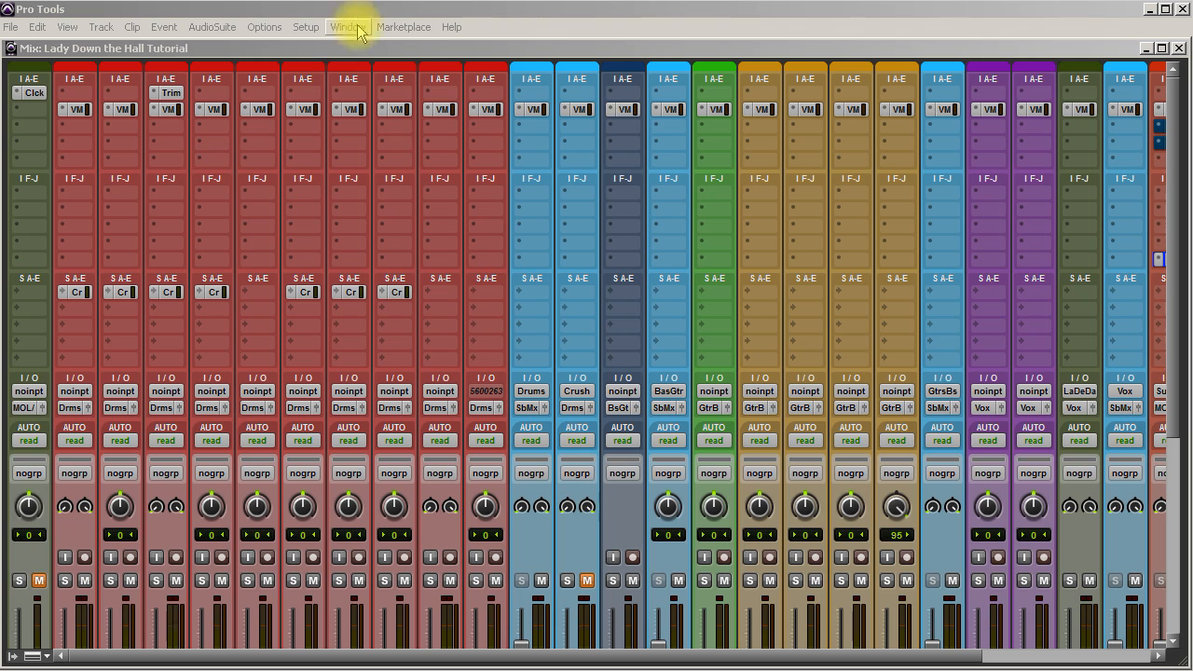
Insert the stereo multichannel FabFilter Pro-Q 2 EQ in the OH+ track's third insert slot, close its window and remove the plug-in again.
left_click(448, 122)
mouse_move(536, 154)
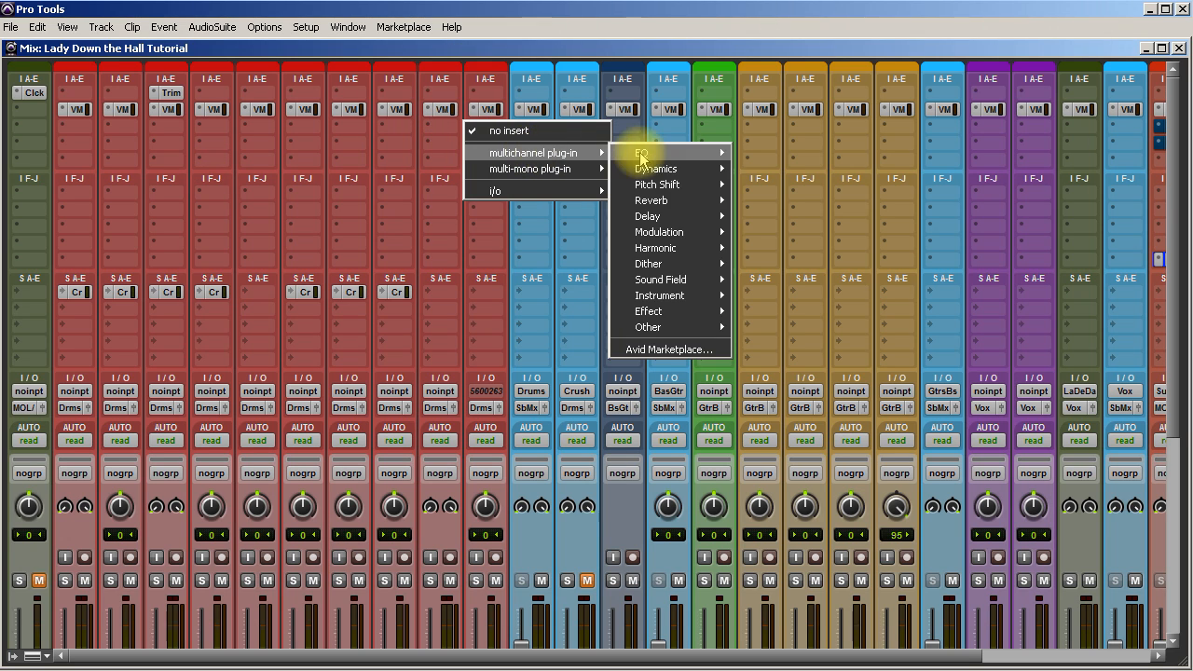
mouse_move(676, 157)
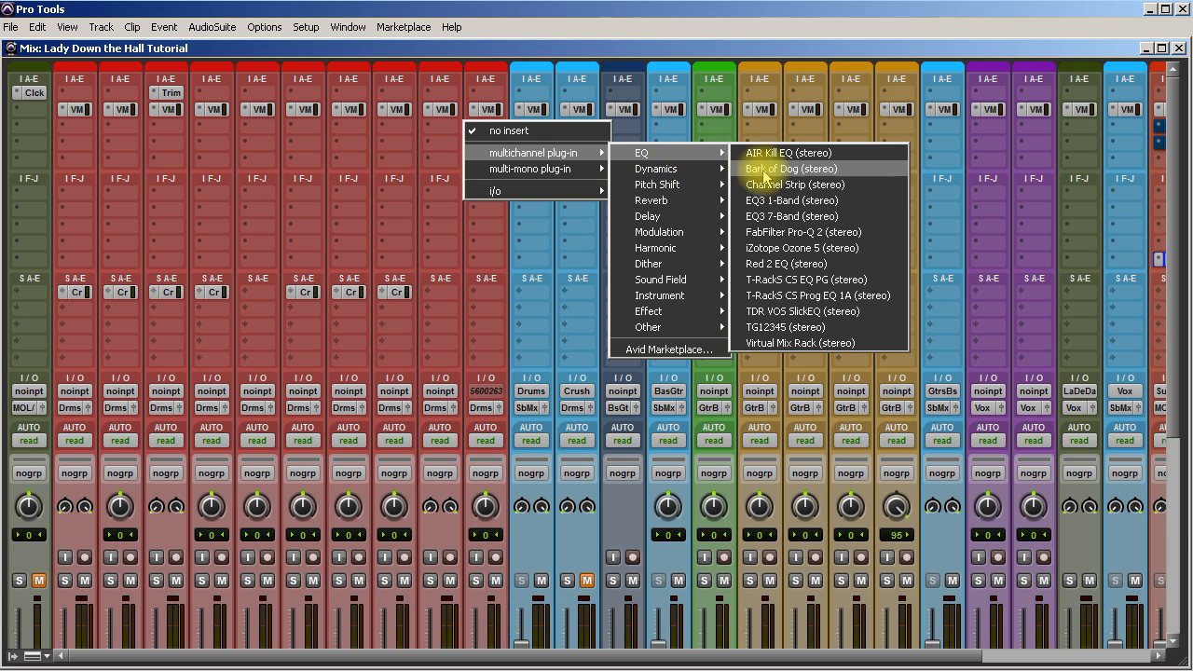
left_click(799, 233)
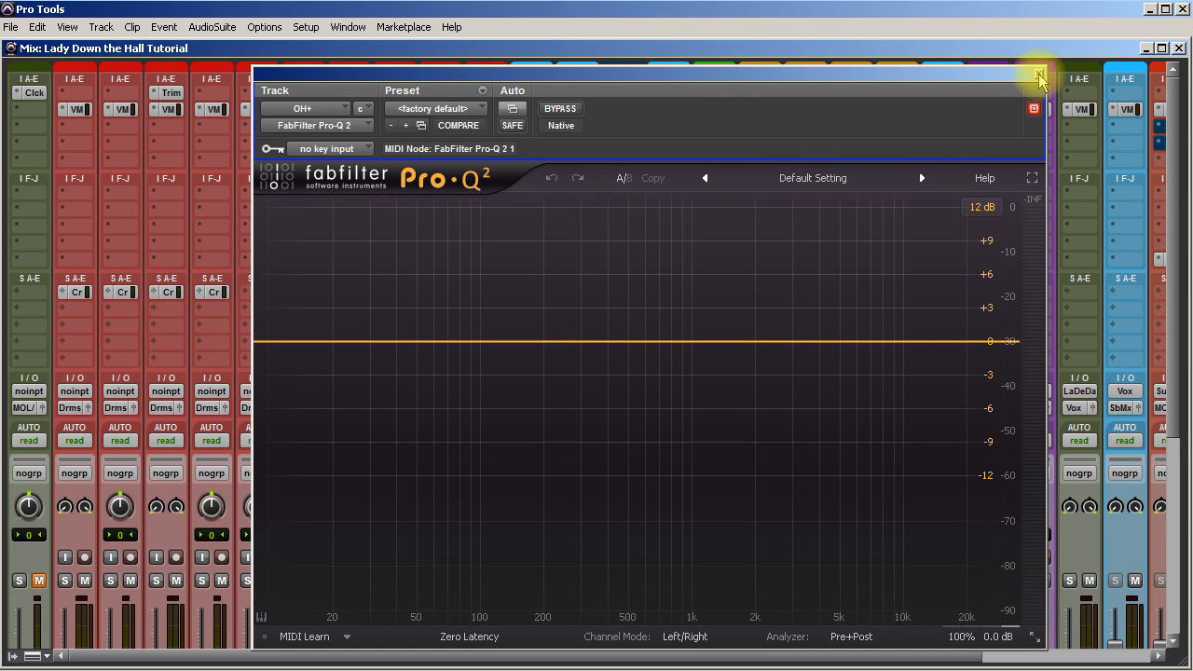
left_click(1038, 73)
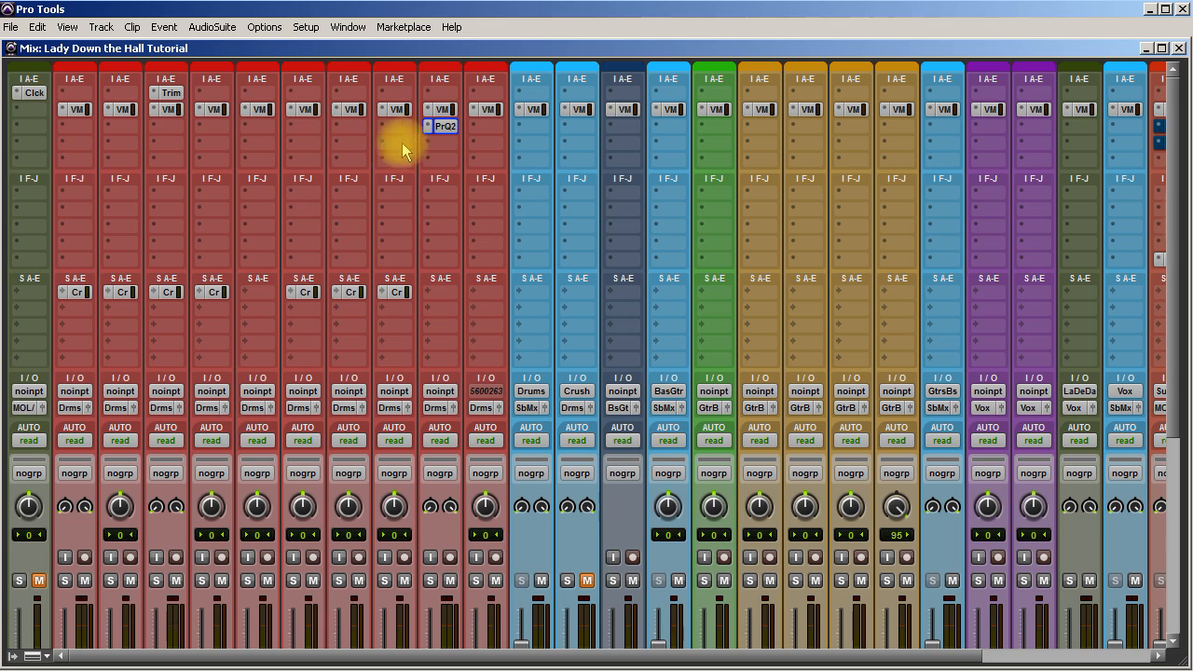
left_click(428, 126)
left_click(455, 131)
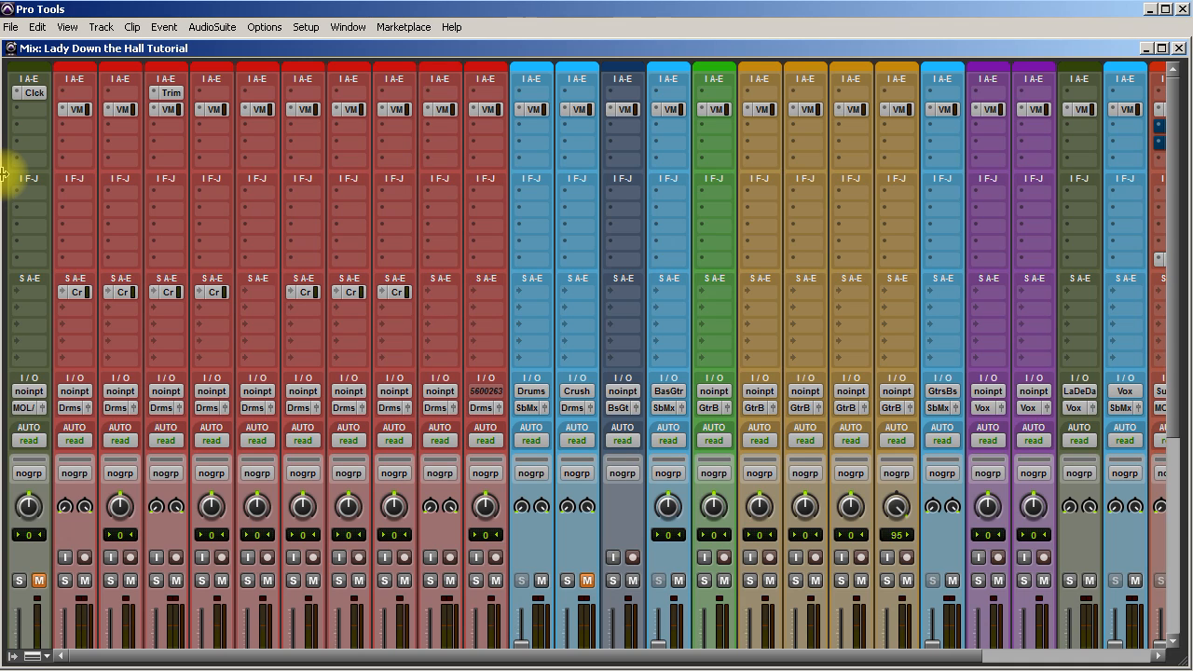
Insert the stereo multichannel EQ3 7-Band plug-in in the OH+ track's fourth insert slot.
left_click(448, 140)
mouse_move(531, 175)
mouse_move(648, 170)
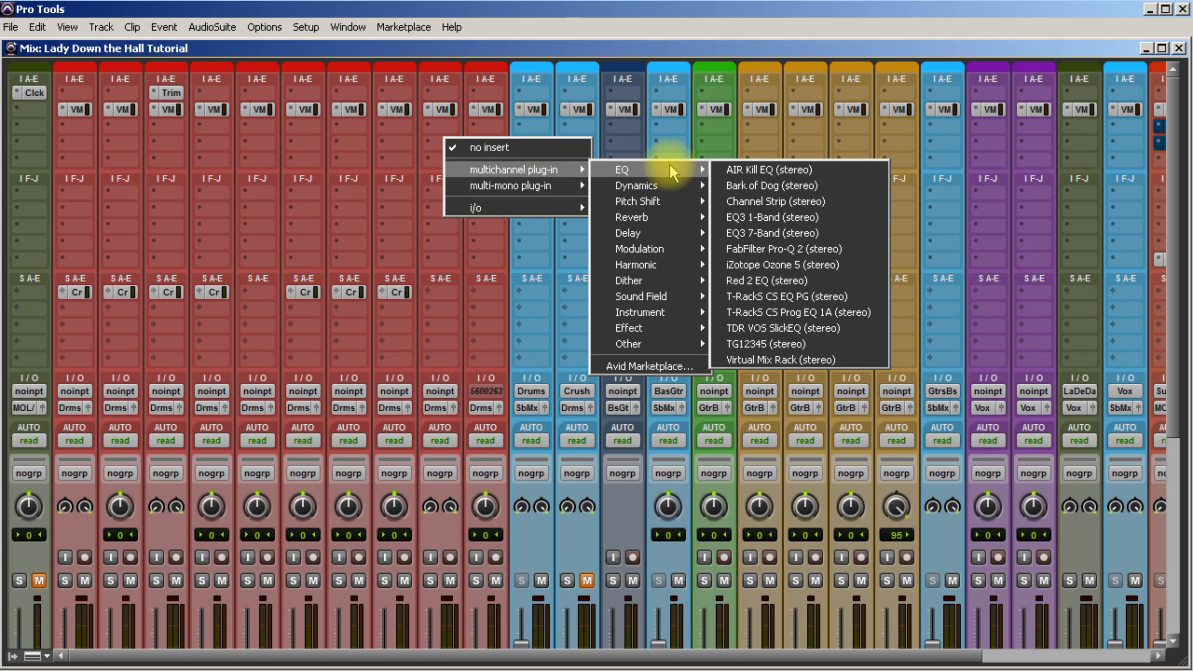
left_click(771, 233)
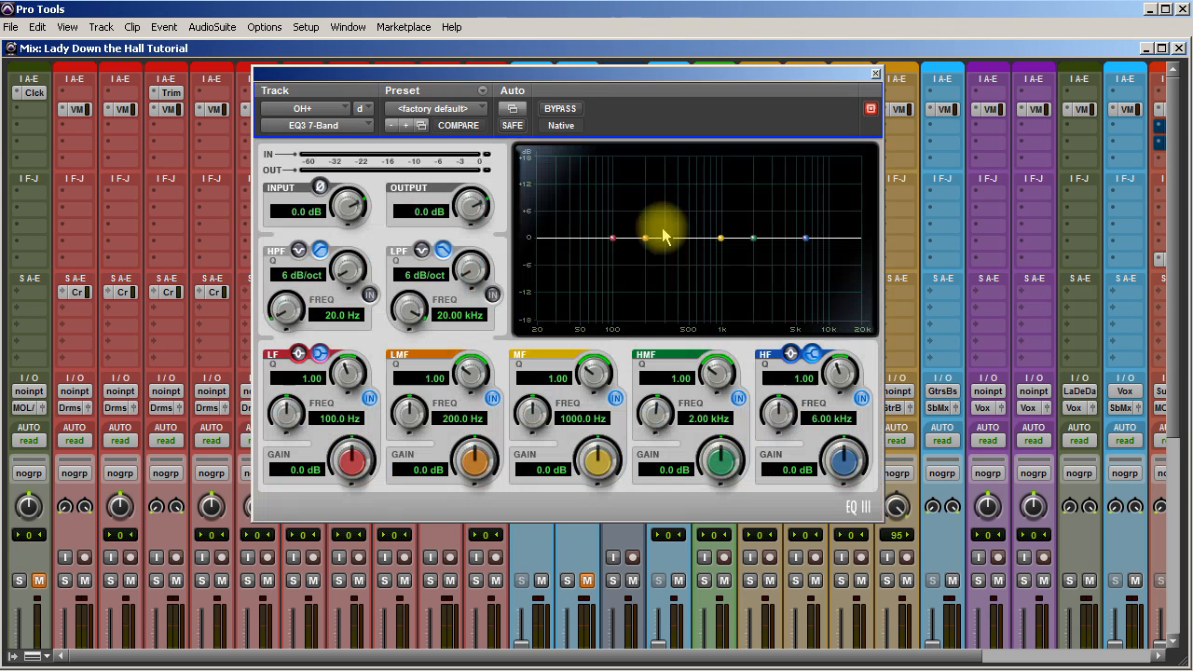
Try moving the EQ's LMF band to about 712 Hz and LF band to about 108 Hz at -0.7 dB, and remove the plug-in.
left_click_drag(648, 242, 701, 247)
mouse_move(611, 240)
left_mouse_down()
mouse_move(621, 200)
mouse_move(714, 187)
mouse_move(615, 240)
left_mouse_up()
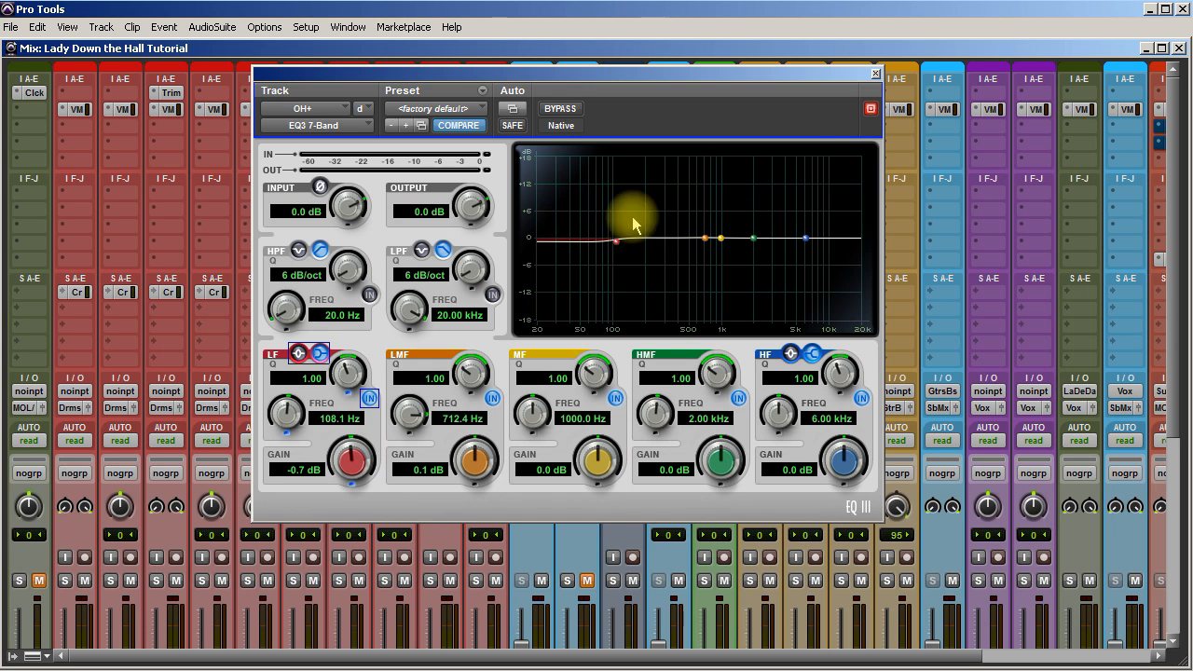
left_click(877, 74)
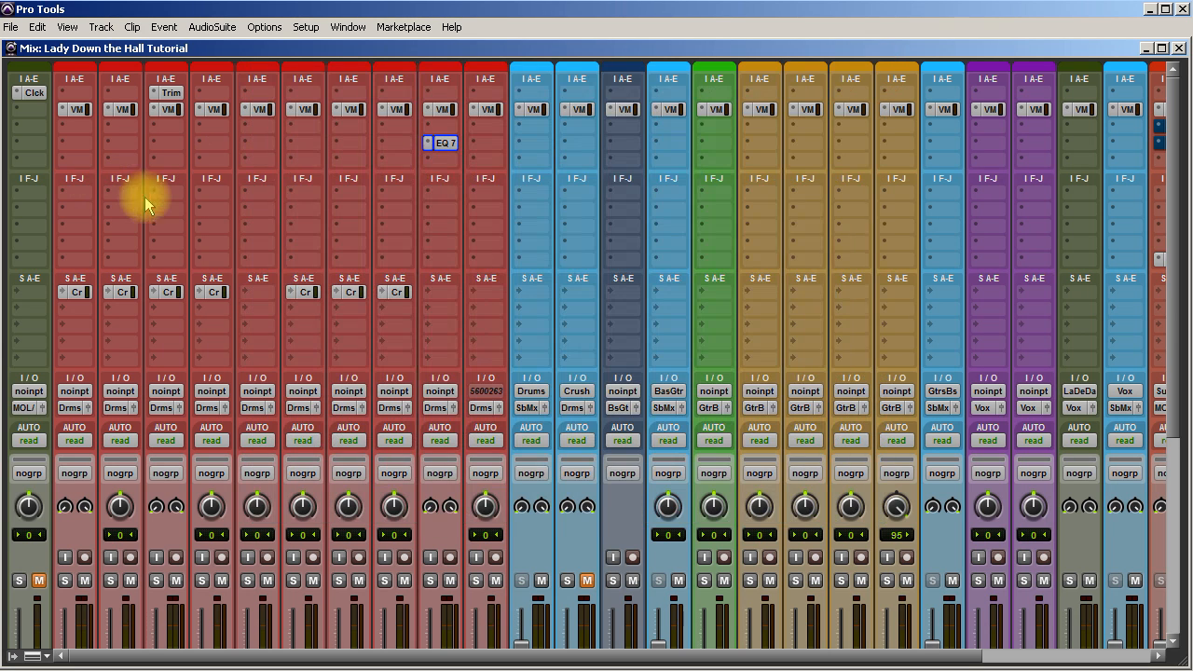
left_click(434, 143)
left_click(470, 149)
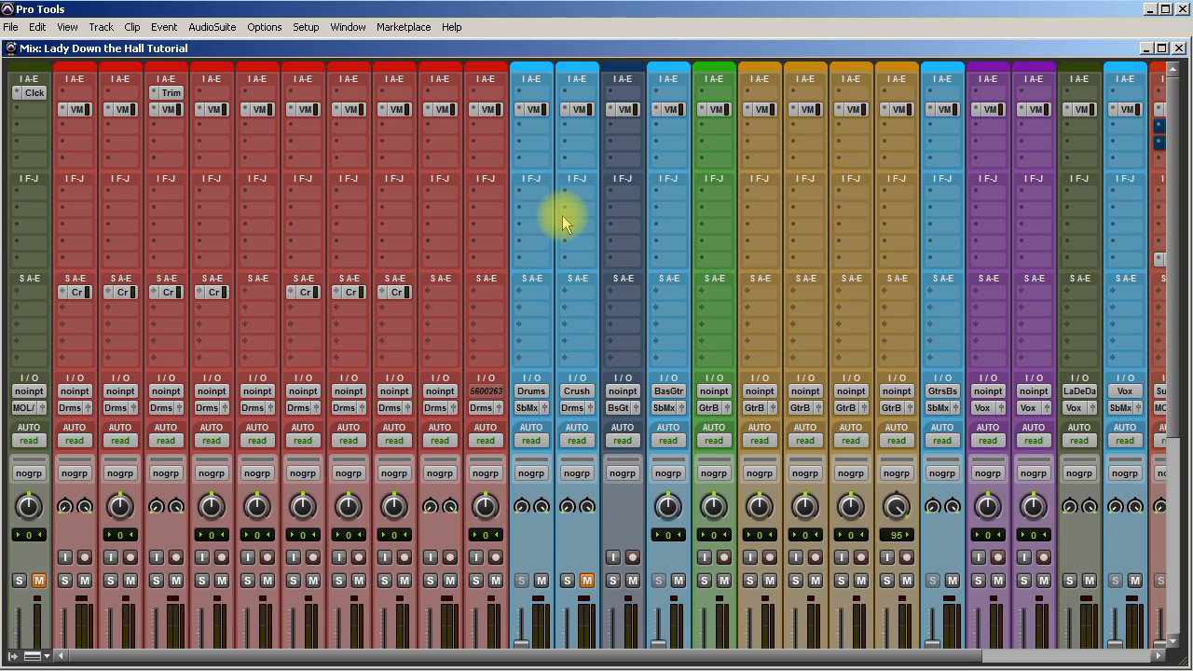
scroll(569, 222, "down", 5)
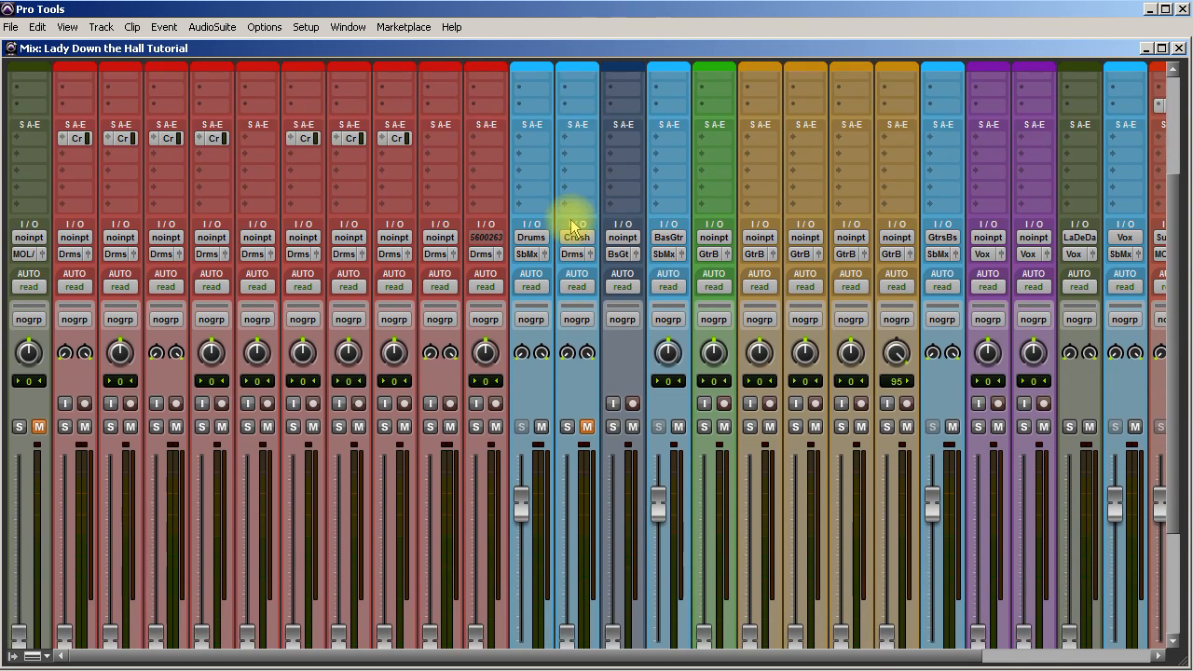
scroll(569, 222, "down", 5)
scroll(216, 399, "up", 8)
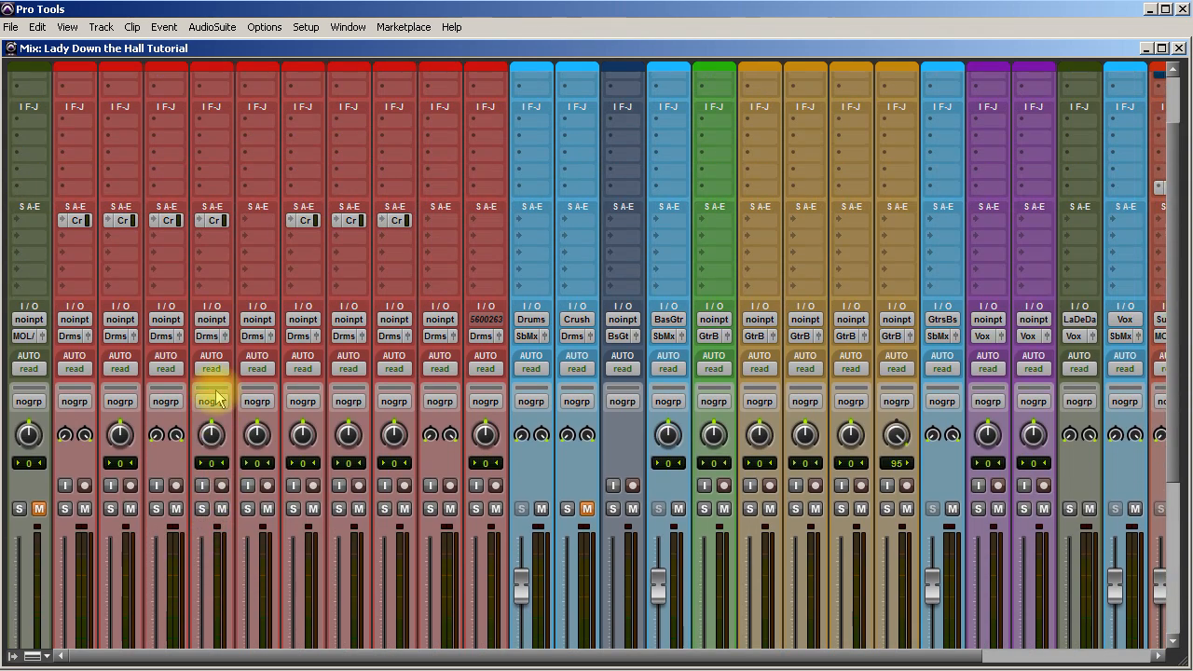
scroll(216, 399, "up", 2)
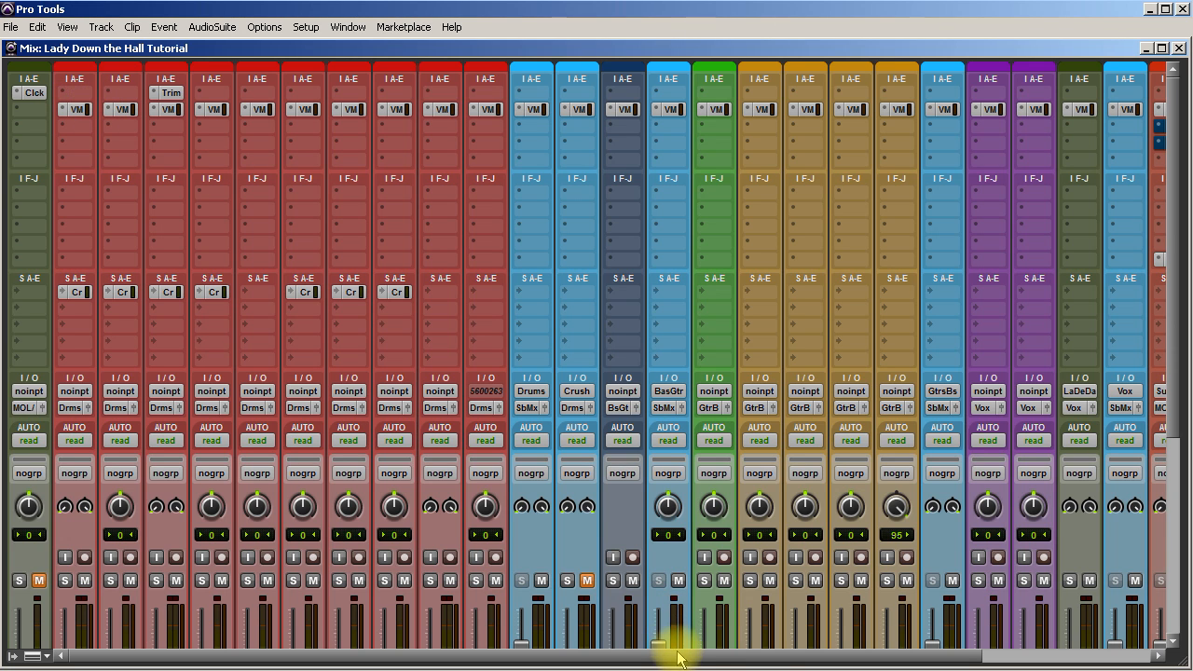
Inspect the LX480 Complete reverb's settings on the Drum Verb track and close its window.
left_click_drag(676, 650, 959, 657)
left_click(1006, 109)
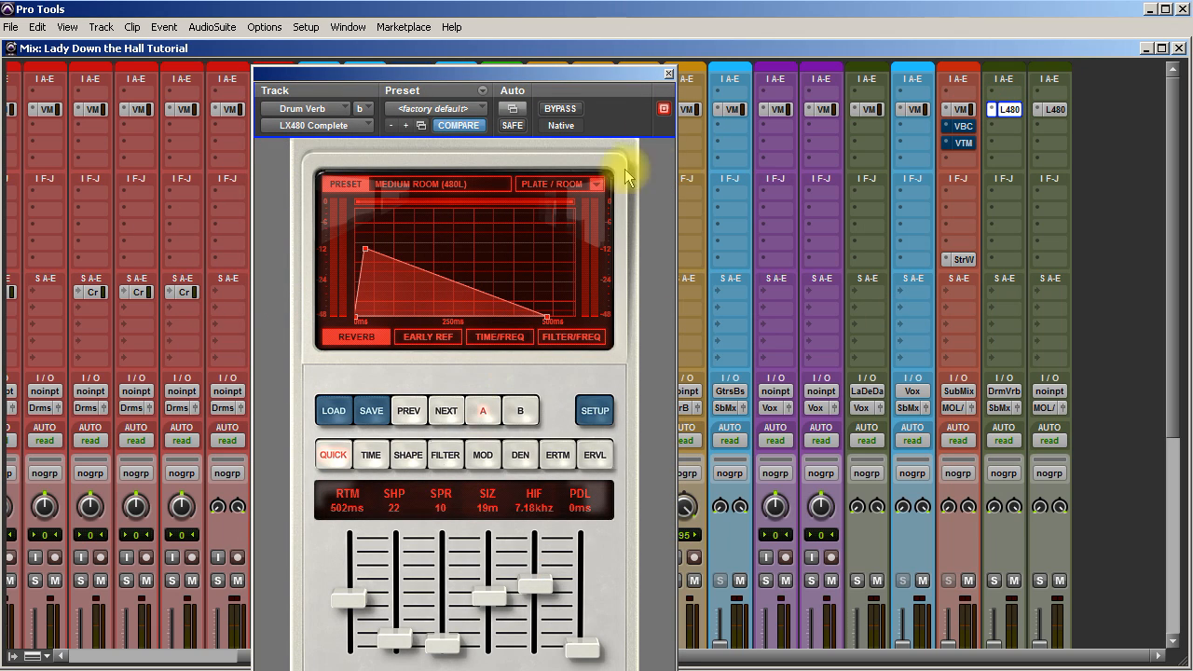
left_click(670, 73)
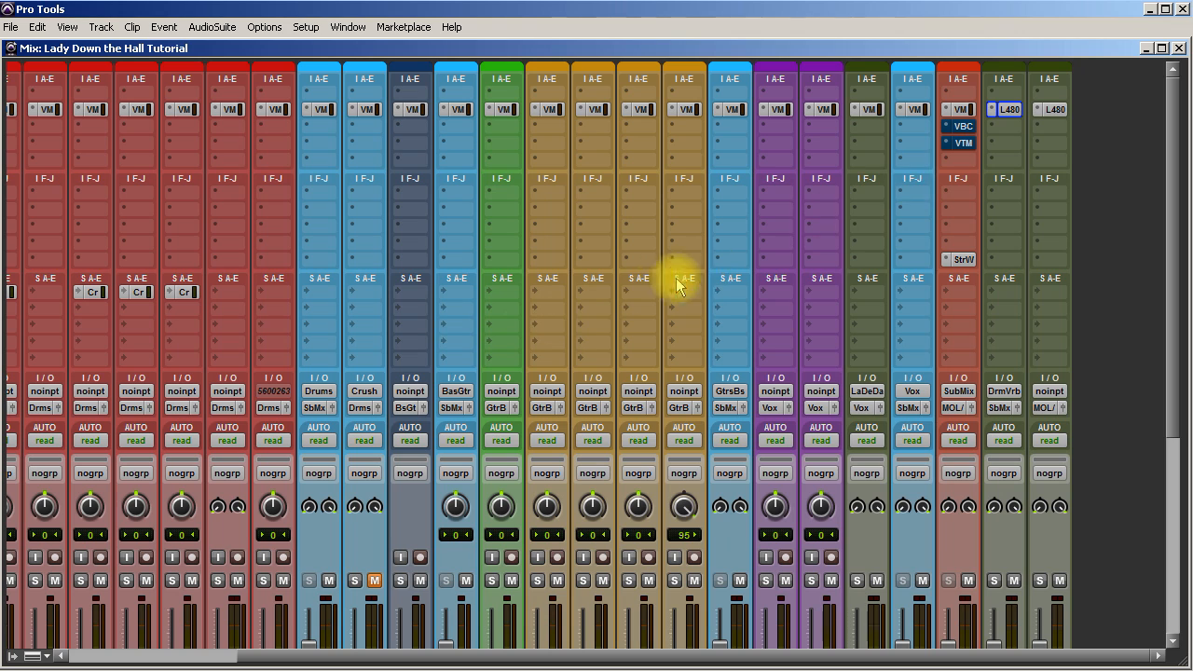
left_click(1011, 110)
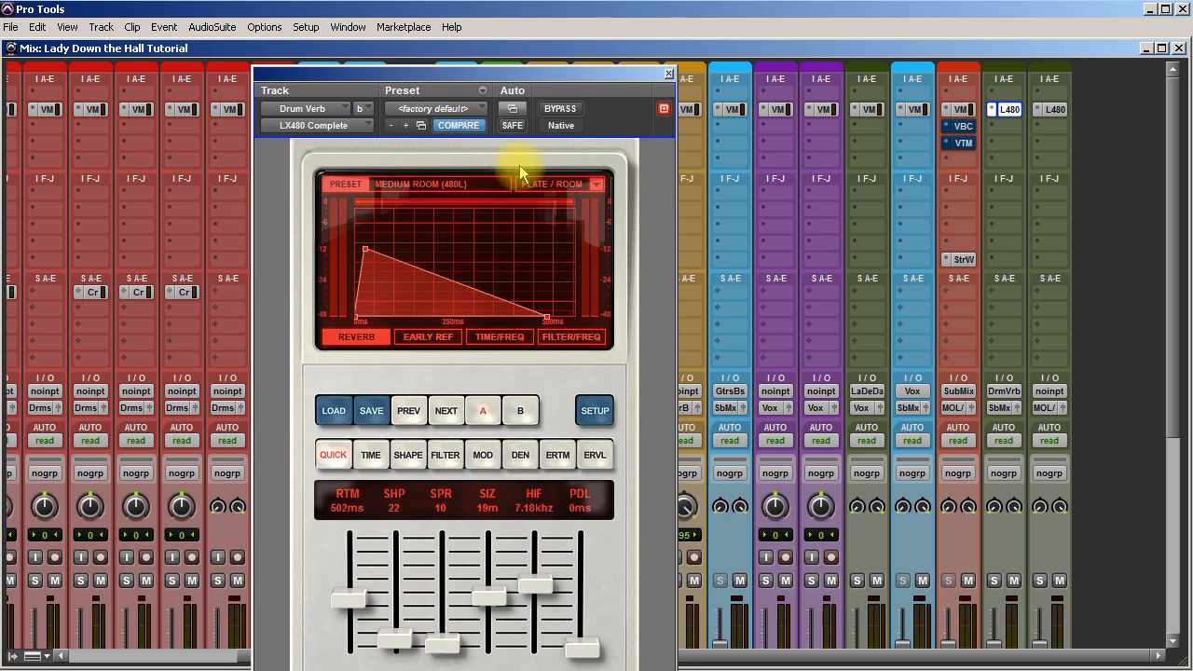
left_click(669, 73)
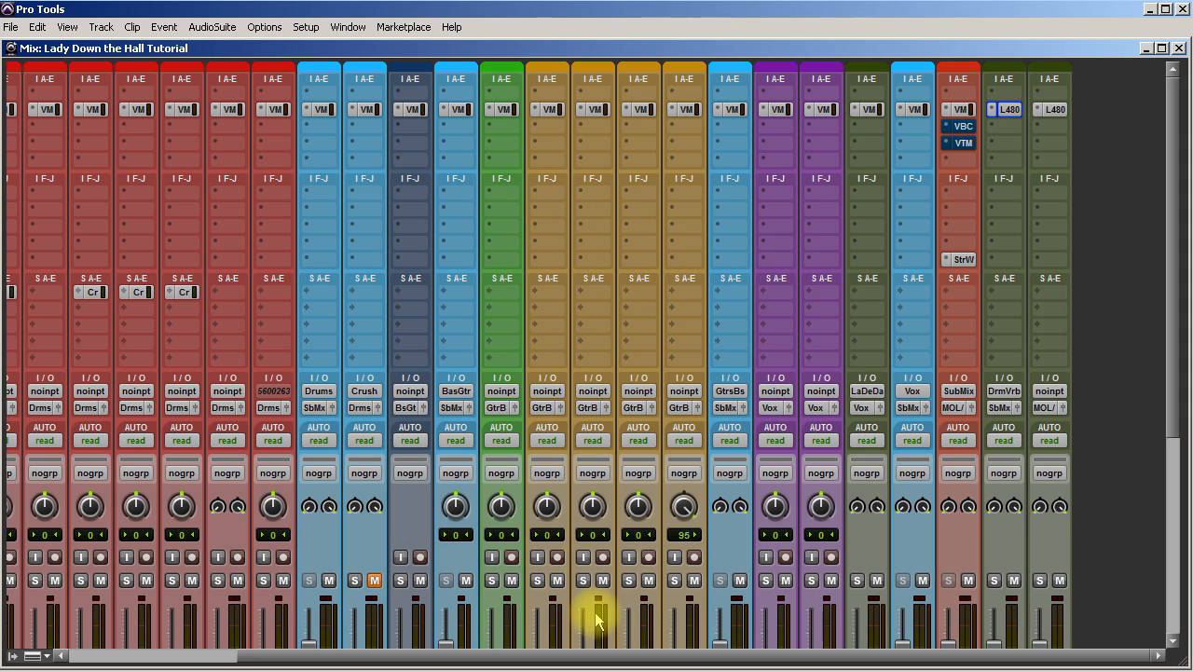
Inspect the Virtual Mix Rack inserts on the Kick+, Ag and Bass tracks and the Trim insert on the SnrT+ track, closing each window.
left_click_drag(572, 658, 267, 631)
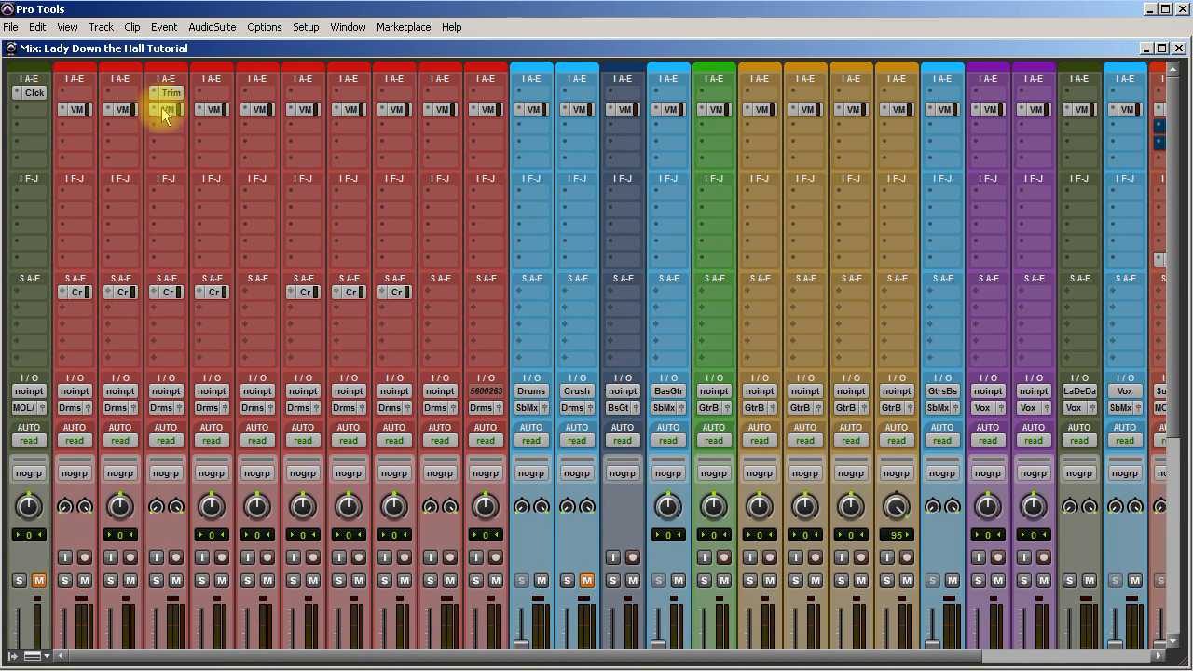
left_click(75, 110)
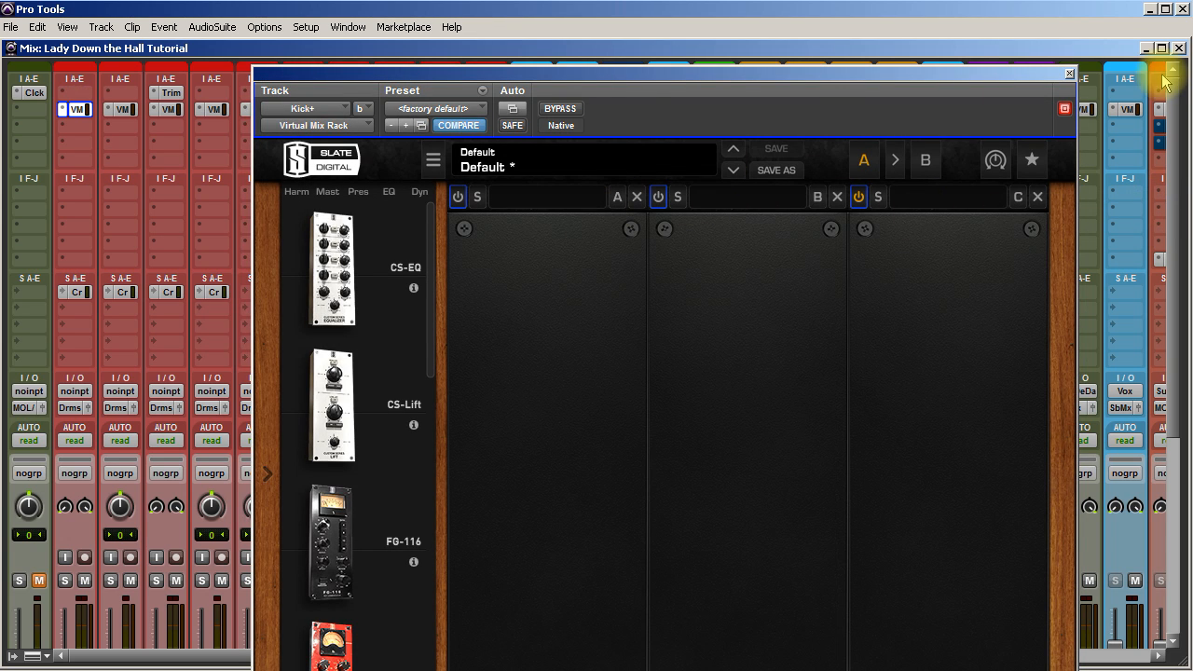
left_click(1072, 74)
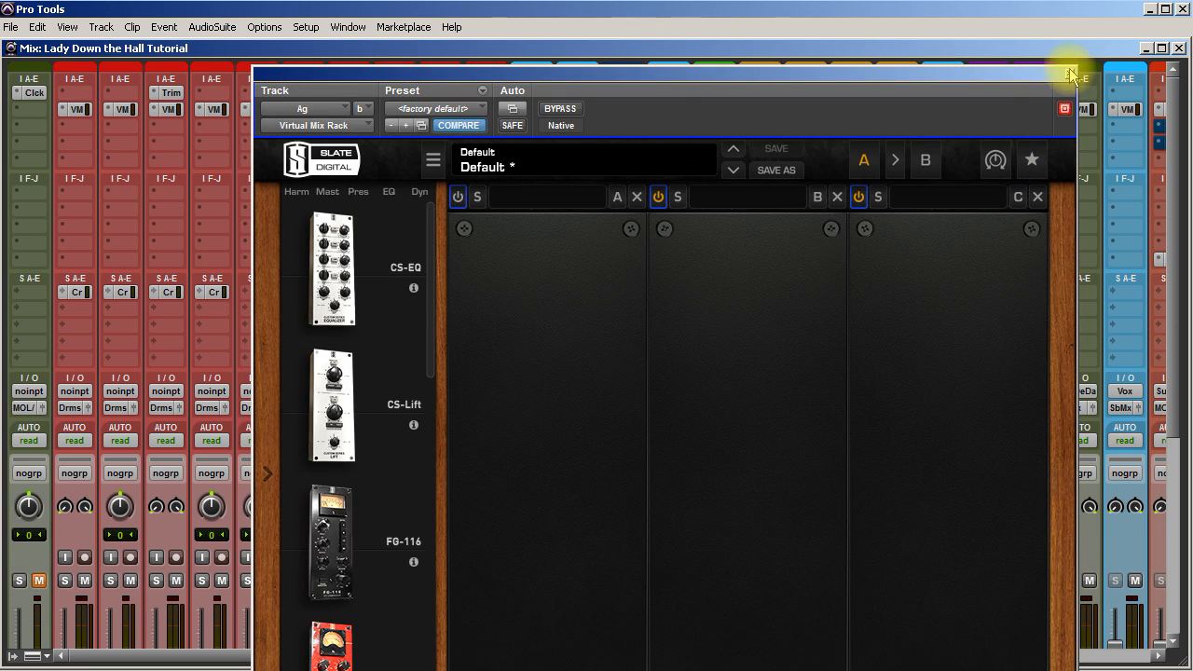
left_click(1072, 75)
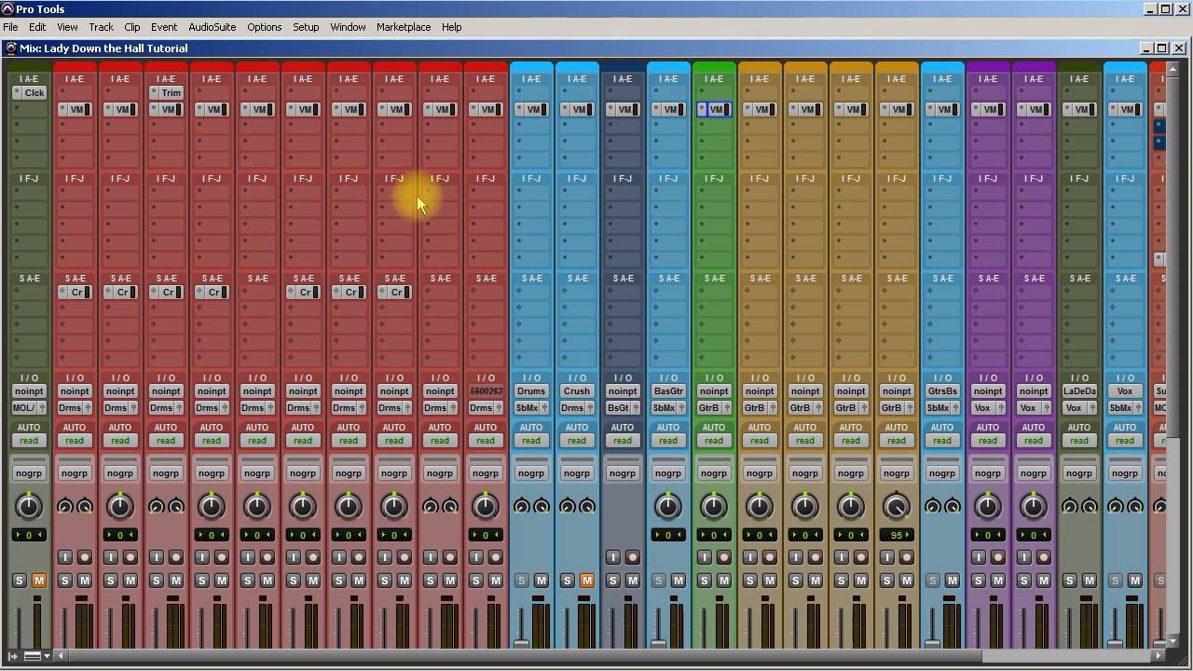
left_click(624, 109)
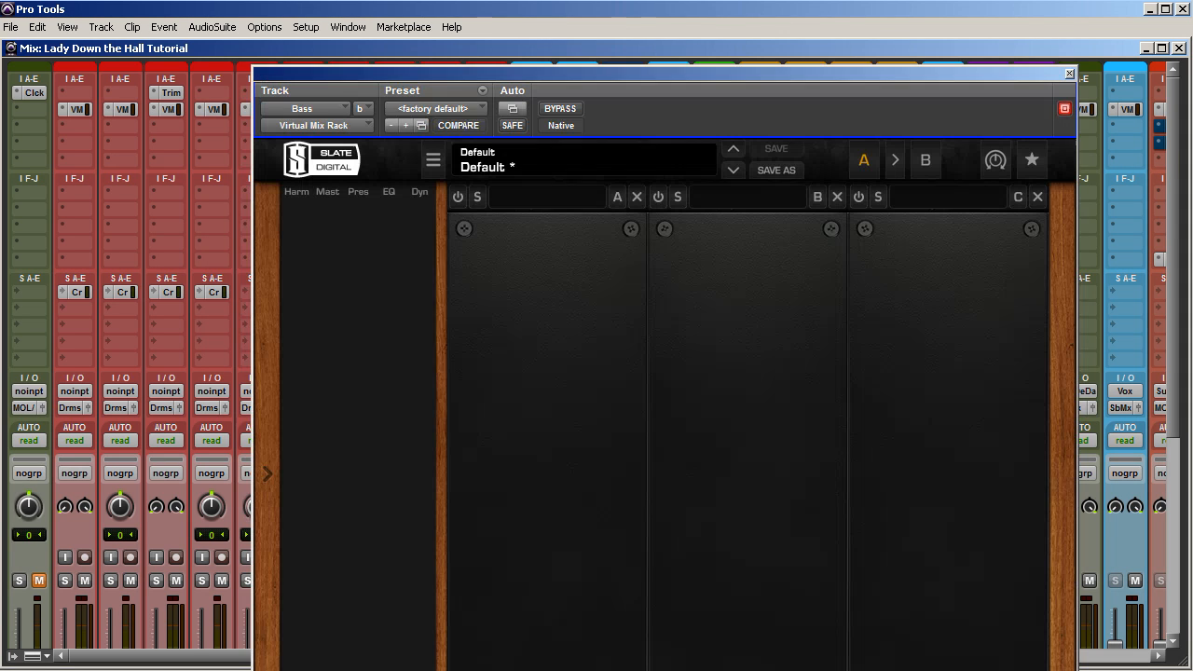
left_click(1072, 74)
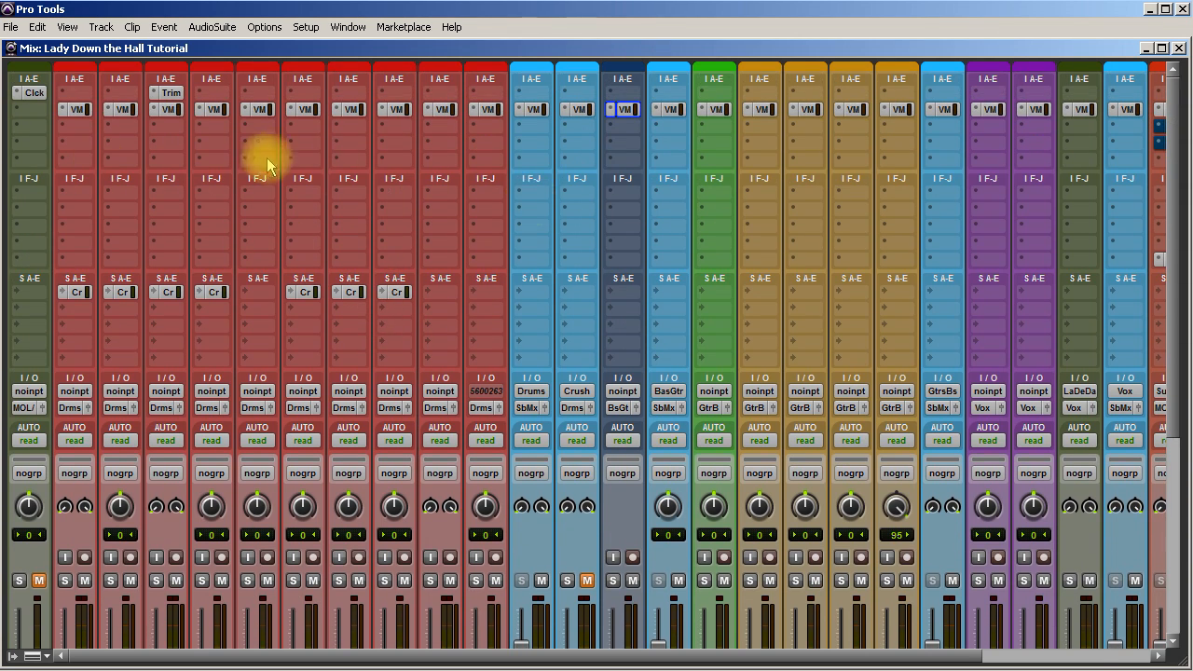
left_click(168, 93)
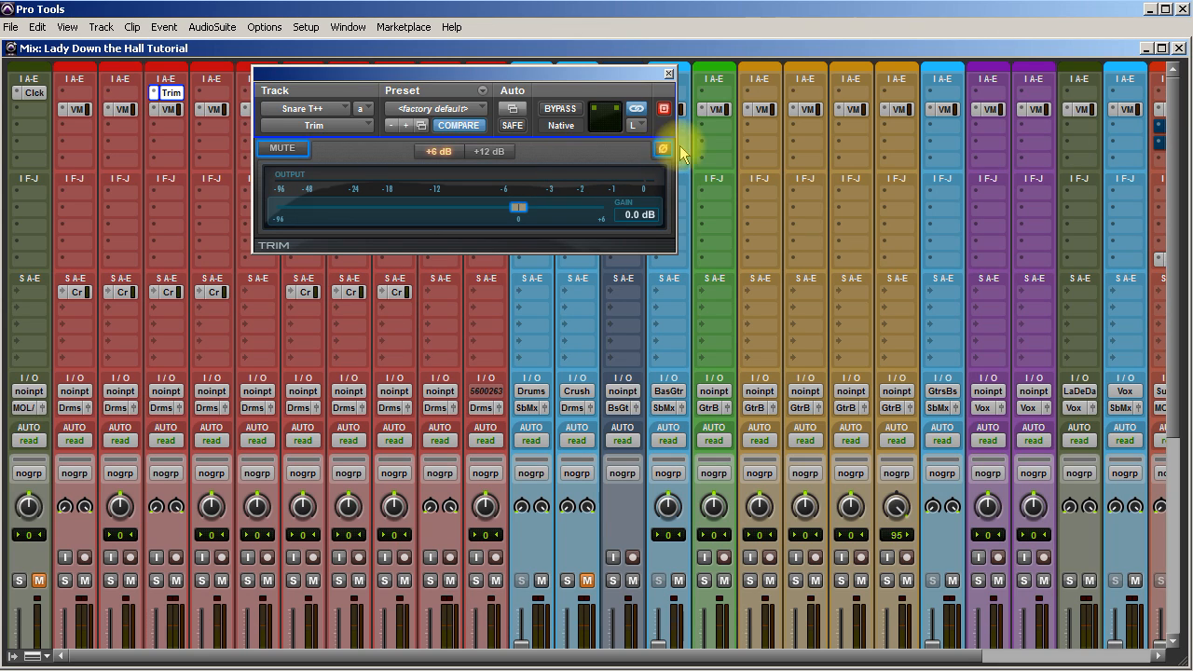
left_click(668, 73)
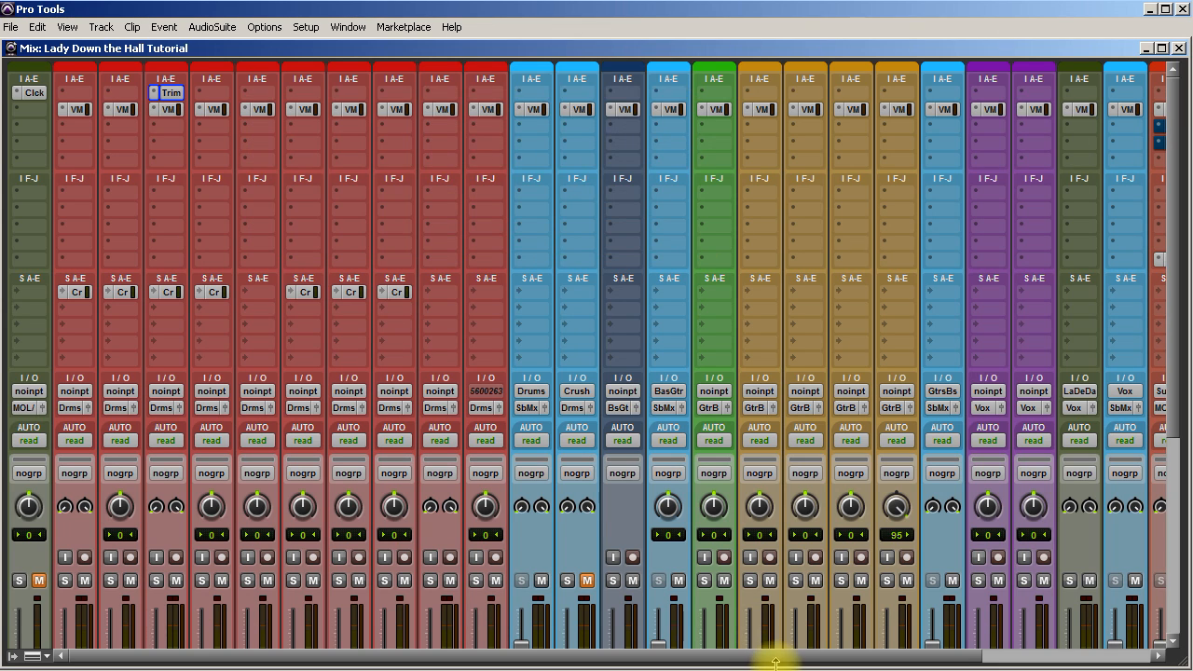
Inspect the VM insert and the AIR Stereo Width insert on the Sub Mix track, closing each window.
left_click_drag(775, 657, 964, 652)
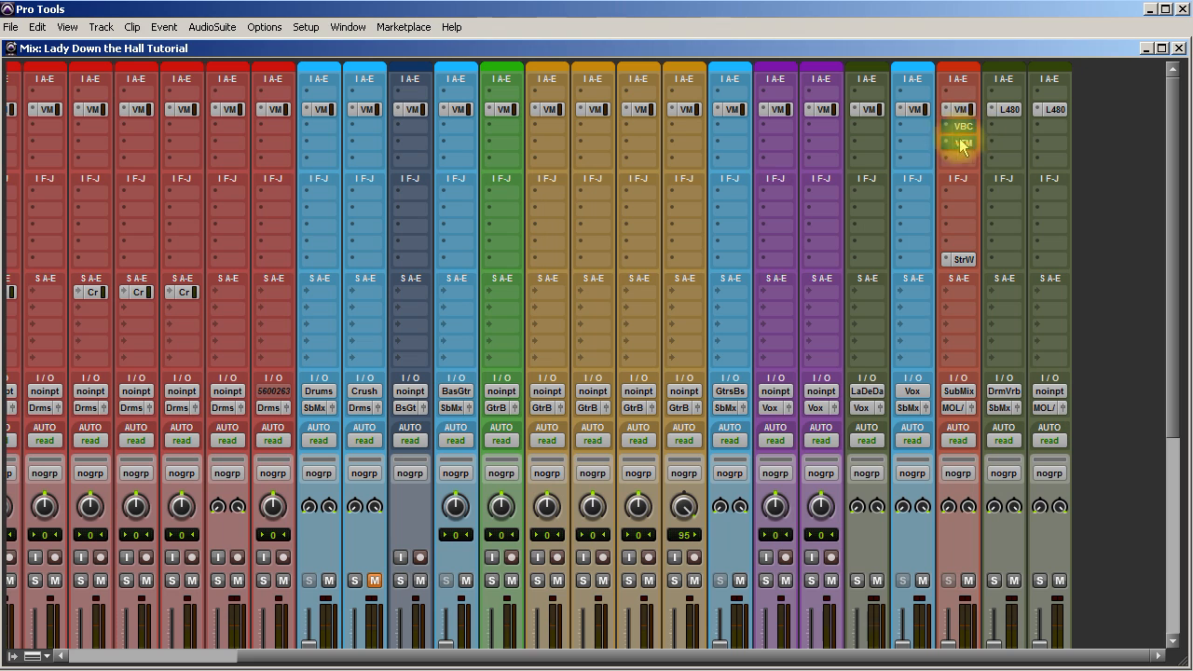
left_click(963, 109)
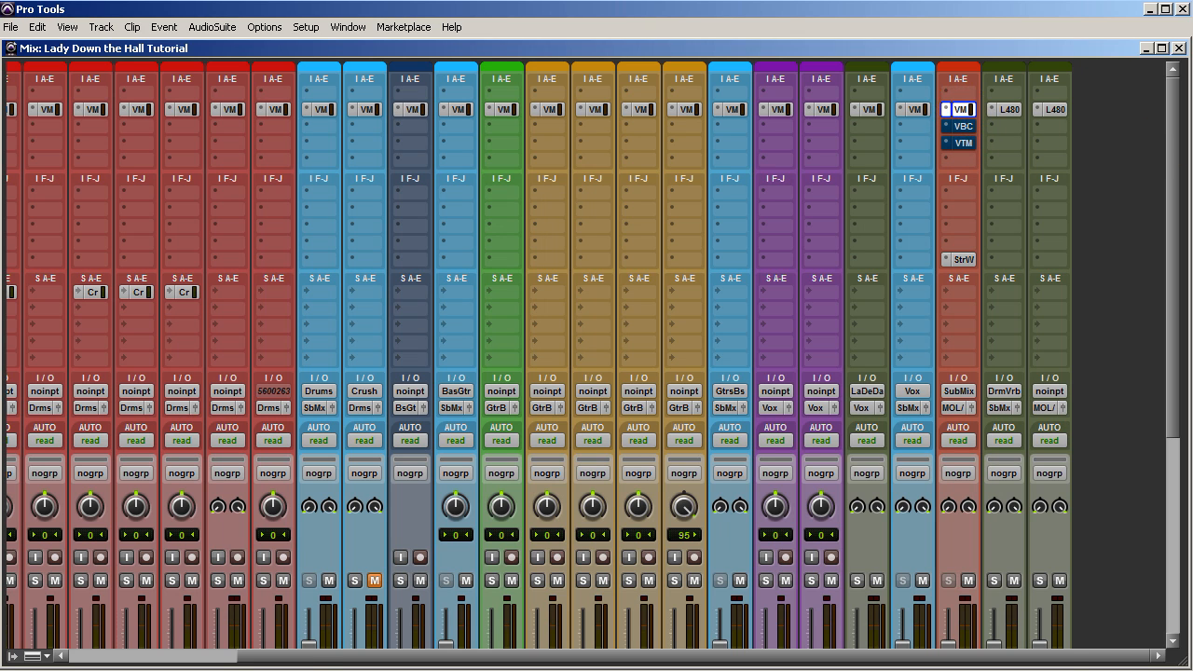
left_click(1069, 73)
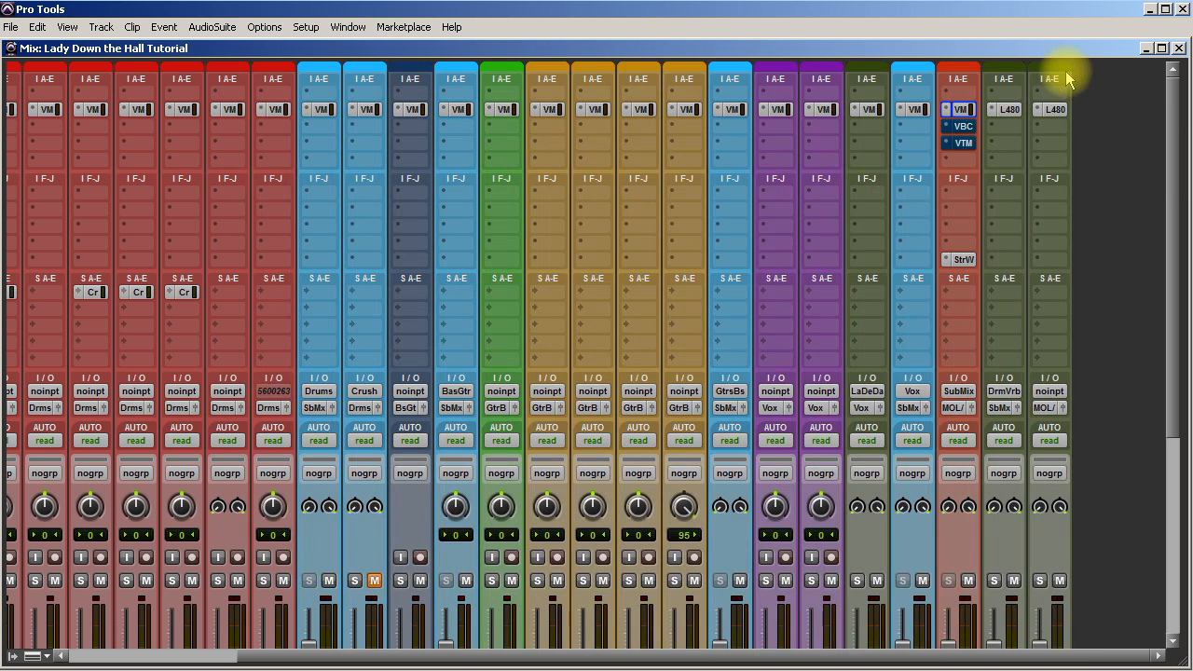
left_click(962, 260)
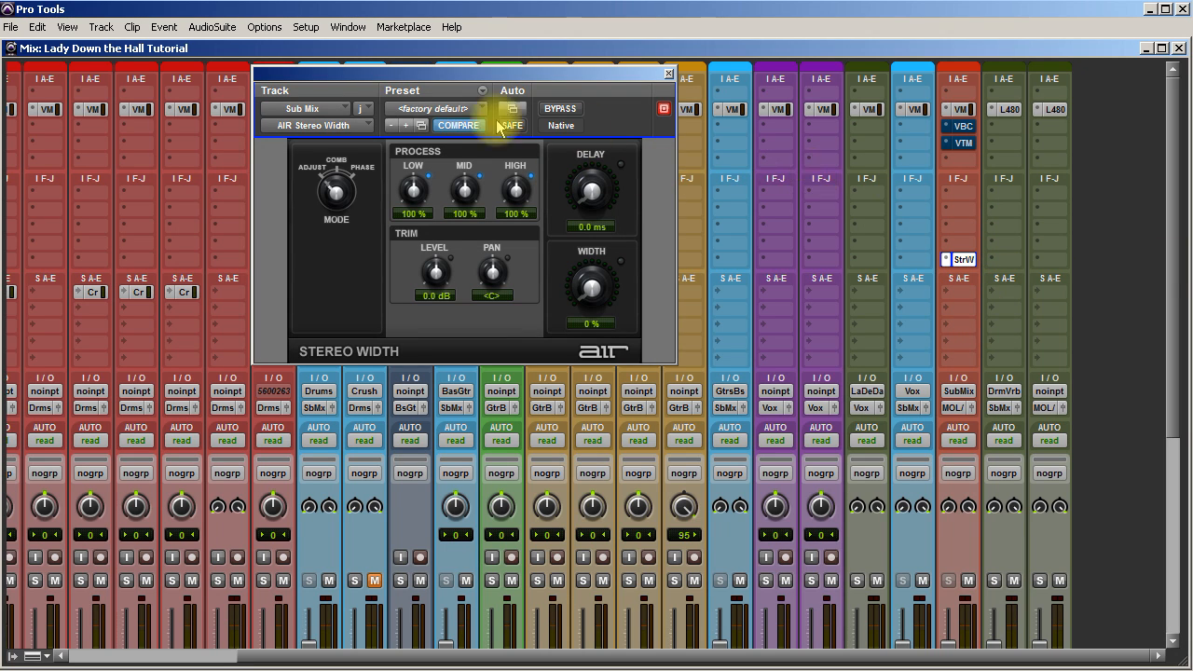
left_click(668, 75)
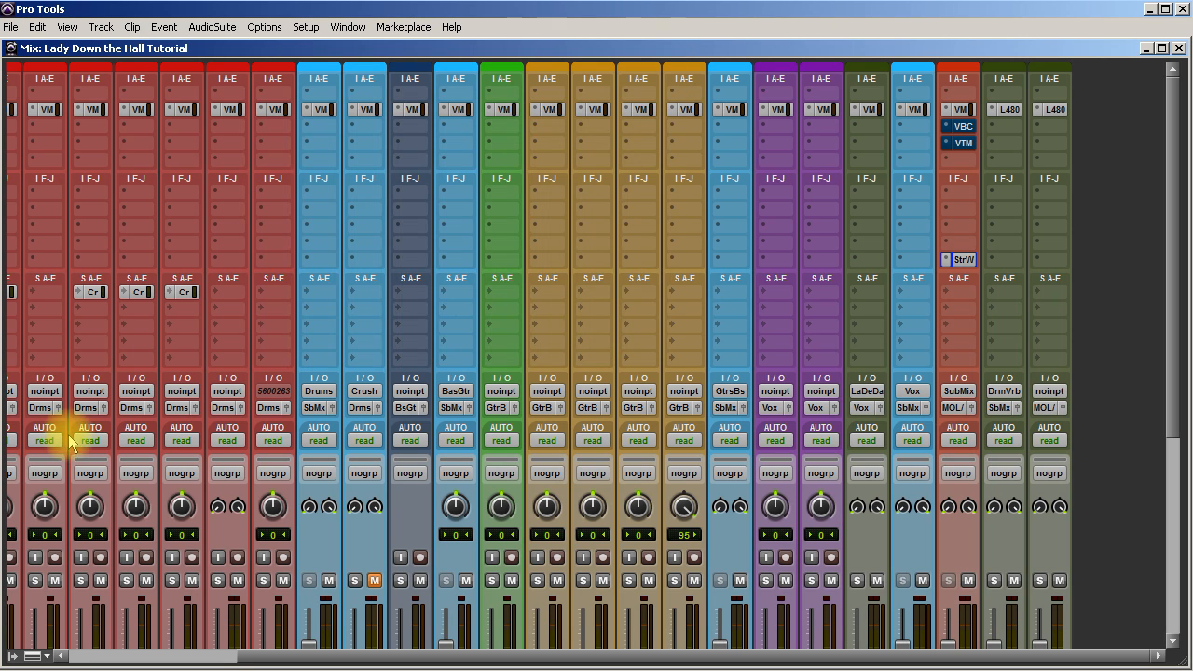
Examine the fader levels, mutes, inserts and track names across all of the mixer's channels.
scroll(474, 437, "down", 5)
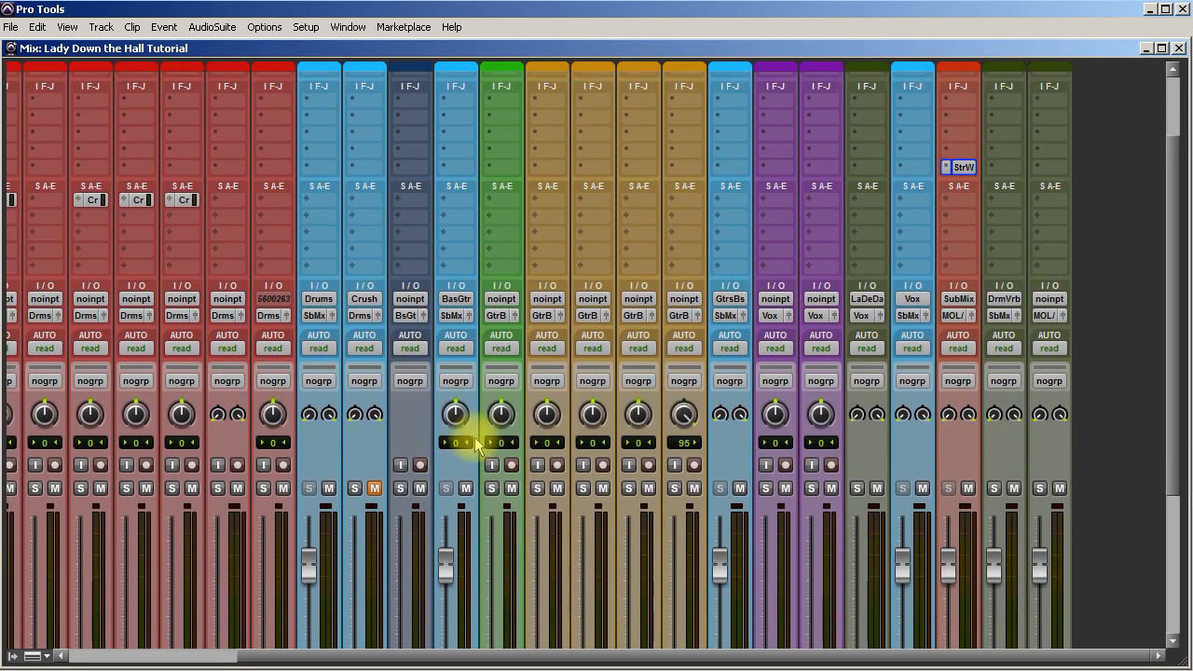
scroll(475, 440, "down", 3)
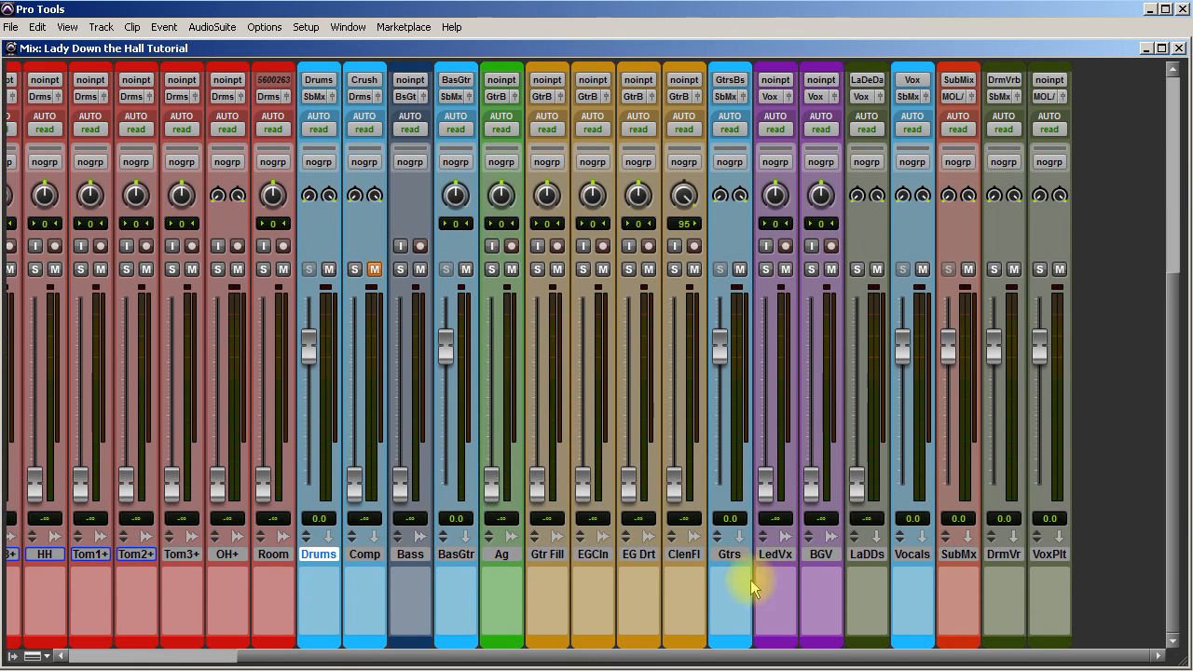
scroll(753, 574, "up", 6)
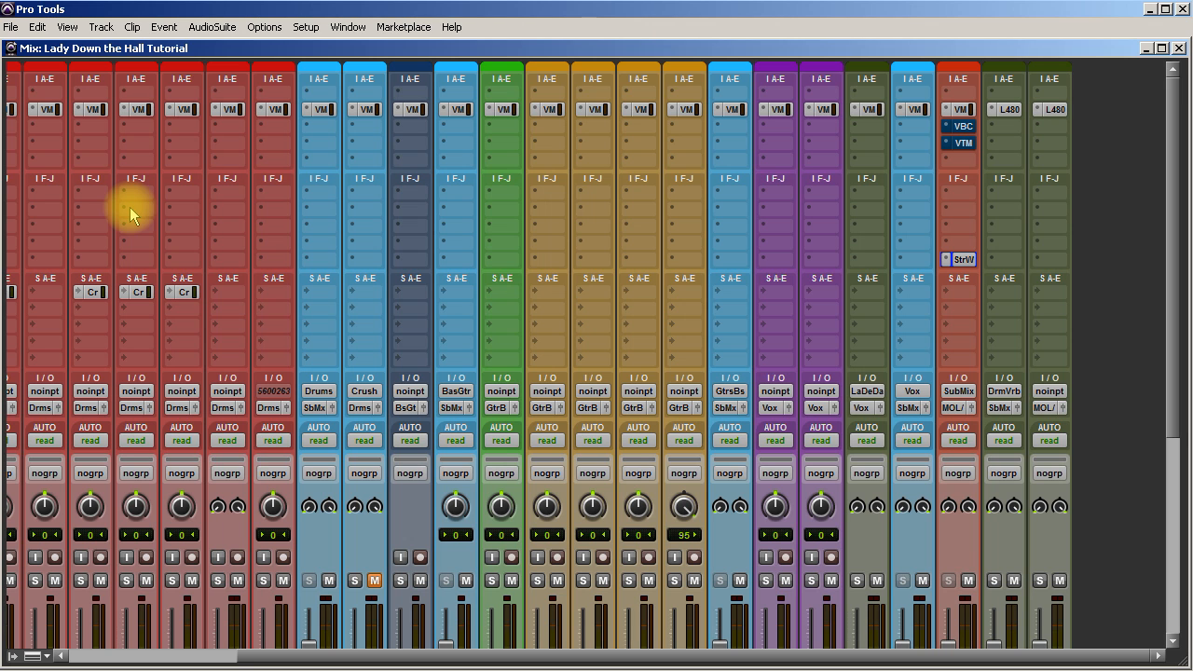
scroll(401, 419, "down", 5)
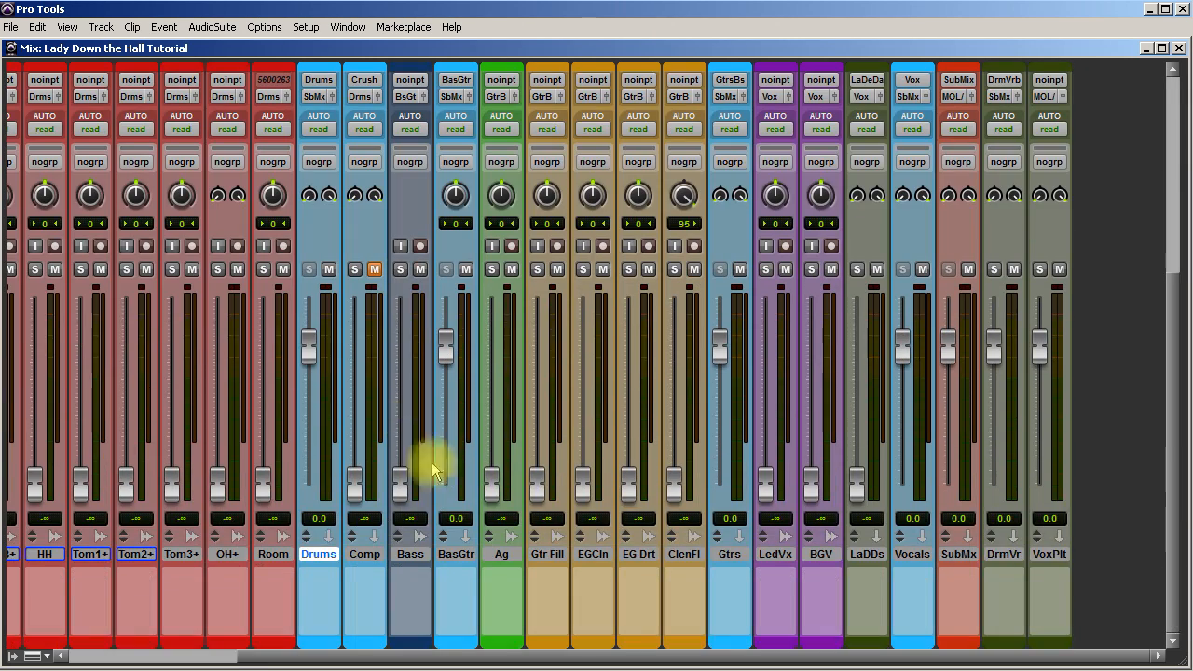
left_click_drag(676, 653, 274, 639)
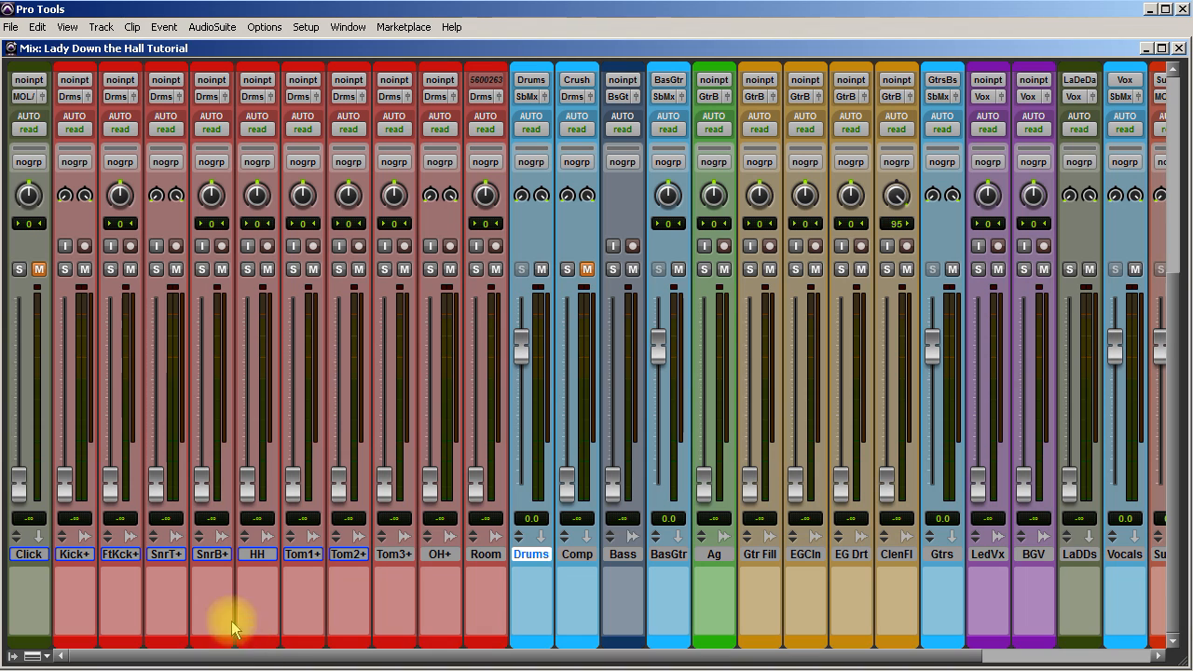
Examine the inserts, sends and fader levels across the drum, bass, guitar and vocal channels.
scroll(712, 494, "up", 4)
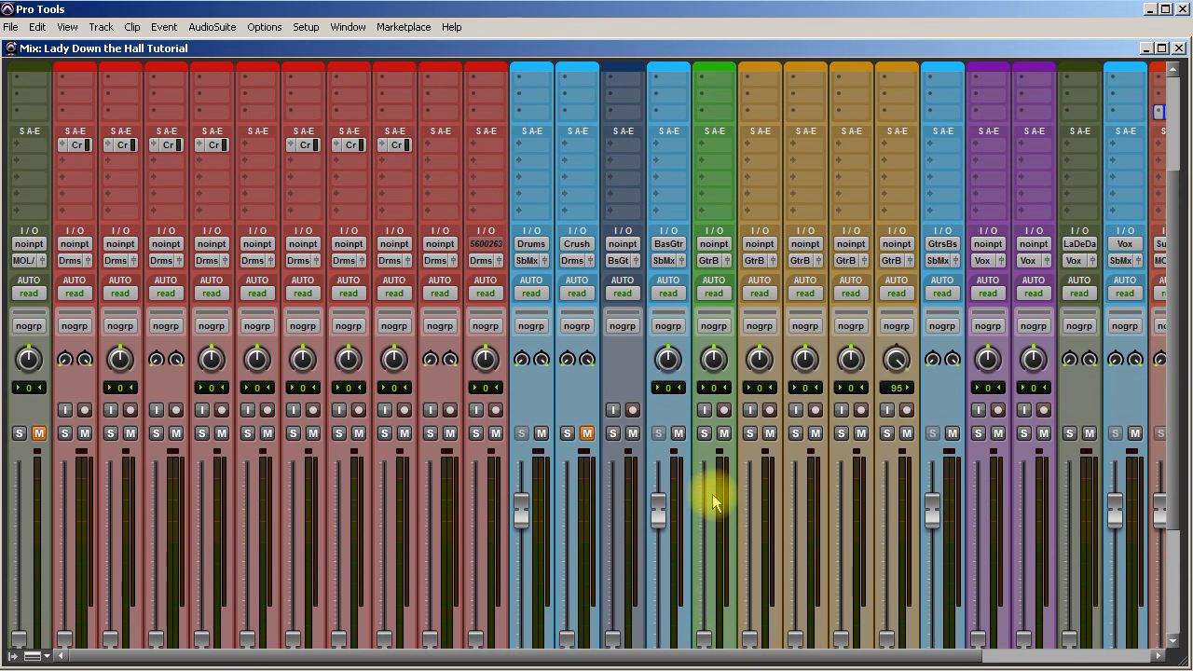
scroll(712, 494, "up", 3)
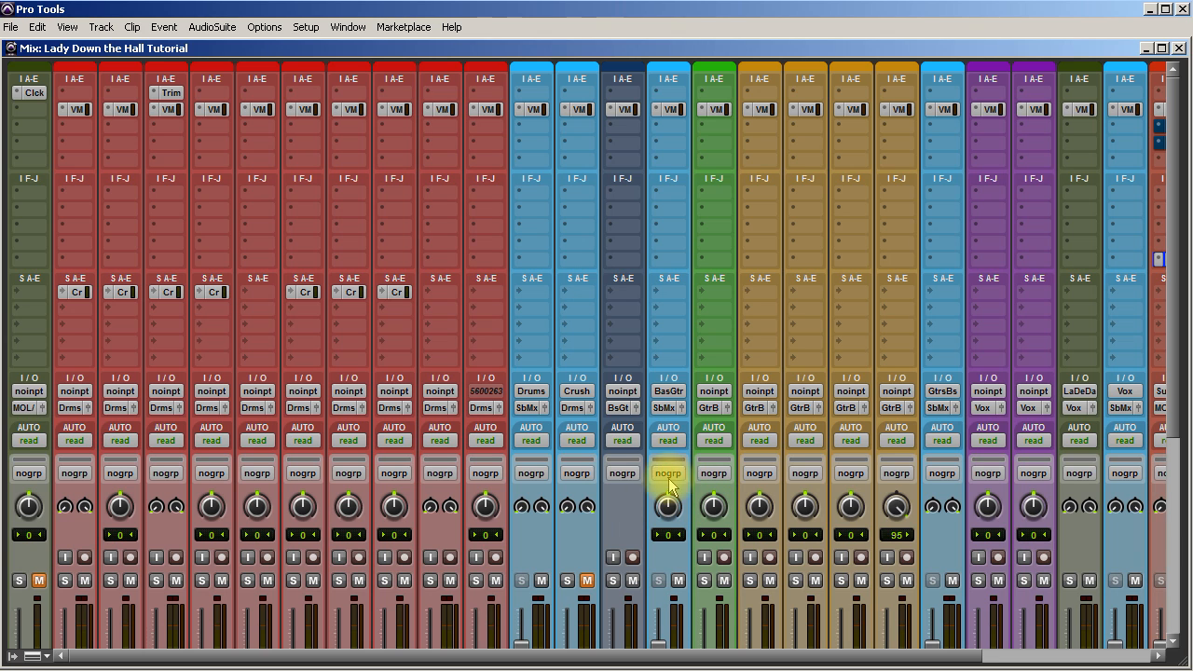
scroll(612, 461, "down", 1)
scroll(612, 460, "down", 5)
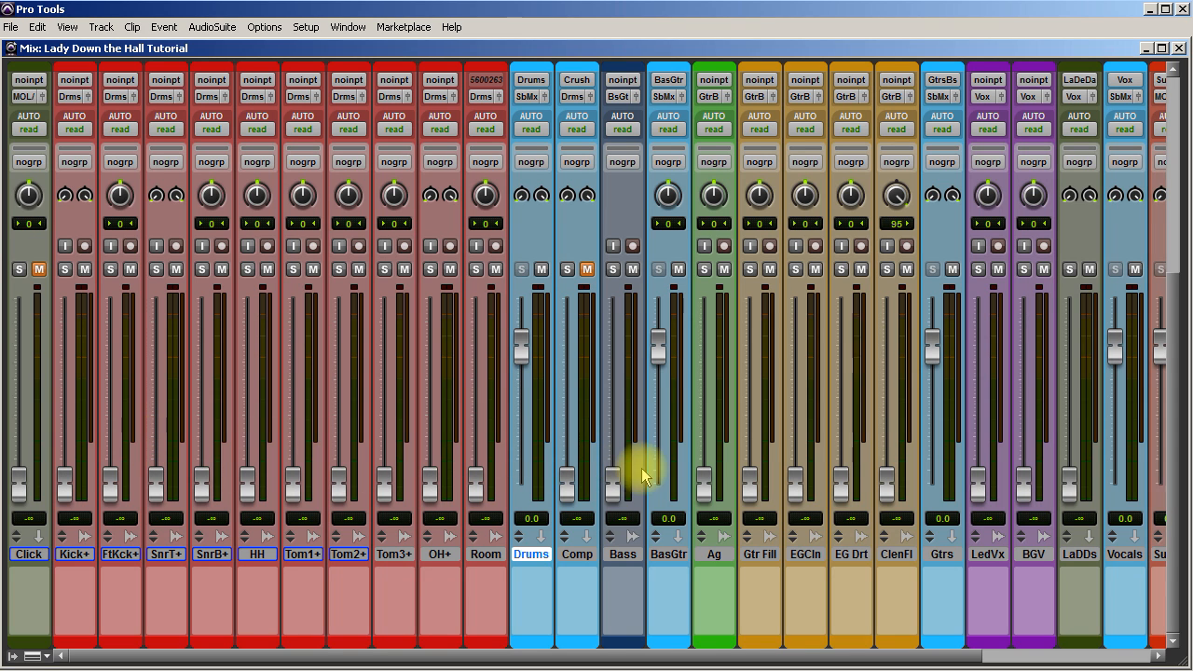
scroll(625, 474, "up", 4)
scroll(598, 494, "up", 3)
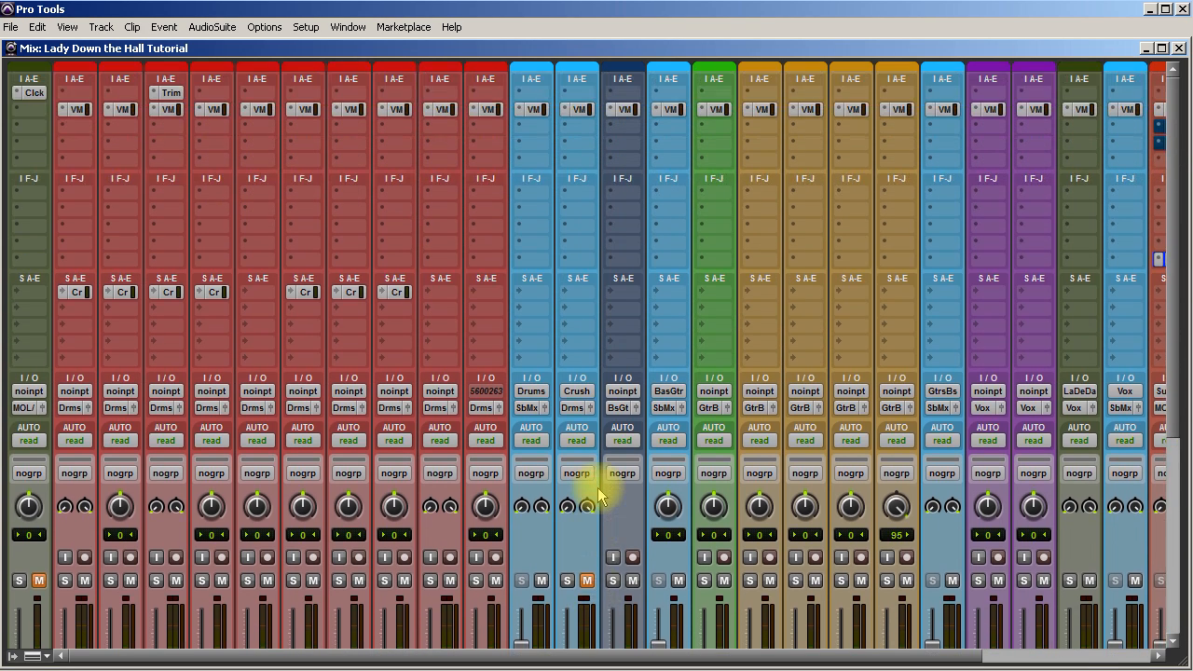
scroll(598, 494, "down", 7)
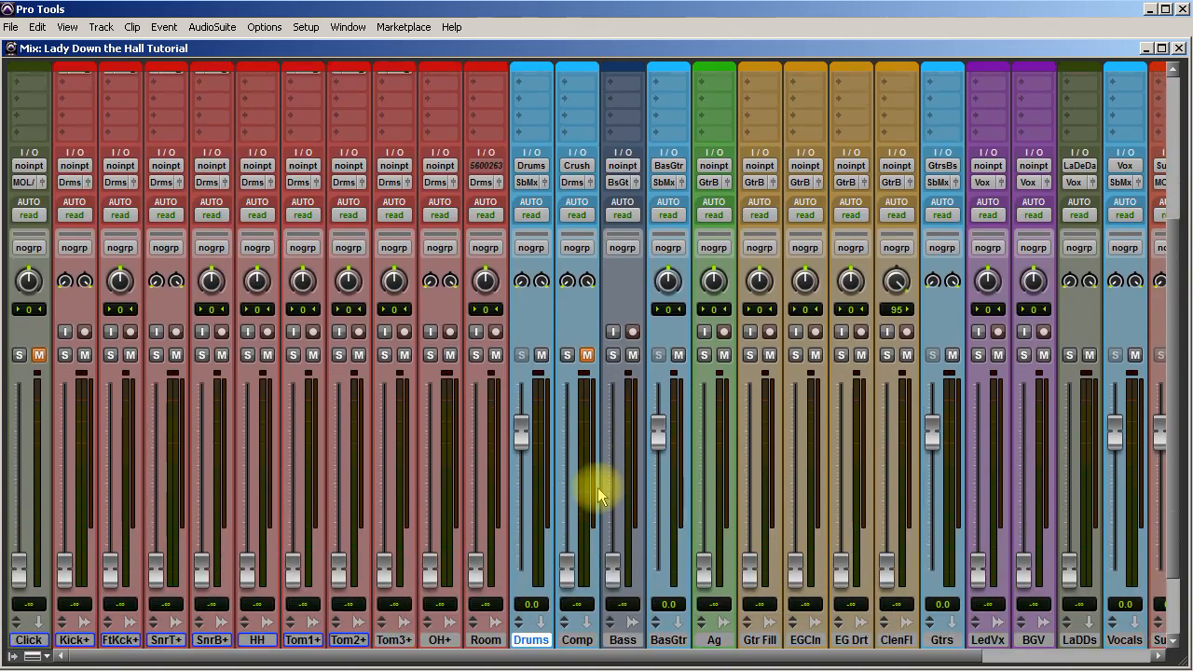
scroll(599, 494, "up", 7)
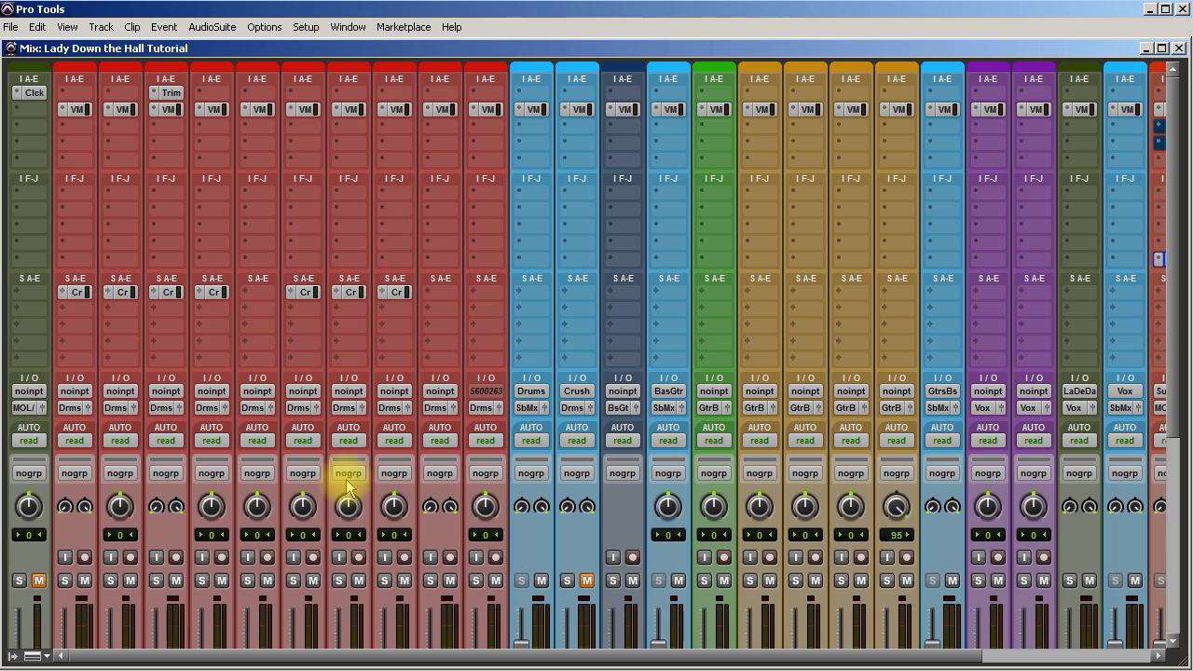
scroll(482, 469, "down", 6)
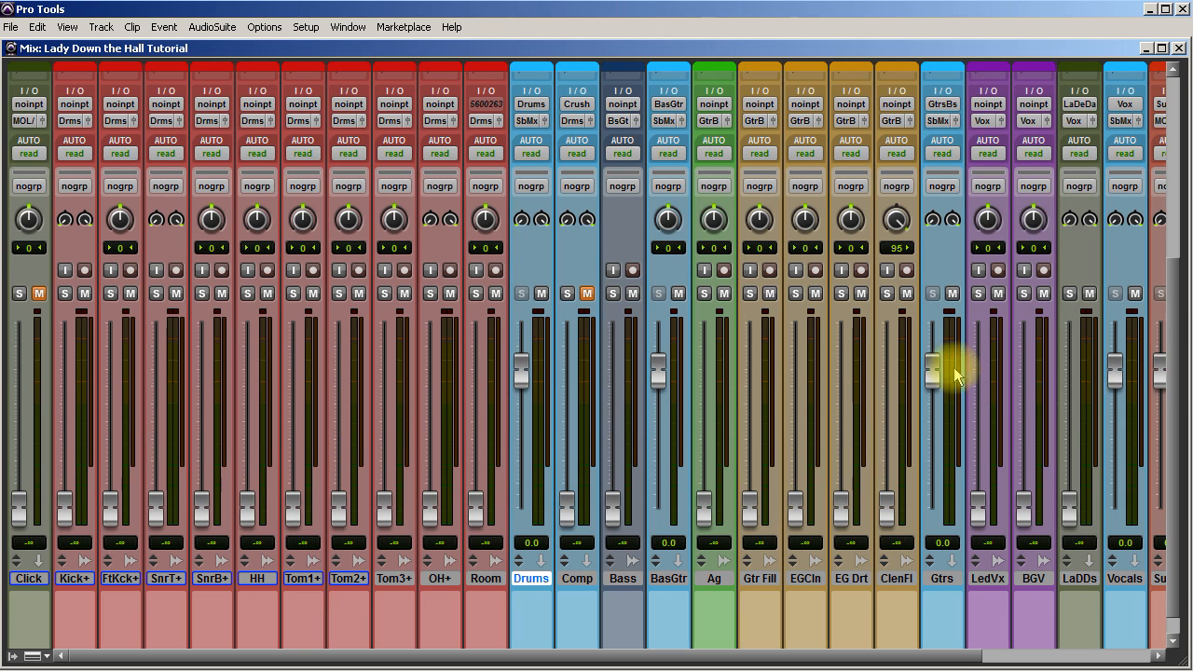
scroll(393, 562, "up", 3)
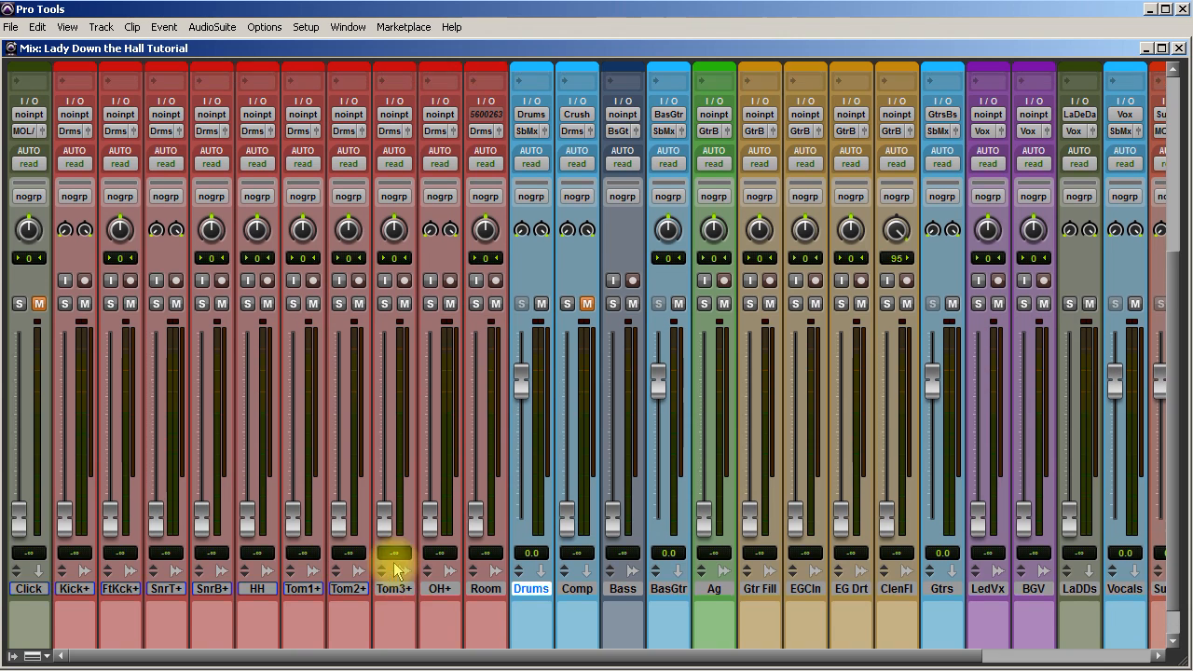
scroll(394, 562, "up", 3)
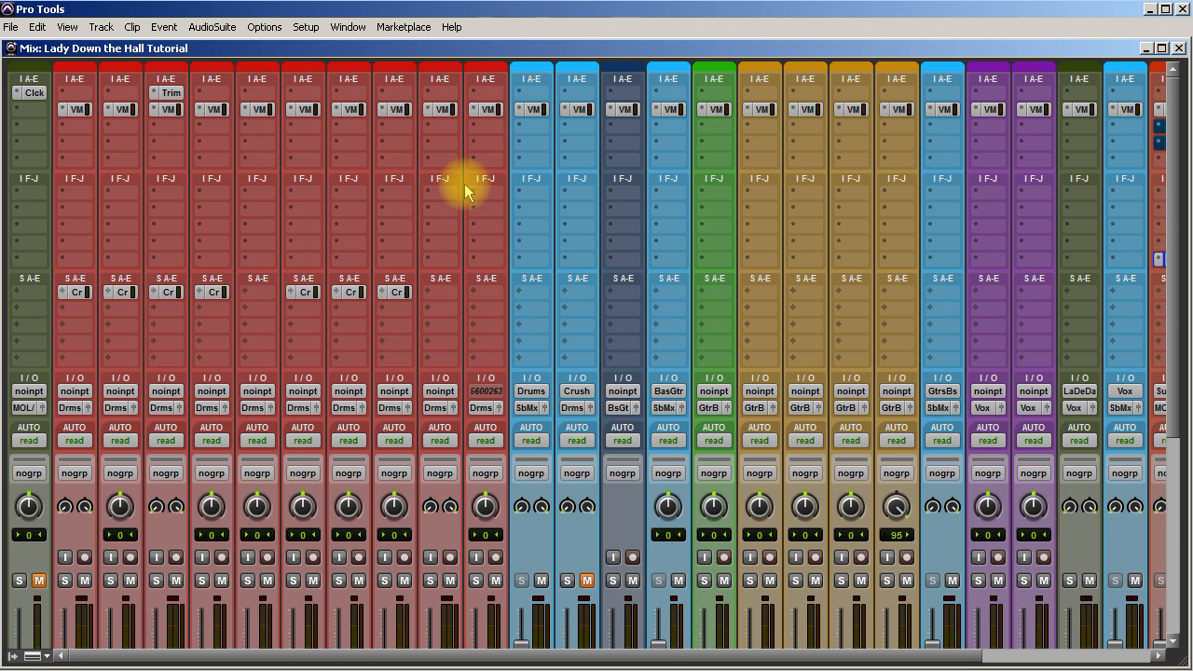
scroll(465, 191, "down", 5)
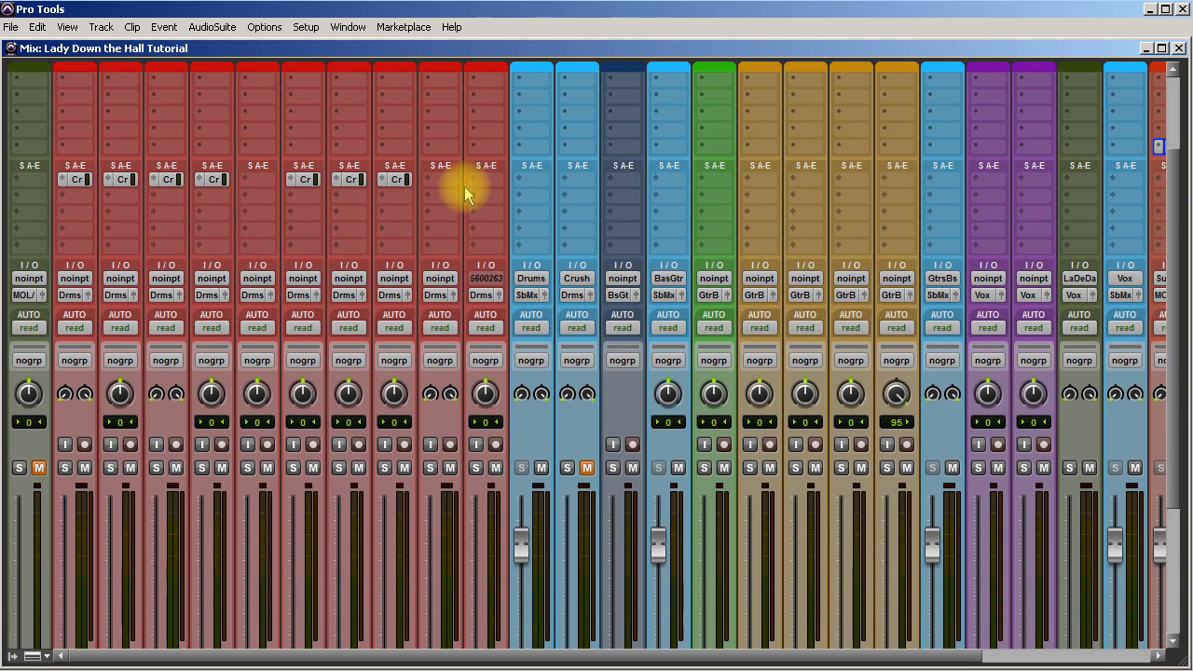
scroll(458, 308, "down", 2)
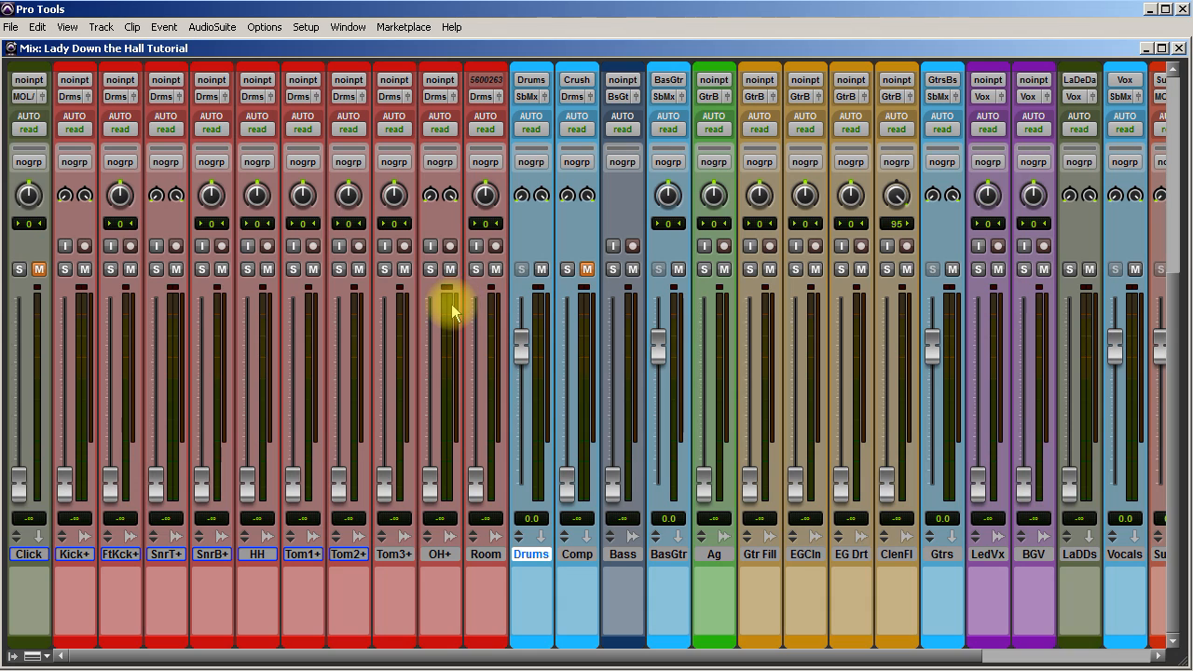
scroll(454, 312, "up", 1)
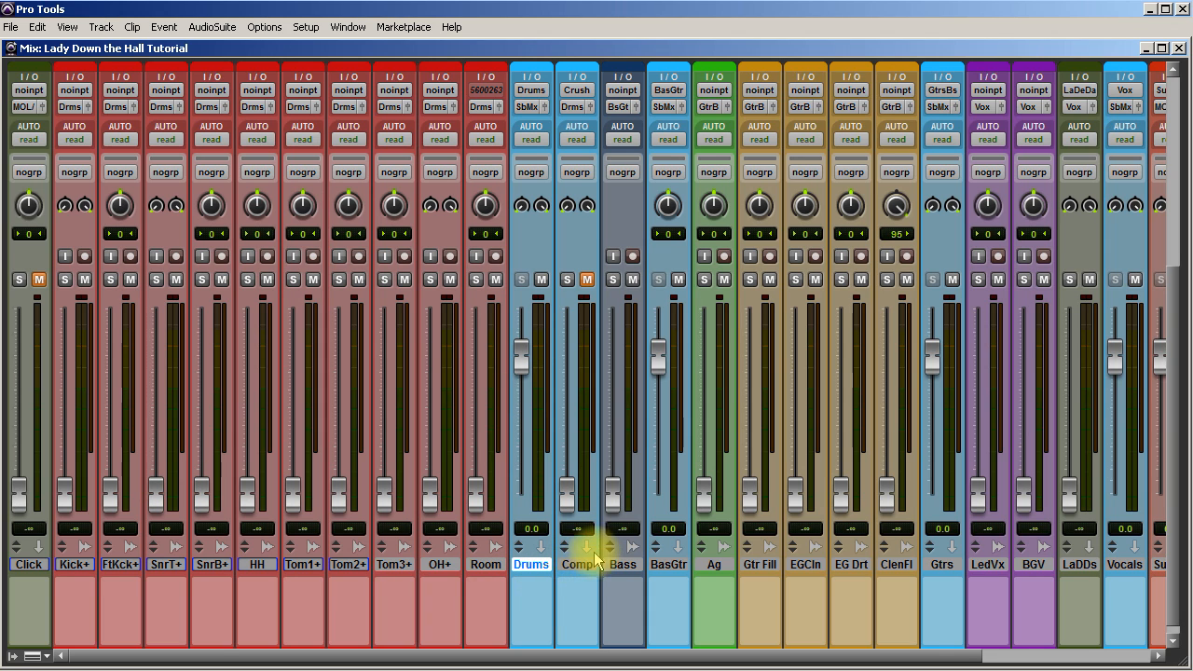
scroll(581, 454, "up", 1)
scroll(581, 454, "up", 6)
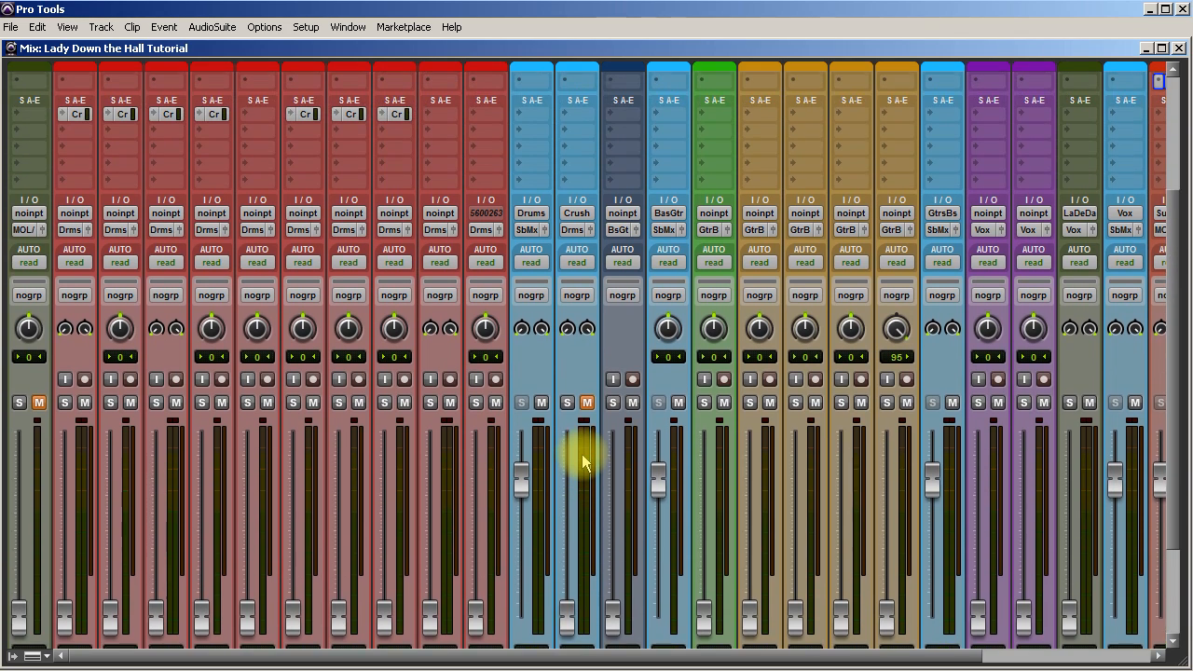
scroll(581, 453, "down", 7)
scroll(582, 454, "up", 2)
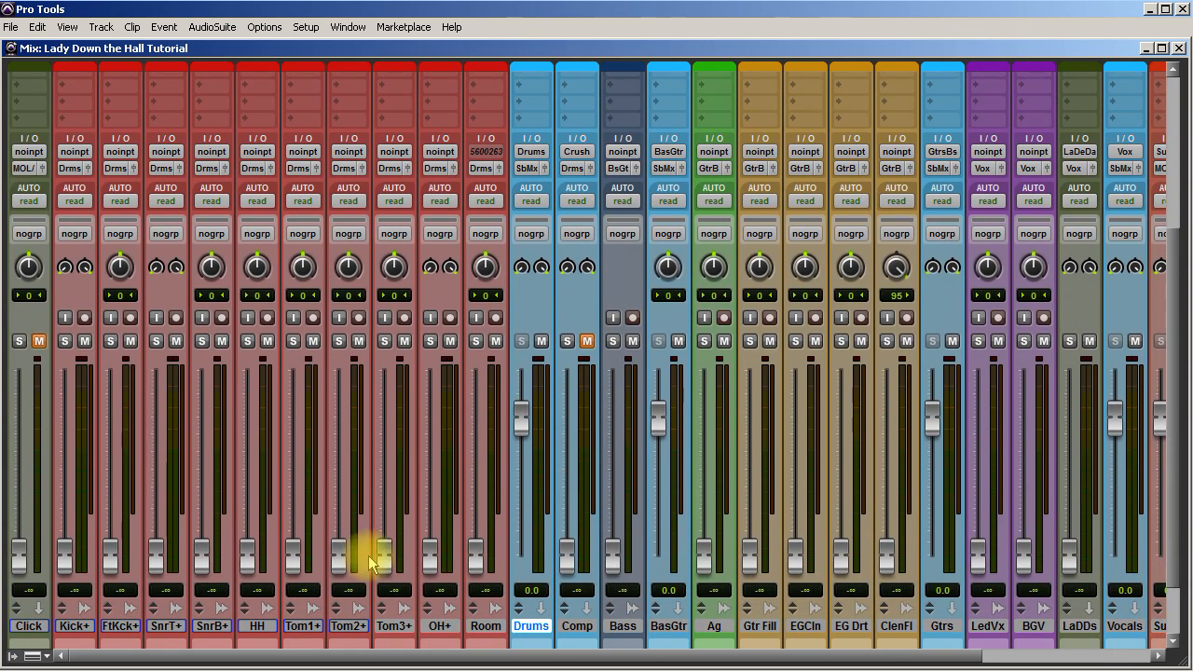
scroll(382, 159, "up", 4)
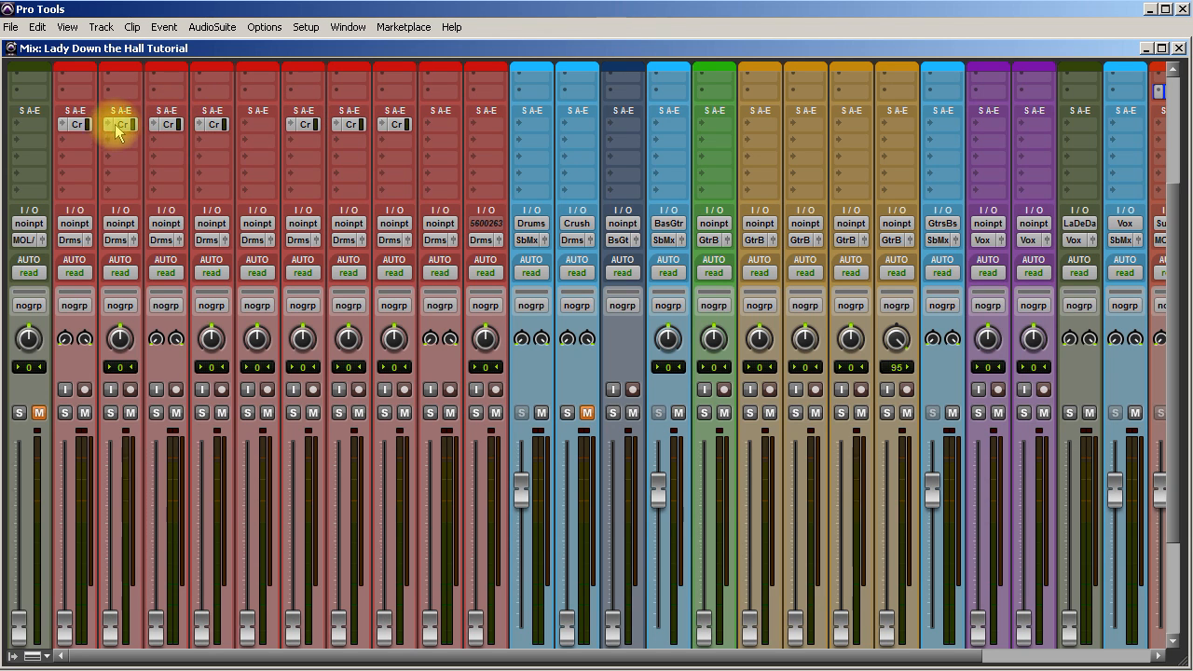
scroll(606, 391, "down", 8)
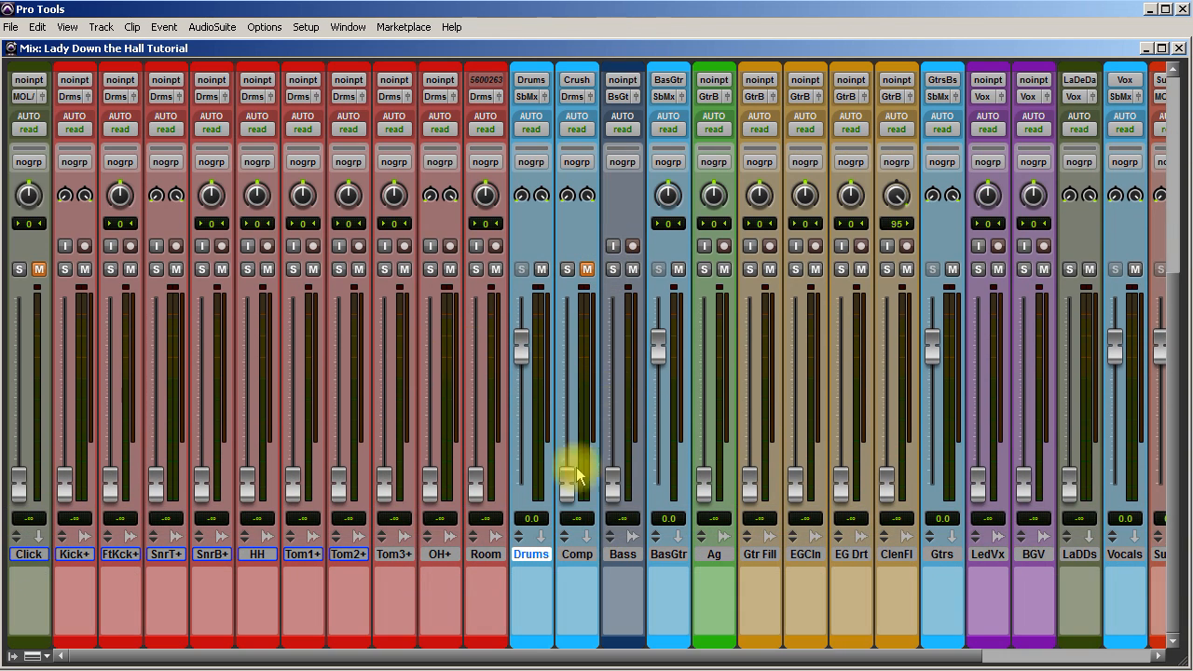
Select the Gtrs track and examine the inserts on the guitar, vocal, SubMx and reverb channels.
left_click_drag(559, 654, 736, 655)
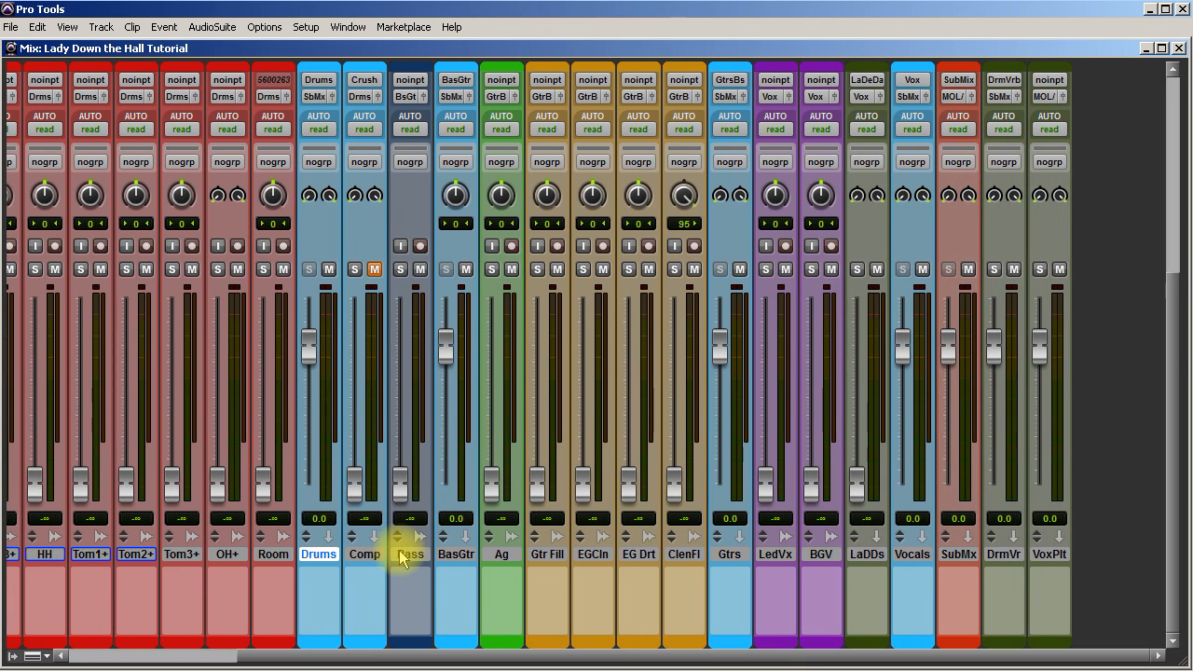
left_click(503, 556)
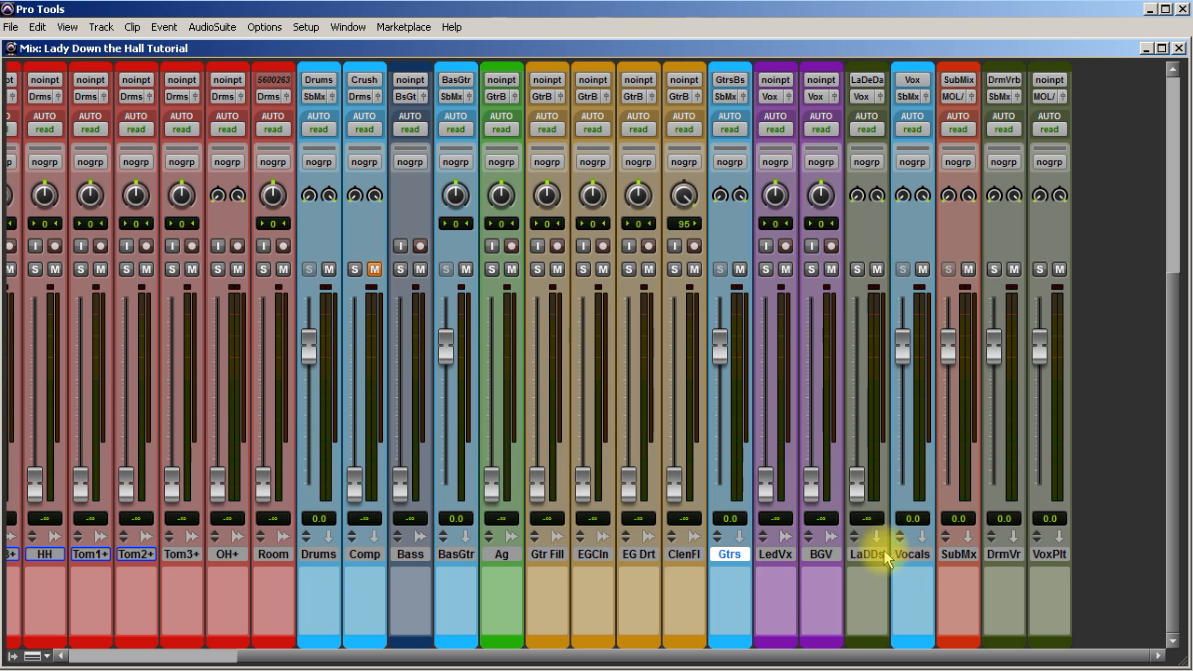
scroll(946, 573, "up", 5)
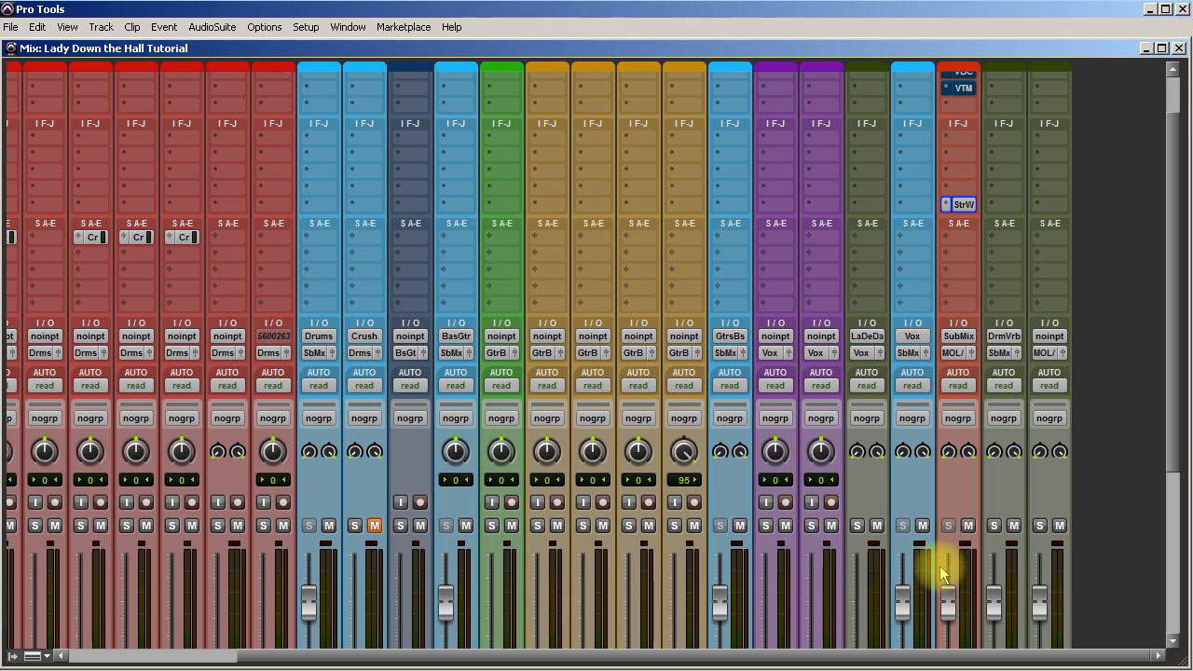
scroll(876, 503, "up", 1)
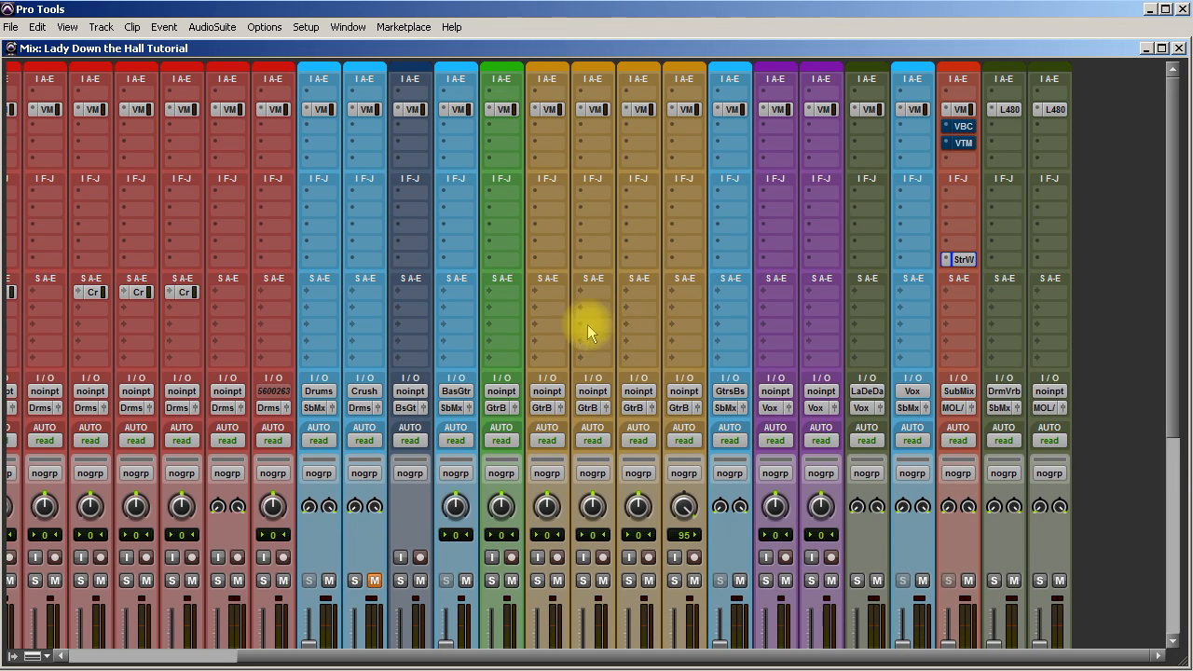
scroll(772, 308, "down", 1)
scroll(772, 310, "up", 1)
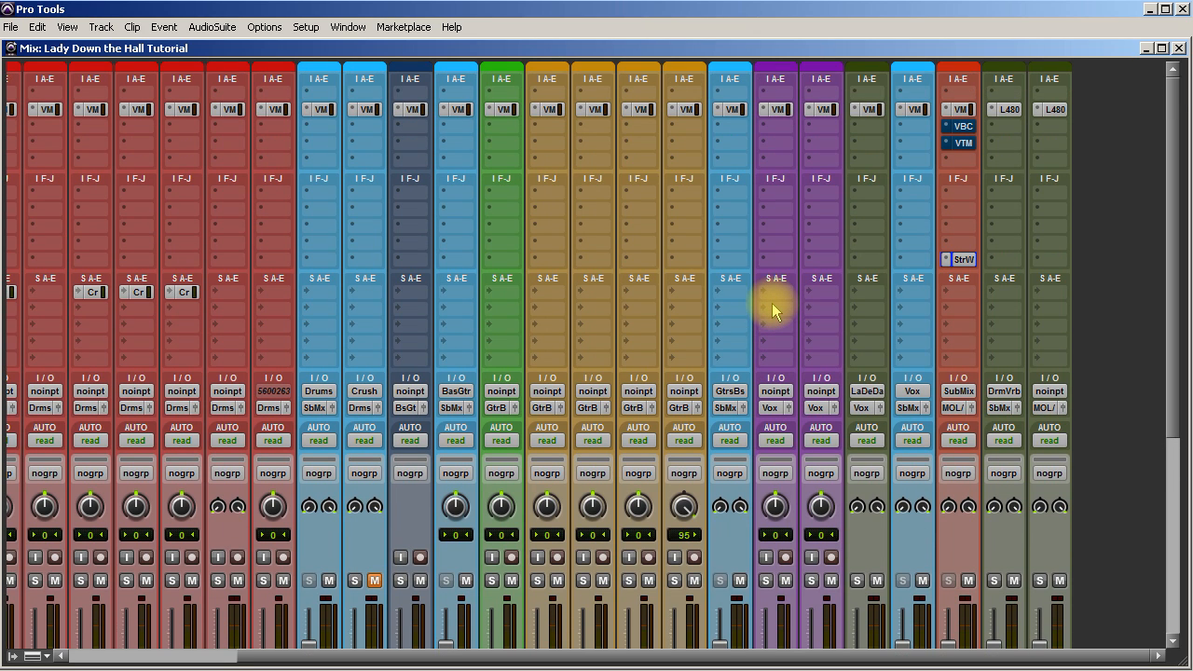
Start playback and raise the OH+ fader to about -4.3 dB.
scroll(772, 310, "down", 12)
left_click_drag(550, 656, 183, 637)
key("space")
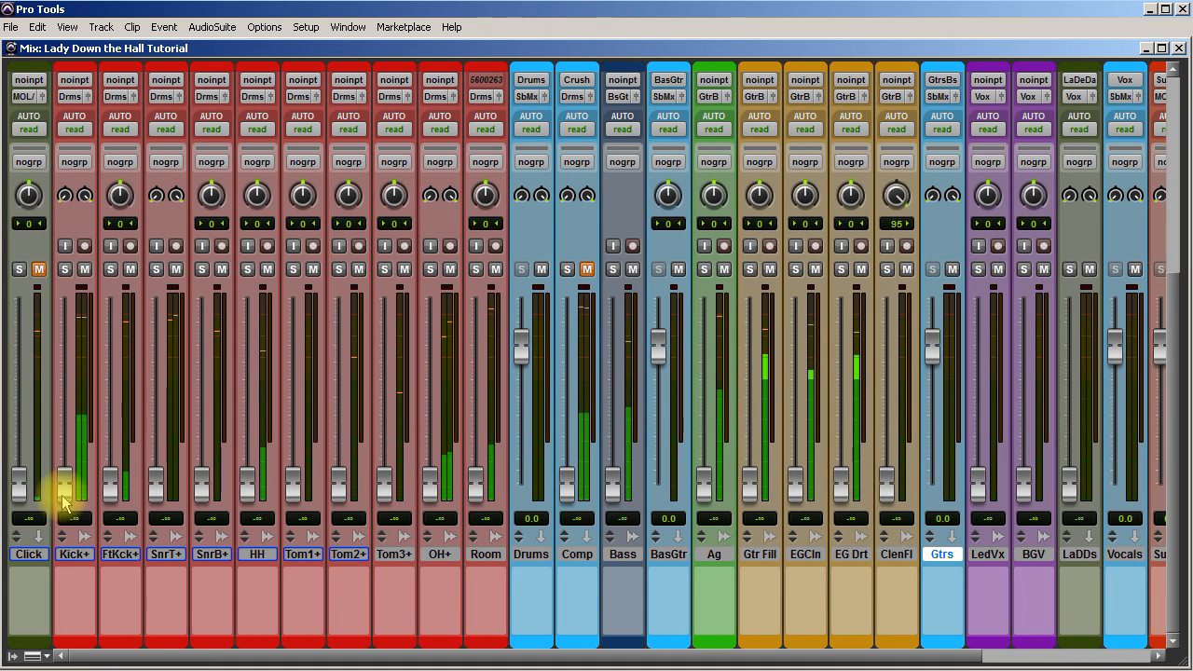
left_click_drag(429, 481, 429, 416)
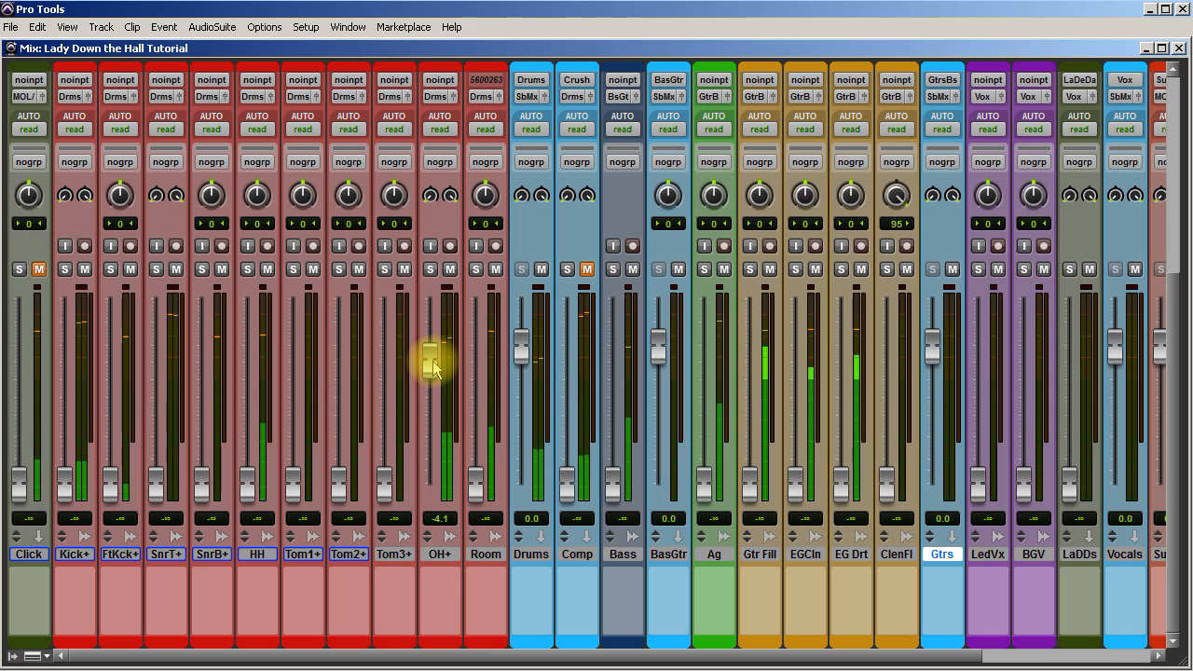
left_click_drag(433, 360, 434, 357)
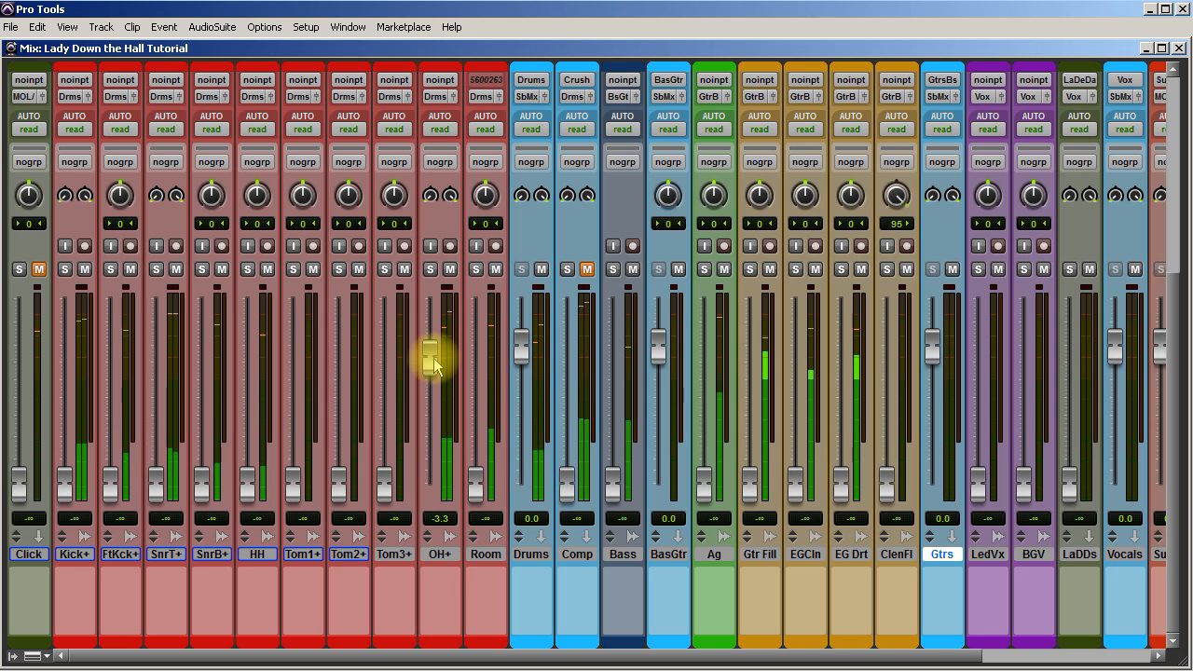
Set the Room fader to about -17.7 dB, Kick+ to -10.2 dB, FtKck+ to -7.5 dB and SnrT+ to about -9.4 dB.
left_click_drag(475, 485, 474, 485)
mouse_move(461, 398)
left_mouse_down()
mouse_move(457, 342)
mouse_move(467, 398)
left_mouse_up()
left_click_drag(468, 482, 469, 505)
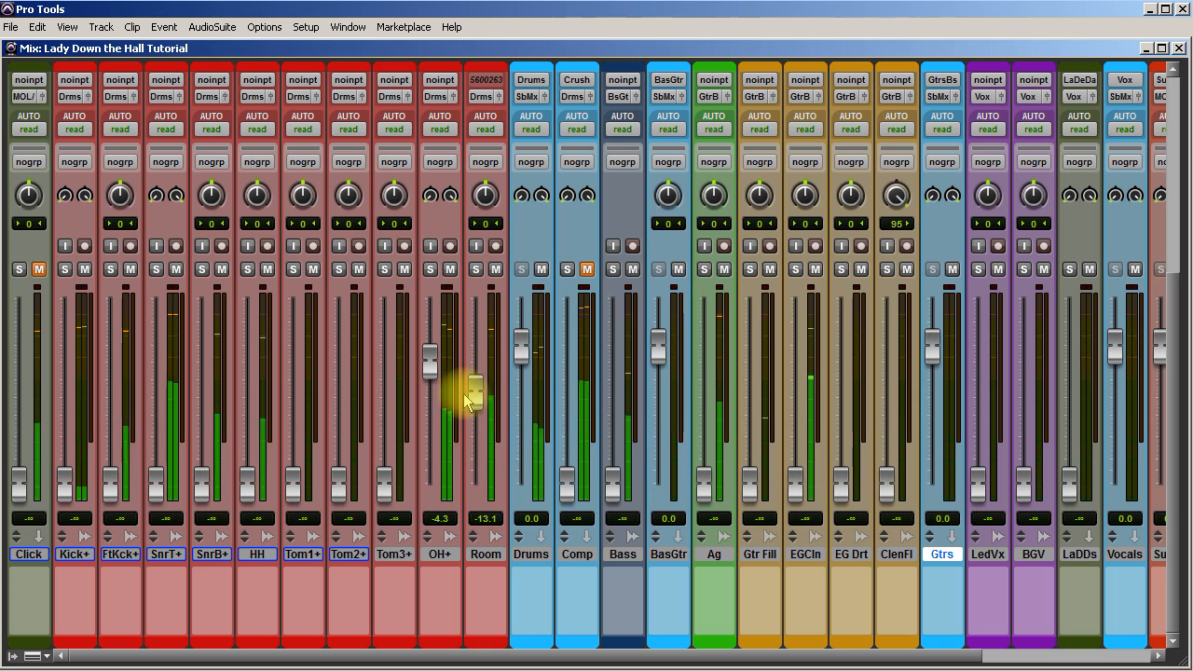
left_click_drag(469, 410, 469, 417)
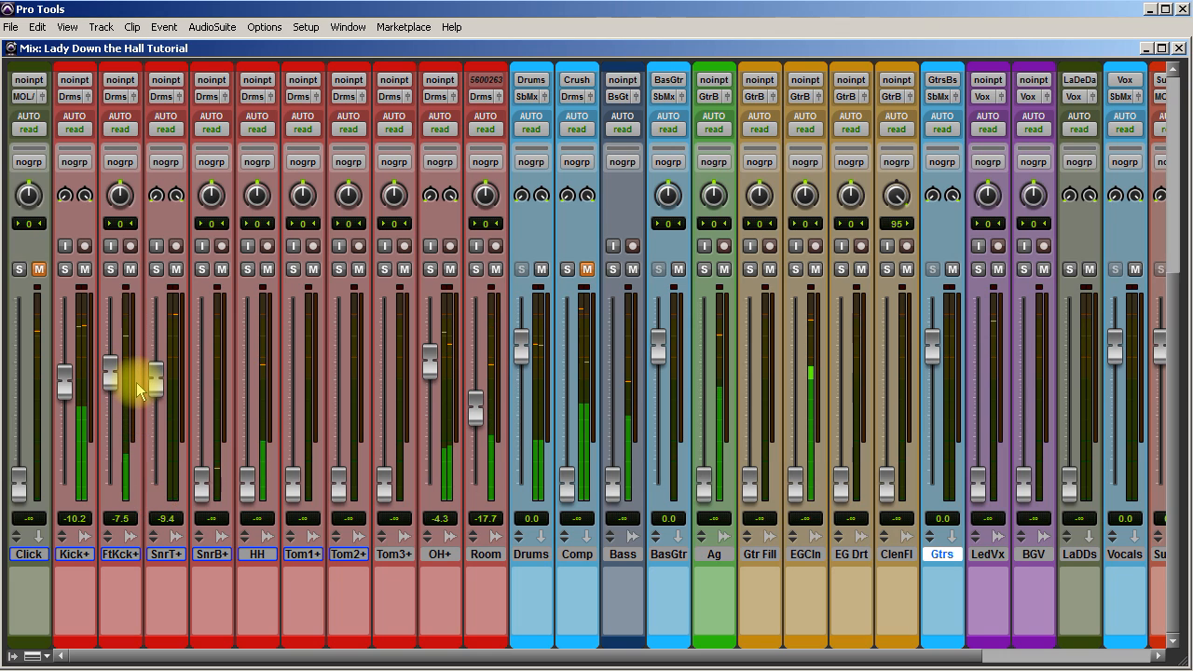
Set SnrB+ to about -11.0 dB, Tom1+ and Tom2+ to about -8.6 dB, and Tom3+ to about -9.1 dB.
left_click_drag(201, 484, 182, 387)
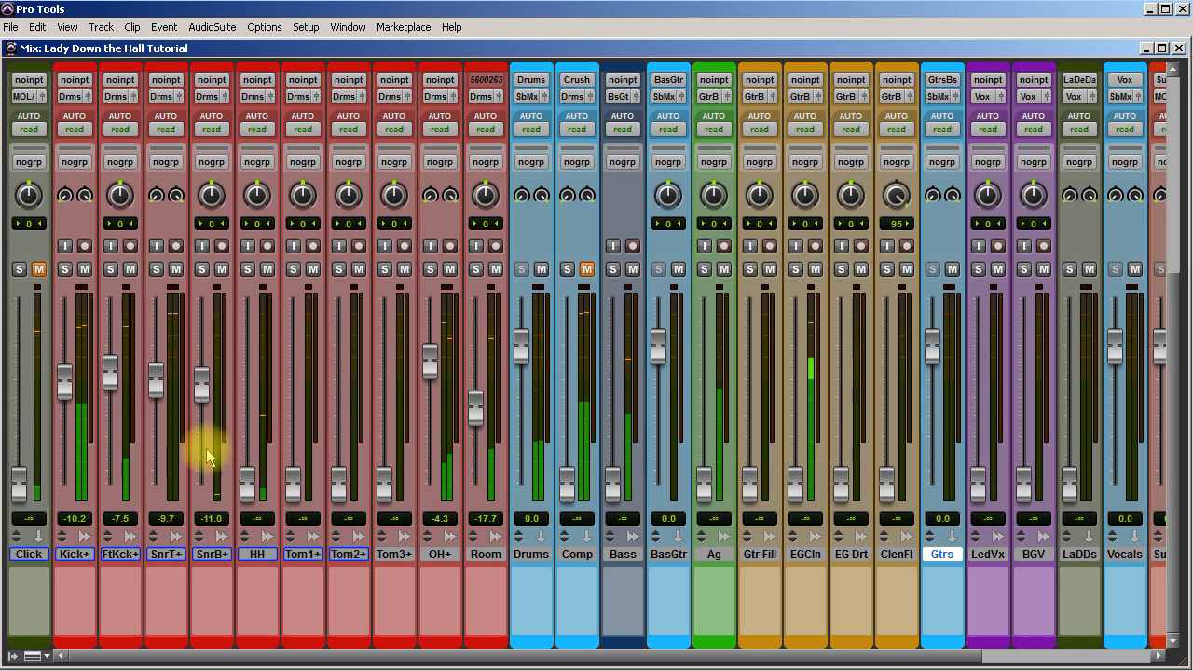
left_click_drag(252, 489, 215, 538)
left_click_drag(294, 491, 289, 377)
left_click_drag(338, 482, 335, 384)
left_click_drag(384, 485, 339, 387)
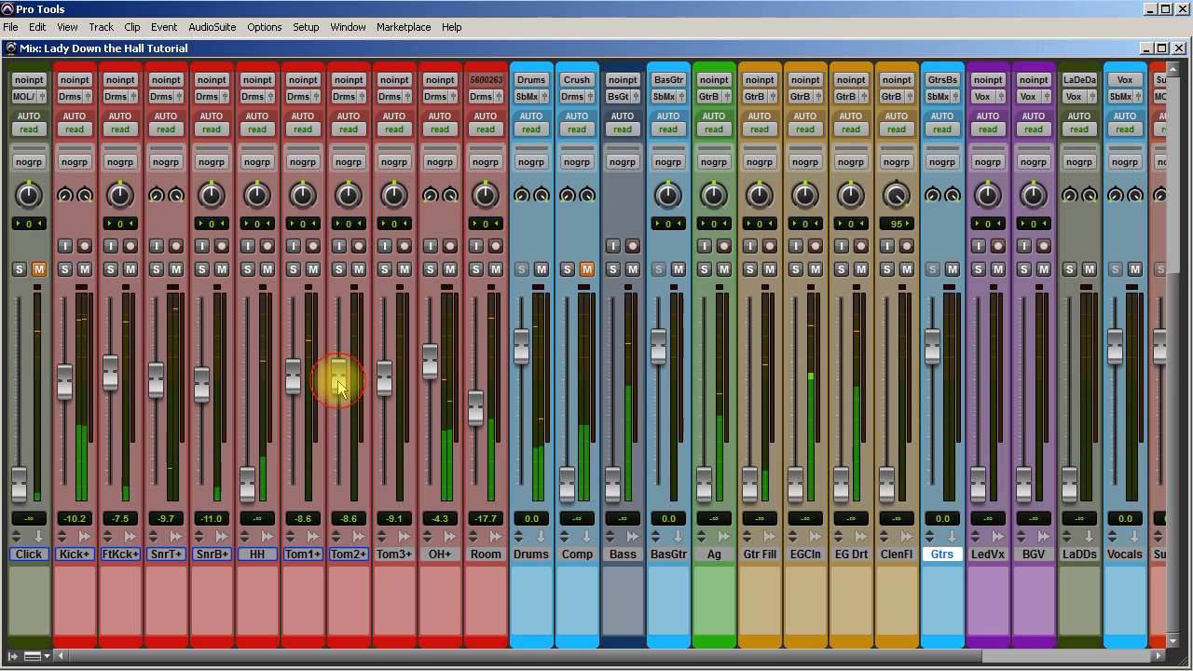
Switch to the Edit window, find the tom fill near bar 33 and play the session from there.
key("ctrl+equal")
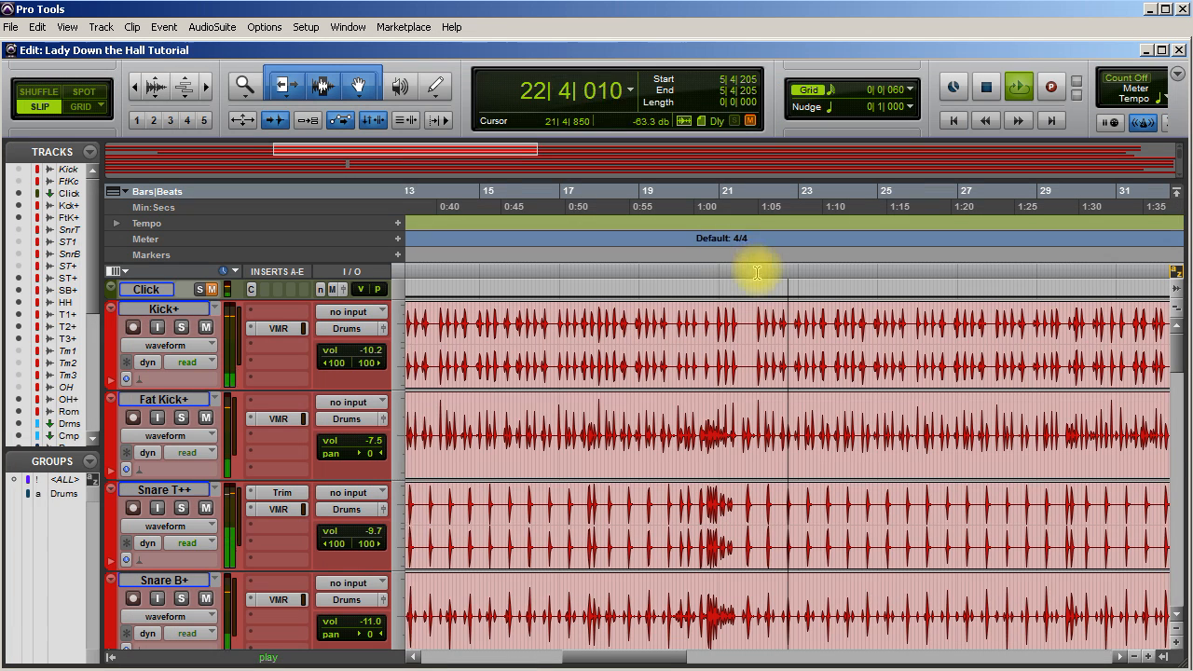
scroll(706, 479, "down", 10)
scroll(703, 481, "up", 3)
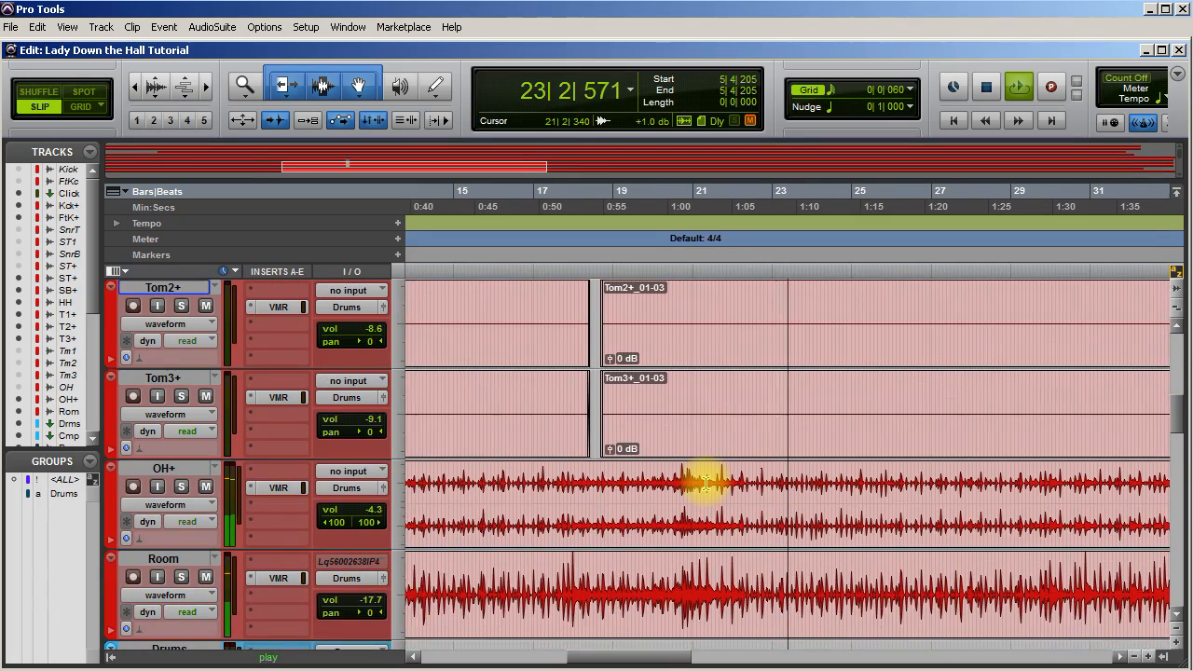
scroll(703, 482, "up", 2)
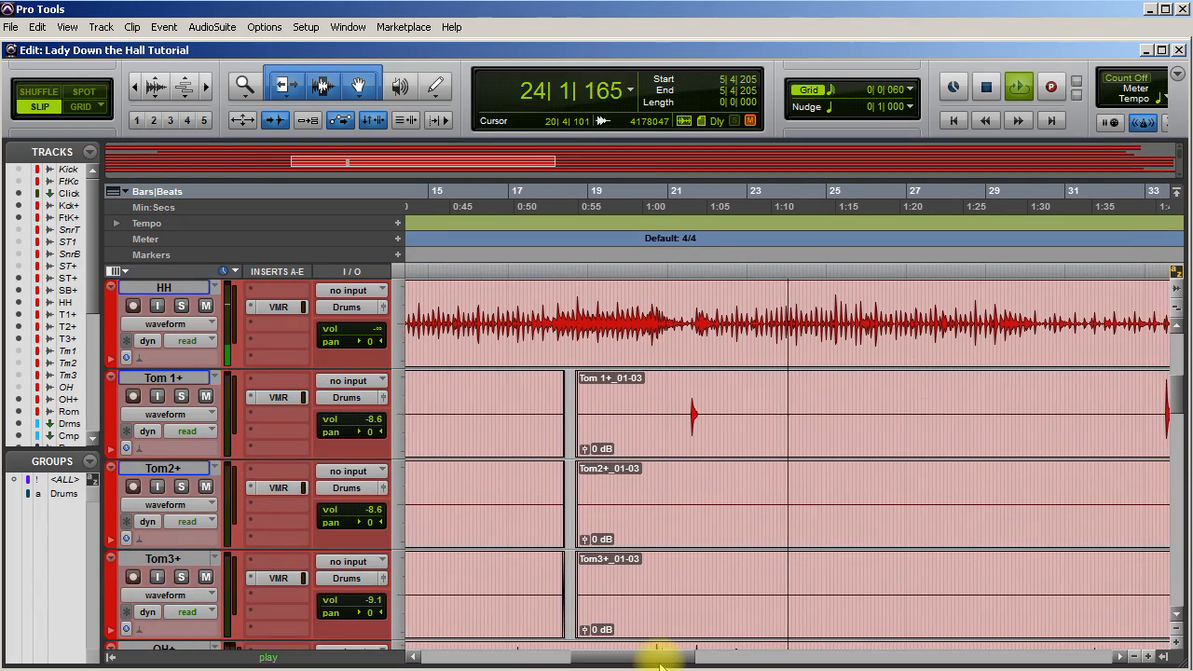
key("space")
left_click_drag(659, 657, 706, 657)
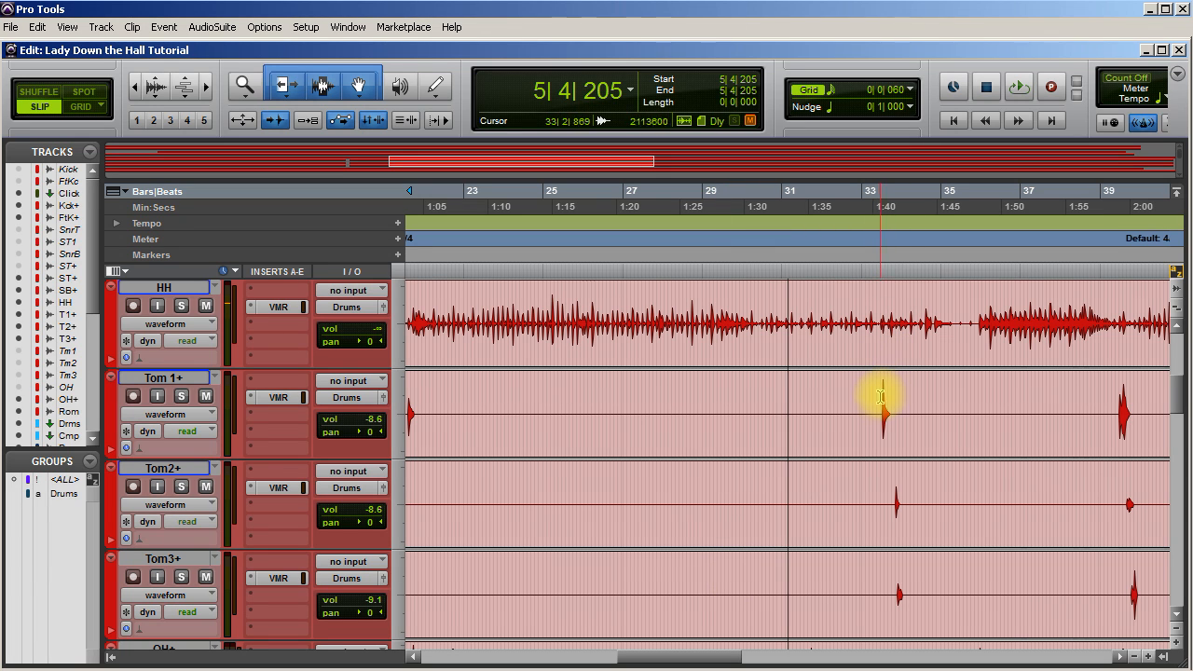
key("space")
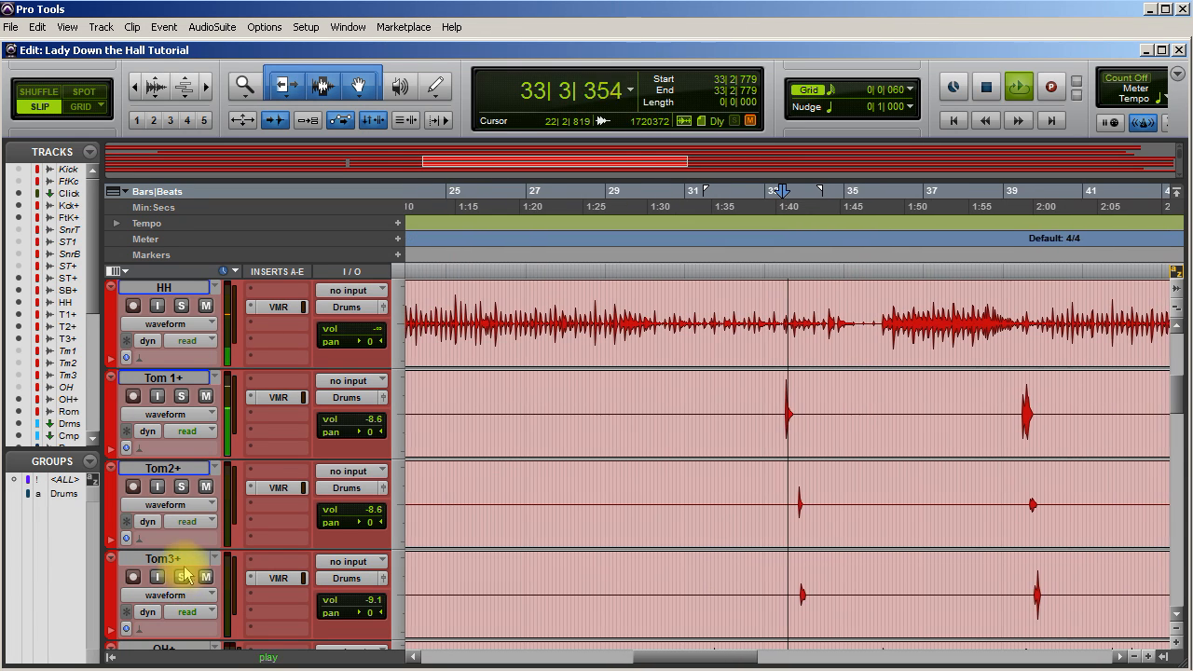
Replay the tom fill and raise the volume of Tom3+ to about -4.5 dB and Tom2+ to about -4.6 dB.
key("space")
key("space")
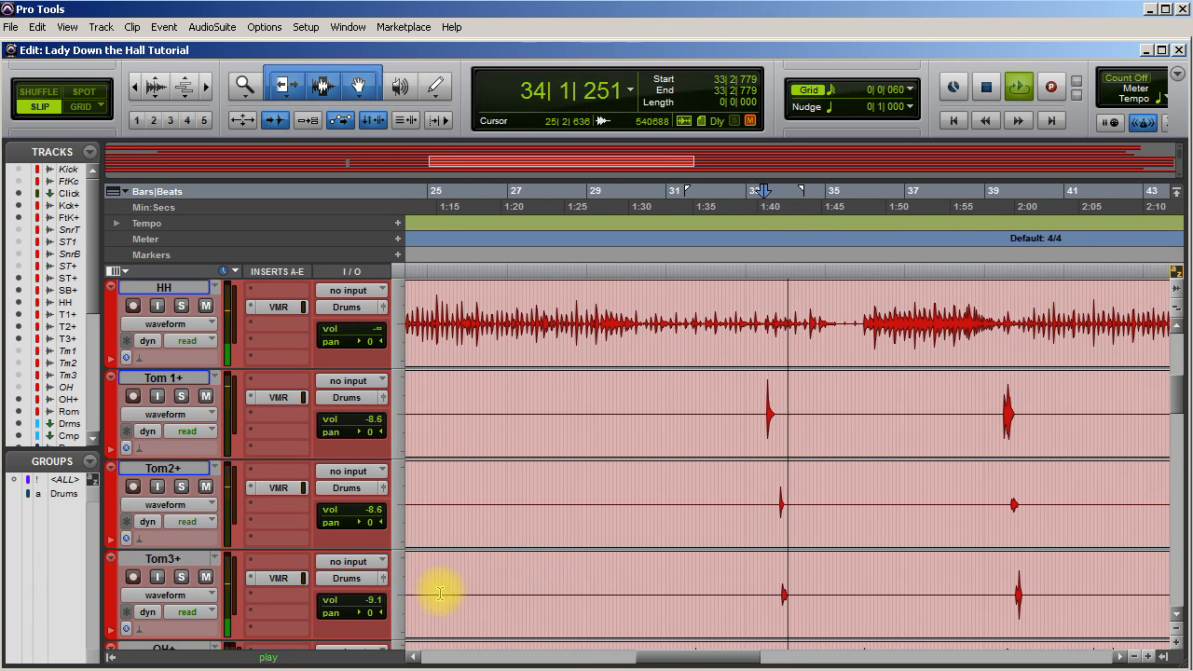
key("space")
key("space")
left_click_drag(371, 601, 364, 590)
key("space")
key("space")
left_click_drag(357, 509, 361, 509)
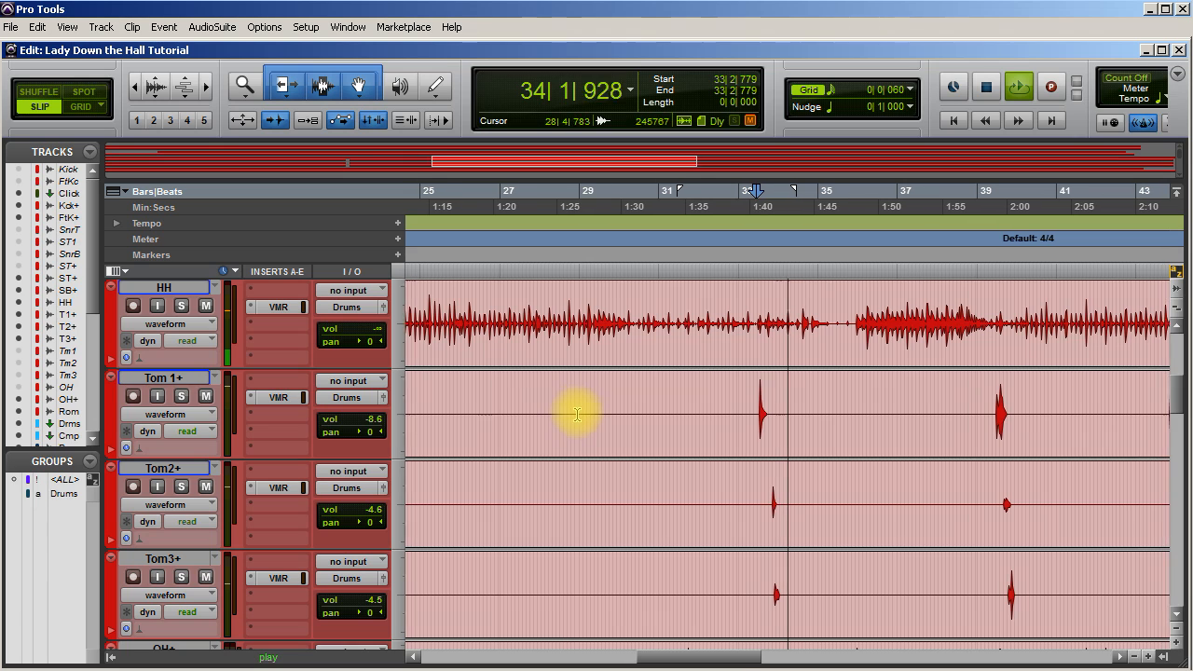
Switch to the Mix window and raise the Bass fader to about -7.8 dB during playback.
key("ctrl+equal")
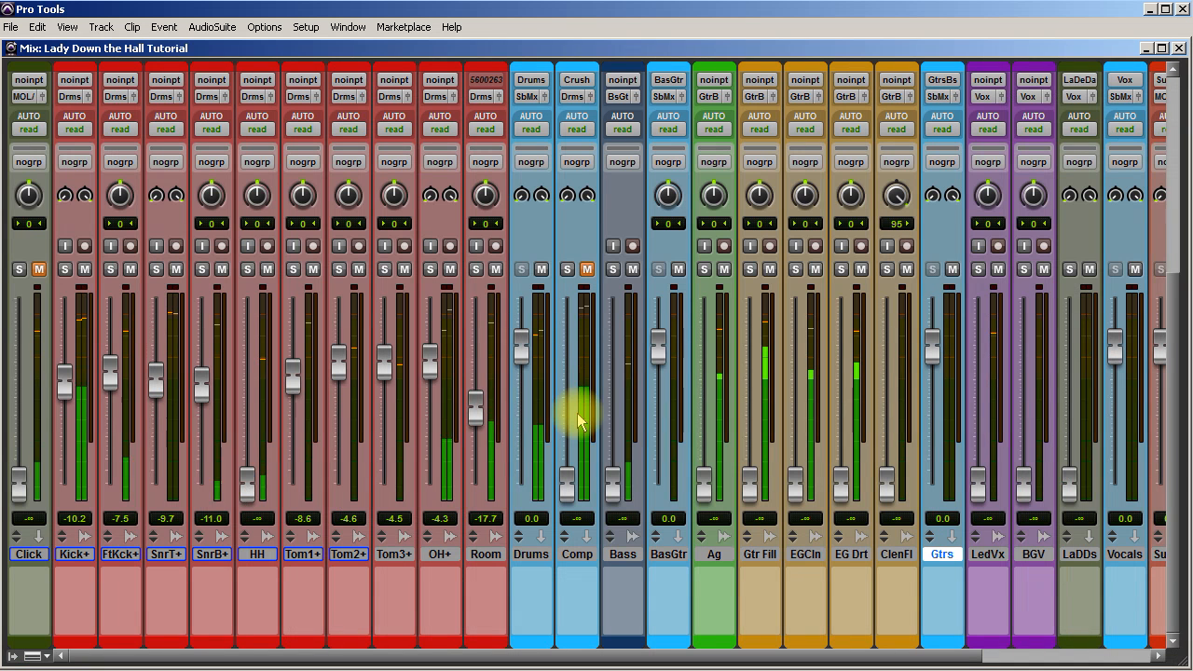
left_click(612, 489)
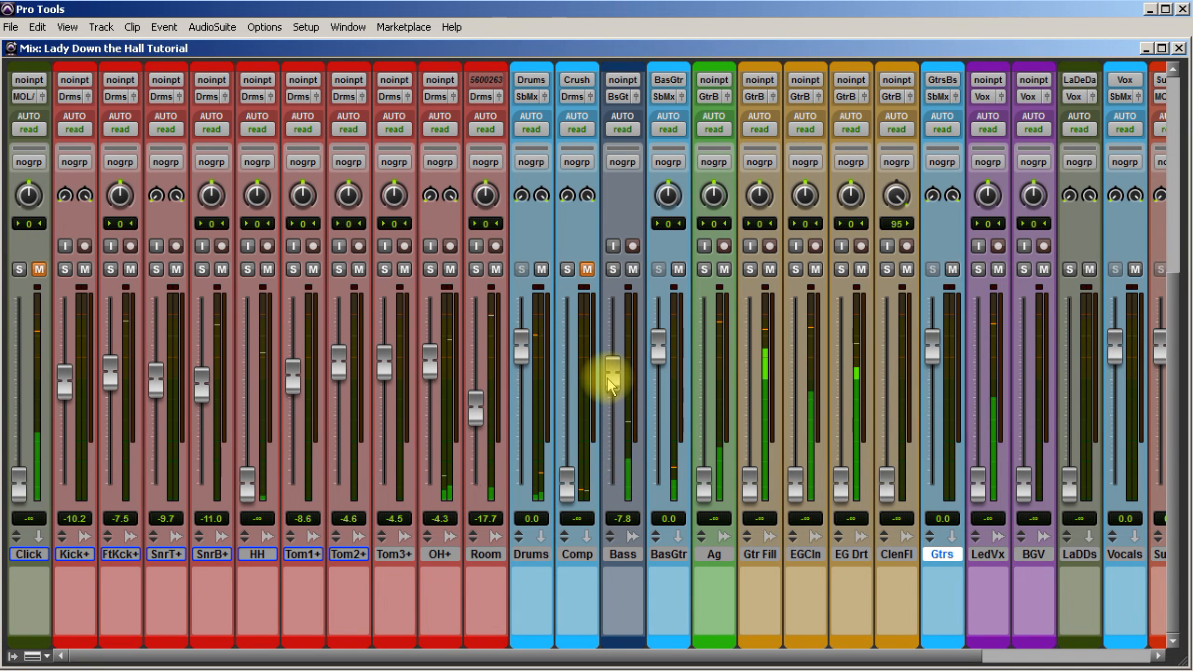
mouse_move(607, 380)
left_mouse_down()
mouse_move(609, 419)
mouse_move(616, 384)
left_mouse_up()
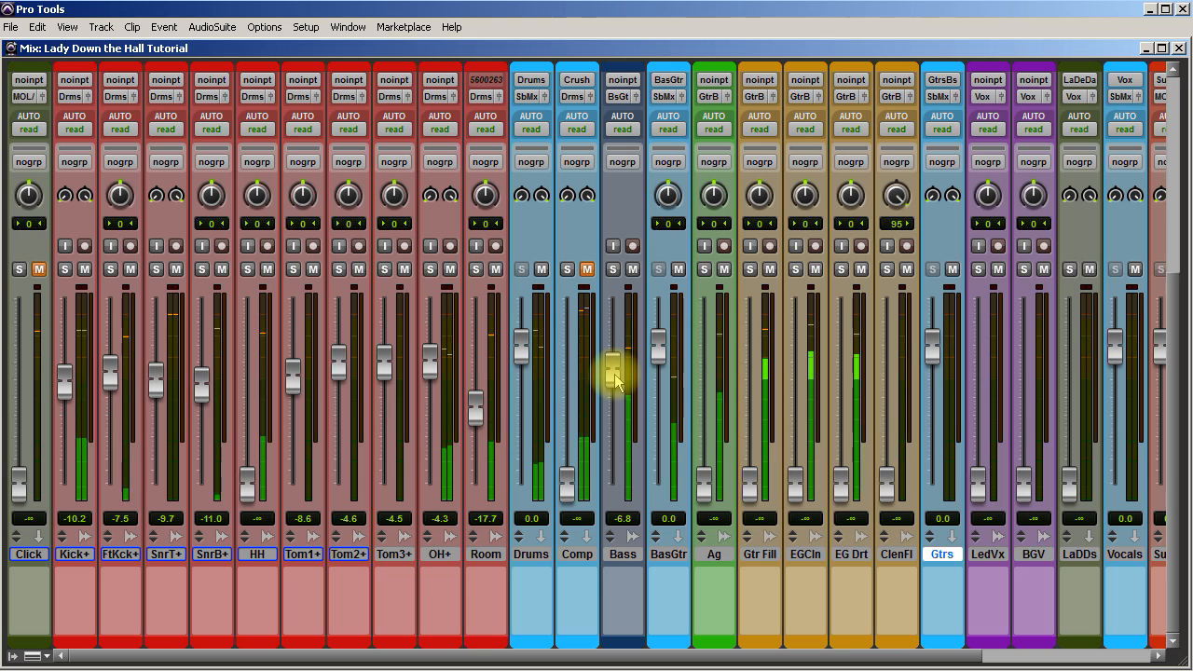
Raise the Ag fader to about -13.4 dB and lower Tom3+ to about -7.8 dB and Tom2+ to about -6.5 dB.
left_click_drag(705, 477, 712, 397)
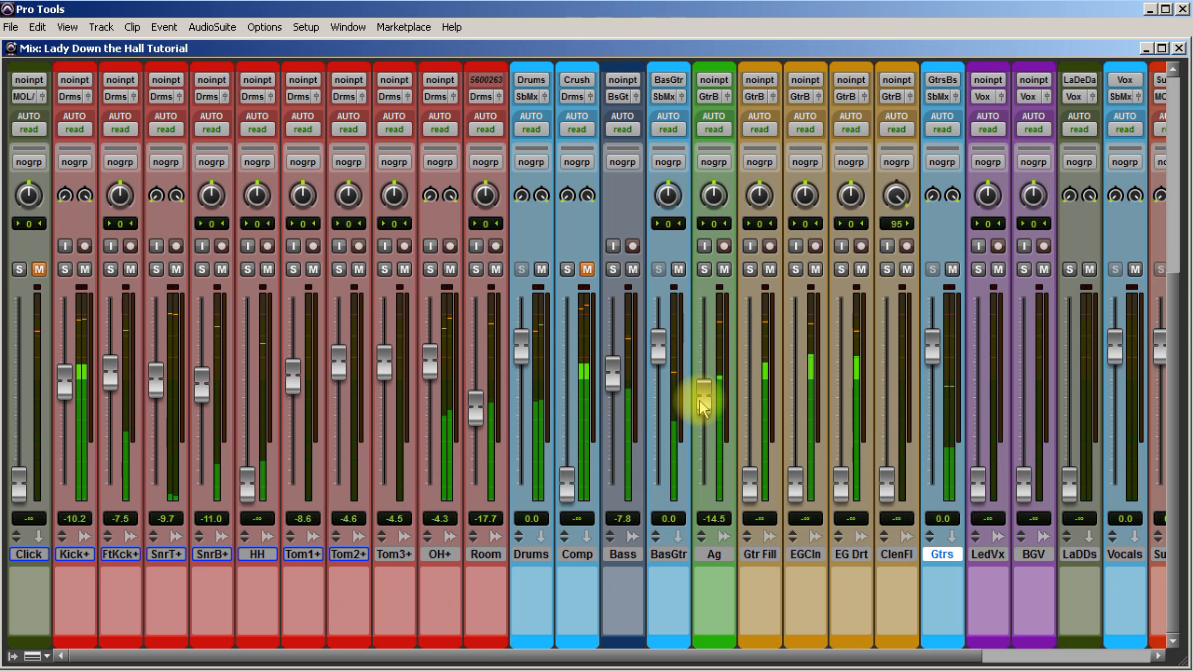
left_click_drag(381, 369, 338, 374)
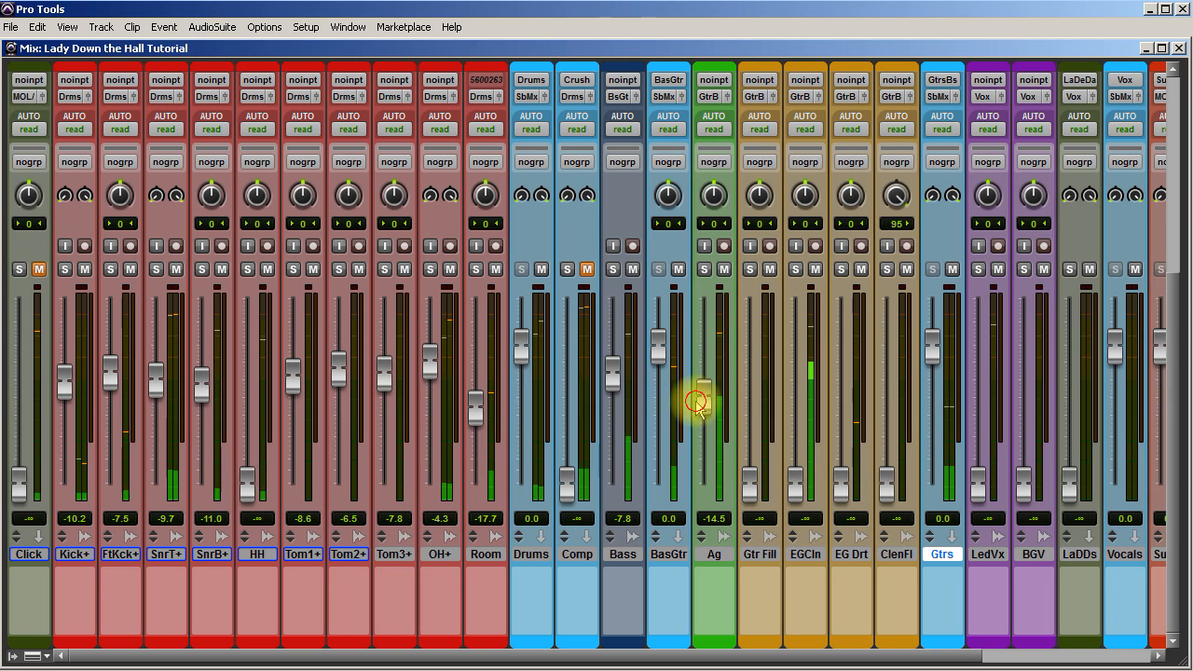
left_click_drag(703, 402, 705, 400)
Set the EGCln fader to about -14.0 dB, ClenFl to about -13.4 dB and Ag to about -11.5 dB.
left_click_drag(791, 483, 795, 396)
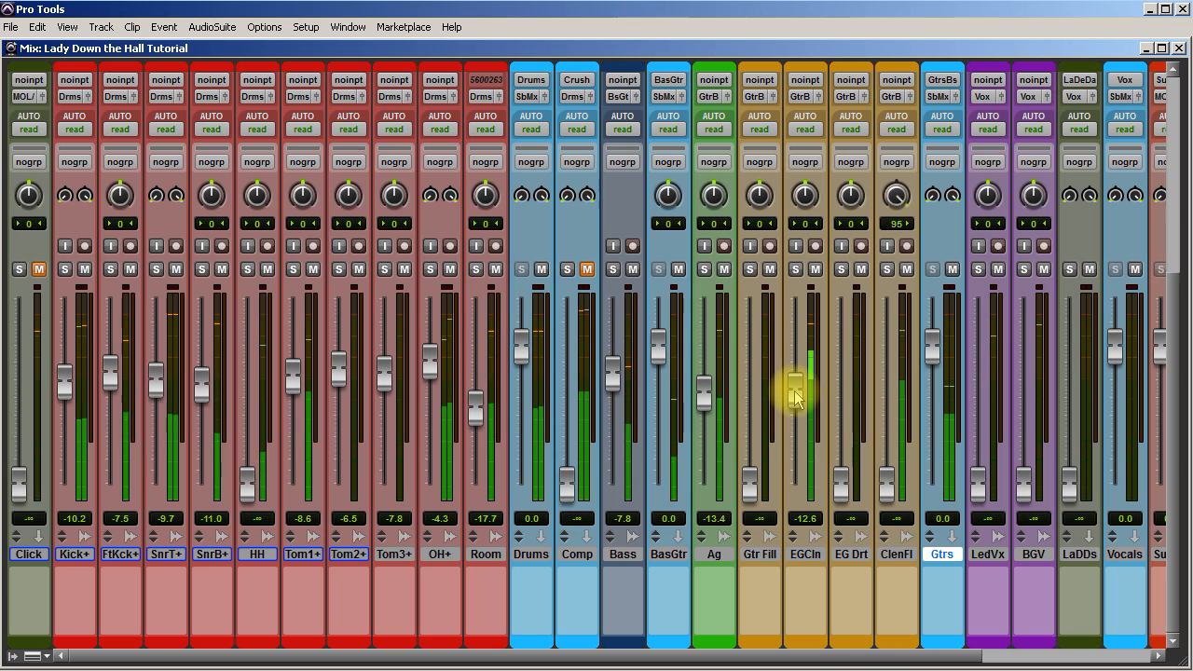
left_click_drag(795, 393, 796, 398)
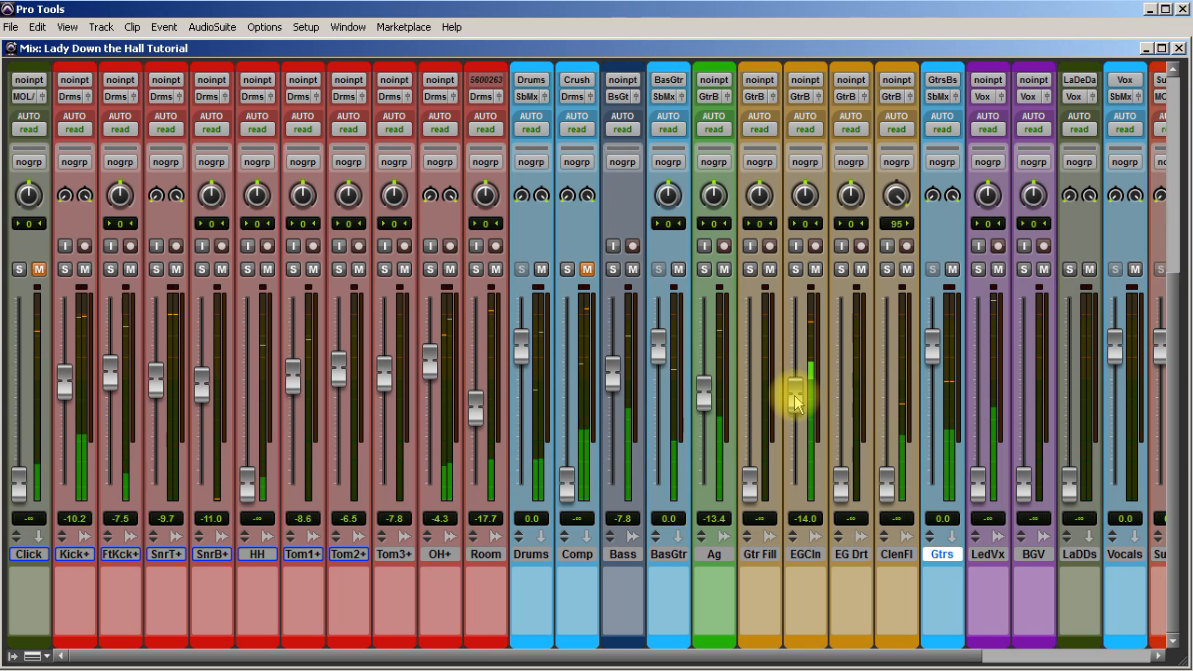
left_click_drag(884, 487, 883, 403)
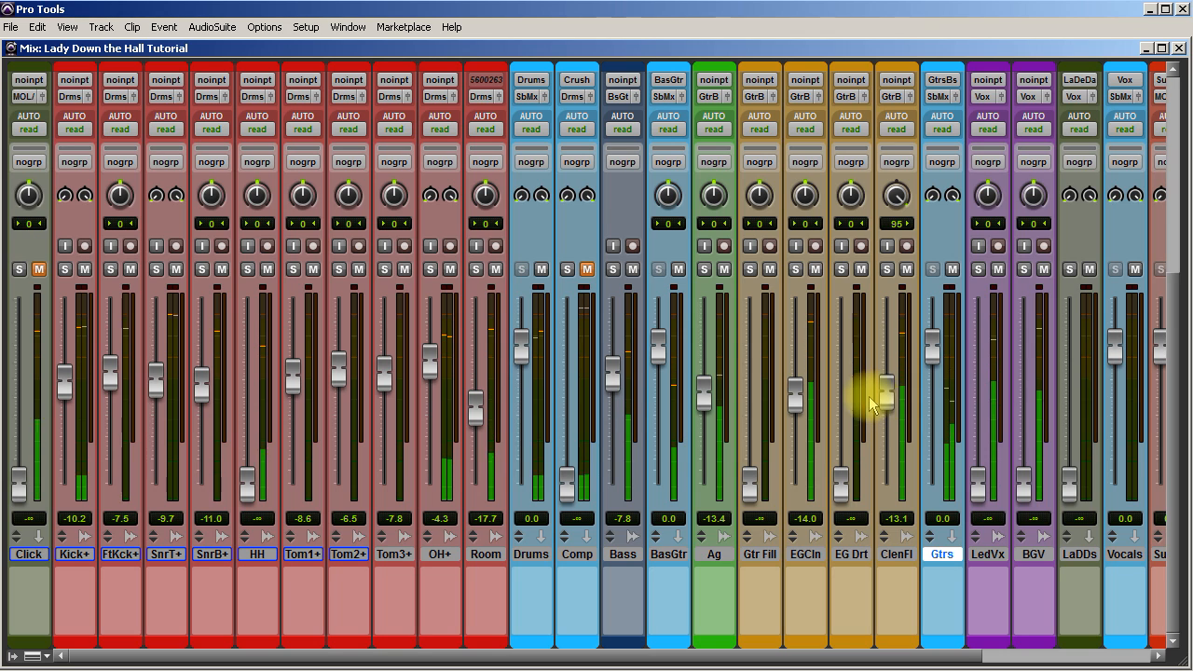
left_click_drag(703, 399, 701, 396)
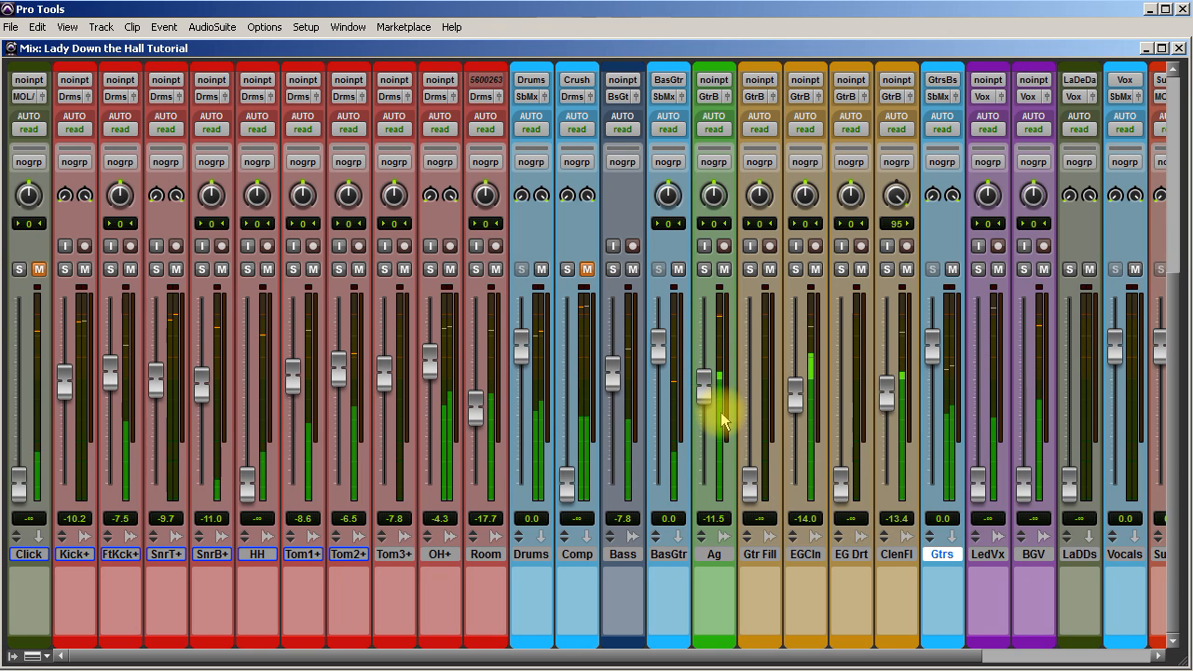
Raise Gtr Fill to about -16.9 dB and EG Drt to about -17.9 dB, briefly muting EG Drt to check EGCln.
left_click_drag(753, 479, 751, 416)
left_click_drag(841, 481, 833, 407)
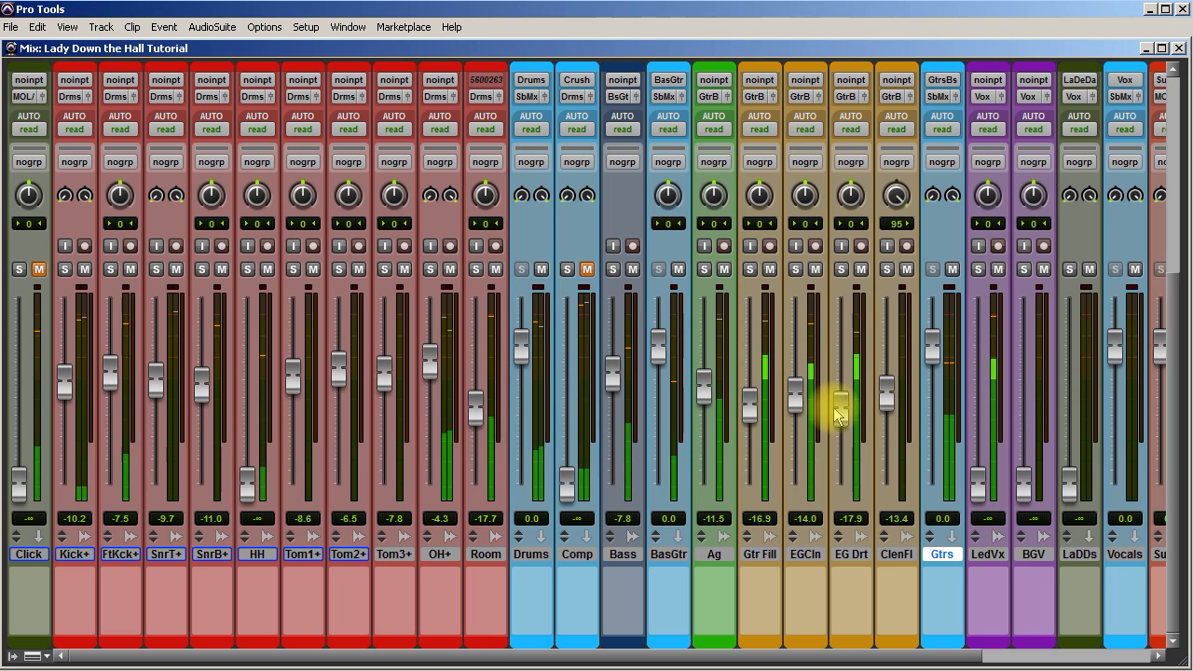
left_click(860, 272)
mouse_move(794, 399)
left_mouse_down()
mouse_move(795, 384)
mouse_move(793, 394)
left_mouse_up()
left_click(858, 273)
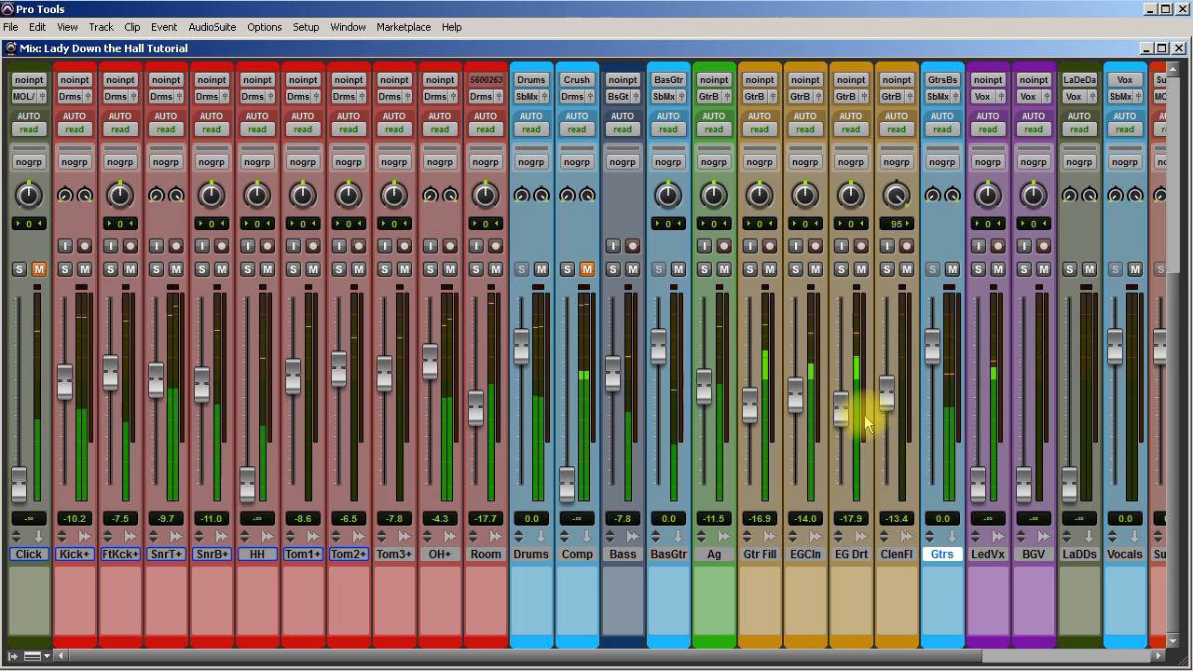
Raise the LedVx fader to about -7.5 dB, Gtr Fill to about -14.2 dB and Bass to about -3.3 dB.
left_click_drag(979, 479, 975, 383)
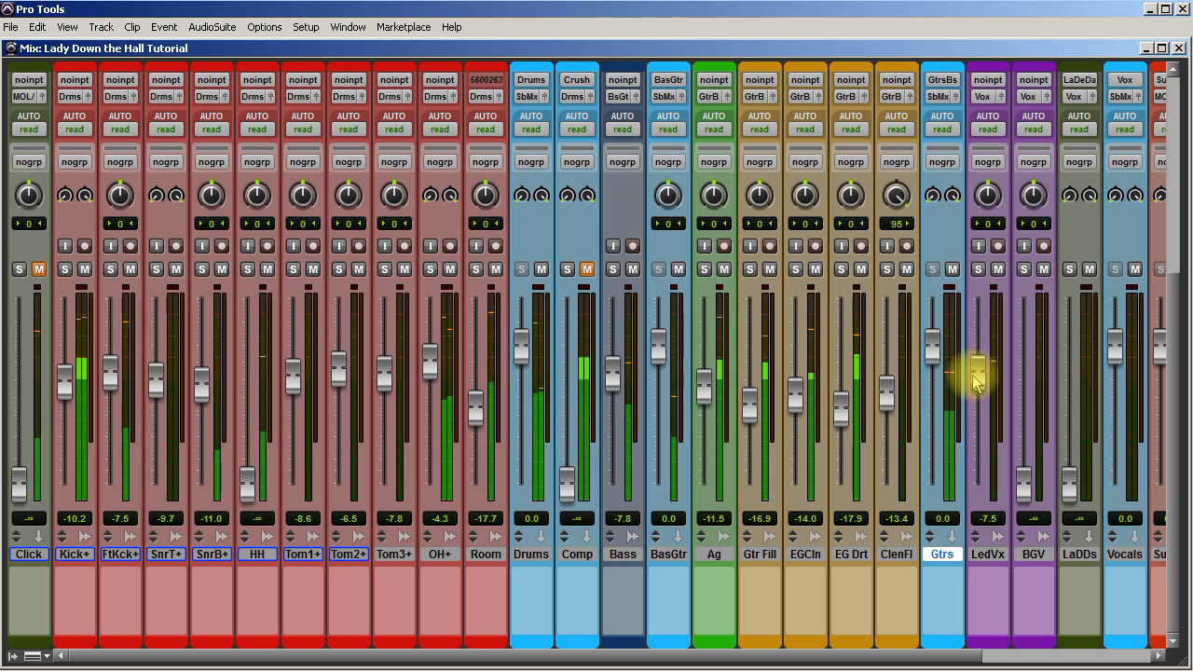
left_click_drag(753, 408, 753, 403)
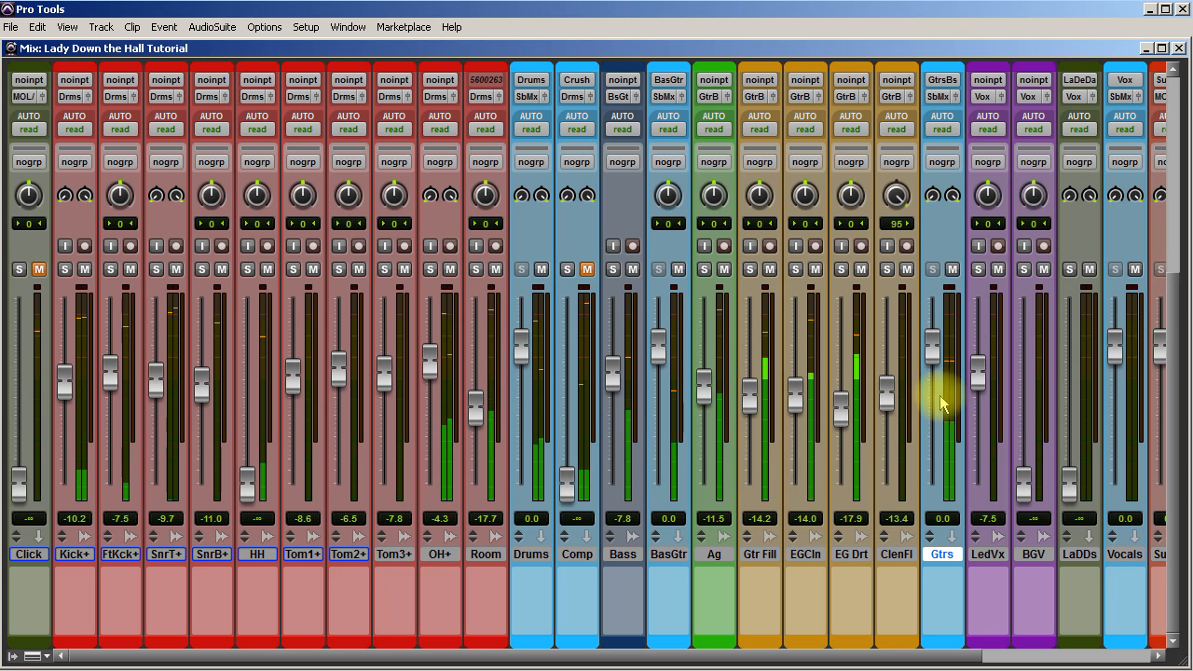
mouse_move(618, 381)
left_mouse_down()
mouse_move(618, 339)
mouse_move(616, 364)
left_mouse_up()
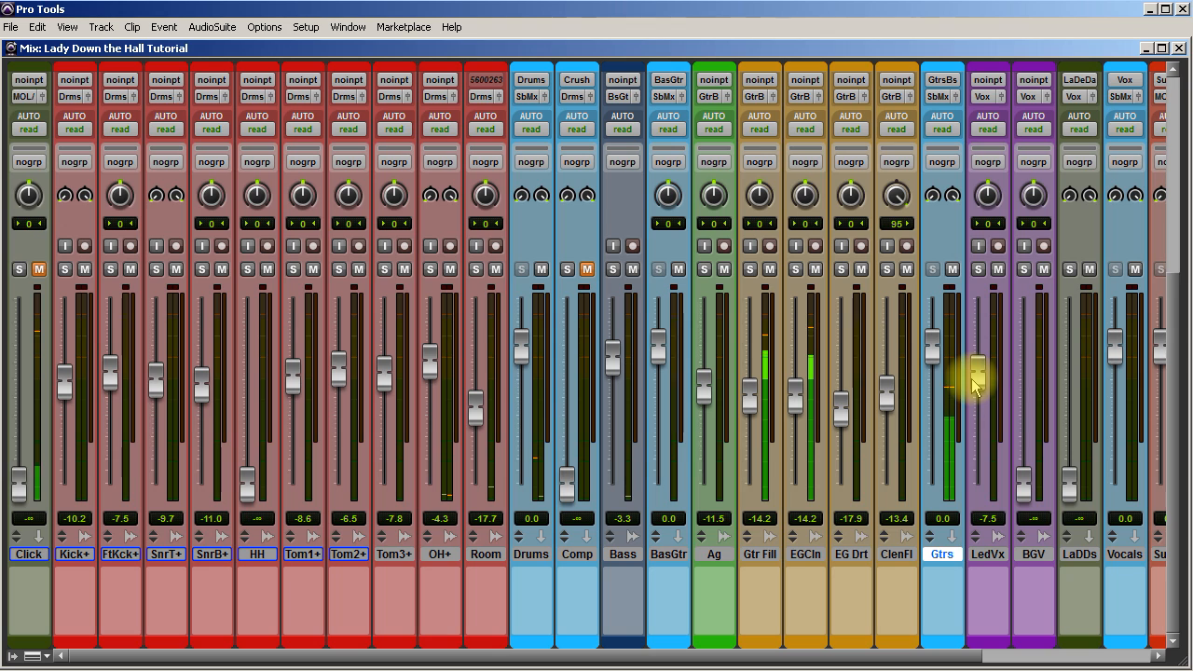
Raise the vocal faders: LedVx to about -2.5 dB, LaDDs to about -12.6 dB and BGV to about -6.5 dB.
left_click_drag(977, 382, 977, 366)
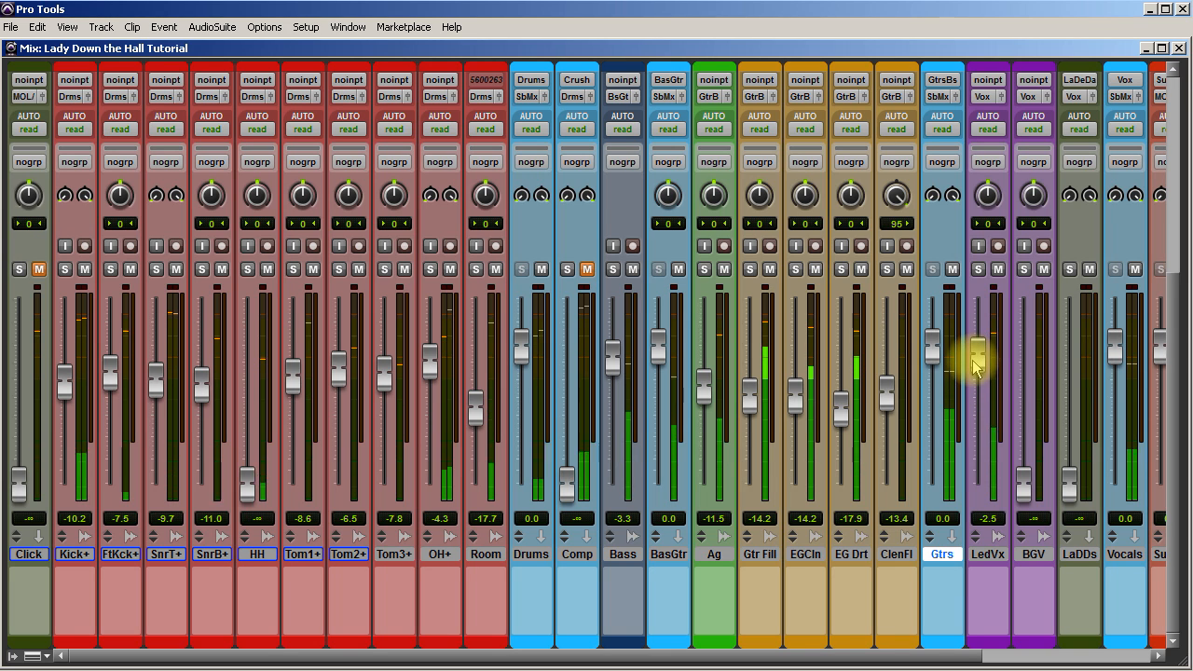
left_click_drag(1070, 480, 1065, 389)
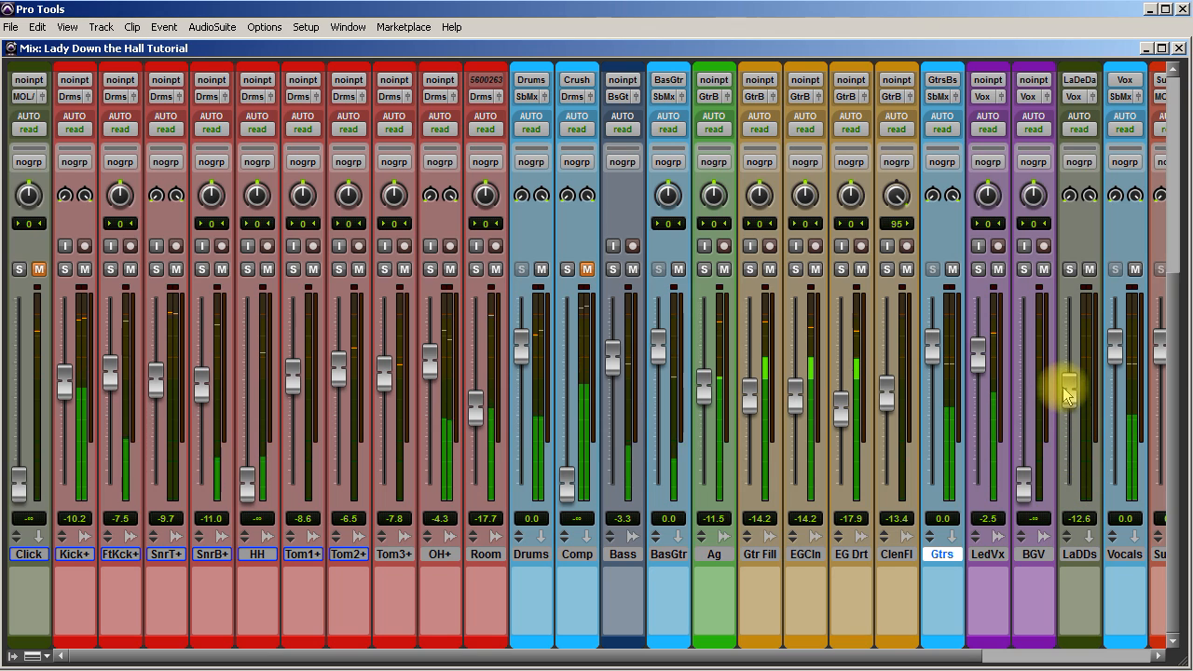
left_click_drag(1024, 481, 1023, 370)
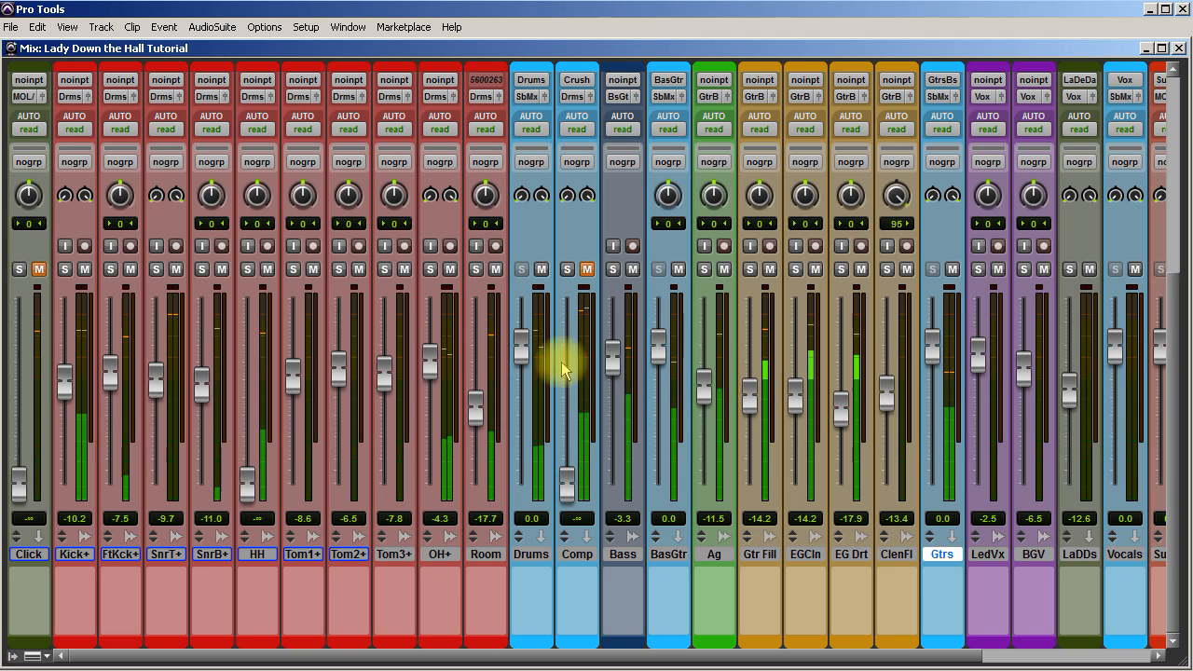
Lower the OH+ fader to about -7.3 dB and Bass to about -4.9 dB, and set Ag to about -11.0 dB.
left_click_drag(428, 365, 432, 379)
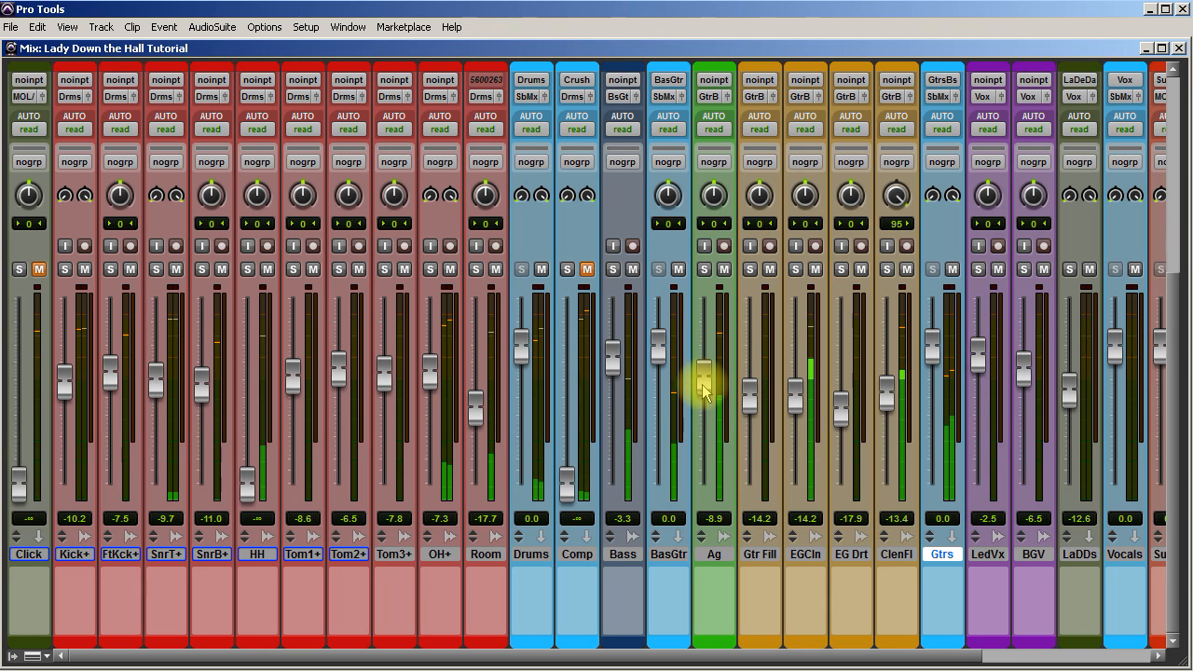
left_click_drag(703, 389, 703, 395)
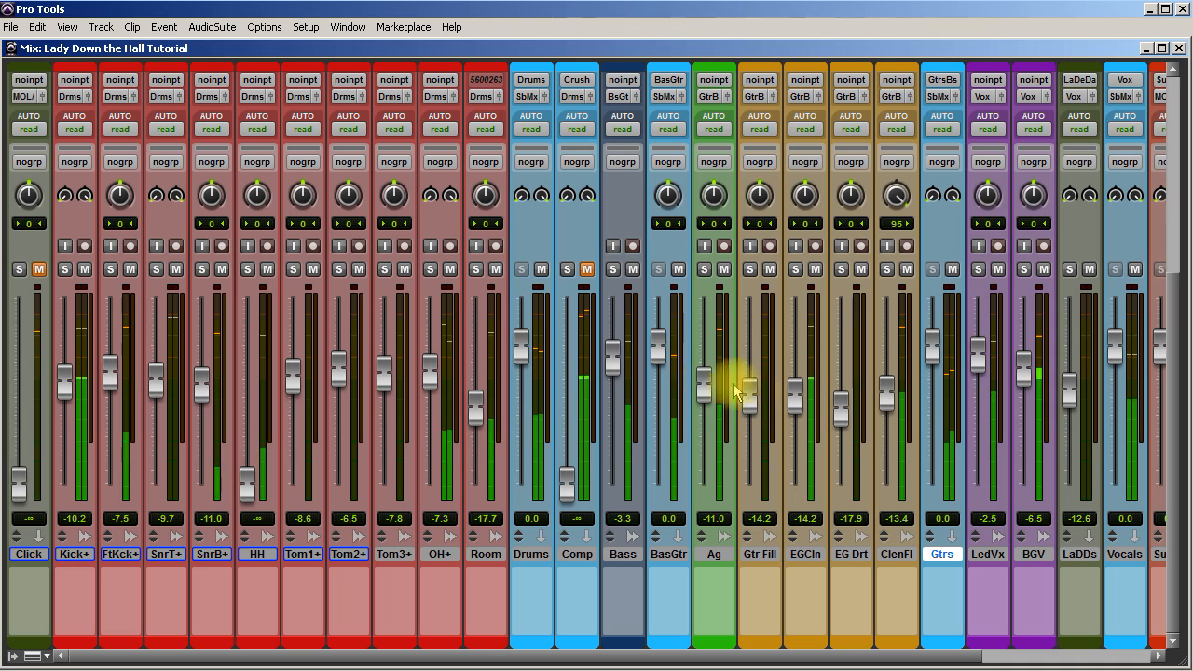
left_click(618, 361)
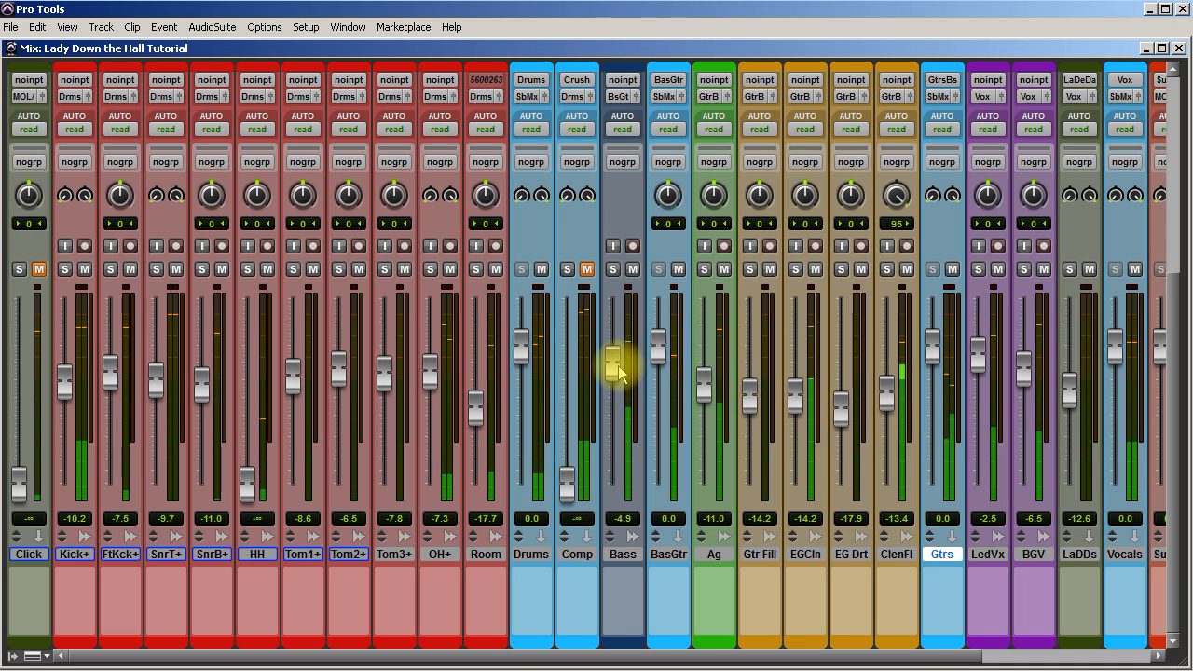
Rebalance the vocals with BGV at about -6.8 dB, LedVx at about -5.2 dB and LaDDs at about -3.0 dB.
left_click(1025, 370)
left_click_drag(1069, 386, 1068, 361)
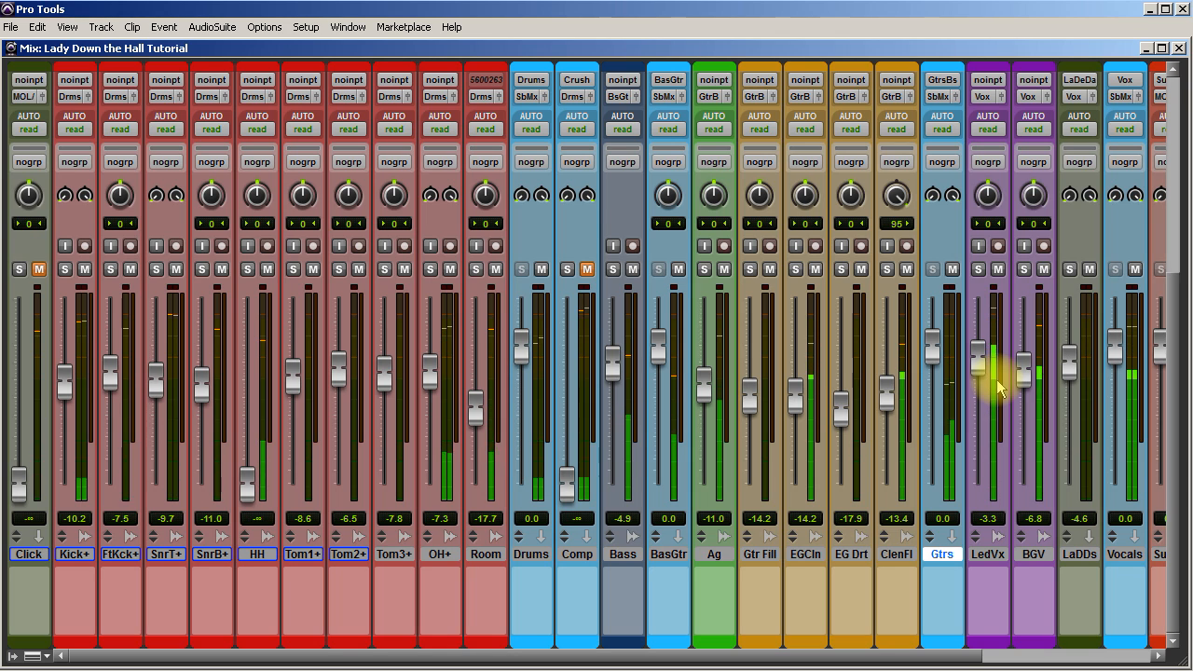
left_click_drag(974, 364, 975, 374)
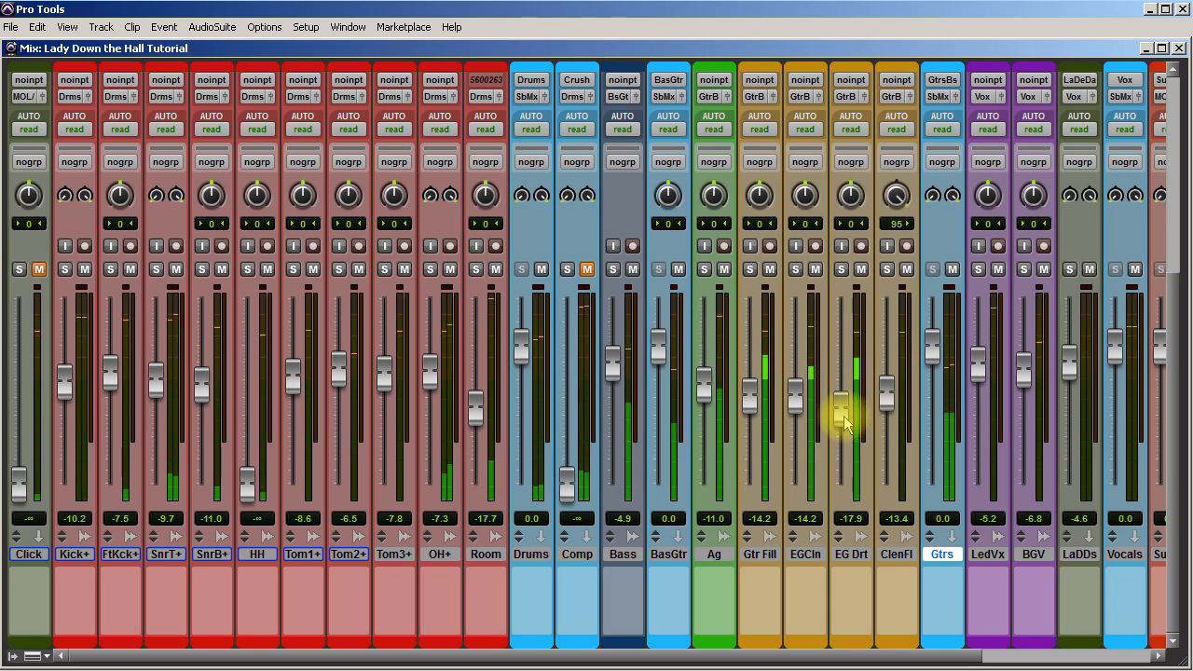
mouse_move(1071, 365)
left_mouse_down()
mouse_move(1069, 354)
mouse_move(1067, 368)
left_mouse_up()
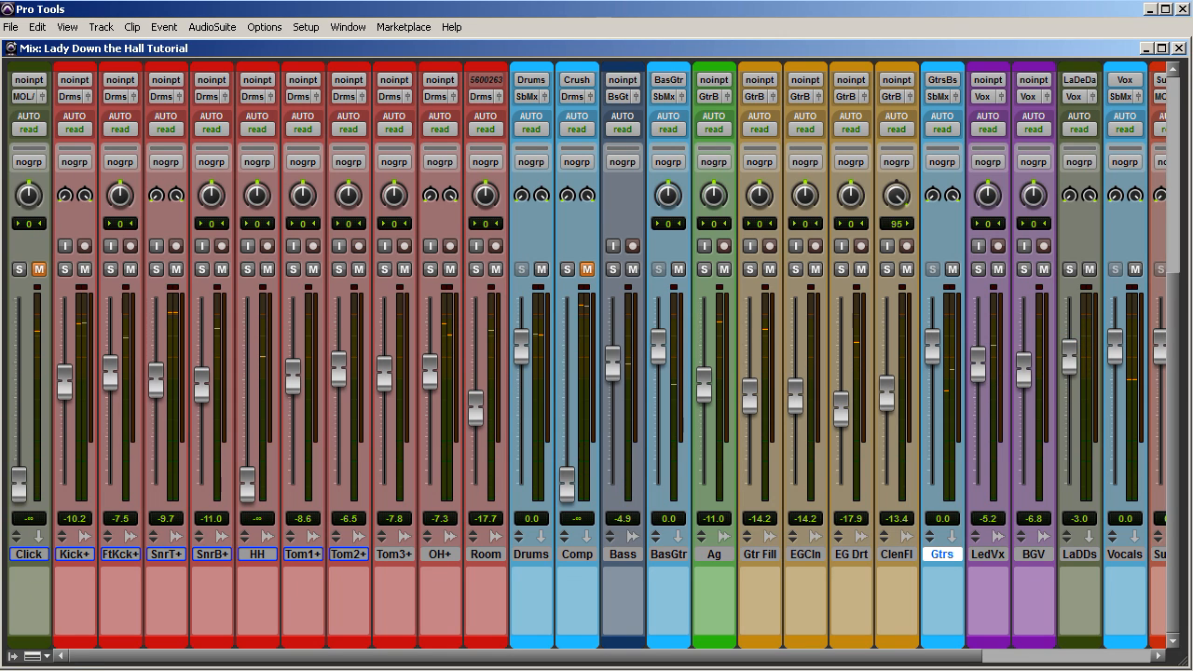
Show the track list, find the LaDD1 to LaDD4 tracks and reset their faders to 0.0 dB.
left_click(13, 656)
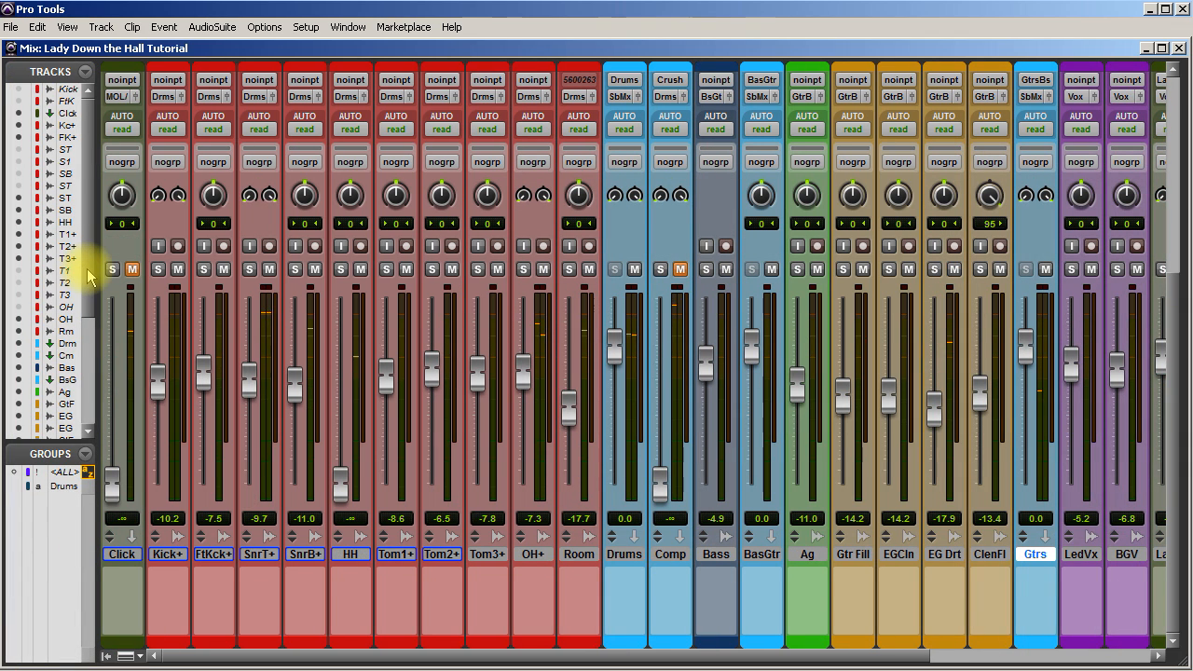
left_click_drag(82, 272, 93, 389)
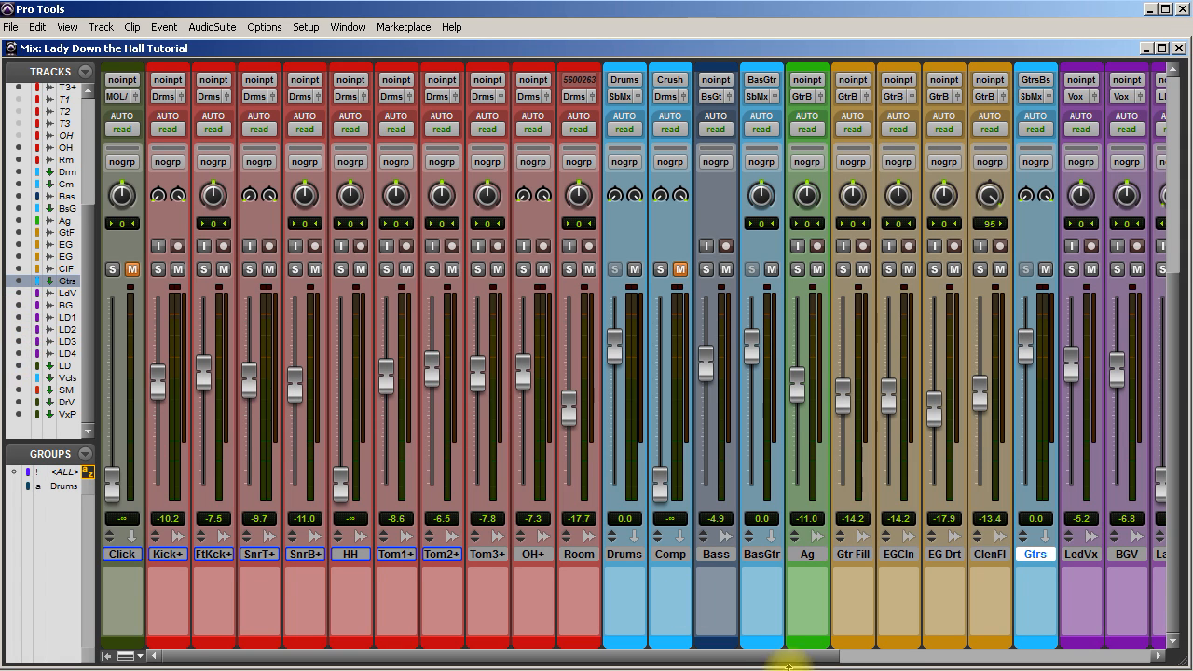
left_click_drag(789, 656, 1072, 661)
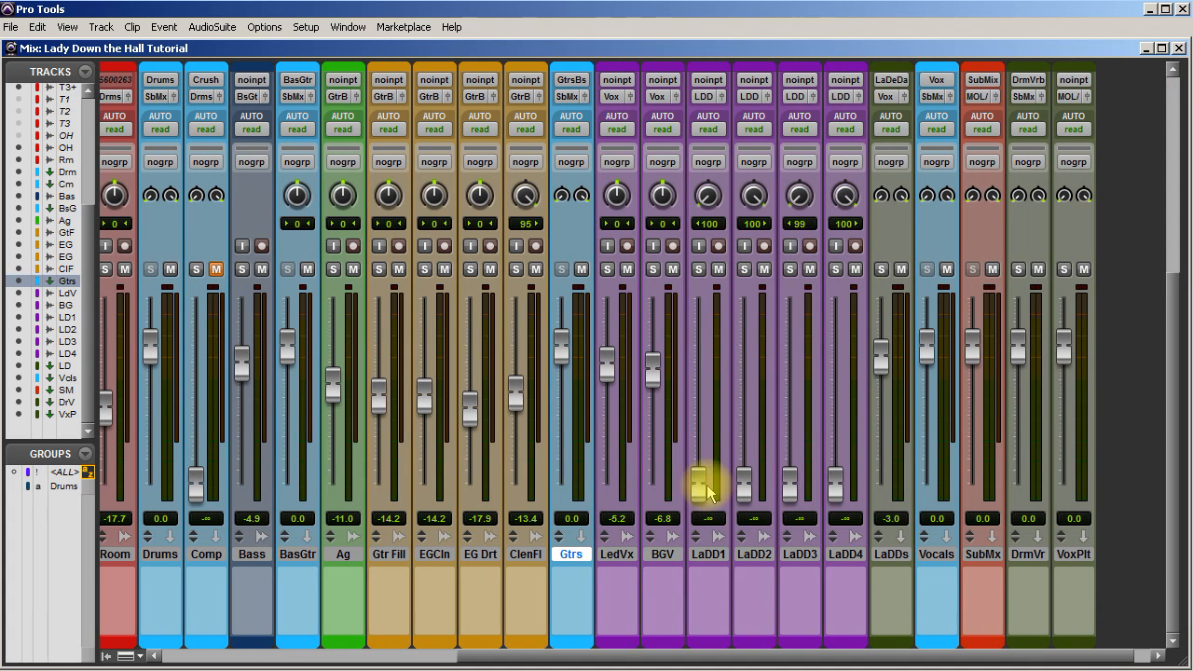
left_click(743, 483, "alt")
left_click(836, 491, "alt")
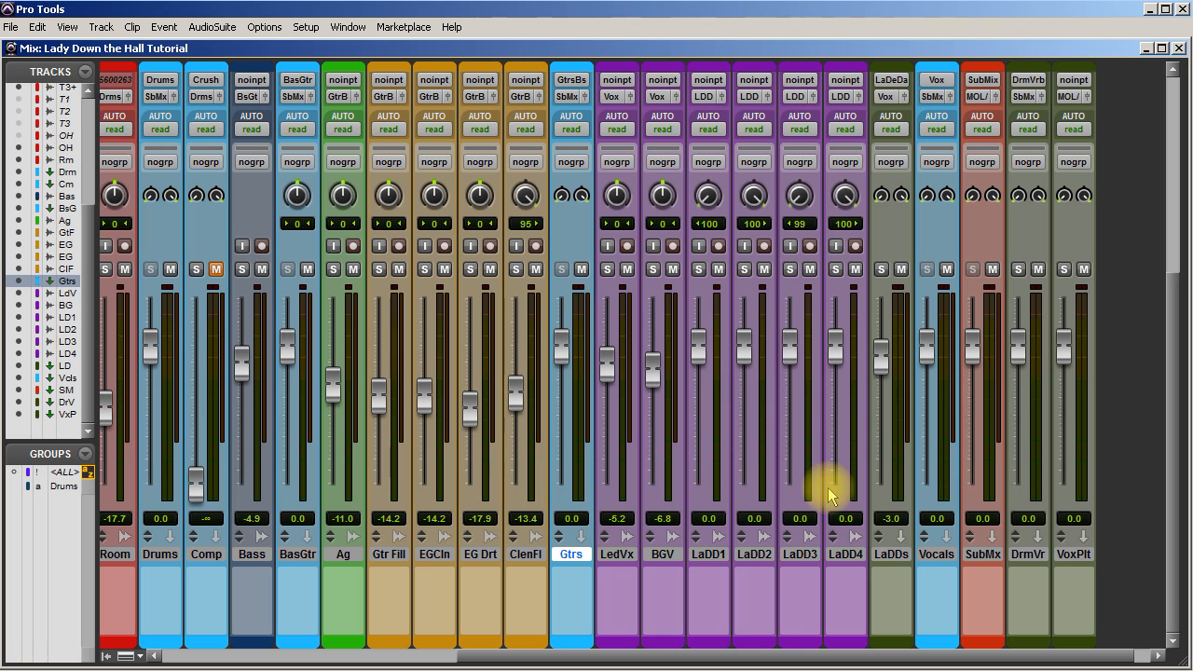
Hide the four tracks LaDD1 to LaDD4 from the mixer.
left_click(705, 554)
left_click(845, 554, "shift")
right_click(850, 556)
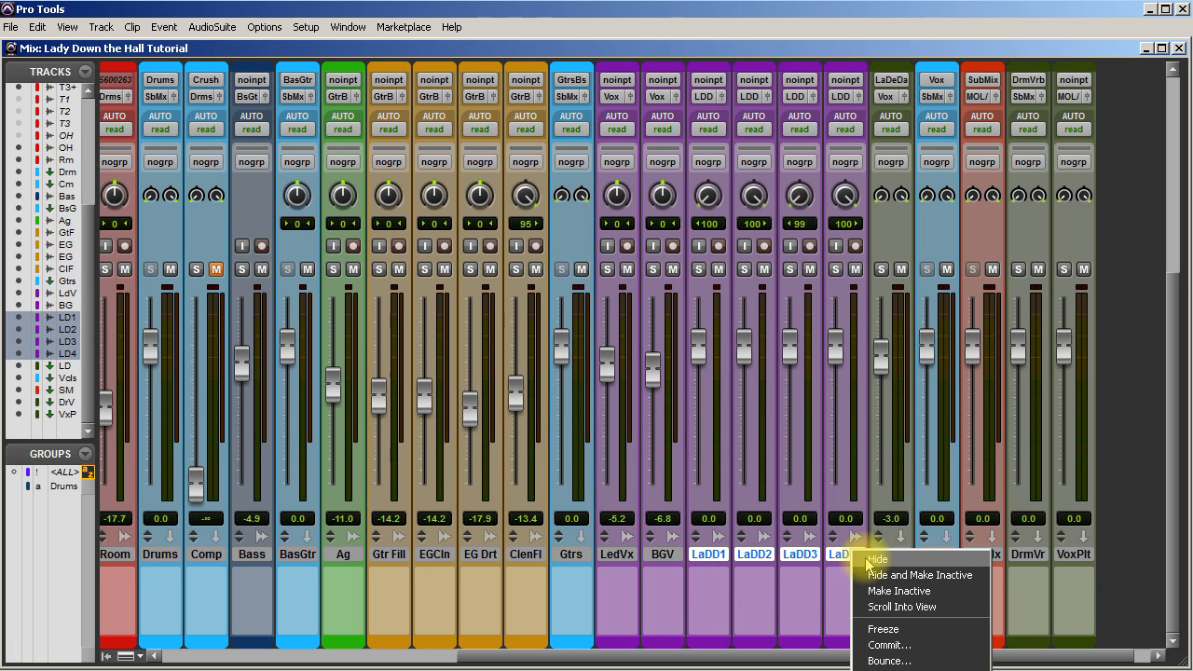
left_click(893, 577)
Resume playback and lower the LaDDs fader to about -11.8 dB.
key("space")
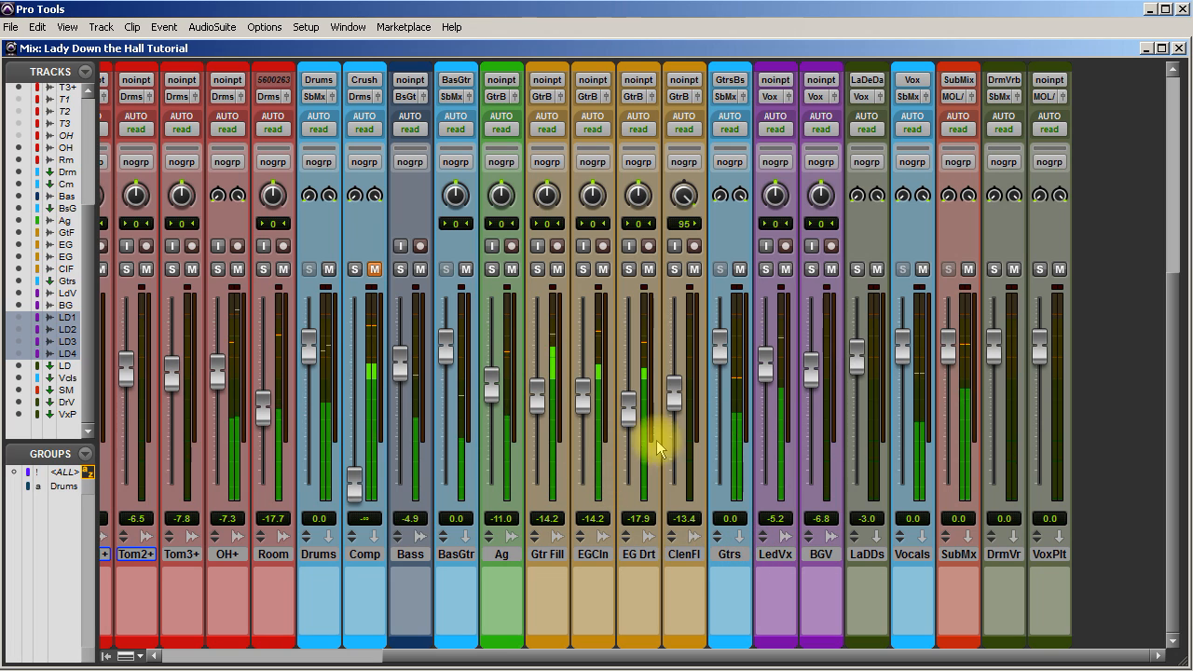
left_click_drag(858, 364, 863, 396)
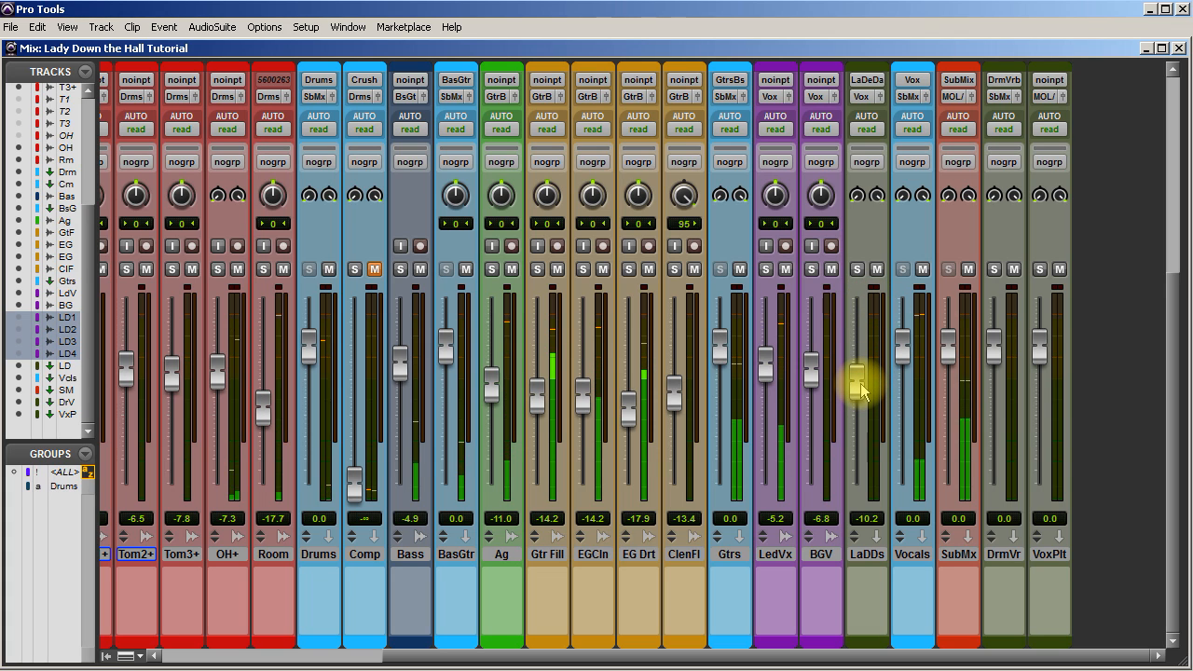
left_click_drag(861, 388, 861, 395)
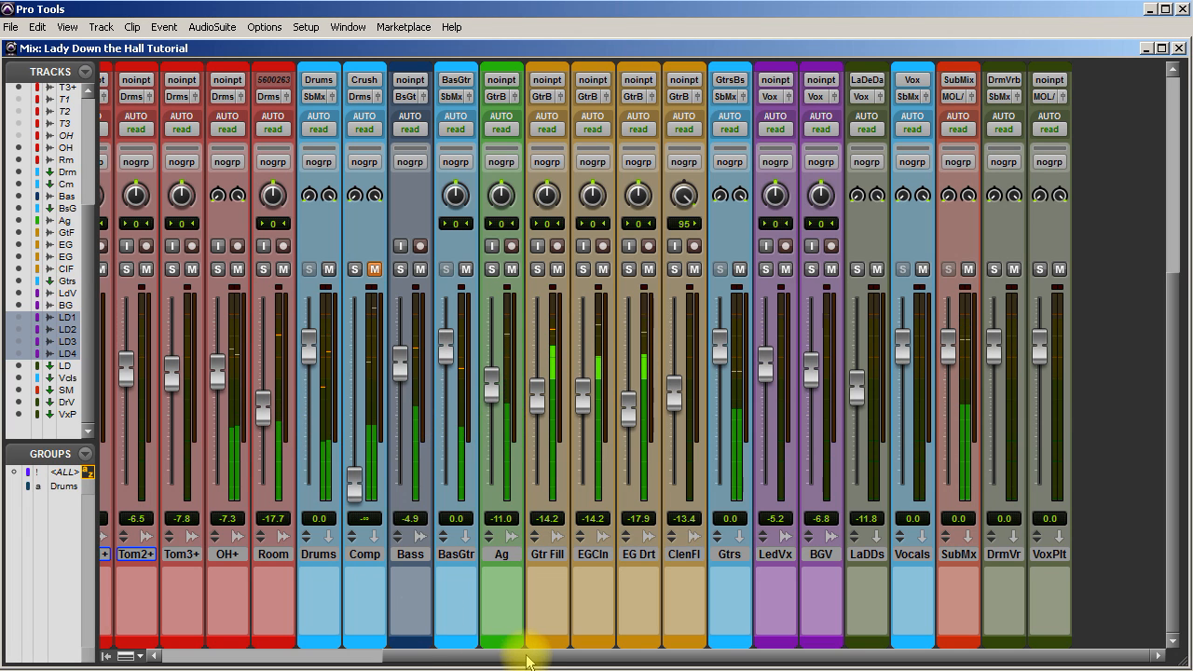
Set Gtr Fill to about -13.7 dB, EGCln to about -10.7 dB, SnrT+ to about -10.5 dB and SnrB+ to about -12.6 dB.
left_click_drag(526, 662, 468, 655)
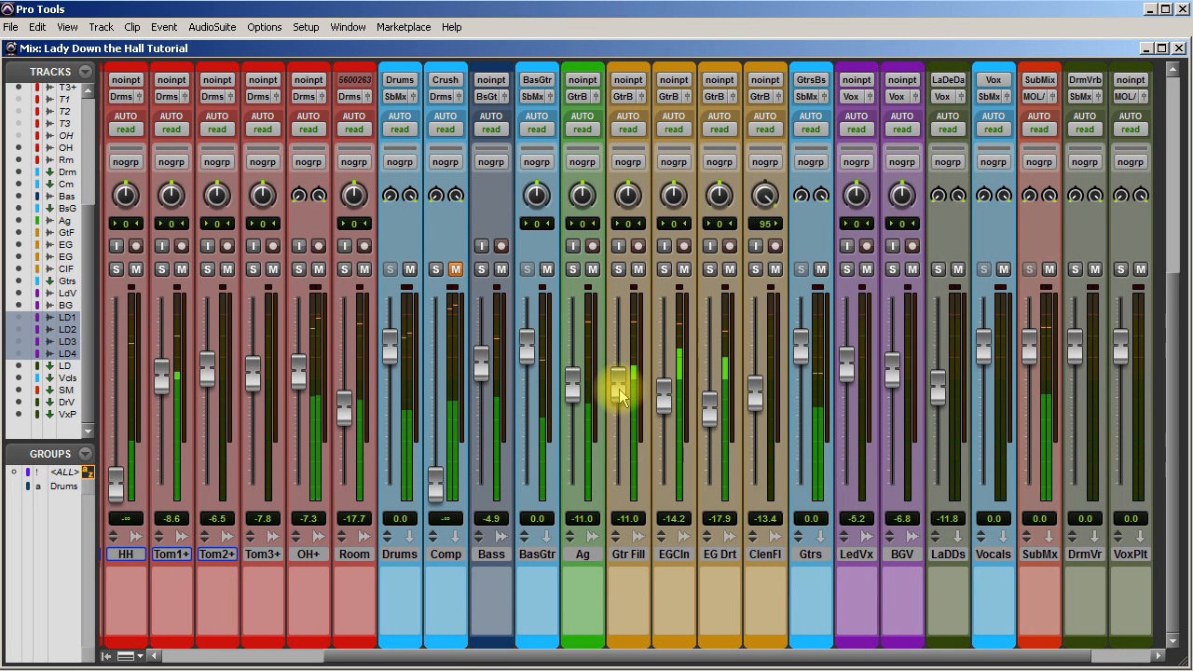
left_click_drag(620, 401, 648, 404)
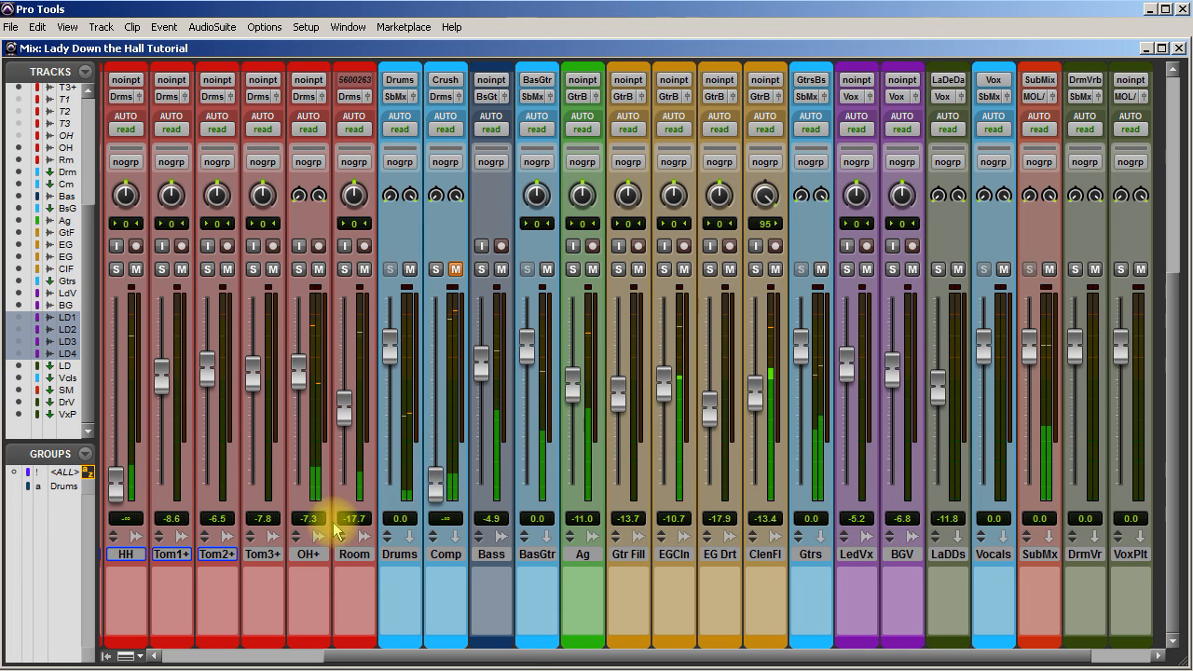
left_click_drag(525, 649, 279, 613)
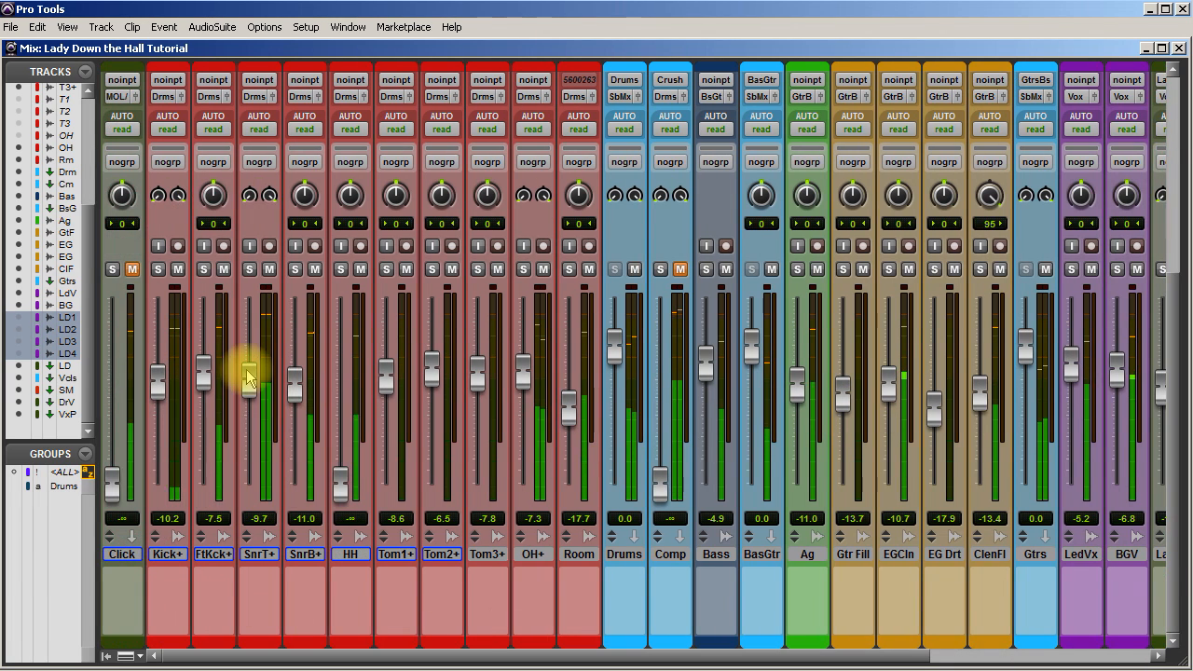
left_click_drag(249, 377, 296, 390)
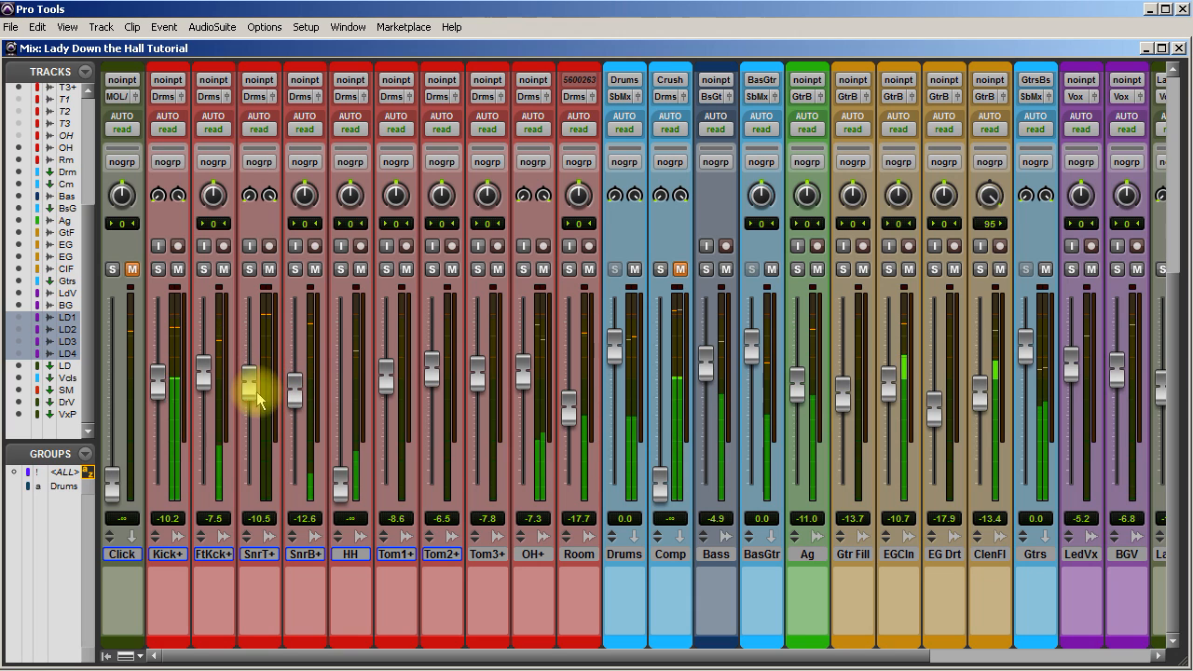
Set SnrT+ to about -9.7 dB, SnrB+ to about -12.1 dB, BGV to about -8.6 dB and LaDDs to about -10.7 dB.
left_click_drag(250, 389, 295, 391)
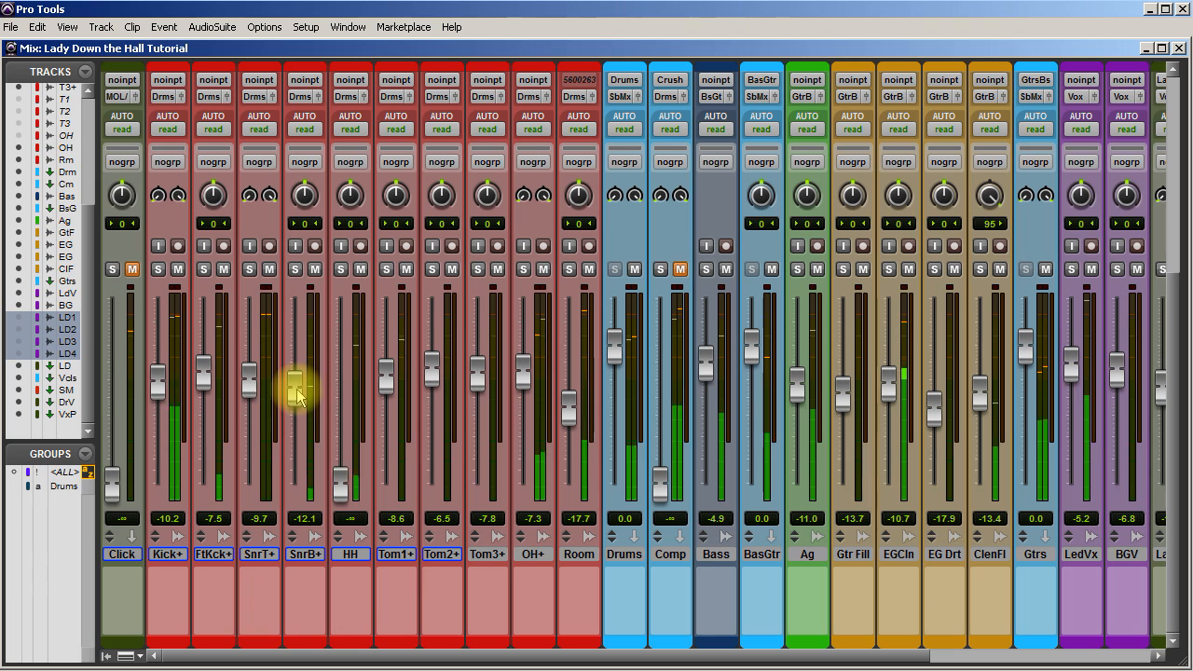
left_click_drag(546, 655, 880, 655)
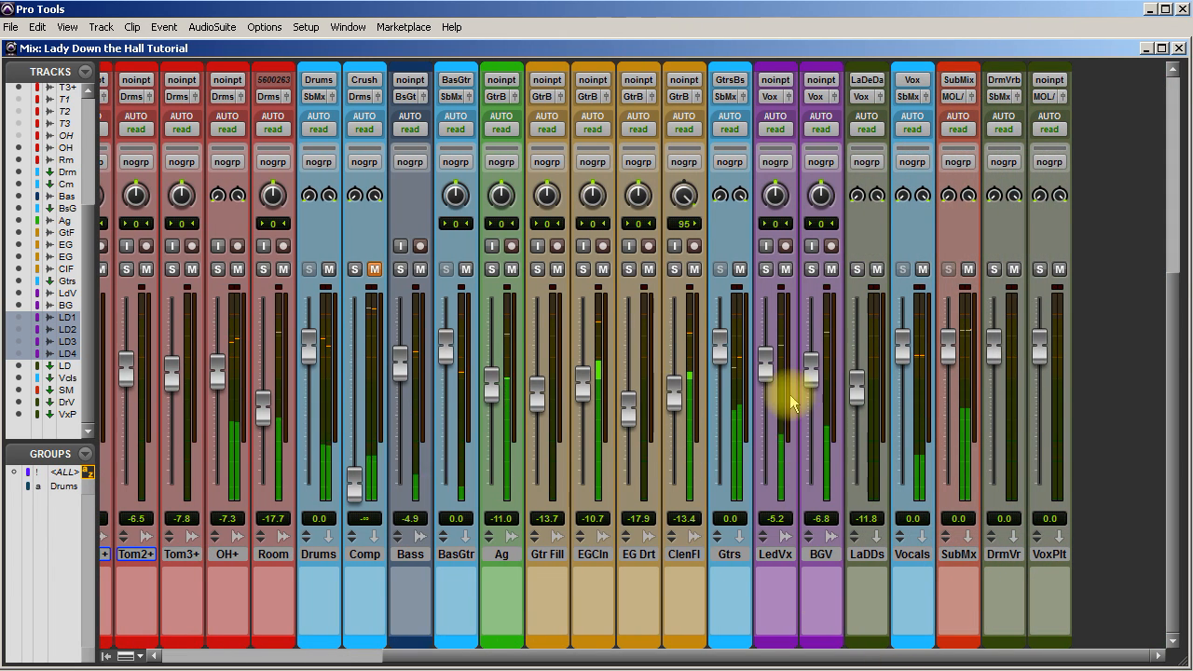
left_click_drag(815, 383, 815, 389)
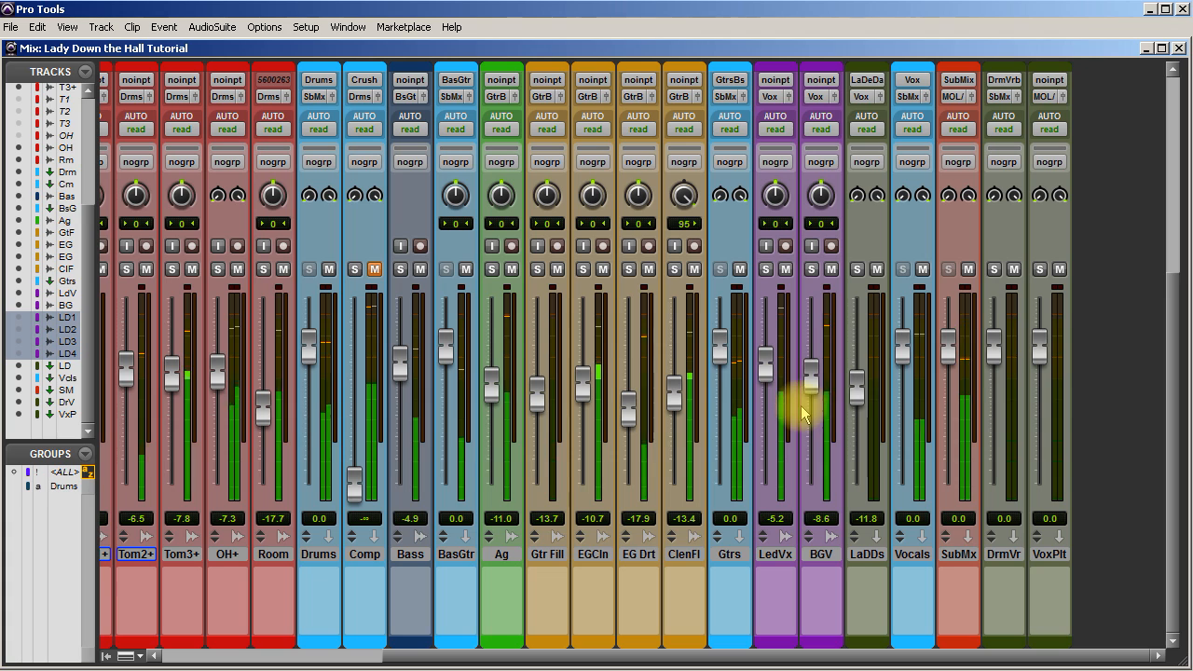
left_click_drag(859, 394, 857, 386)
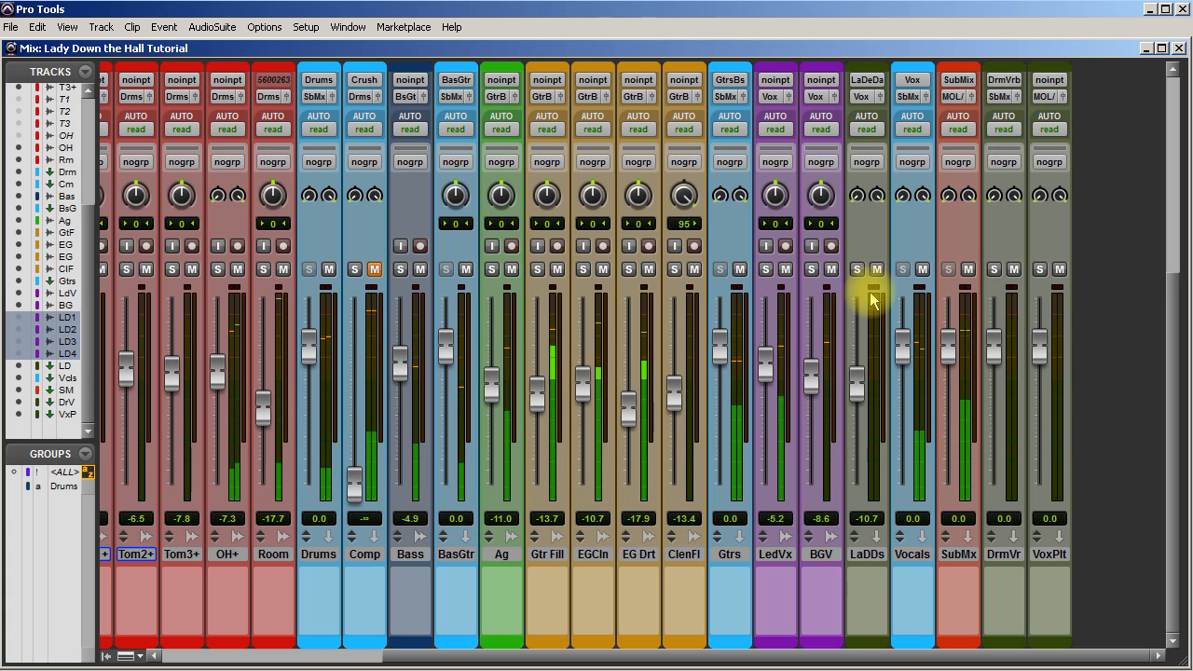
Stop playback and show the tracks LaDD1 to LaDD4 in the mixer again.
key("space")
left_click(19, 318)
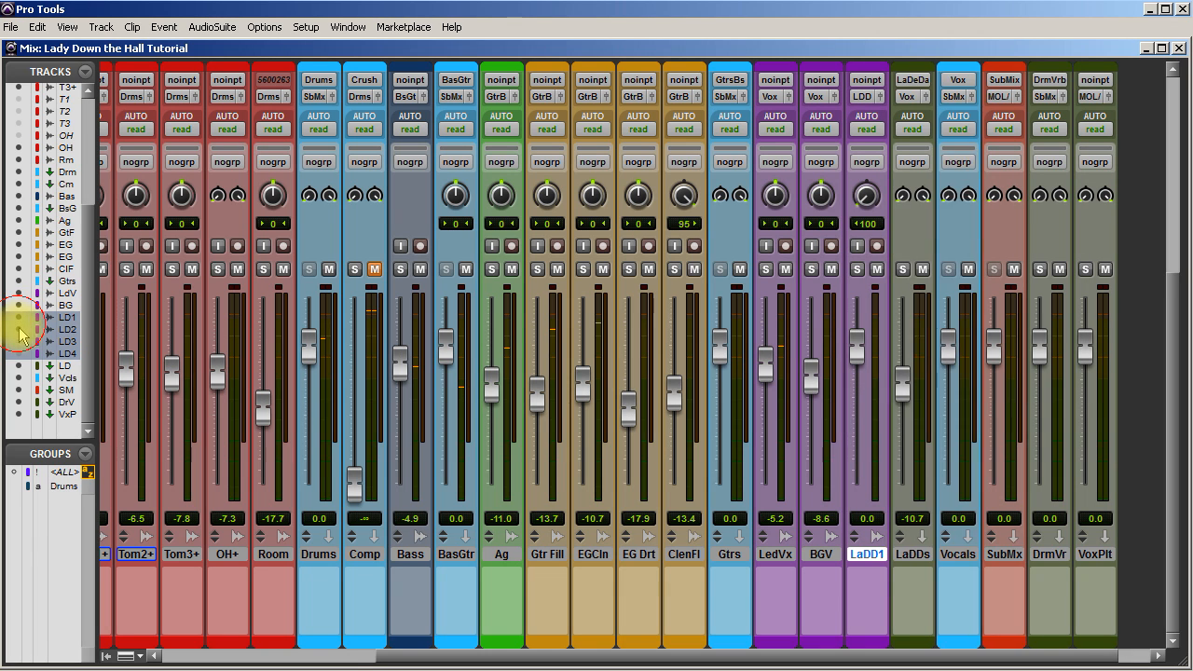
left_click(19, 330)
left_click(19, 342)
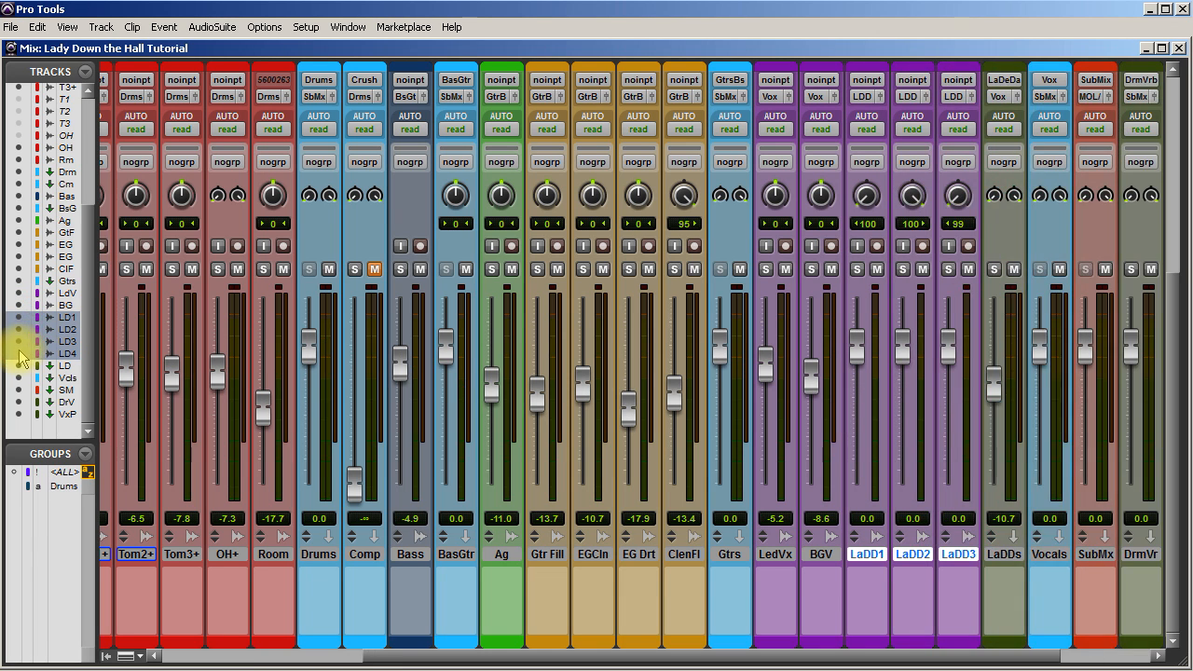
left_click(19, 354)
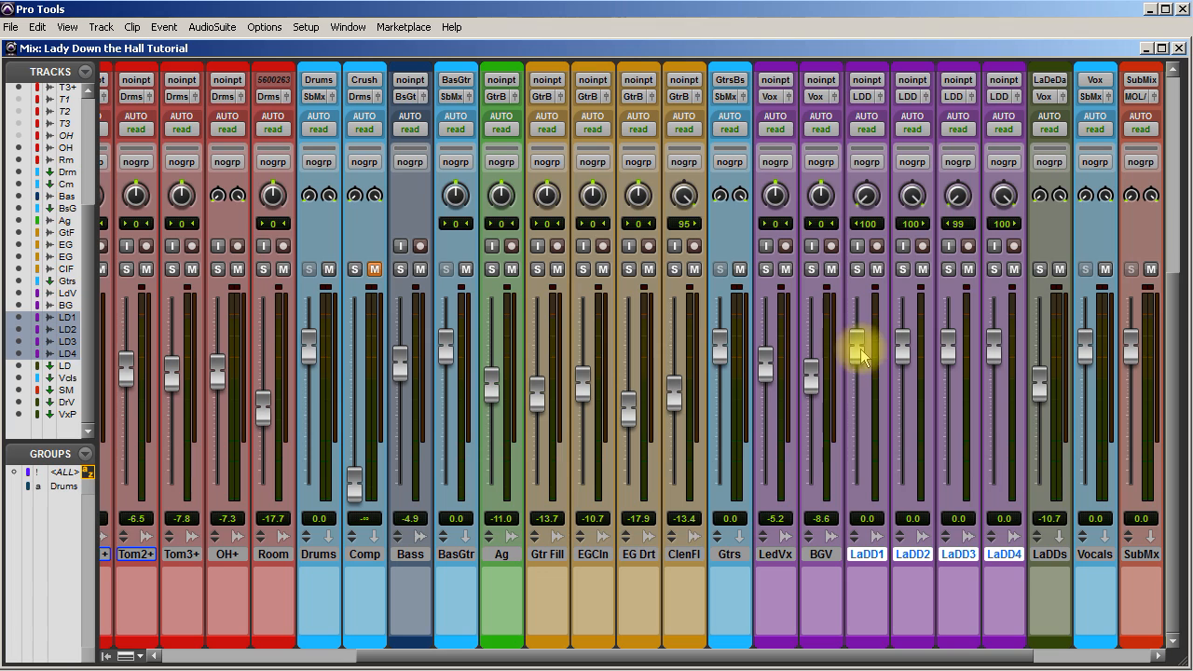
Lower the LaDD1, LaDD2, LaDD3 and LaDD4 faders to about -8.6 dB each.
left_click_drag(862, 377, 862, 380)
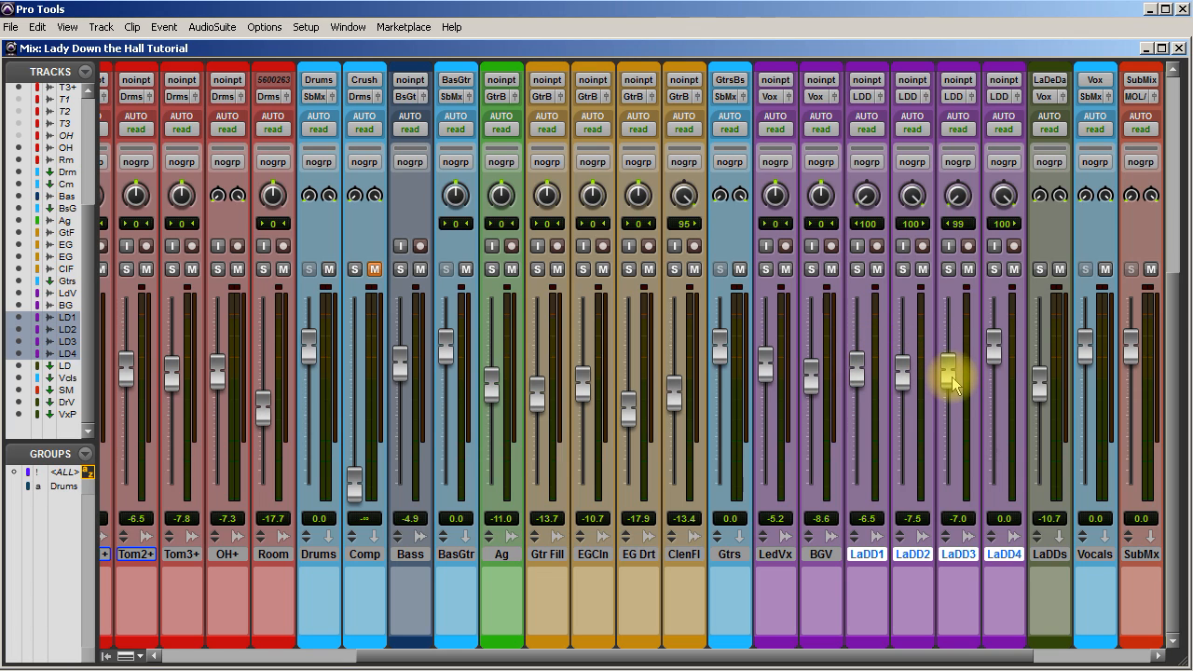
left_click_drag(995, 381, 995, 384)
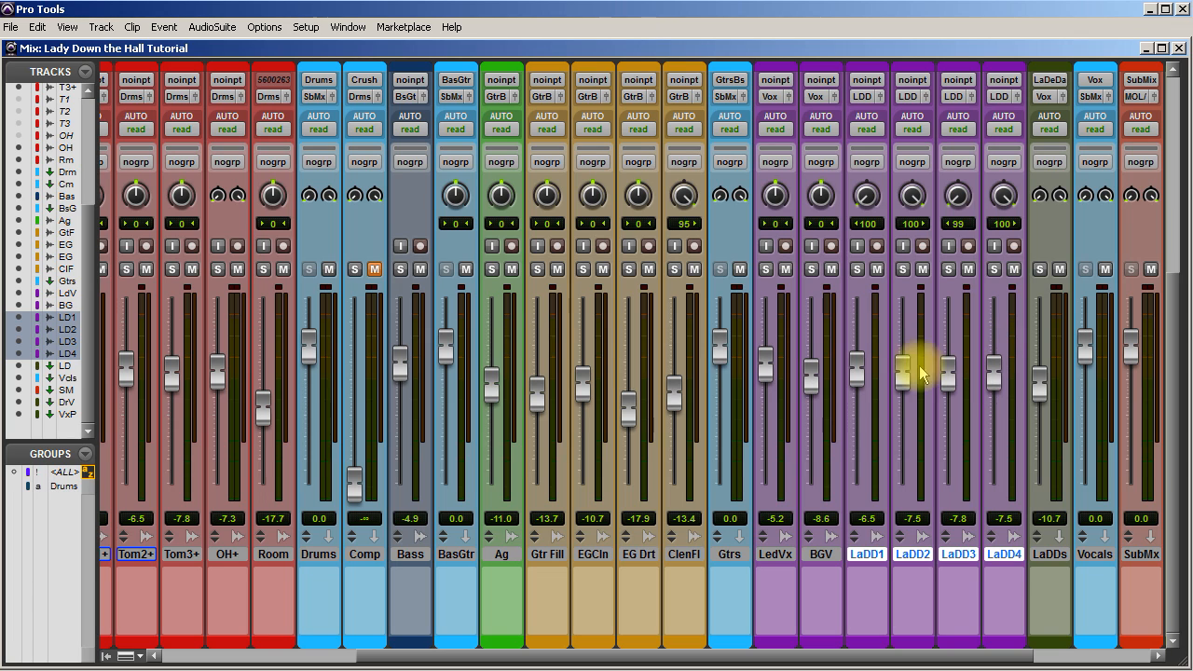
left_click_drag(863, 386, 863, 383)
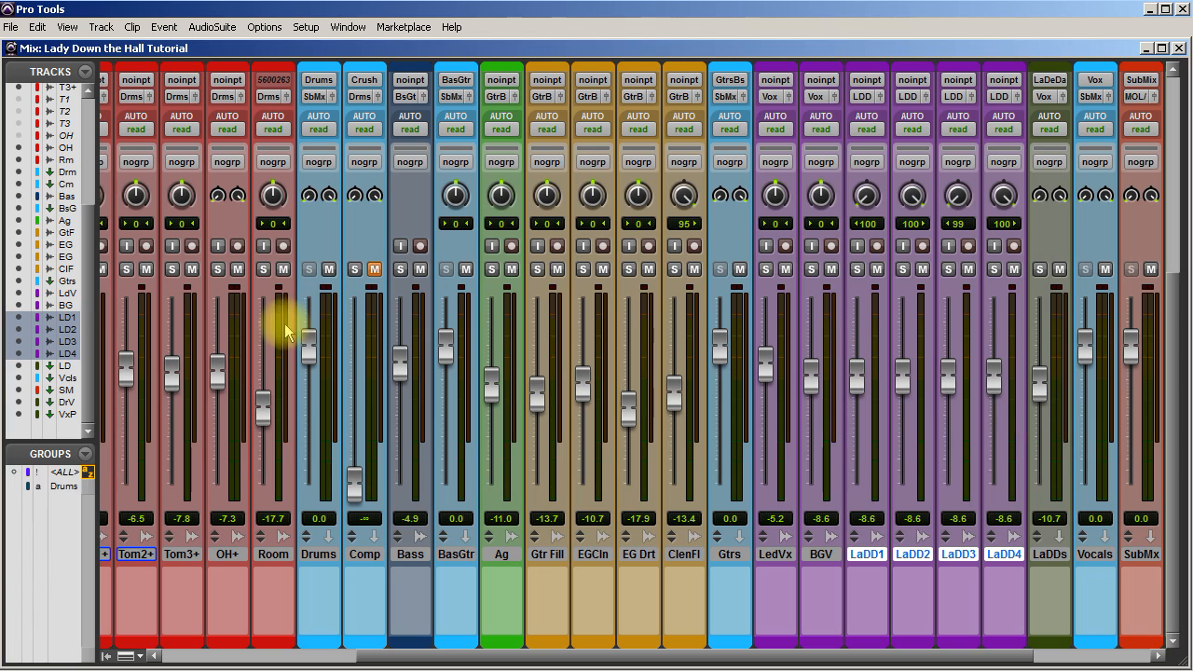
Play the LaDeDa section from just before bar 48 in the Edit window and raise the LaDeDas volume to about +0.6 dB.
key("ctrl+equal")
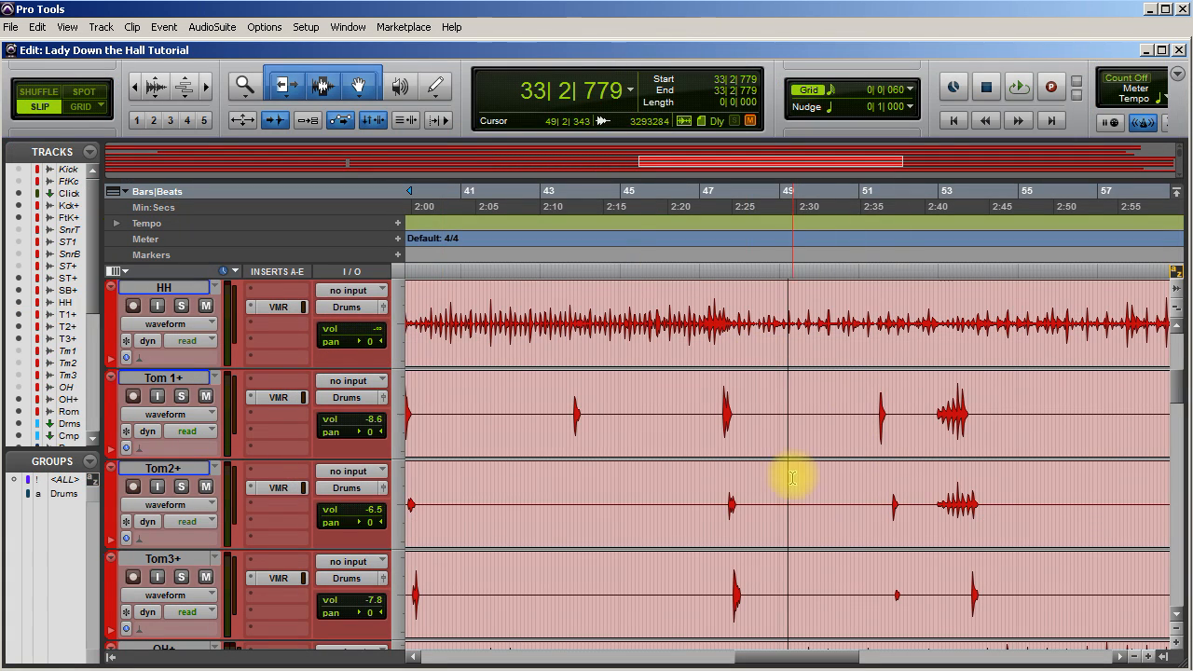
left_click_drag(1177, 385, 1177, 527)
left_click(731, 418)
key("space")
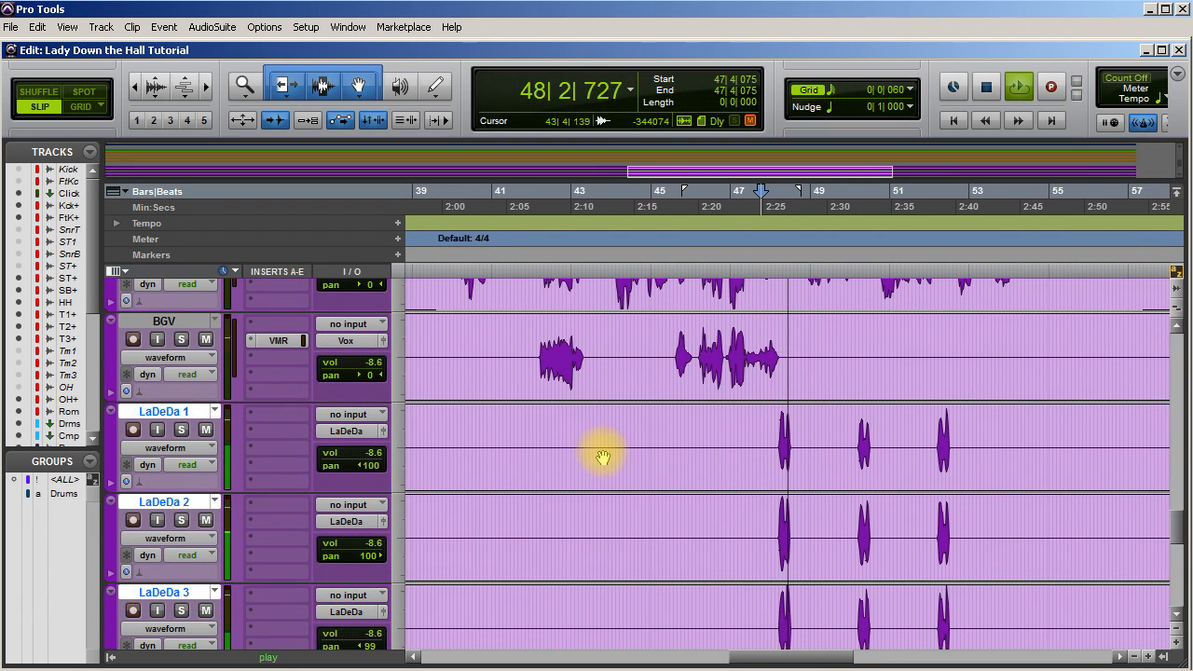
scroll(391, 493, "down", 10)
scroll(381, 490, "up", 5)
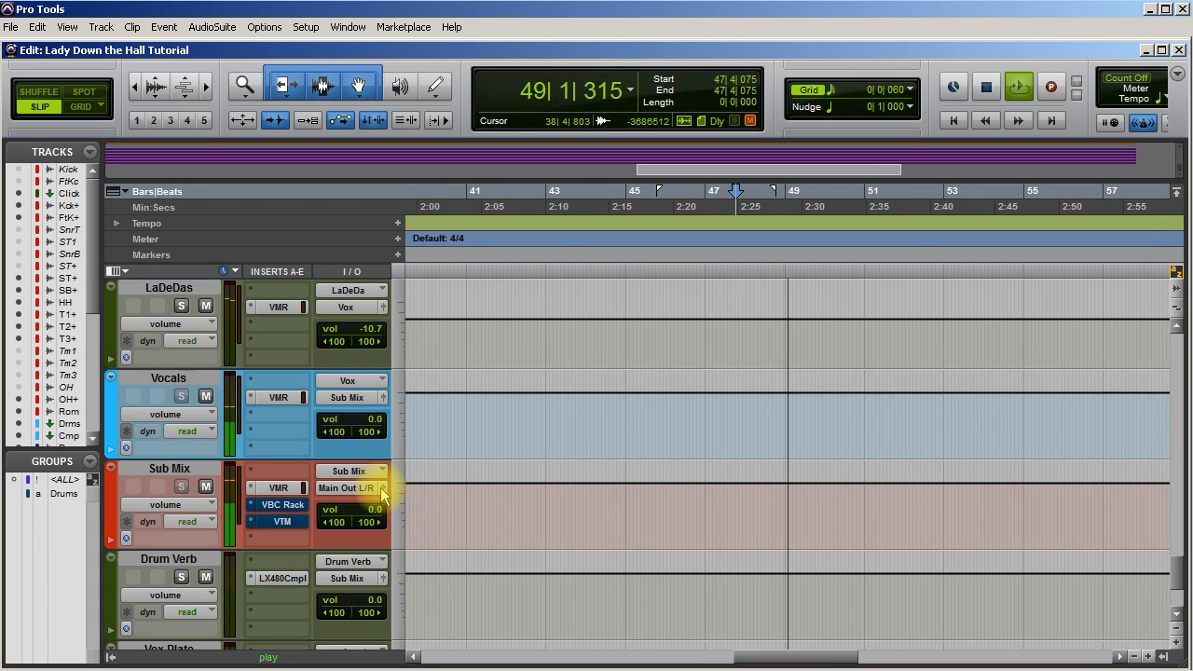
left_click_drag(343, 424, 375, 427)
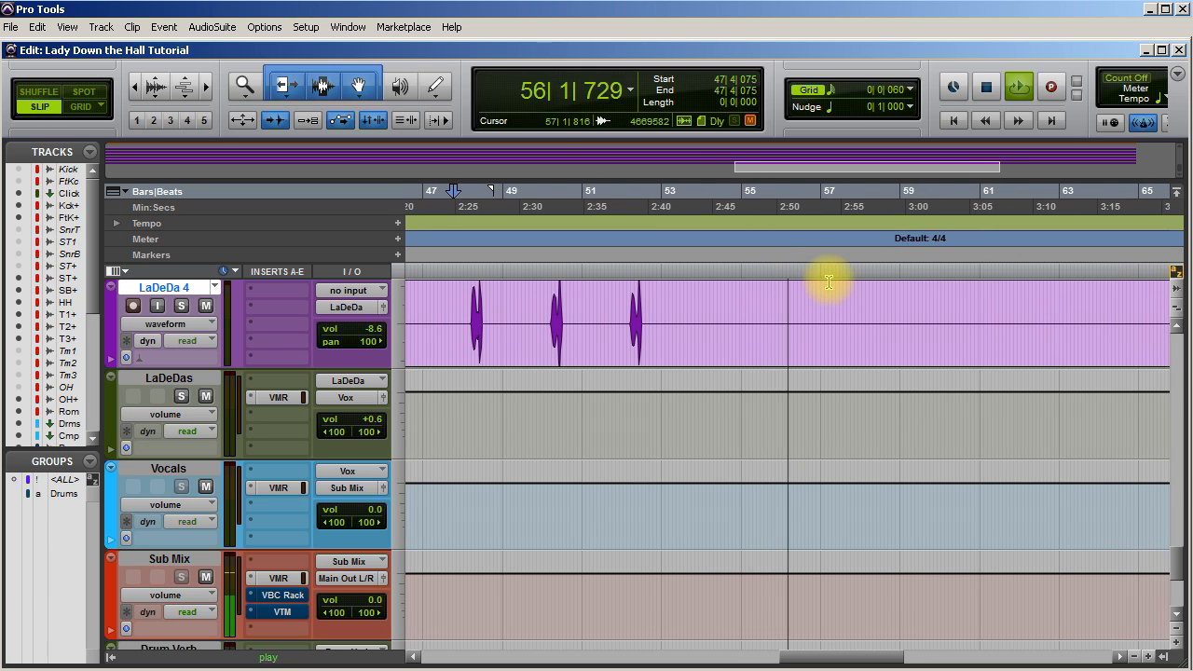
In the mixer, set LaDD1 to about -6.8 dB, LaDD2 to -7.0 dB, LaDD3 and LaDD4 to -6.5 dB and LaDDs to -1.4 dB.
key("ctrl+equal")
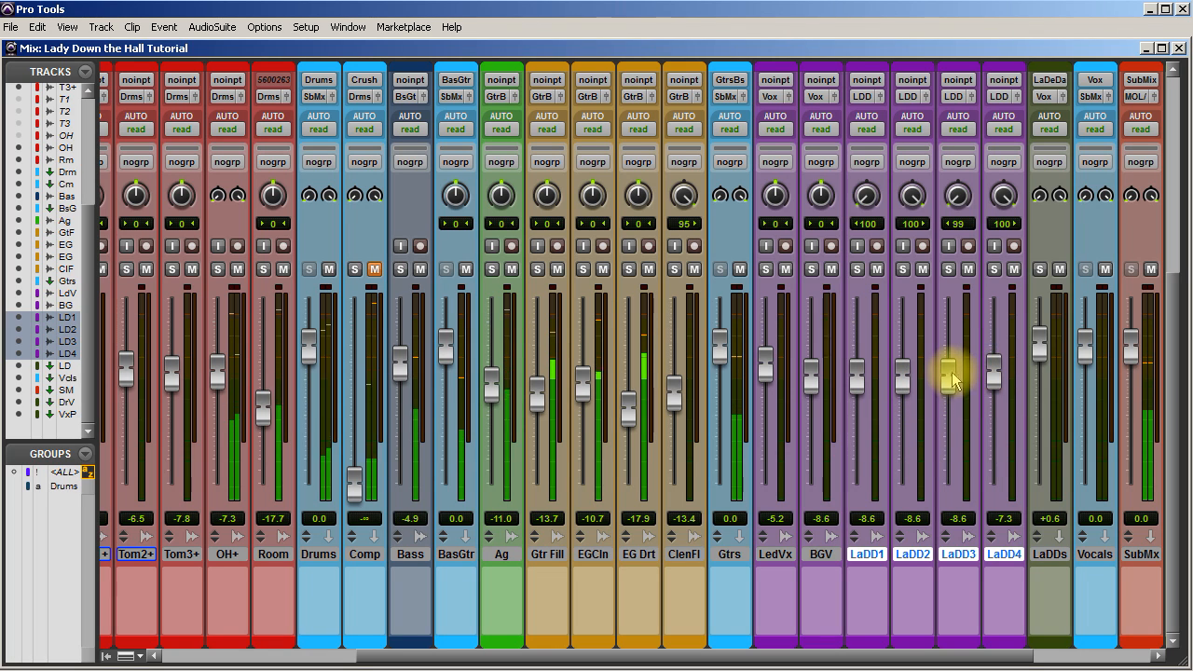
left_click_drag(948, 382, 948, 378)
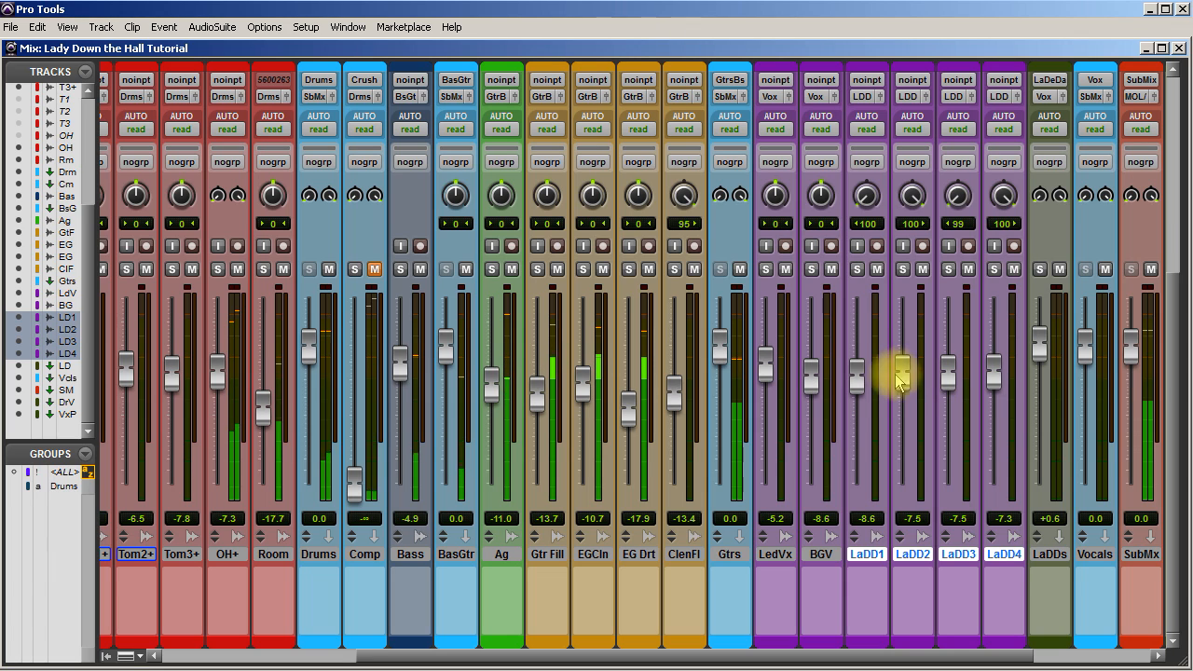
left_click_drag(858, 383, 858, 378)
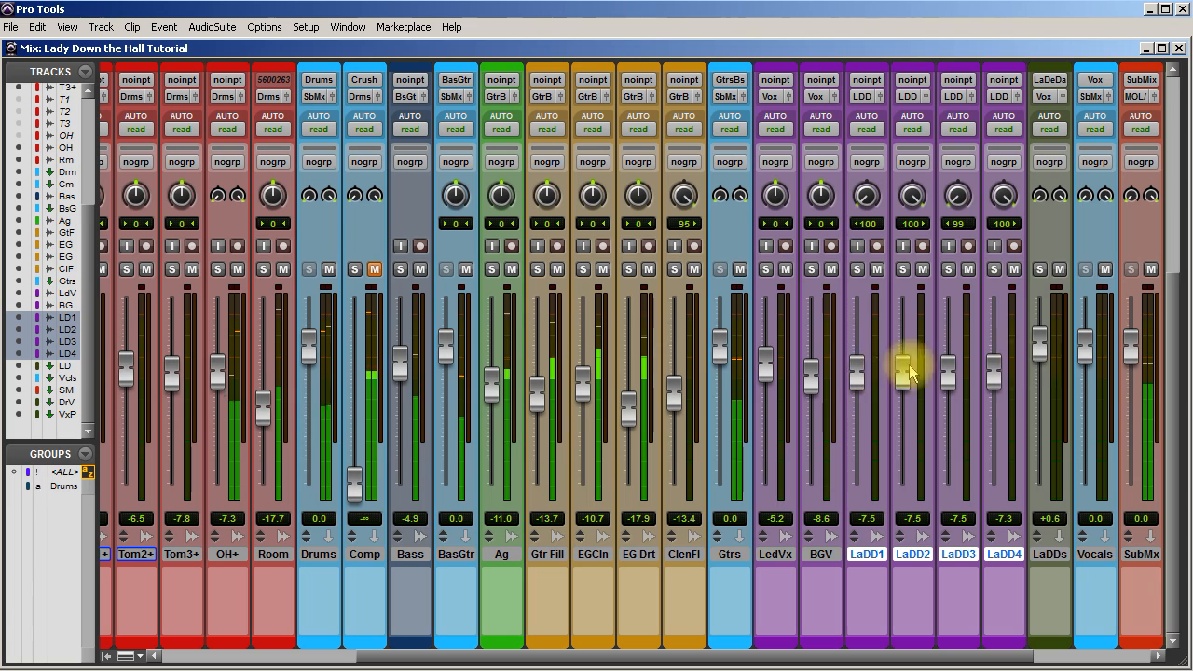
left_click_drag(1038, 340, 1041, 345)
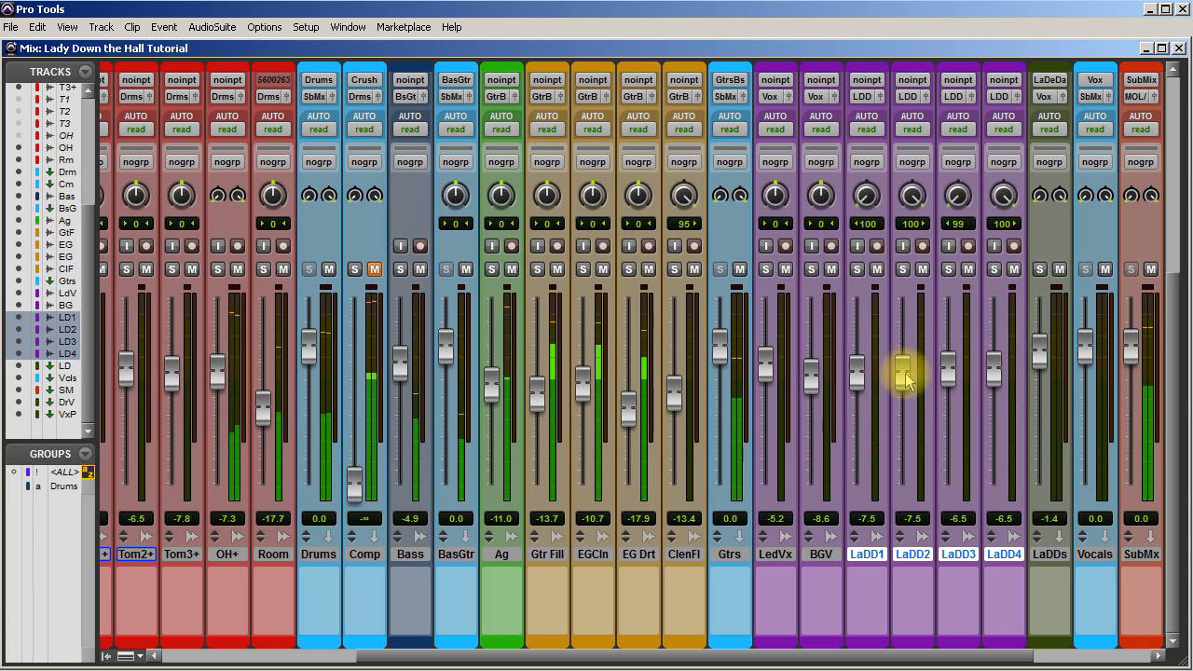
left_click_drag(905, 373, 858, 373)
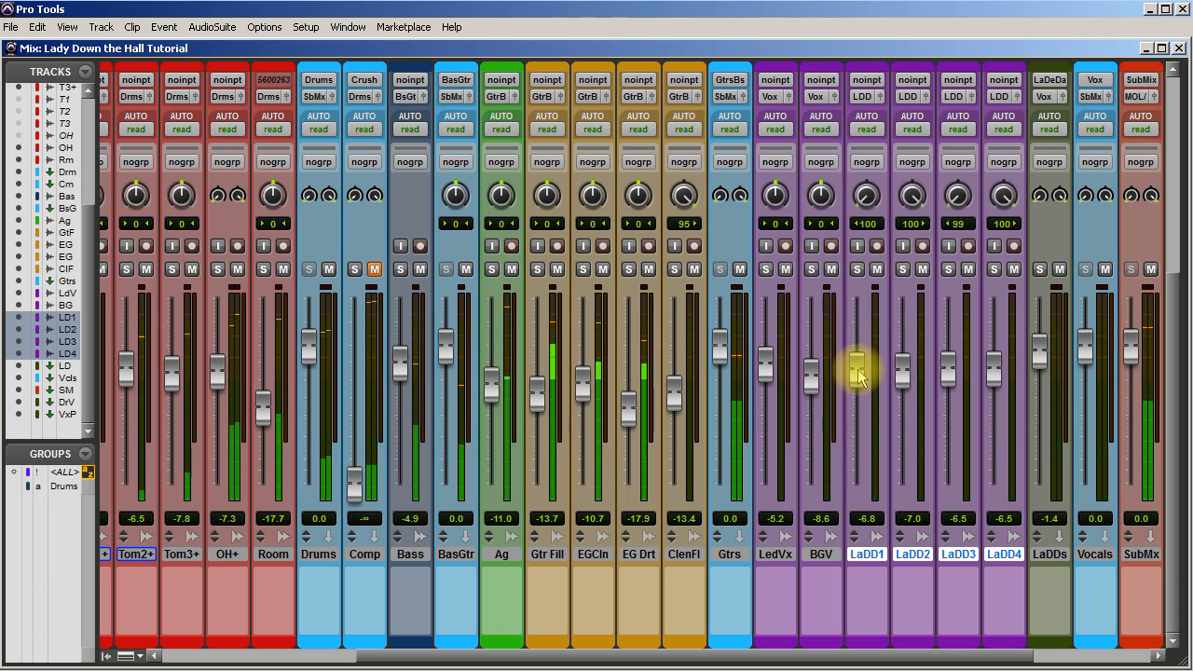
left_click(805, 376)
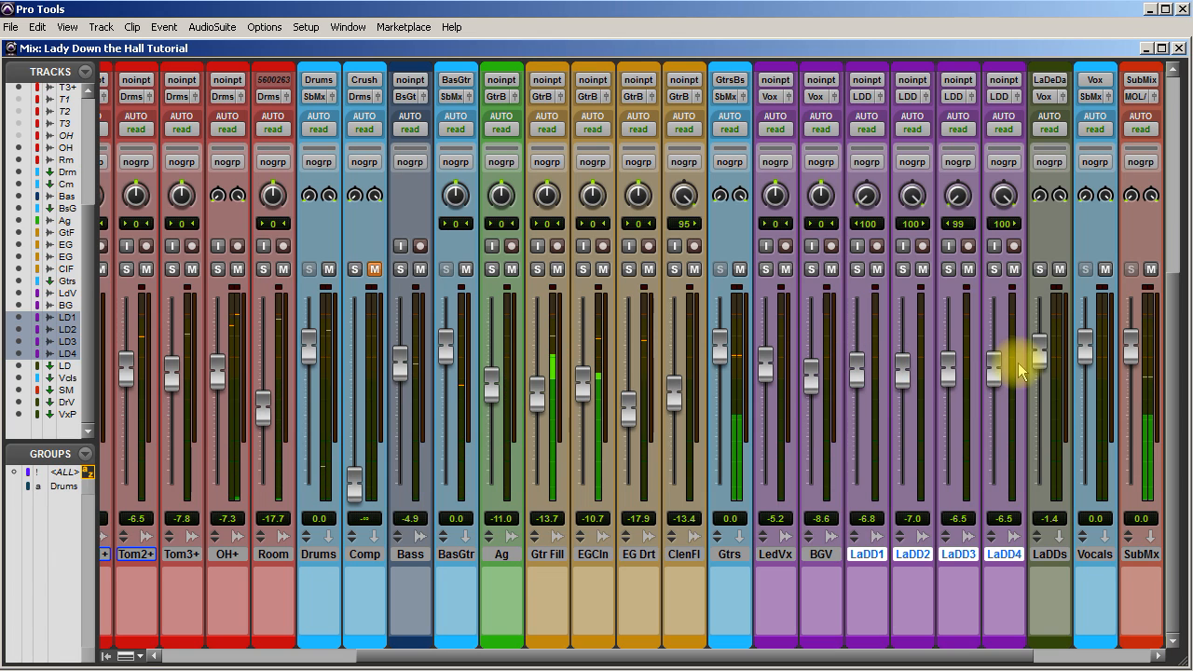
Hide the tracks LaDD1 to LaDD4, then lower LaDDs to about -2.7 dB and LedVx to about -6.2 dB.
right_click(874, 556)
left_click(888, 555)
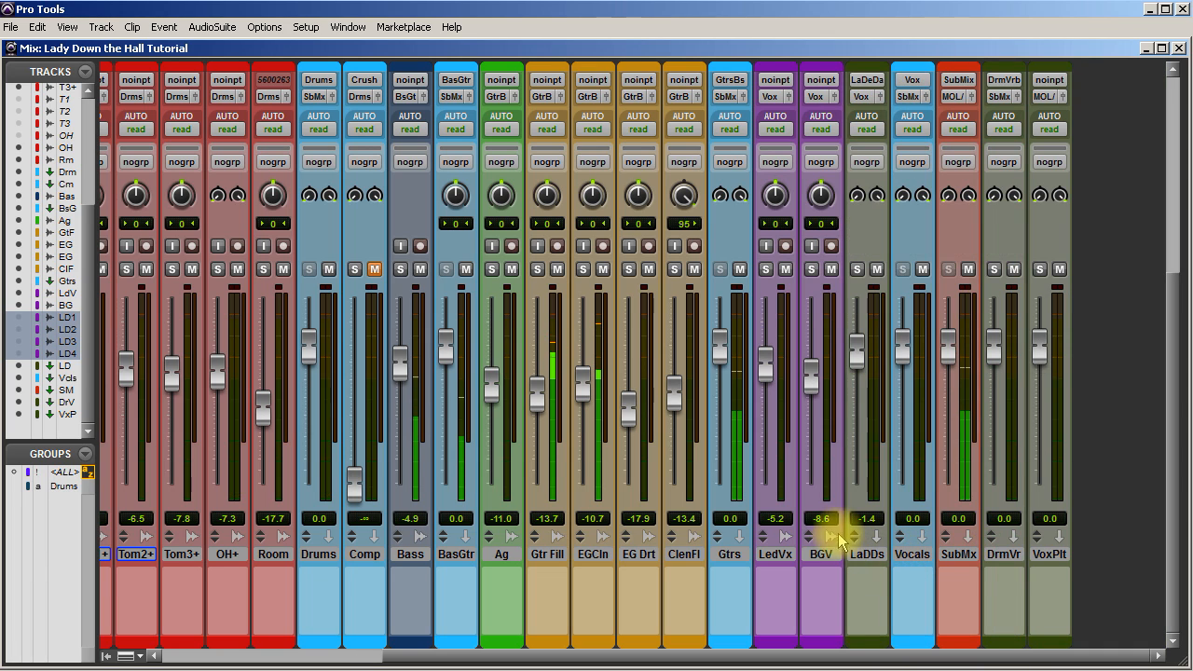
left_click_drag(859, 358, 861, 364)
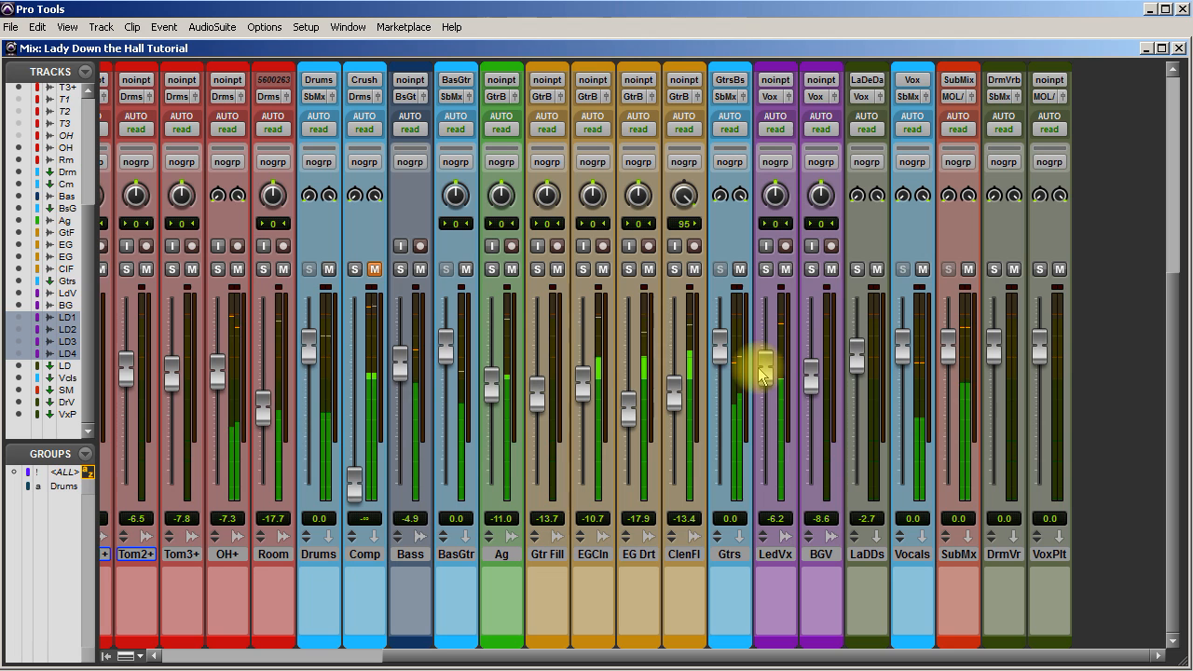
Play the song from the first Lead Vox phrase, near bar 10 in the Edit window, to check the balance, and stop playback.
scroll(557, 480, "up", 3)
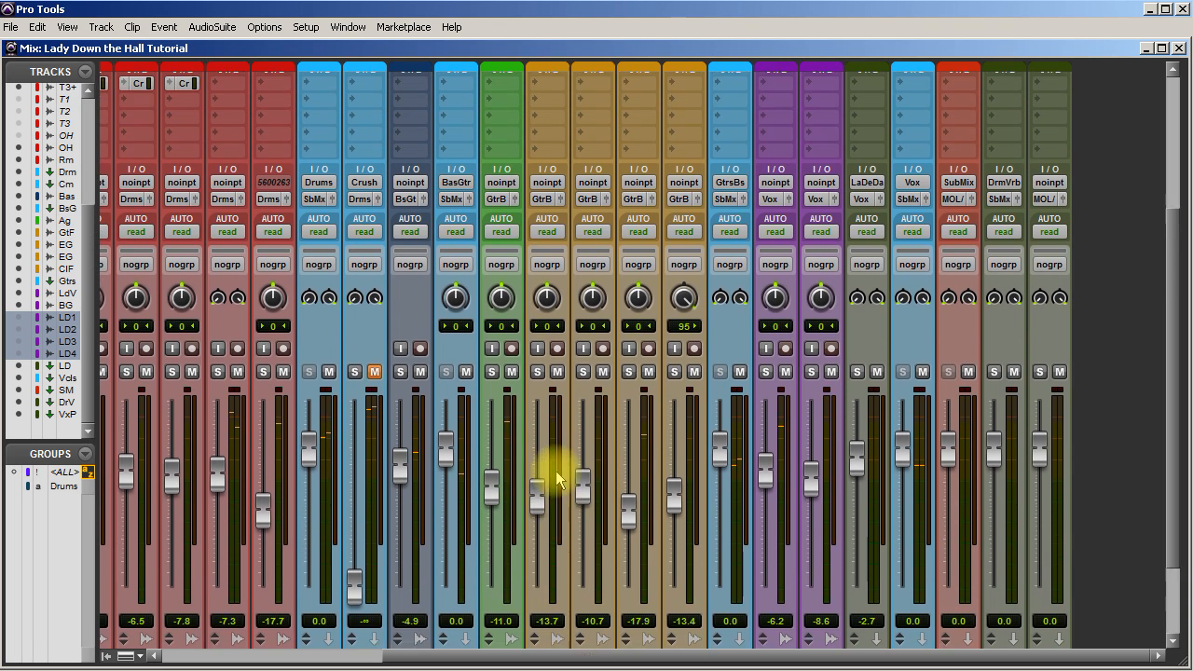
scroll(557, 480, "up", 6)
scroll(556, 469, "down", 2)
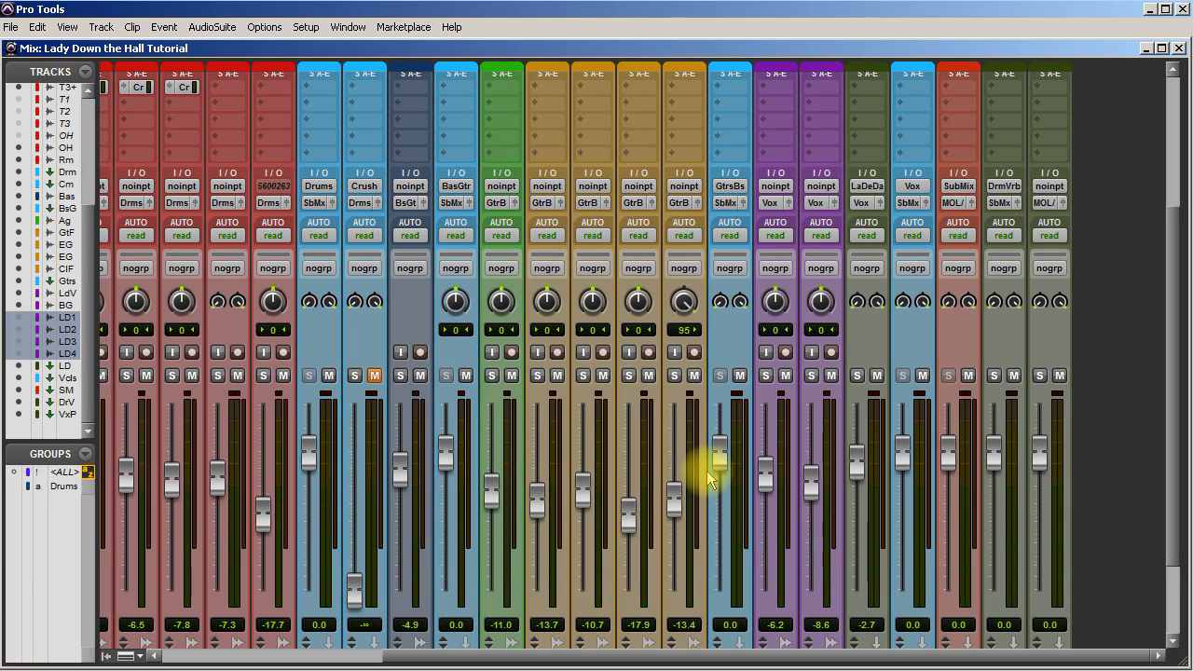
scroll(727, 469, "down", 1)
key("ctrl+equal")
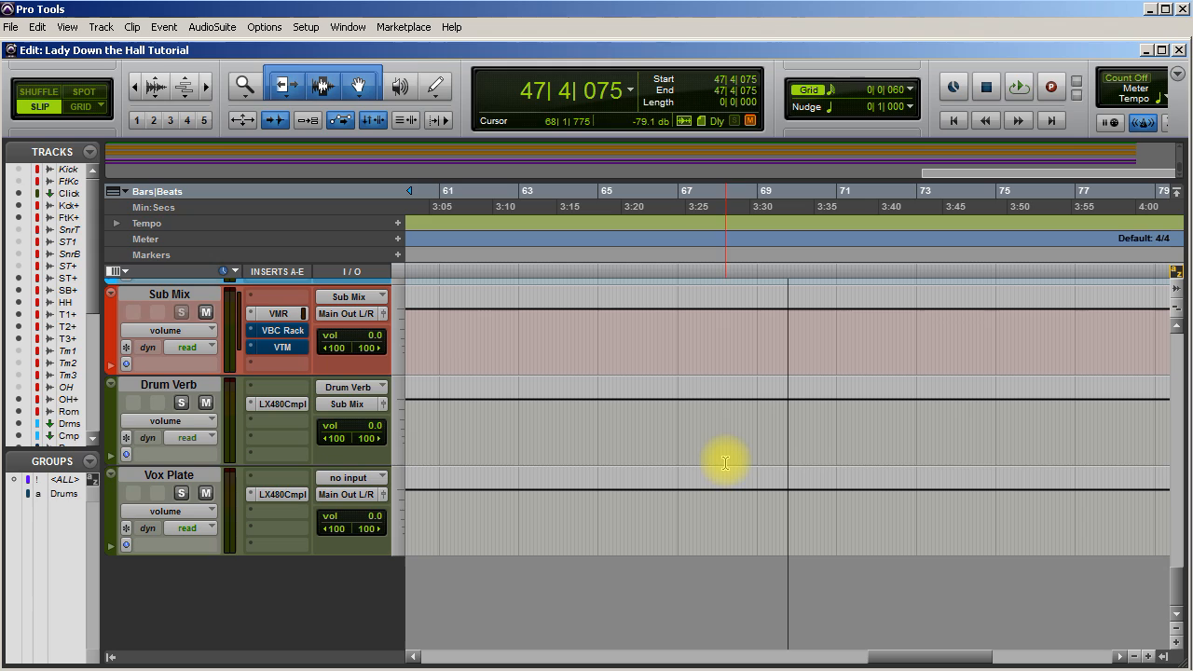
scroll(691, 466, "up", 5)
scroll(691, 466, "down", 6)
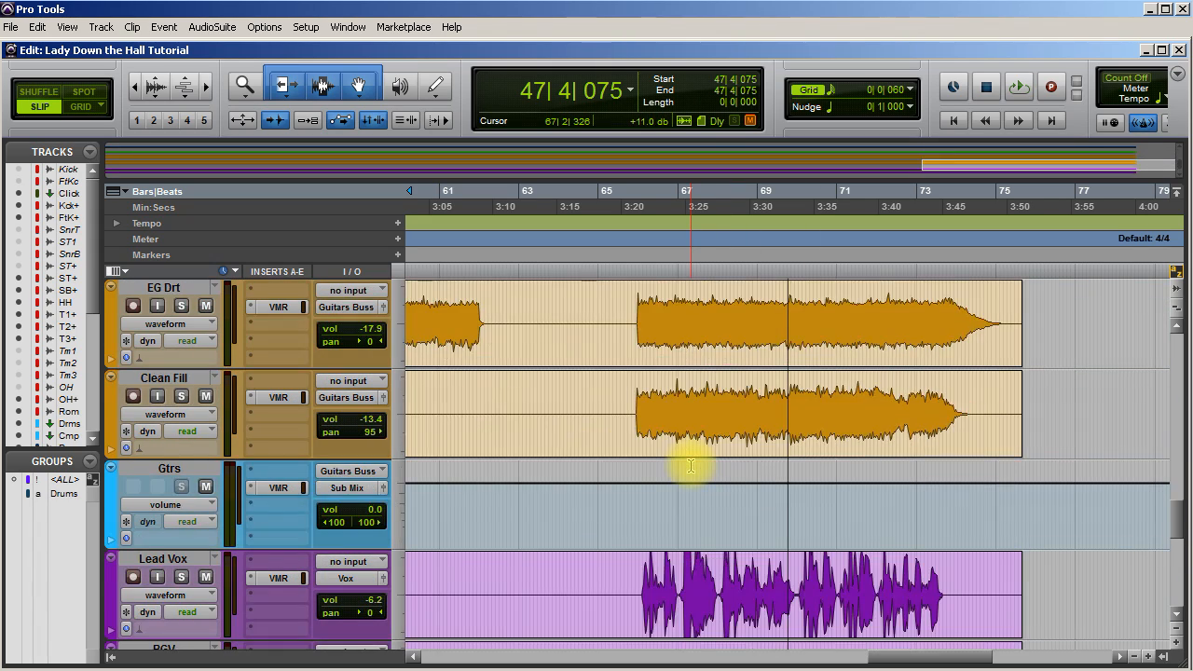
scroll(624, 471, "left", 5)
scroll(624, 471, "left", 10)
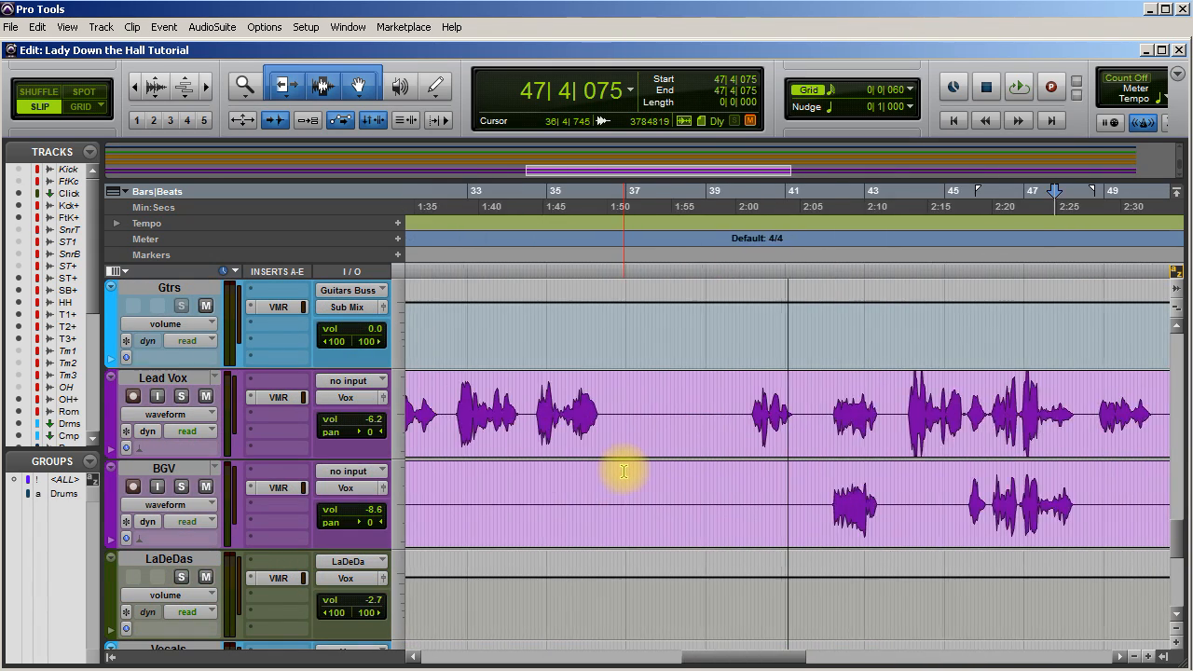
scroll(624, 472, "right", 15)
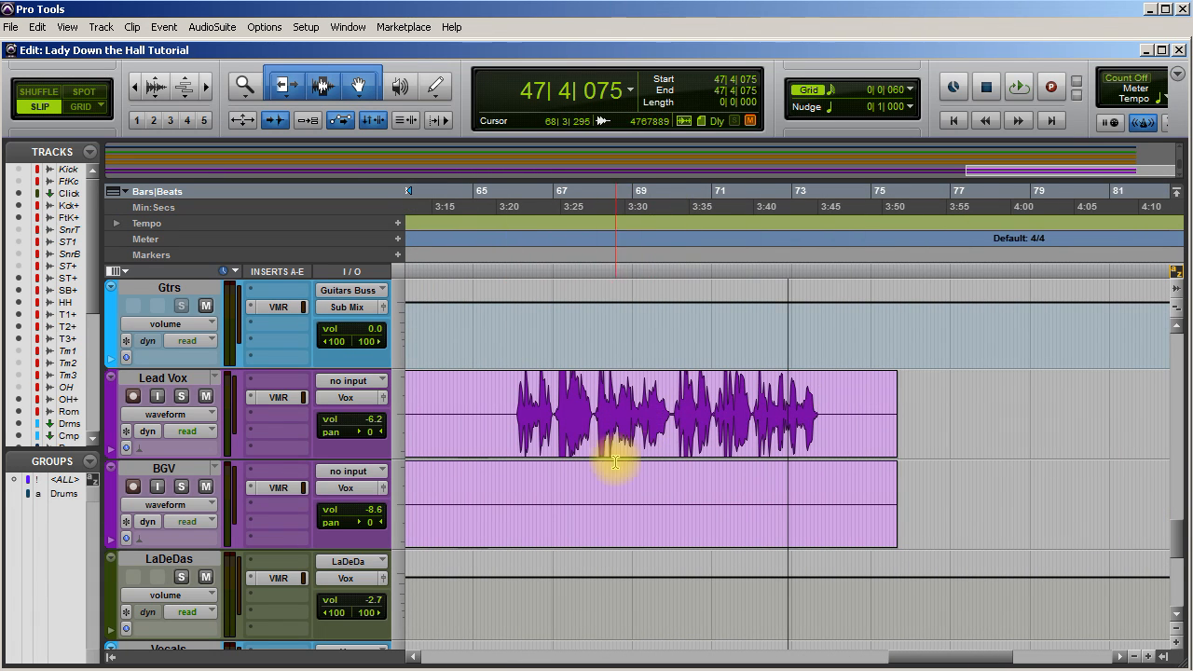
scroll(522, 436, "left", 10)
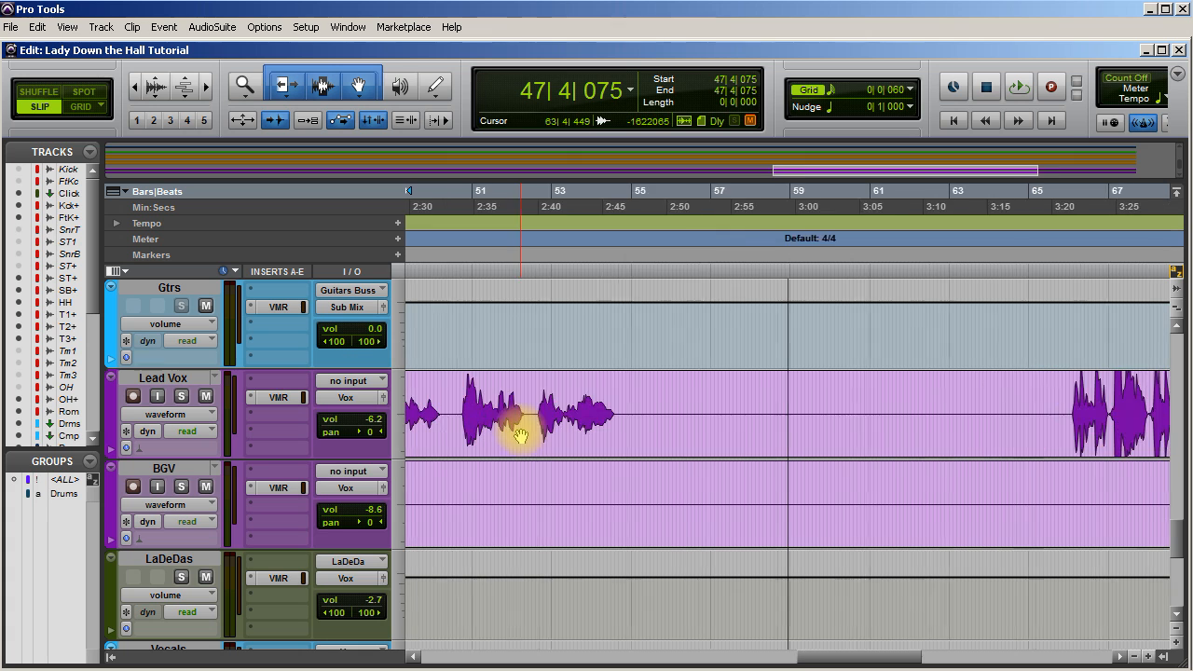
scroll(492, 448, "left", 10)
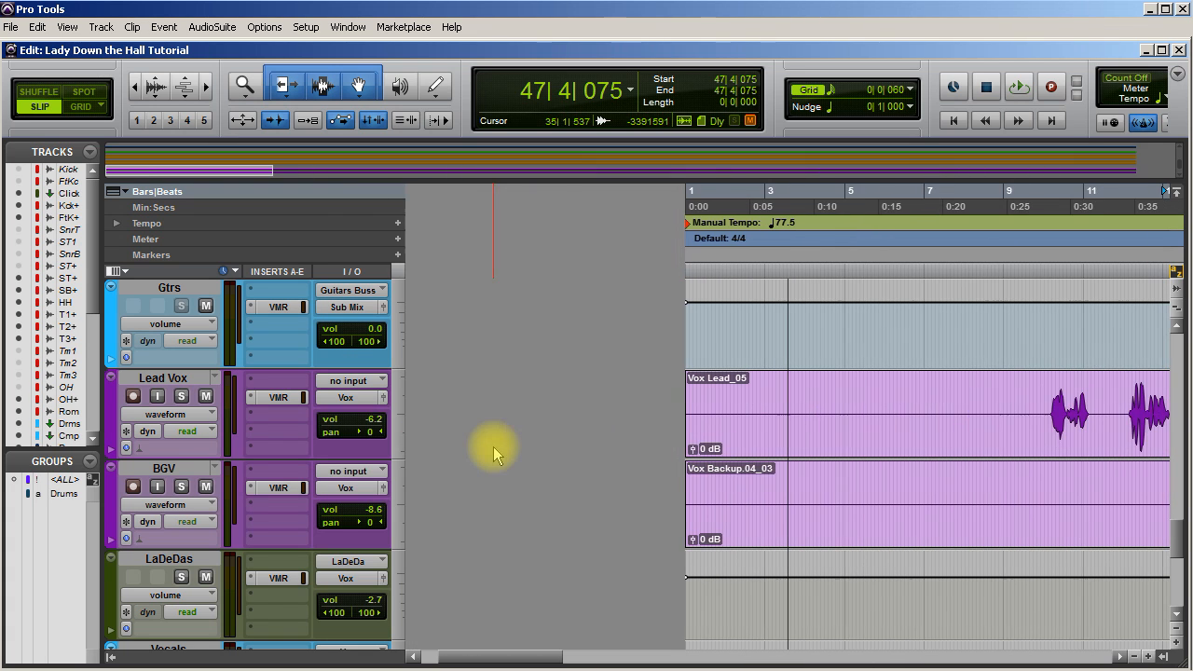
left_click(1049, 396)
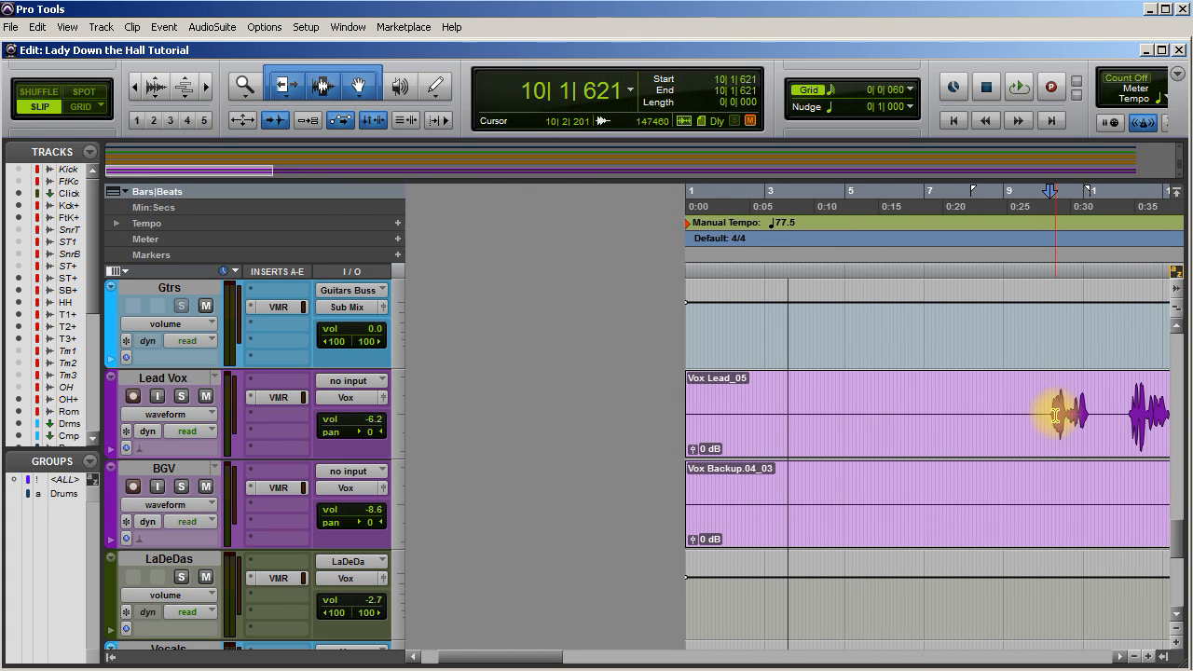
key("space")
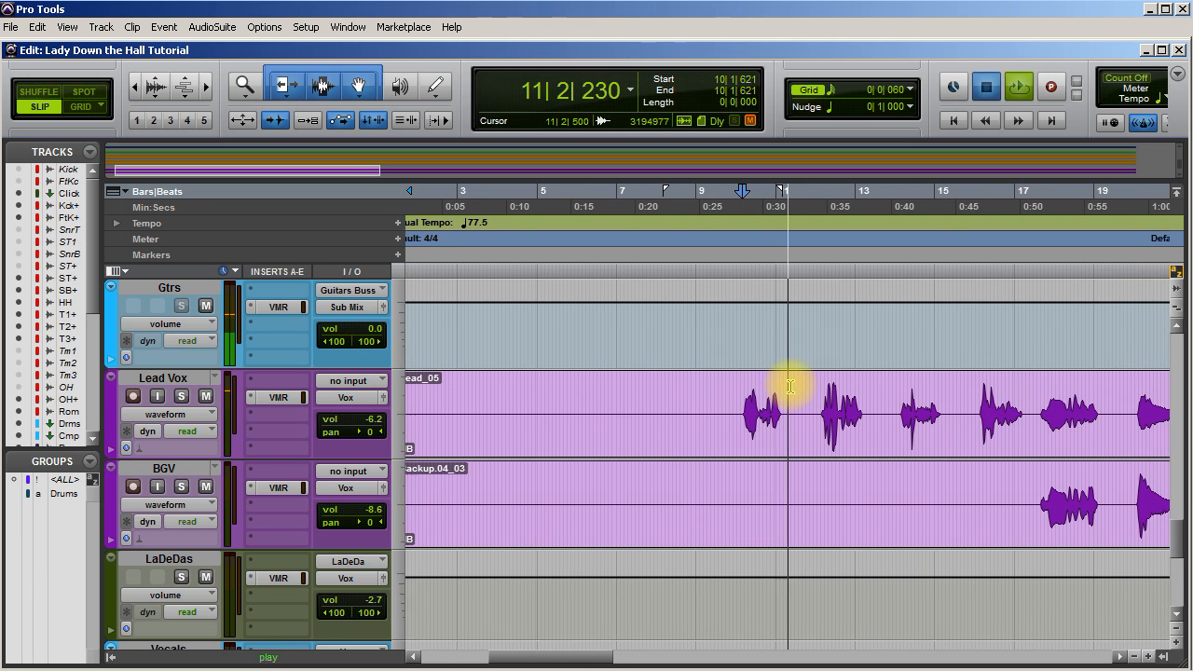
key("space")
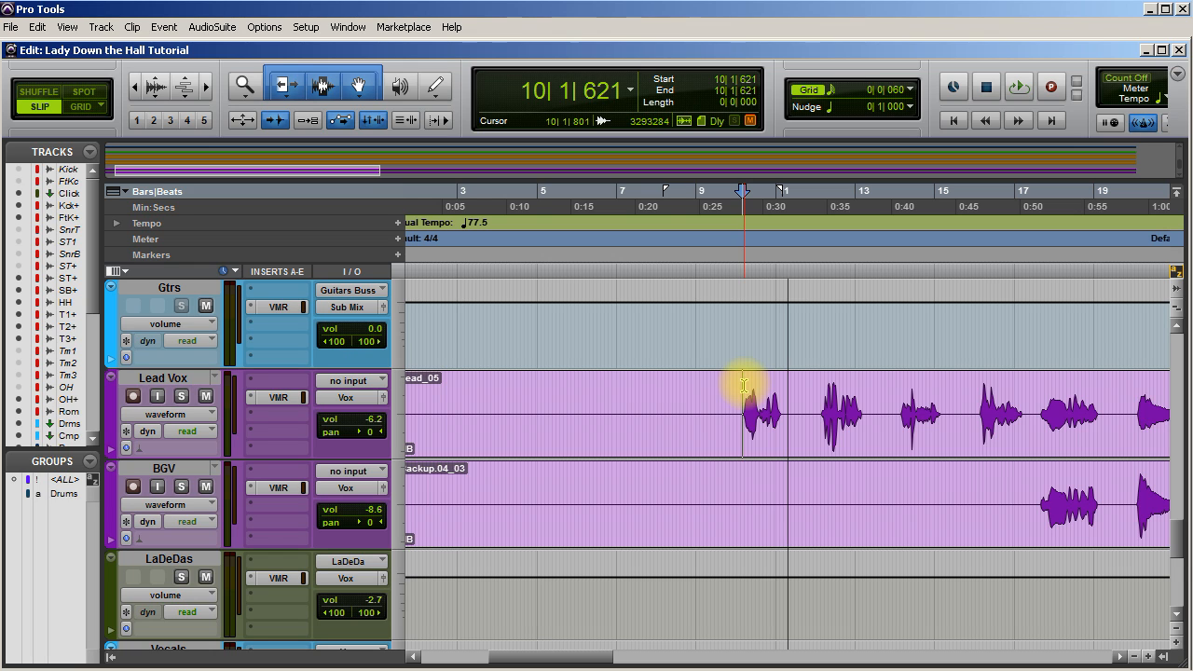
Play the song from the first Lead Vox phrase and, in the mixer, set Ag to -13.4 dB and BGV to -7.5 dB.
key("space")
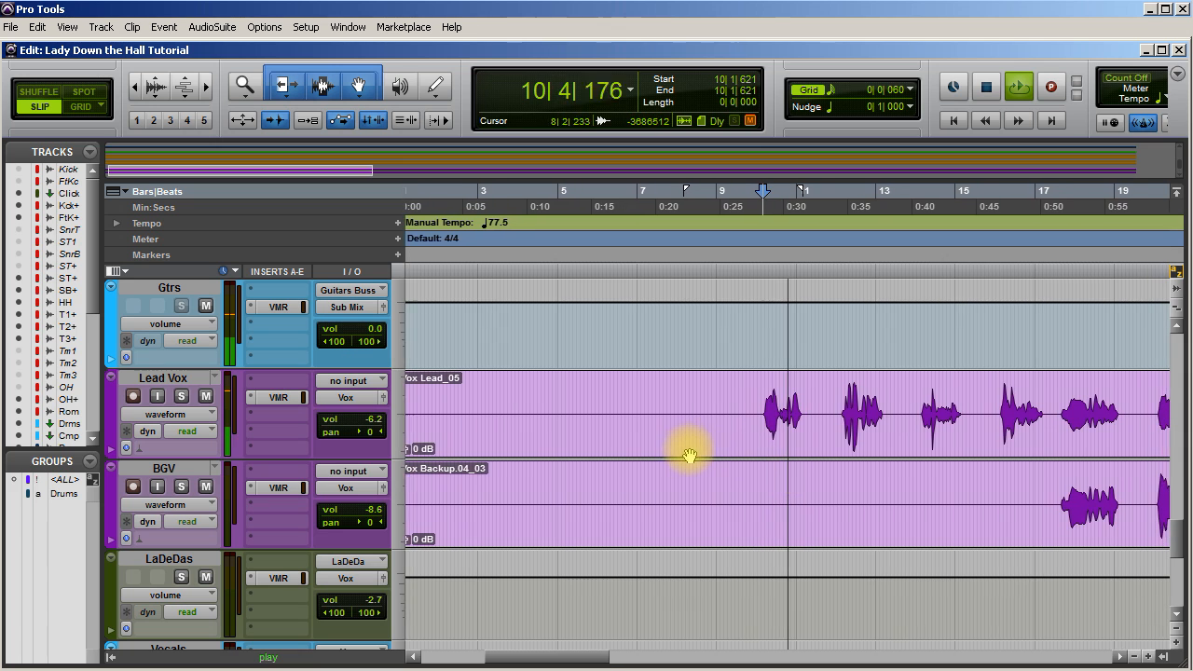
key("ctrl+equal")
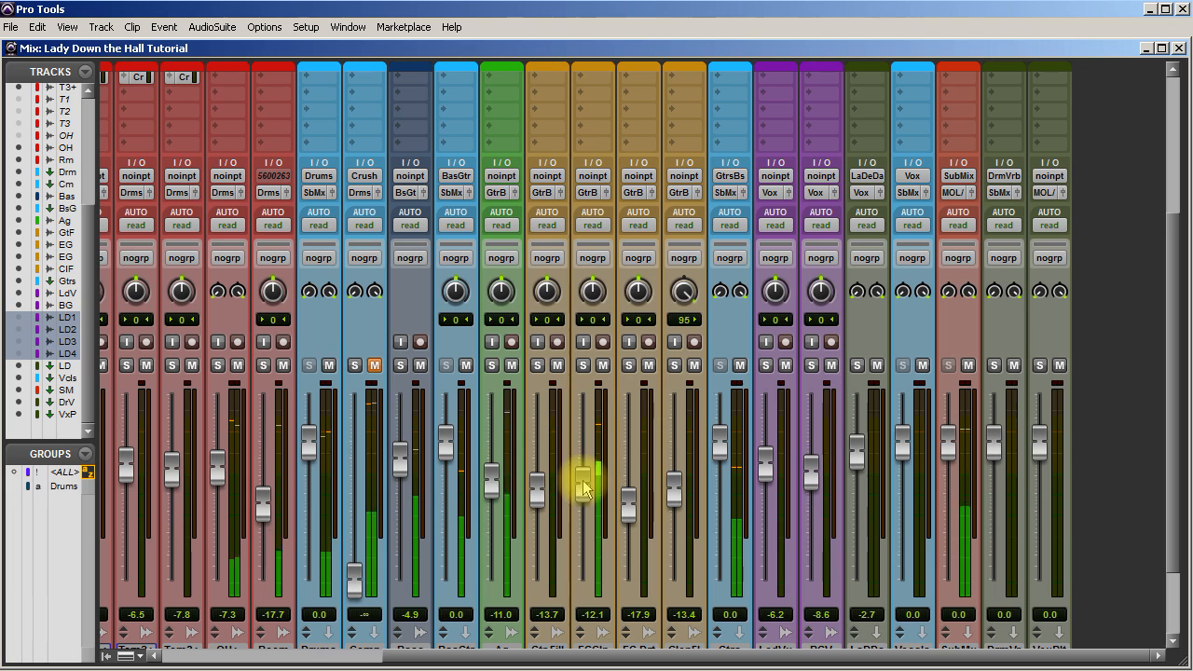
left_click_drag(494, 489, 496, 496)
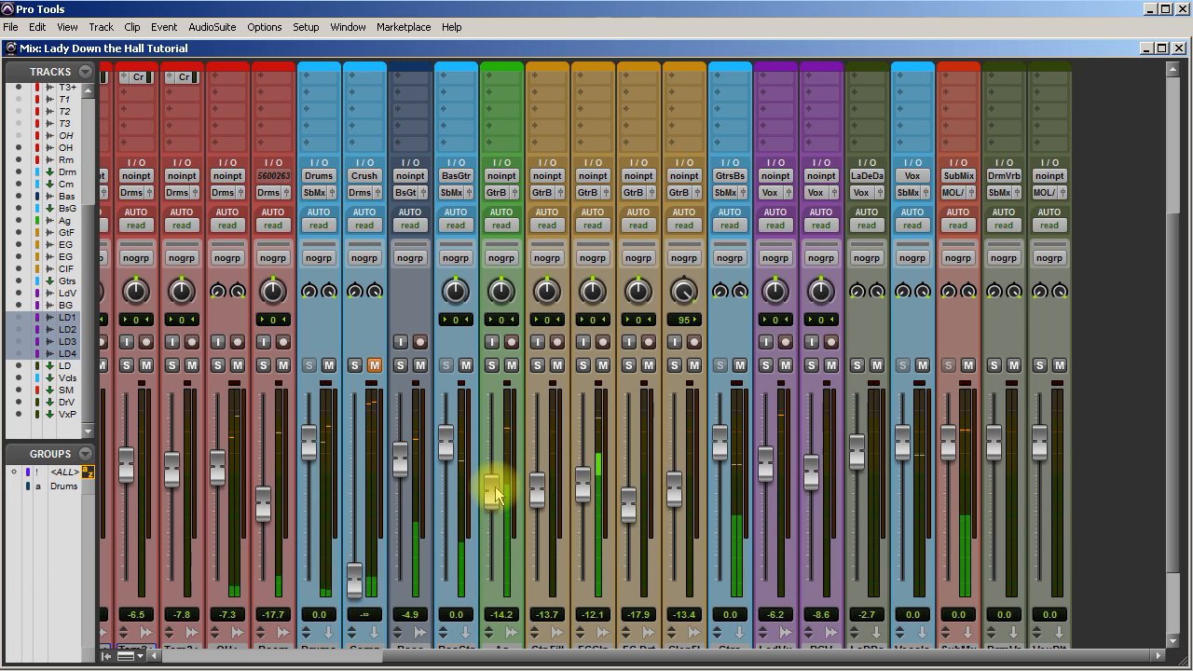
left_click(492, 365)
left_click(492, 365)
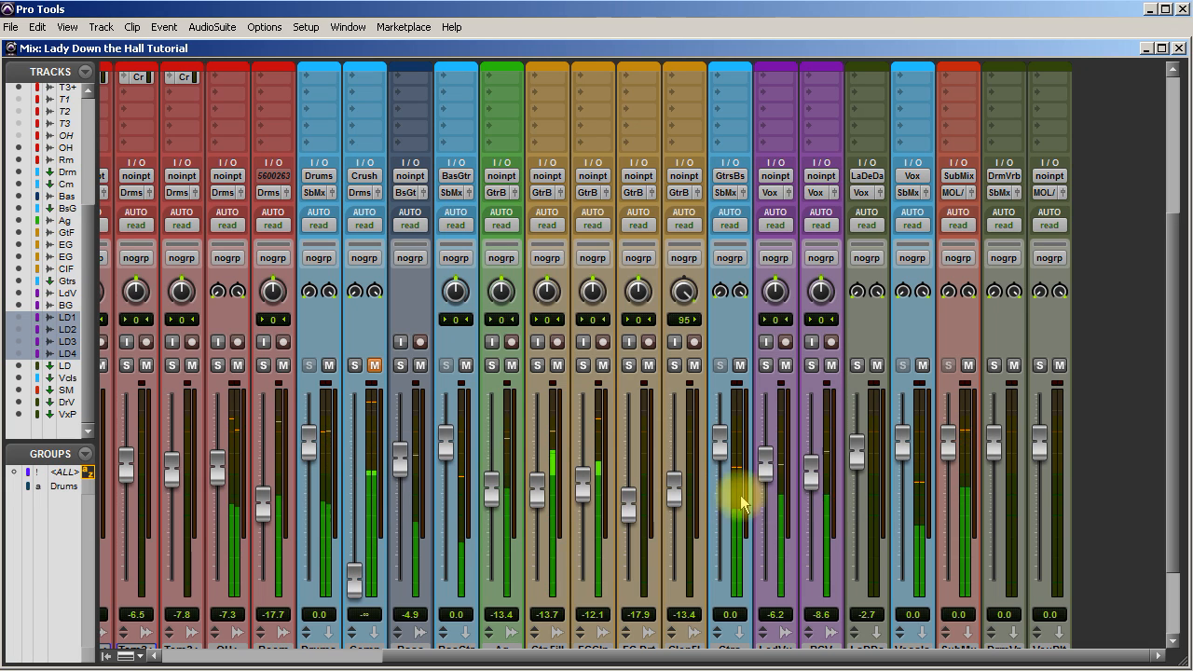
left_click_drag(813, 473, 813, 468)
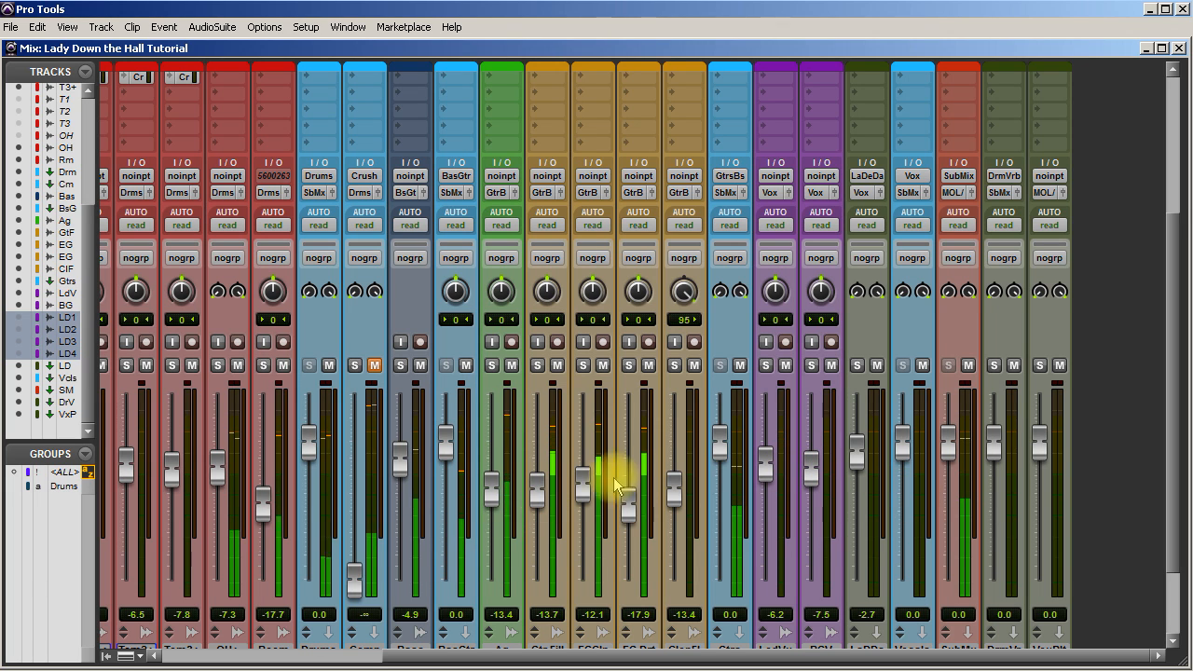
Raise EG Drt to -14.0 dB and ClenFl to -10.5 dB, and lower BGV to -9.1 dB.
left_click(649, 365)
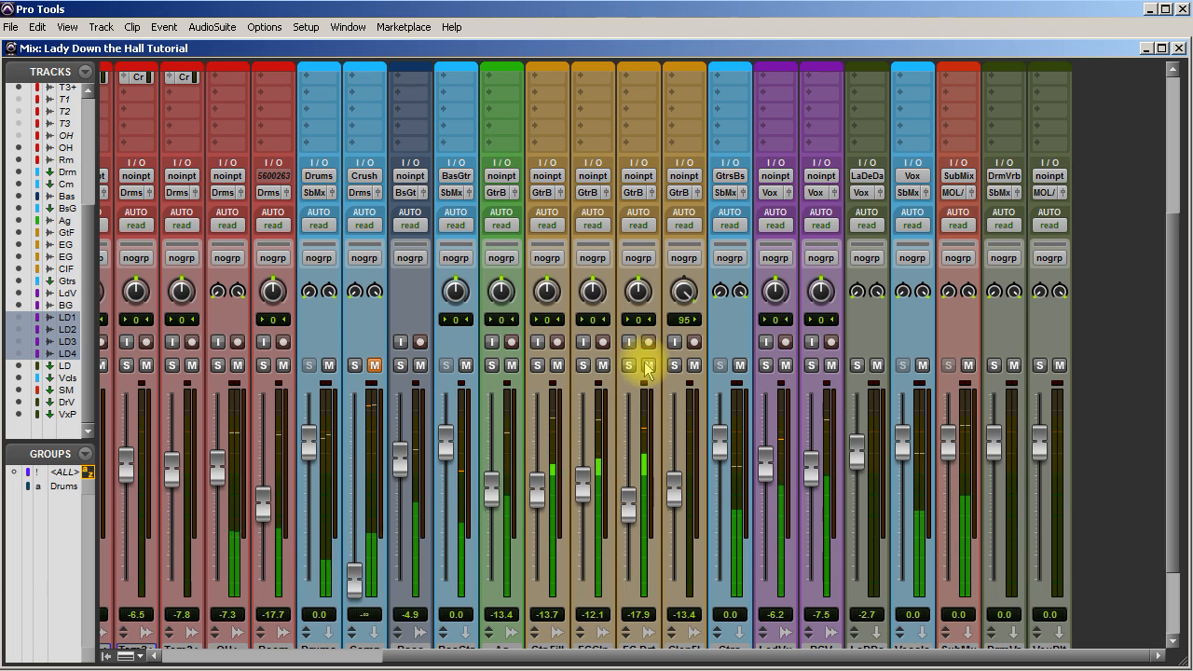
mouse_move(629, 505)
left_mouse_down()
mouse_move(633, 486)
mouse_move(631, 519)
mouse_move(634, 495)
left_mouse_up()
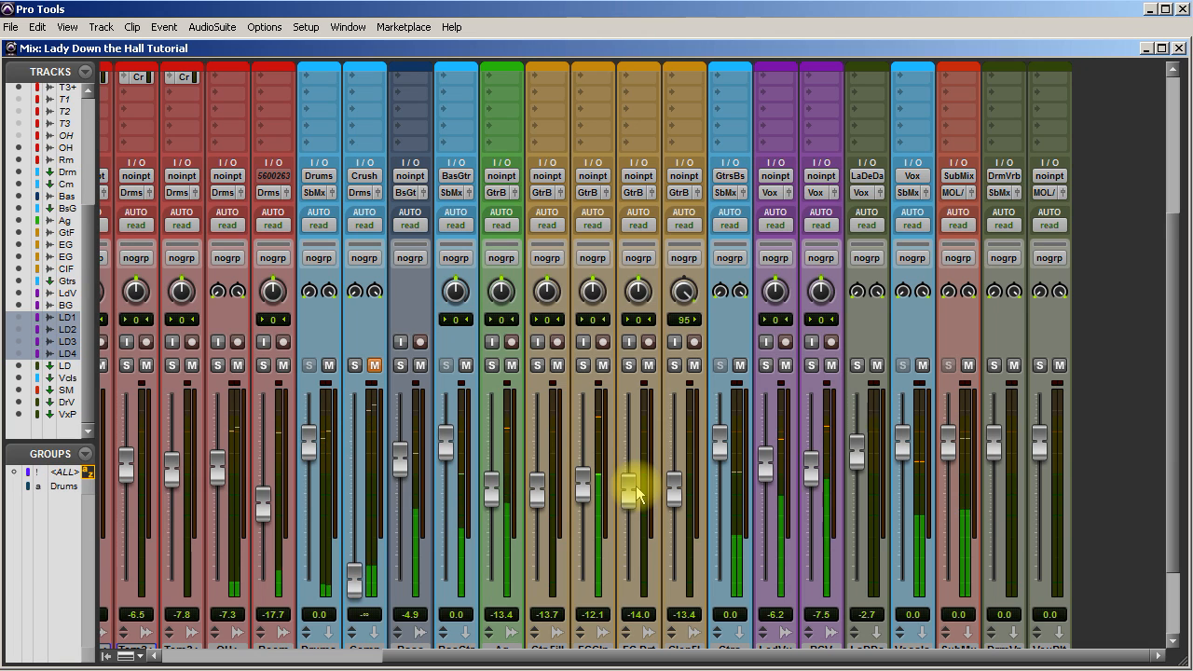
left_click_drag(811, 457, 810, 477)
left_click_drag(674, 489, 674, 482)
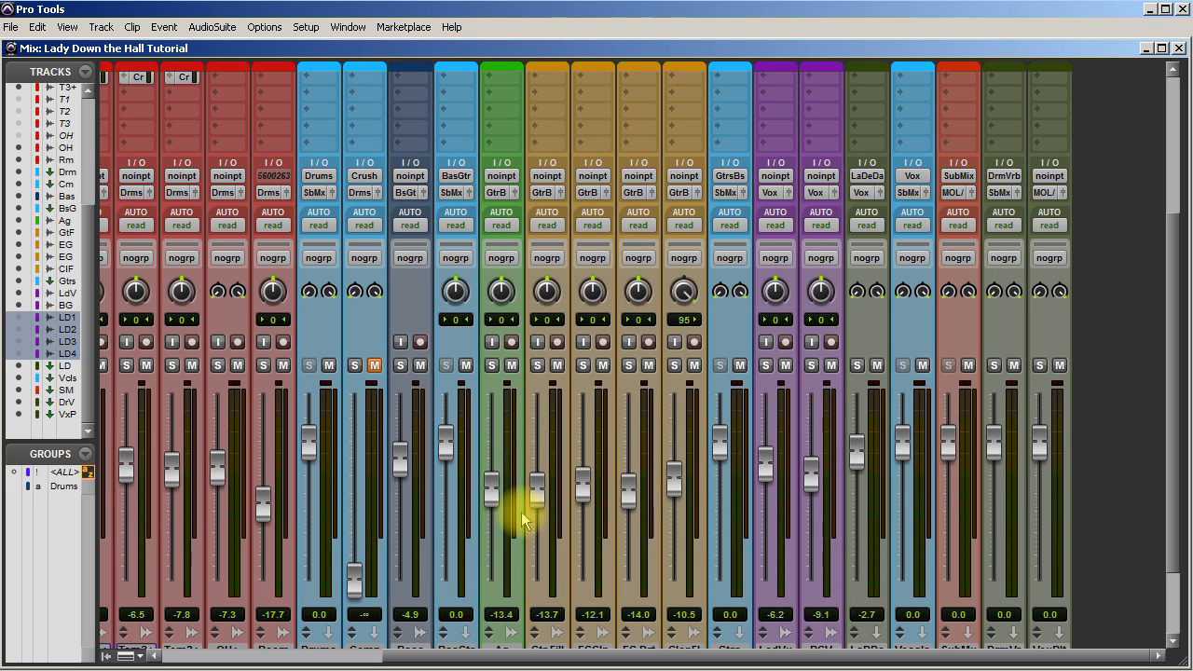
scroll(525, 508, "up", 4)
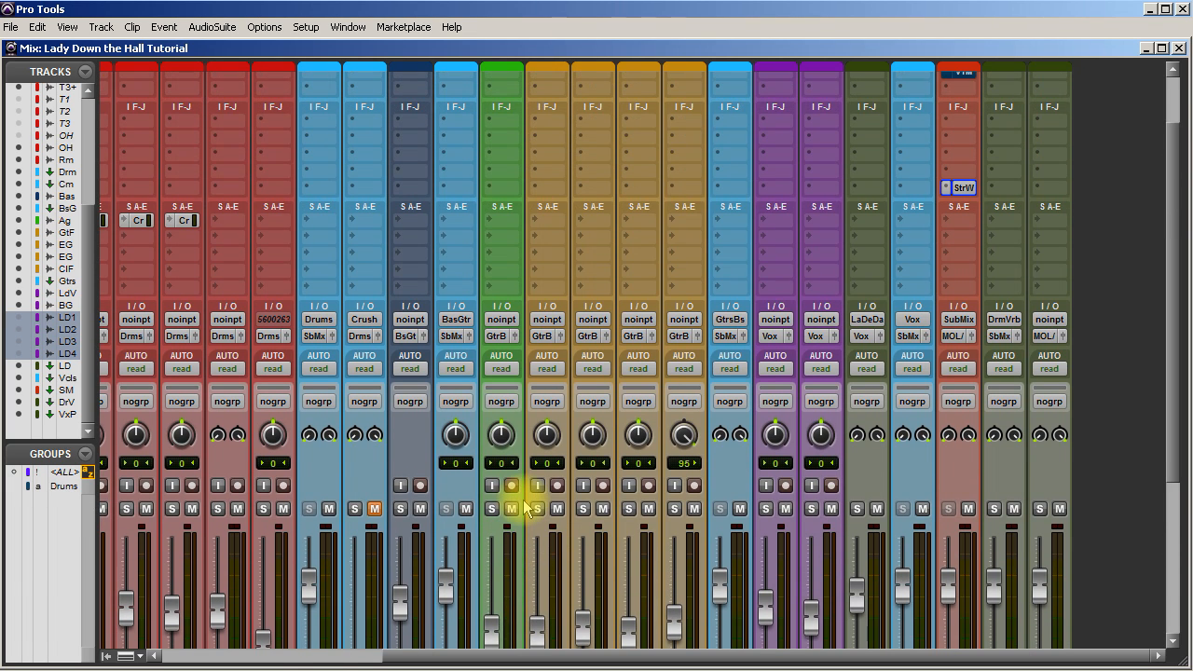
scroll(525, 508, "down", 1)
scroll(525, 508, "up", 2)
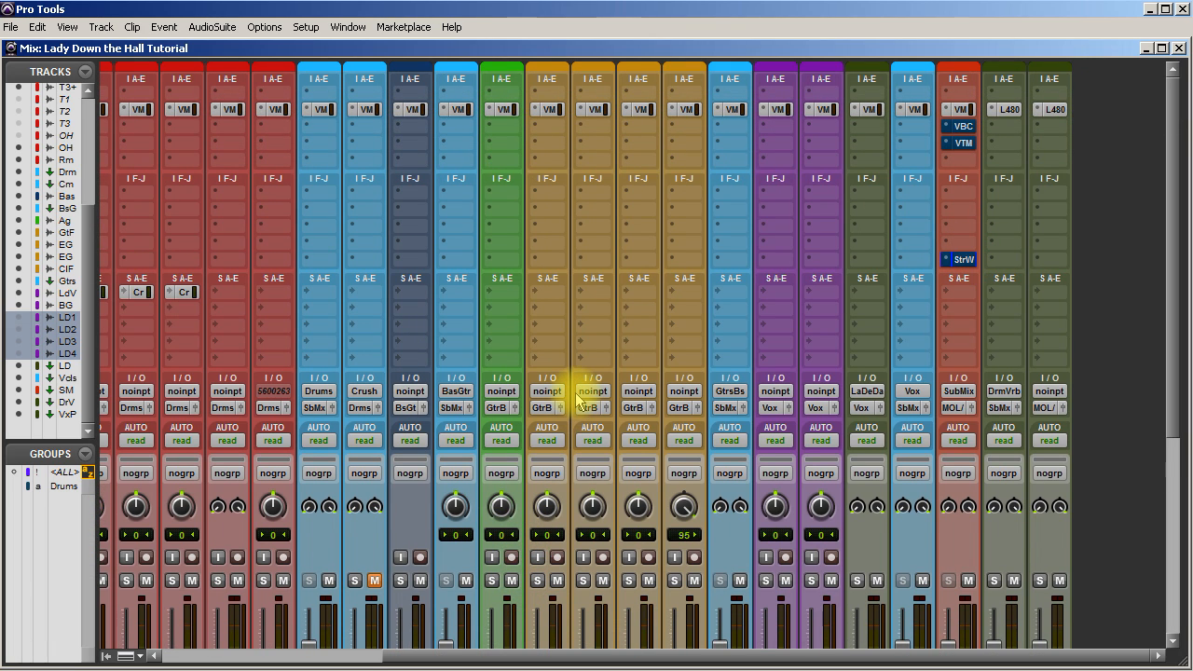
scroll(574, 396, "down", 5)
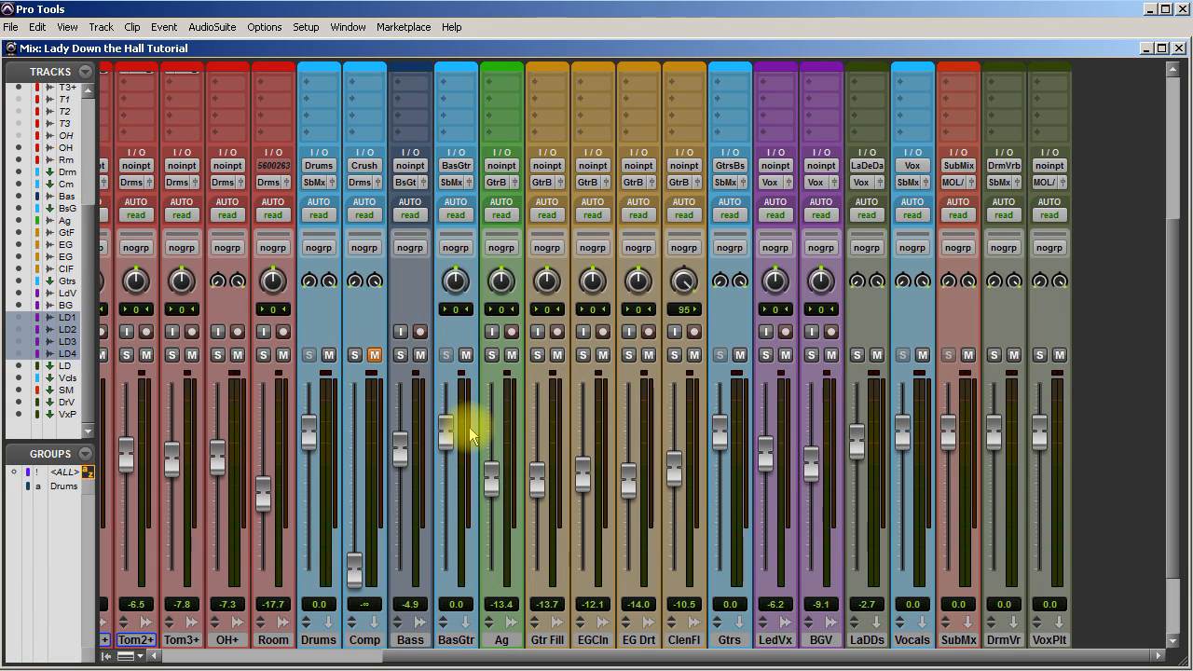
During playback, pan EGCln 100 left and EG Drt 100 right, then raise EGCln to -11.8 dB and Ag to -12.9 dB.
key("space")
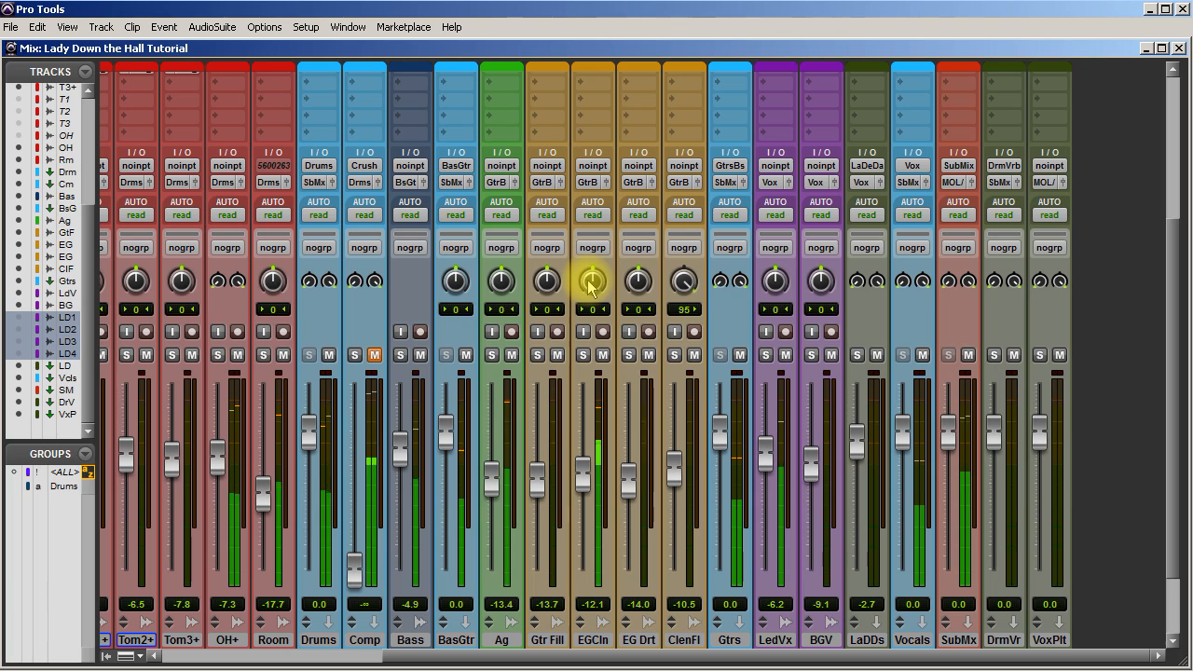
left_click_drag(588, 281, 587, 376)
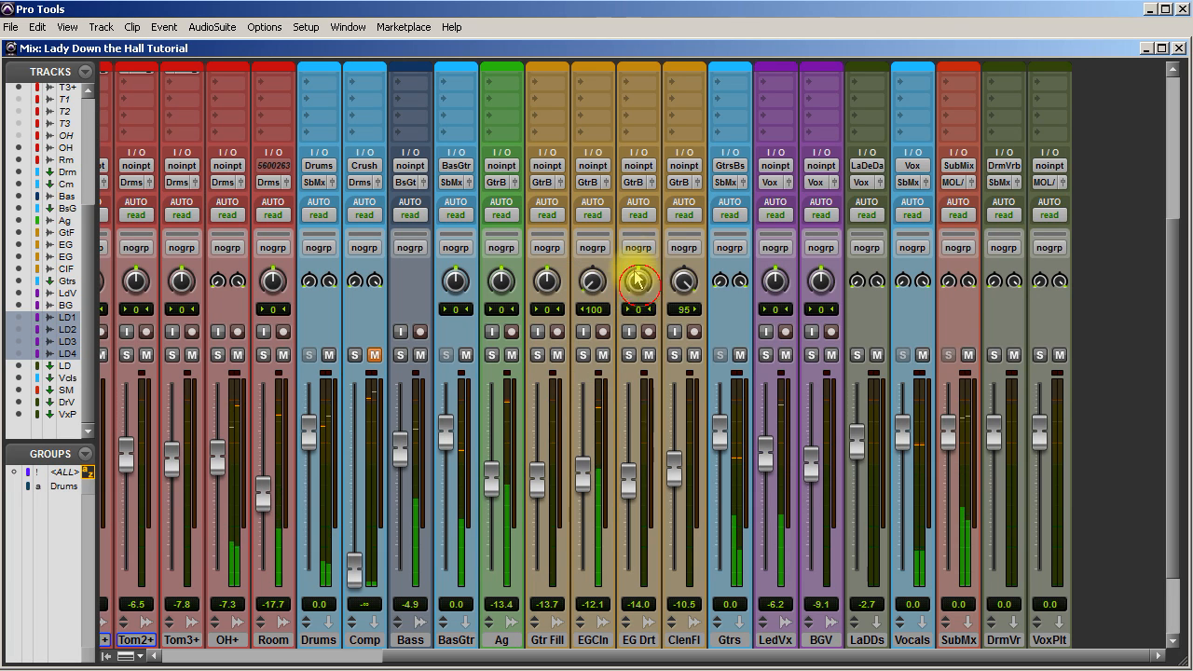
left_click_drag(640, 278, 635, 192)
left_click_drag(581, 482, 573, 479)
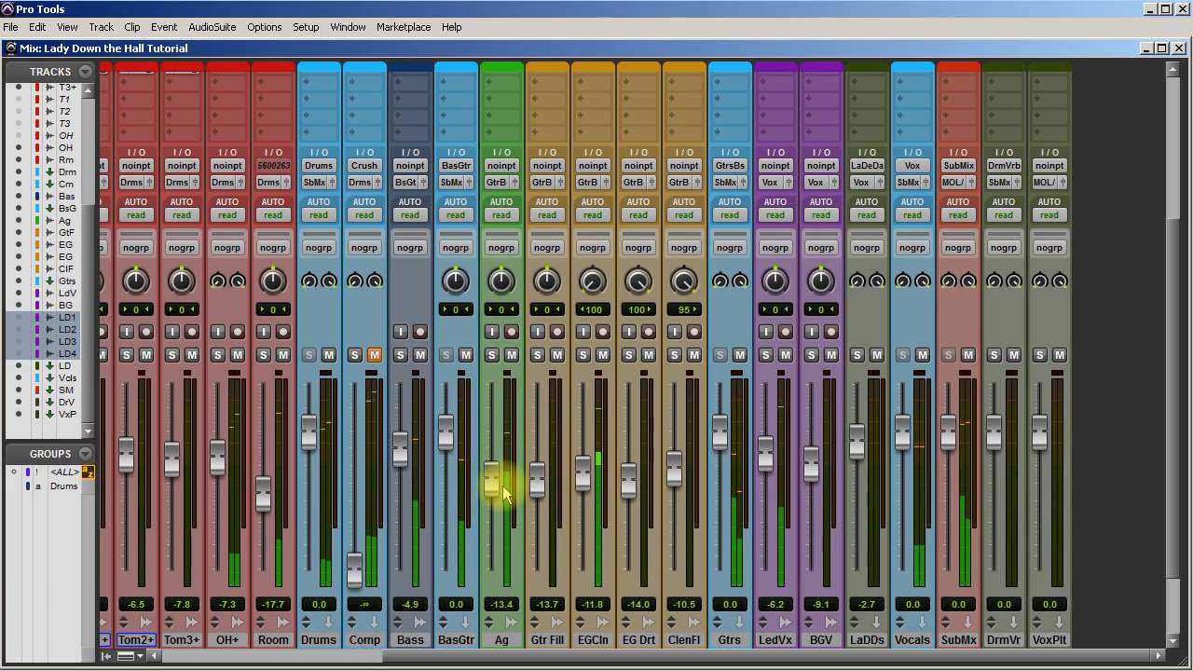
left_click_drag(498, 485, 497, 483)
Pan the Tom1+ track 59 left and the Tom3+ track 89 right.
left_click_drag(480, 656, 279, 649)
left_click_drag(372, 278, 365, 314)
left_click_drag(463, 280, 459, 215)
left_click_drag(365, 285, 365, 279)
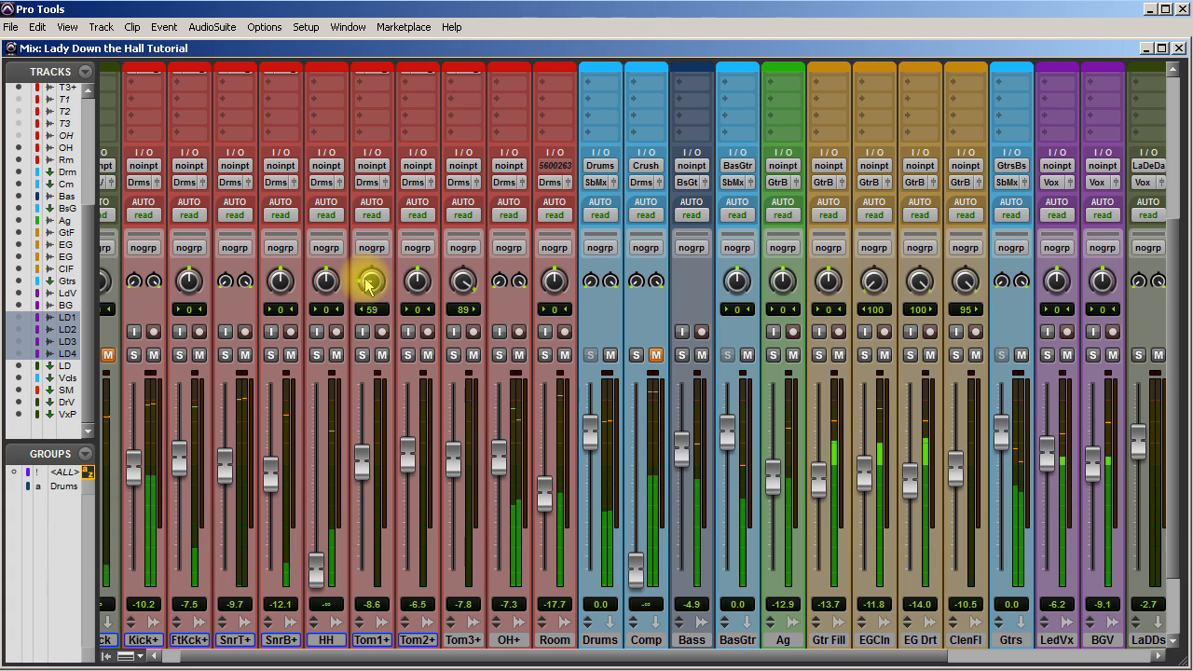
Set the EG Drt fader to -12.9 dB and the Gtr Fill fader to -14.0 dB.
scroll(532, 639, "right", 3)
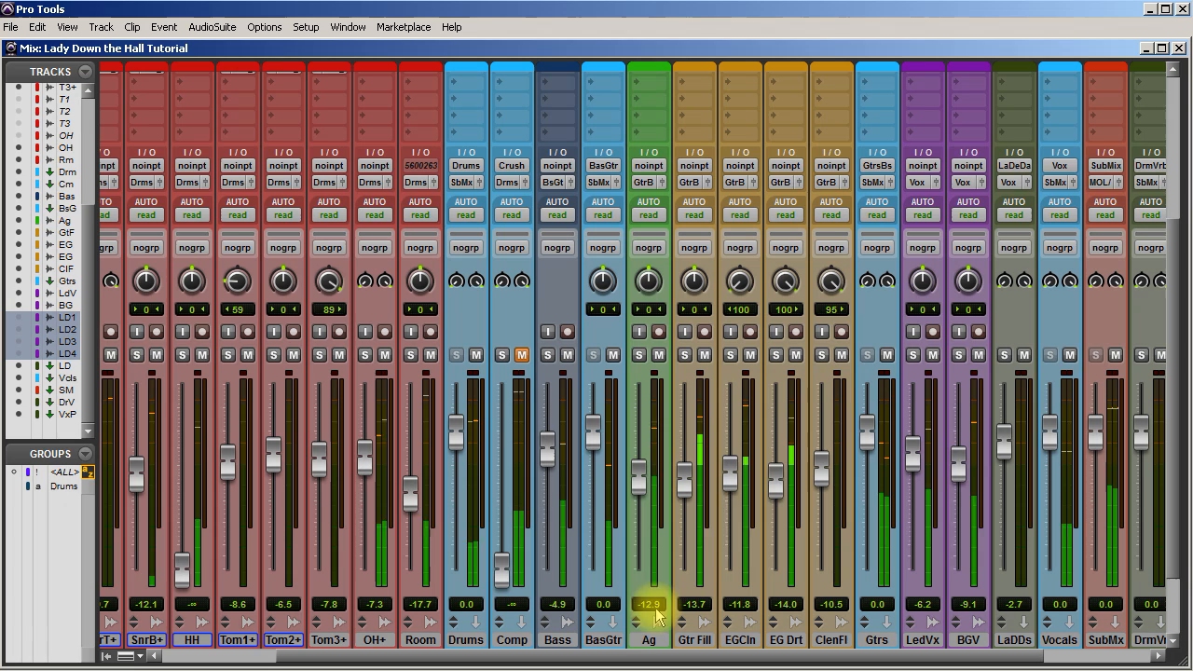
left_click_drag(772, 485, 779, 484)
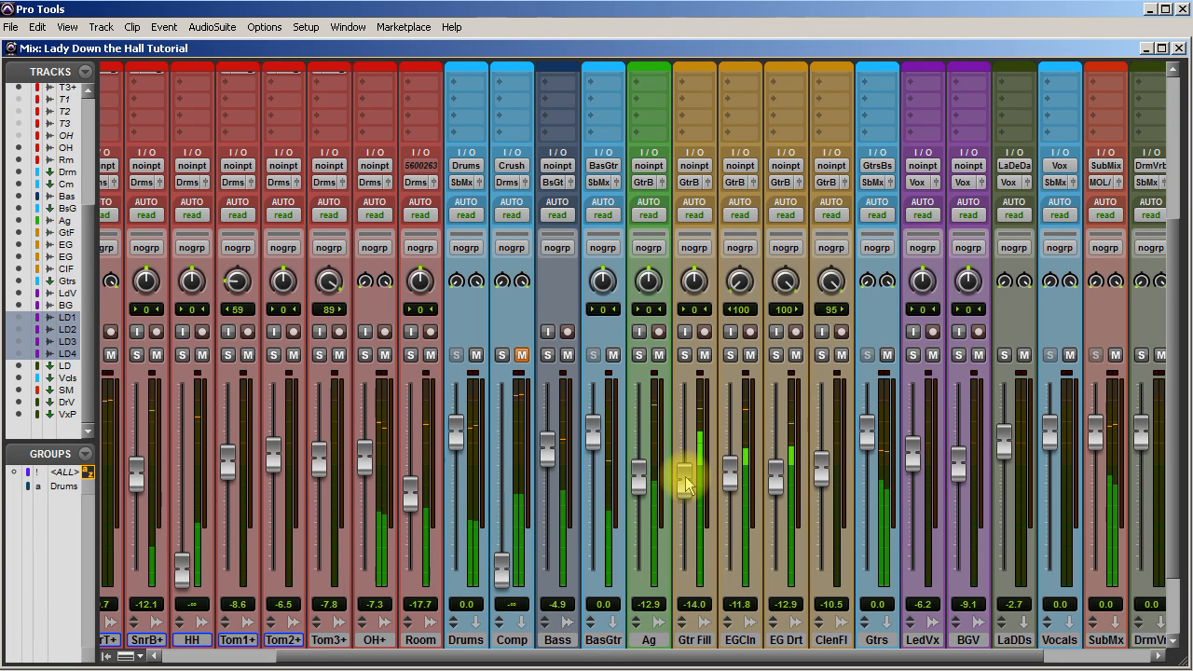
left_click_drag(685, 477, 687, 493)
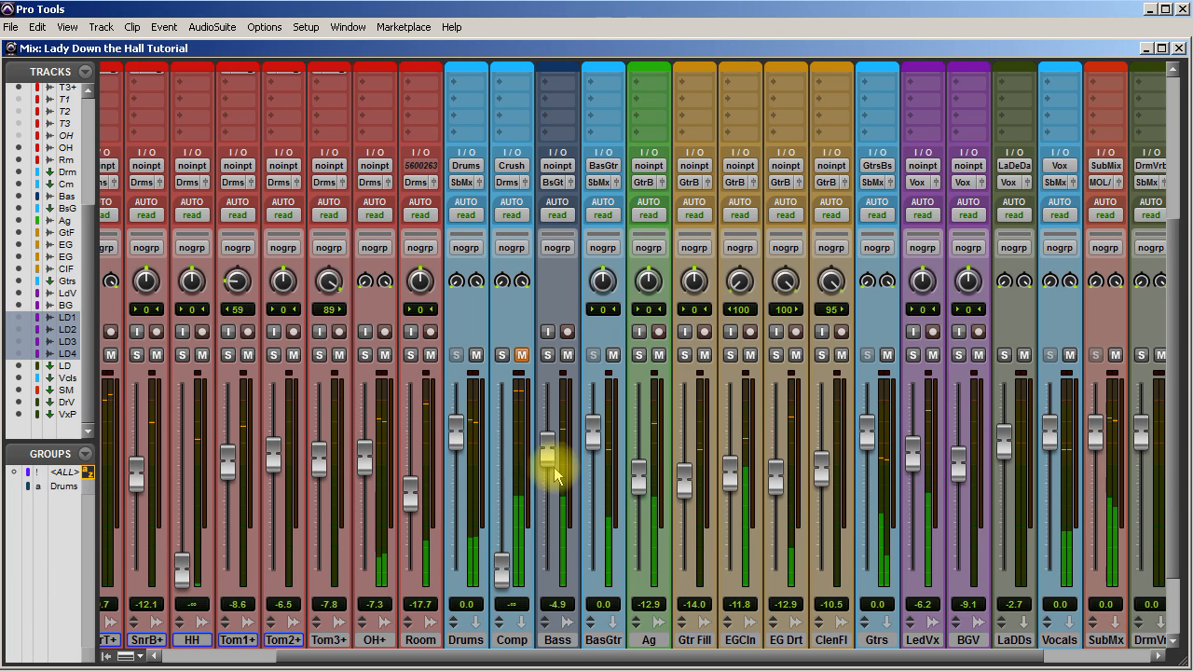
Mute BasGtr briefly to compare, then set Bass to -4.1 dB and ClenFl to -14.5 dB.
left_click(611, 355)
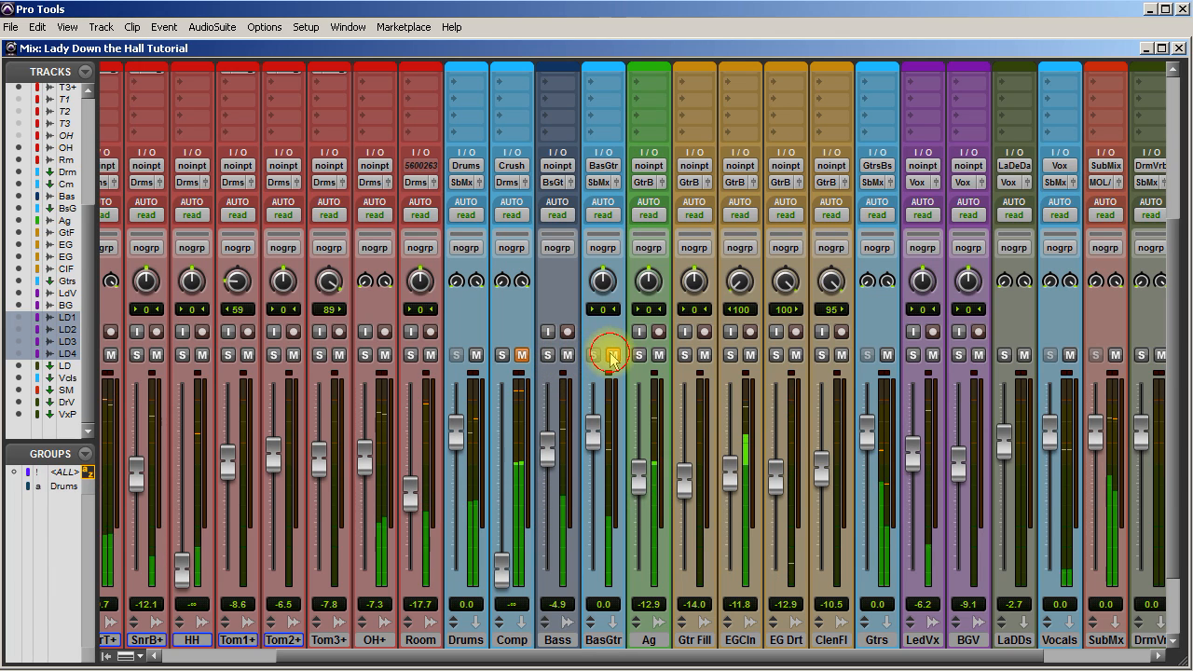
left_click(611, 355)
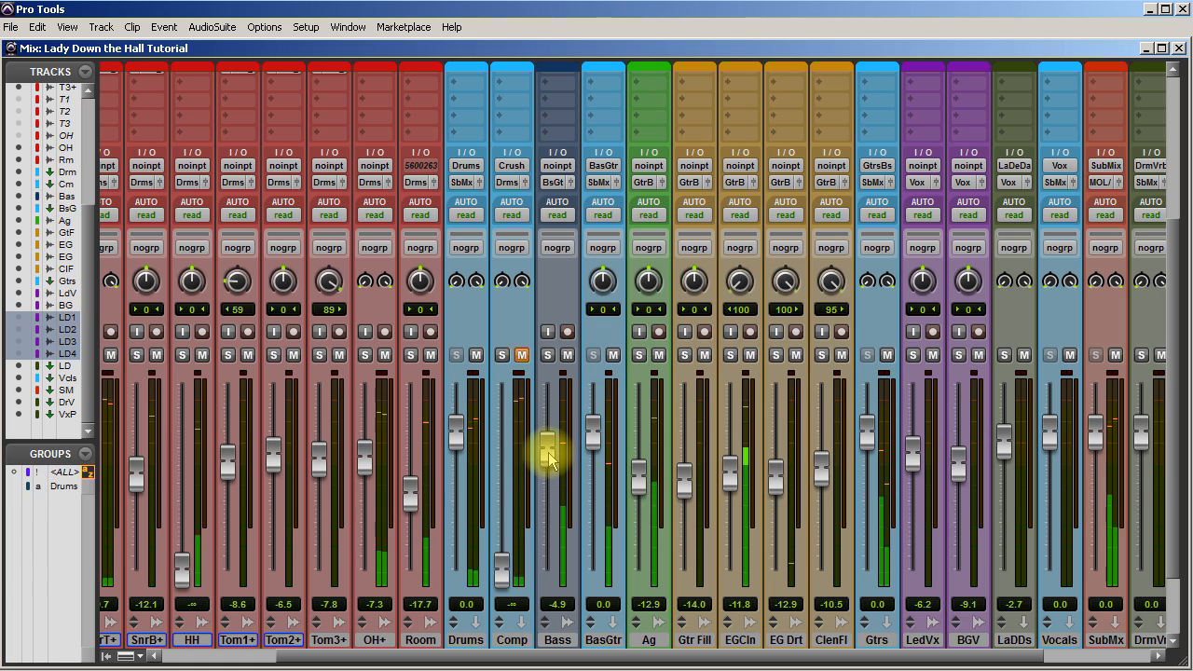
left_click_drag(549, 454, 550, 453)
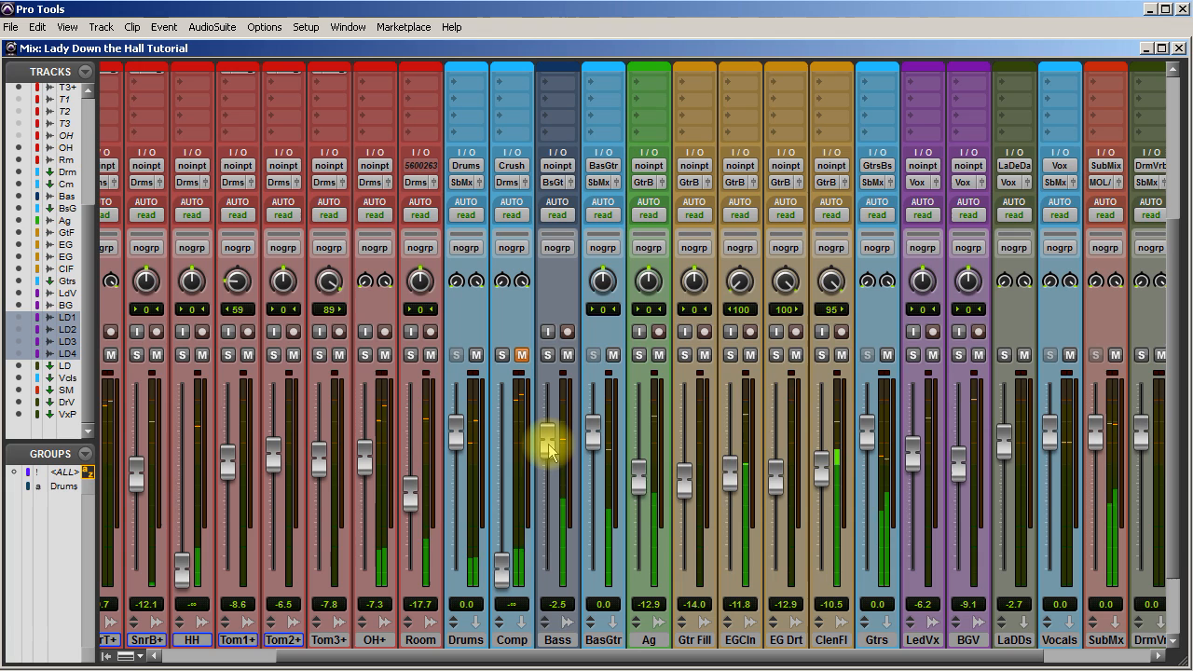
left_click_drag(820, 474, 818, 483)
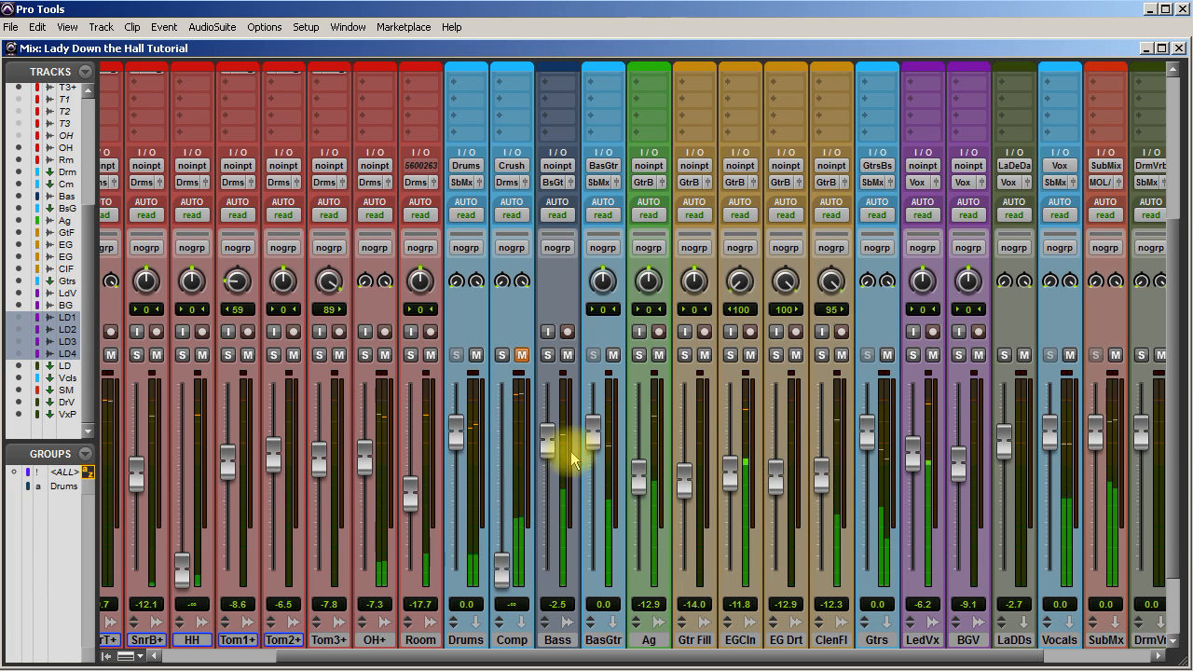
left_click_drag(548, 448, 555, 456)
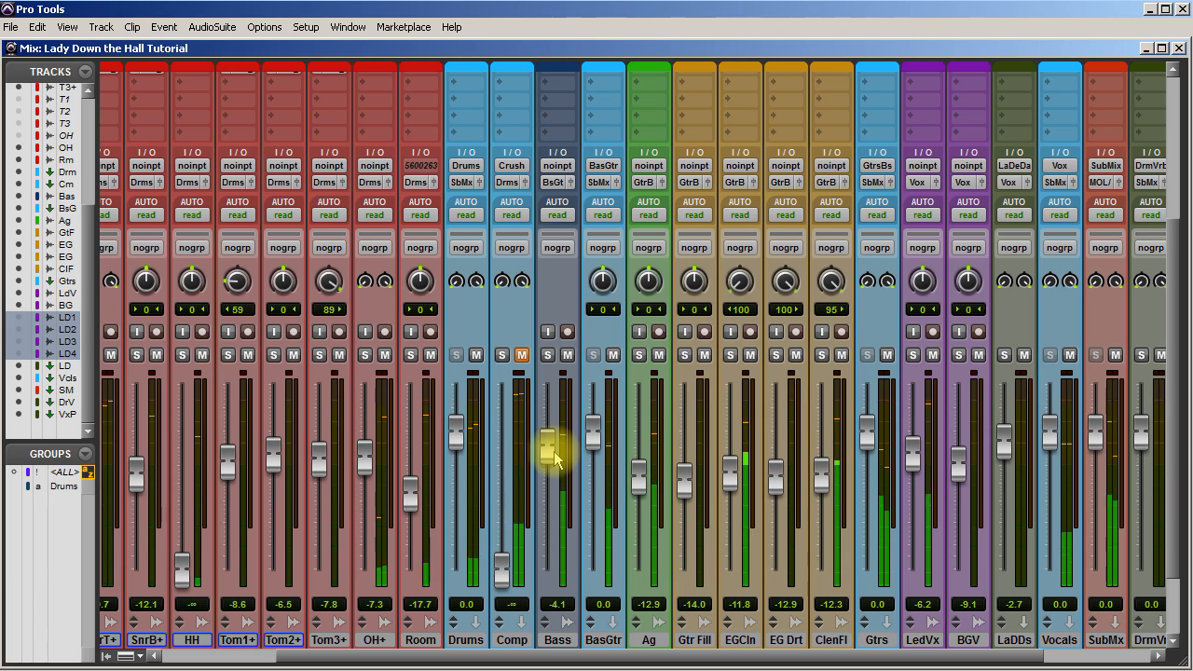
left_click_drag(826, 479, 823, 494)
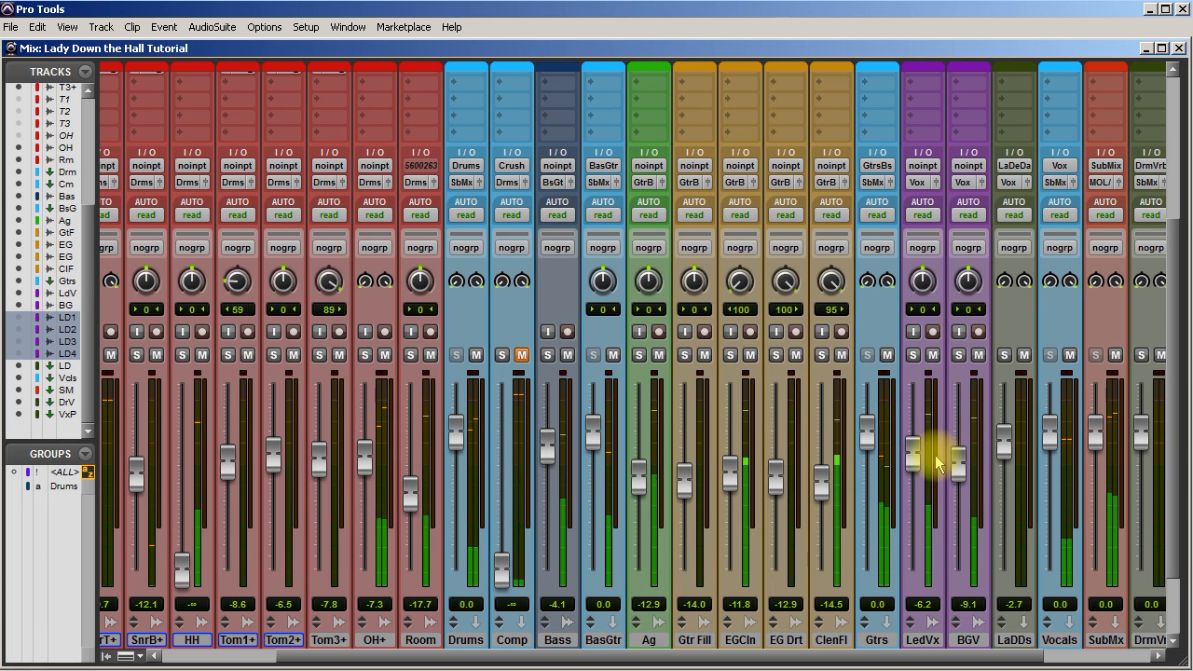
Lower the LaDDs fader to -6.8 dB and raise the LedVx fader to -4.6 dB.
left_click_drag(1005, 448, 989, 471)
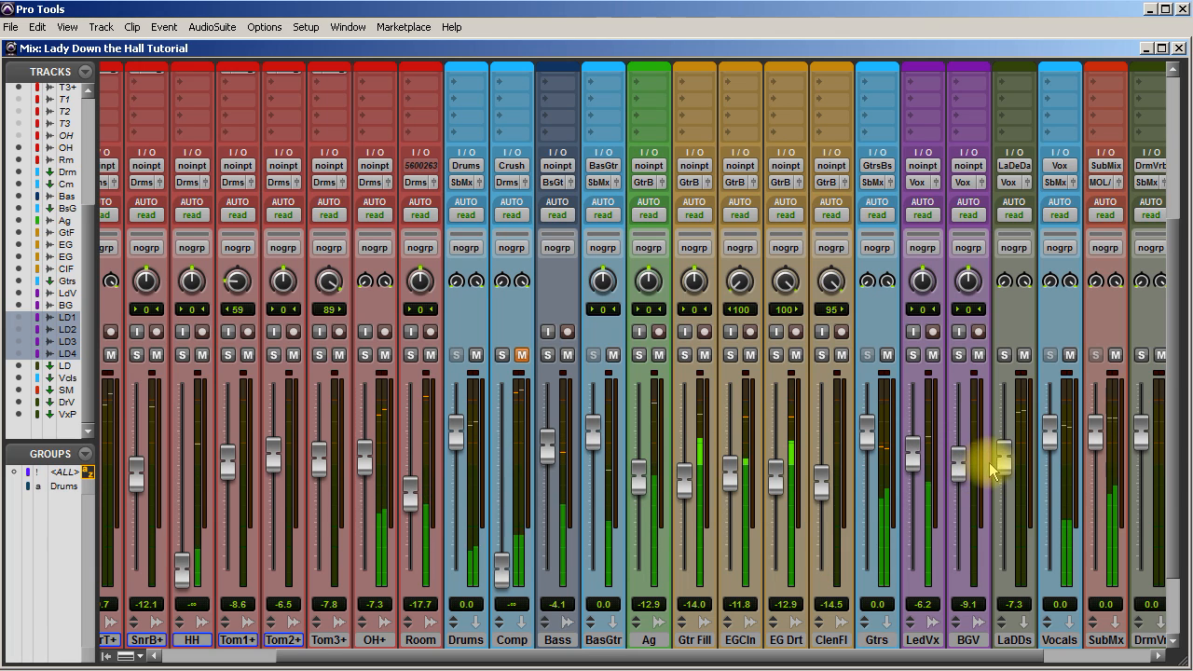
left_click_drag(918, 459, 916, 455)
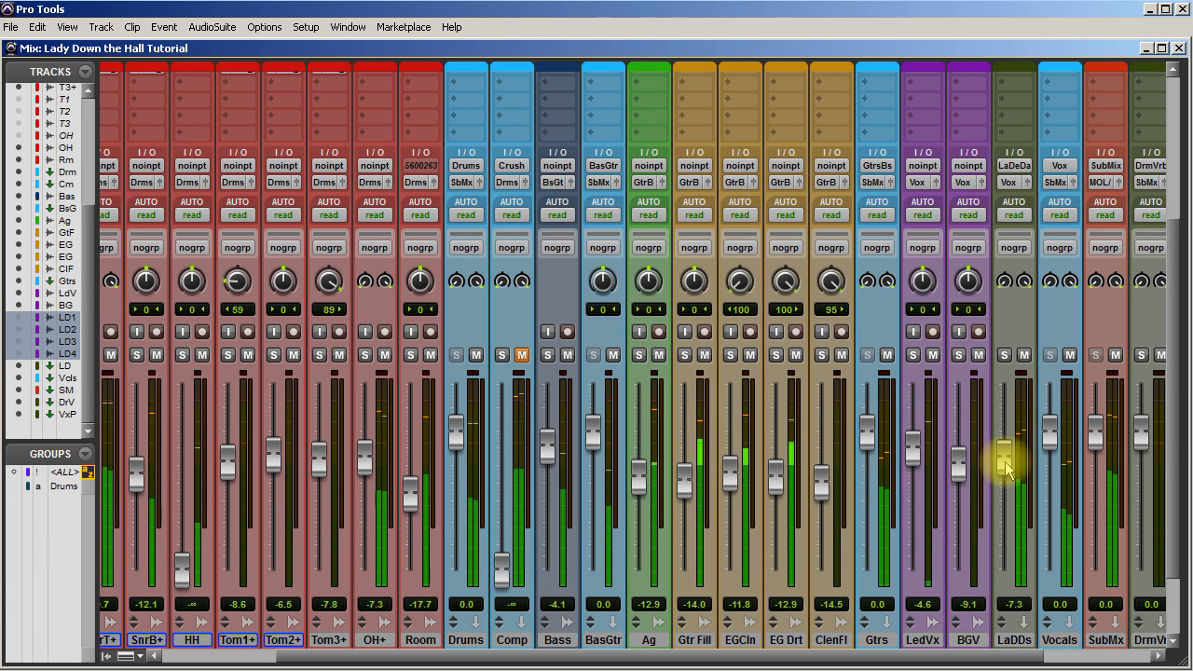
left_click_drag(1006, 466, 1007, 458)
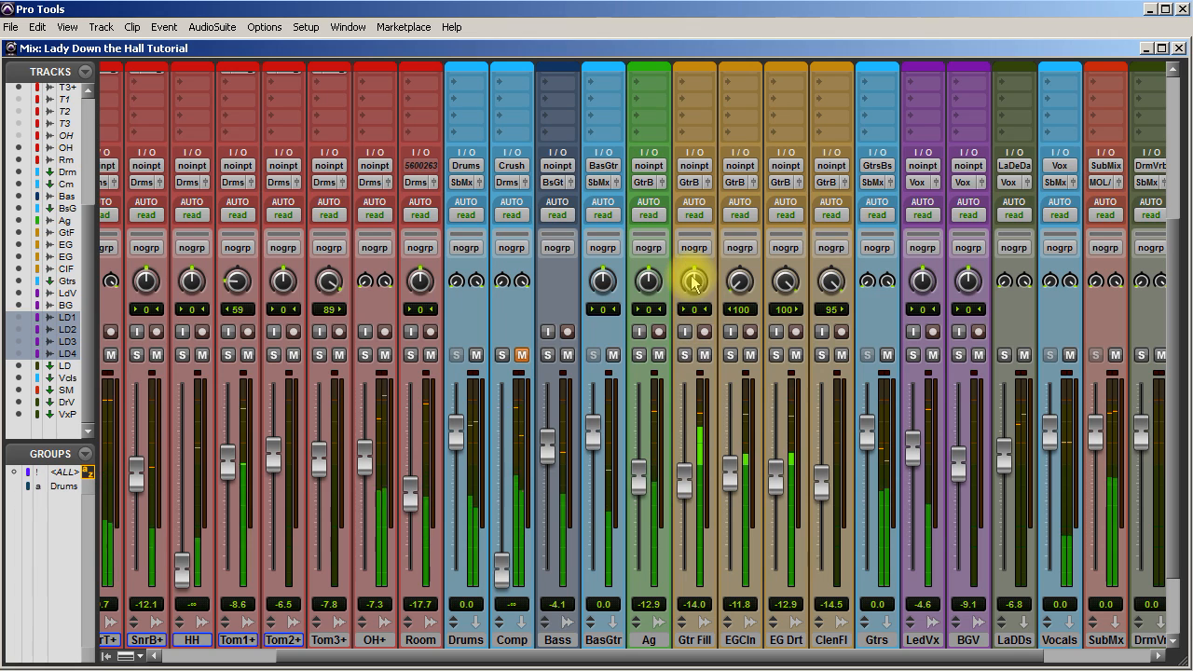
Raise Gtr Fill to -12.9 dB and toggle the StrW insert on the SubMx track.
left_click_drag(695, 487, 693, 478)
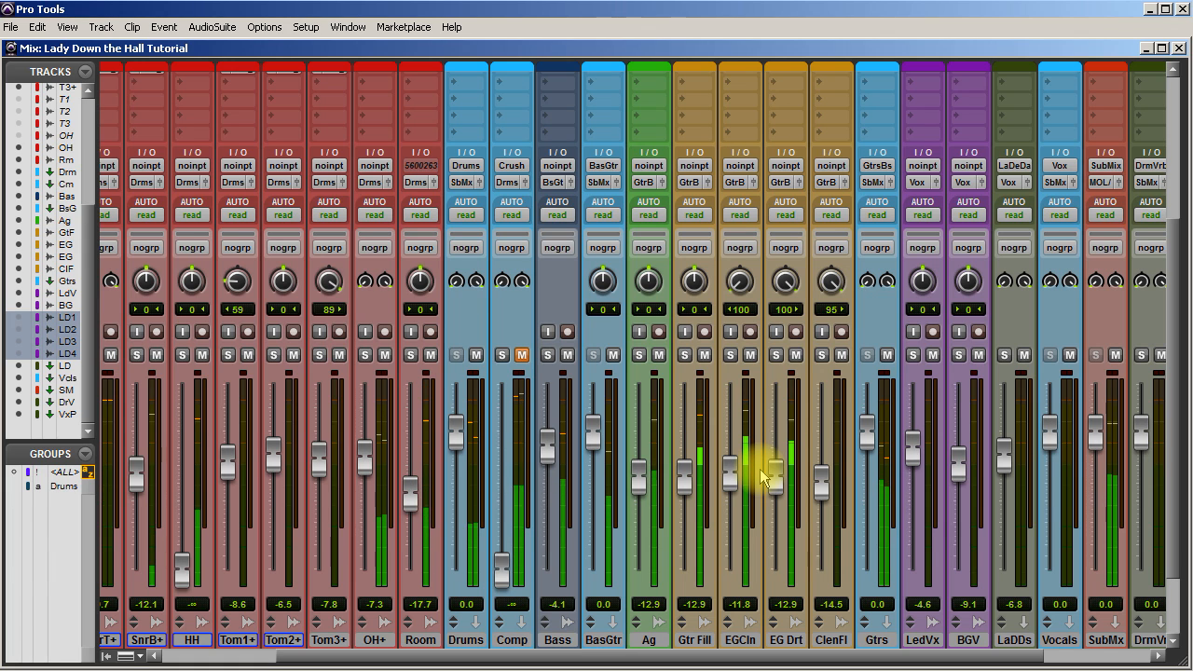
scroll(1065, 289, "up", 4)
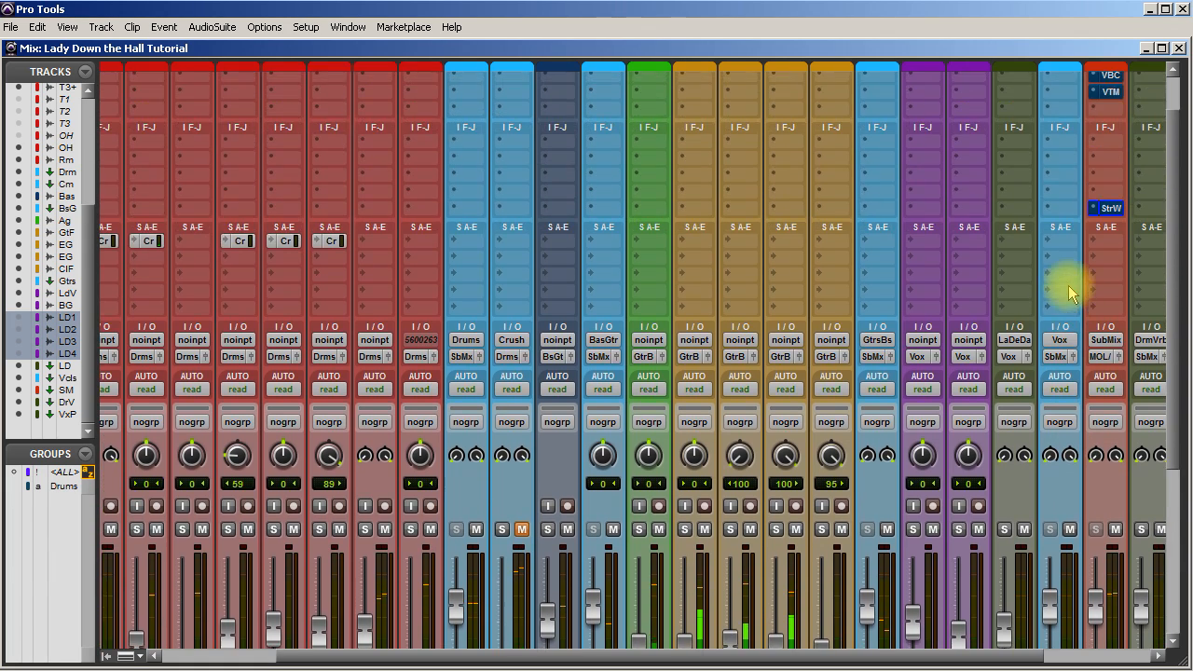
left_click(1119, 210)
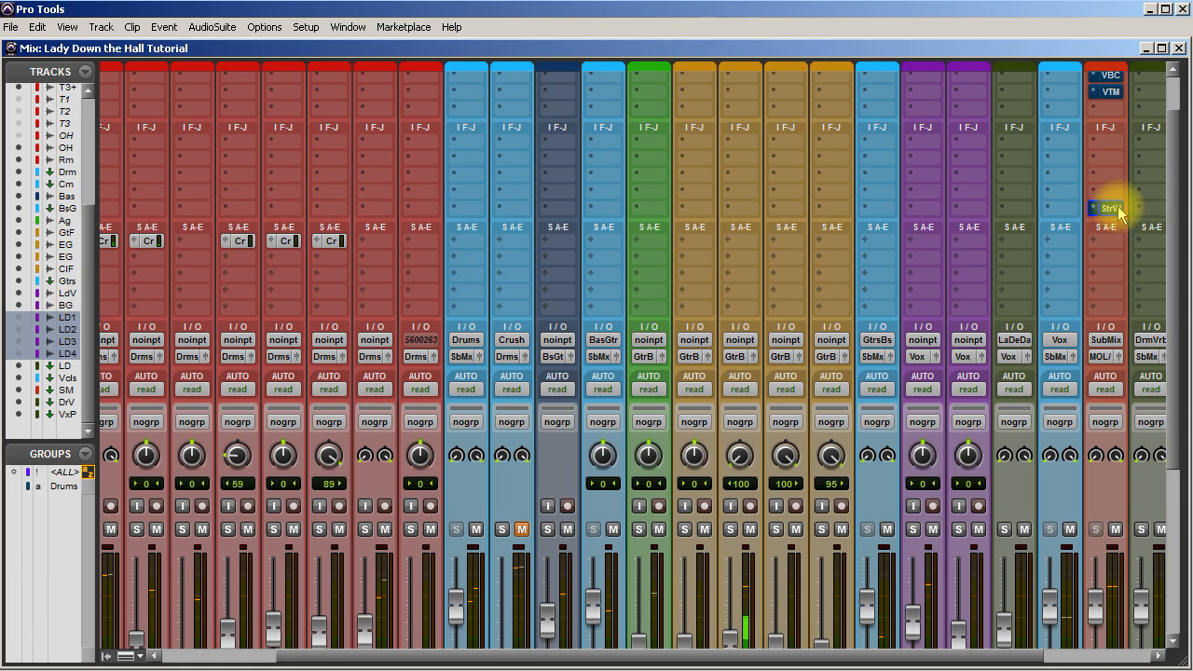
Set SnrT+ to -12.3 dB, SnrB+ to -14.2 dB, FtKck+ to -6.5 dB and EGCln to -12.9 dB.
left_click_drag(736, 653, 594, 652)
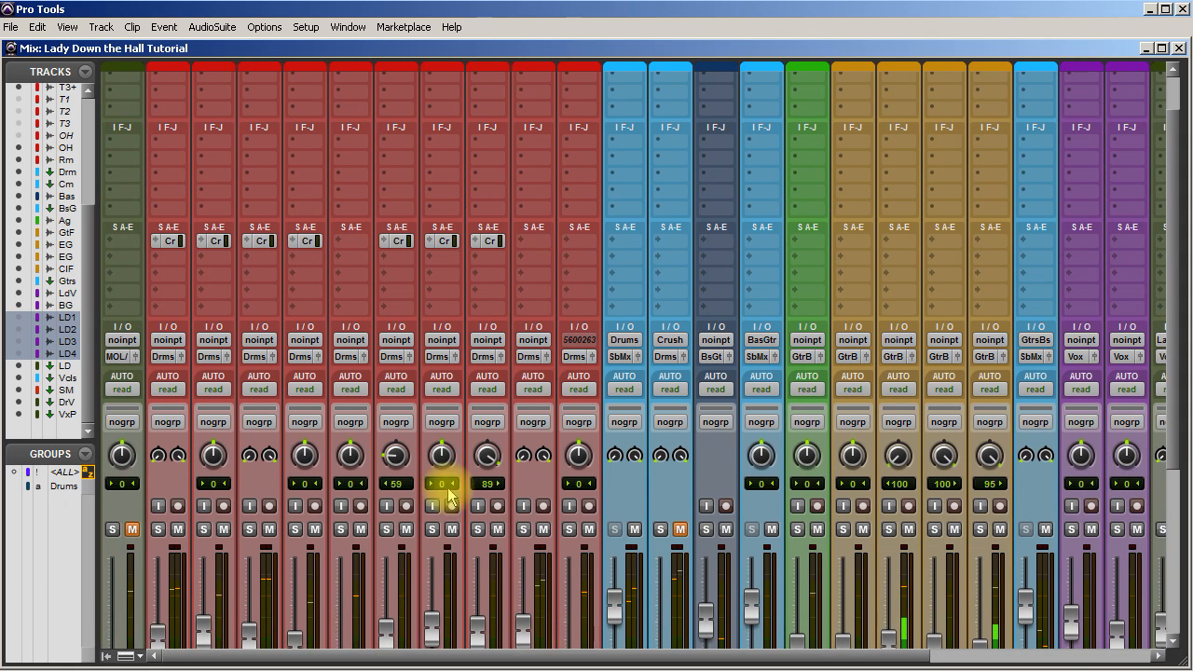
scroll(450, 497, "down", 5)
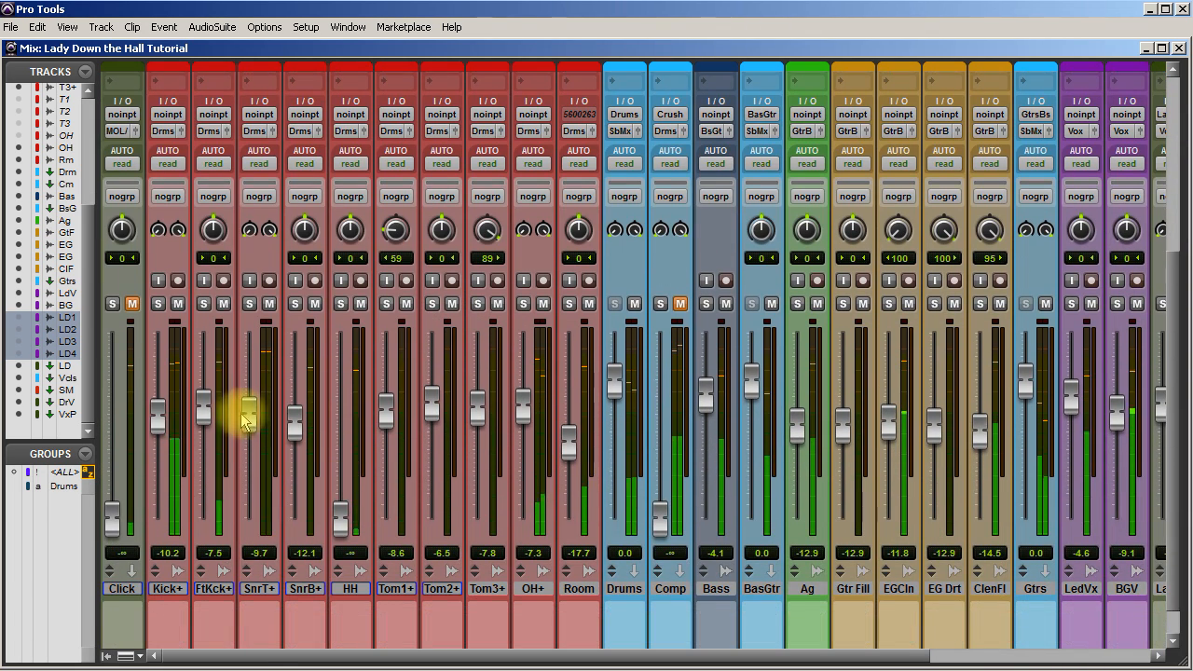
mouse_move(244, 417)
left_mouse_down()
mouse_move(295, 436)
mouse_move(252, 434)
left_mouse_up()
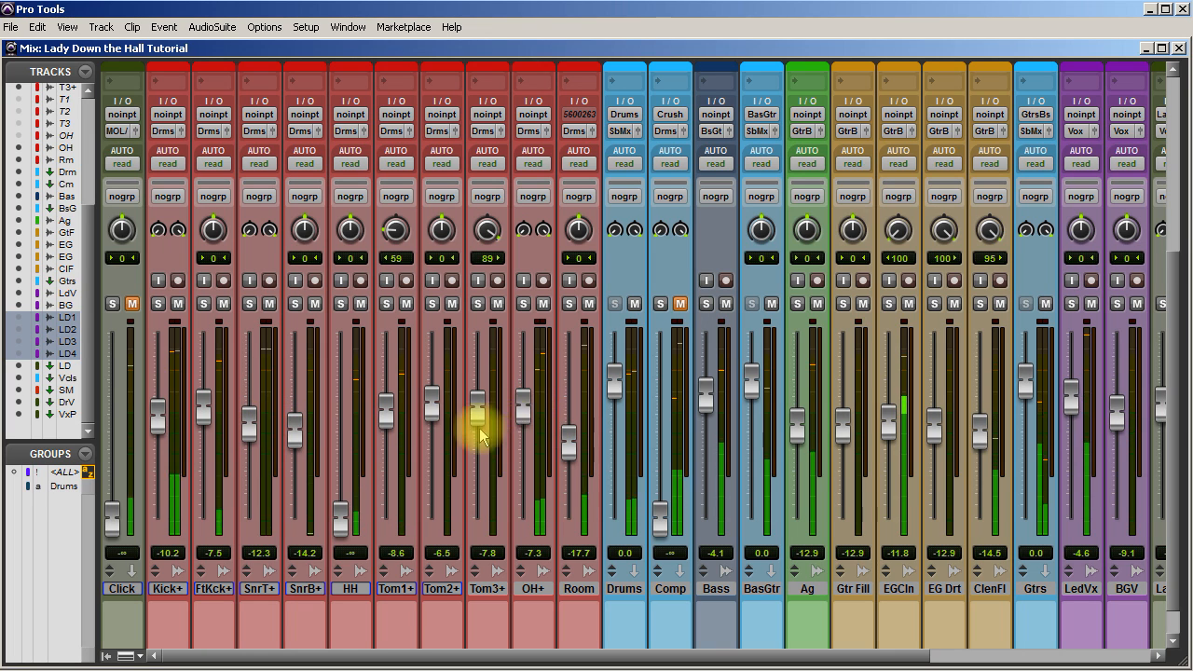
left_click_drag(198, 427, 203, 421)
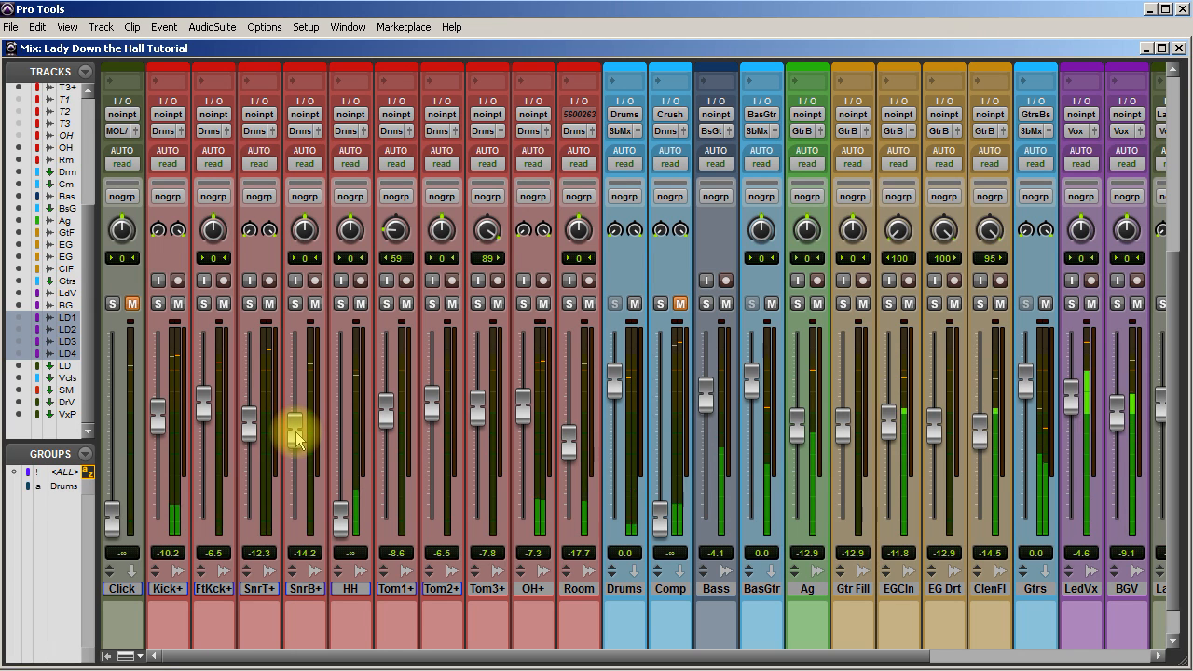
left_click_drag(890, 433, 882, 442)
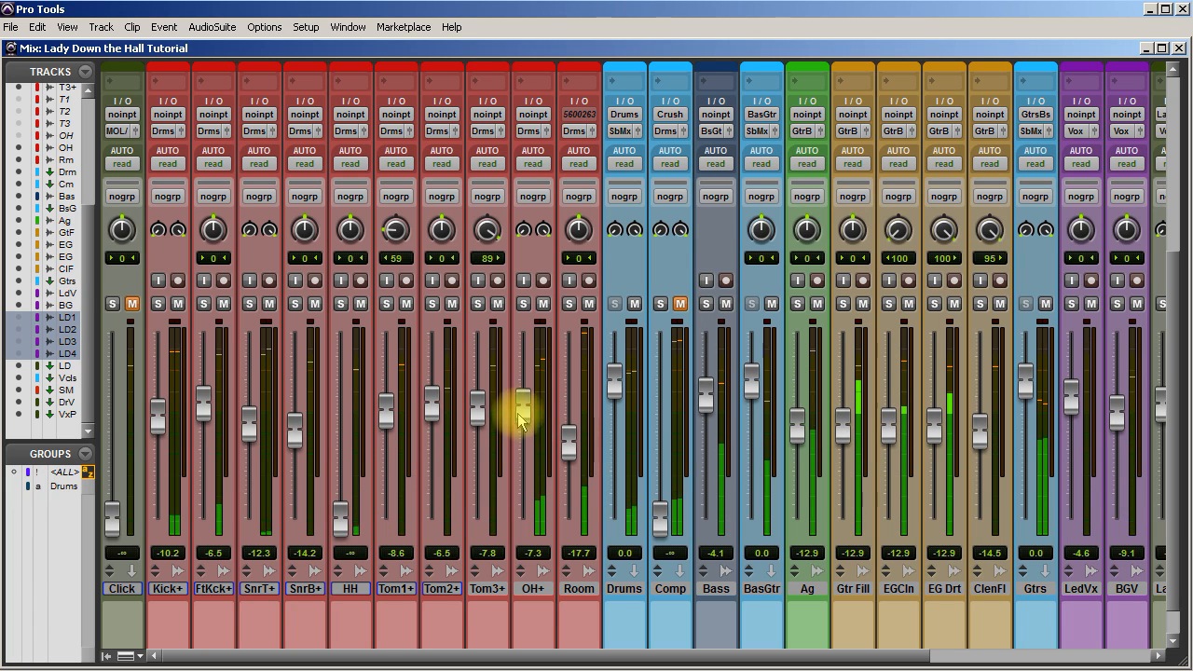
Lower the tom faders, setting Tom1+ to -9.7 dB, Tom2+ to -9.4 dB and Tom3+ to -11.0 dB.
left_click_drag(479, 413, 385, 429)
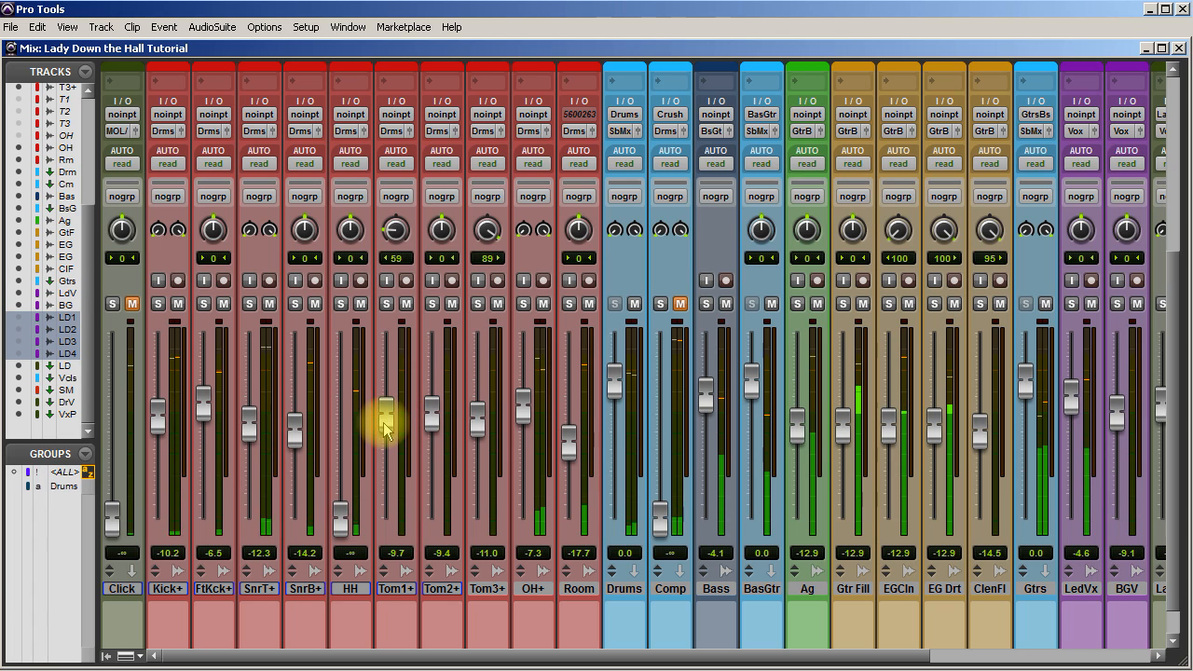
left_click(570, 303)
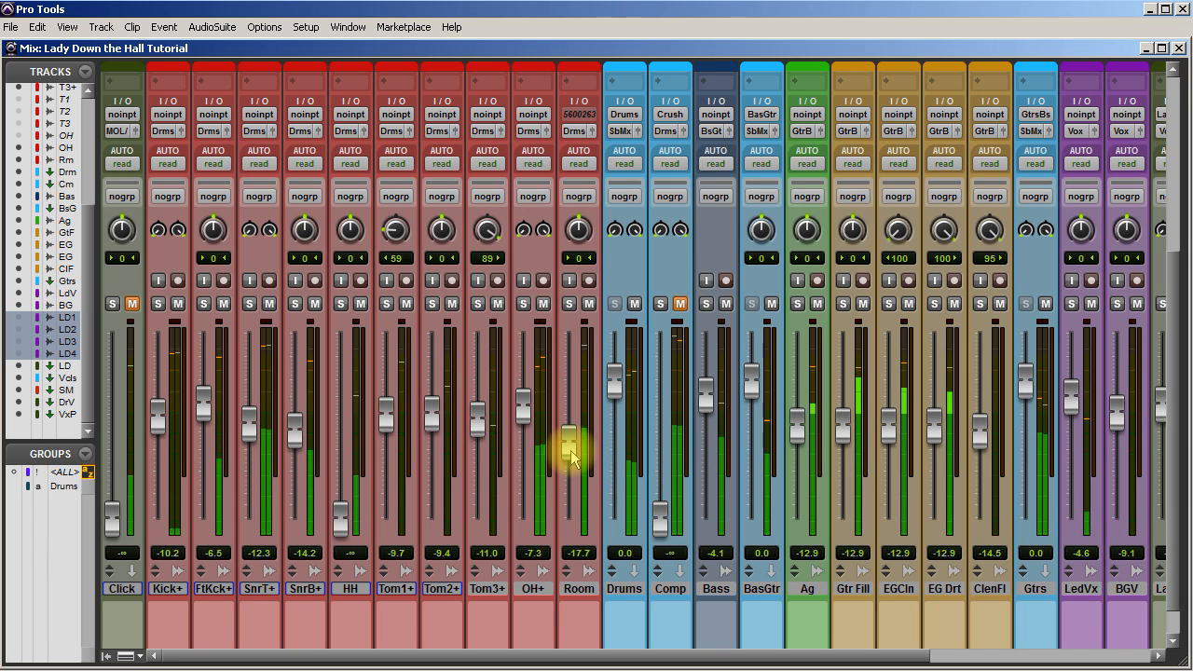
Review the inserts, sends, panning and fader levels of all tracks across the mix during and after playback.
left_click_drag(687, 652, 927, 660)
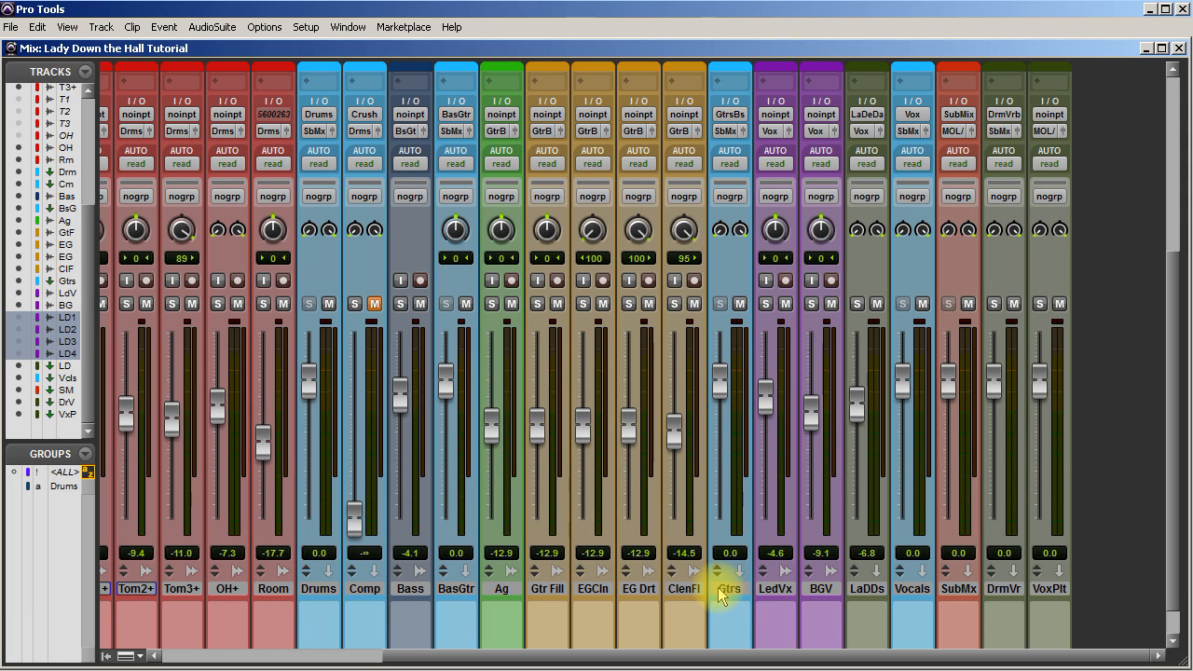
scroll(580, 434, "up", 5)
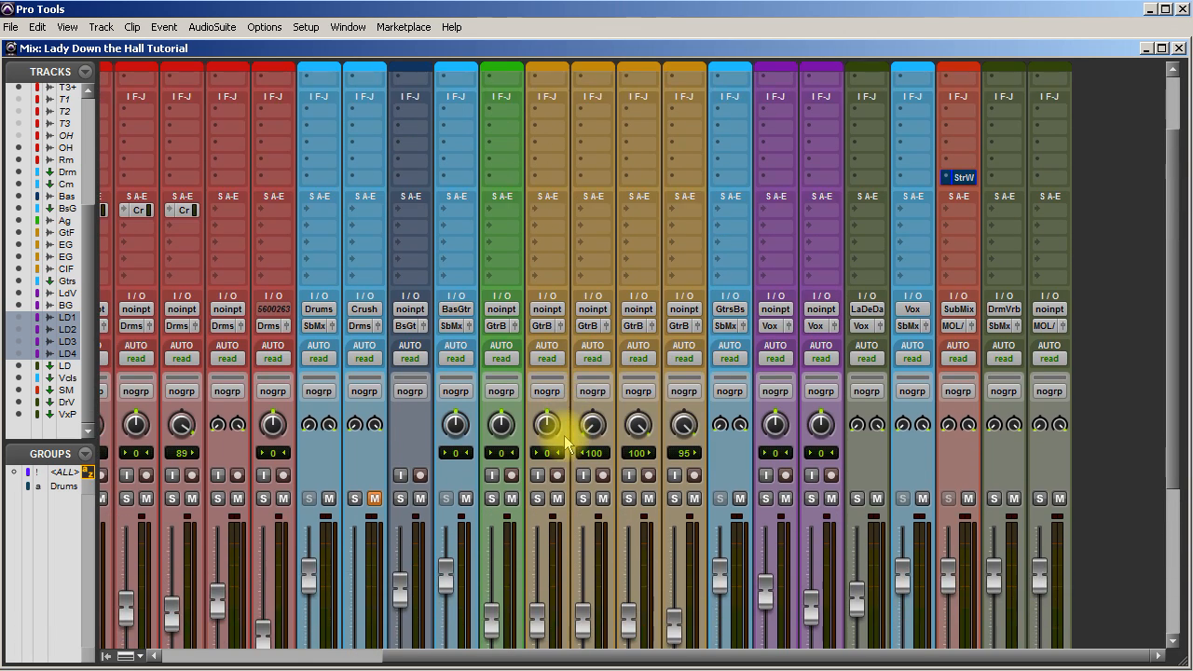
scroll(564, 438, "down", 5)
scroll(564, 435, "down", 3)
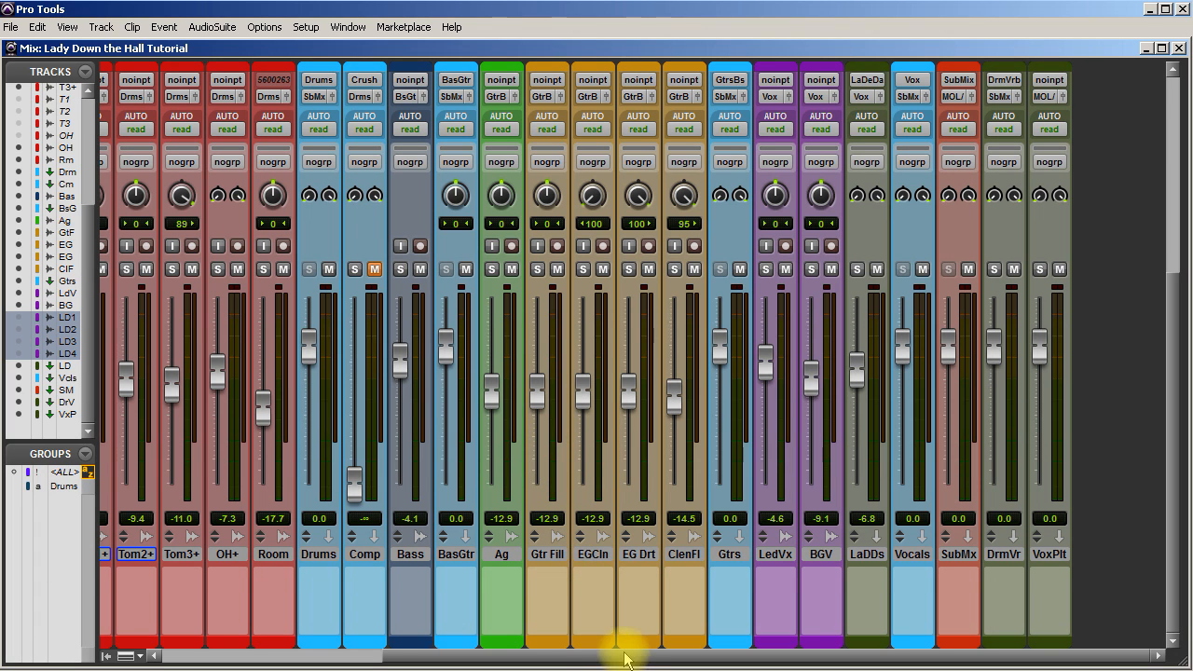
left_click_drag(624, 658, 307, 644)
scroll(493, 546, "up", 11)
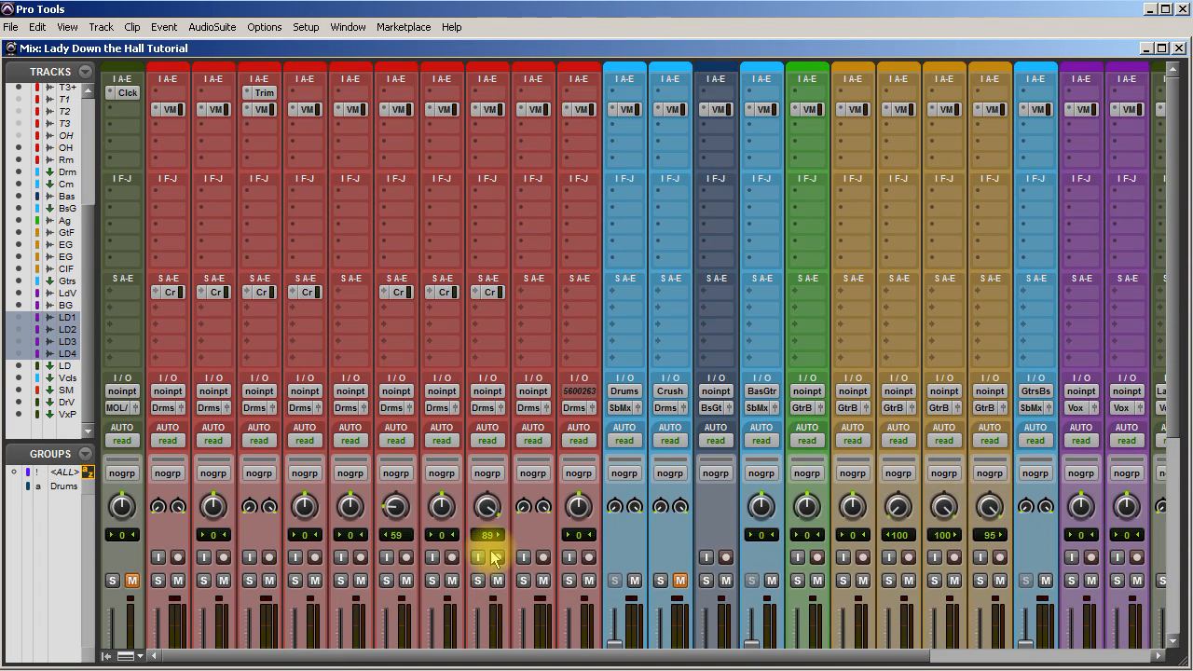
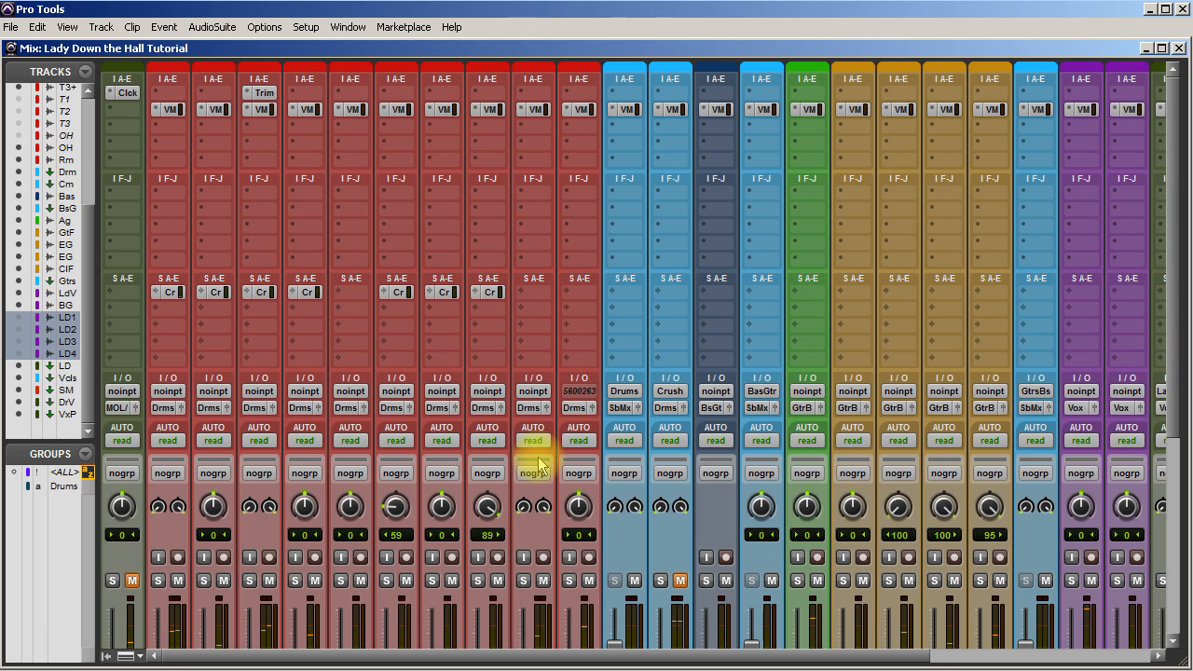
scroll(558, 461, "down", 5)
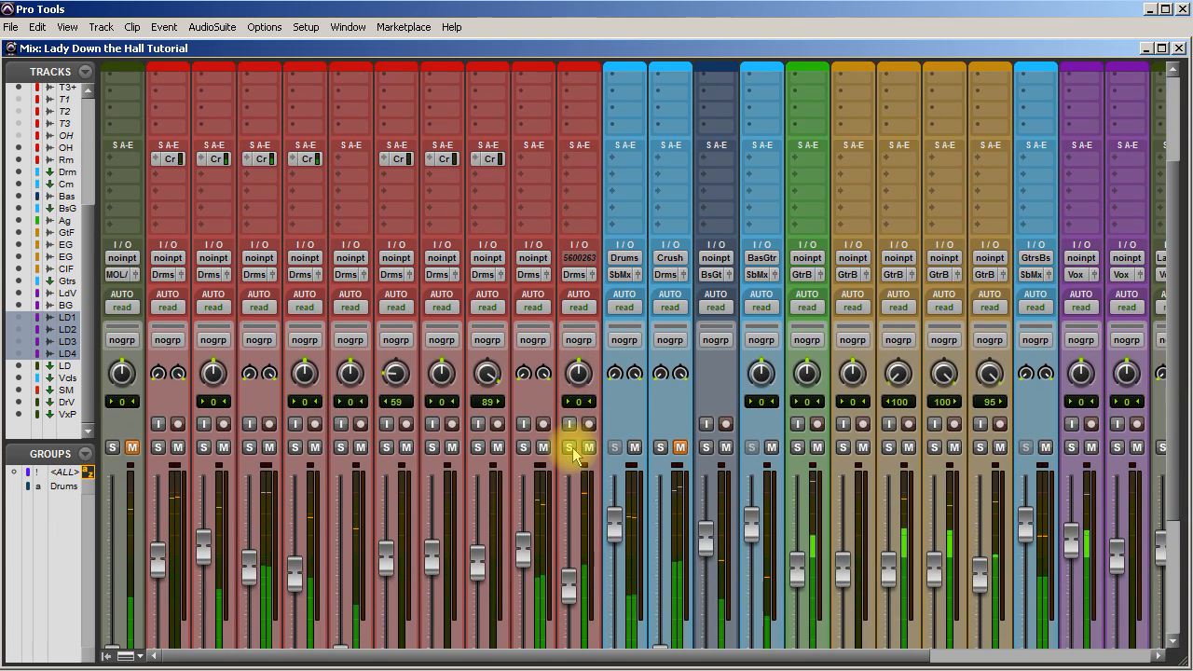
scroll(573, 456, "down", 2)
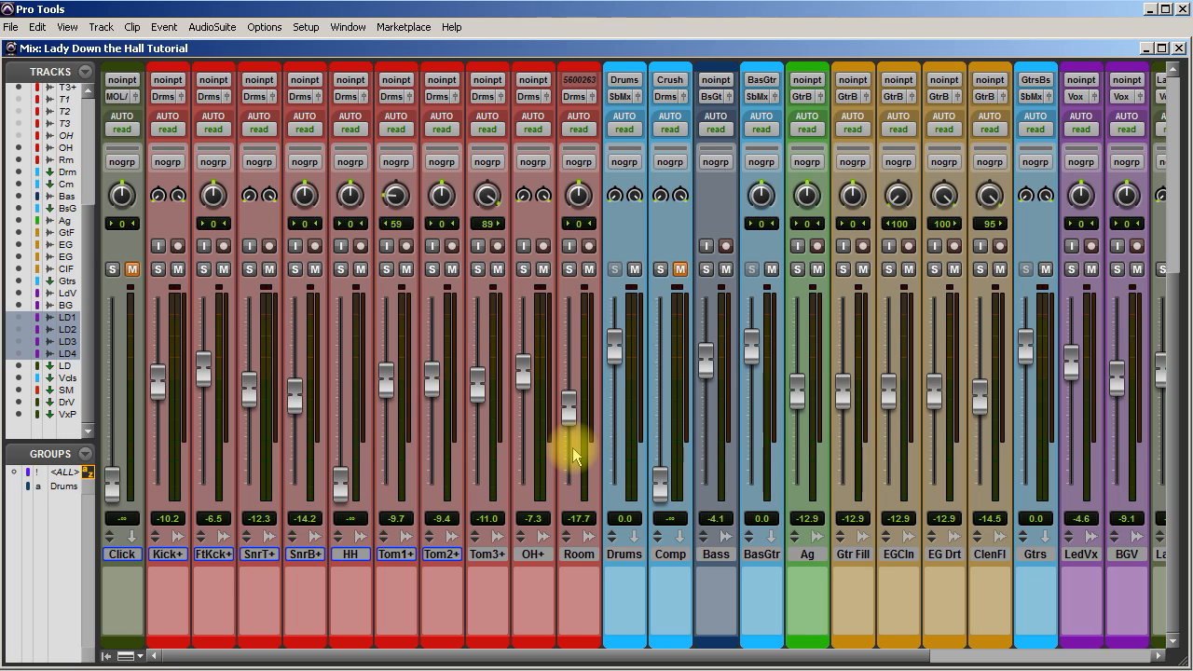
scroll(611, 453, "up", 3)
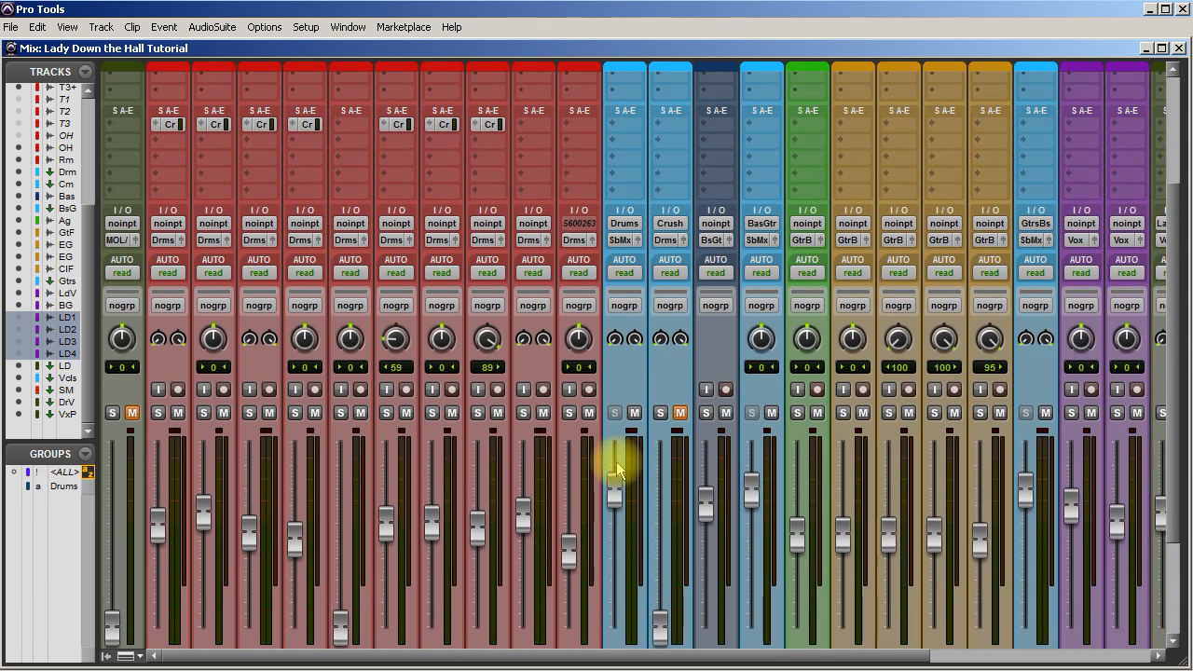
scroll(616, 461, "up", 3)
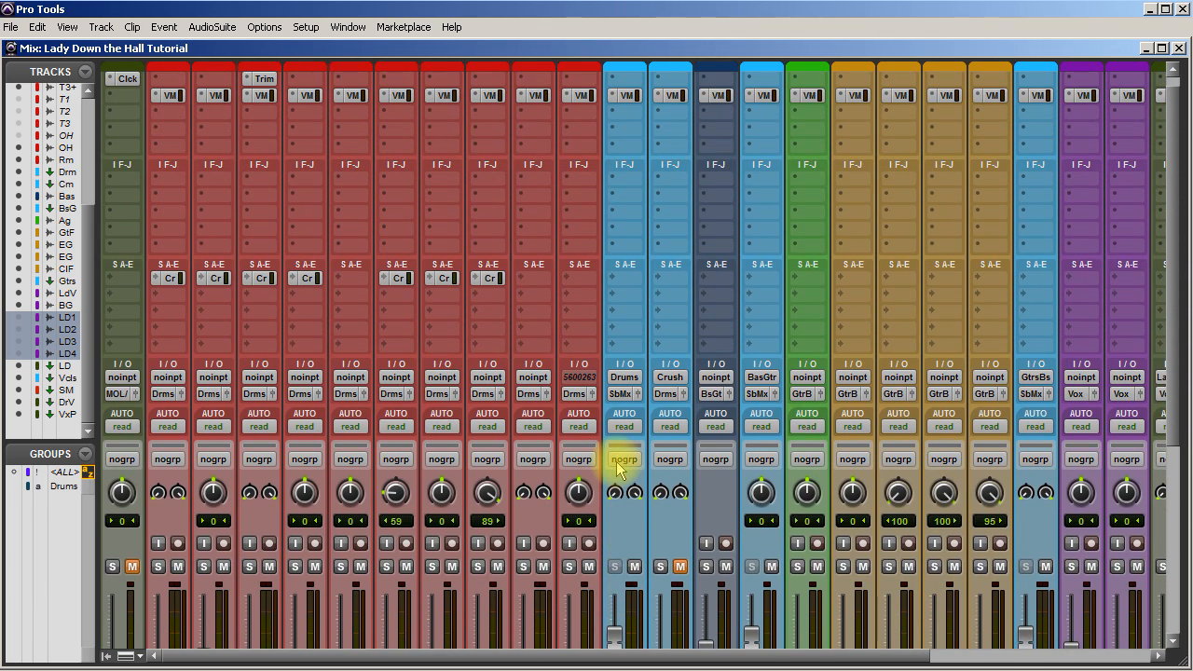
scroll(575, 466, "down", 5)
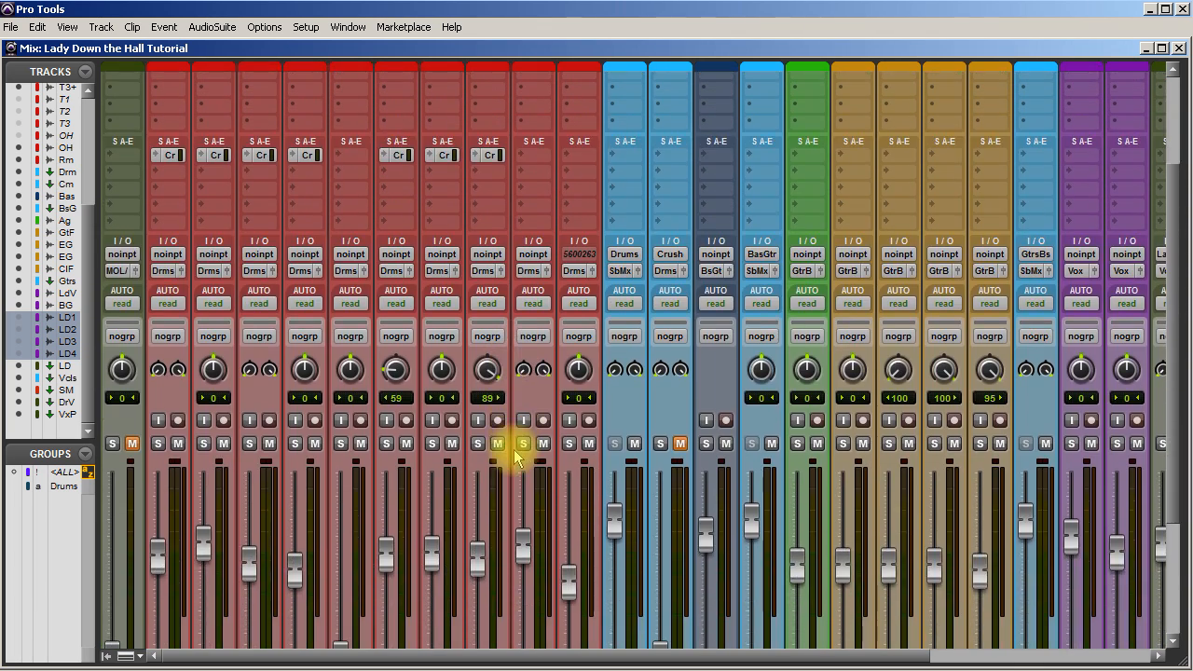
scroll(516, 456, "down", 1)
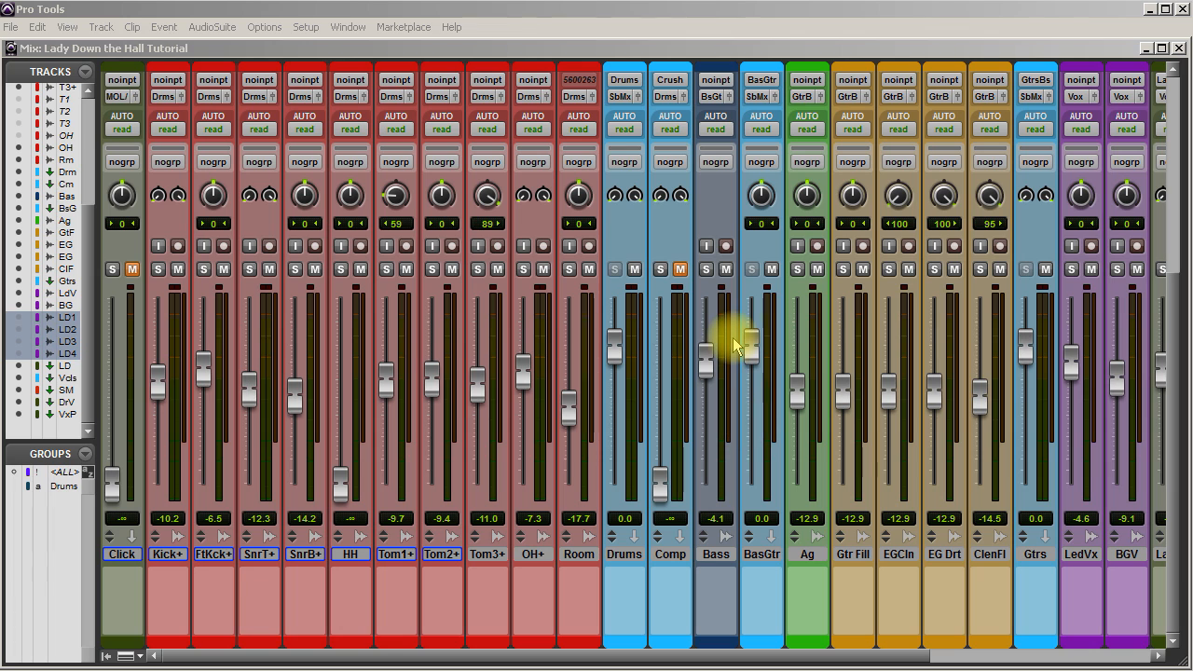
Switch to the Edit window and place the cursor near bar 65 on Lead Vox, with the whole clip in view.
key("ctrl+equal")
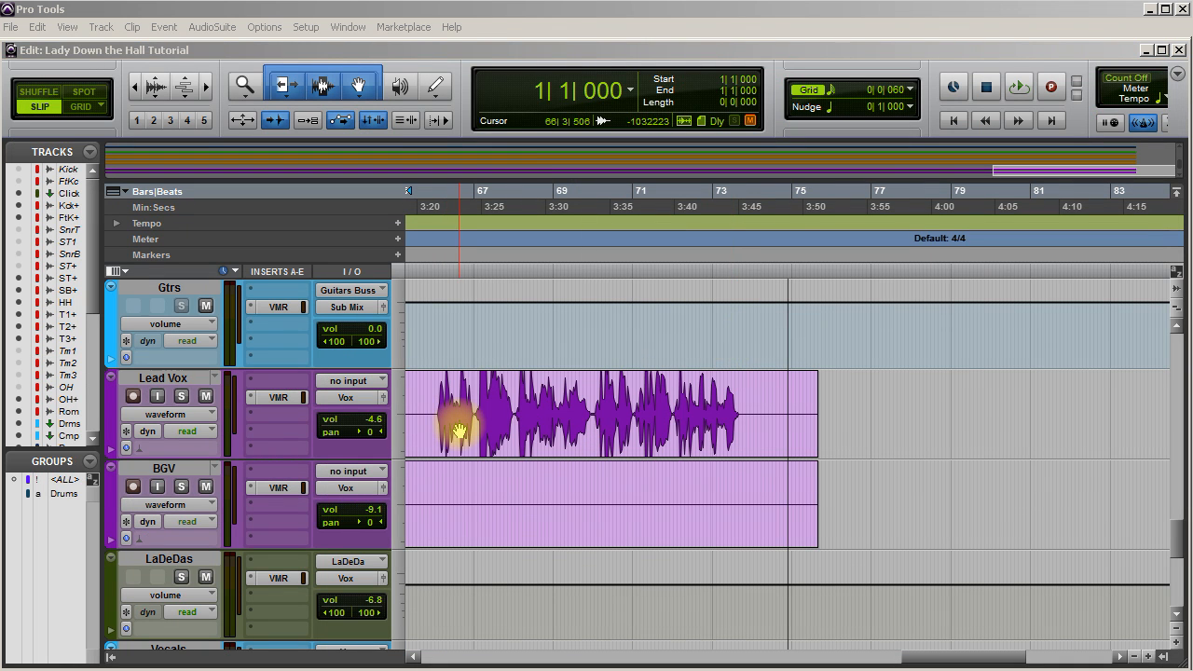
left_click(431, 399)
key("r")
key("r")
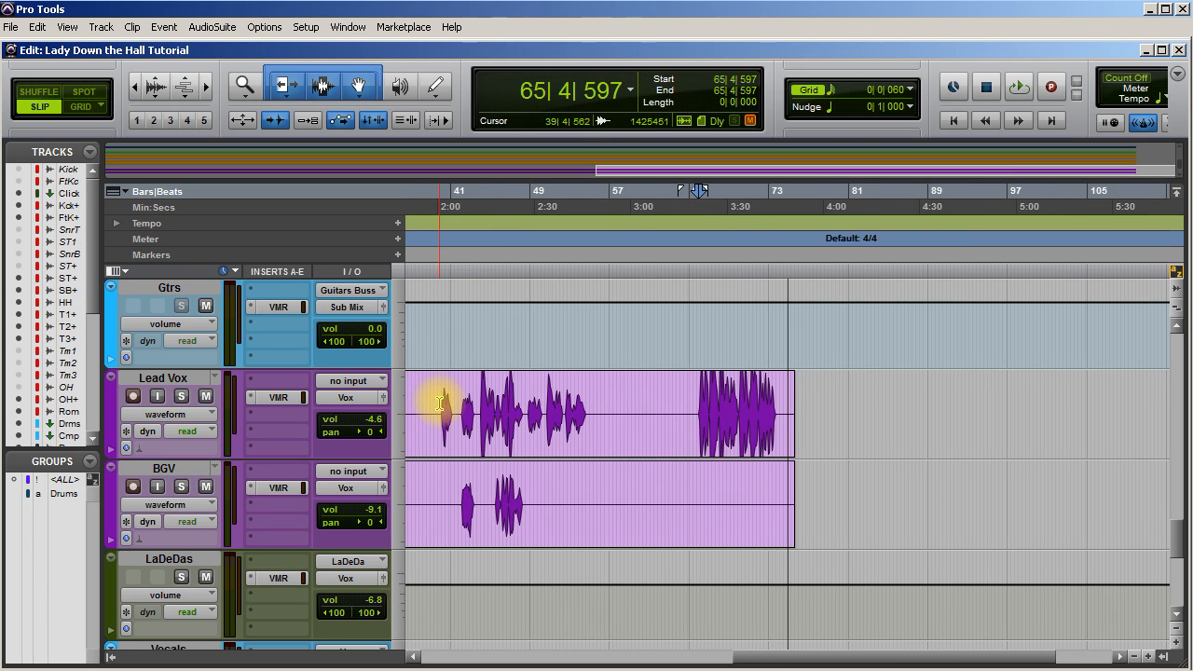
key("r")
key("r")
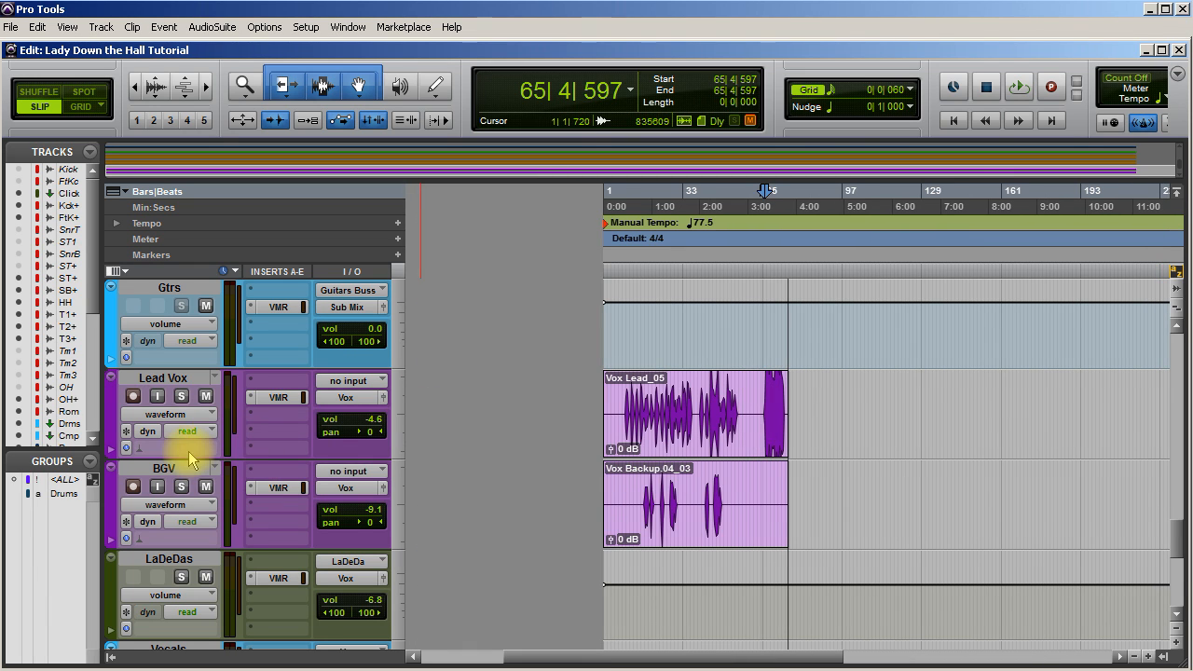
Enlarge the Lead Vox track height so its waveform fills most of the Edit window.
left_click_drag(165, 458, 157, 656)
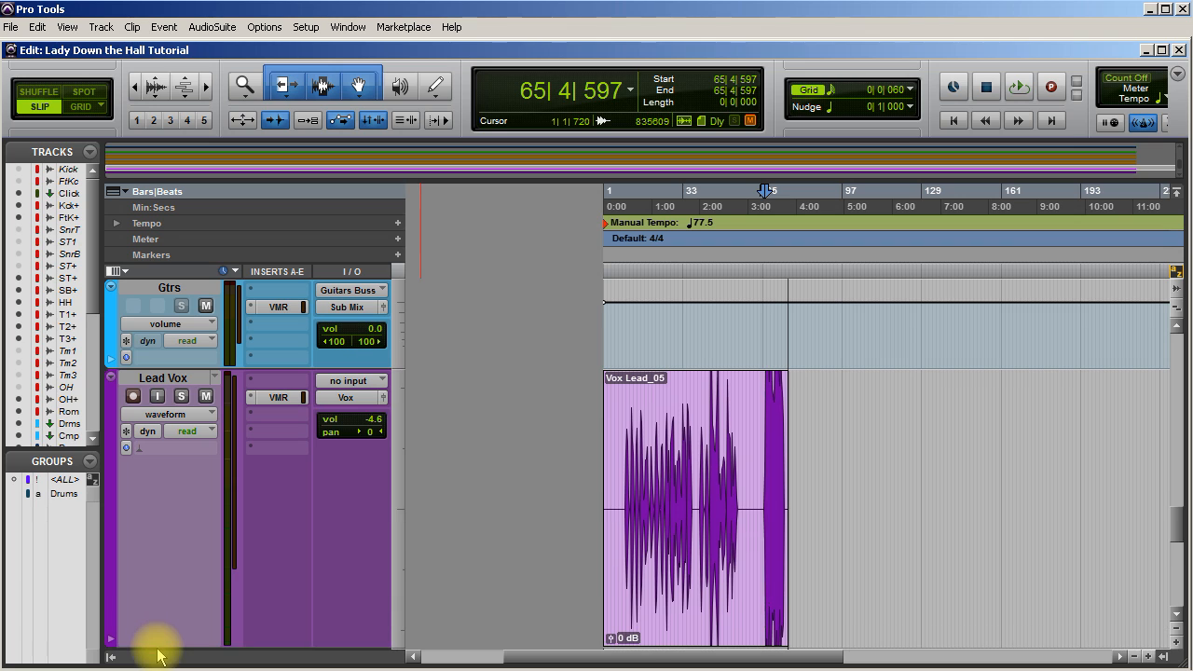
mouse_move(208, 370)
left_mouse_down()
mouse_move(219, 315)
mouse_move(226, 379)
left_mouse_up()
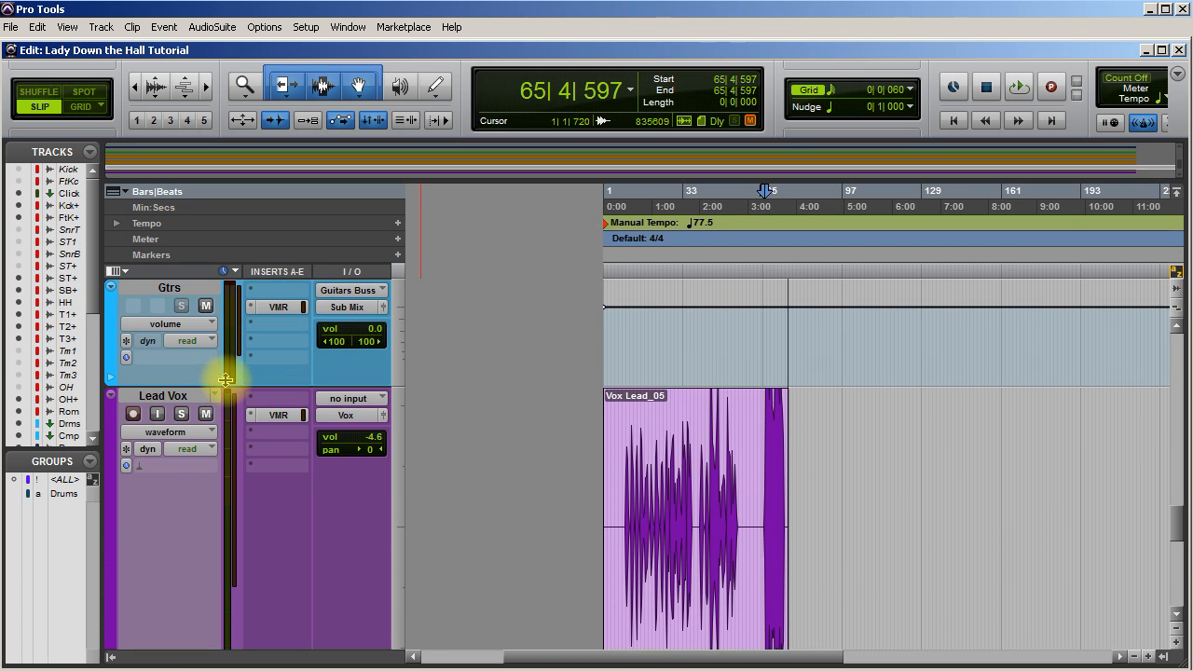
scroll(333, 398, "down", 5)
scroll(338, 396, "up", 5)
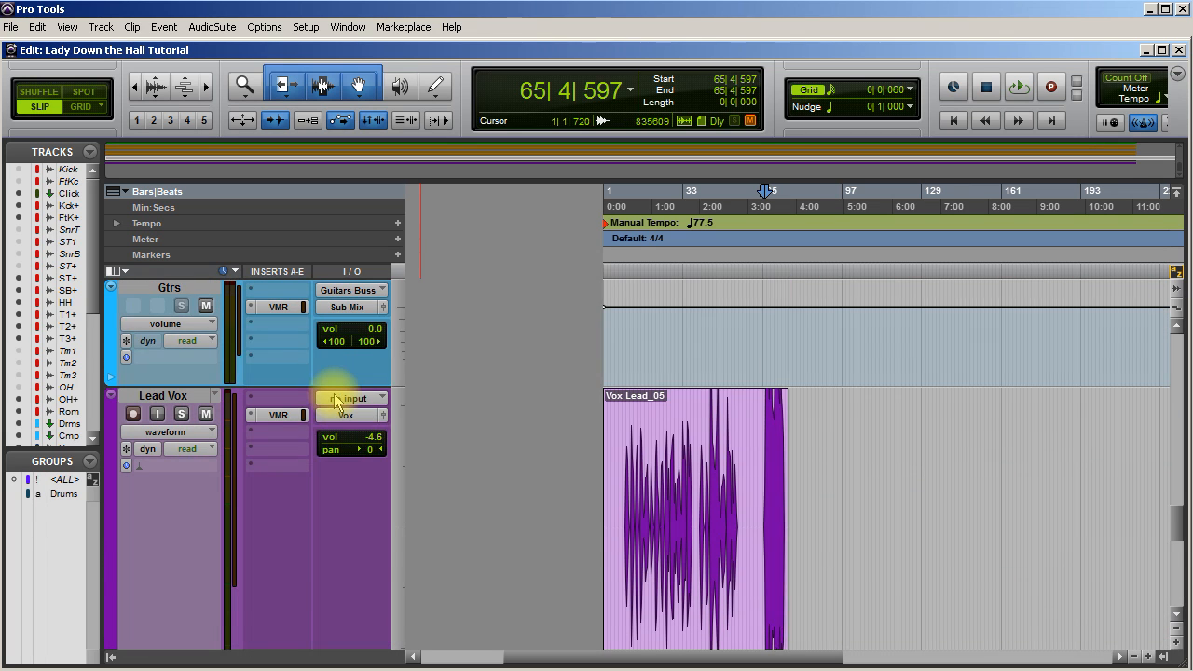
scroll(338, 399, "down", 1)
left_click_drag(267, 557, 267, 634)
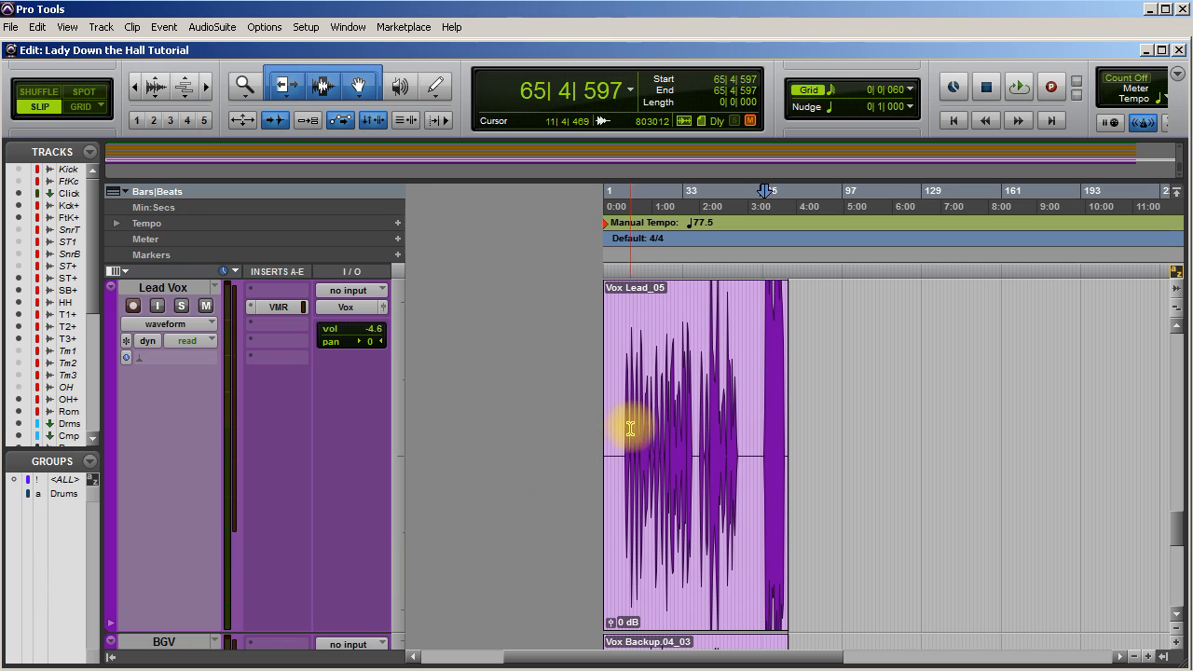
key("t")
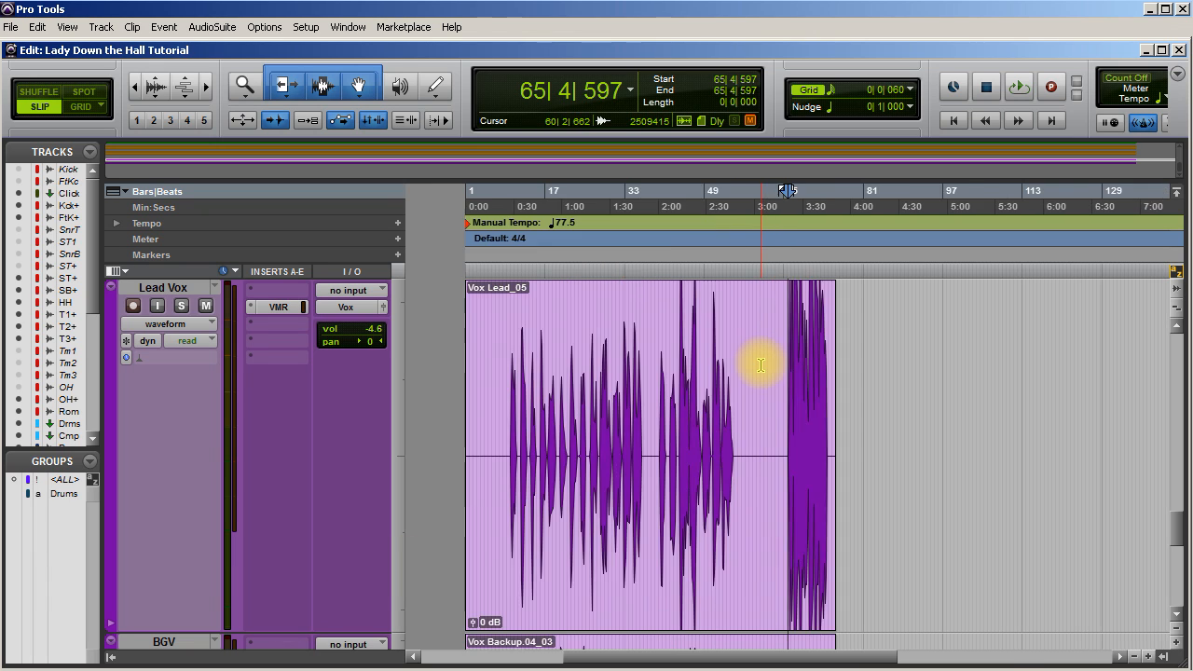
key("t")
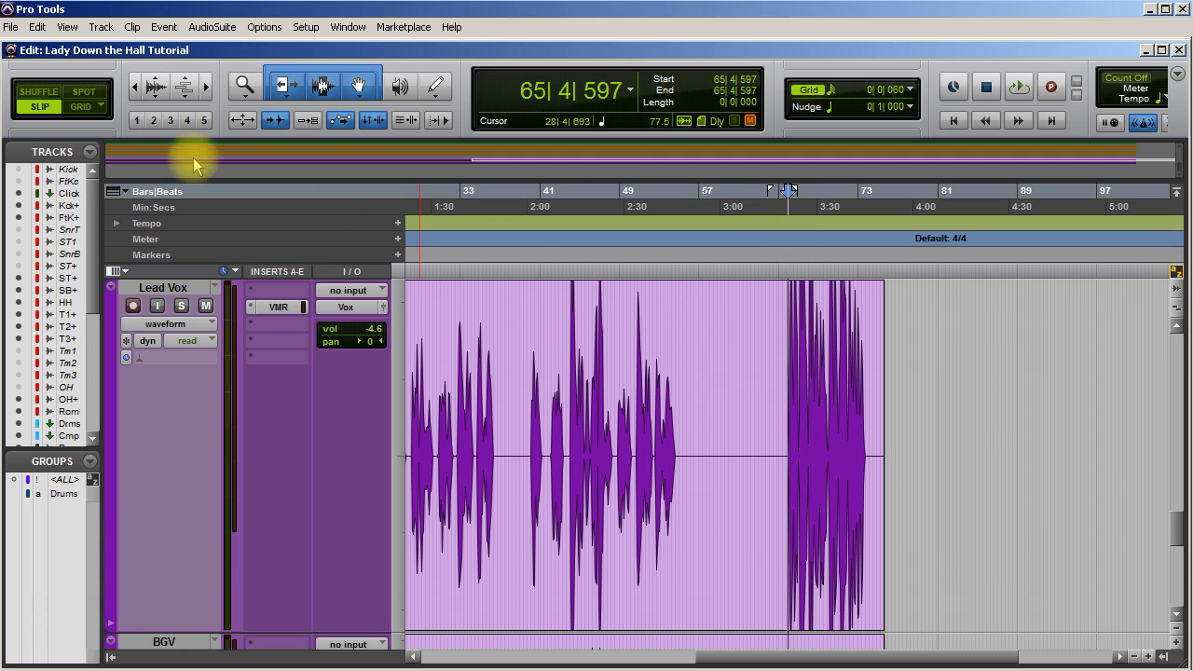
Display the Clip Gain Line on the clips.
left_click(68, 27)
mouse_move(93, 133)
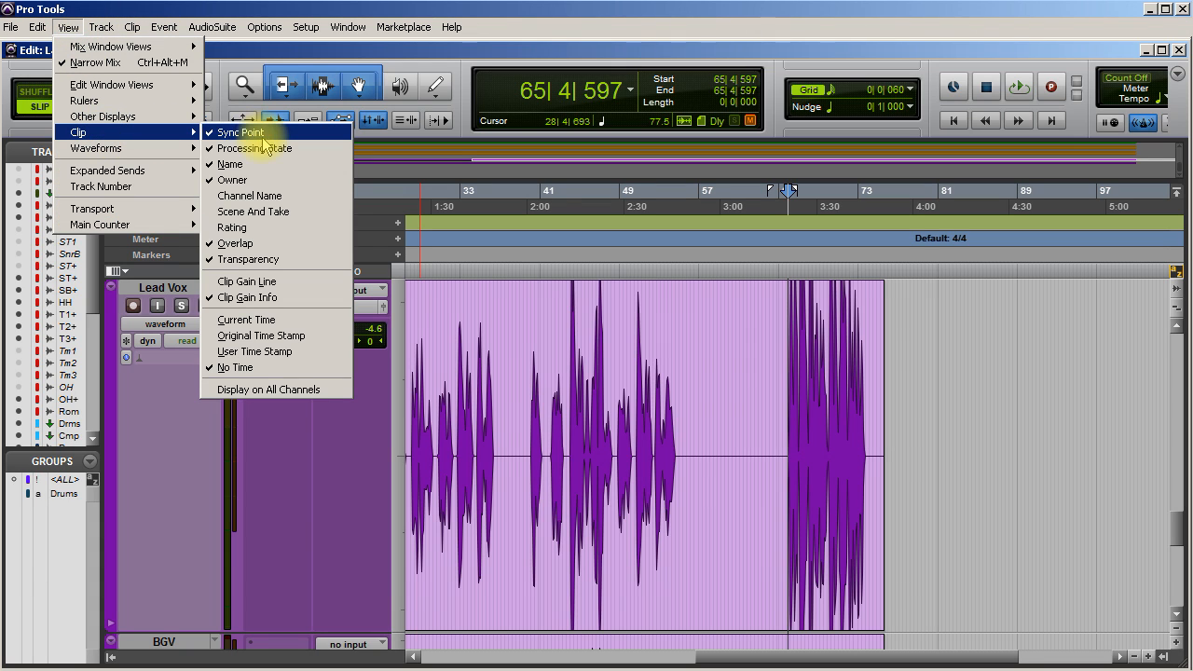
left_click(268, 284)
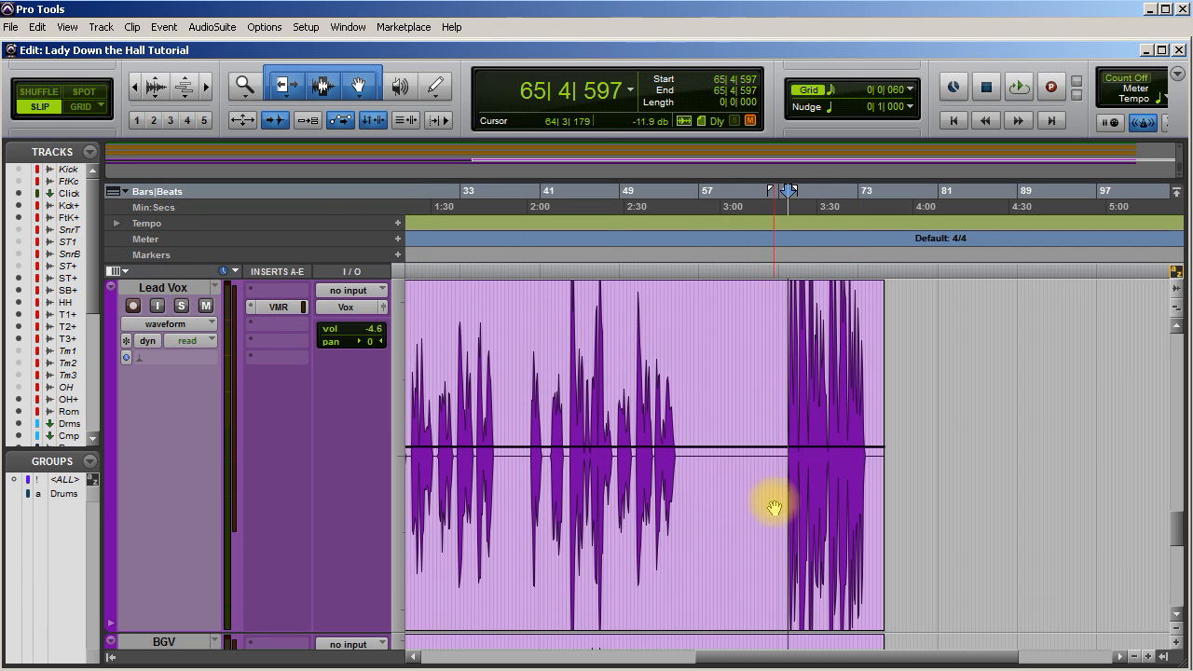
Select the entire Lead Vox clip and copy it.
left_click(690, 532)
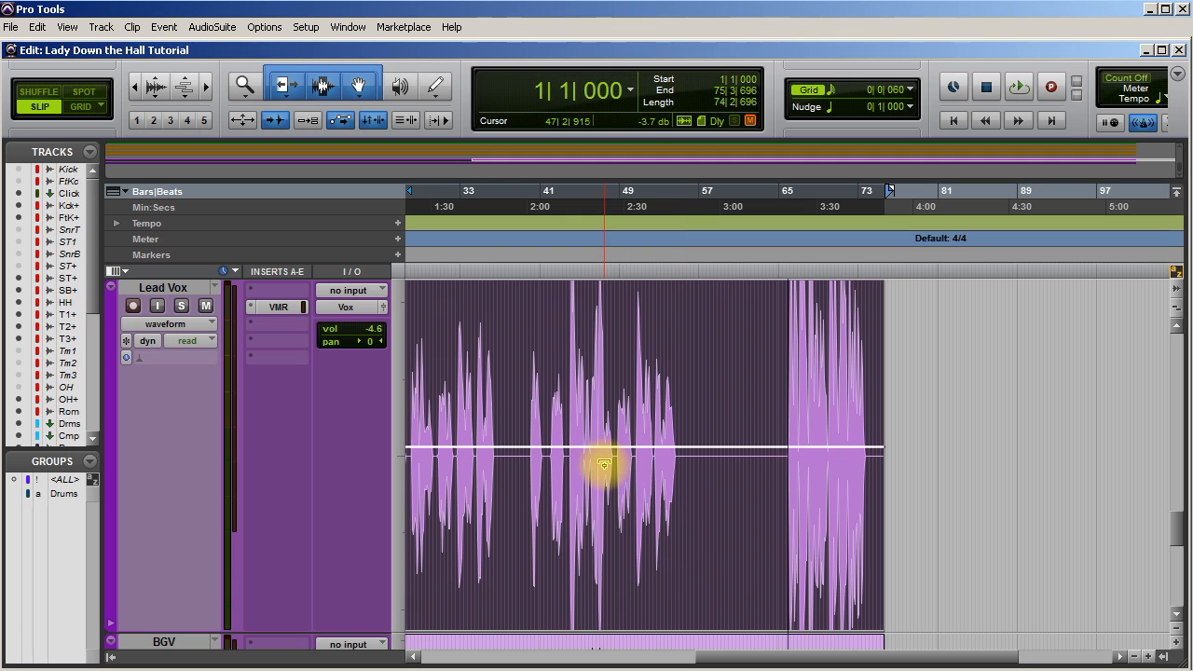
right_click(537, 391)
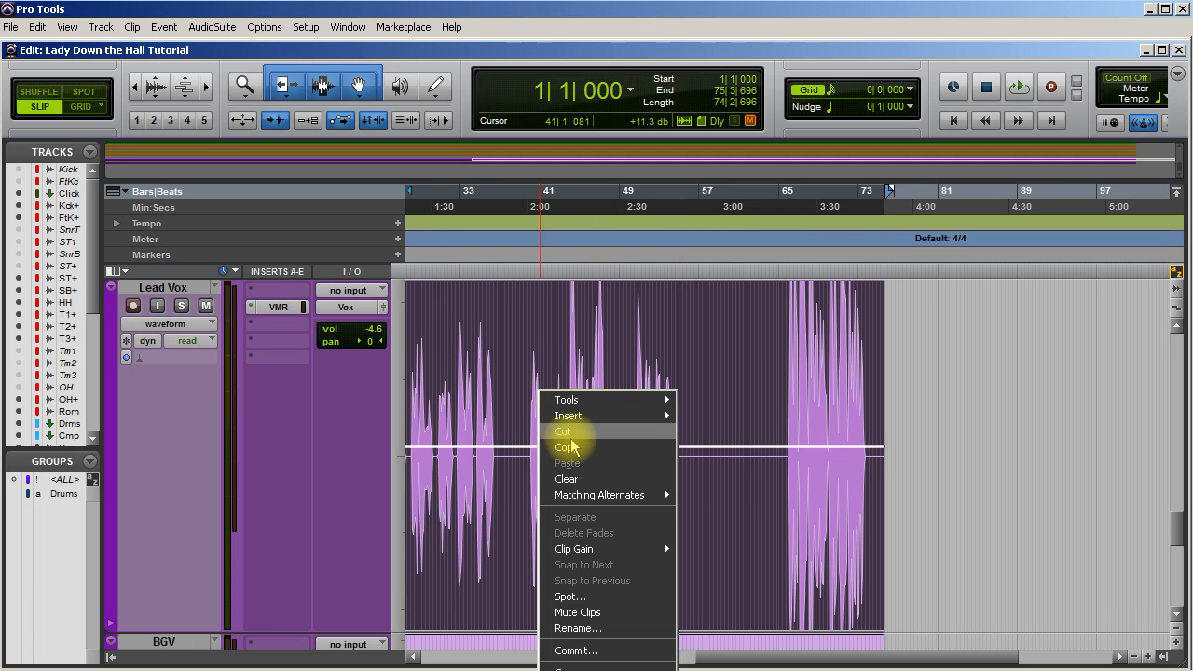
left_click(579, 449)
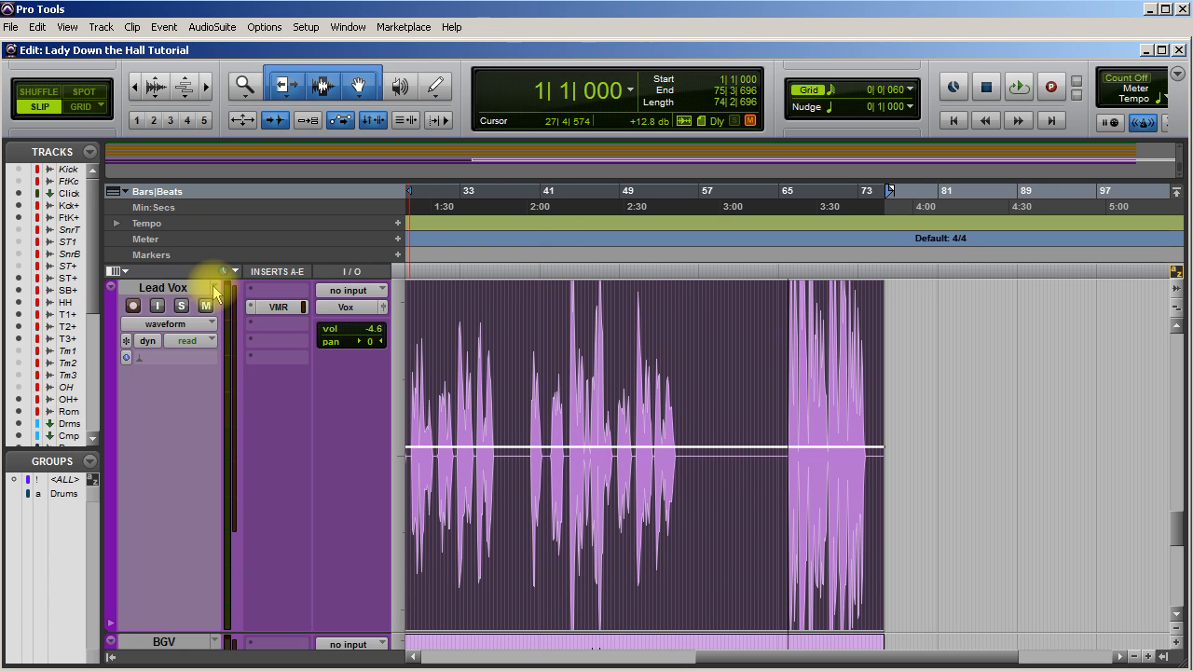
Create a new playlist named Lead Vox.Copy on the Lead Vox track.
left_click(214, 288)
left_click(238, 292)
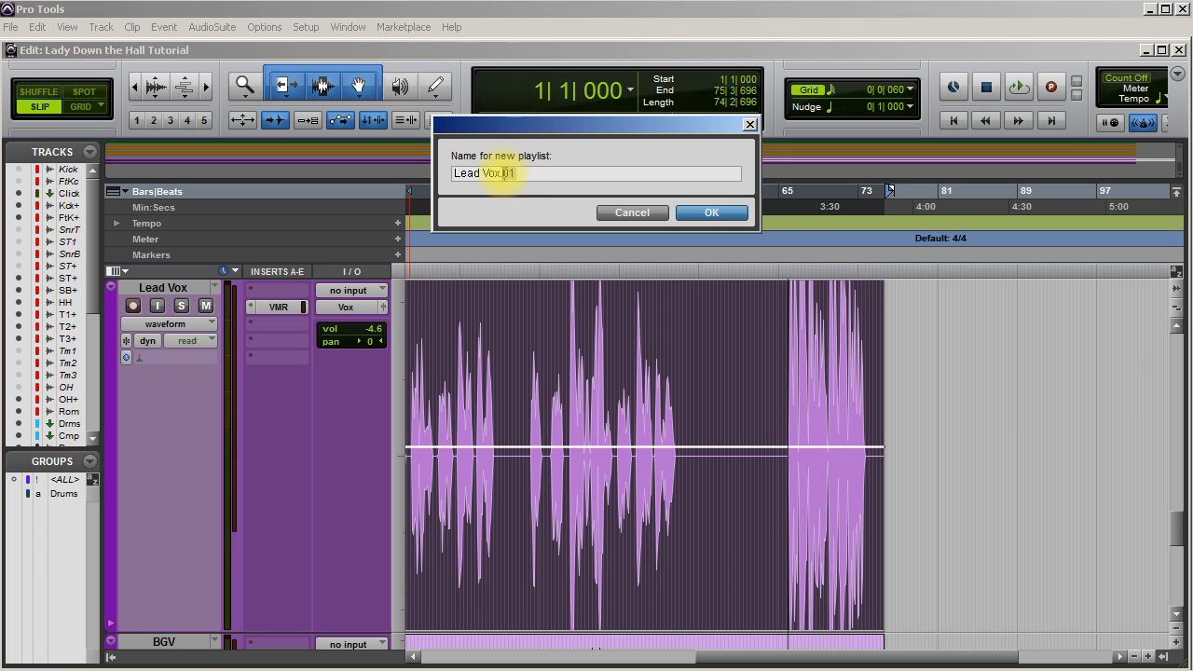
type("Lead Vox.Copy")
left_click(705, 211)
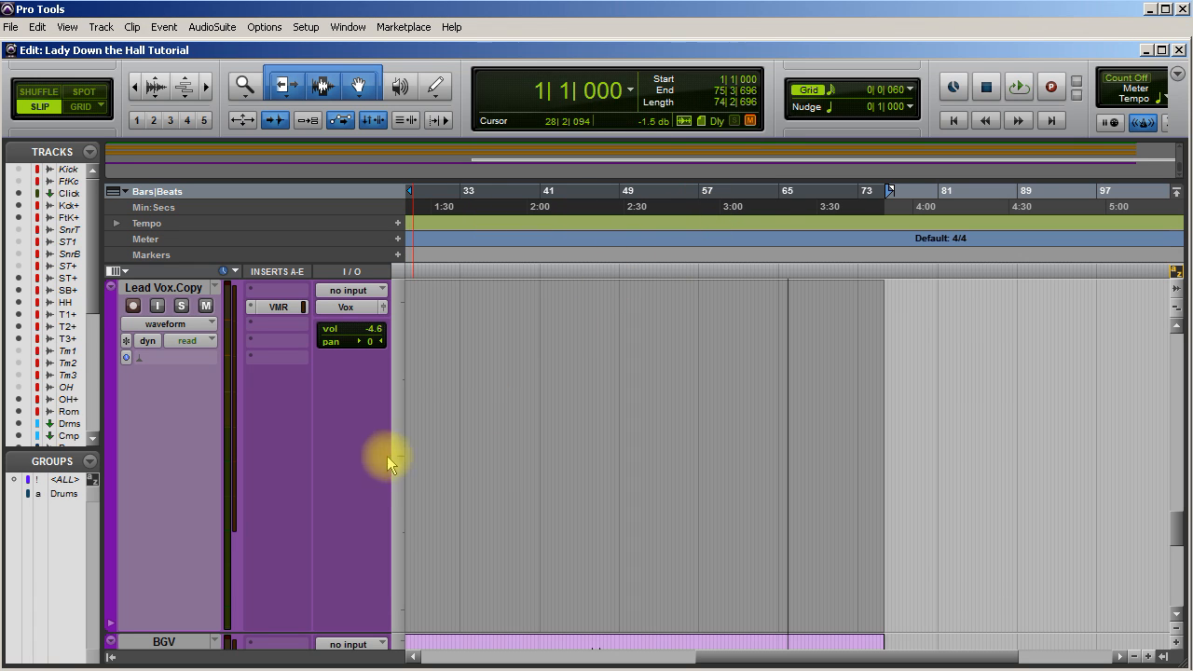
Paste the copied vocal clip into the Lead Vox.Copy playlist and move it to start at 1|1|000.
right_click(405, 416)
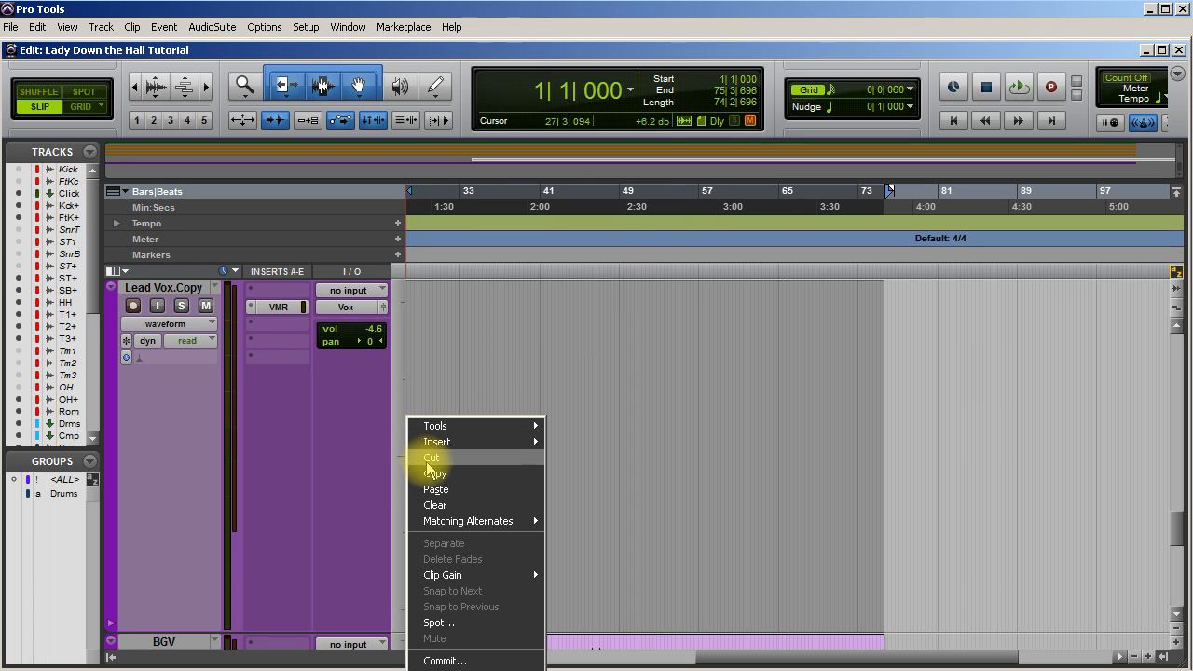
left_click(432, 488)
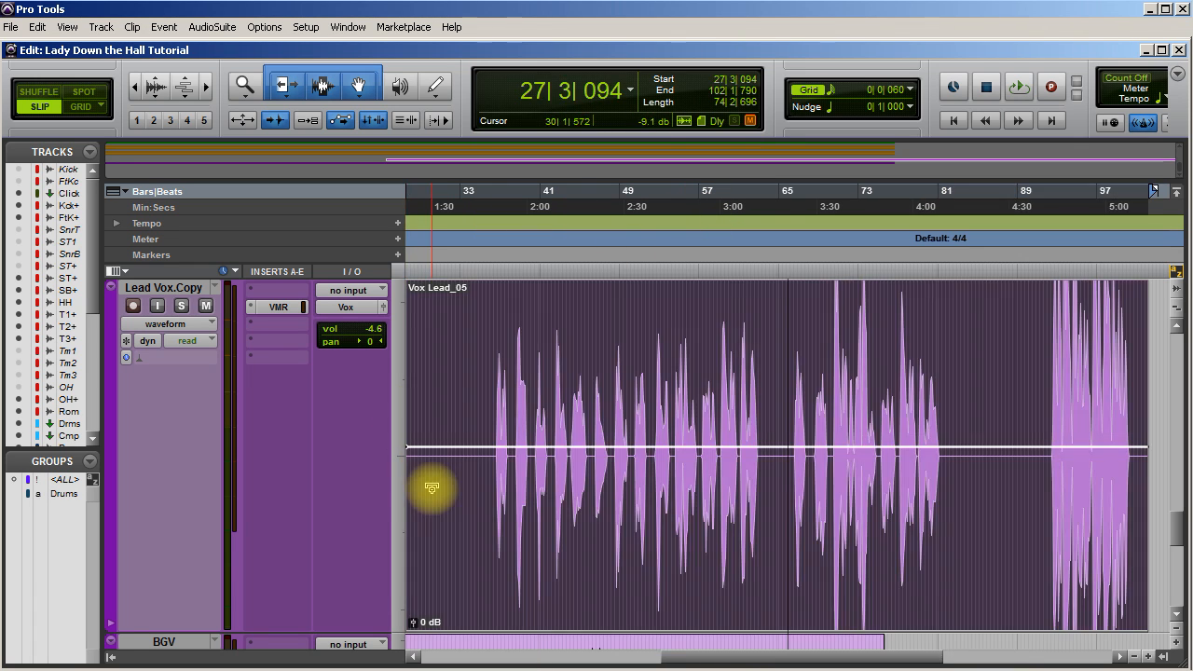
left_click(642, 529)
left_click_drag(634, 536, 536, 531)
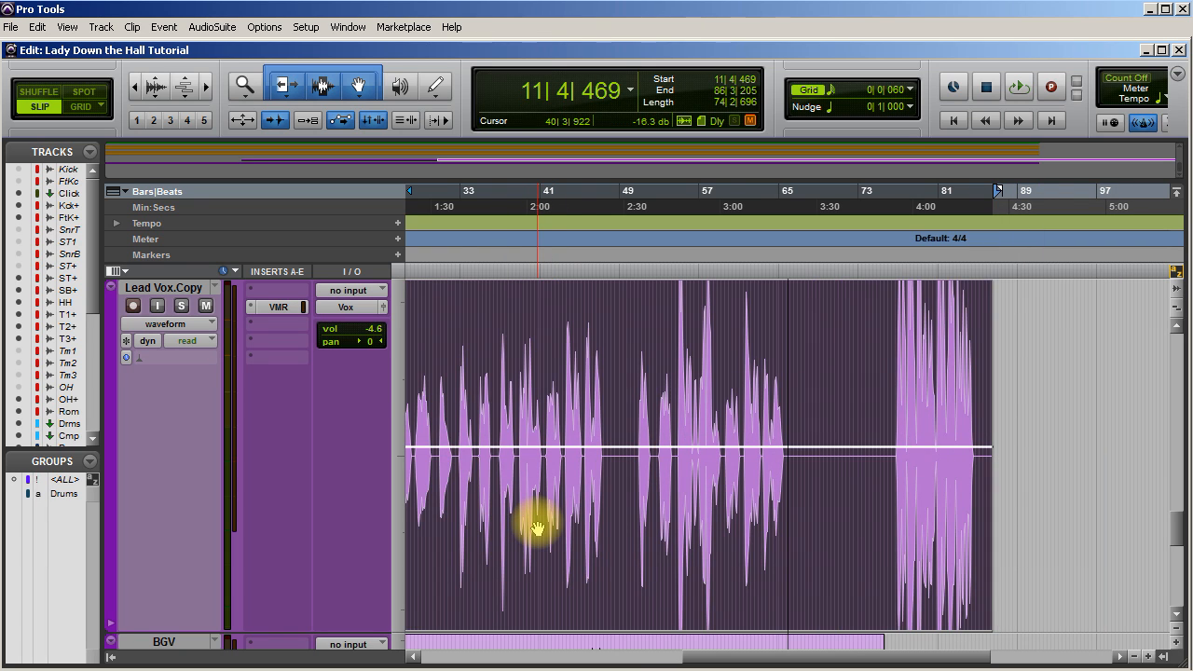
key("ctrl+[")
key("ctrl+[")
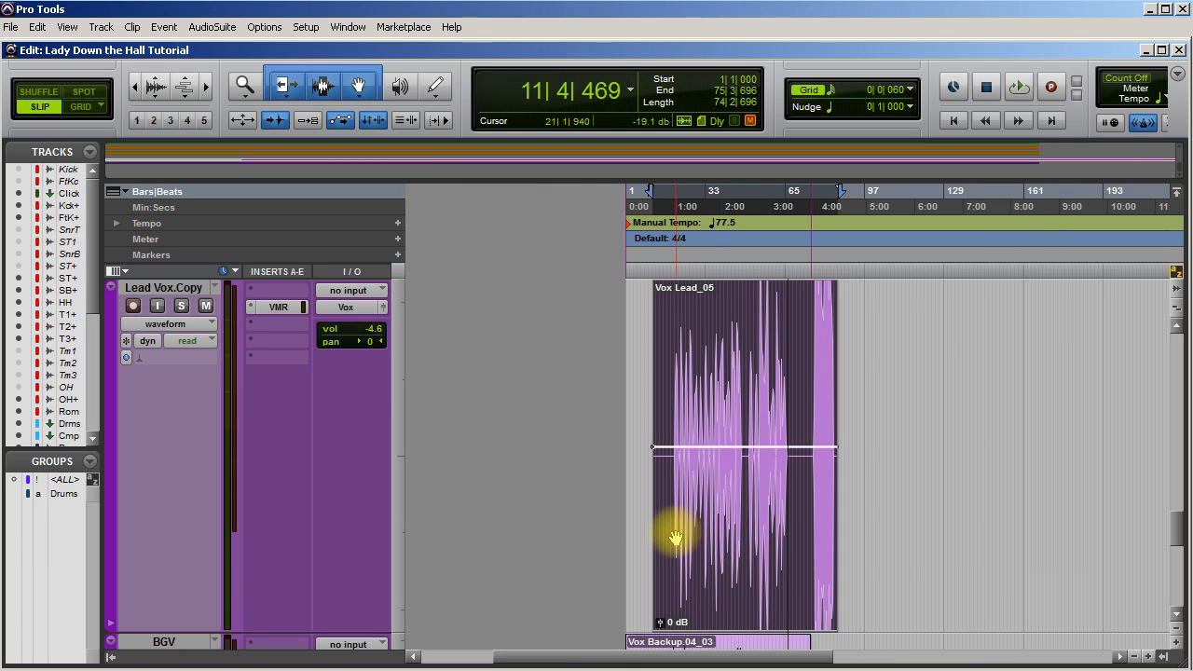
left_click_drag(675, 537, 652, 532)
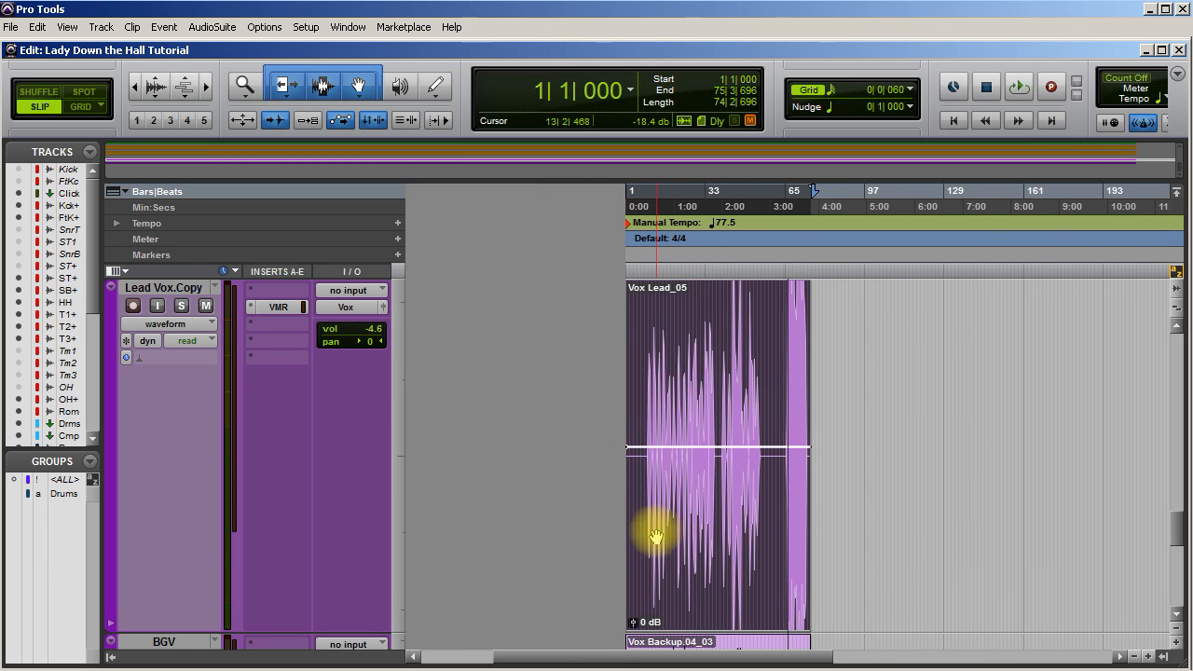
Play the session from about bar 9, where the lead vocal begins.
left_click(646, 359)
key("space")
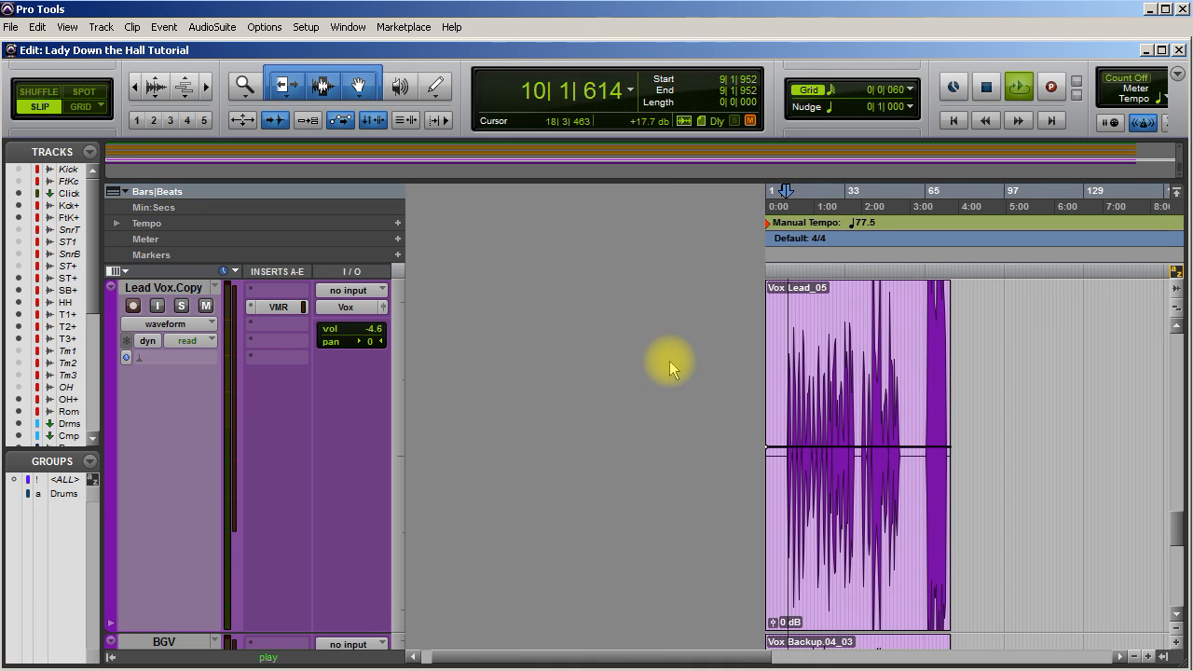
Stop playback, switch the track back and forth between the Lead Vox.Copy and Lead Vox playlists, and leave Lead Vox active.
key("space")
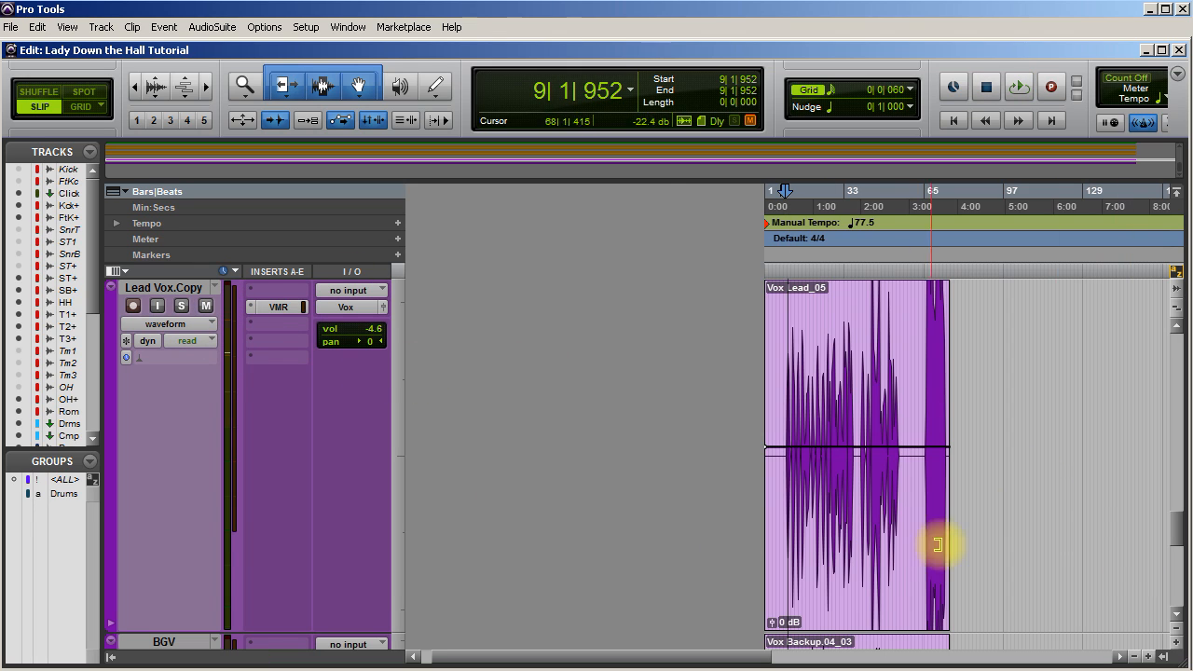
left_click(215, 287)
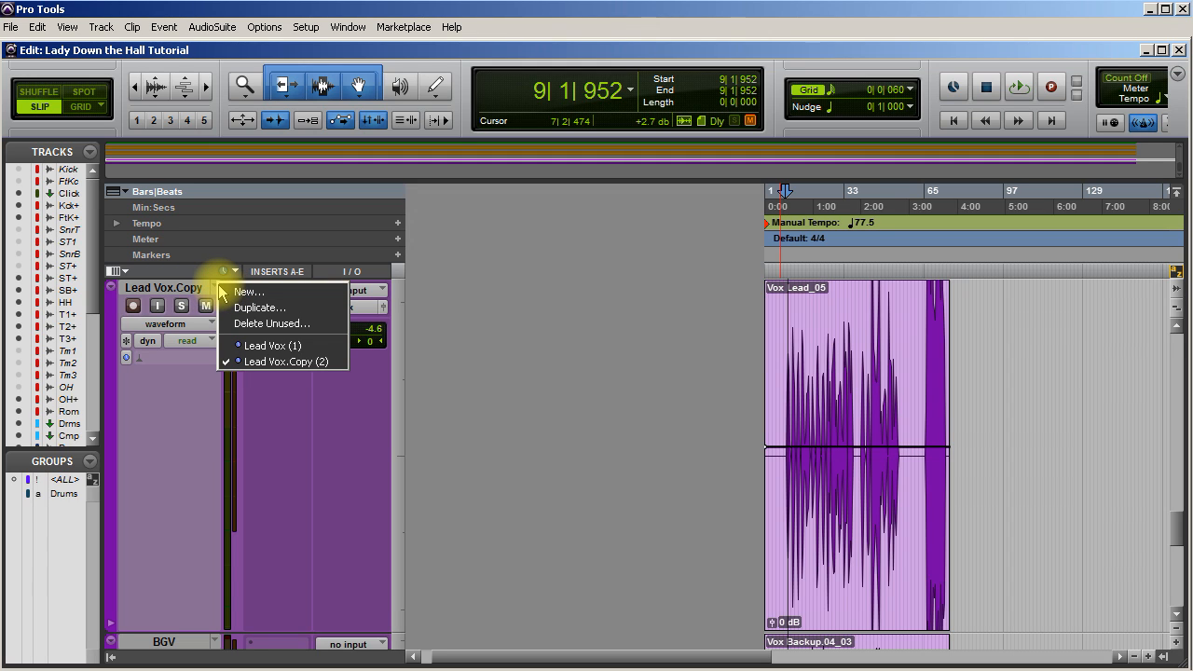
left_click(276, 346)
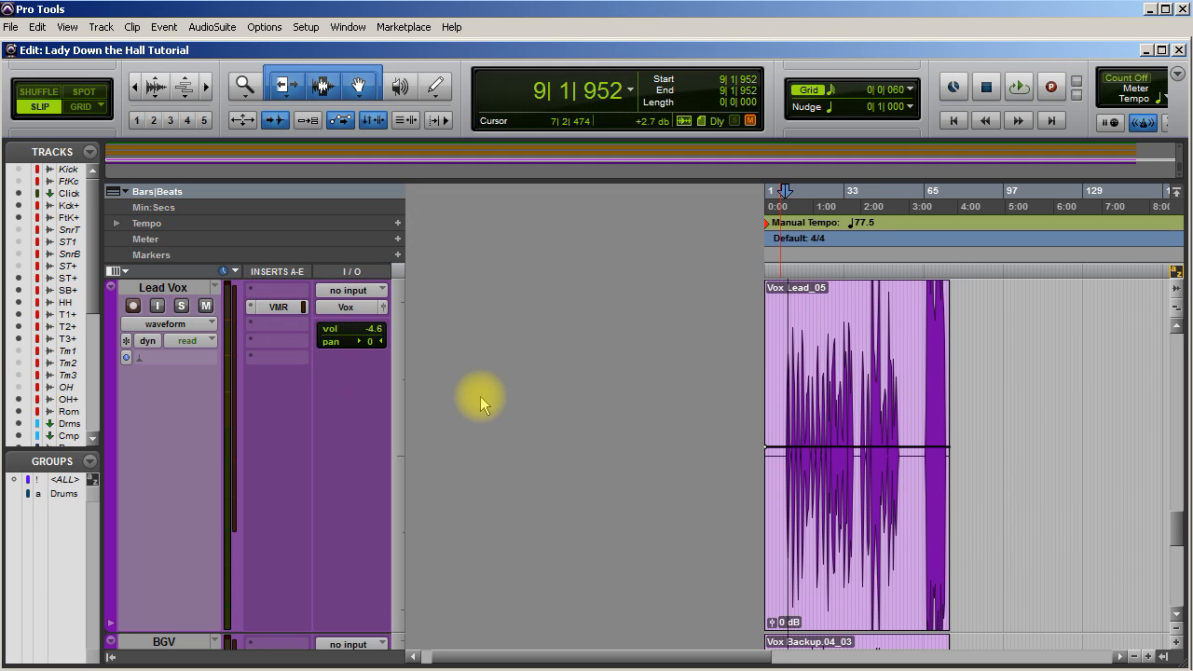
left_click(215, 288)
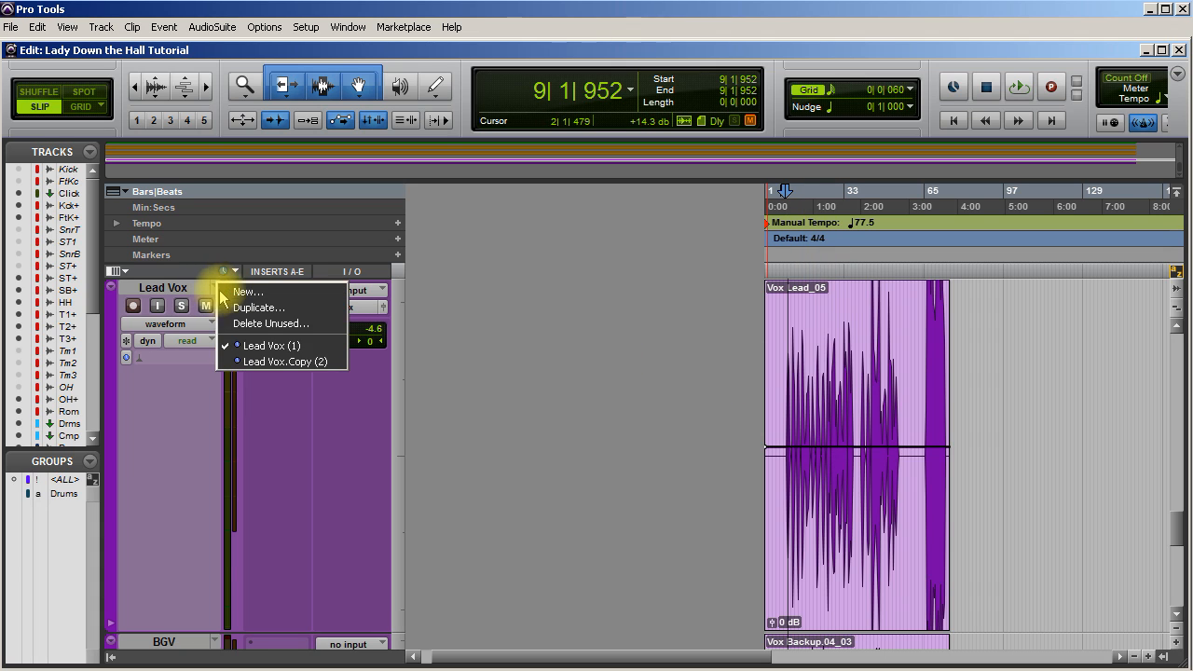
left_click(271, 361)
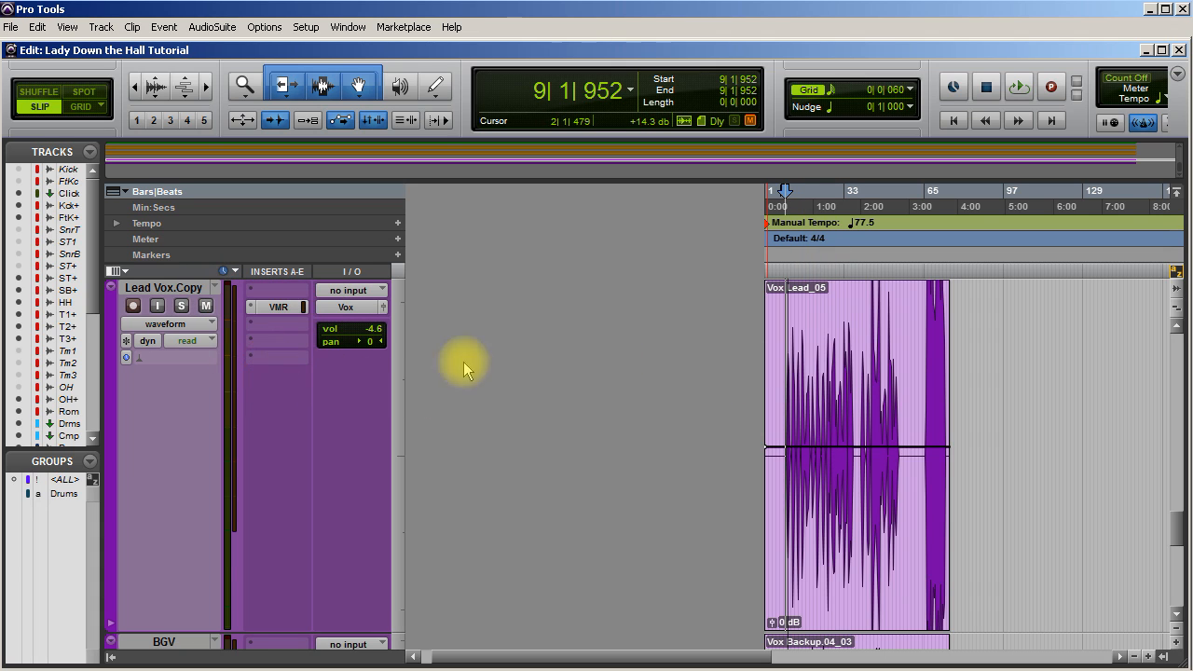
left_click(215, 288)
left_click(276, 345)
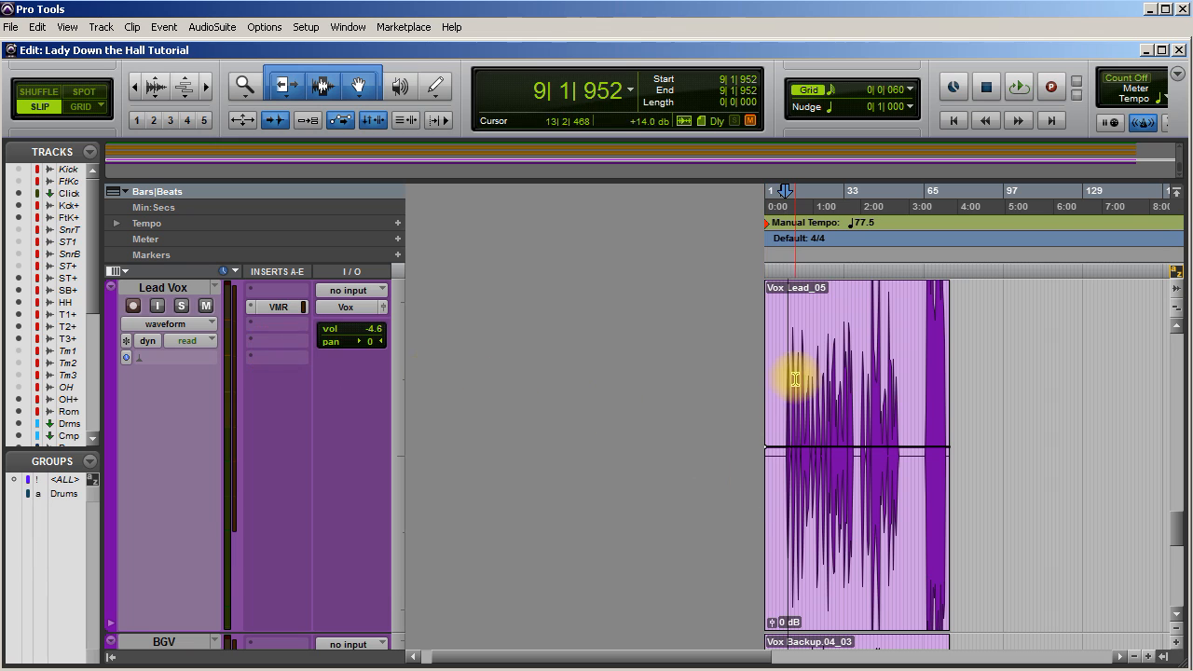
Select the loud final vocal section from 65|3|837 to 75|2|468 and lower its clip gain to slightly below -3.4 dB.
left_click(921, 399)
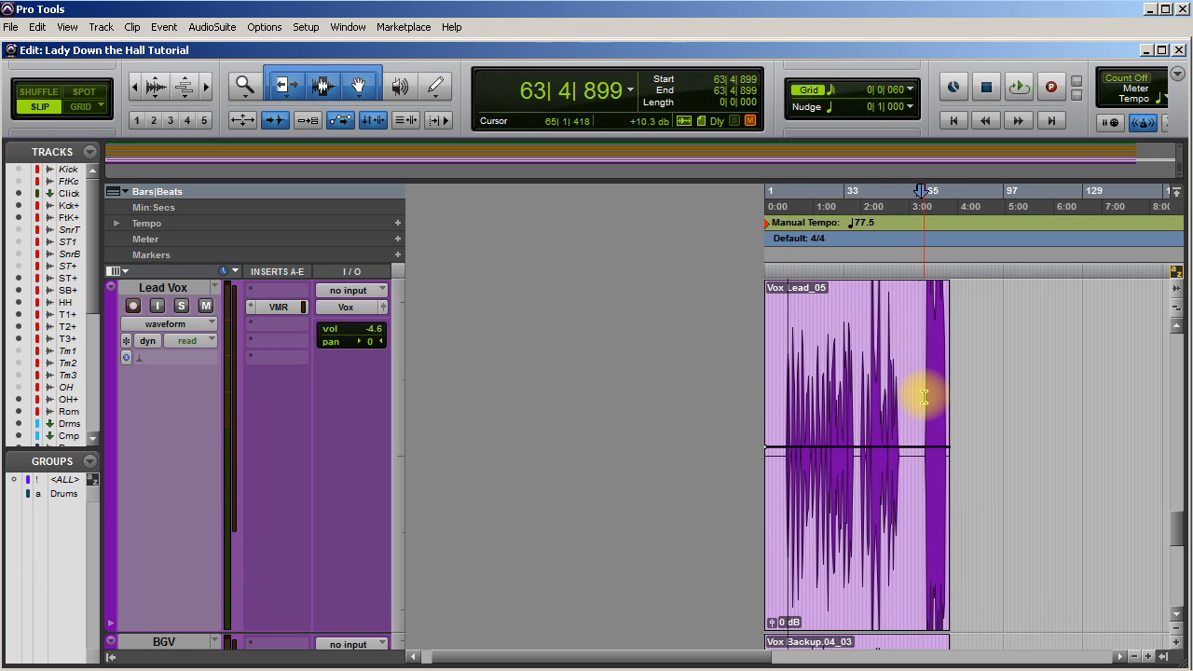
key("r")
key("t")
key("t")
key("t")
key("t")
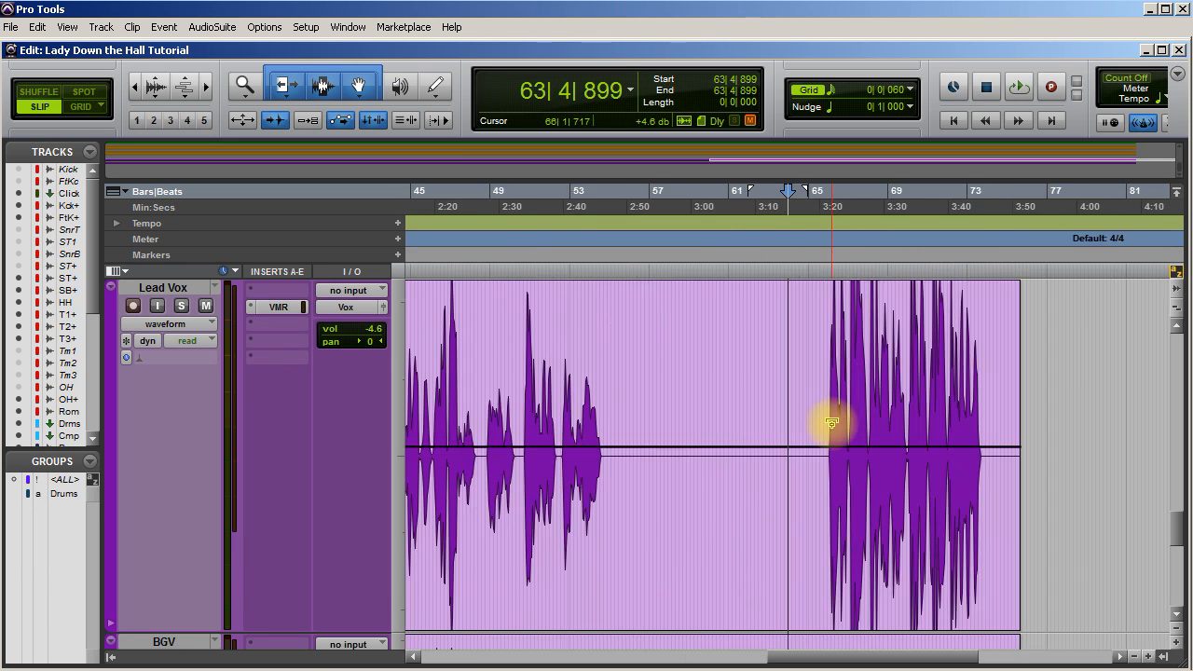
left_click_drag(822, 403, 1016, 403)
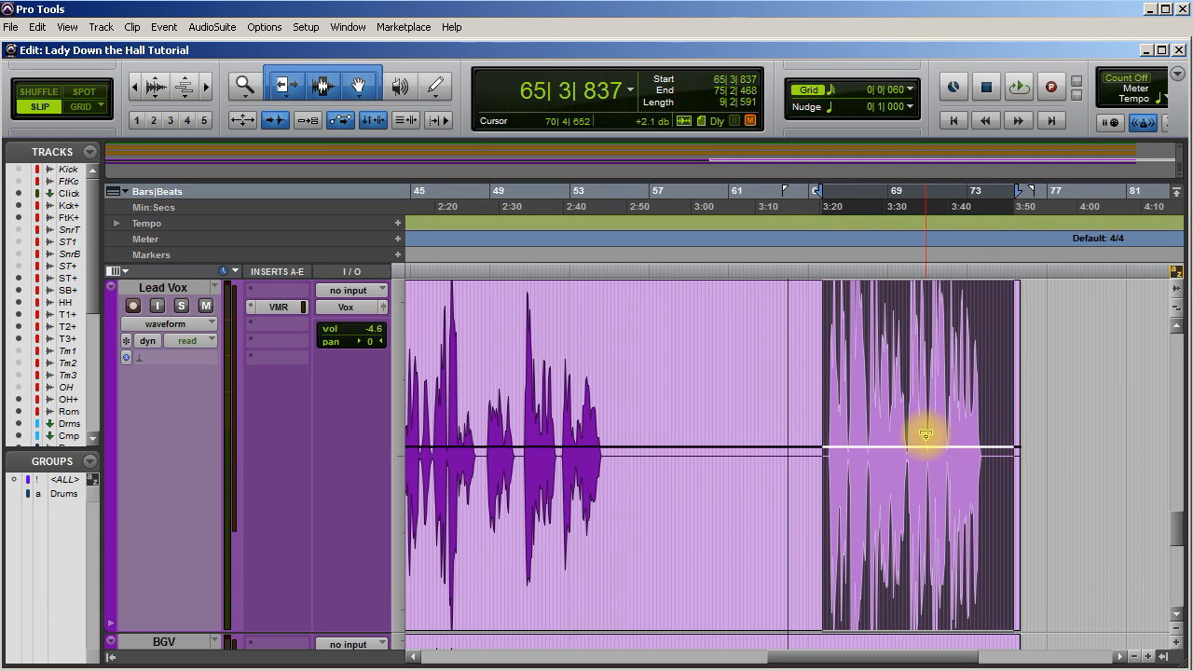
left_click_drag(924, 440, 924, 454)
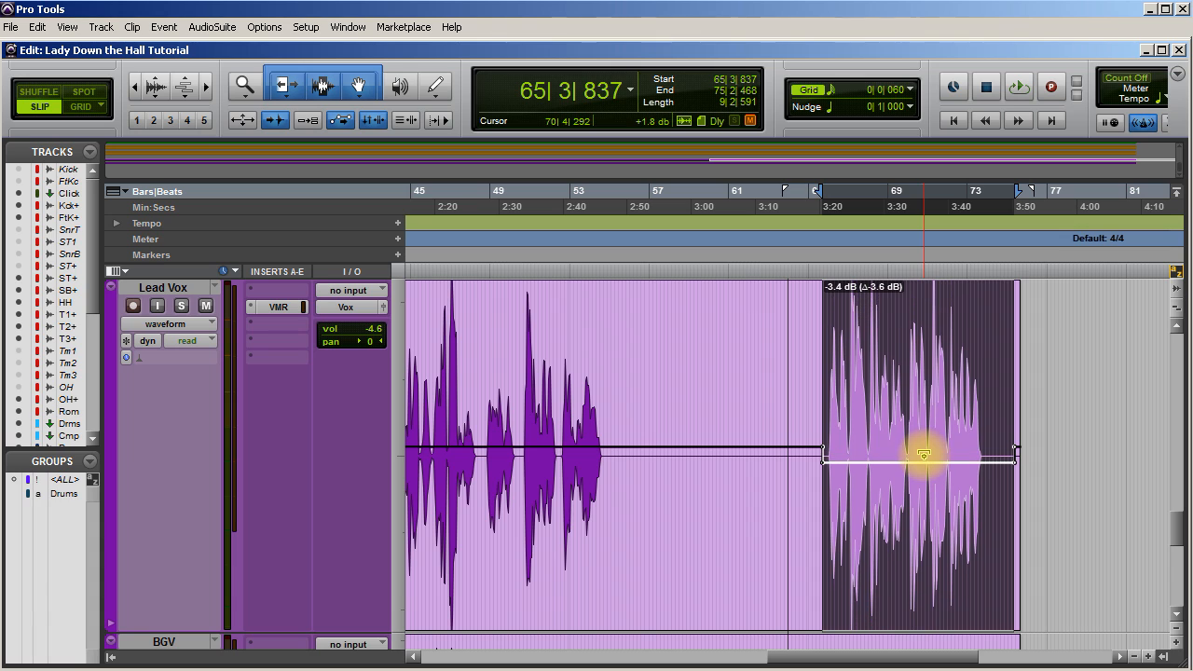
left_click_drag(924, 455, 923, 458)
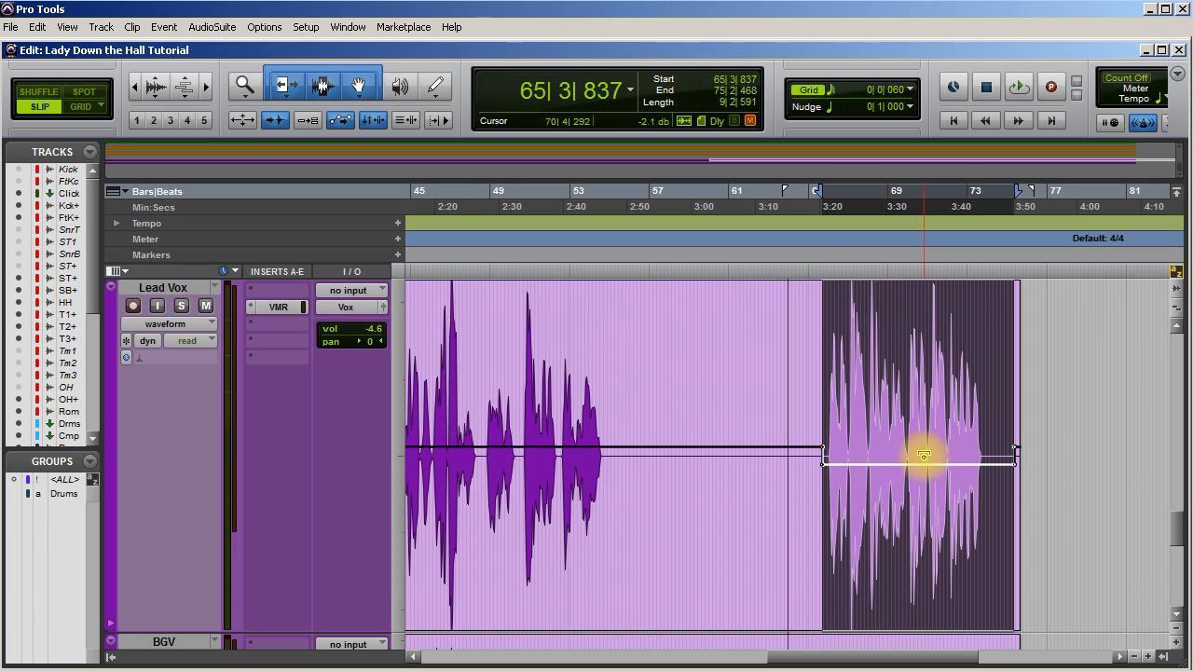
left_click(821, 379)
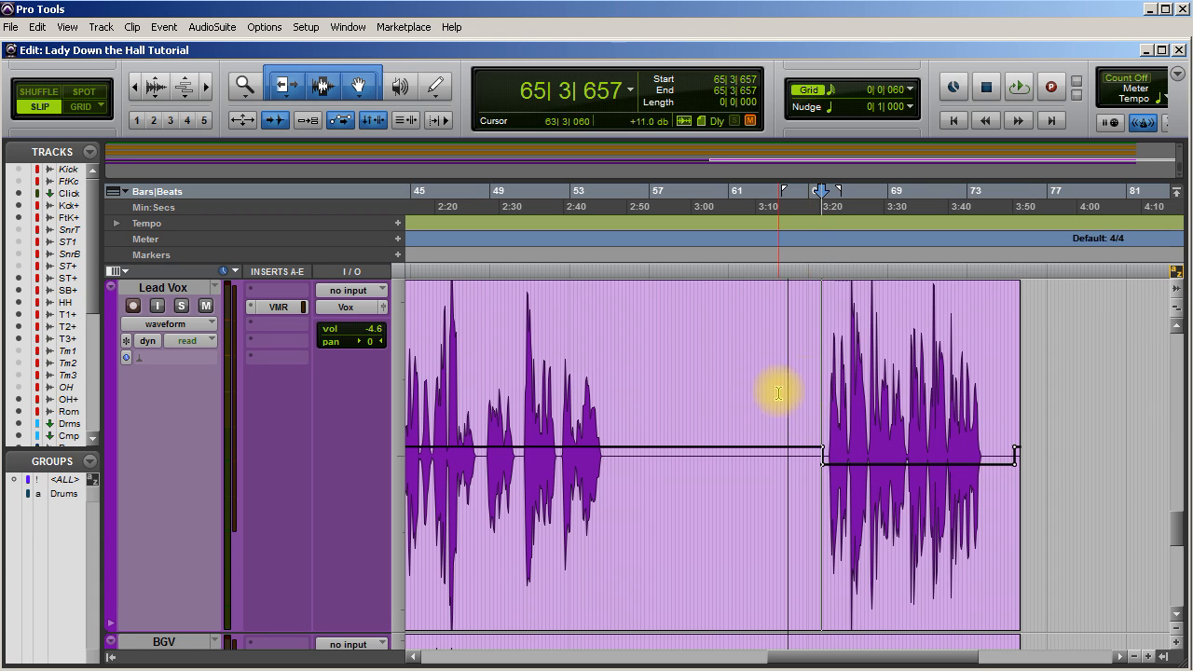
Play the lead vocal from about bar 16 and from 65|4|057 to compare the early phrases with the lowered final section.
scroll(544, 471, "left", 15)
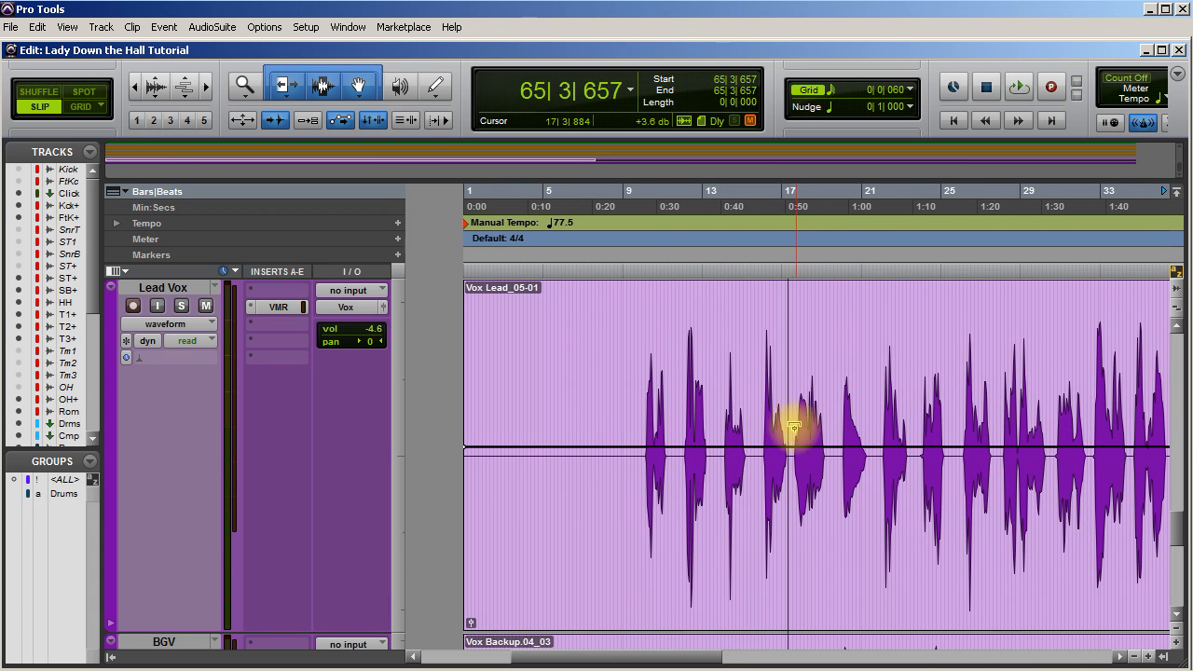
left_click(762, 388)
key("space")
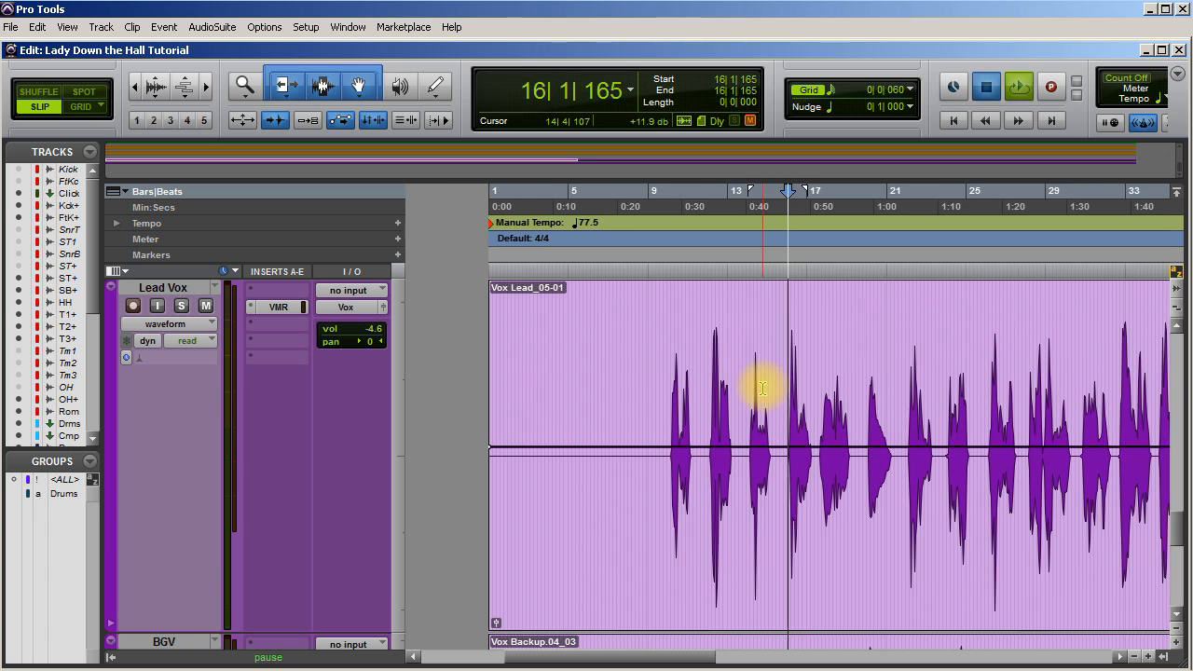
left_click_drag(674, 659, 905, 653)
key("space")
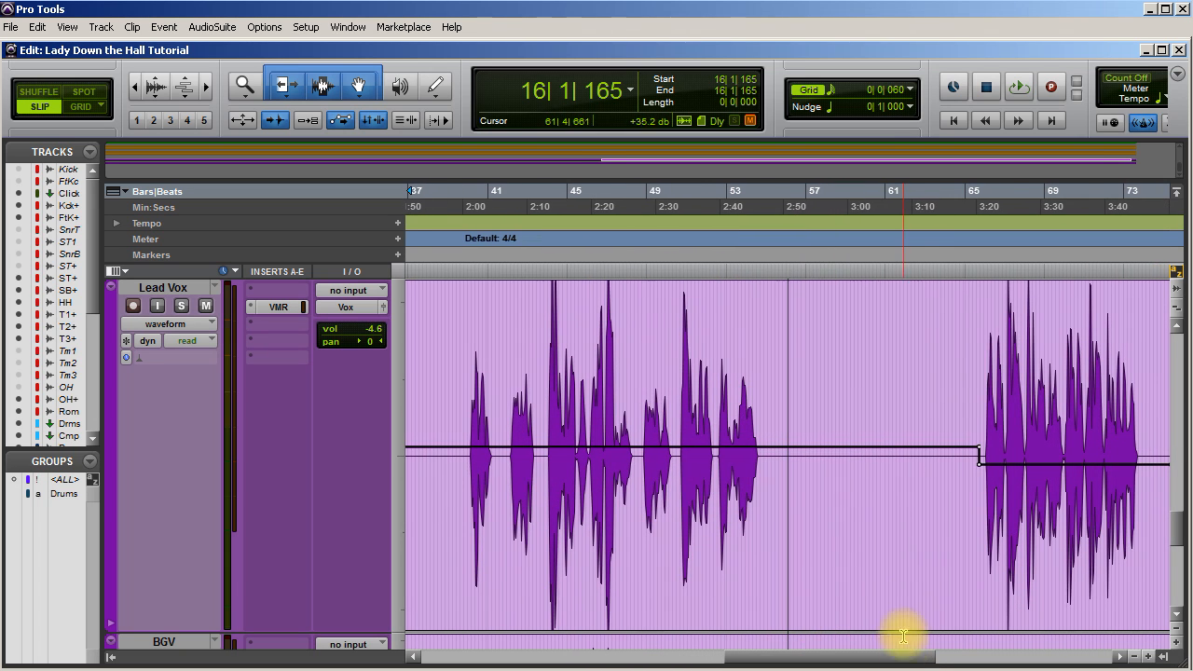
left_click(974, 390)
key("space")
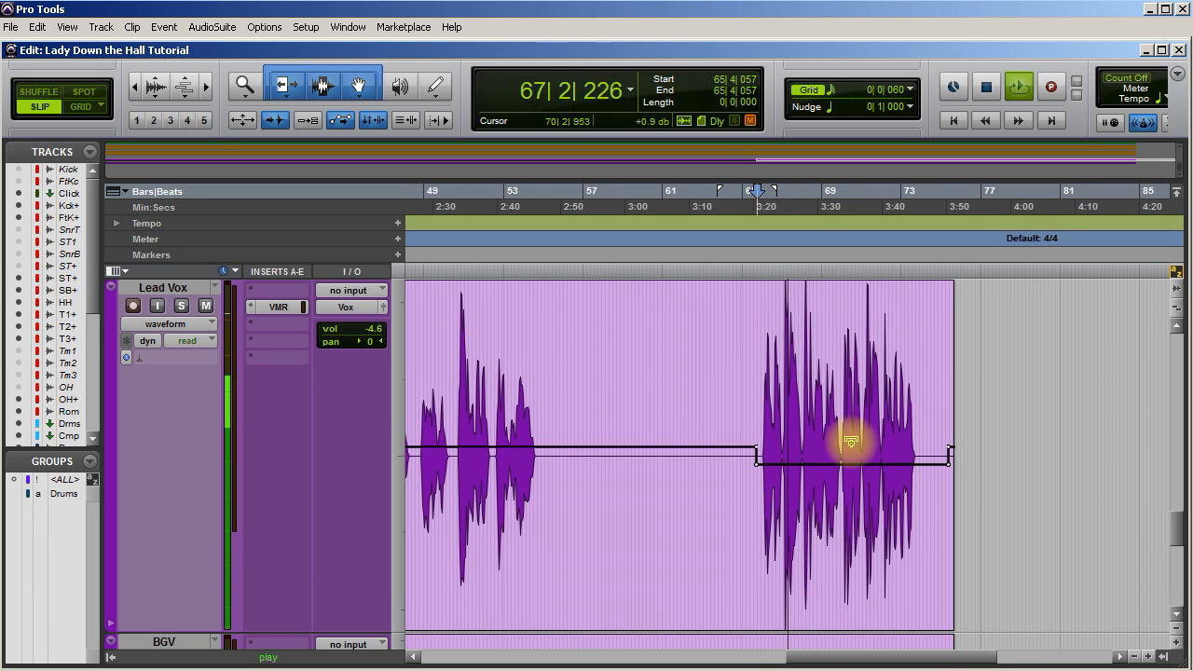
key("space")
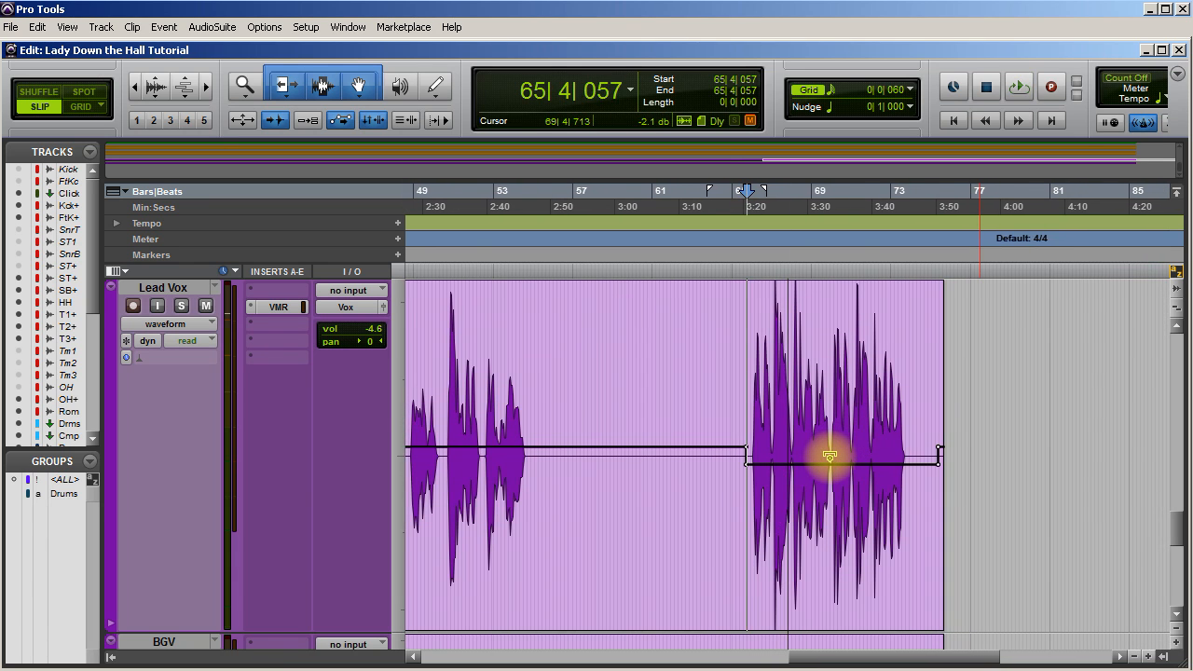
Lower the clip gain of the vocal peaks at 67|1|600 to 67|2|393 and 68|1|606 to 68|2|220.
key("ctrl+bracketright")
key("ctrl+bracketright")
key("ctrl+bracketright")
key("ctrl+bracketright")
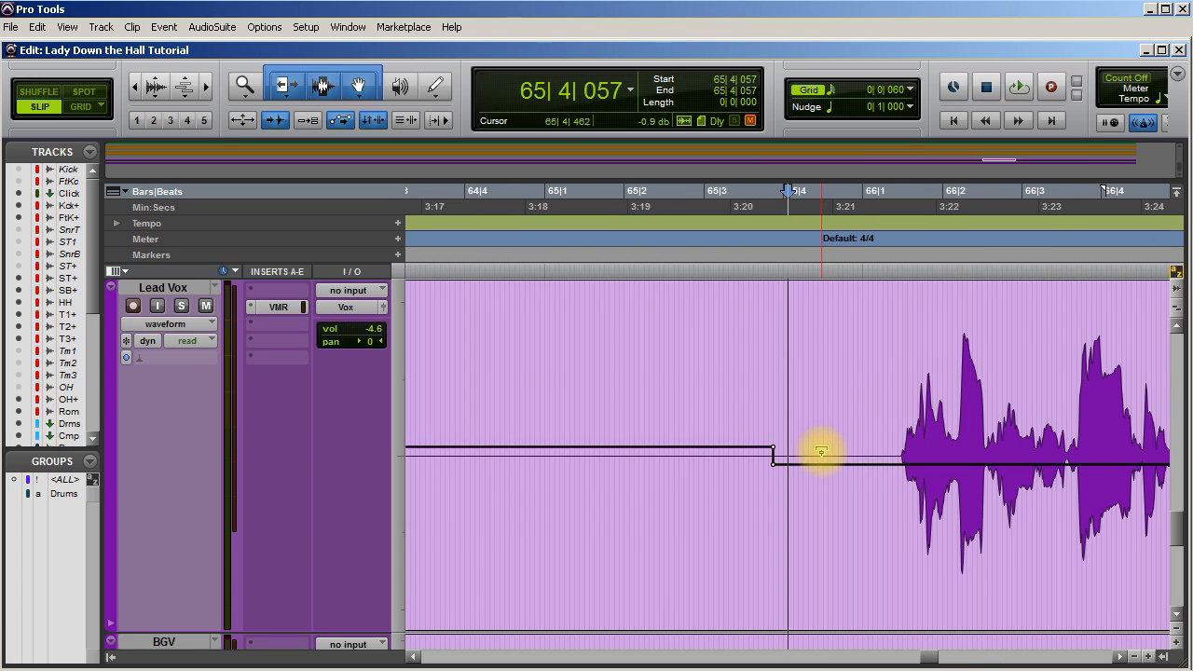
scroll(834, 452, "right", 5)
left_click_drag(801, 401, 862, 407)
left_click_drag(829, 451, 832, 462)
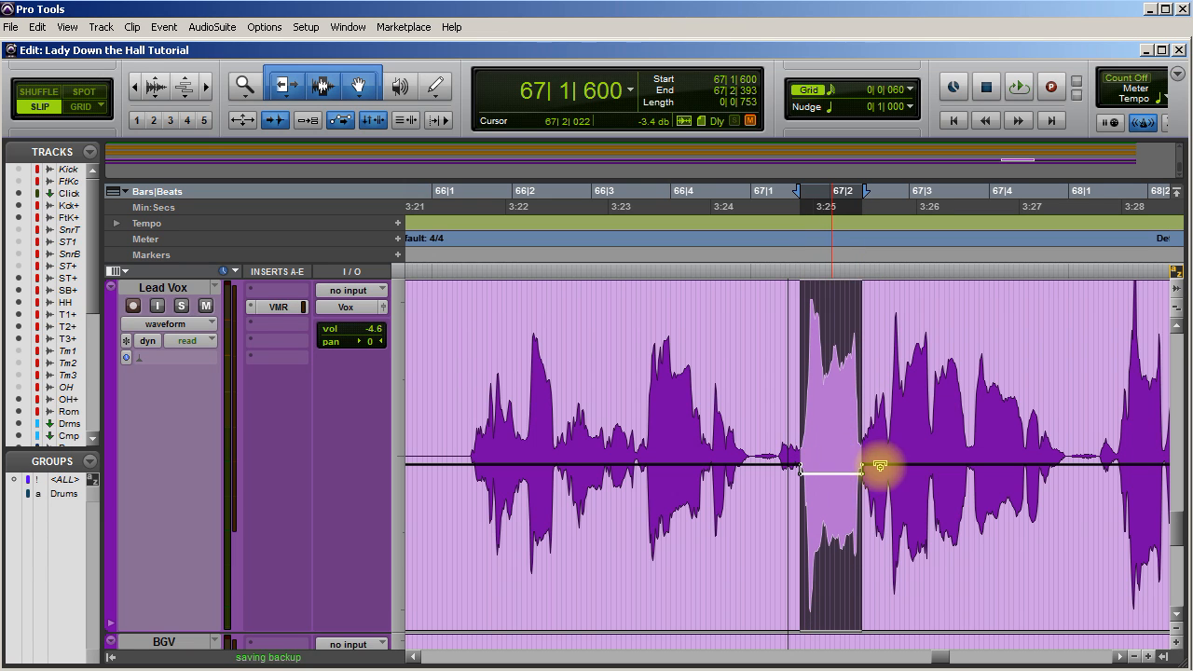
scroll(879, 463, "right", 5)
left_click_drag(686, 415, 712, 457)
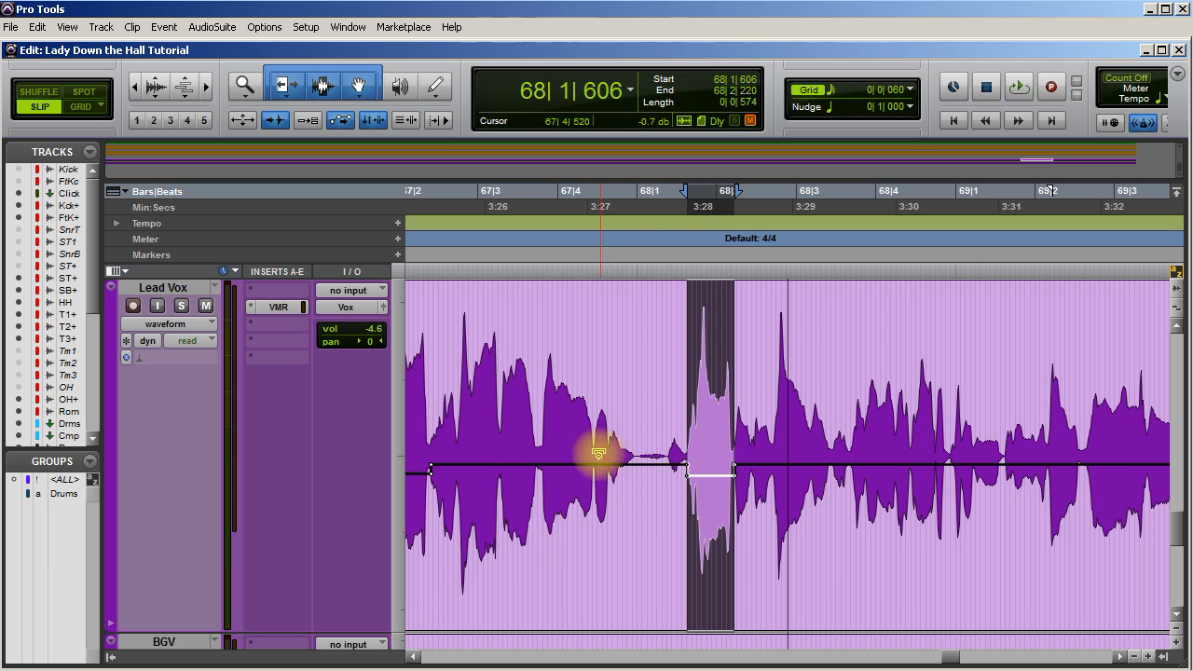
Select the vocal peak from 68|2|737 to 68|3|182 and reduce its clip gain to about -4.9 dB.
scroll(574, 439, "down", 10)
scroll(574, 439, "up", 12)
scroll(574, 433, "down", 2)
scroll(574, 436, "right", 2)
scroll(646, 438, "right", 6)
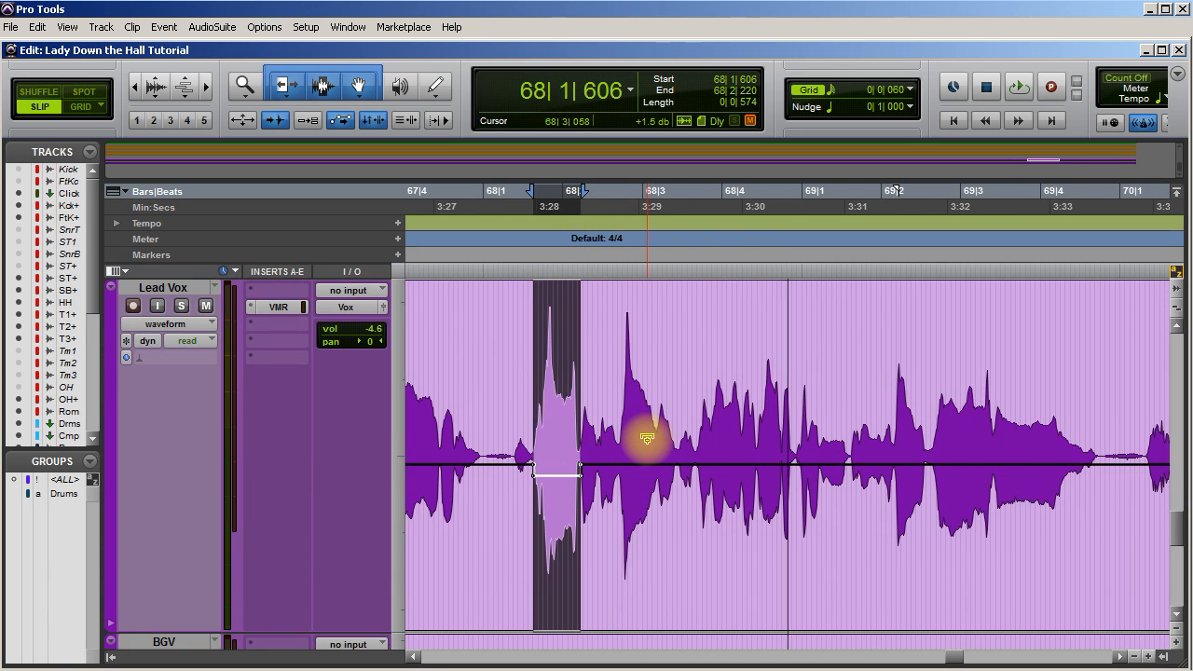
left_click_drag(623, 389, 657, 400)
left_click(639, 455)
left_click_drag(639, 461, 641, 458)
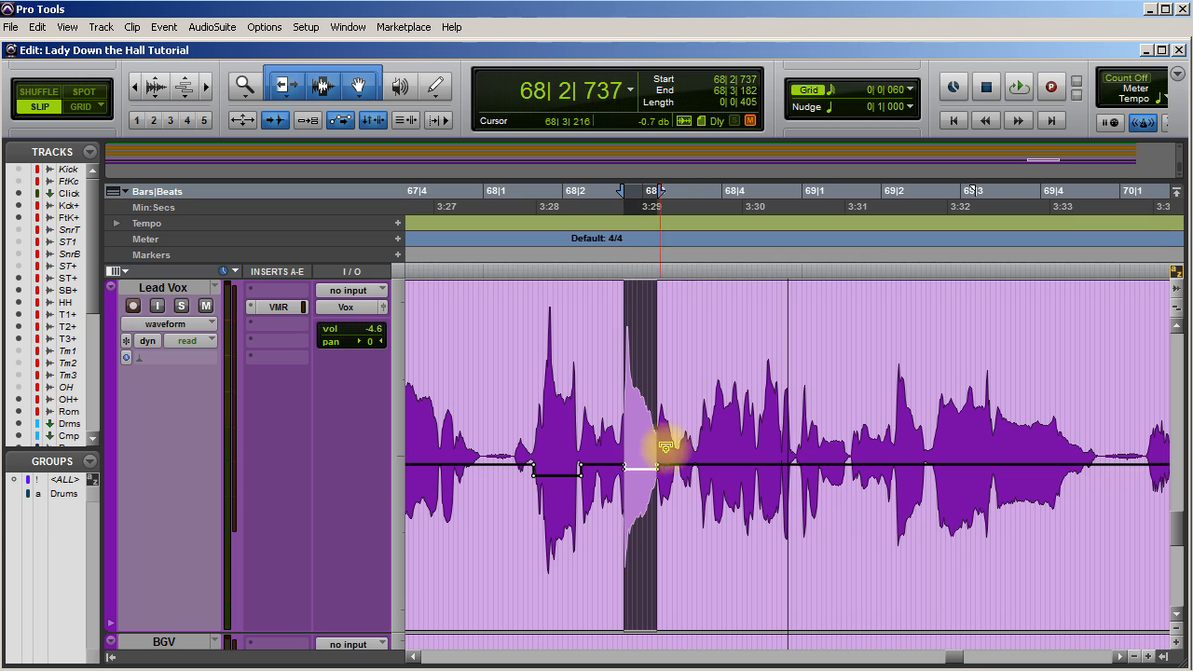
Select the short vocal peak from 71|2|228 to 71|2|532 and lower its clip gain to about -5.6 dB.
scroll(725, 432, "right", 10)
scroll(724, 432, "right", 5)
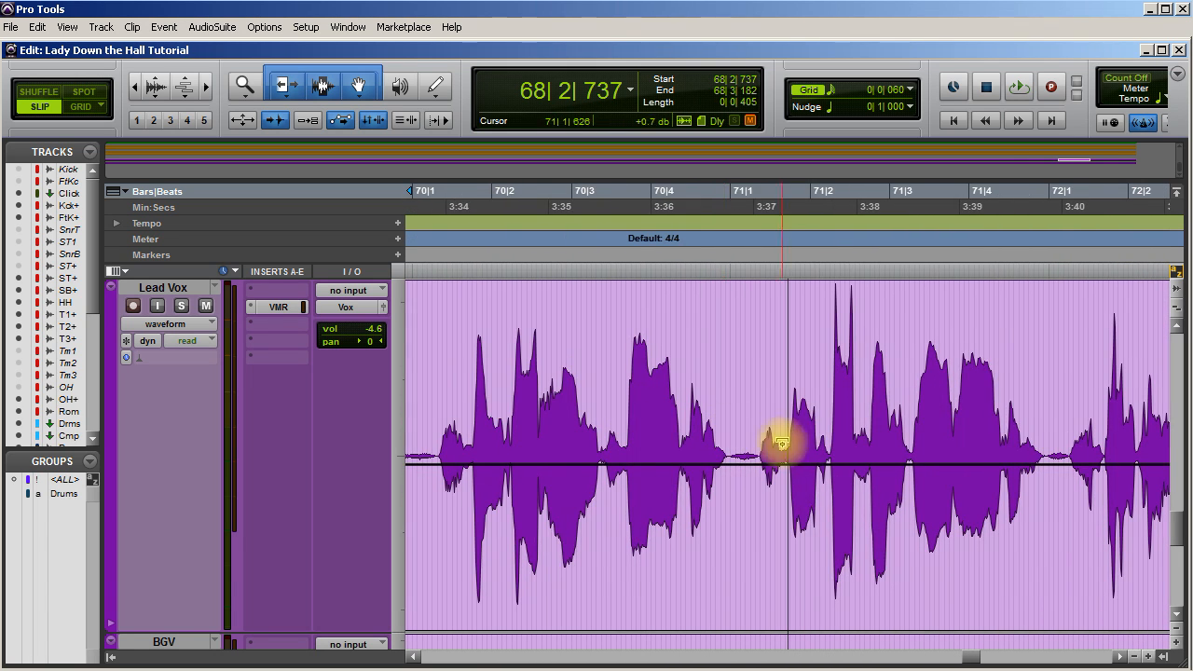
left_click_drag(828, 407, 854, 406)
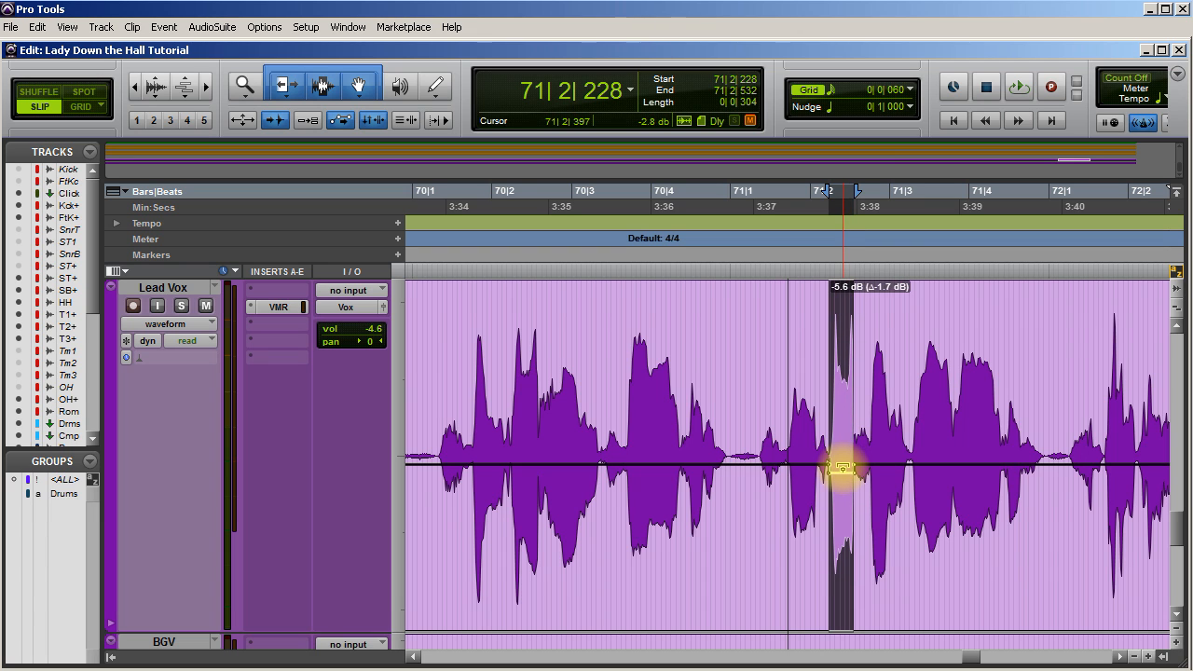
Play the adjusted final vocal section from 66|1|380 to check the clip gain edits.
scroll(854, 461, "left", 15)
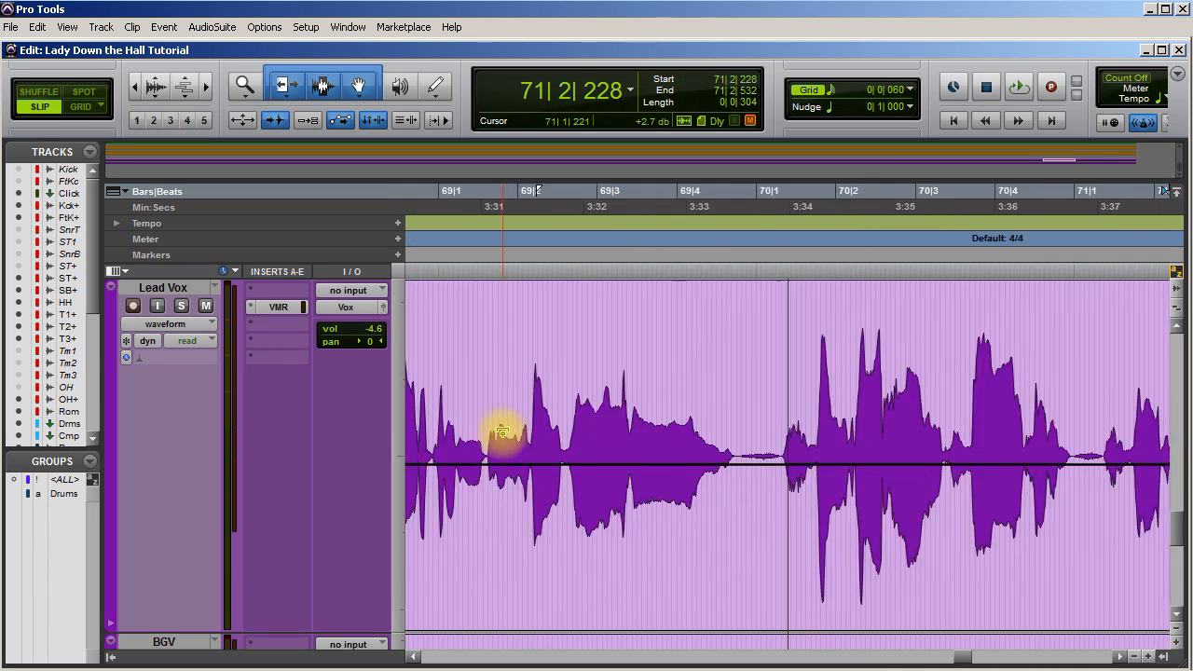
scroll(499, 433, "left", 8)
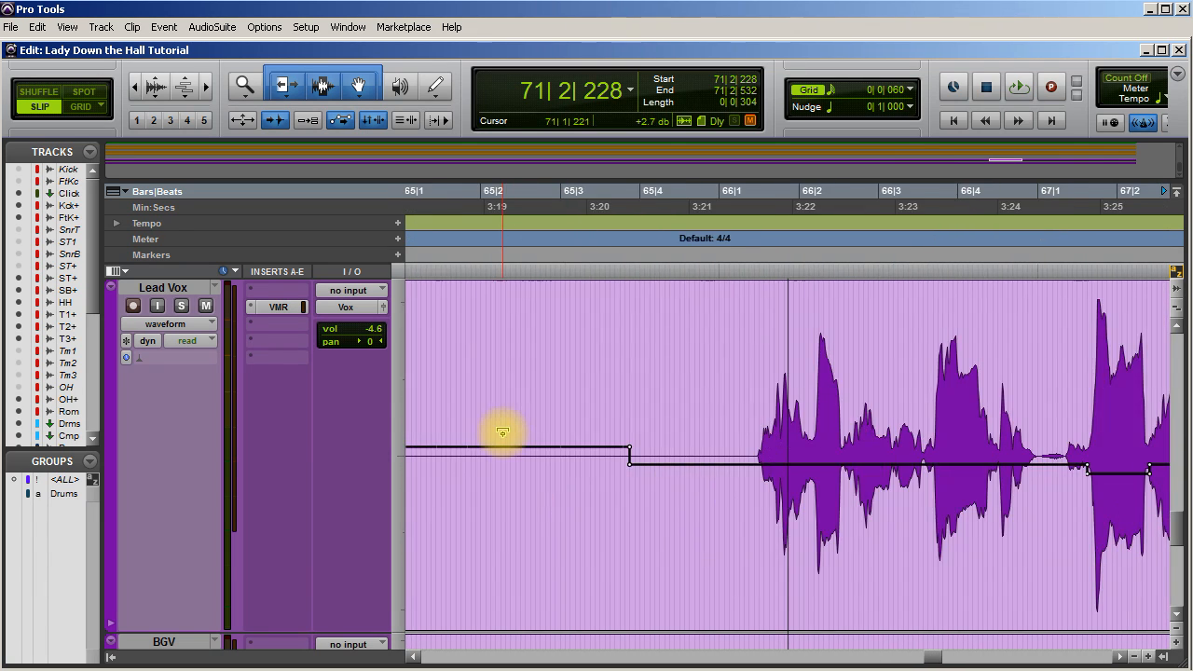
left_click(750, 397)
key("space")
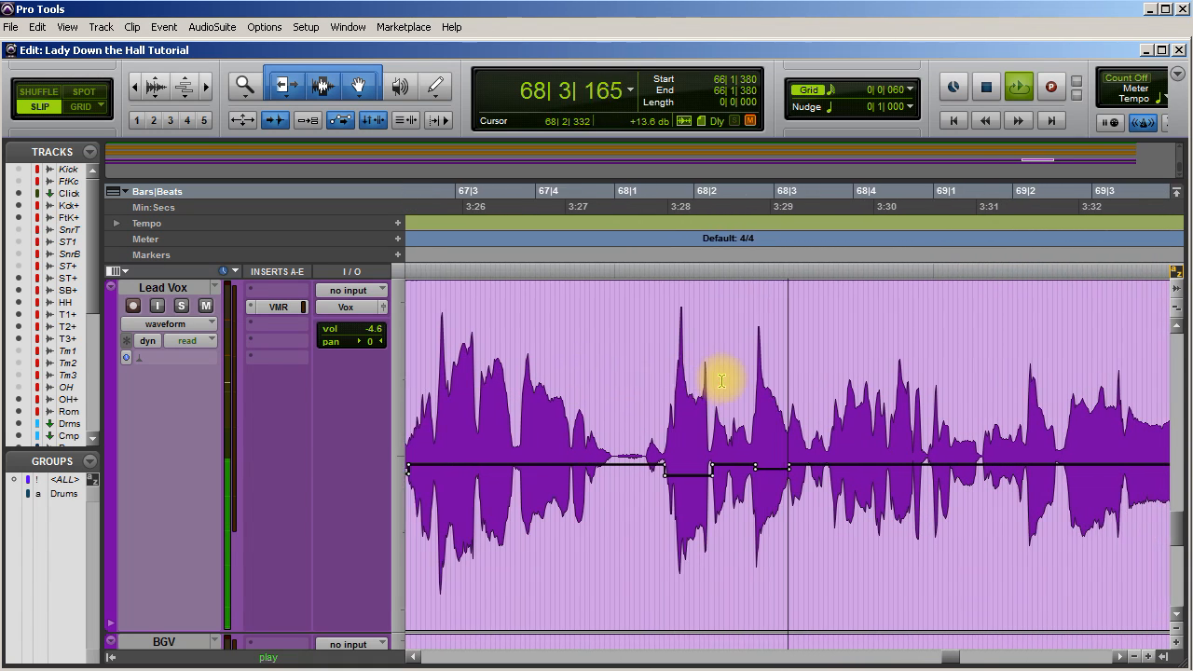
key("space")
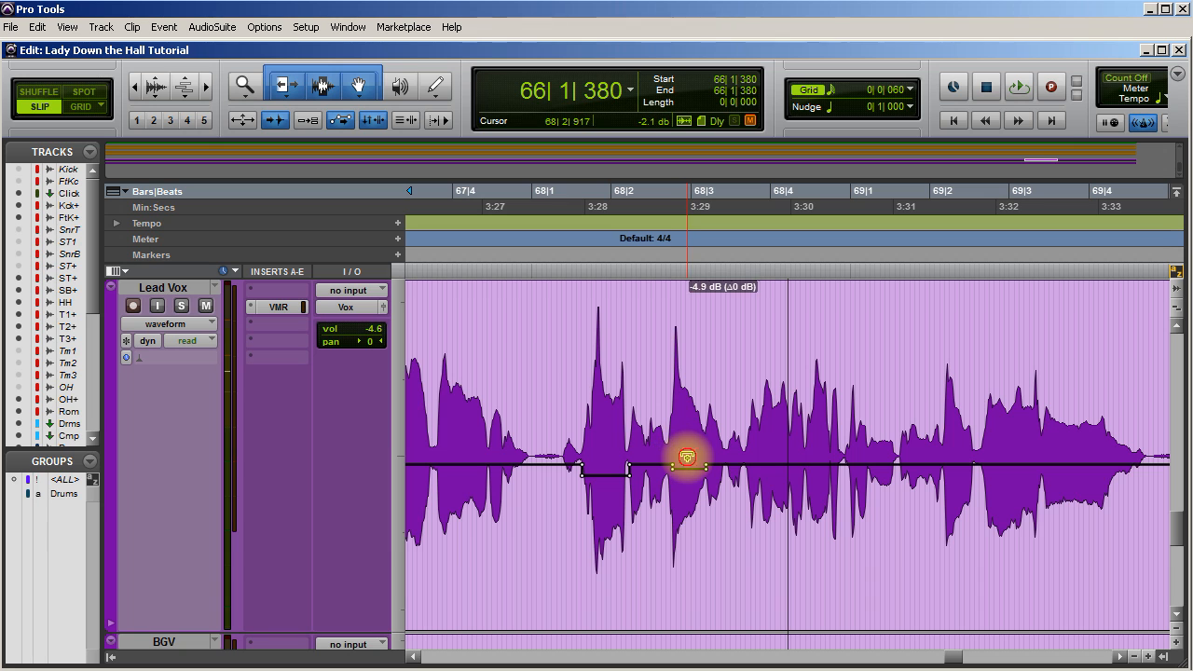
Replay the vocal from 68|1|584 to check the level of the two adjusted peaks in bar 68.
left_click(588, 390)
key("space")
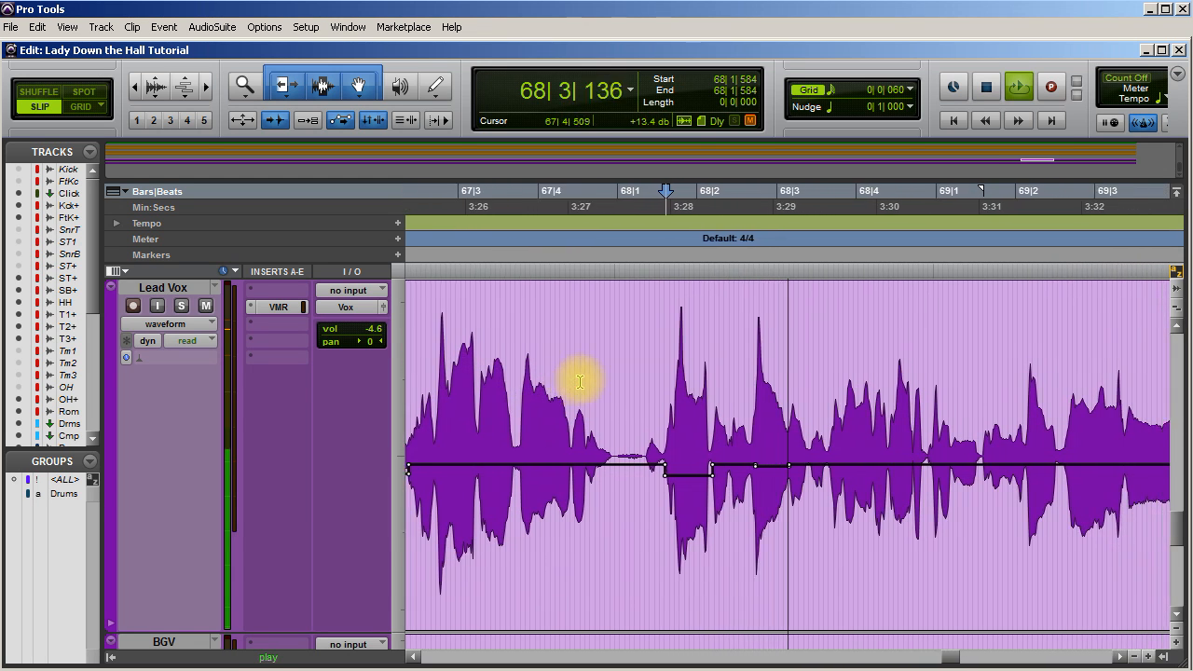
key("space")
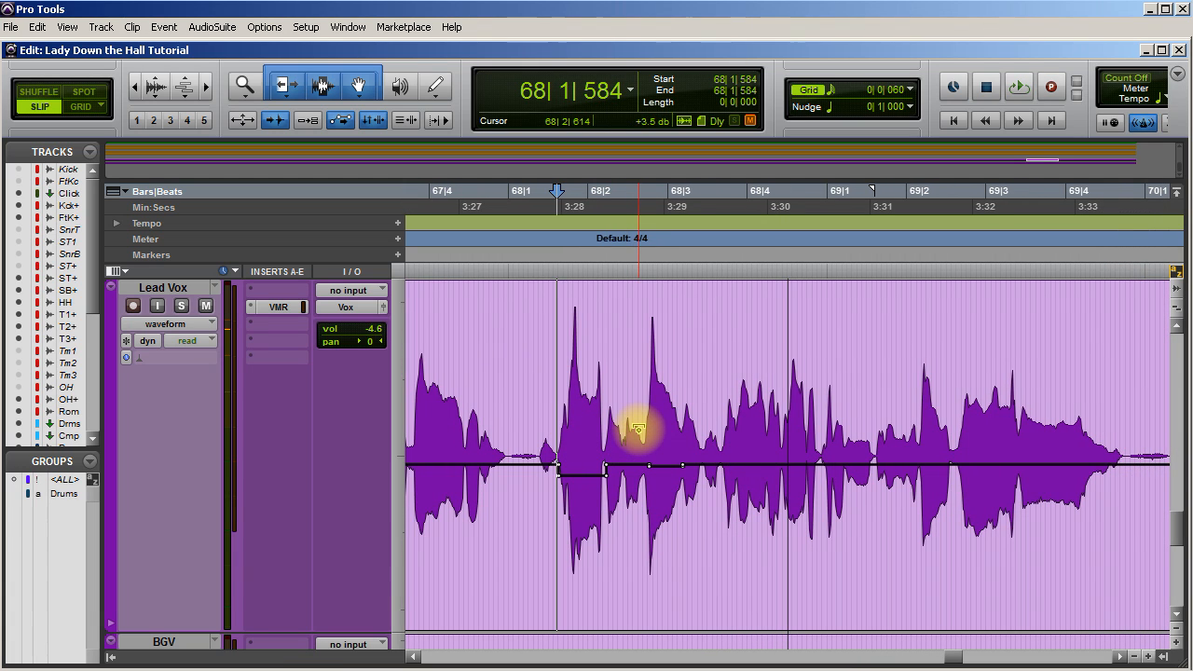
Select the vocal peak from 68|2|636 to 68|3|328 and clear its clip gain while keeping the audio.
left_click_drag(640, 414, 693, 415)
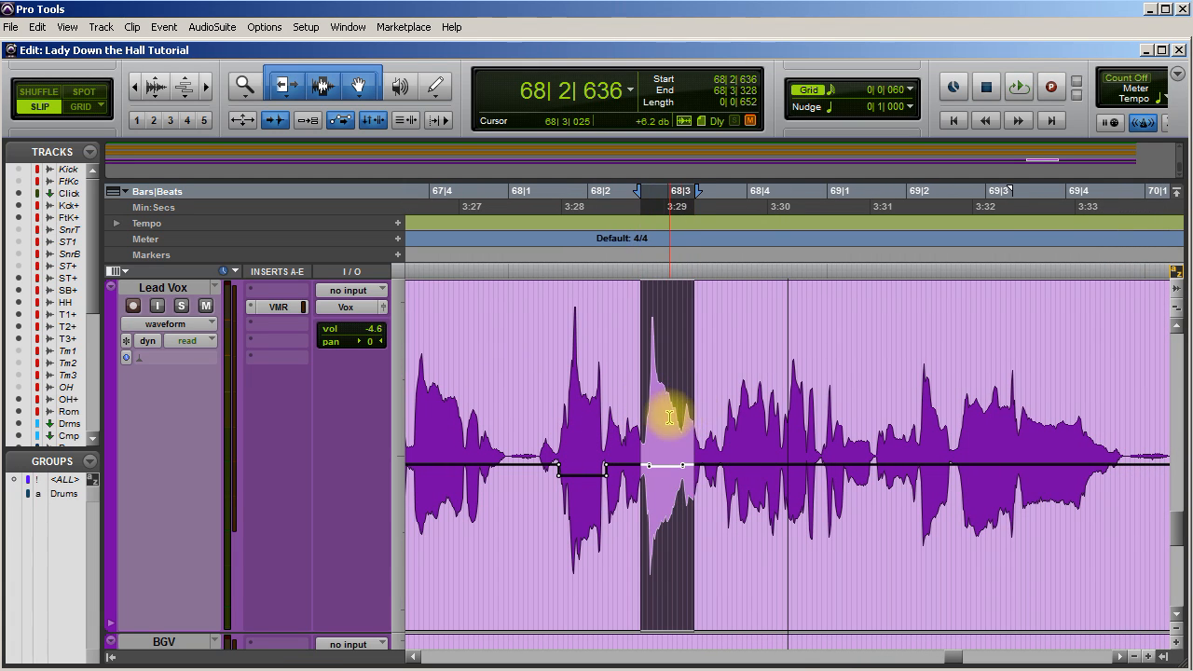
right_click(669, 421)
left_click(698, 506)
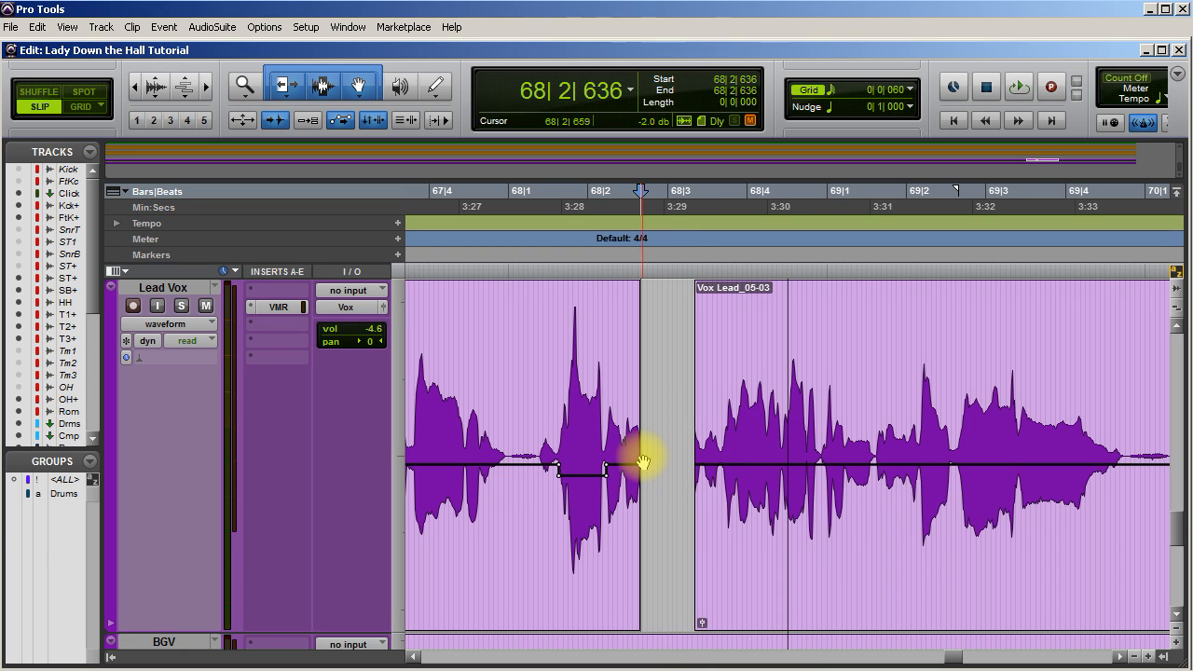
key("ctrl+z")
right_click(667, 419)
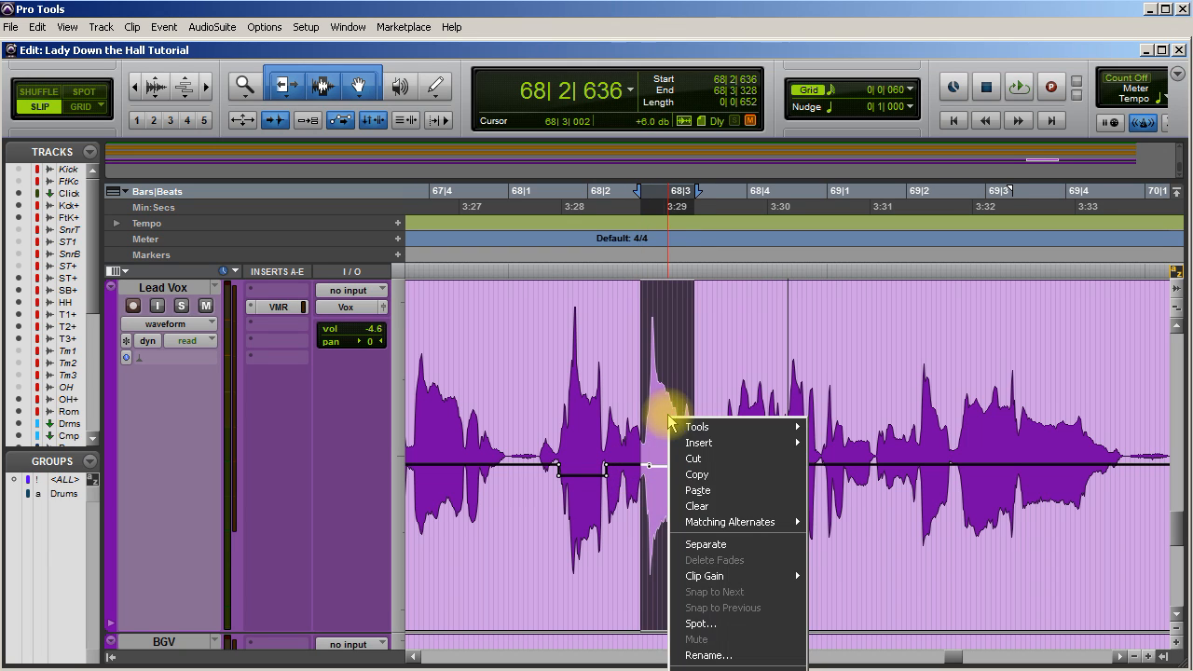
mouse_move(714, 575)
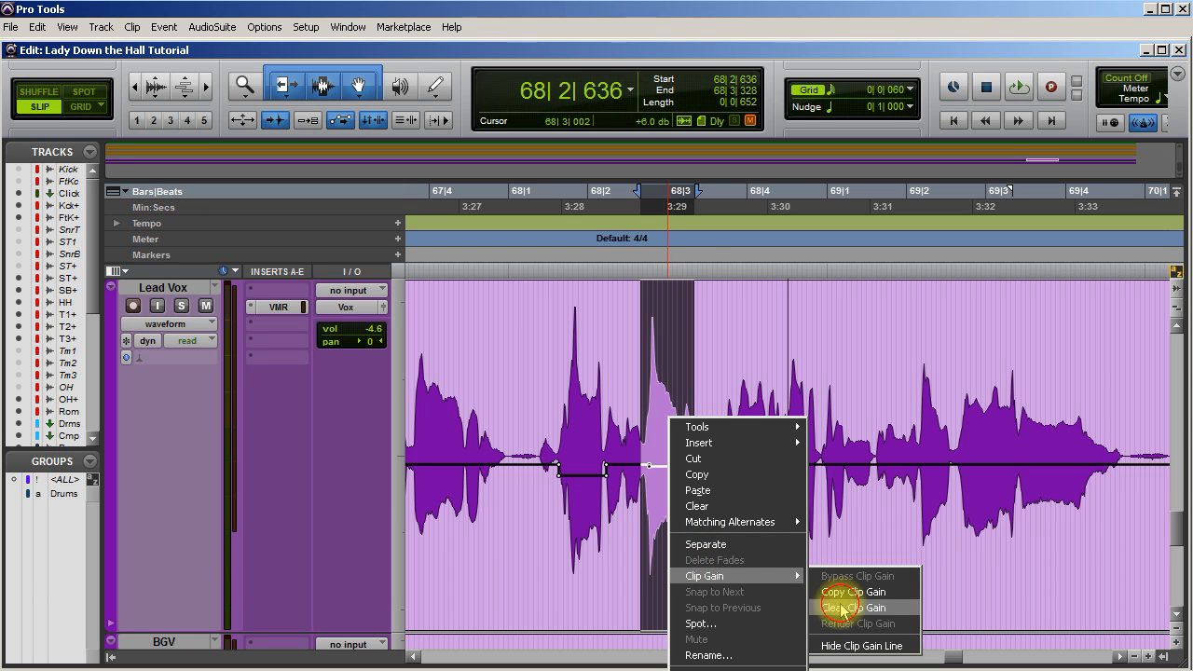
left_click(831, 594)
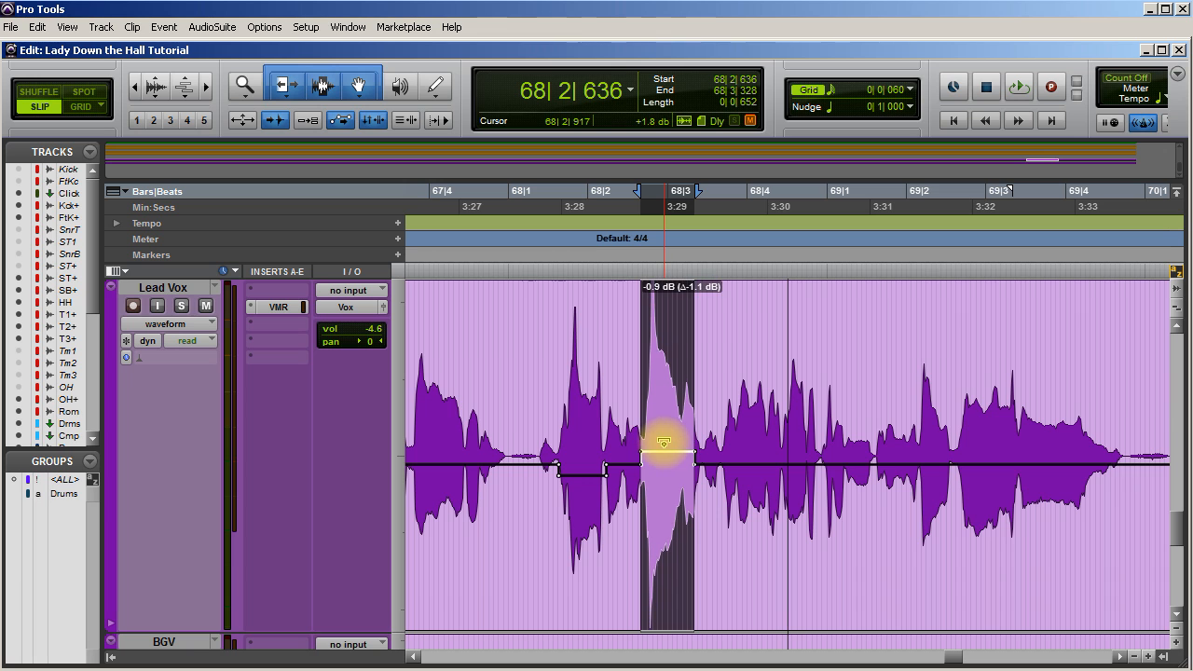
Play the vocal from 68|1|550 to check the clip gain edits in bar 68.
left_click(557, 413)
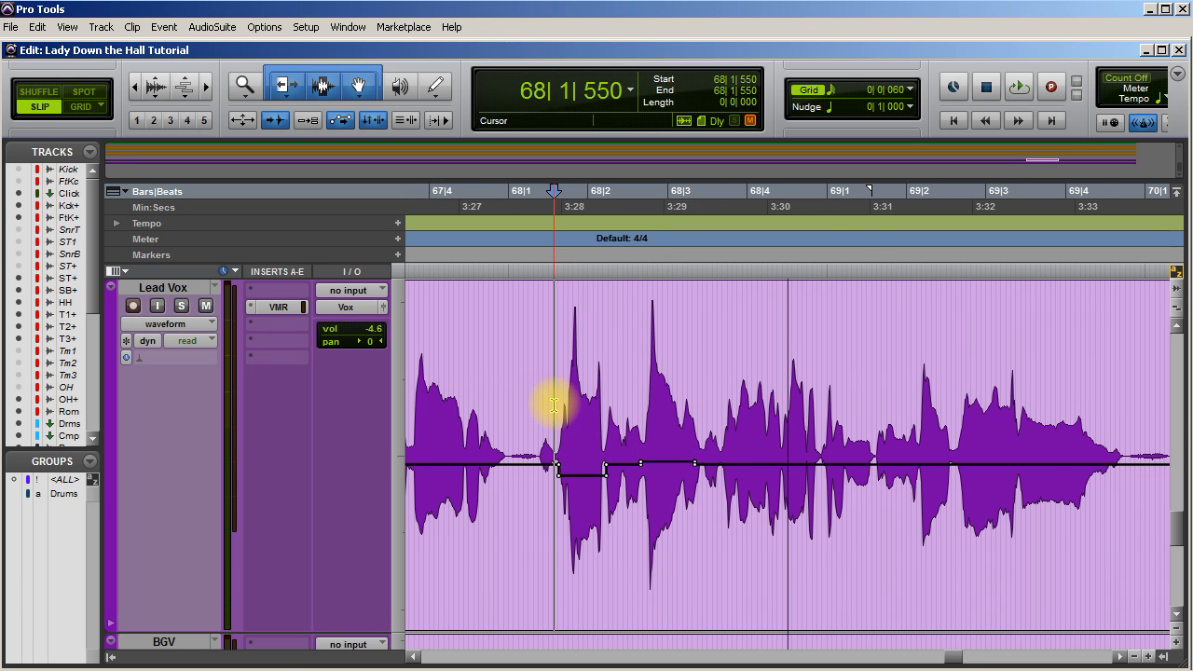
key("space")
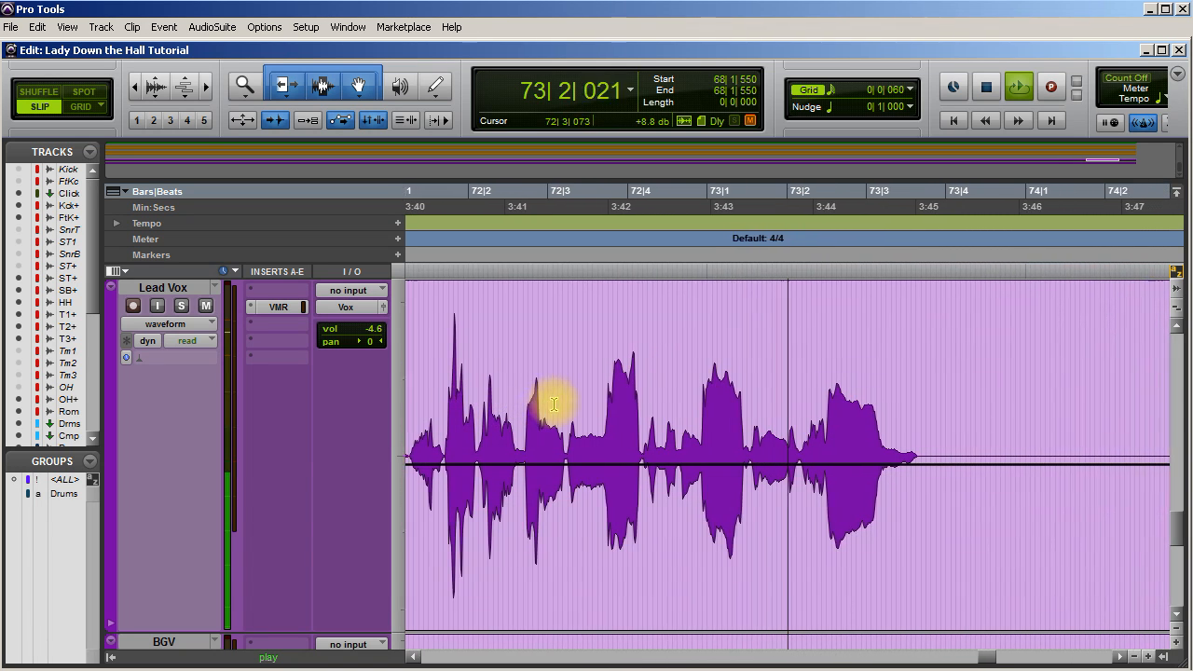
key("space")
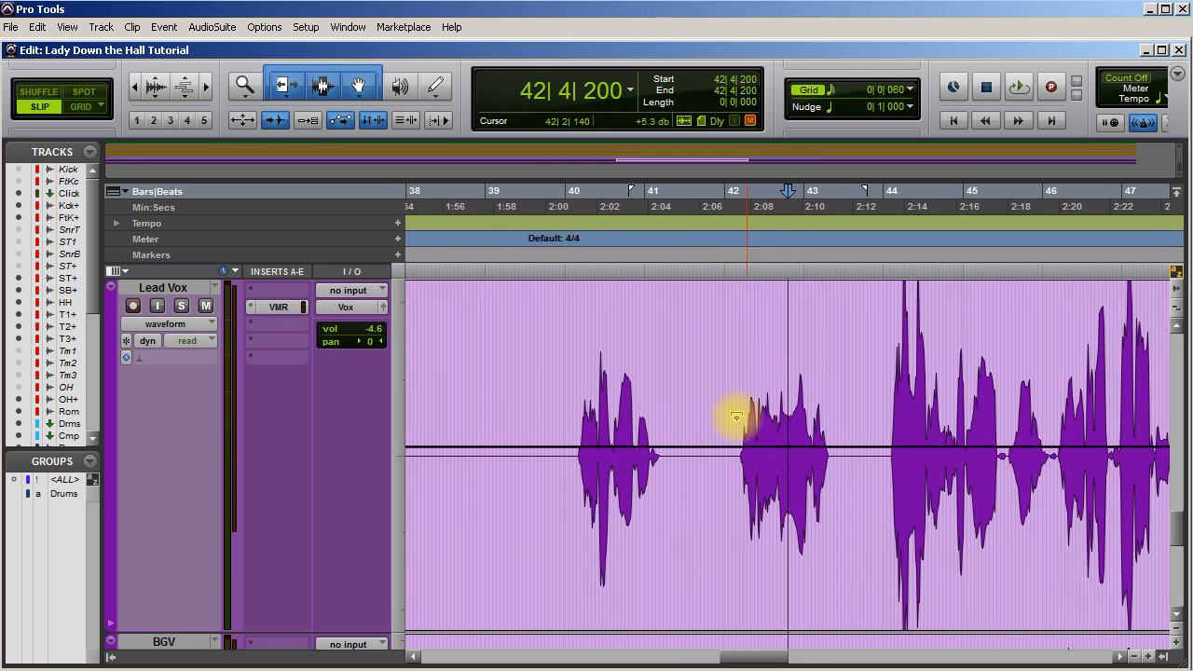
Play the vocal from 42|1|785 and lower the clip gain of the loud phrase from 44|1|303 to 44|3|172 to about -2.6 dB.
key("space")
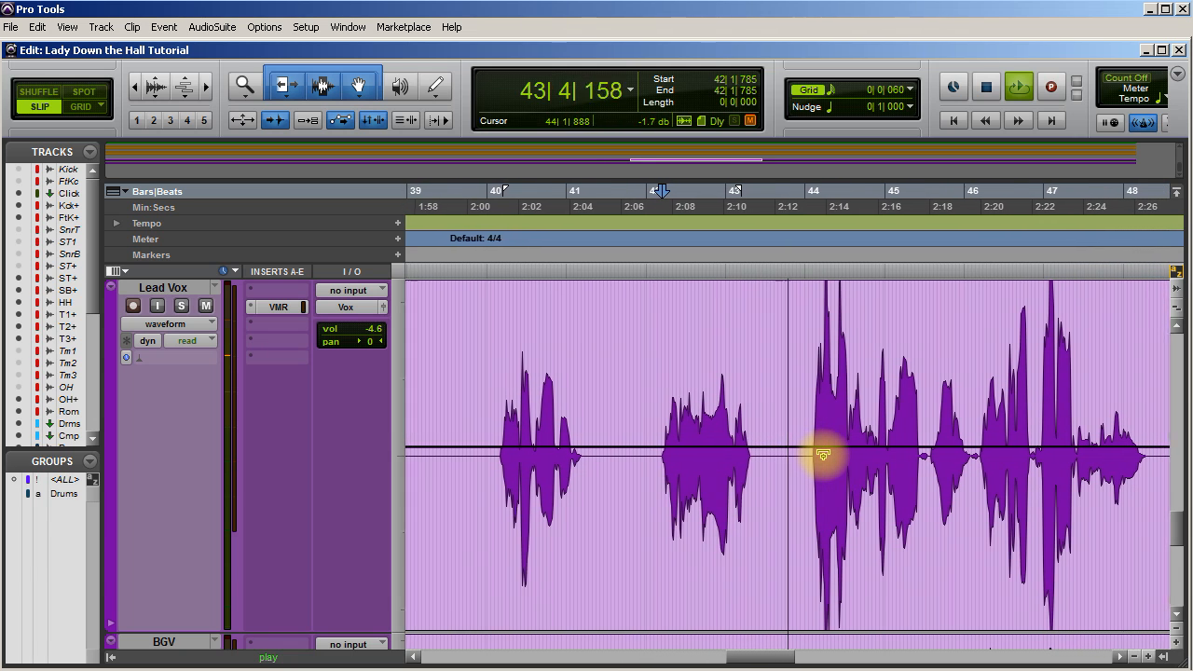
key("t")
key("t")
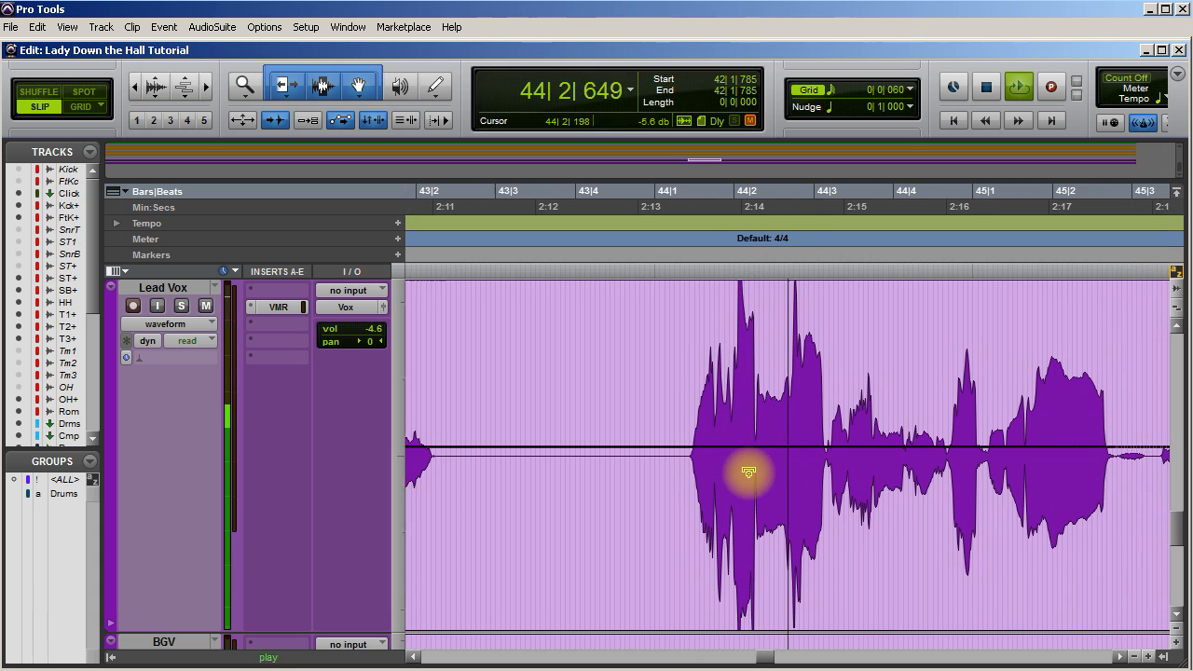
key("space")
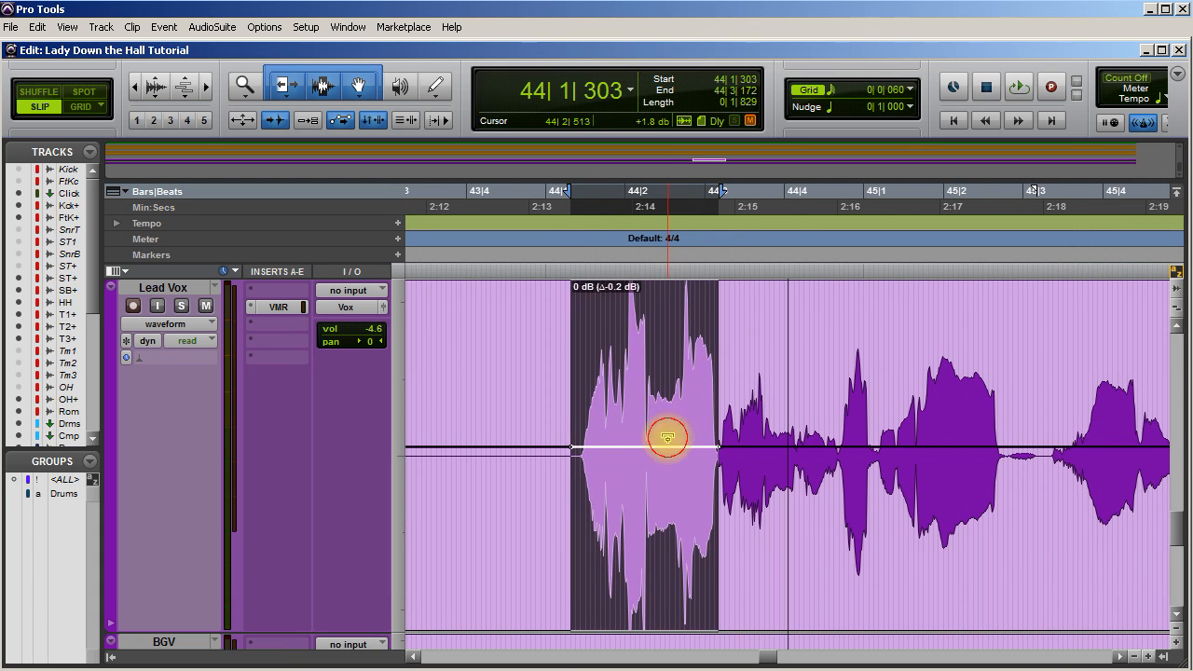
left_click(536, 385)
key("space")
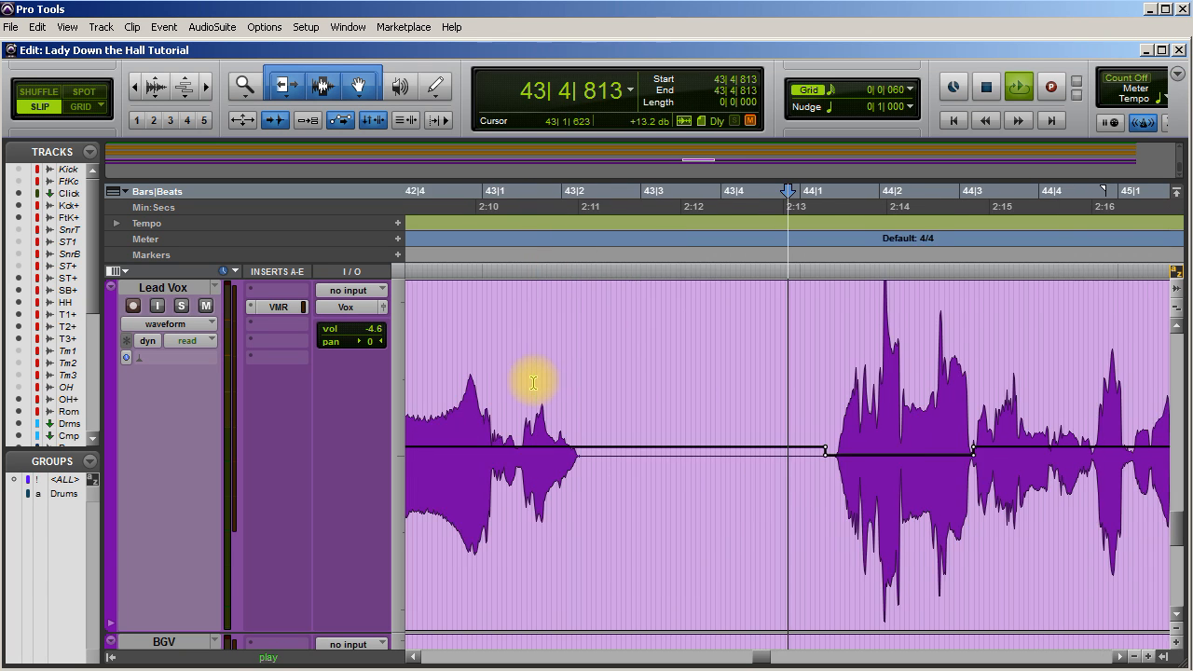
left_click_drag(710, 443, 710, 448)
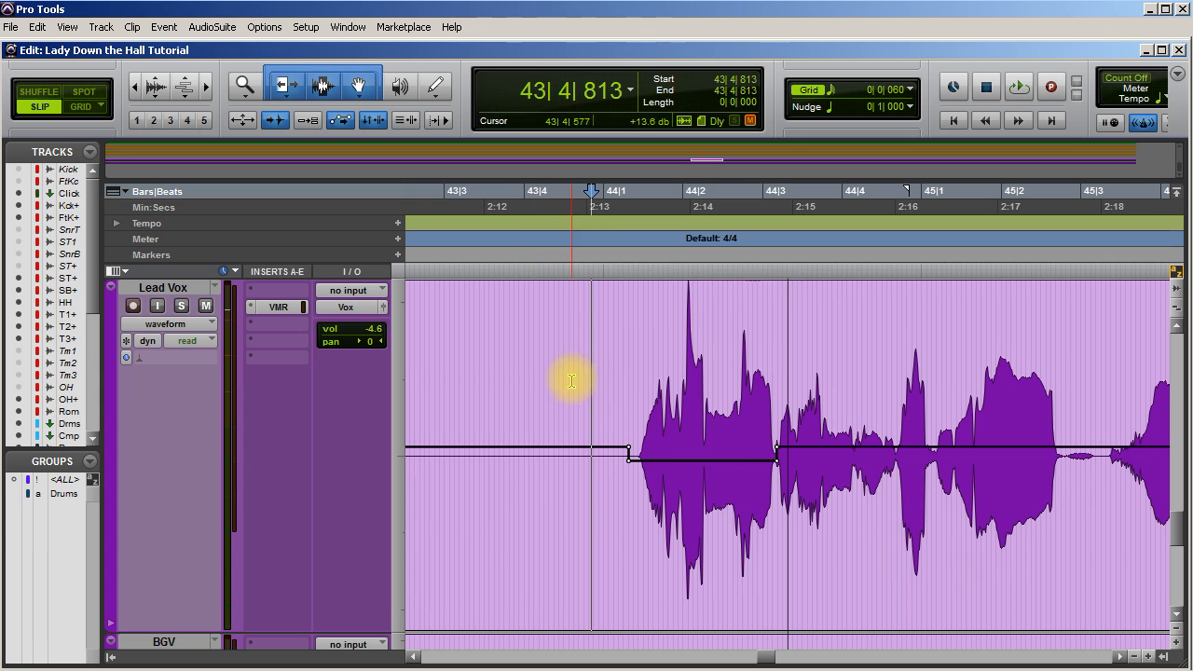
Replay the phrase from 43|4|577, then select its peak from 44|1|956 to 44|2|277 and lower its clip gain further.
left_click(571, 381)
key("space")
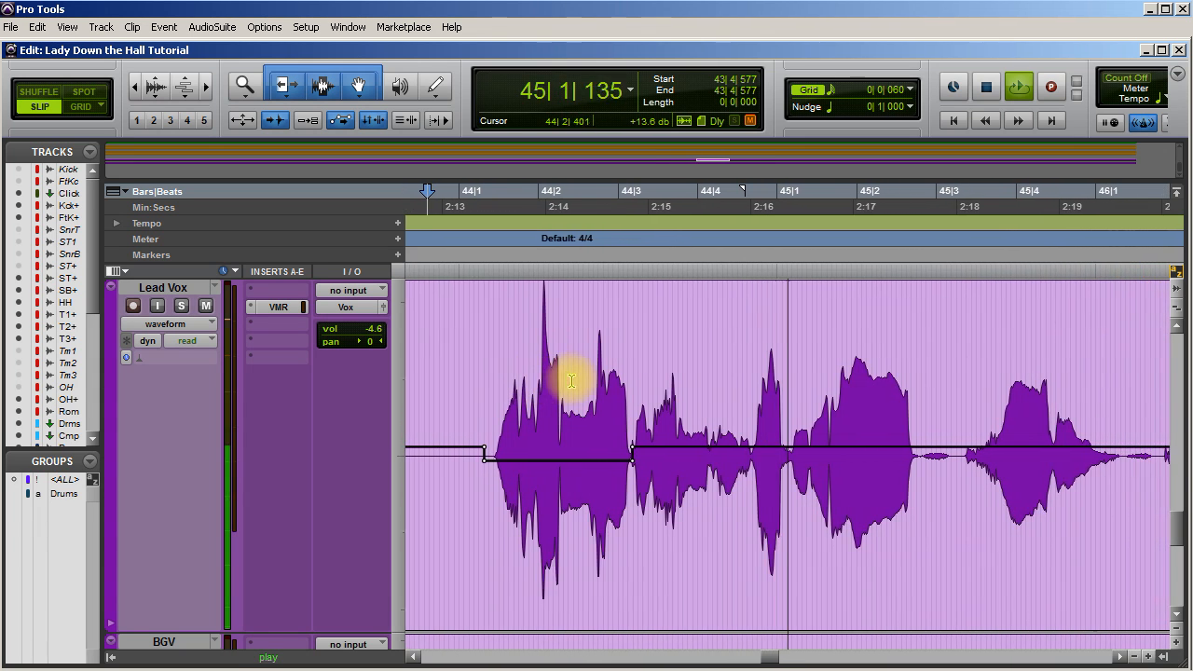
key("space")
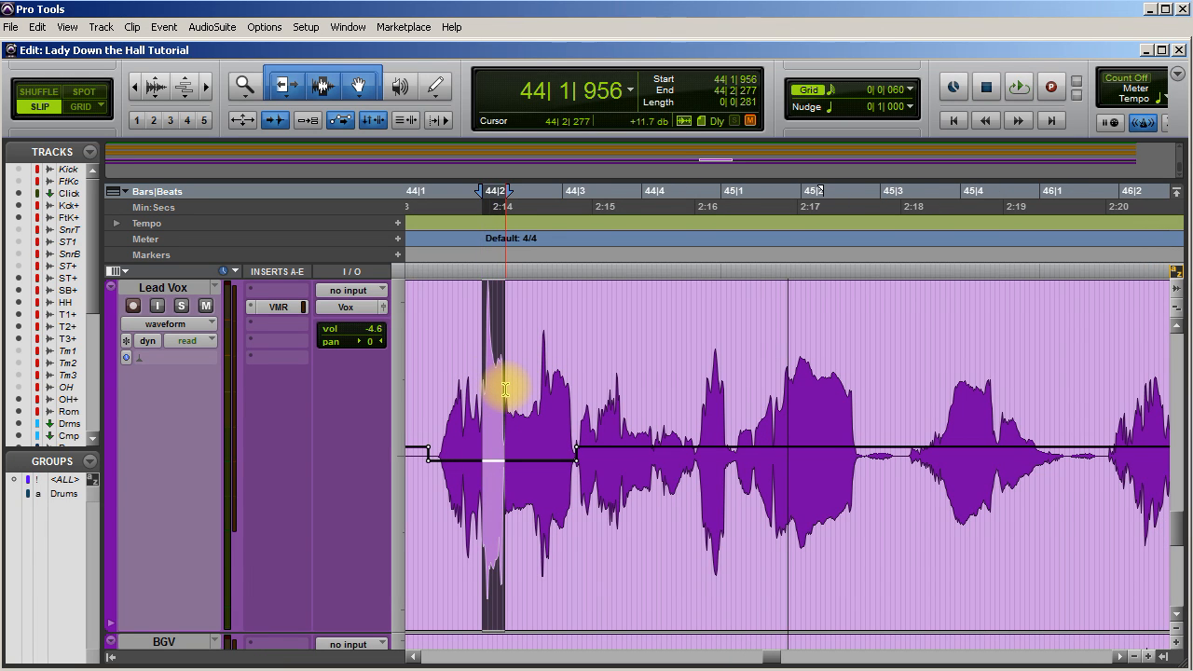
key("ctrl+]")
key("ctrl+]")
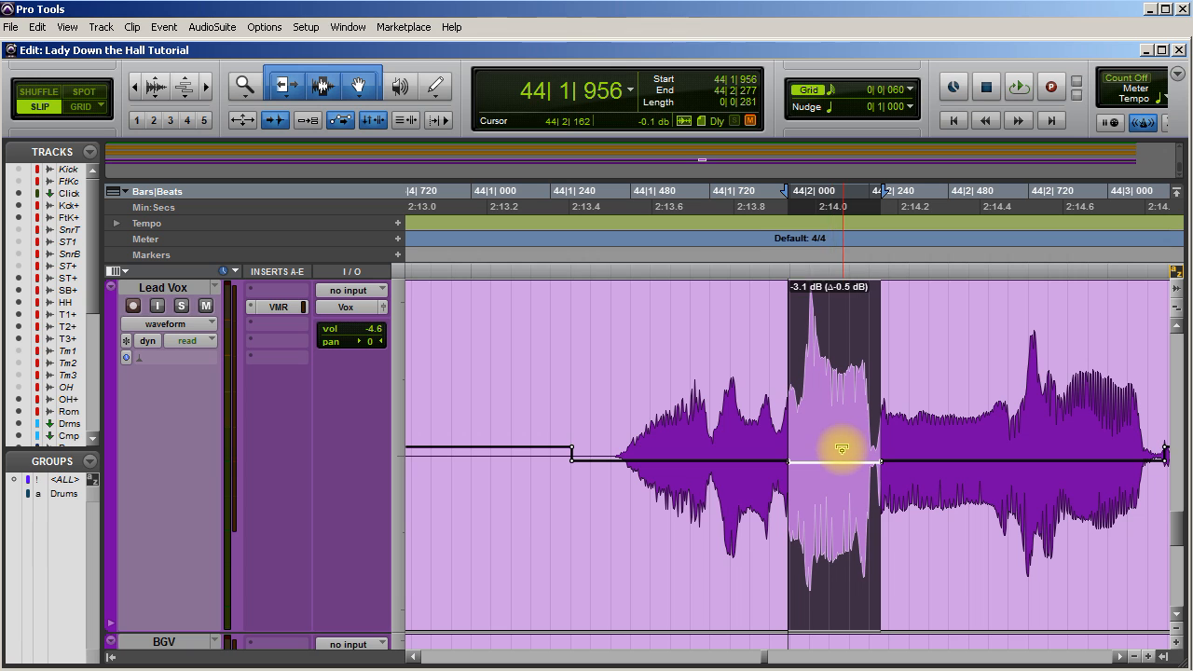
Play the vocal from 44|1|219 to check the lowered phrase and peak in bar 44.
left_click(543, 348)
key("space")
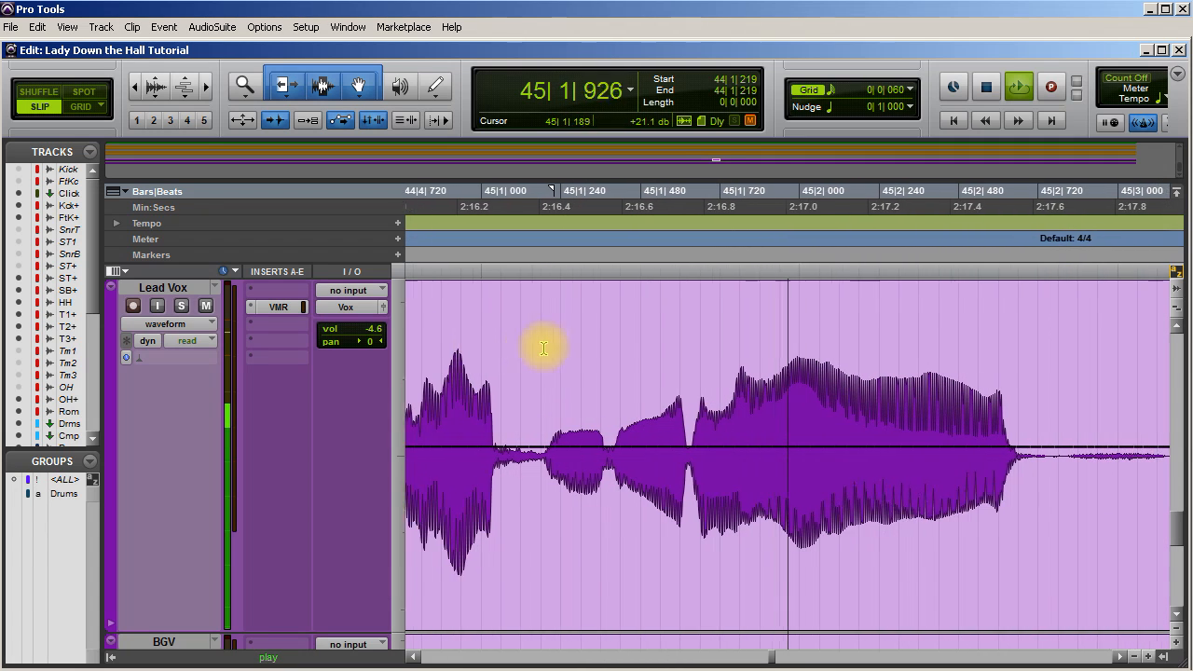
key("space")
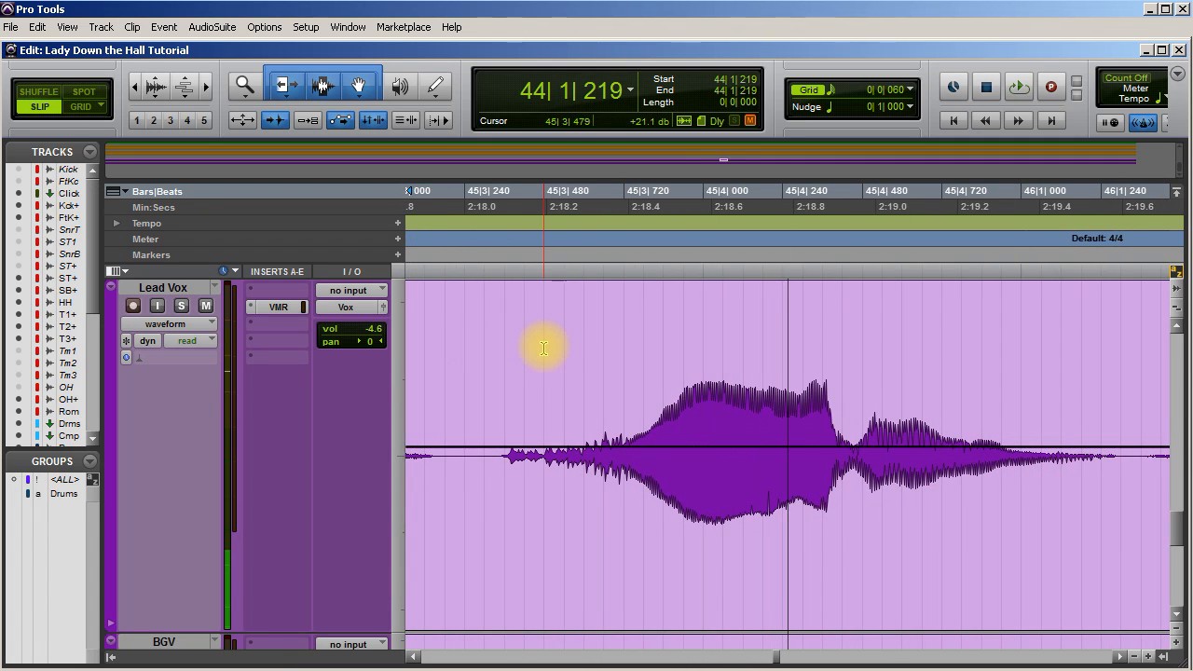
Audition the vocal repeatedly from 46|2|158 to judge the level of the louder words in bar 46.
key("ctrl+bracketleft")
key("ctrl+bracketleft")
key("ctrl+bracketleft")
key("ctrl+bracketleft")
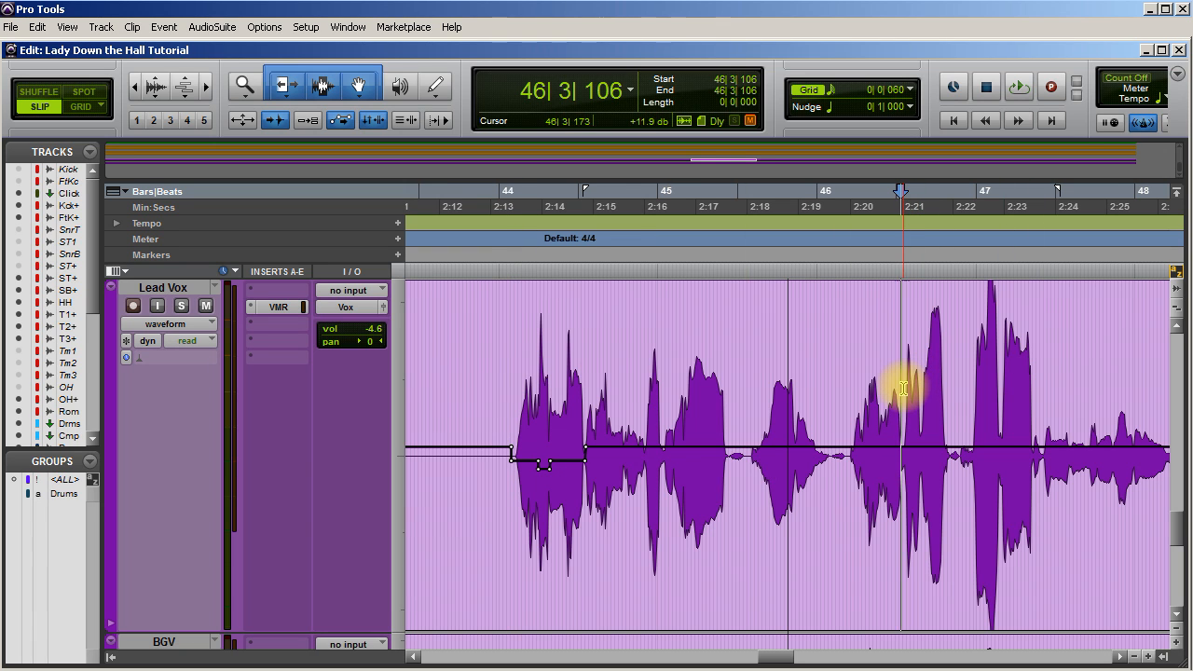
key("ctrl+bracketright")
key("ctrl+bracketright")
key("ctrl+bracketright")
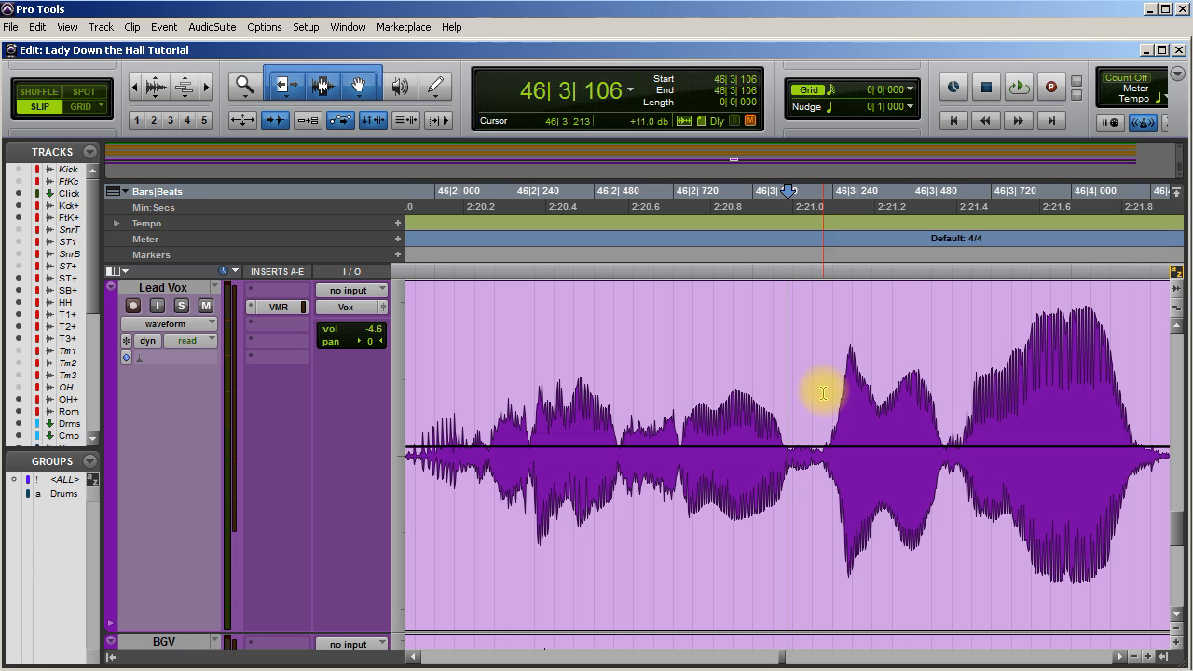
left_click(484, 387)
key("space")
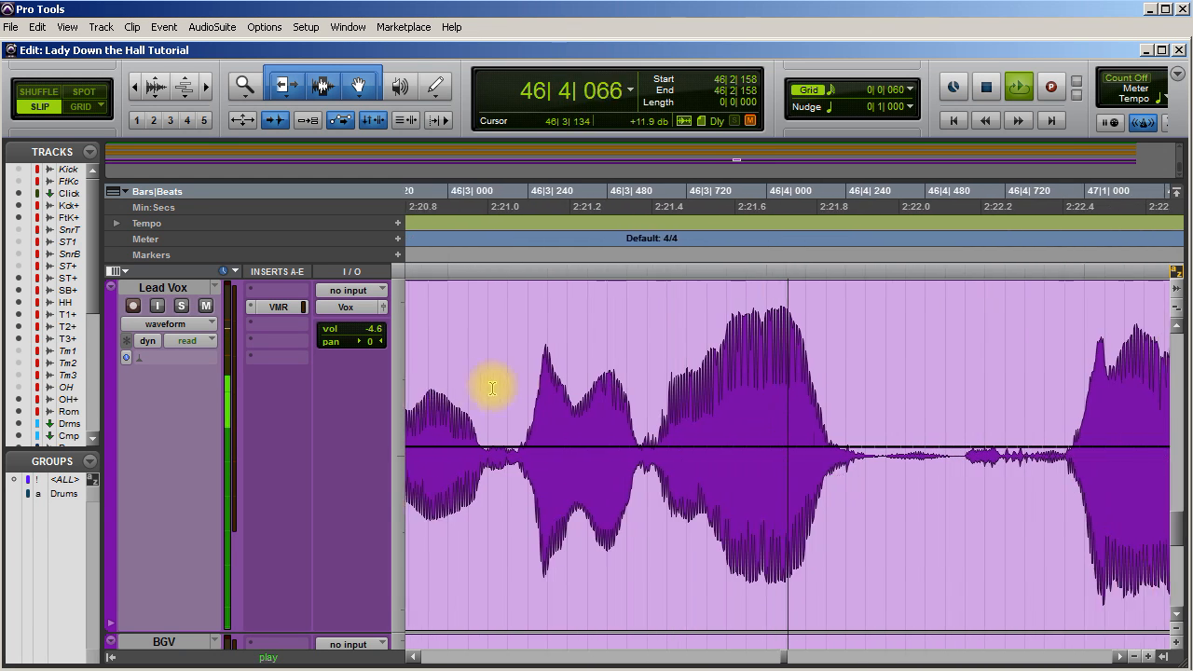
key("space")
key("space")
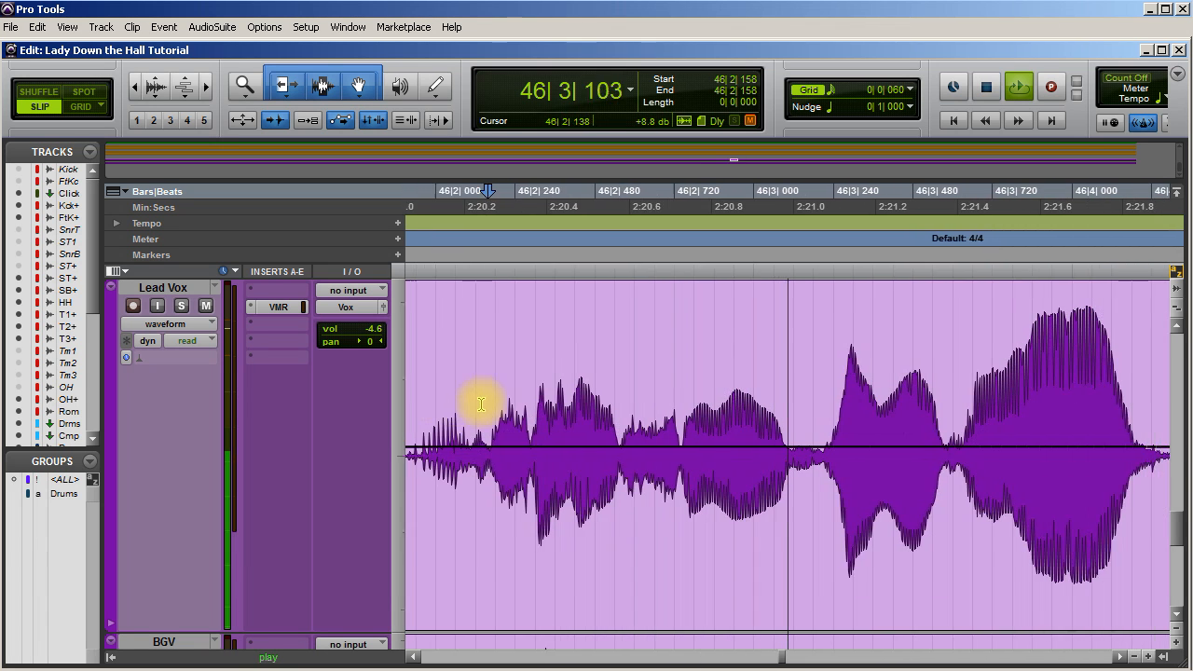
key("space")
key("space")
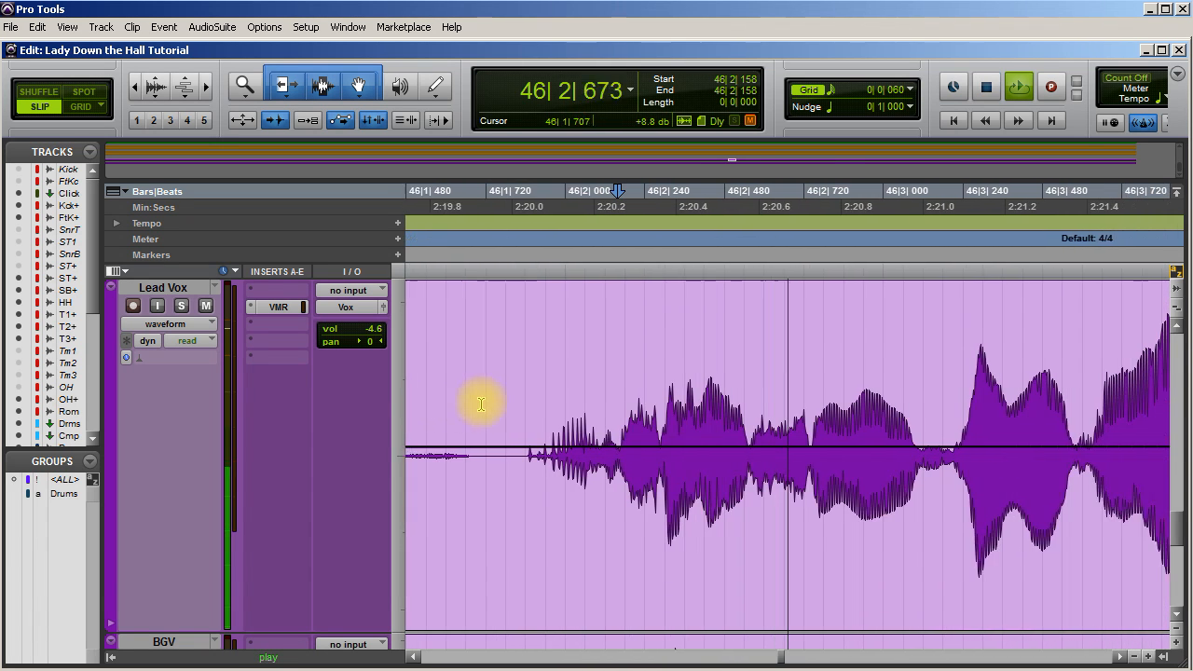
key("space")
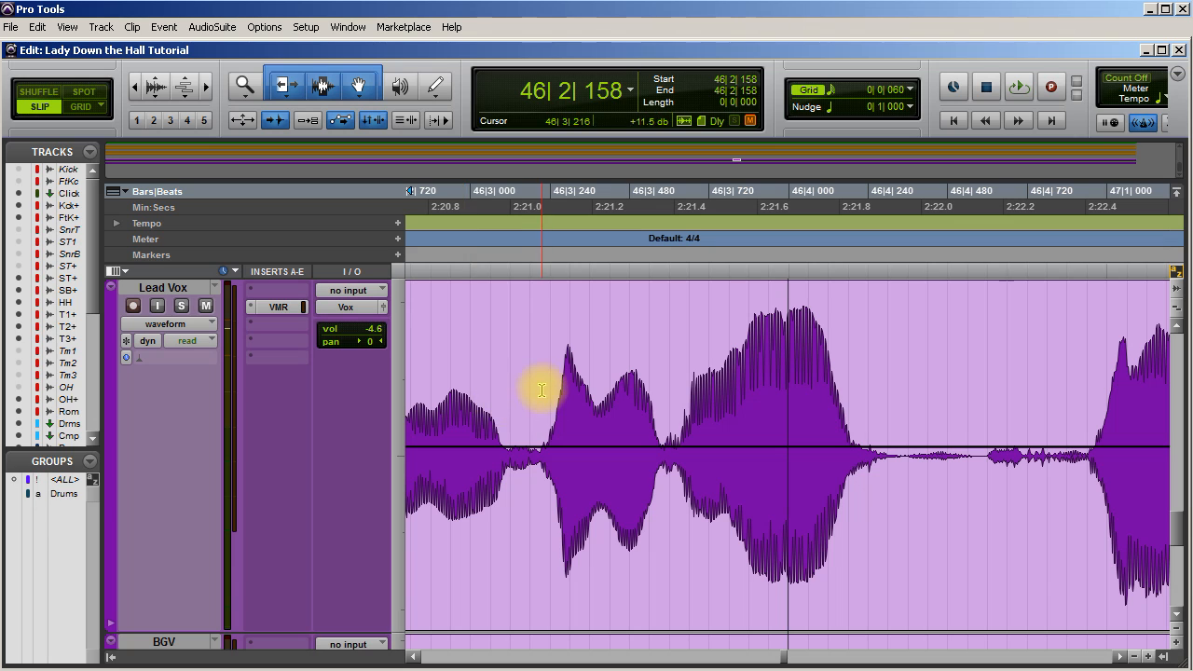
Lower the clip gain of the vocal from 46|3|216 to 46|4|347 to about -1.8 dB and play it back from 46|2|948.
left_click_drag(544, 390, 902, 414)
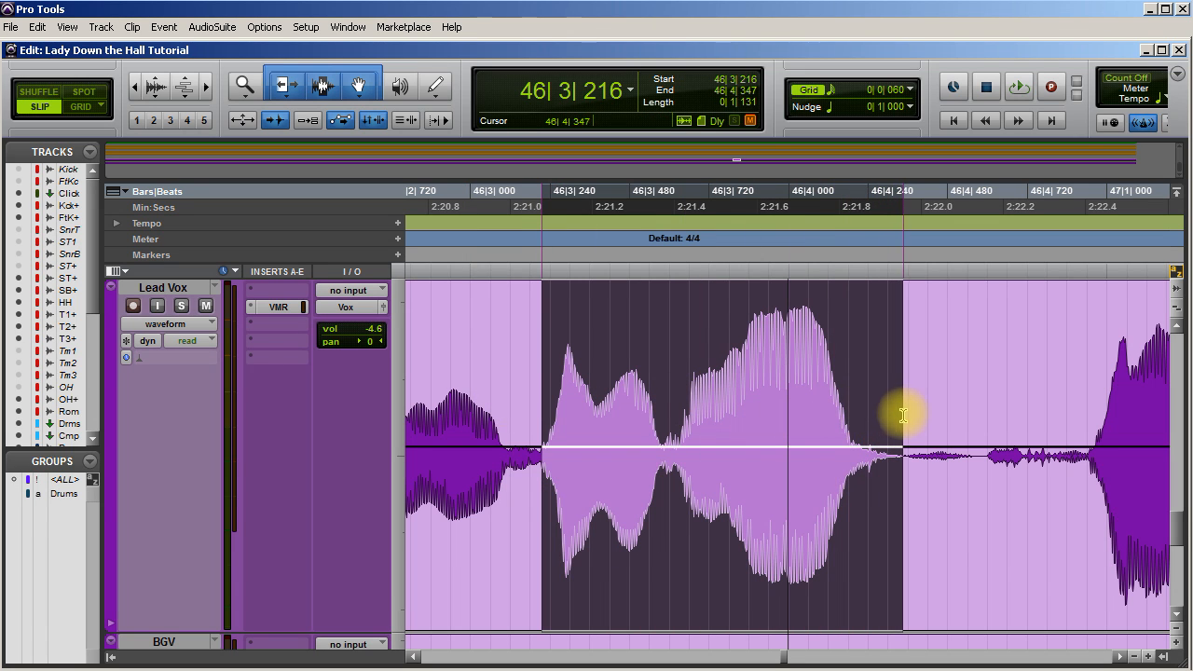
left_click_drag(731, 438, 731, 448)
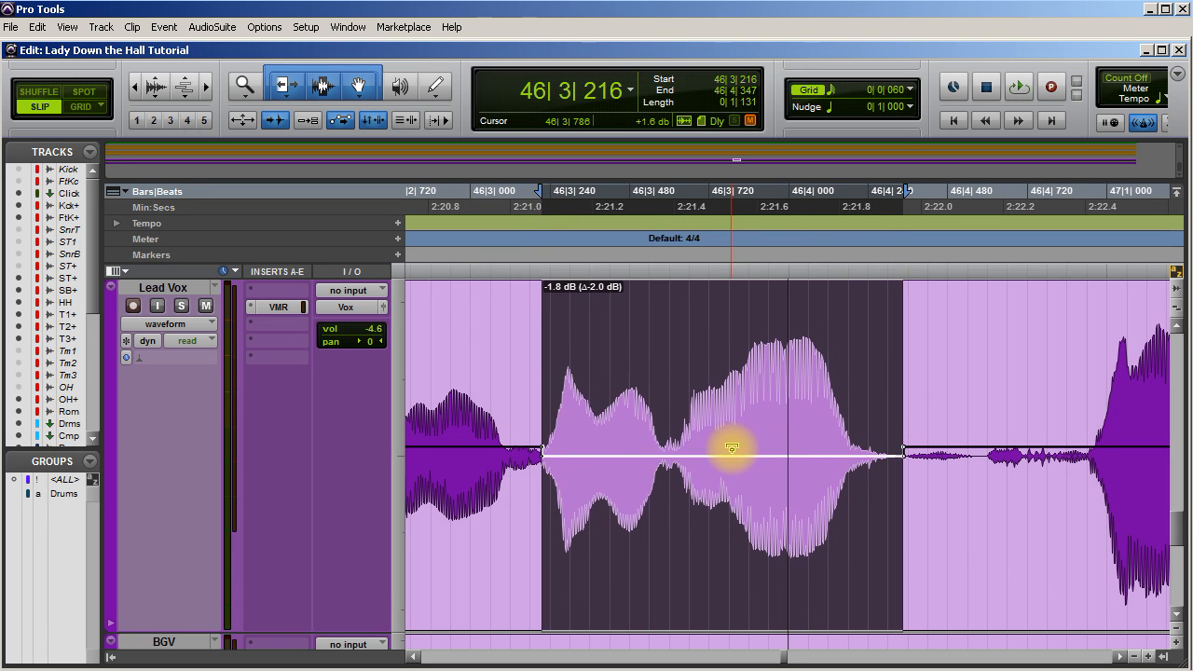
left_click(466, 354)
key("space")
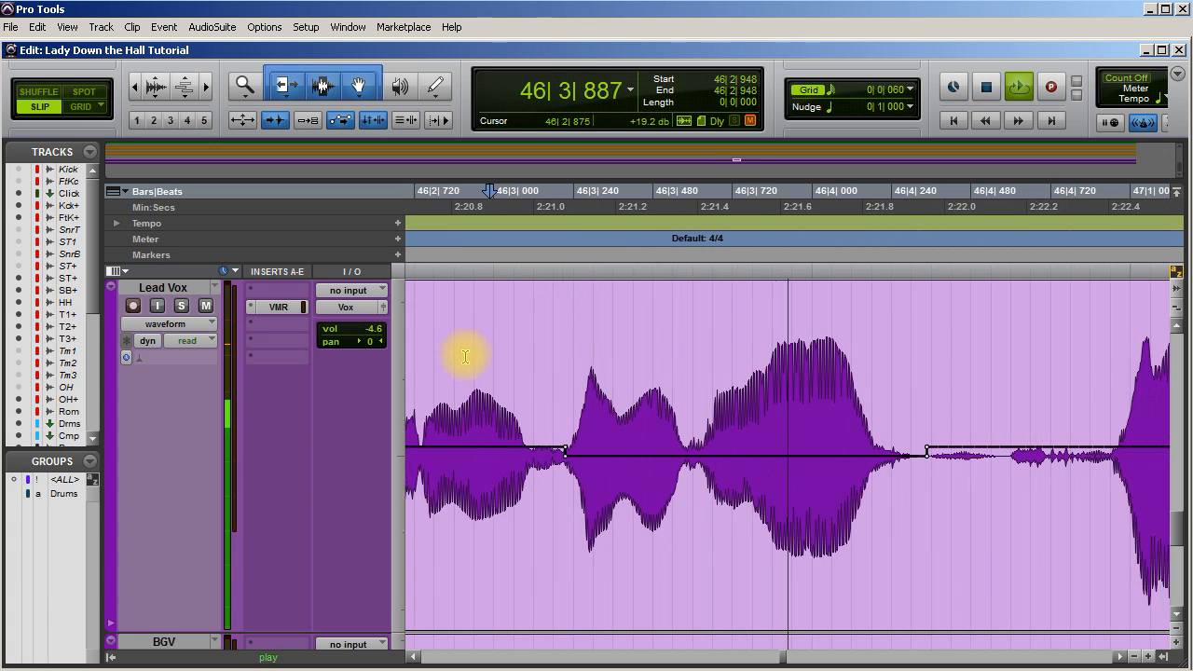
key("space")
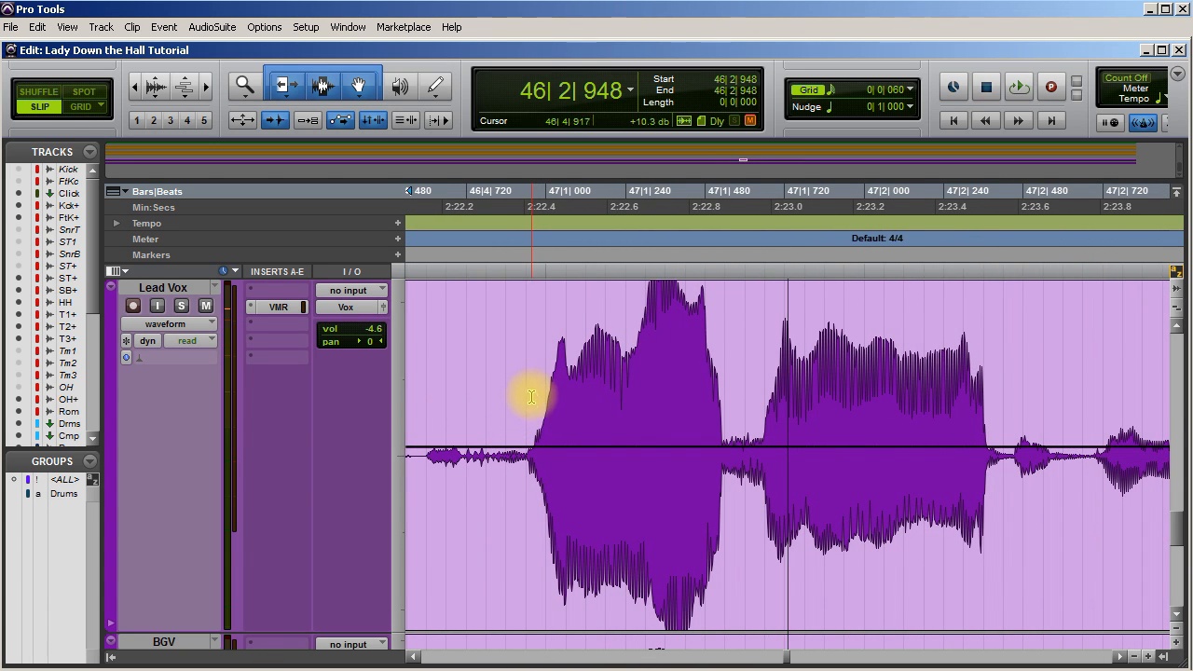
Lower the clip gain of the loud vocal phrase from 46|4|906 to 47|2|451 and play it back from 46|4|583.
left_click_drag(528, 389, 1013, 444)
left_click_drag(764, 424, 762, 434)
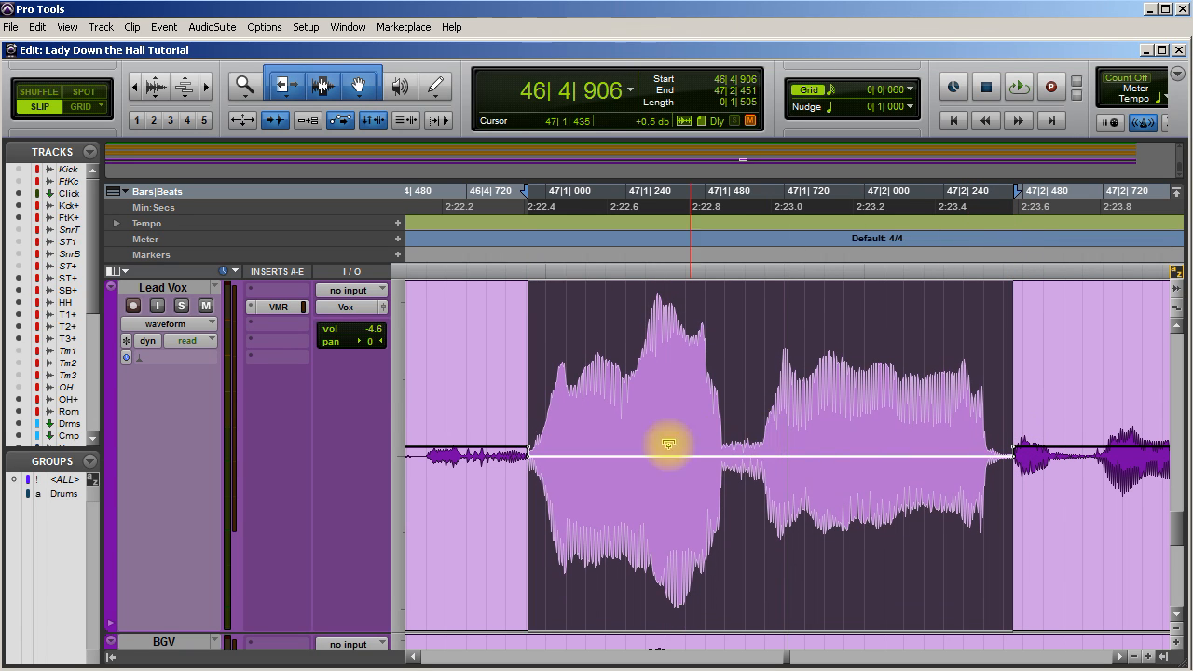
left_click(410, 385)
key("space")
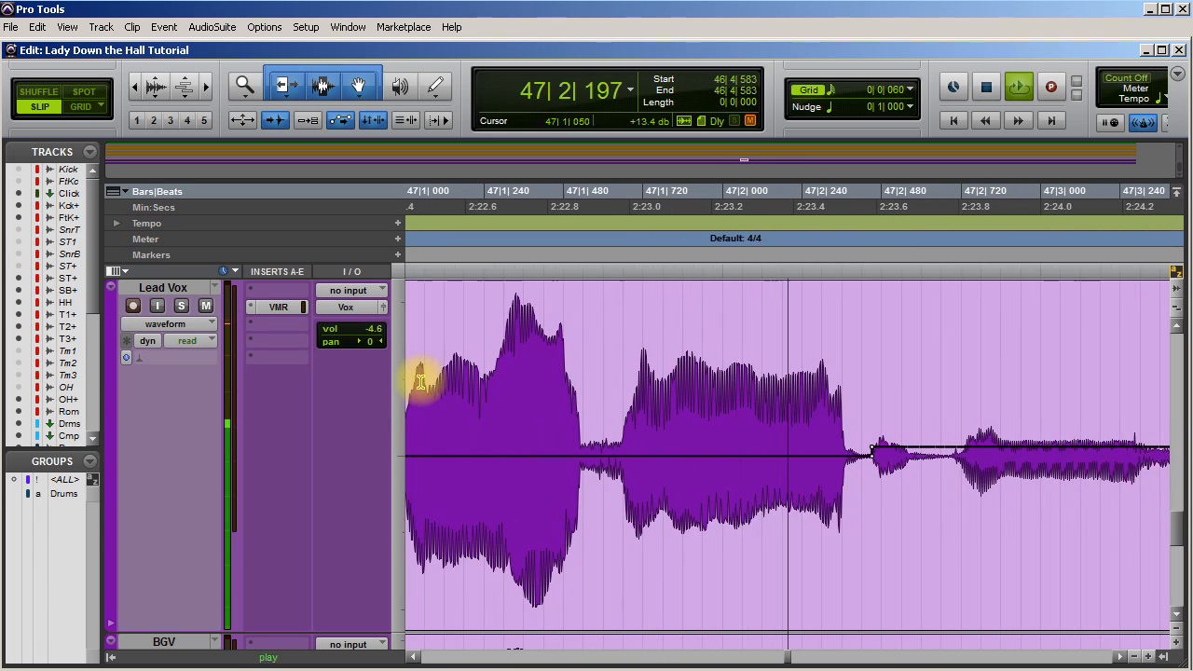
key("space")
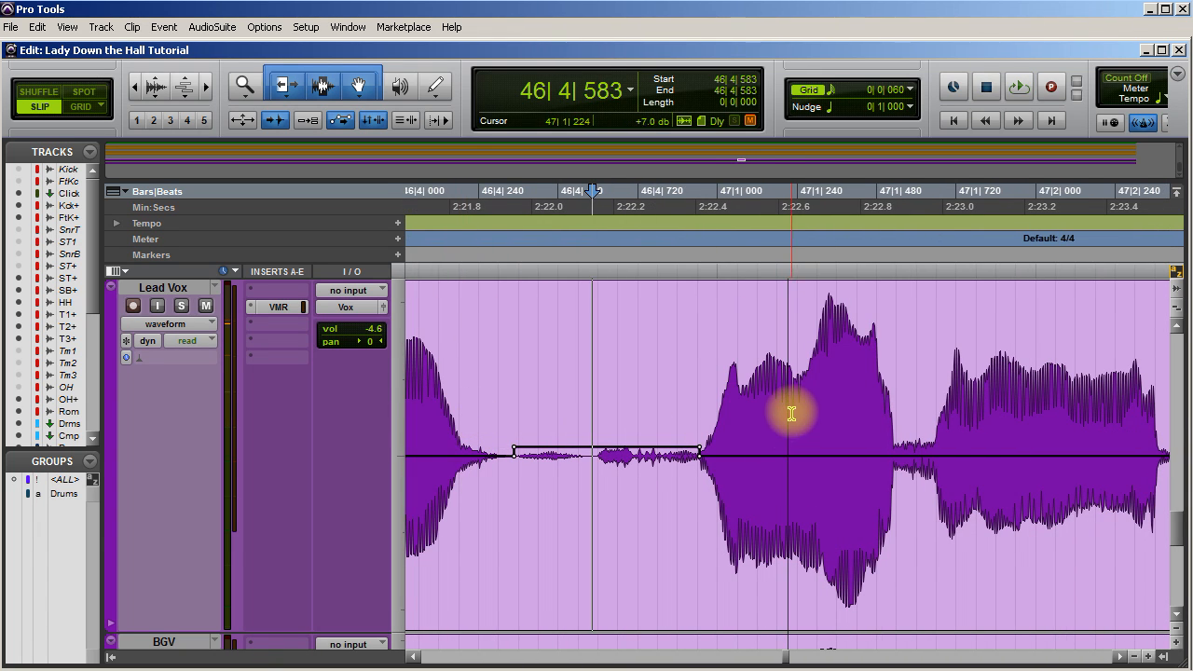
Lower the clip gain of the remaining peak in the first beat of bar 47 further and replay from 46|4|333.
left_click_drag(797, 408, 864, 457)
left_click(506, 381)
key("space")
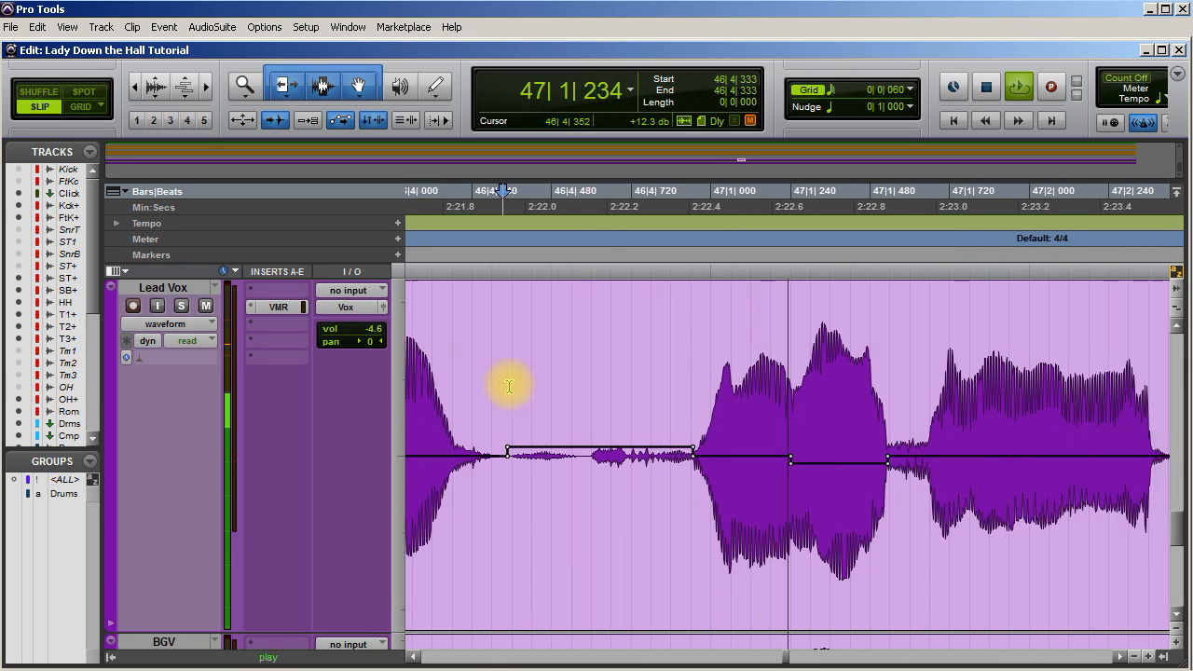
key("space")
Select the loud vocal phrase from 50|4|122 to 51|1|456 and lower its clip gain to about -1.3 dB.
key("r")
key("r")
key("r")
key("r")
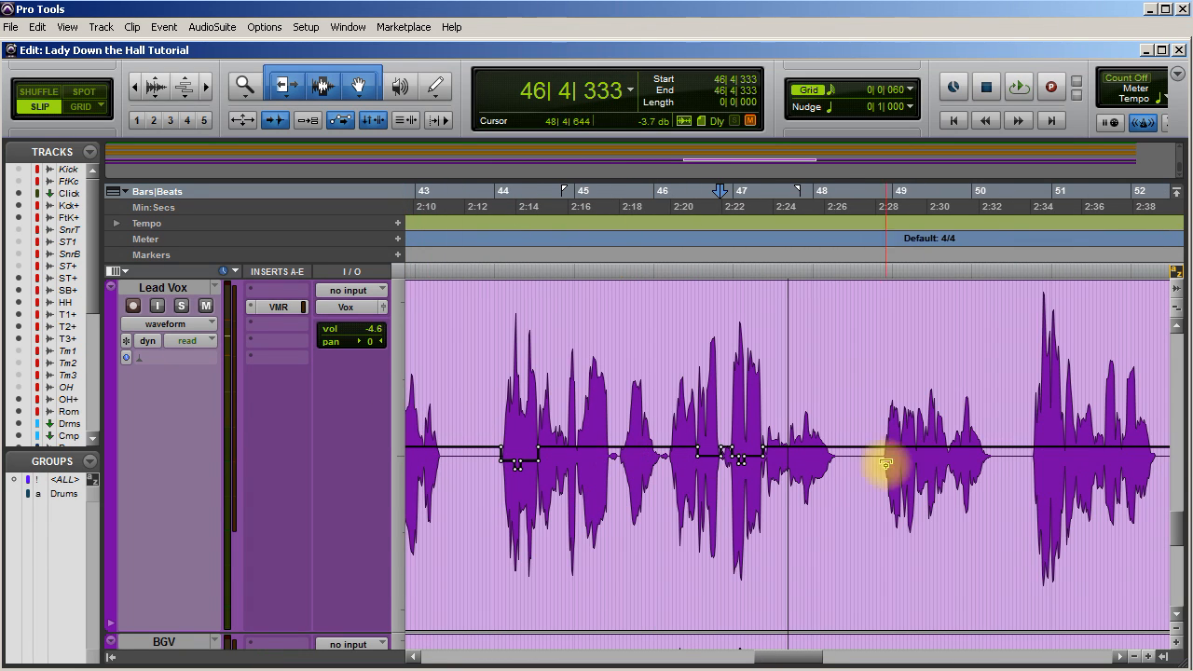
left_click_drag(1030, 392, 1059, 393)
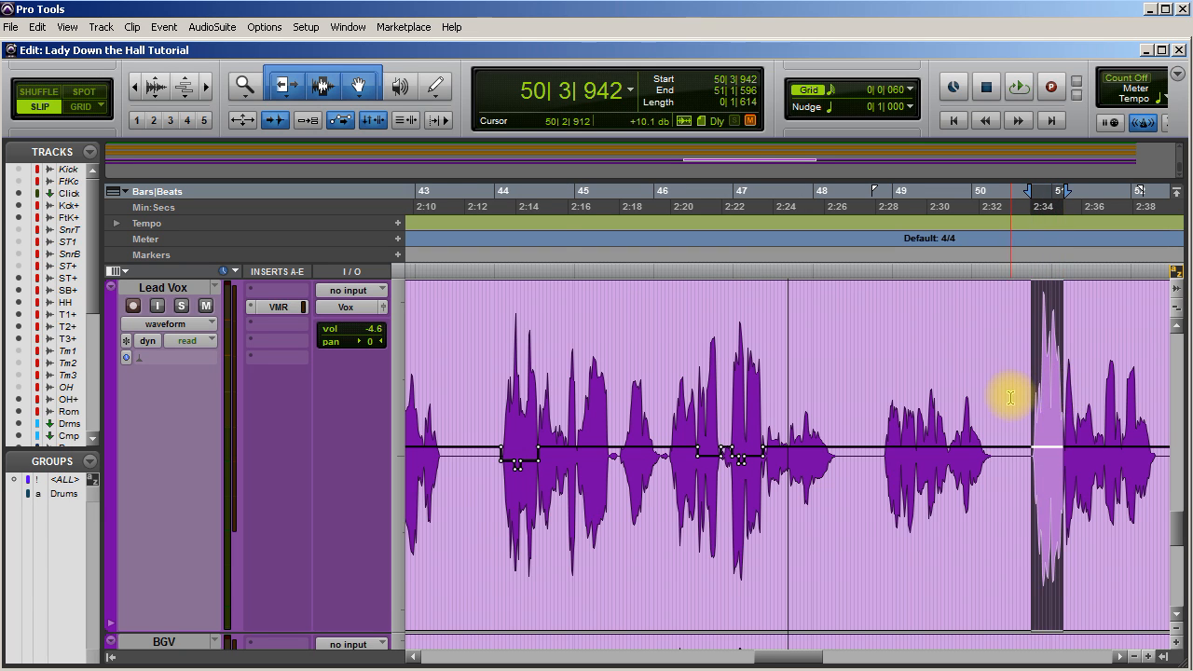
key("t")
key("t")
key("t")
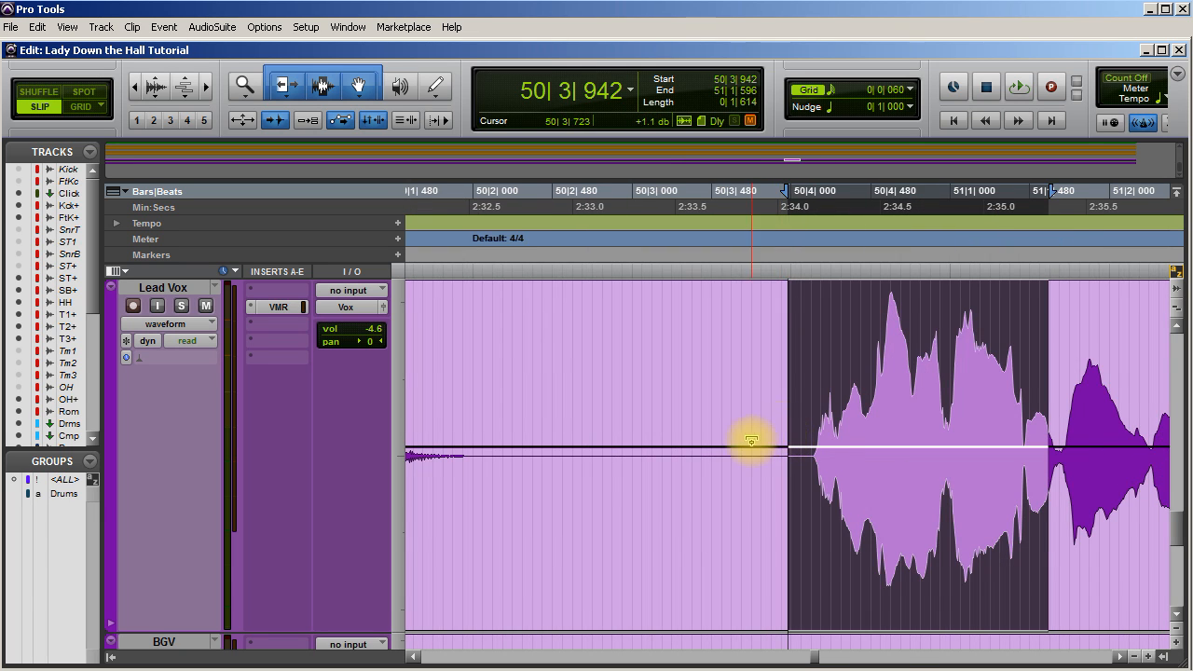
scroll(751, 440, "right", 2)
left_click_drag(658, 395, 877, 407)
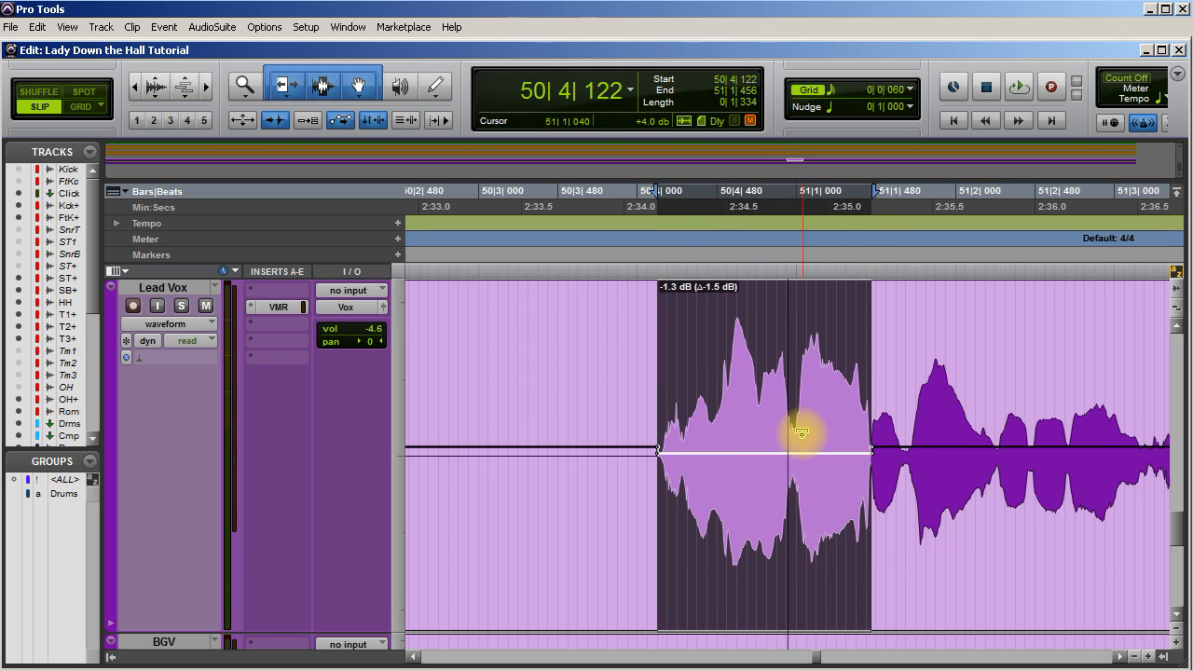
Play the vocal from 50|3|841 and raise the clip gain of the quiet passage from 53|1|221 to 53|3|658.
left_click(617, 381)
key("space")
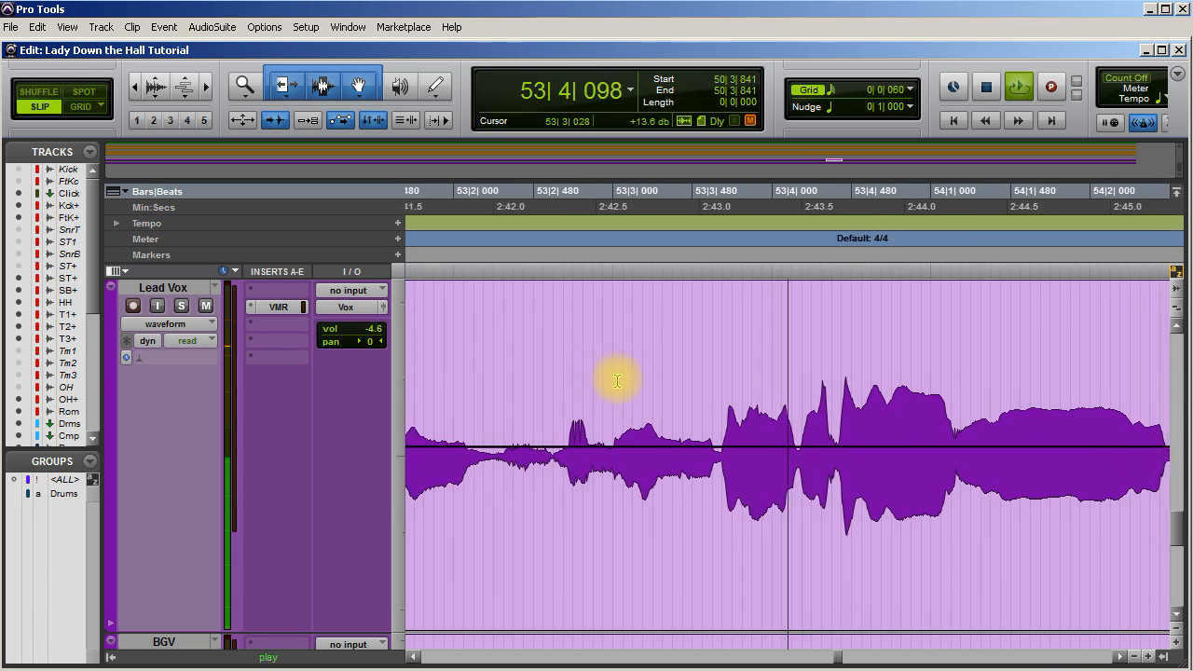
key("space")
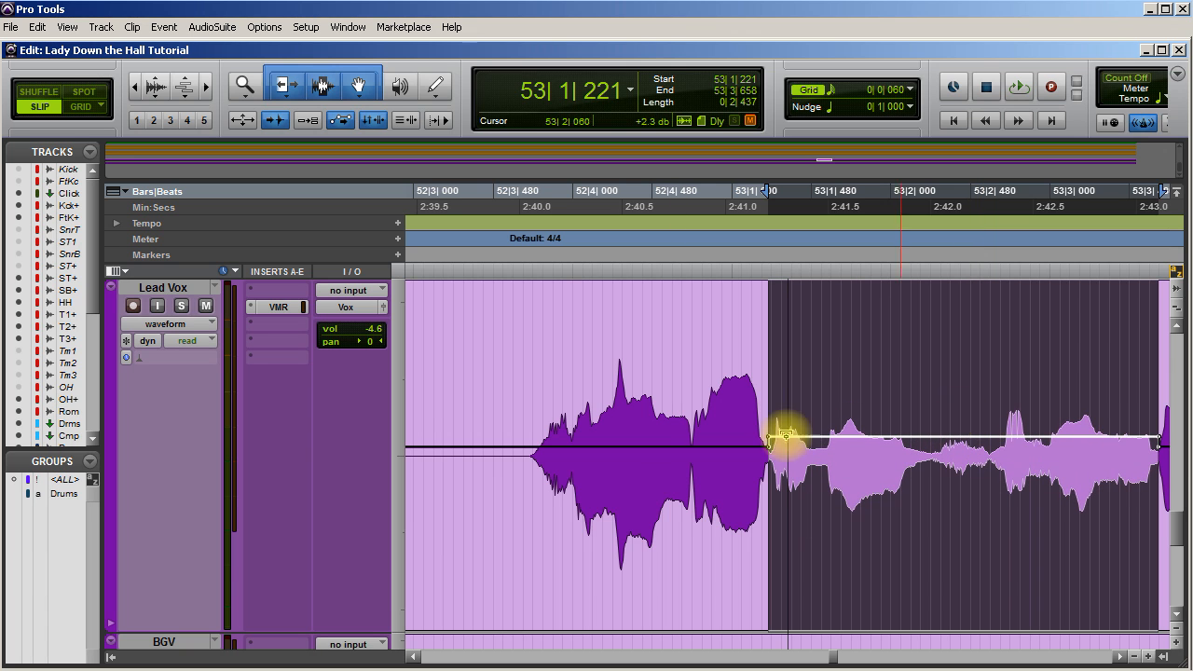
Replay the vocal from 52|3|196 to check the raised passage in bar 53 against its surroundings.
left_click(443, 387)
key("space")
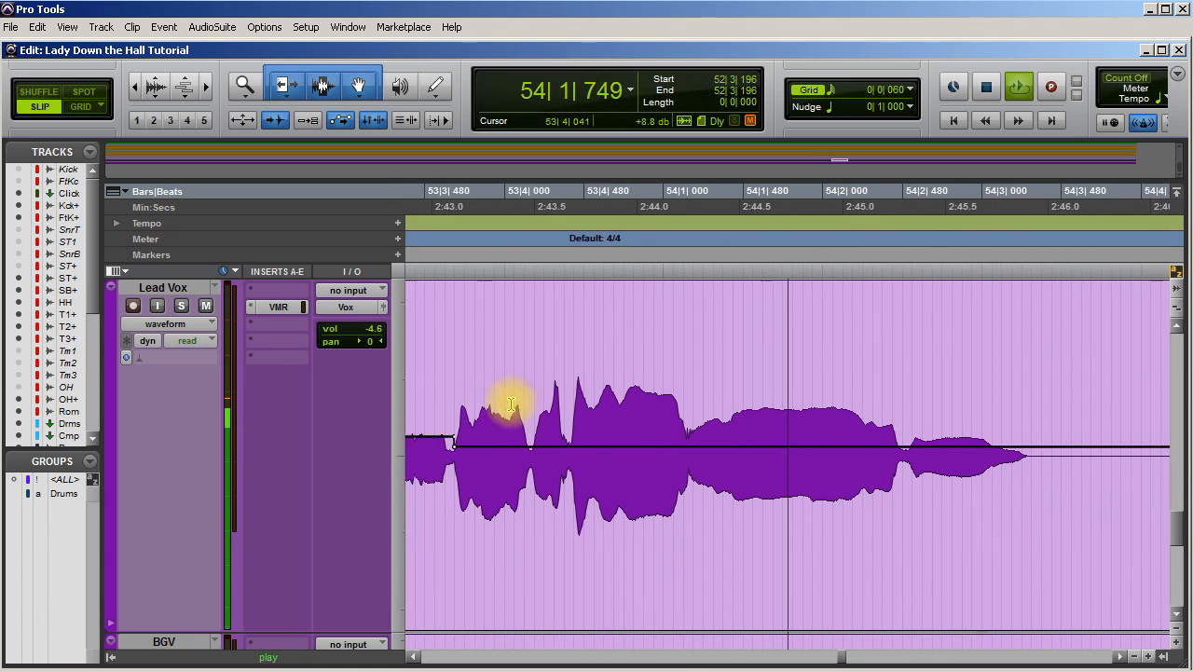
key("space")
key("ctrl+bracketleft")
key("ctrl+bracketleft")
key("ctrl+bracketleft")
key("ctrl+bracketleft")
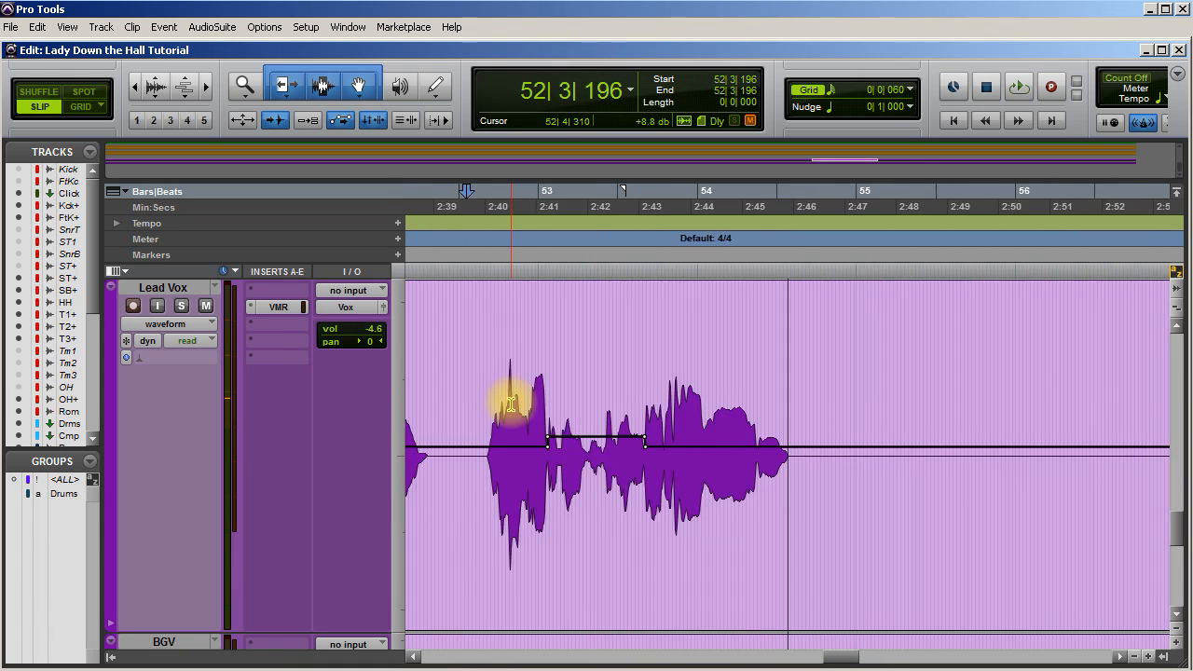
Play the vocal through bars 71 and 72 and lower the clip gain of the phrase from 71|2|712 to 71|3|005 to about -4.6 dB.
key("ctrl+bracketleft")
key("ctrl+bracketleft")
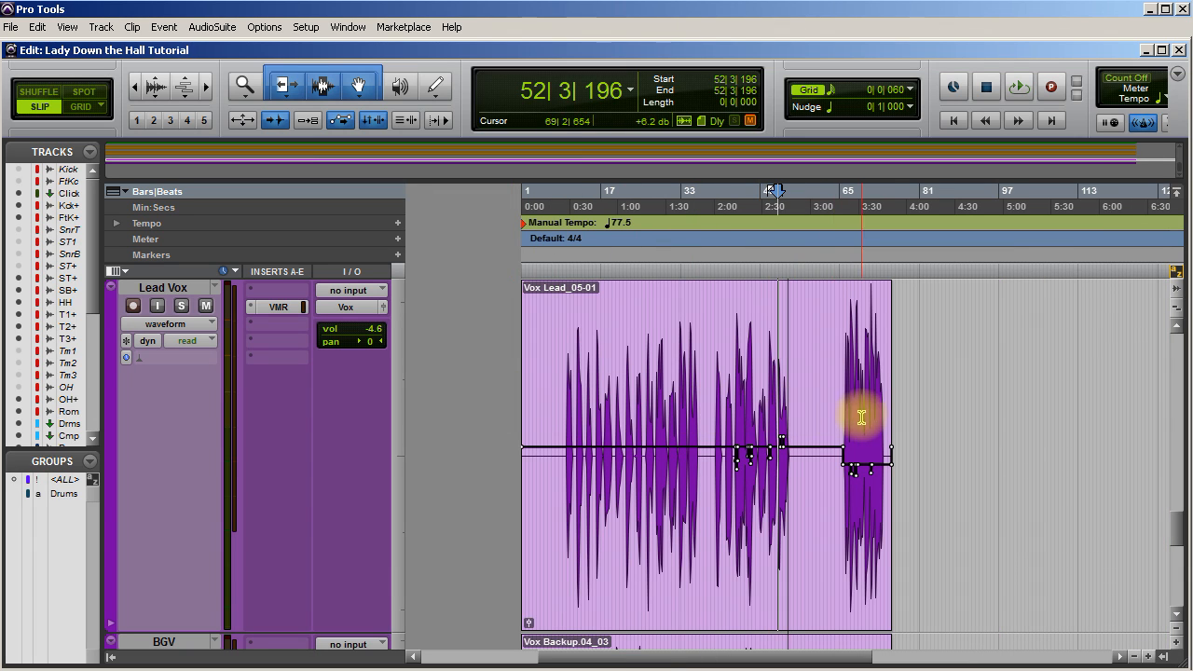
key("ctrl+bracketright")
key("ctrl+bracketright")
key("ctrl+bracketright")
key("ctrl+bracketright")
key("ctrl+bracketright")
key("ctrl+bracketright")
key("ctrl+bracketright")
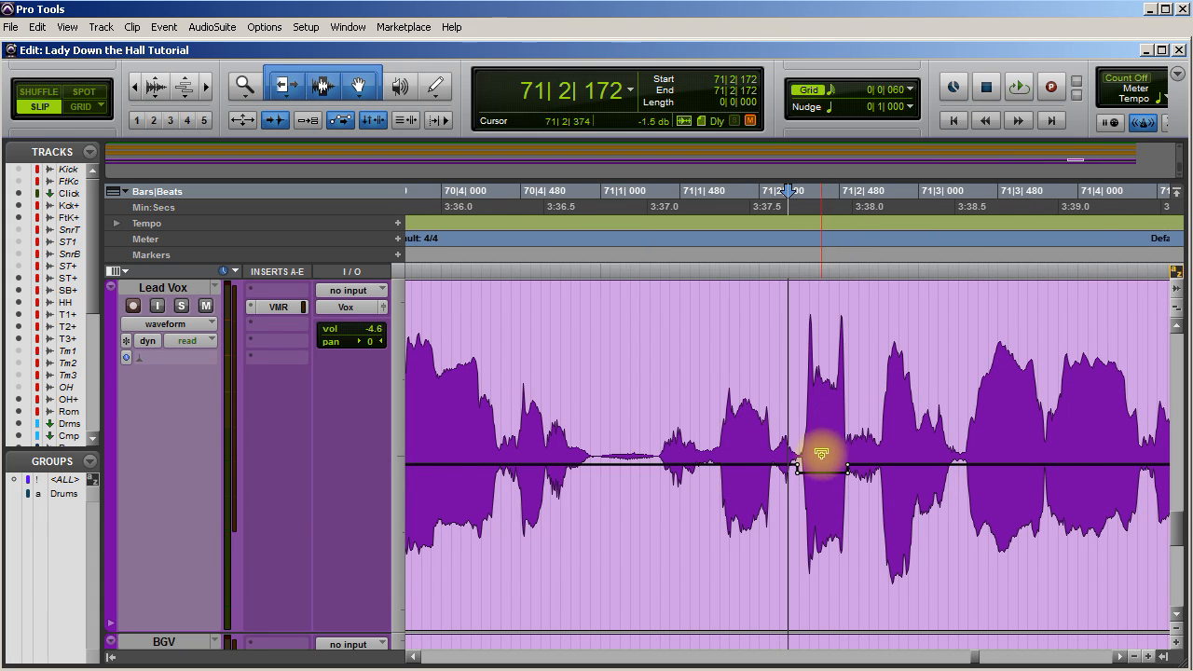
key("space")
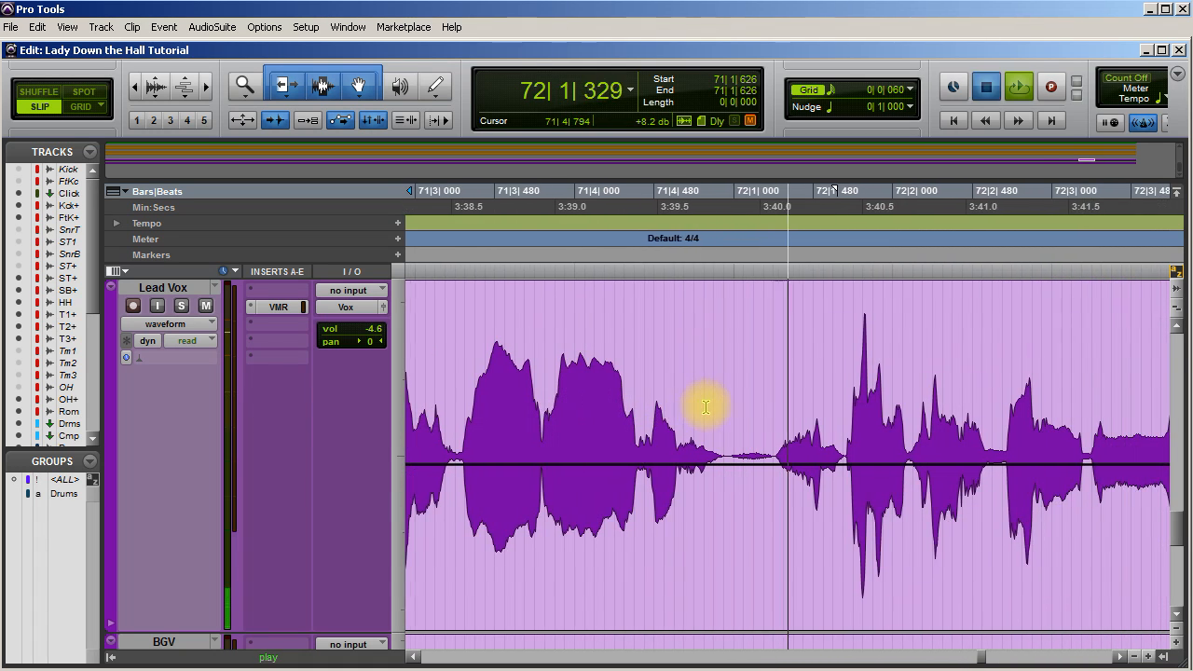
key("space")
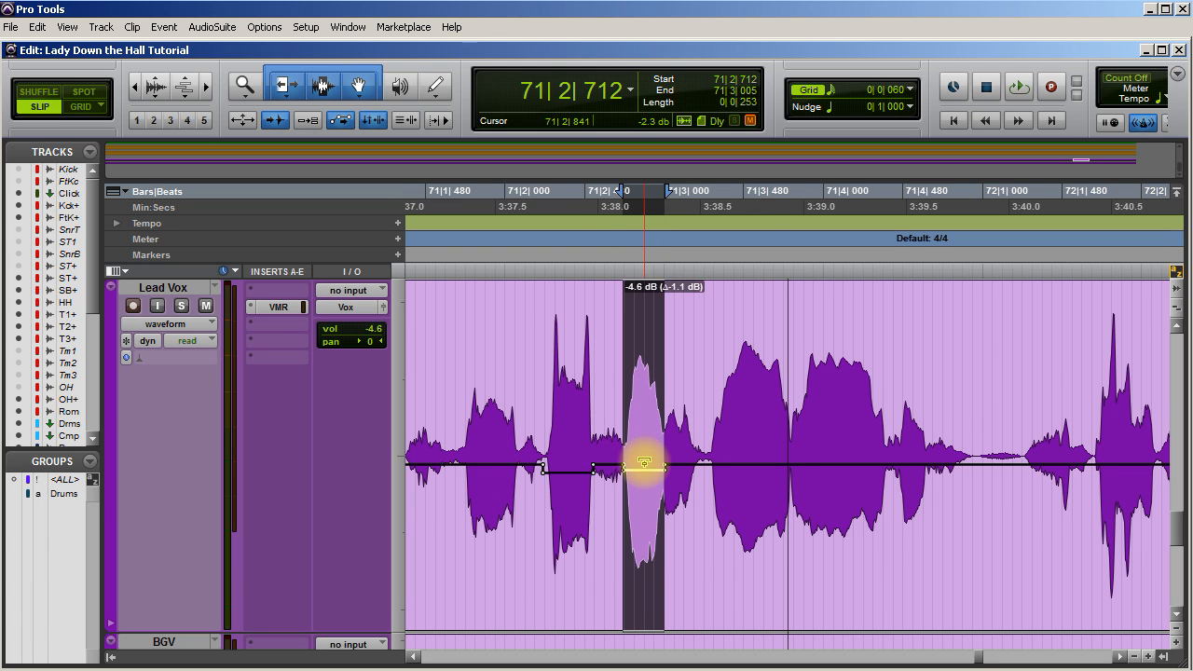
left_click_drag(643, 464, 643, 465)
Lower the clip gain of the phrase from 71|3|264 to 71|4|383 to about -5.2 dB and replay the vocal from 71|1|294 into bar 73.
left_click(450, 376)
key("space")
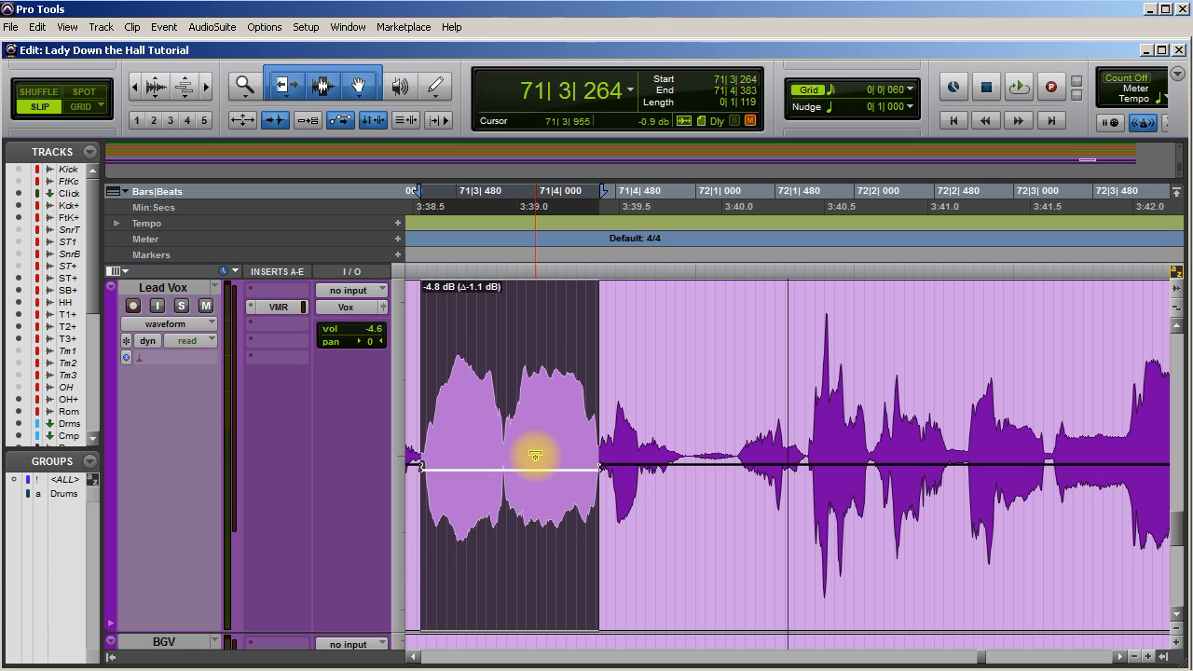
key("space")
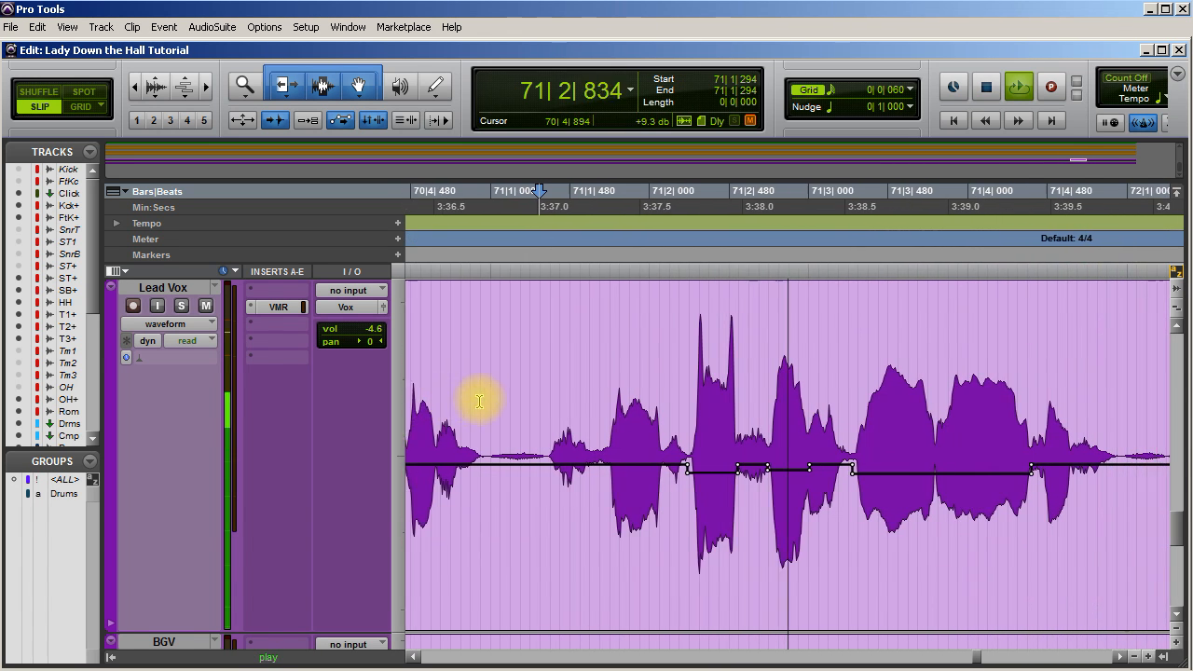
key("space")
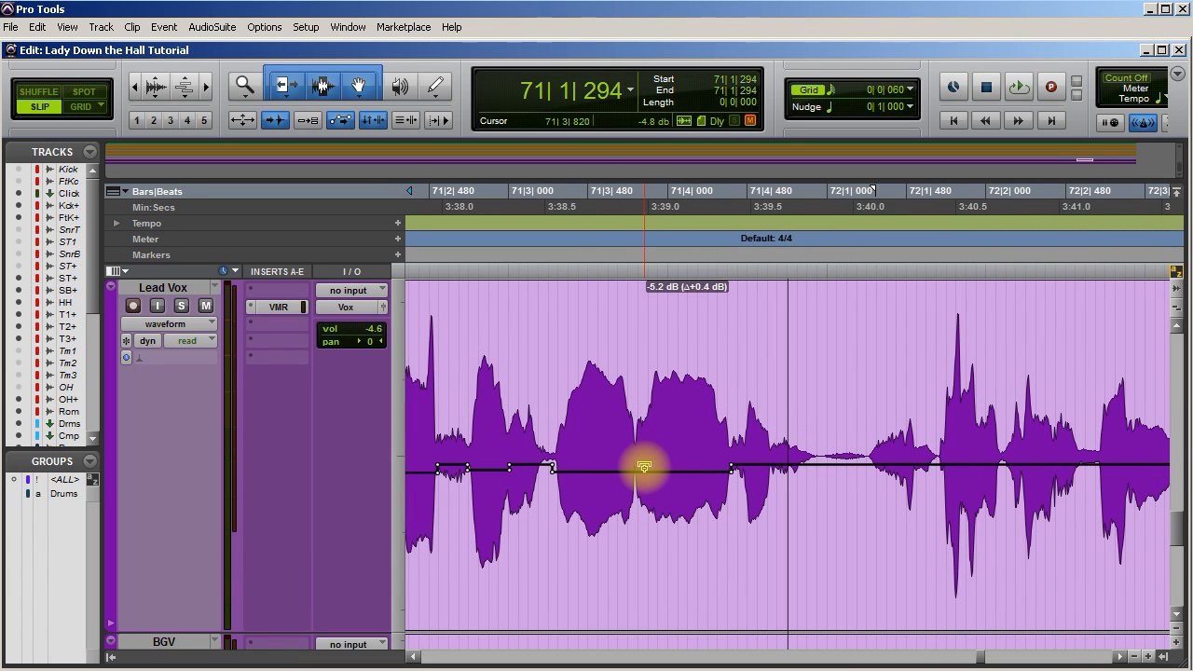
key("space")
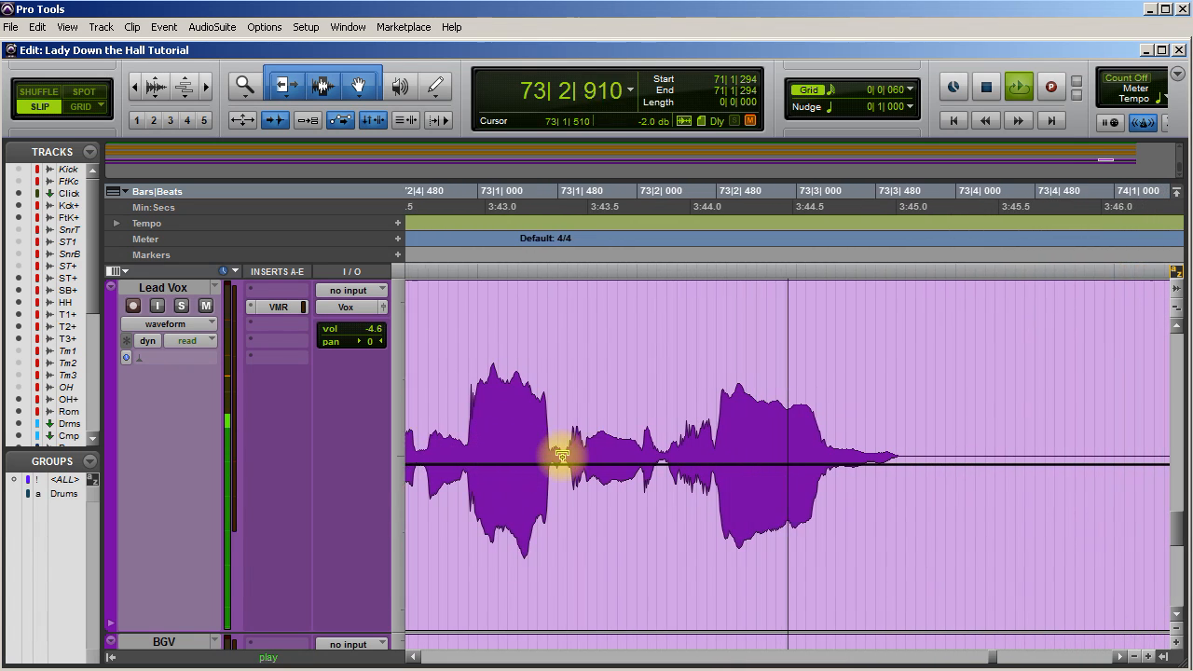
key("space")
Select the whole Vox Lead_05-01 clip on the Lead Vox track and render its clip gain.
key("ctrl+[")
key("ctrl+[")
key("ctrl+[")
key("ctrl+[")
key("ctrl+[")
key("ctrl+[")
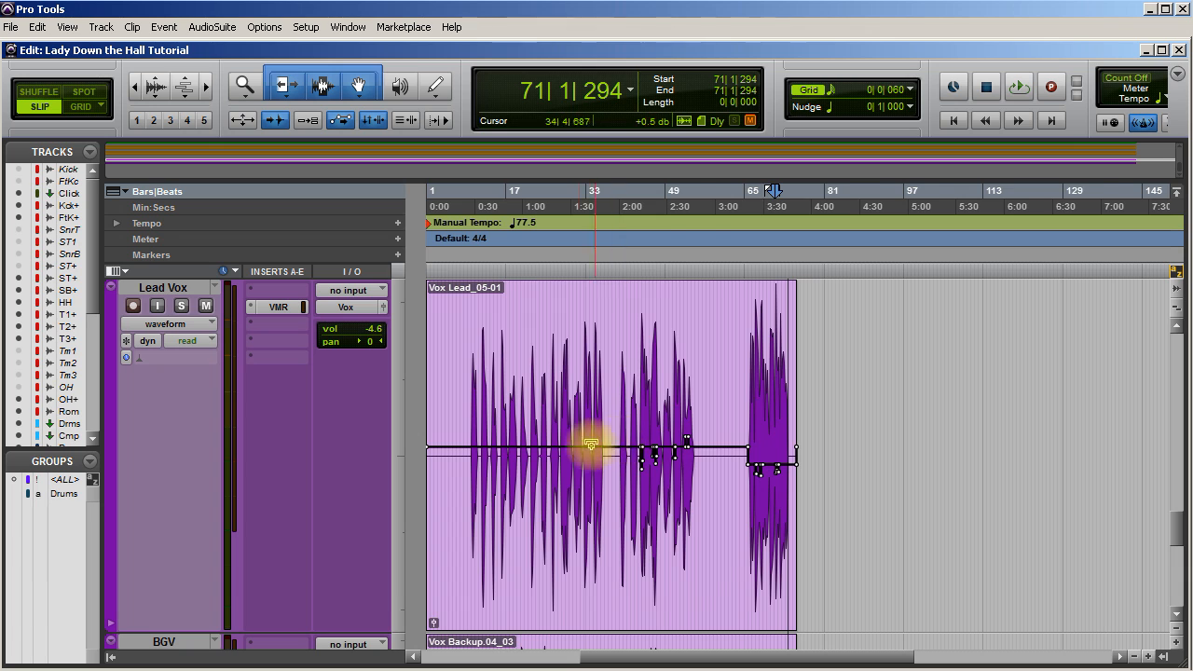
key("ctrl+[")
left_click(716, 537)
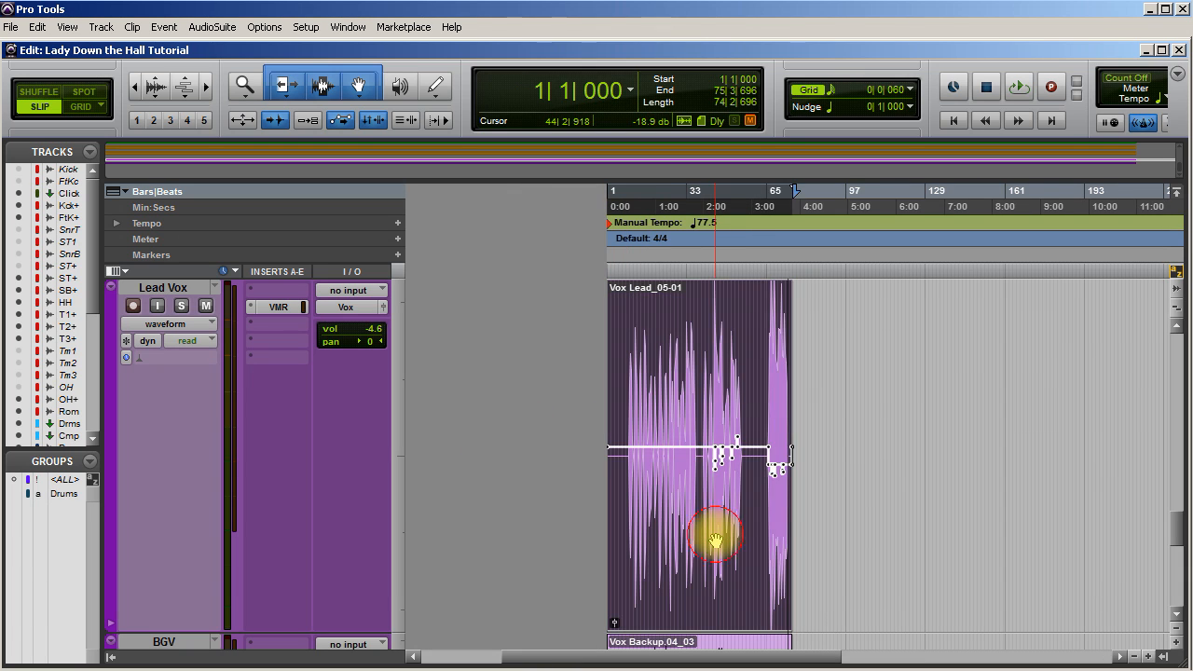
right_click(717, 536)
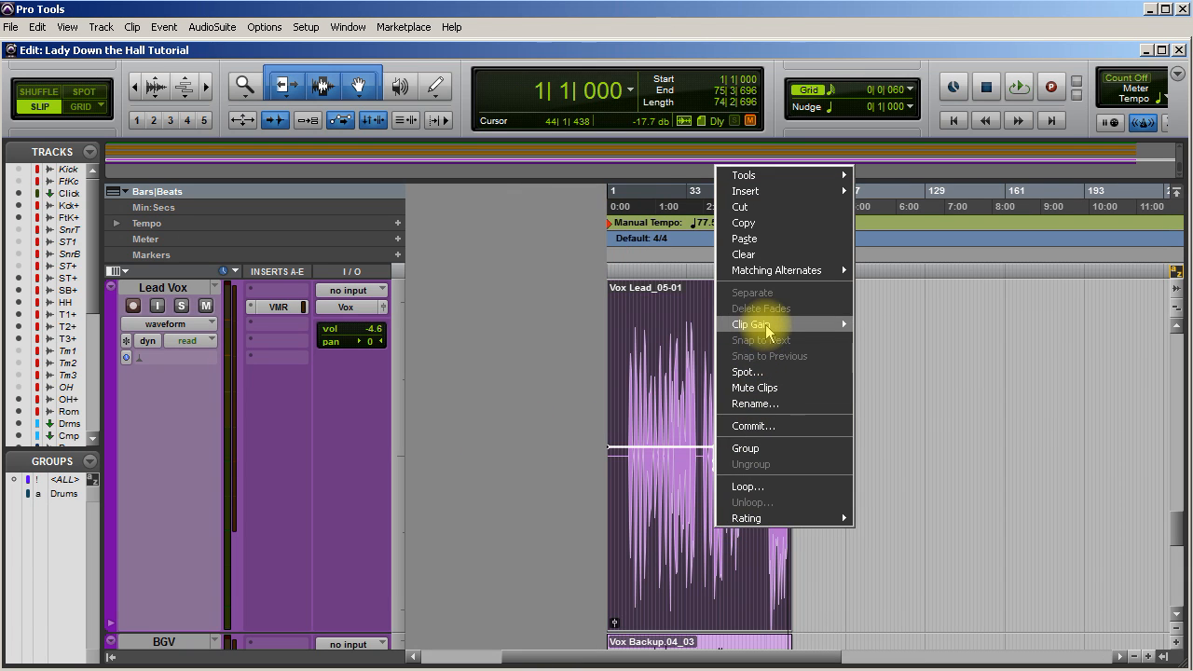
left_click(901, 372)
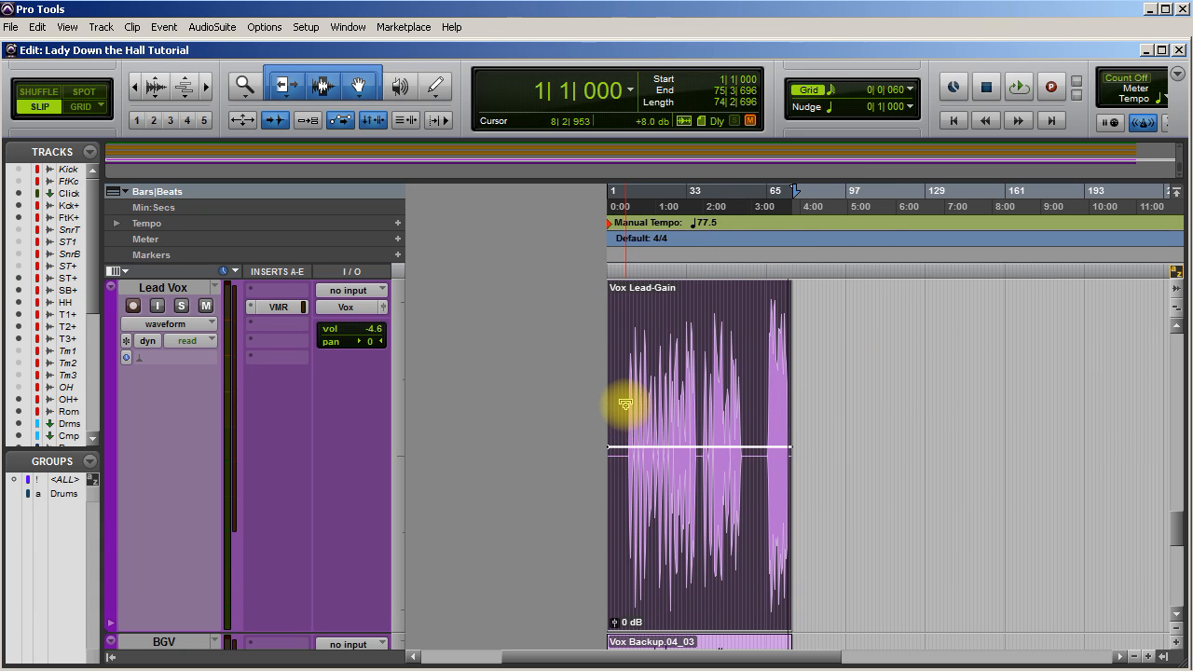
Examine the rendered Lead Vox waveform and the gaps between its opening phrases around bars 9 to 21.
left_click(624, 397)
key("ctrl+]")
key("ctrl+]")
key("ctrl+]")
key("ctrl+]")
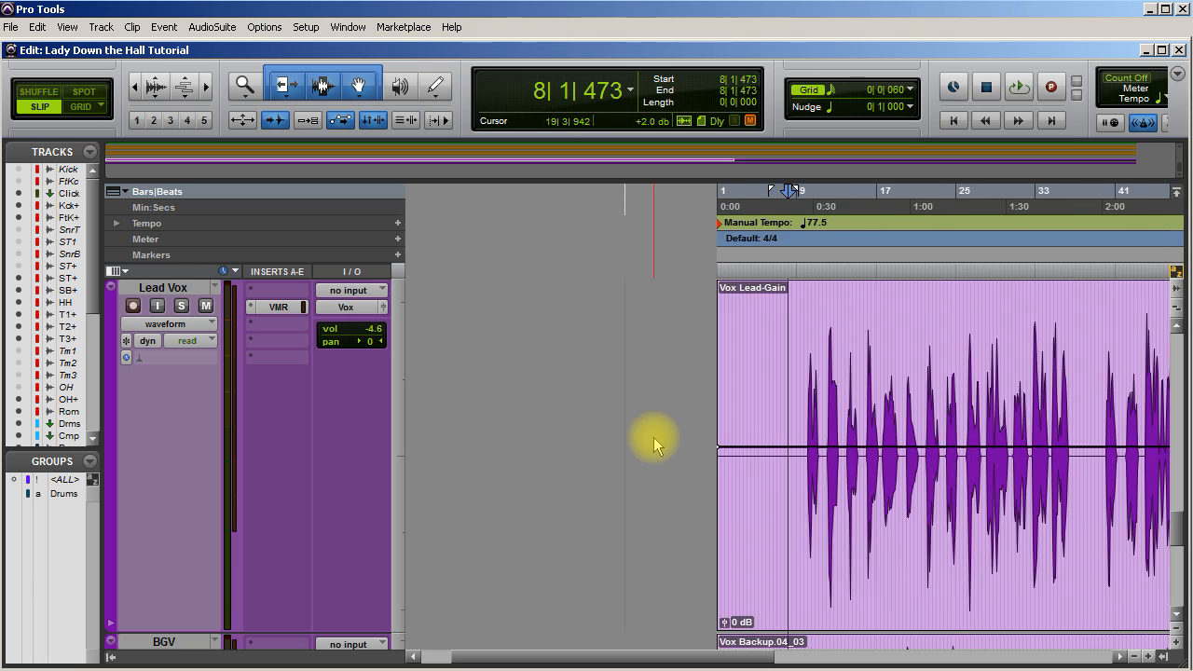
scroll(762, 507, "right", 6)
scroll(761, 507, "left", 5)
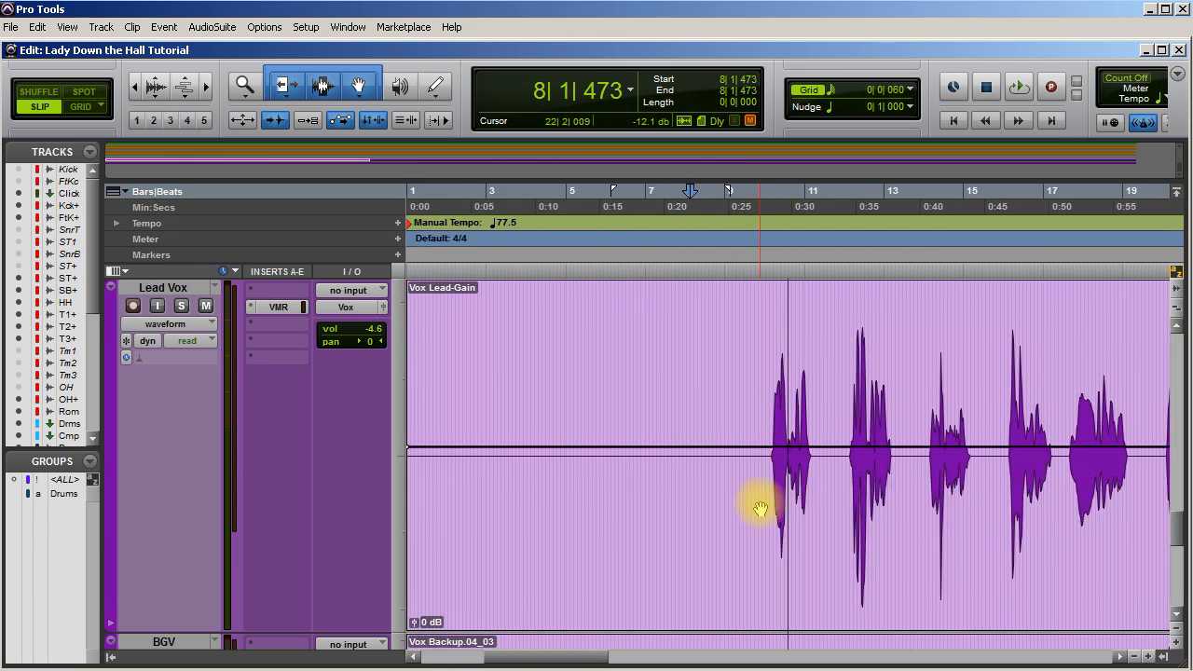
scroll(761, 508, "right", 3)
scroll(761, 507, "left", 4)
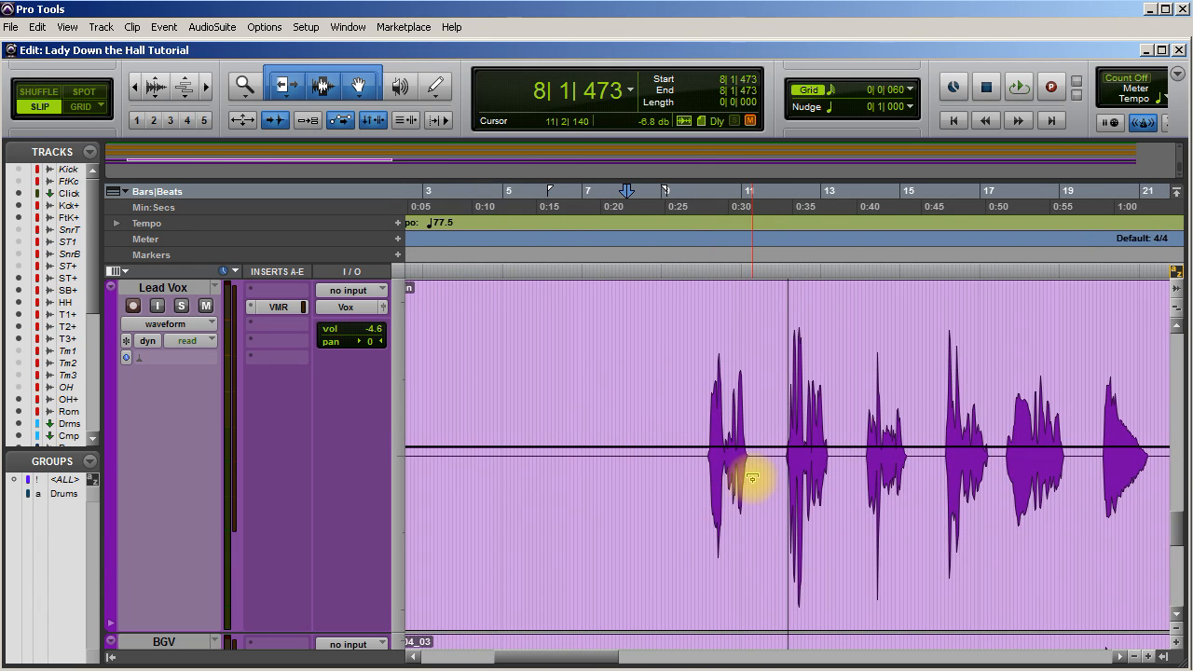
Look through the drum, bass, guitar and vocal tracks for silent stretches between the played parts.
scroll(752, 479, "up", 15)
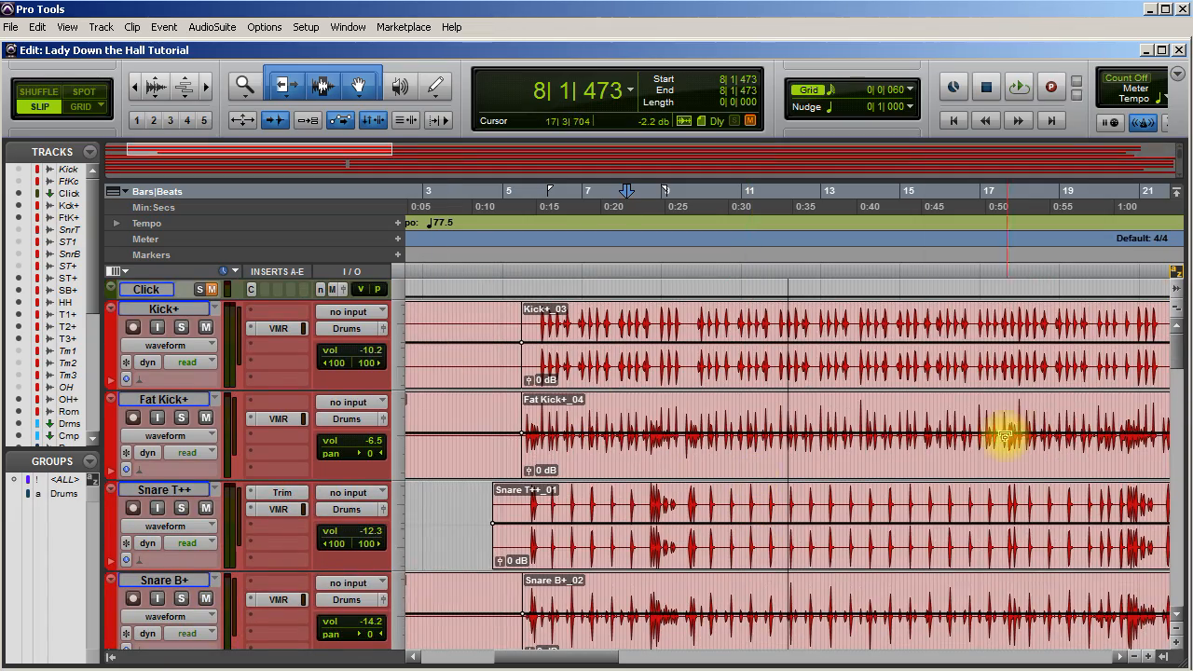
scroll(1019, 427, "right", 20)
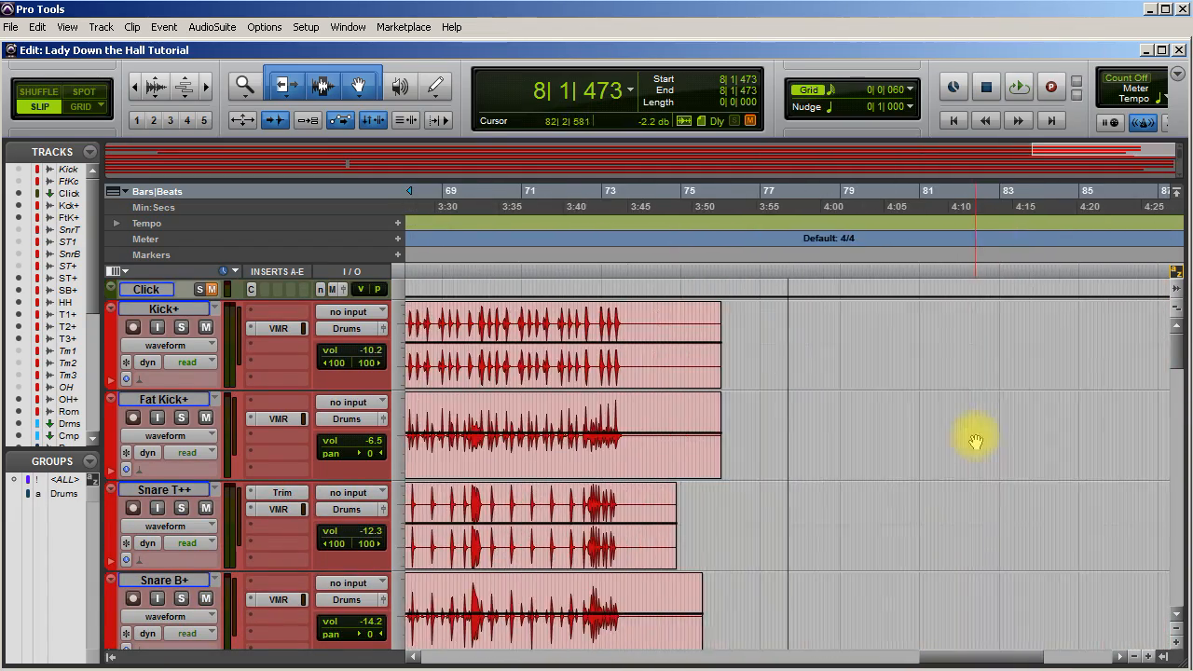
scroll(681, 440, "left", 7)
scroll(786, 419, "down", 13)
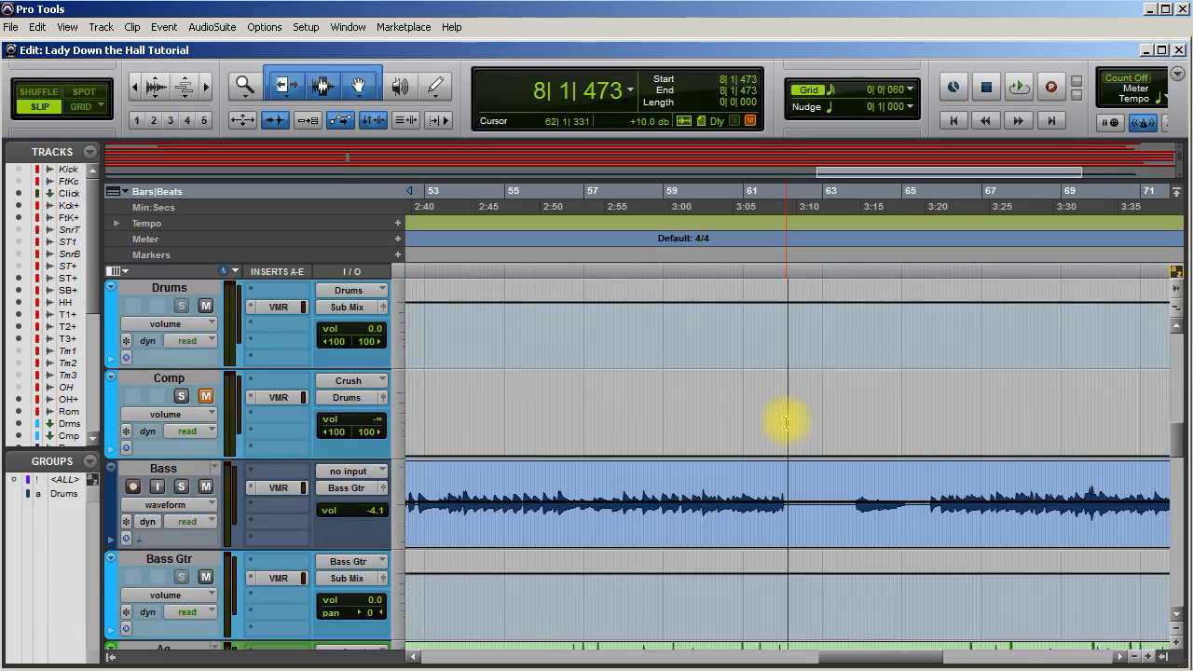
scroll(786, 422, "up", 2)
scroll(785, 422, "down", 12)
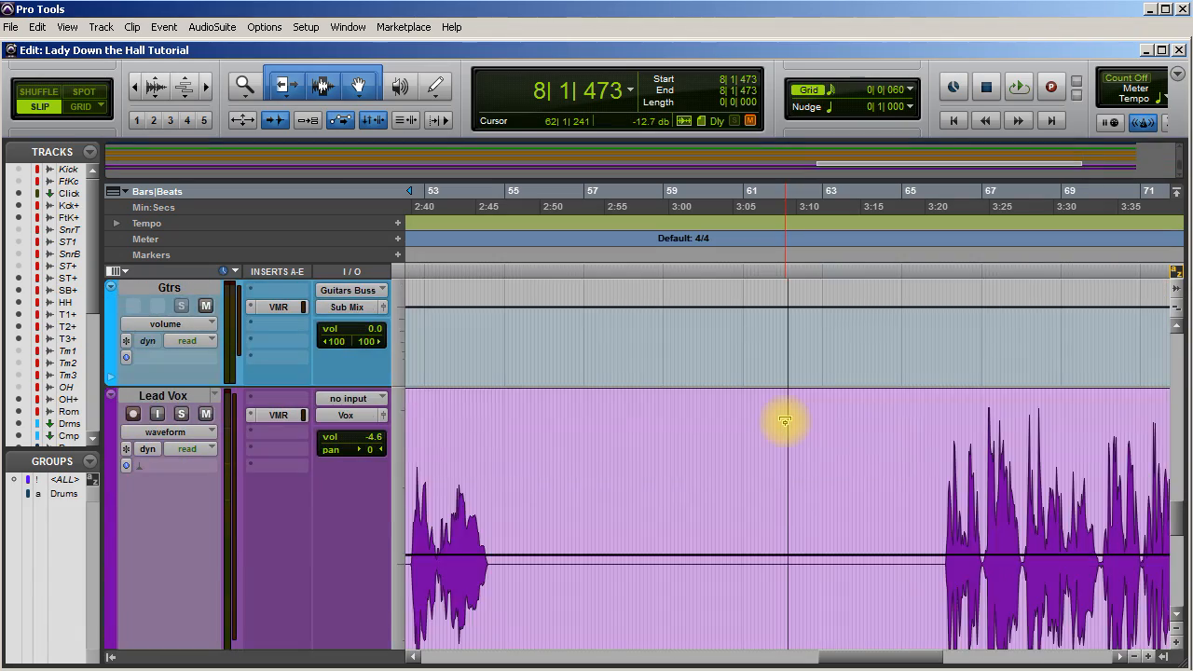
scroll(786, 422, "up", 14)
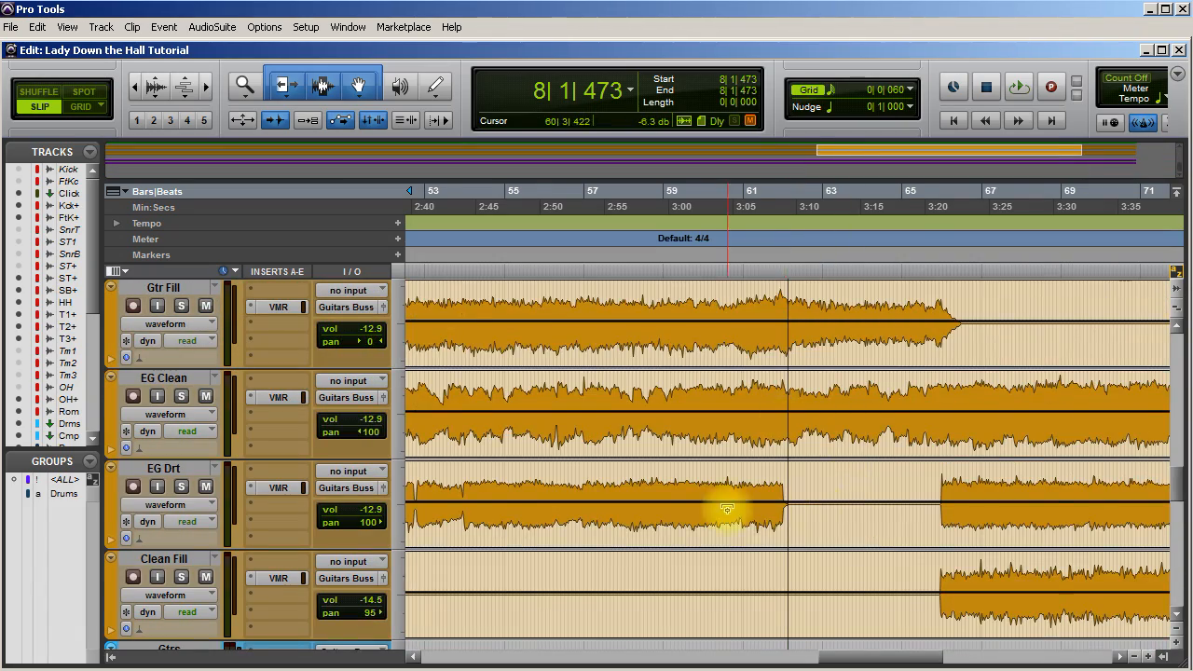
scroll(727, 509, "left", 20)
scroll(723, 503, "down", 6)
scroll(722, 500, "up", 4)
scroll(823, 508, "left", 5)
scroll(823, 510, "right", 5)
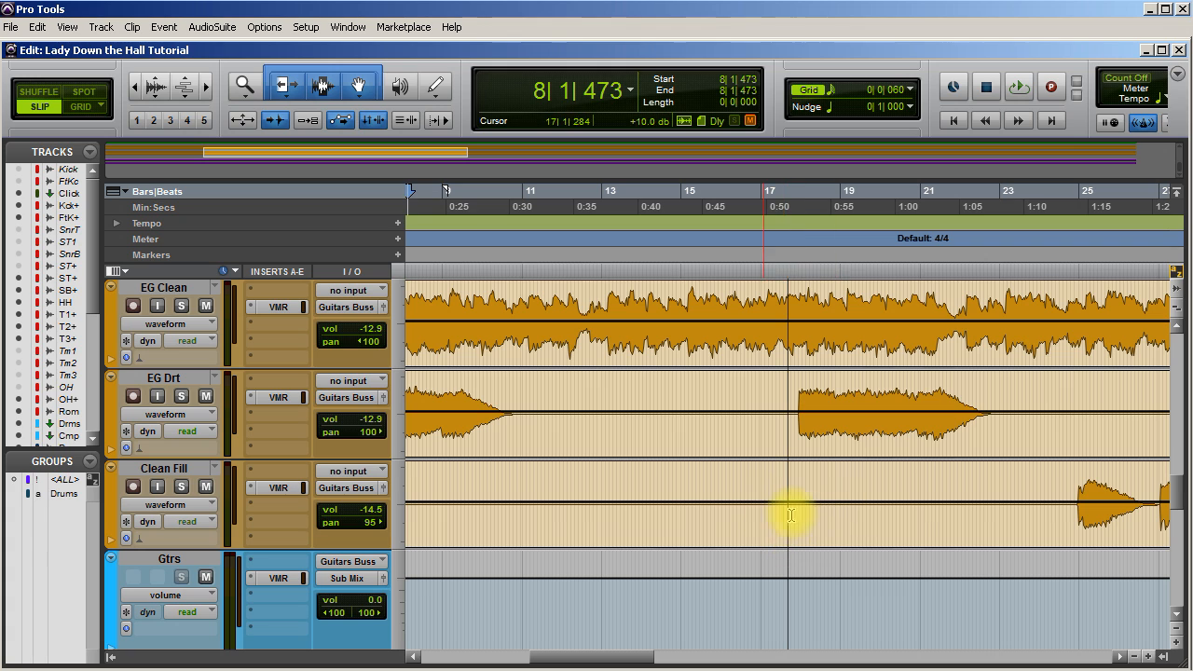
left_click_drag(678, 477, 925, 504)
left_click_drag(569, 484, 867, 490)
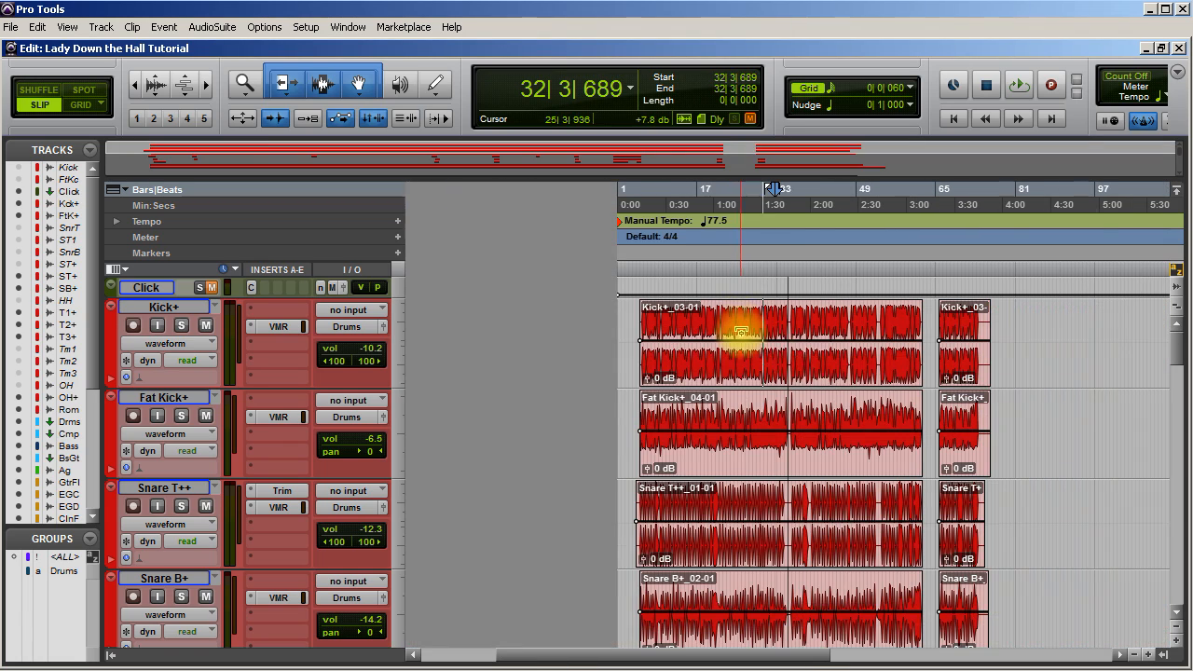
Review the separated clips on all tracks, from the kick down through guitars and vocals to the reverb and Rough tracks.
scroll(892, 413, "down", 2)
scroll(904, 372, "up", 2)
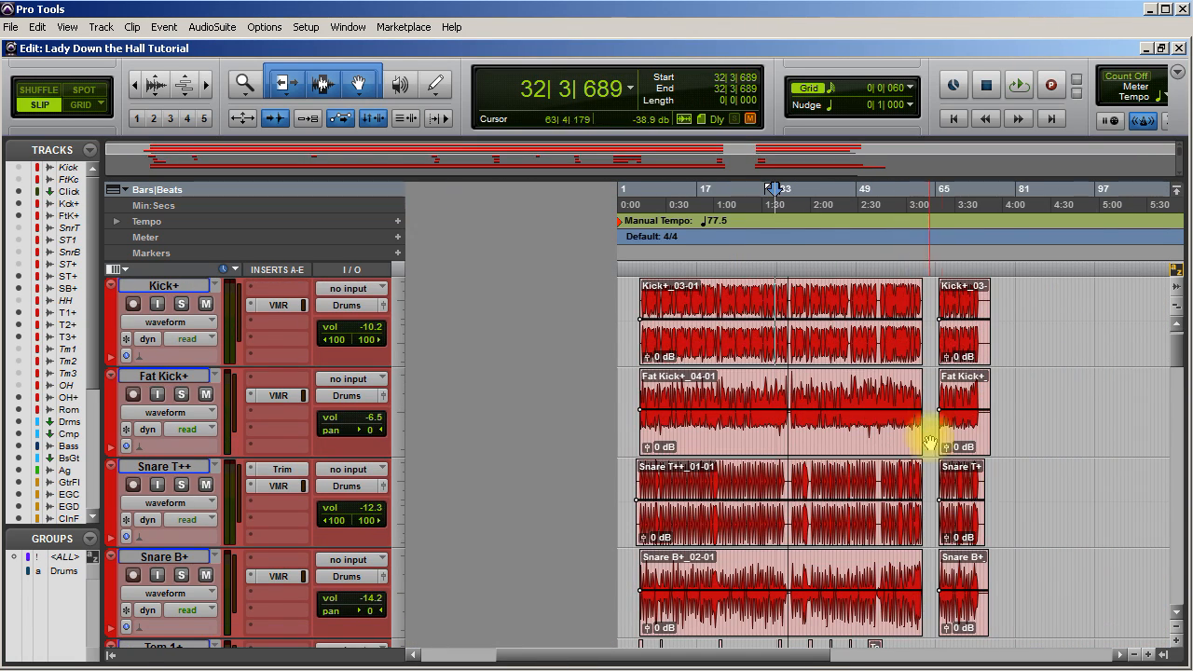
scroll(943, 484, "down", 3)
scroll(943, 491, "down", 1)
scroll(886, 489, "down", 5)
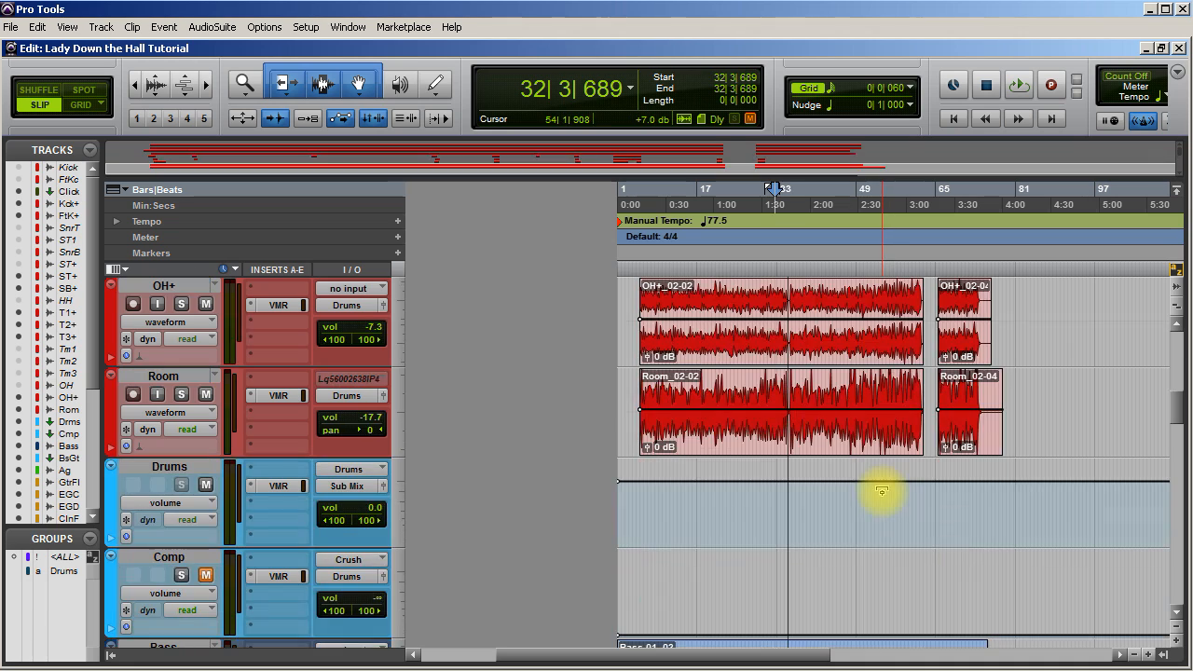
scroll(880, 496, "down", 4)
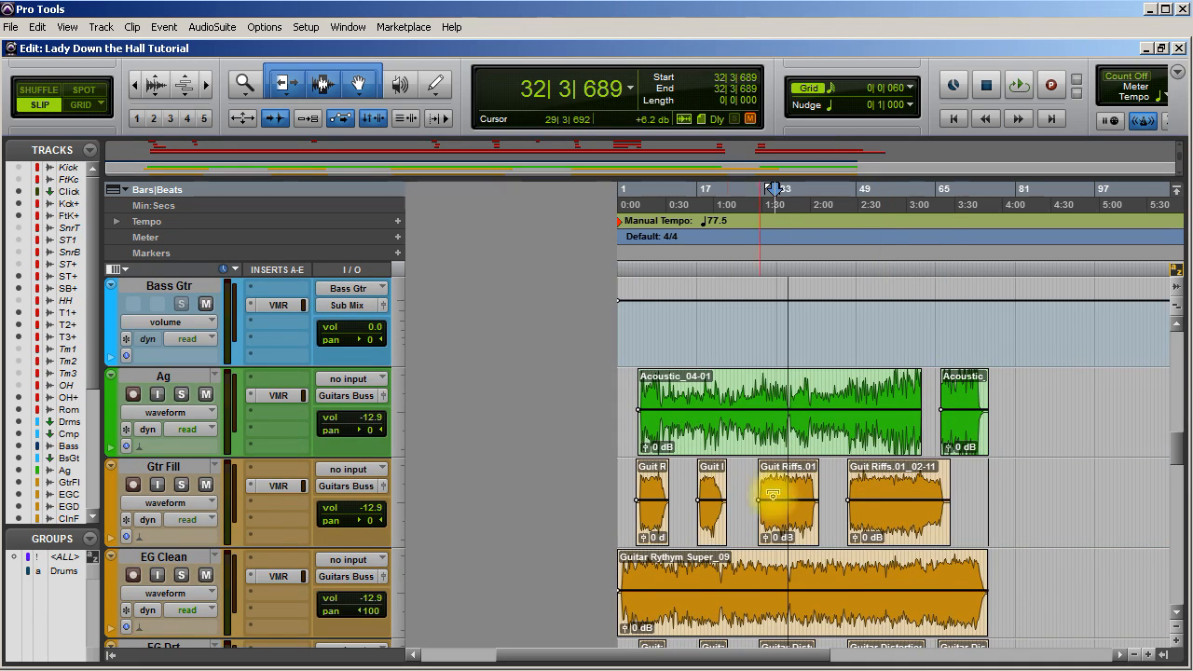
scroll(767, 492, "down", 5)
scroll(913, 540, "down", 5)
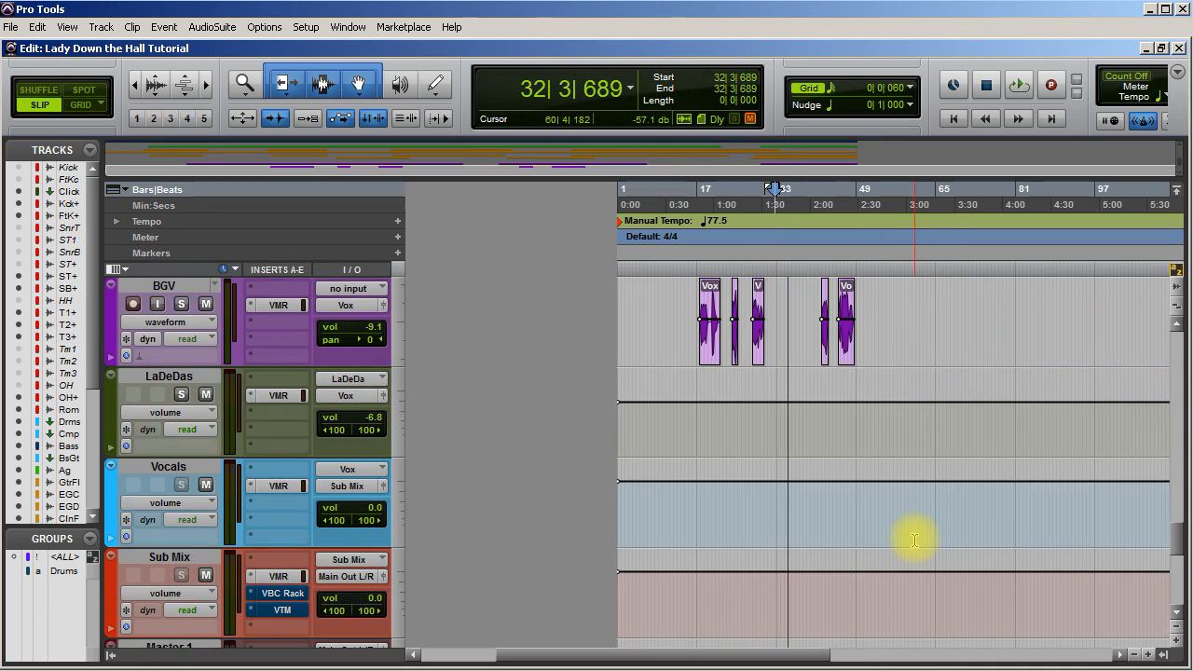
scroll(387, 507, "down", 1)
scroll(388, 507, "down", 4)
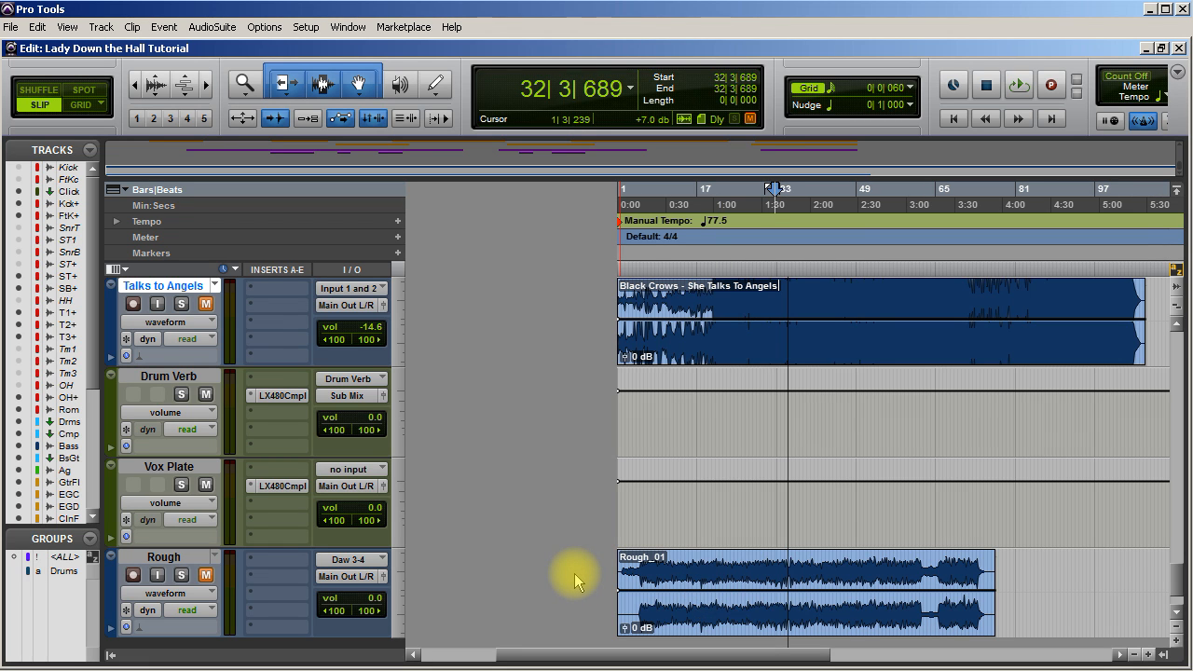
Reduce the height of the enlarged Lead Vox track.
scroll(831, 501, "up", 4)
scroll(860, 495, "down", 1)
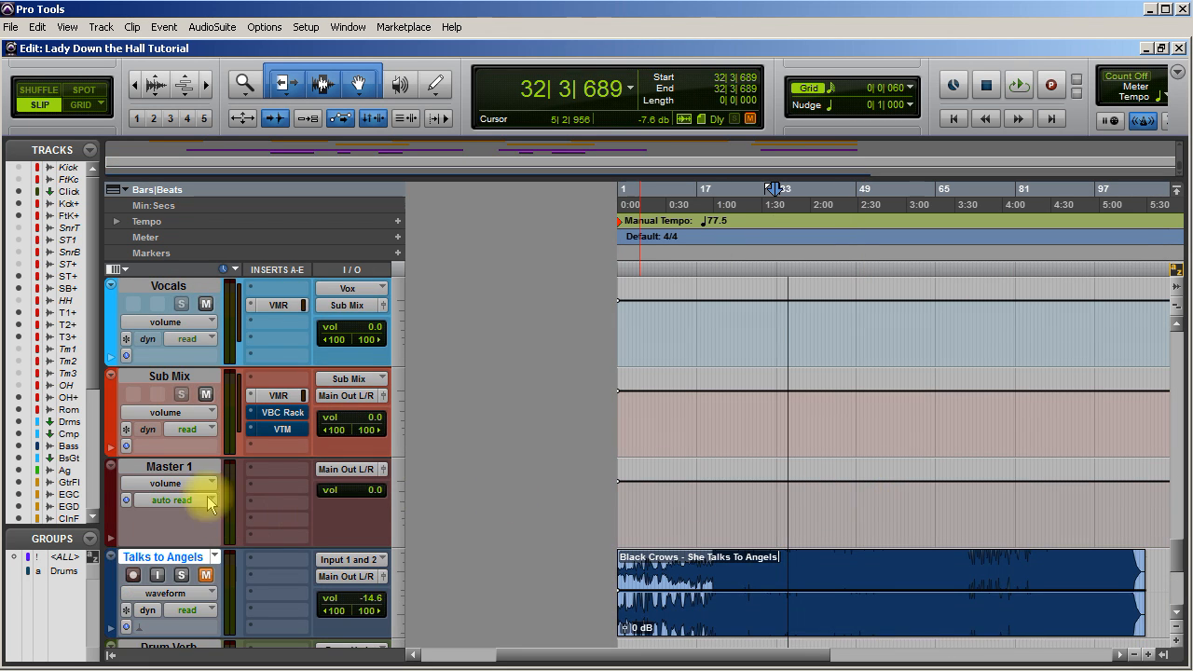
scroll(207, 479, "down", 1)
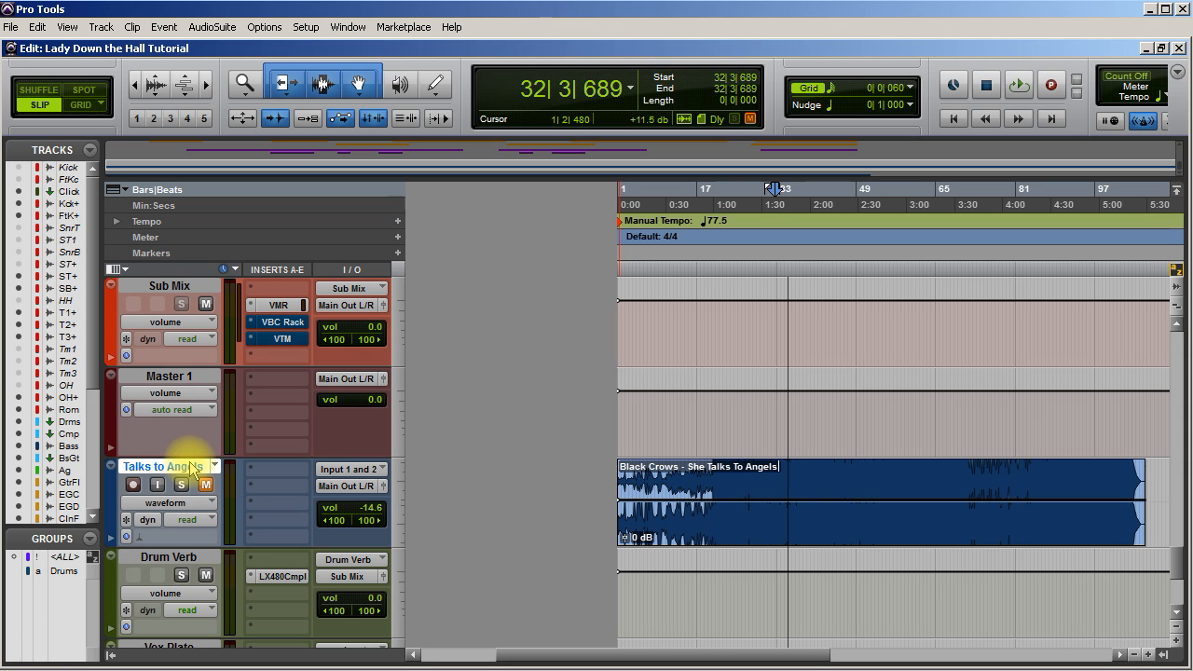
scroll(211, 524, "down", 5)
scroll(212, 524, "up", 10)
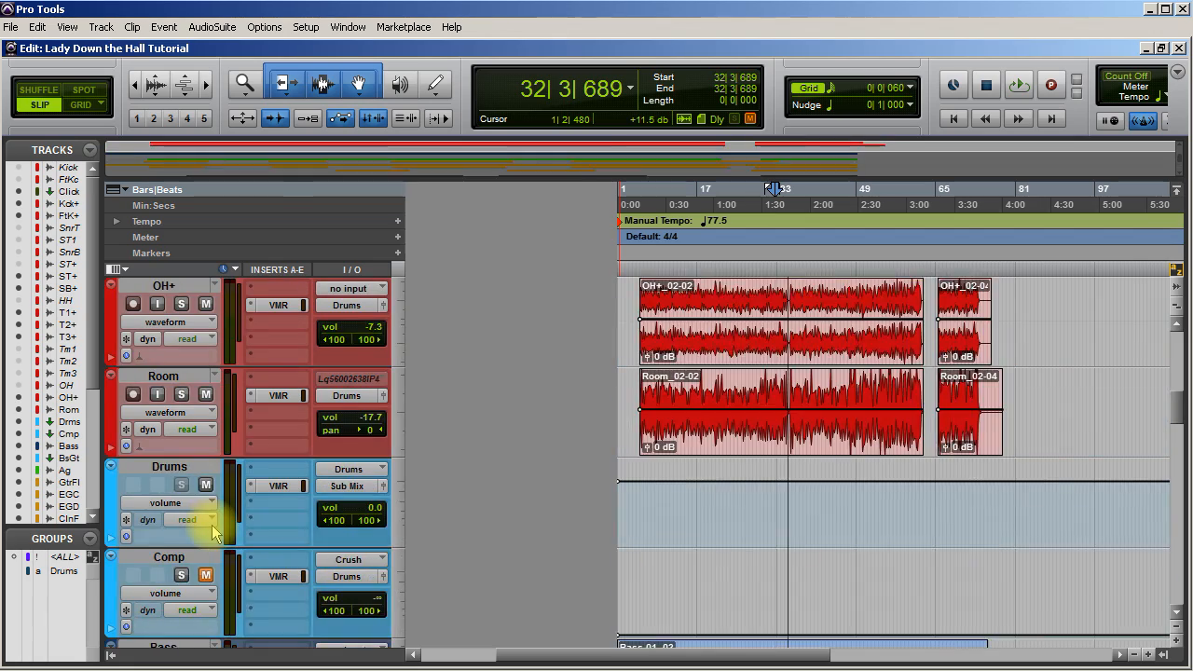
scroll(213, 527, "down", 15)
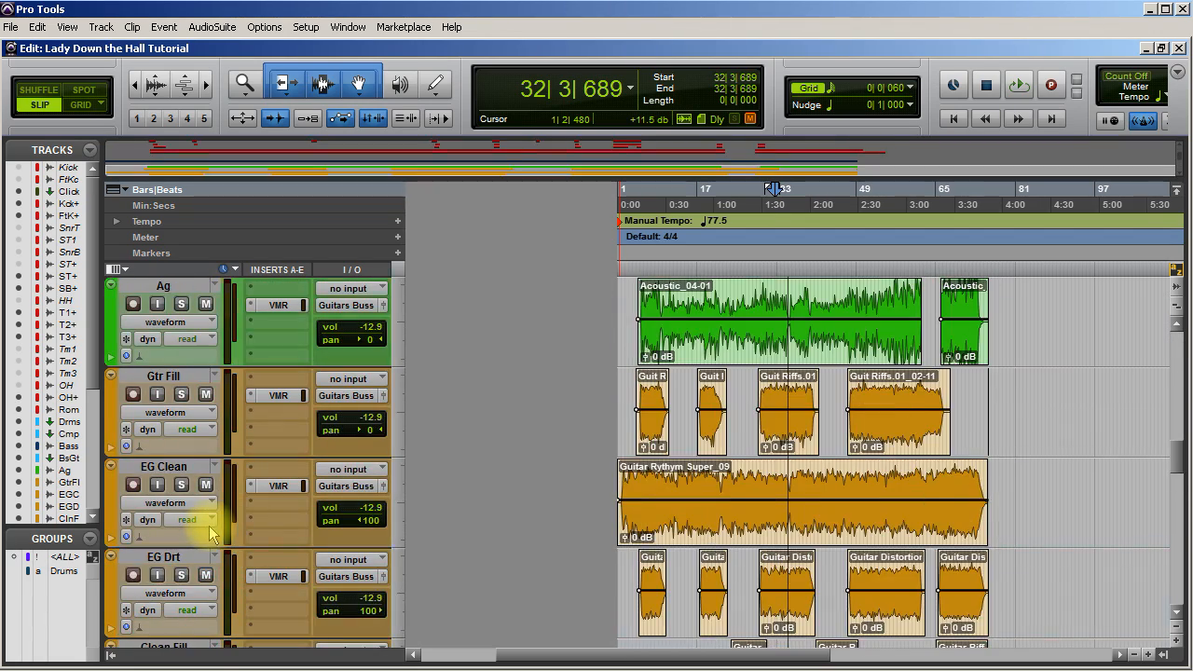
scroll(205, 527, "up", 3)
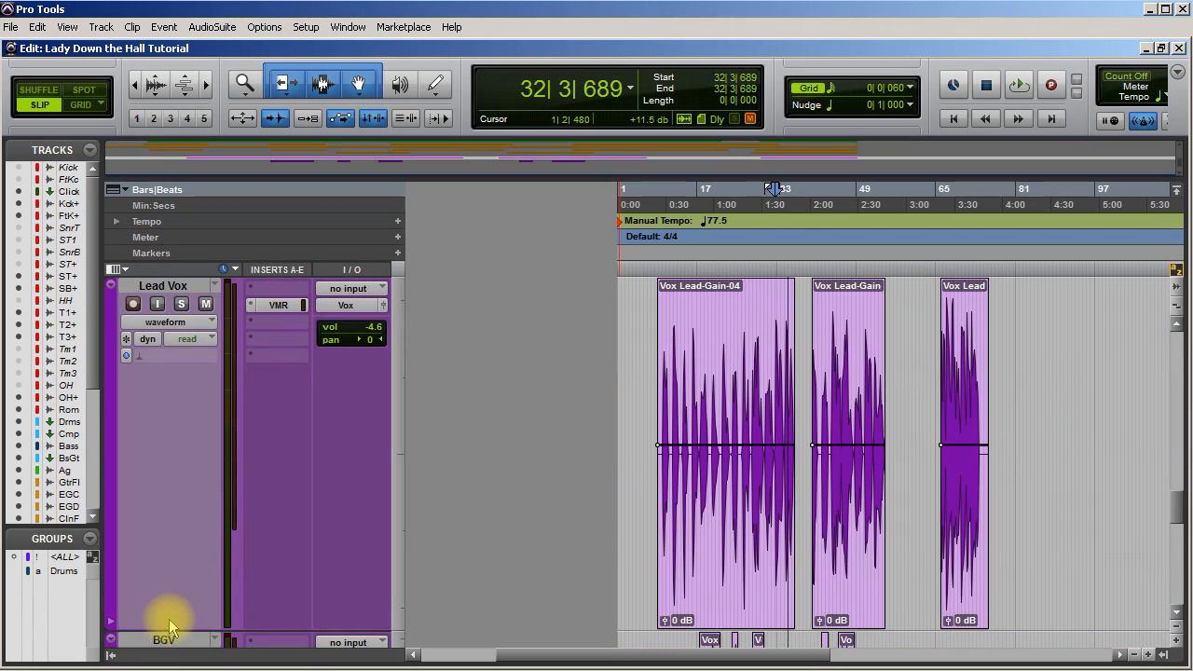
left_click_drag(165, 628, 203, 339)
Open the Virtual Mix Rack insert on the Sub Mix track and move its window to uncover the track's inserts.
scroll(285, 447, "down", 5)
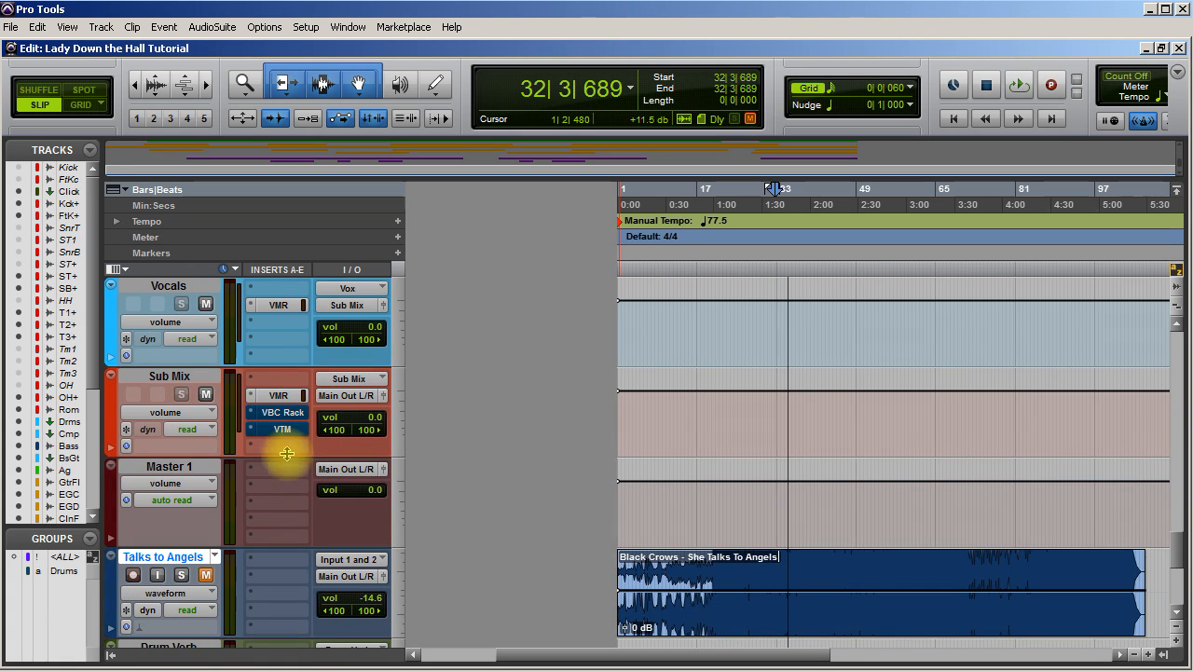
left_click(278, 396)
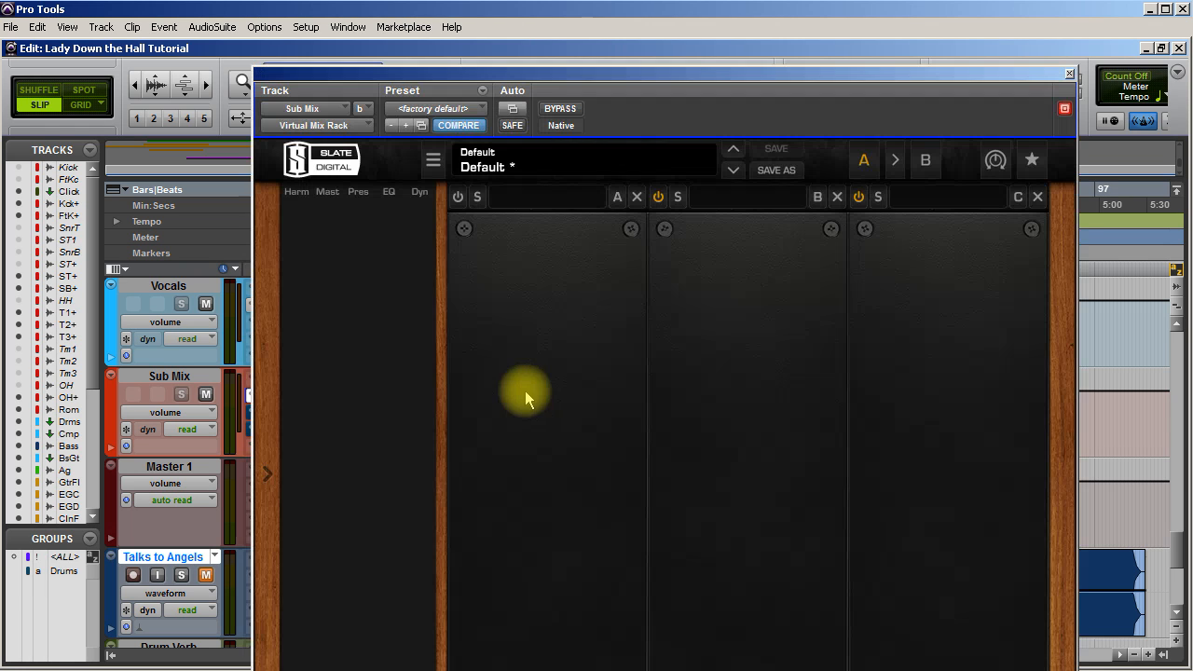
left_click_drag(641, 80, 715, 20)
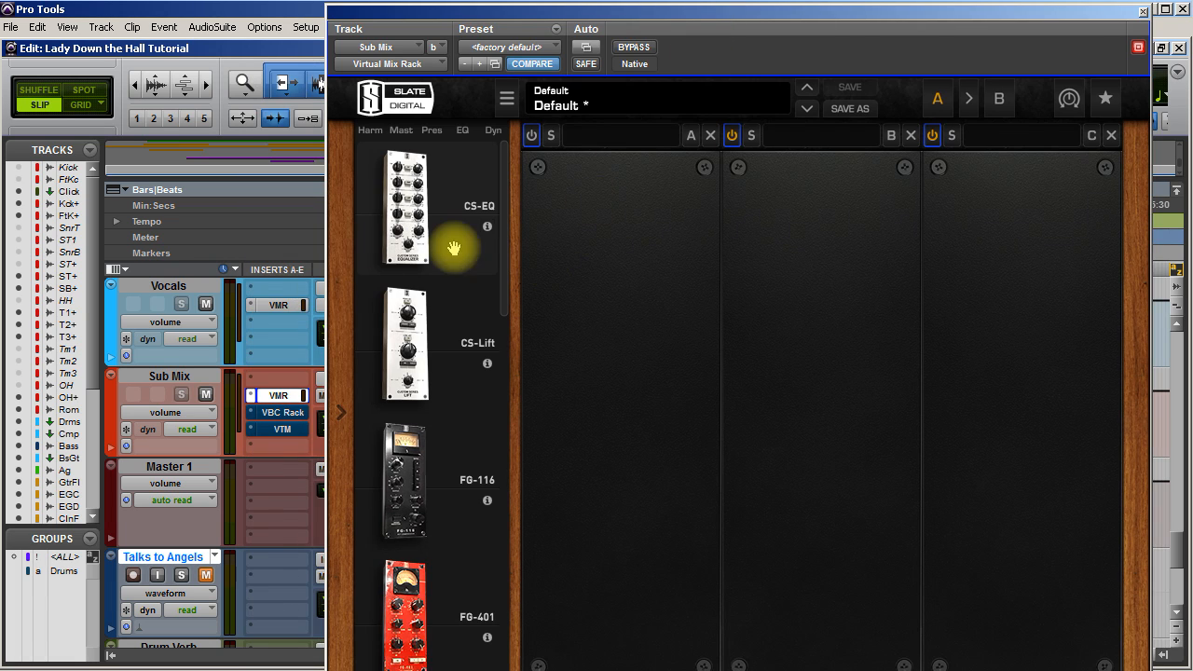
Load the FG-76 preamp into the rack's first slot and set its Virtual Drive to about 20 dB.
left_click_drag(504, 264, 511, 340)
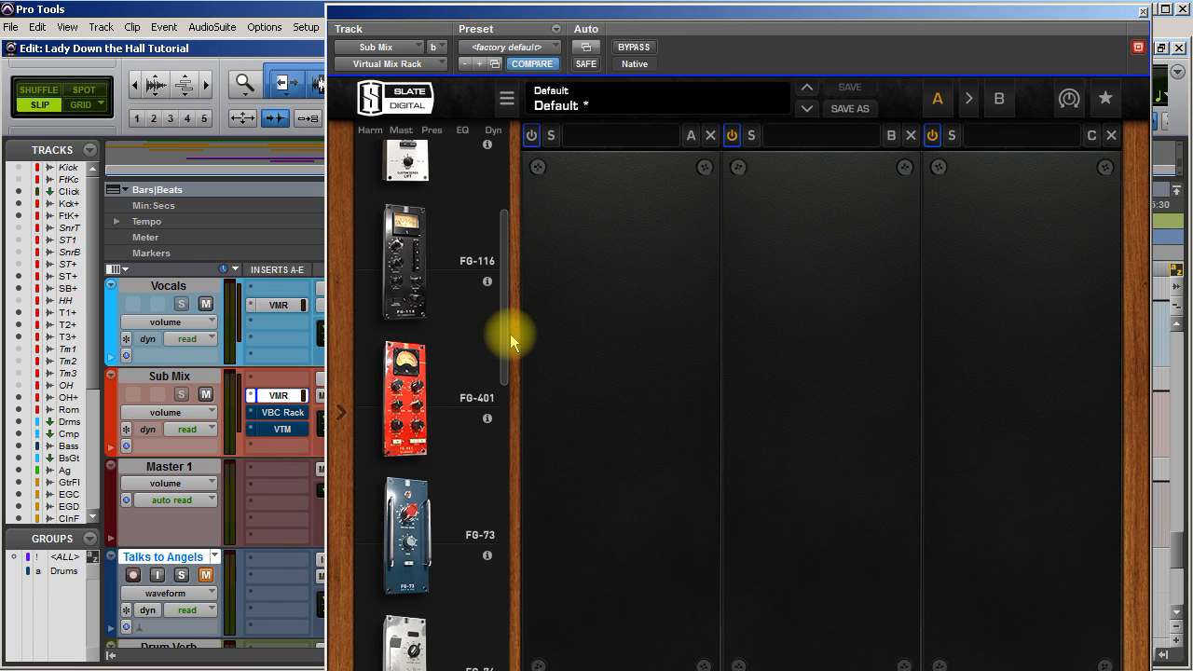
left_click_drag(510, 334, 492, 386)
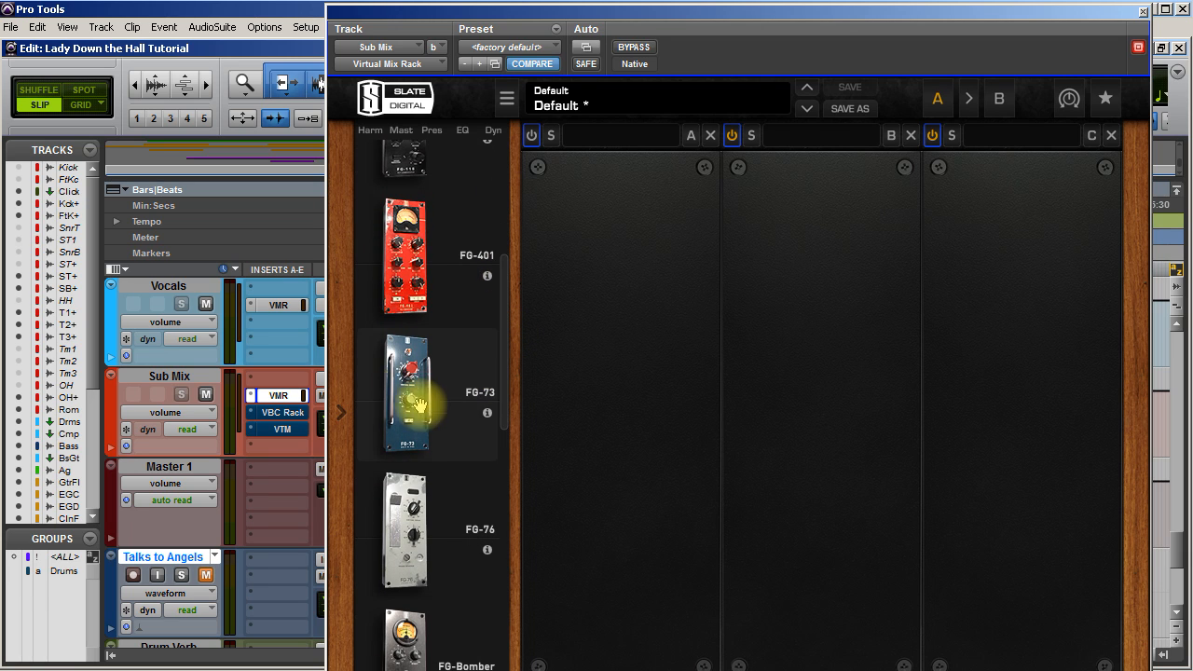
left_click_drag(417, 530, 626, 424)
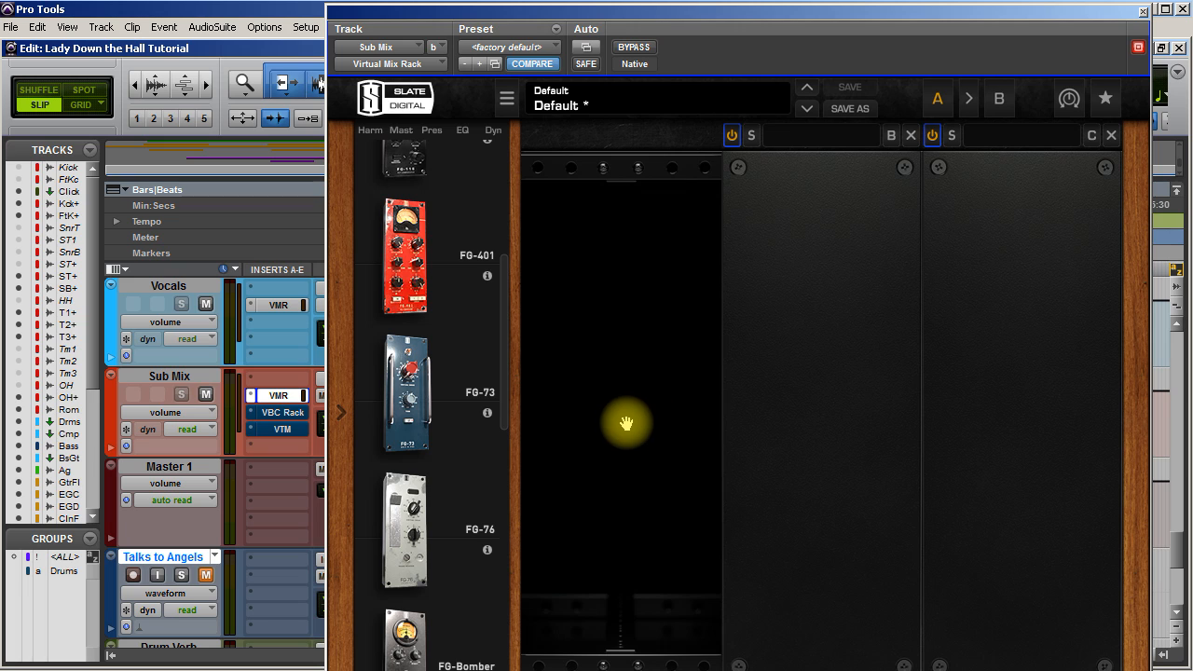
left_click_drag(661, 363, 646, 329)
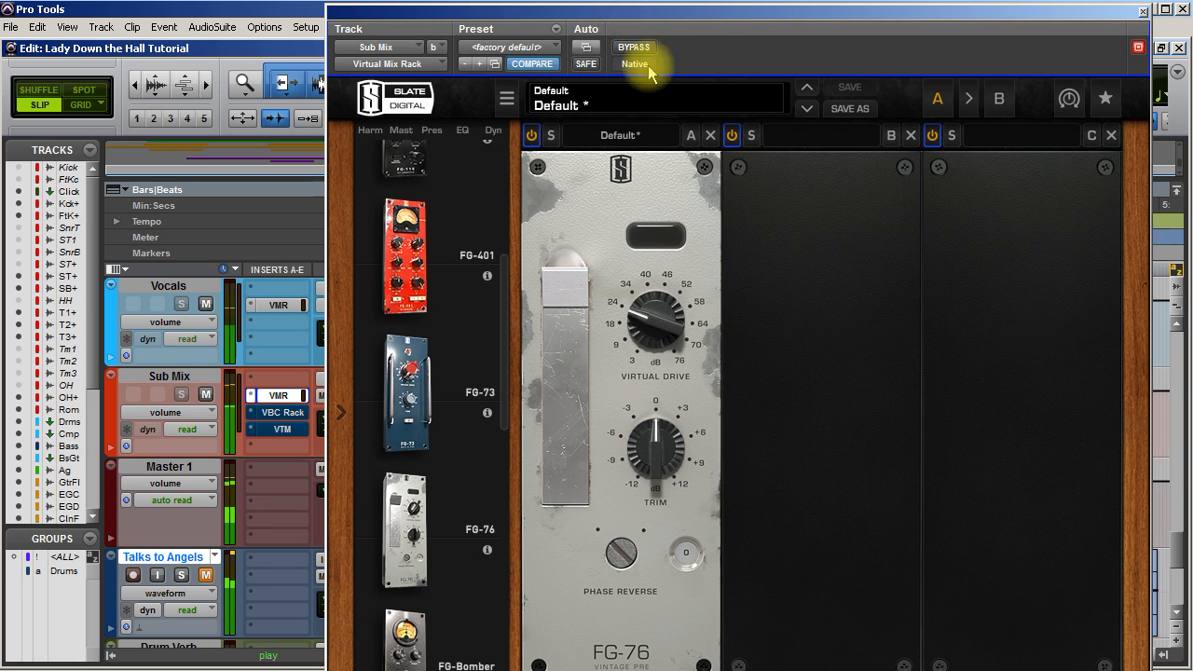
Play the song and compare the mix with the FG-76 module switched off and on.
left_click(532, 137)
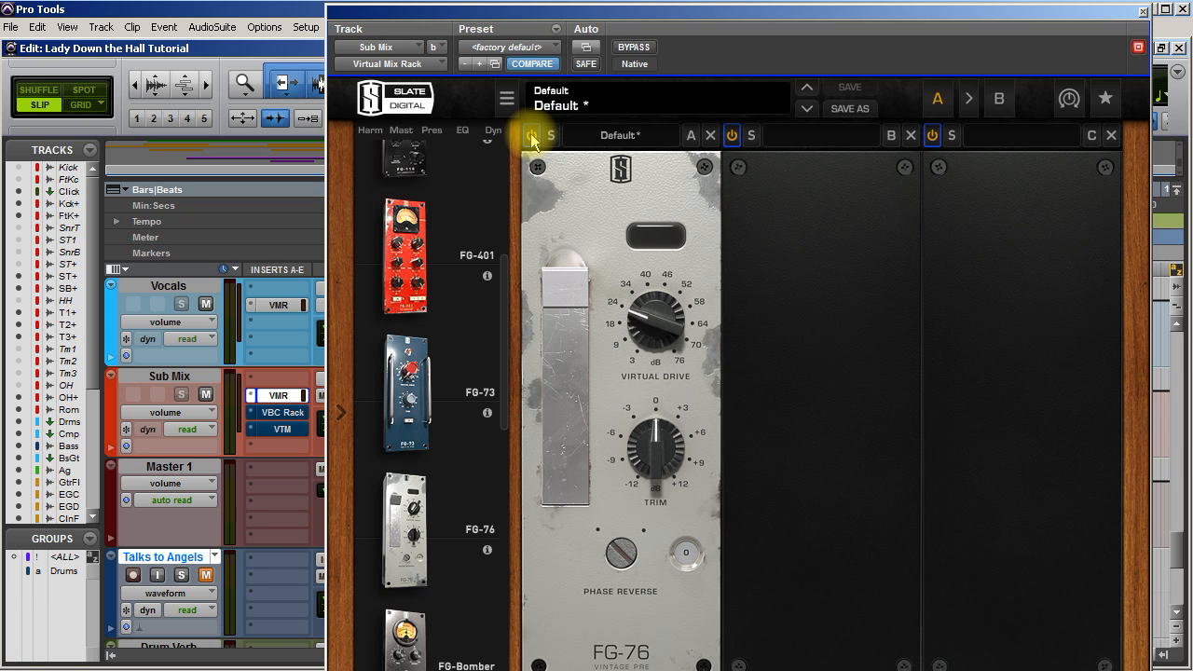
left_click(532, 136)
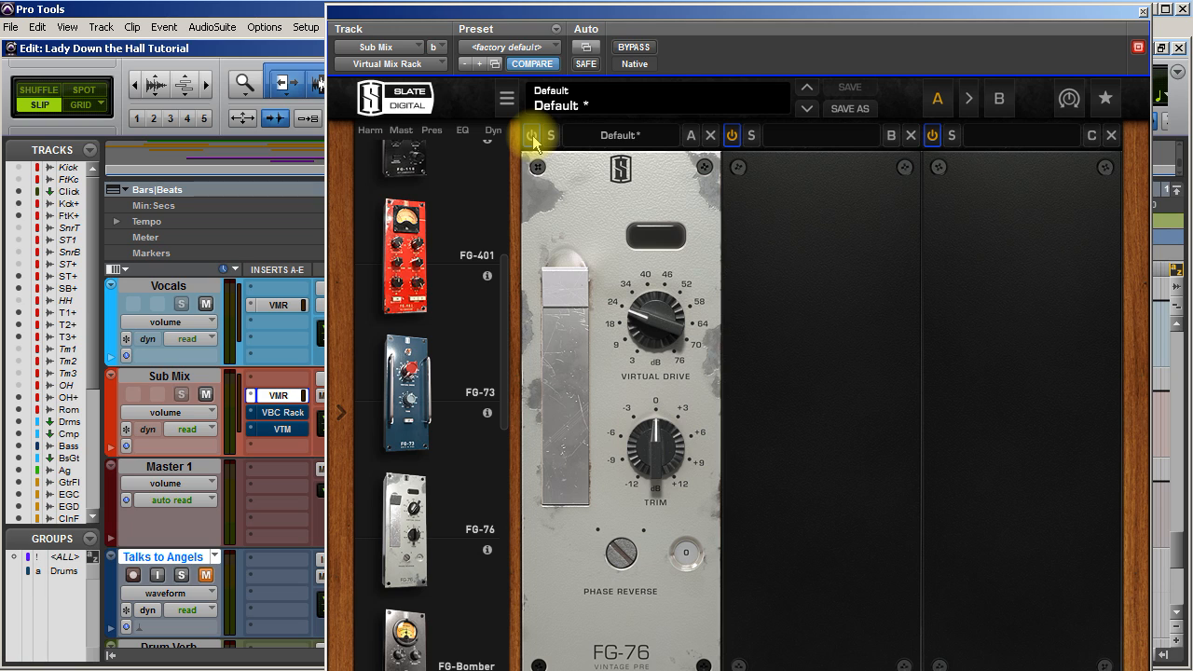
key("space")
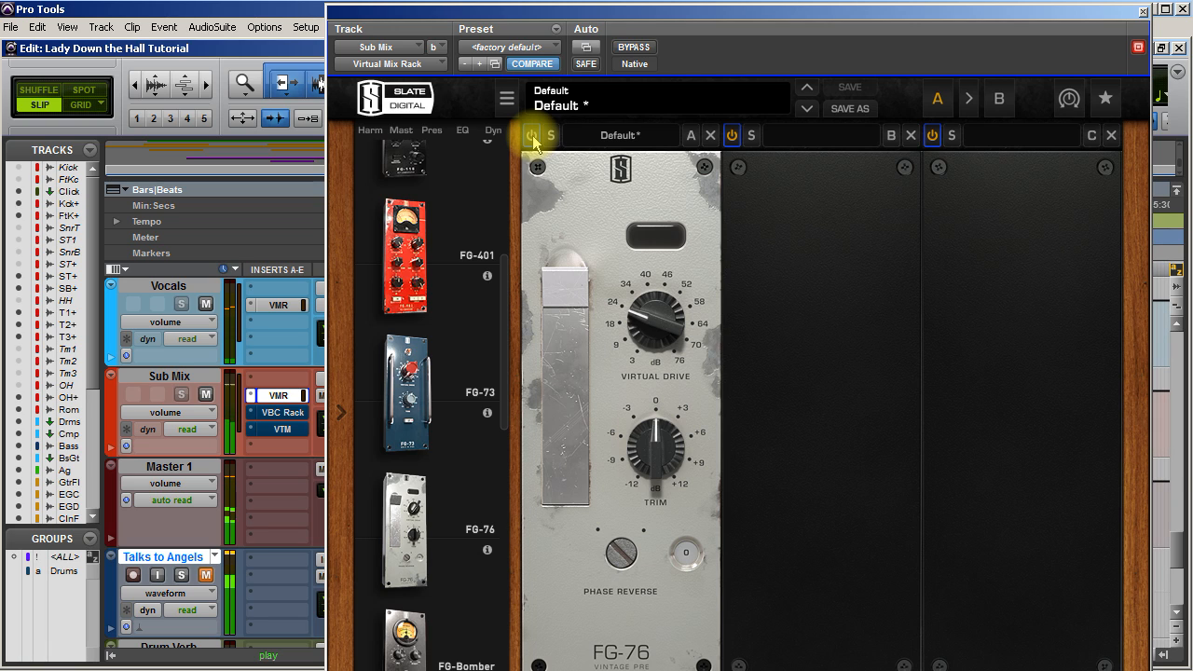
left_click(532, 136)
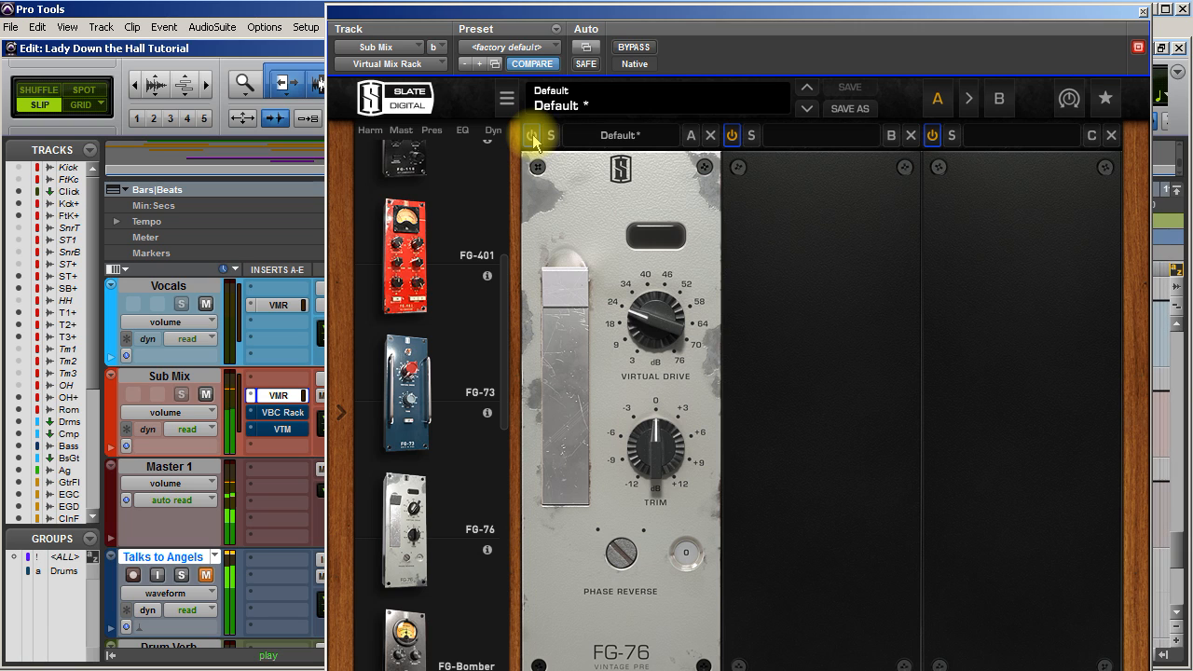
key("space")
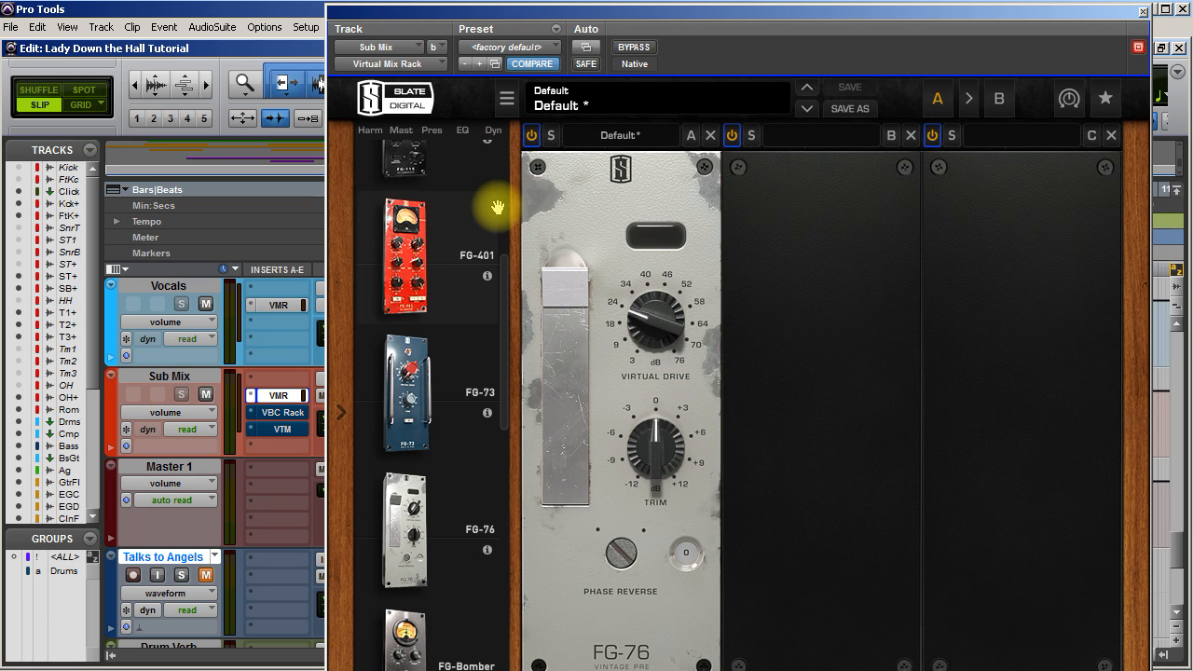
Load the FG-S equalizer into the rack's second slot.
scroll(494, 211, "down", 3)
scroll(492, 211, "down", 10)
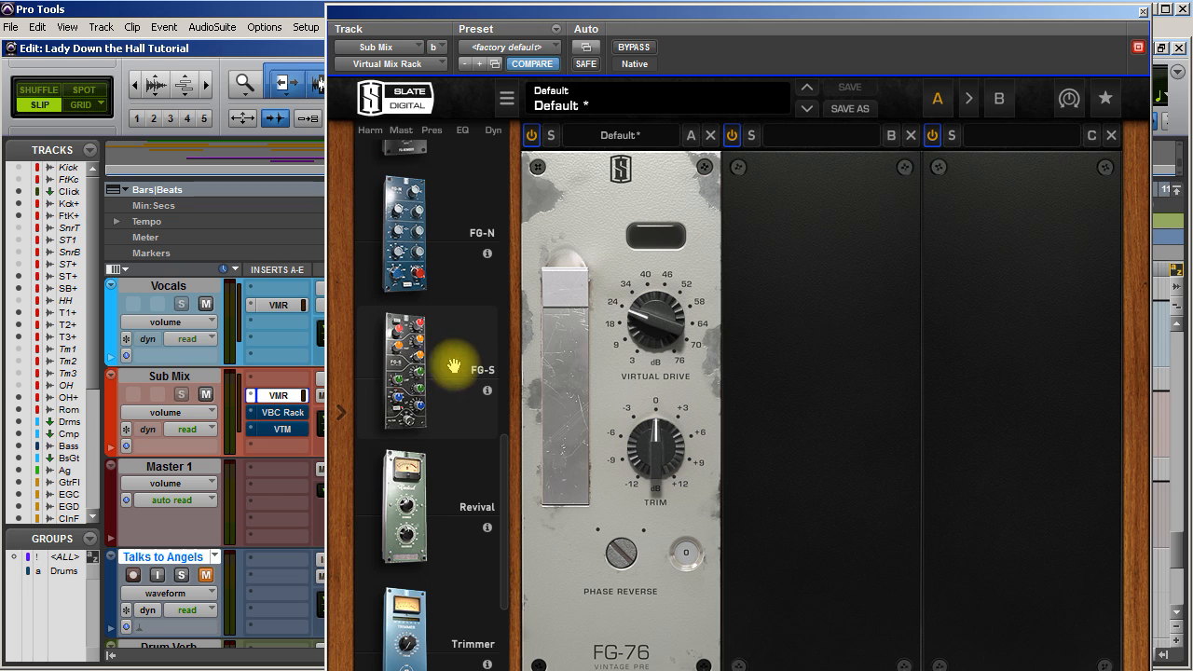
left_click_drag(626, 303, 773, 319)
mouse_move(768, 264)
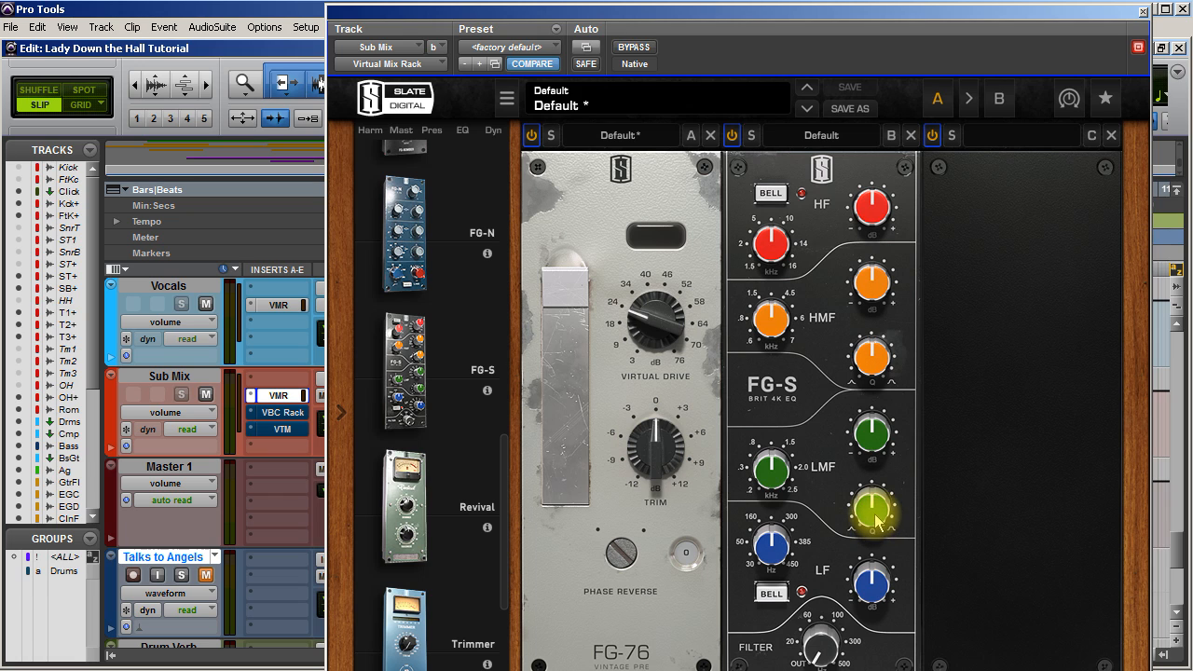
Boost the FG-S LMF band, adjust its Q, and sweep its frequency around 460 to 520 Hz.
mouse_move(876, 522)
left_click_drag(773, 474, 797, 591)
left_click_drag(869, 430, 868, 392)
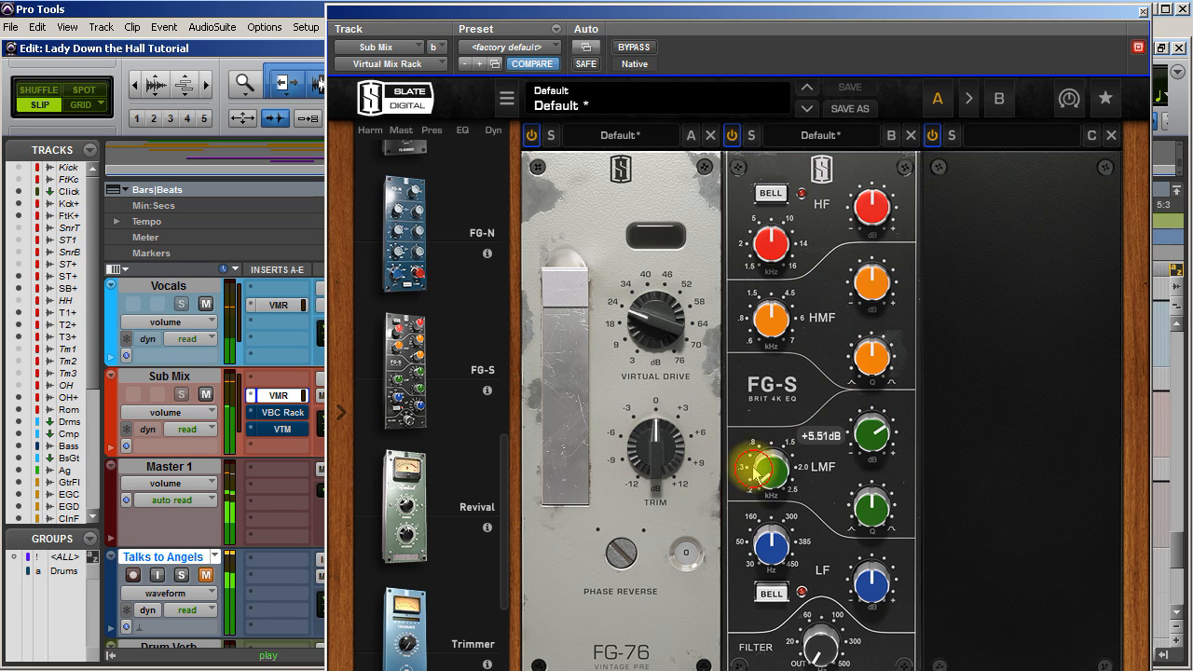
left_click_drag(754, 461, 767, 430)
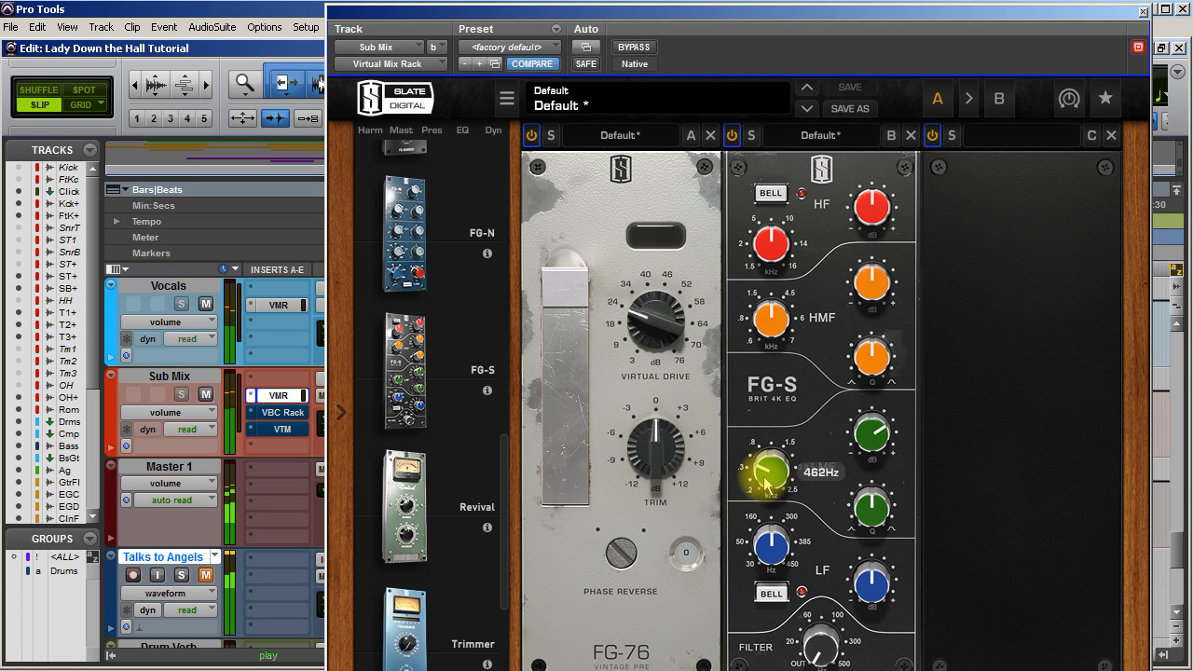
left_click_drag(846, 508, 856, 538)
left_click_drag(861, 437, 861, 419)
left_click_drag(770, 473, 768, 466)
left_click_drag(769, 466, 762, 469)
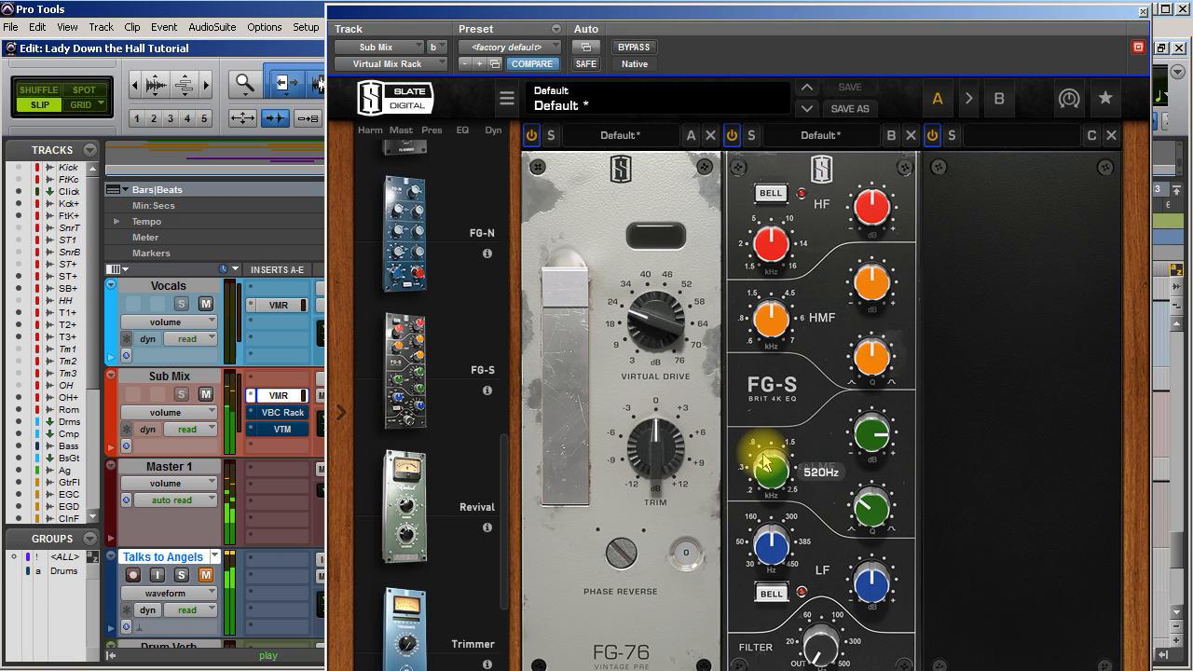
Cut the FG-S LMF band slightly and give the HF band a small boost at about 8.22 kHz.
left_click_drag(853, 433, 862, 472)
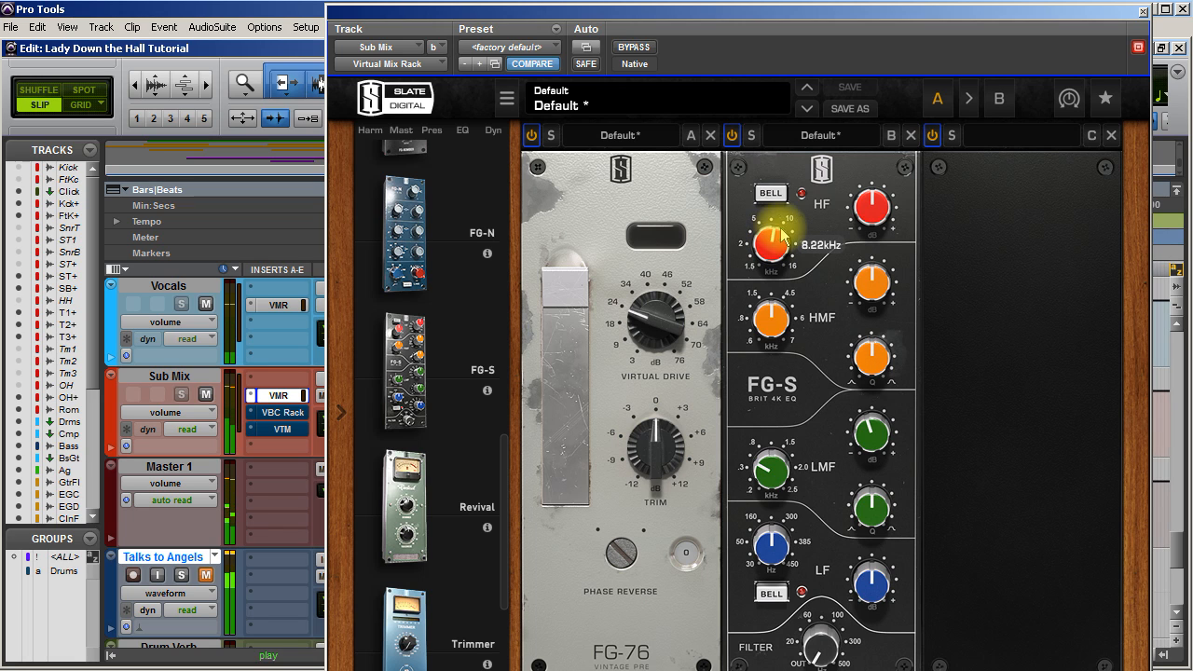
left_click_drag(870, 210, 874, 208)
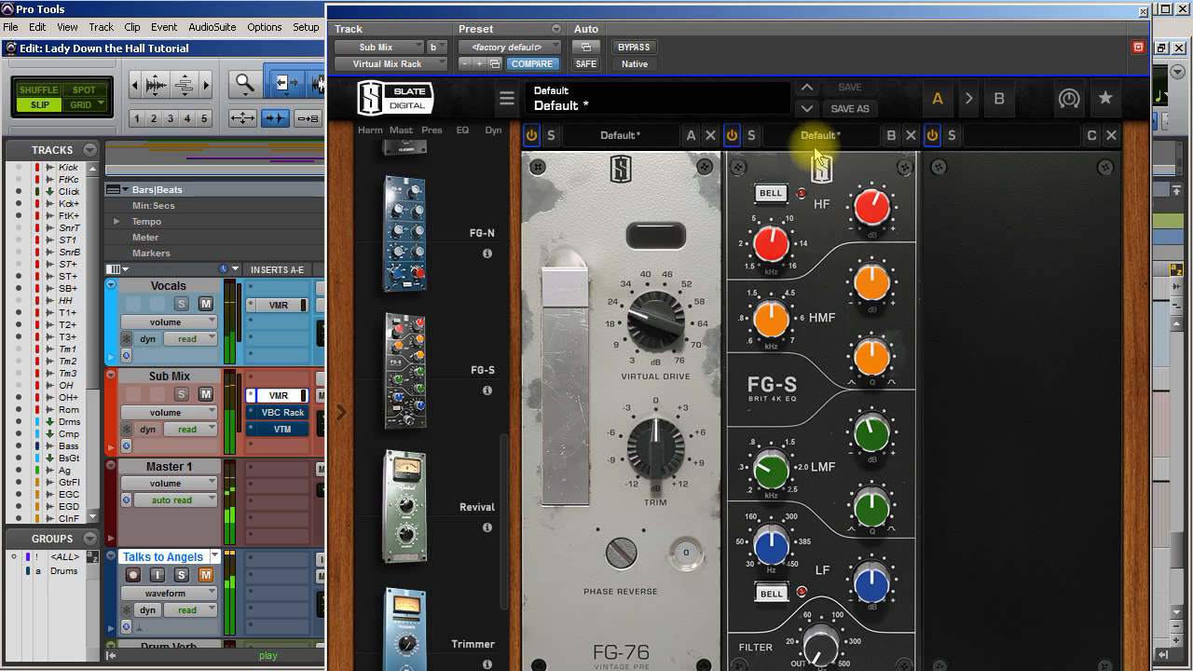
Compare the Sub Mix with the preamp and EQ rack bypassed and active during playback.
left_click(639, 51)
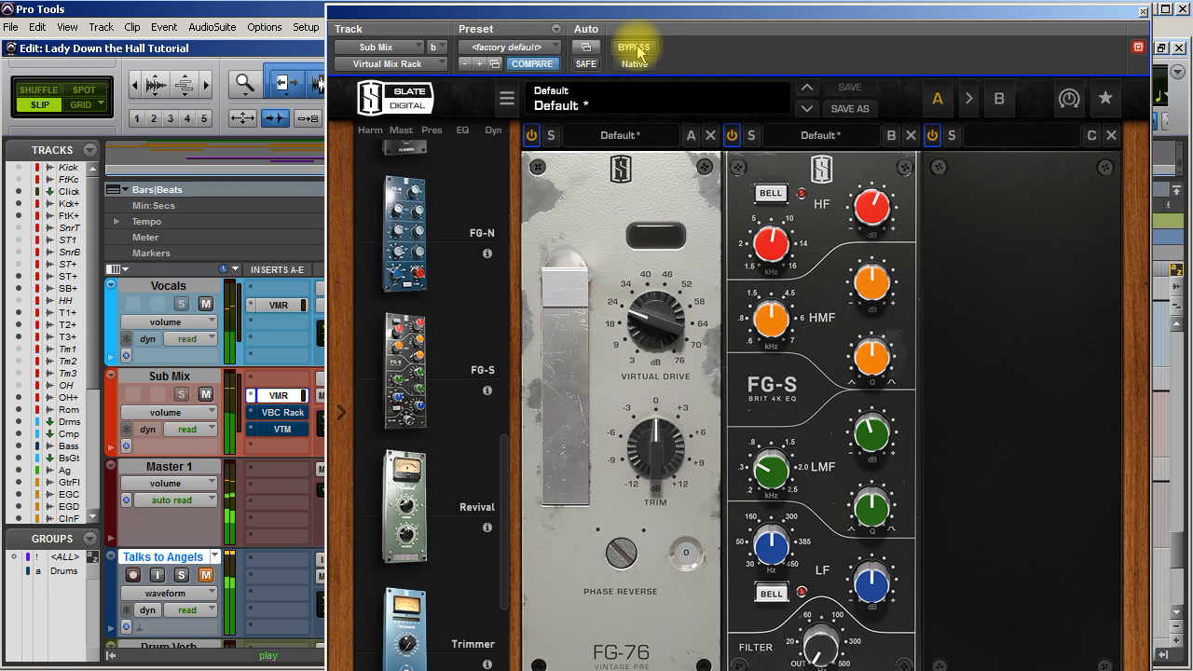
left_click(637, 49)
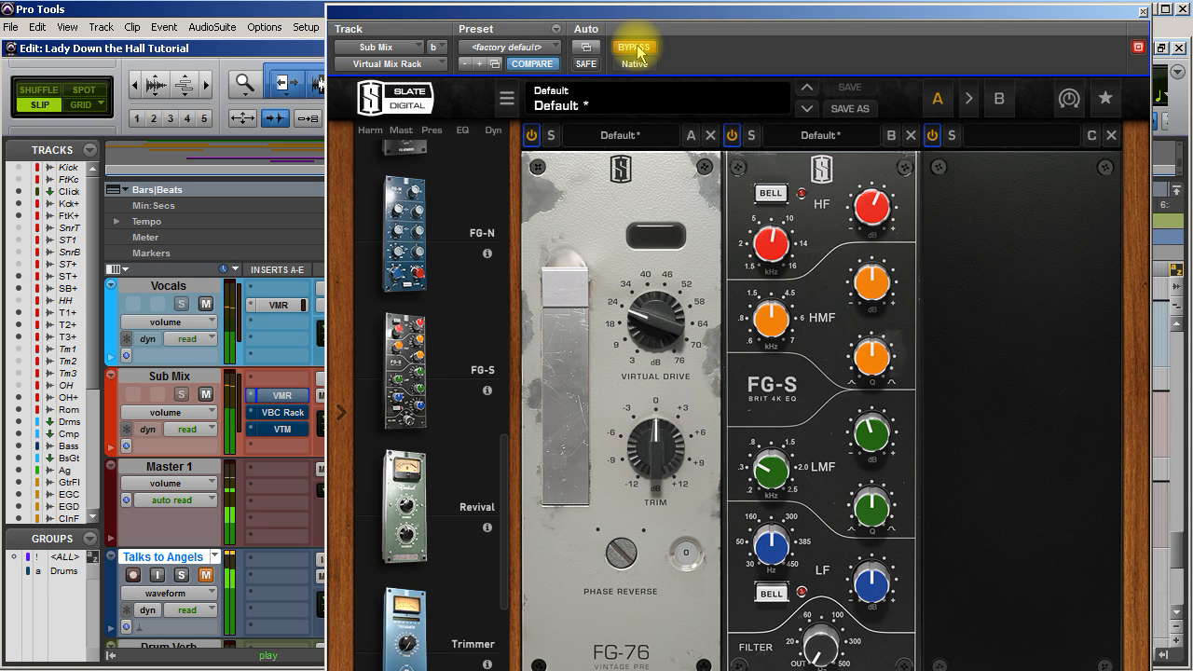
left_click(637, 50)
mouse_move(868, 216)
Load the Revival module into the third slot and set its Shimmer to 11.3 and Thickness to 5.10.
scroll(869, 219, "down", 1)
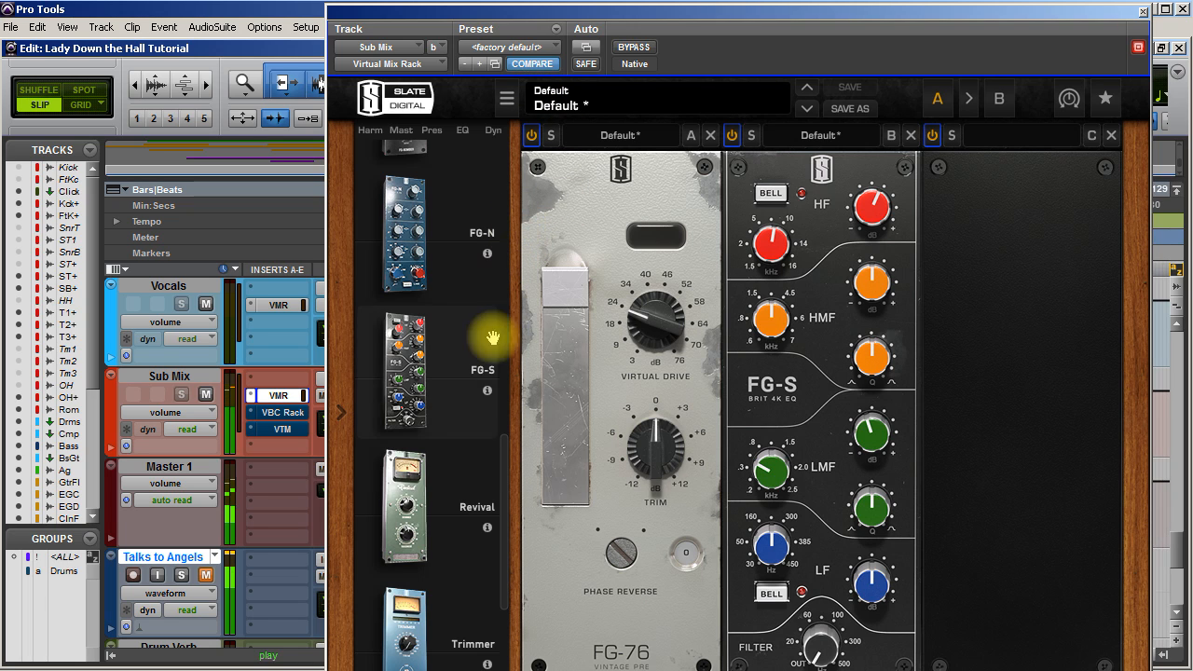
left_click_drag(502, 476, 507, 536)
left_click_drag(411, 317, 972, 325)
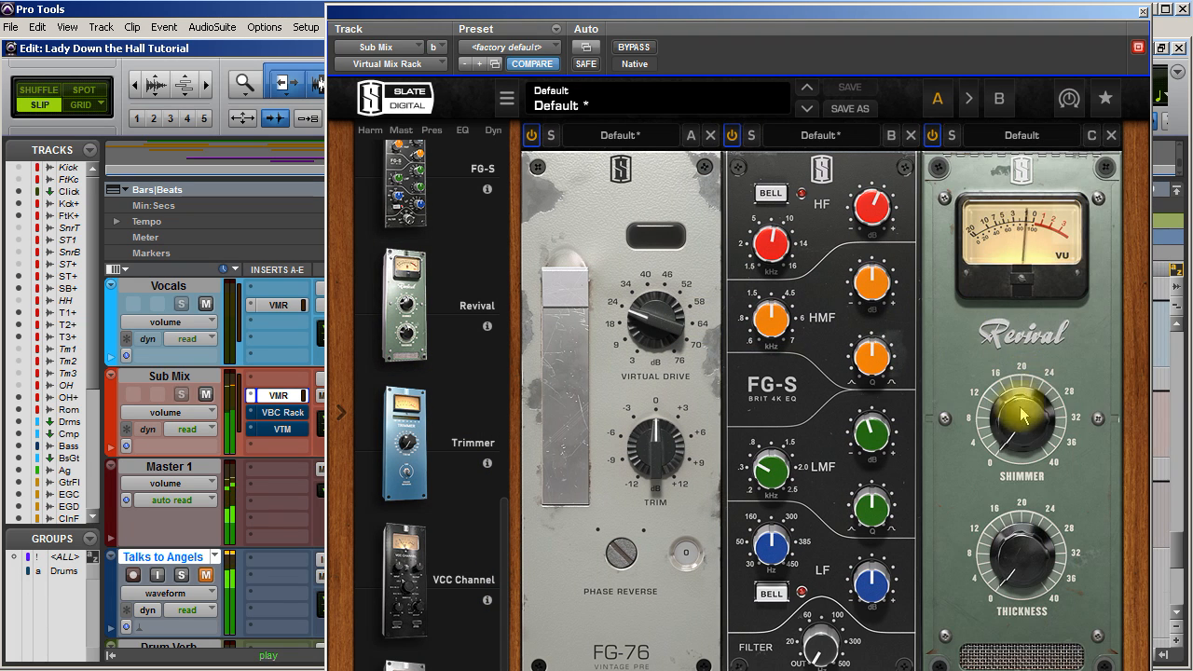
left_click_drag(1015, 426, 1003, 350)
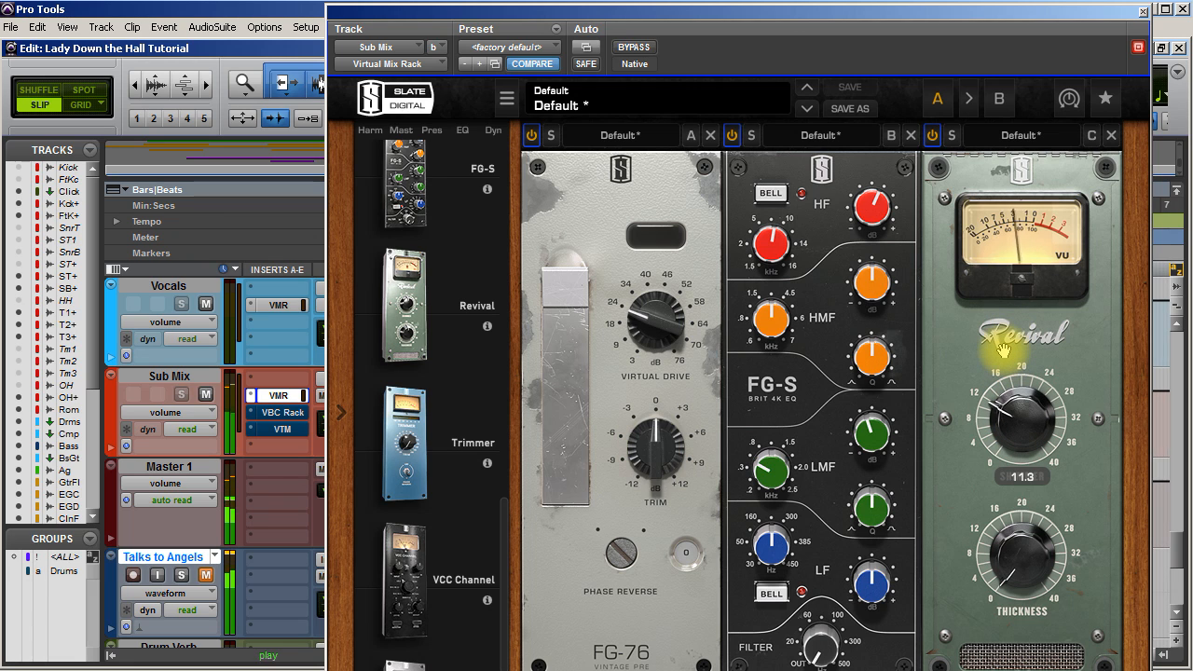
left_click(1032, 575)
left_click_drag(1030, 575, 1016, 526)
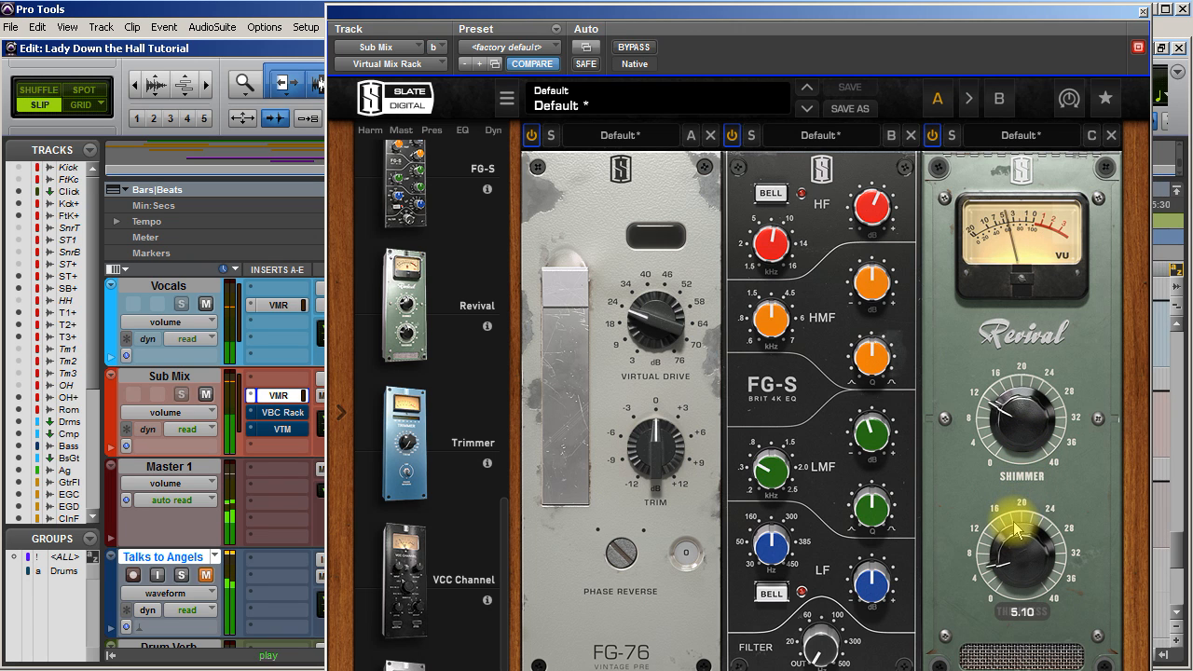
Compare the mix with the rack bypassed and active, and lower the Revival's Shimmer to 9.90.
left_click(635, 48)
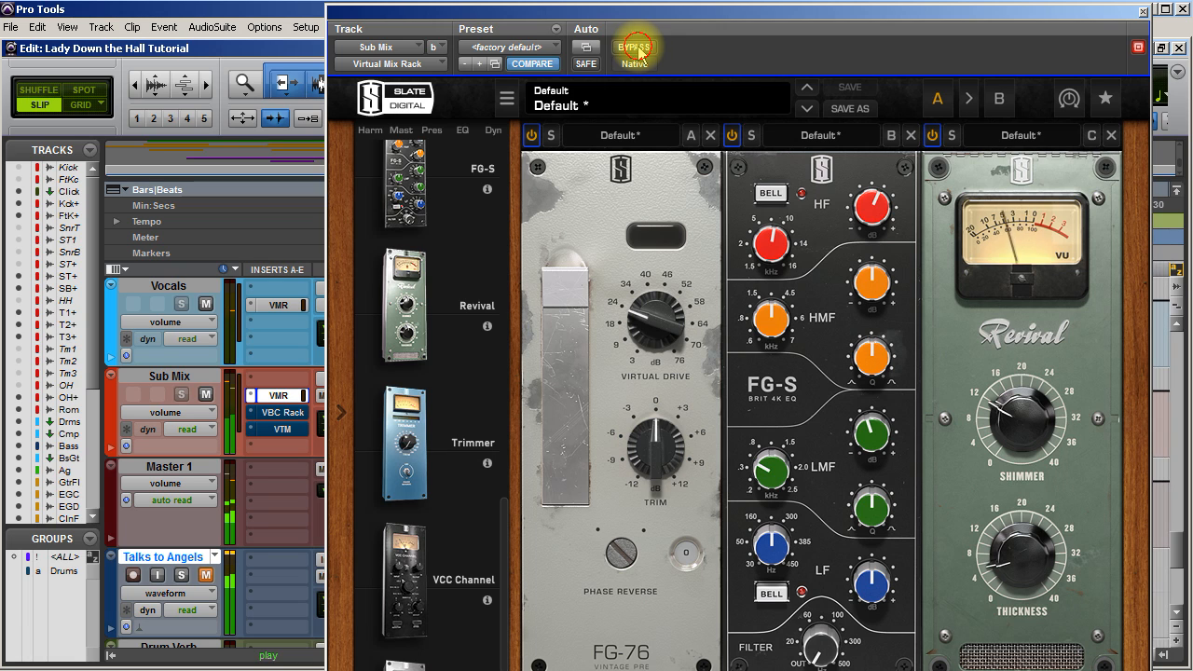
left_click(637, 50)
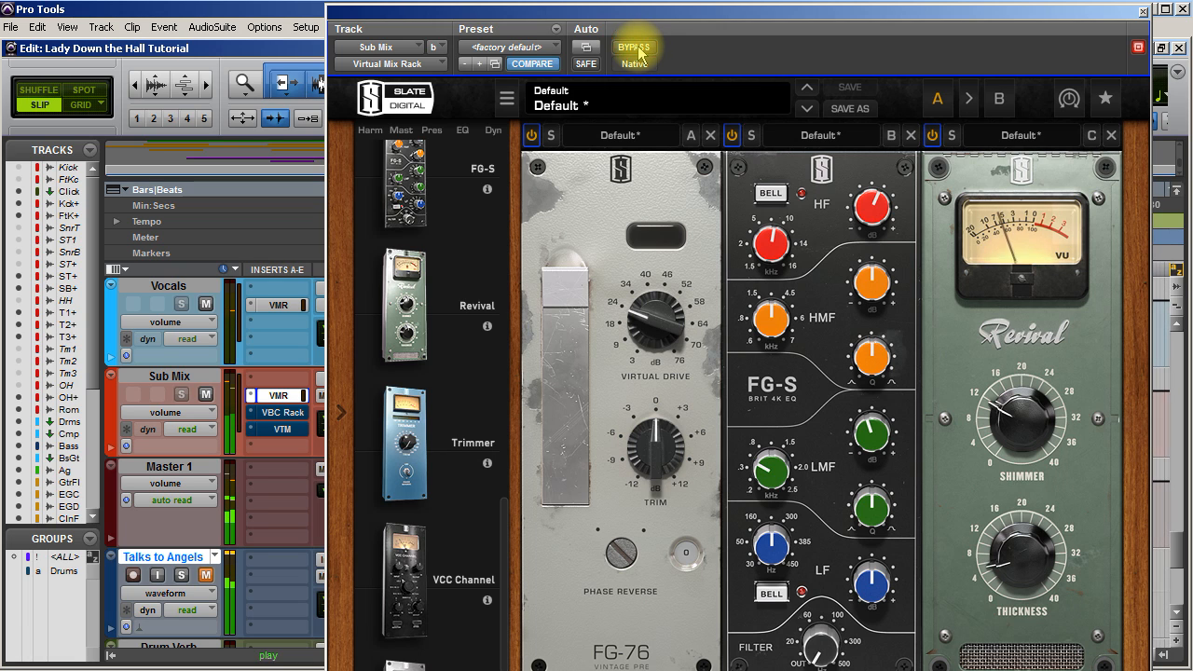
mouse_move(1010, 426)
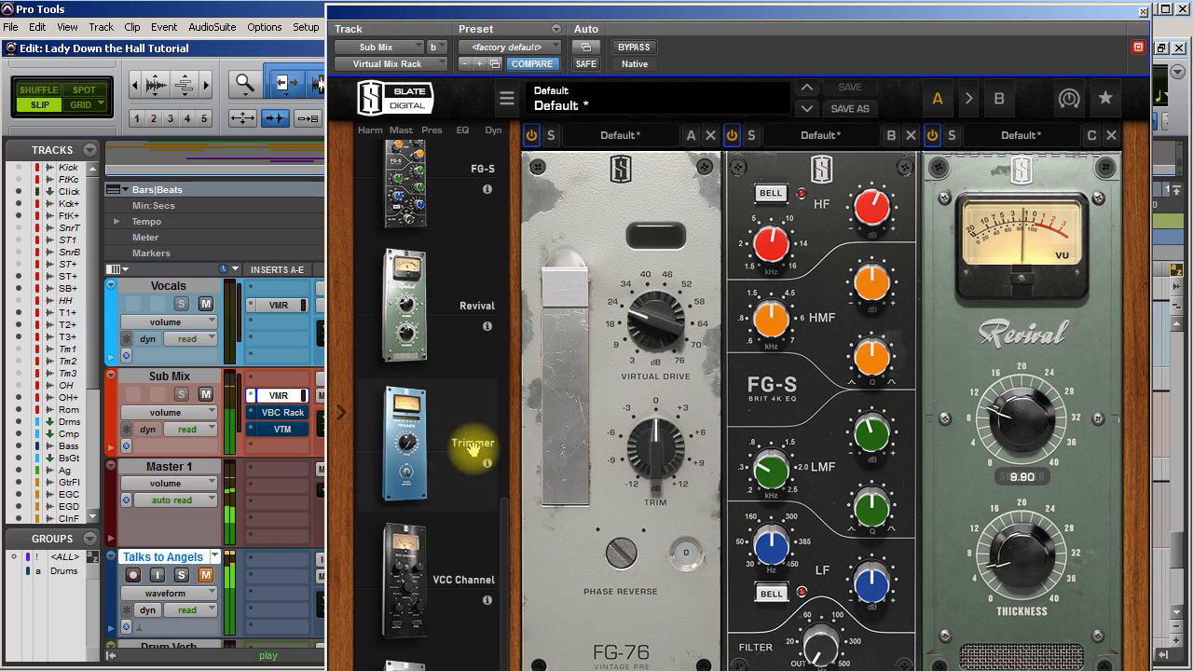
Load the Trimmer module into the fourth slot and compare the level with the rack bypassed and active.
left_click_drag(407, 444, 1184, 408)
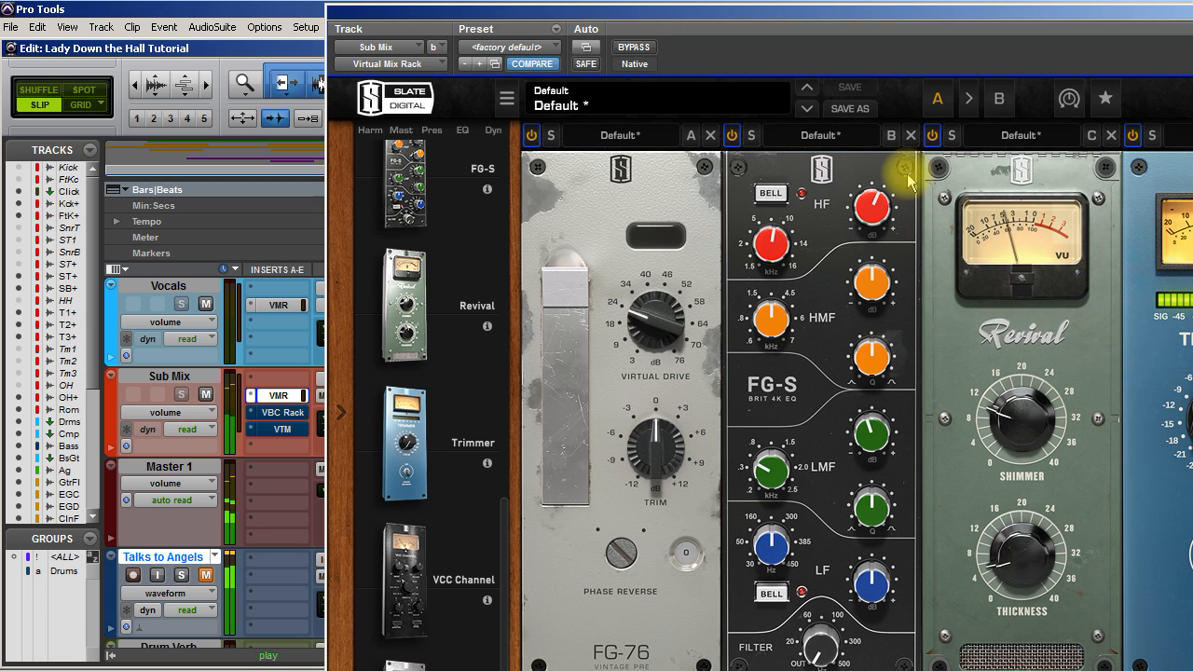
left_click(634, 47)
left_click(635, 48)
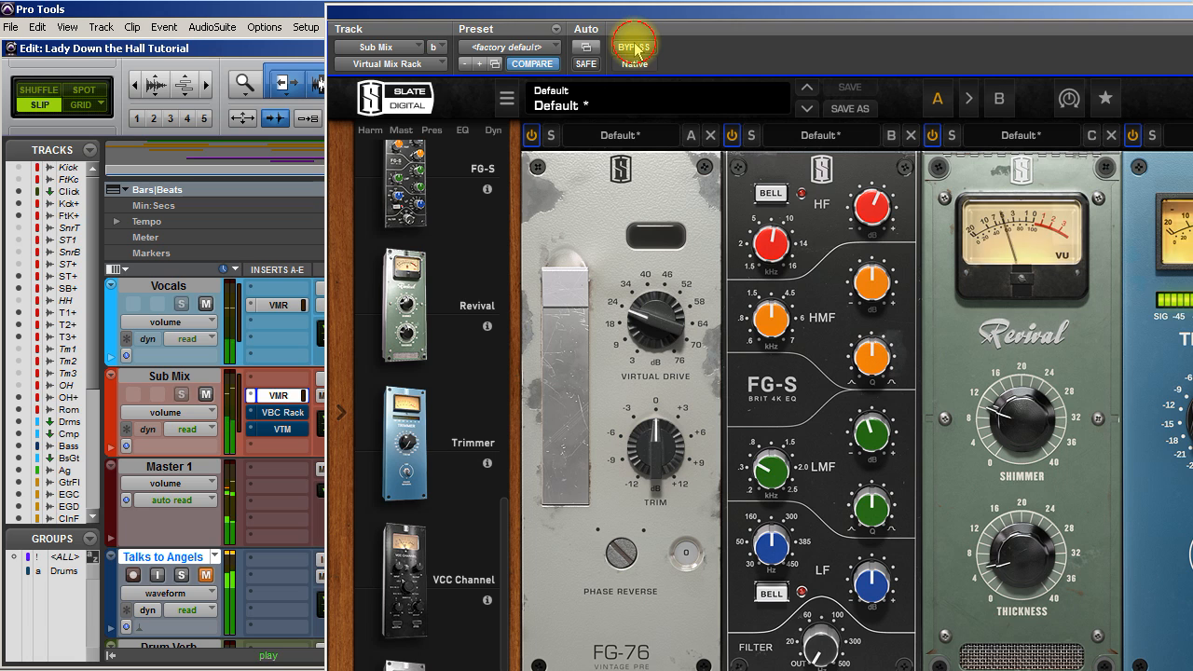
left_click(635, 48)
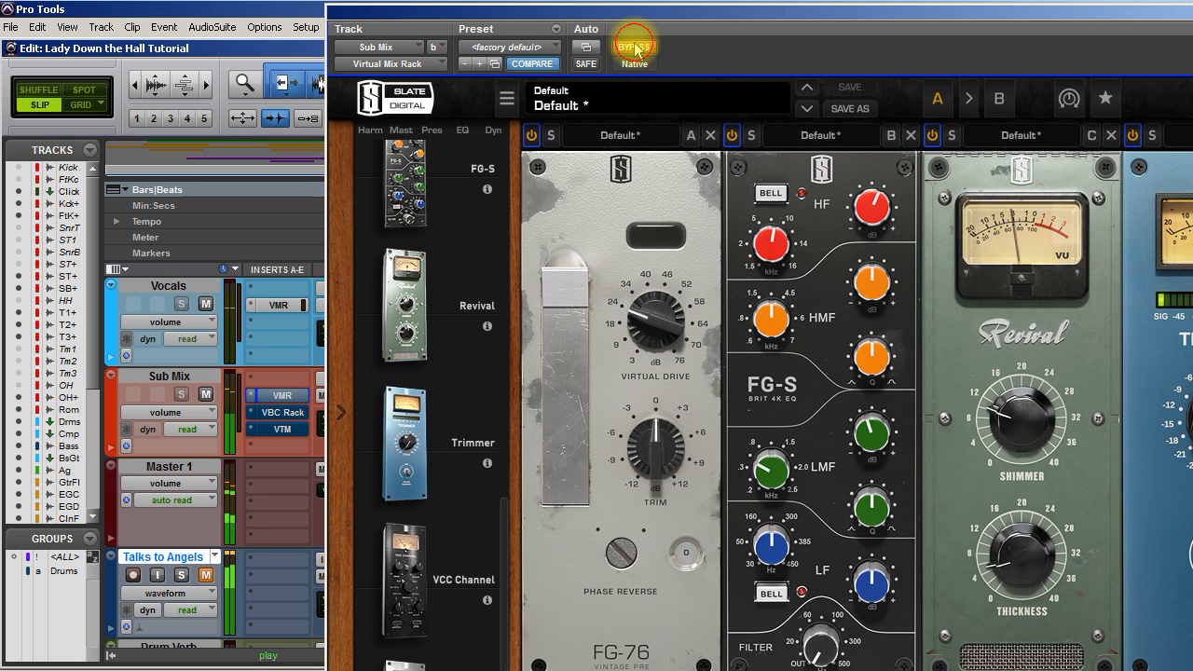
left_click(635, 48)
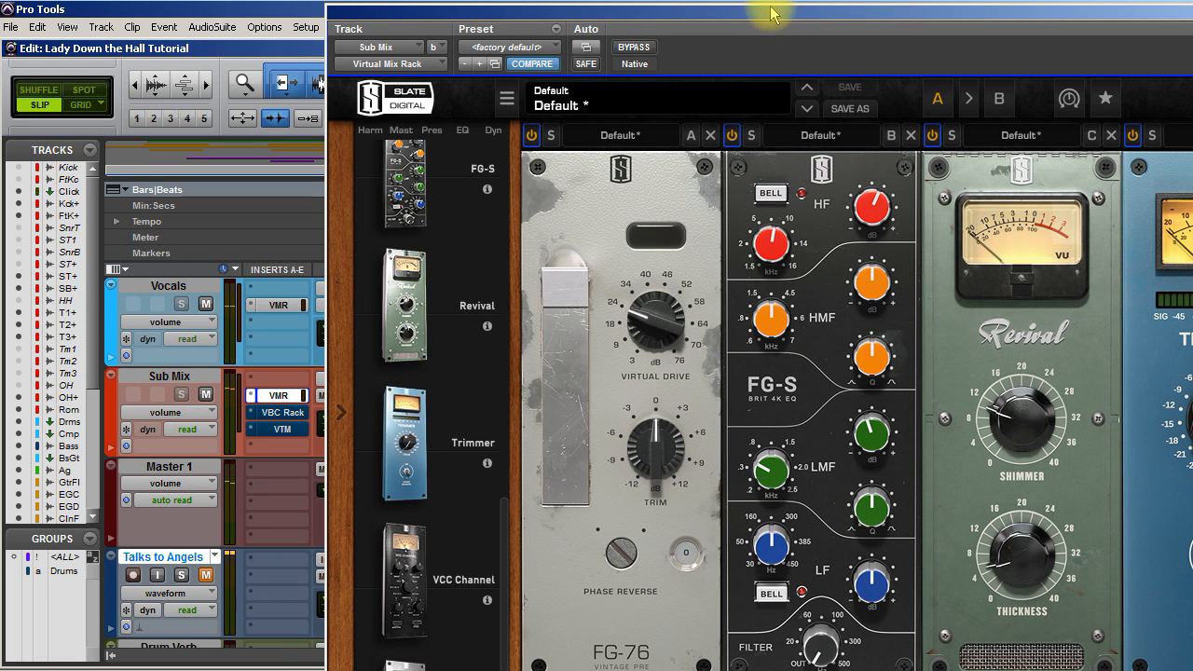
Bring the whole rack into view, set the Trimmer's Trim to -1.89 dB, and check the level match against bypass.
left_click_drag(687, 9, 494, 9)
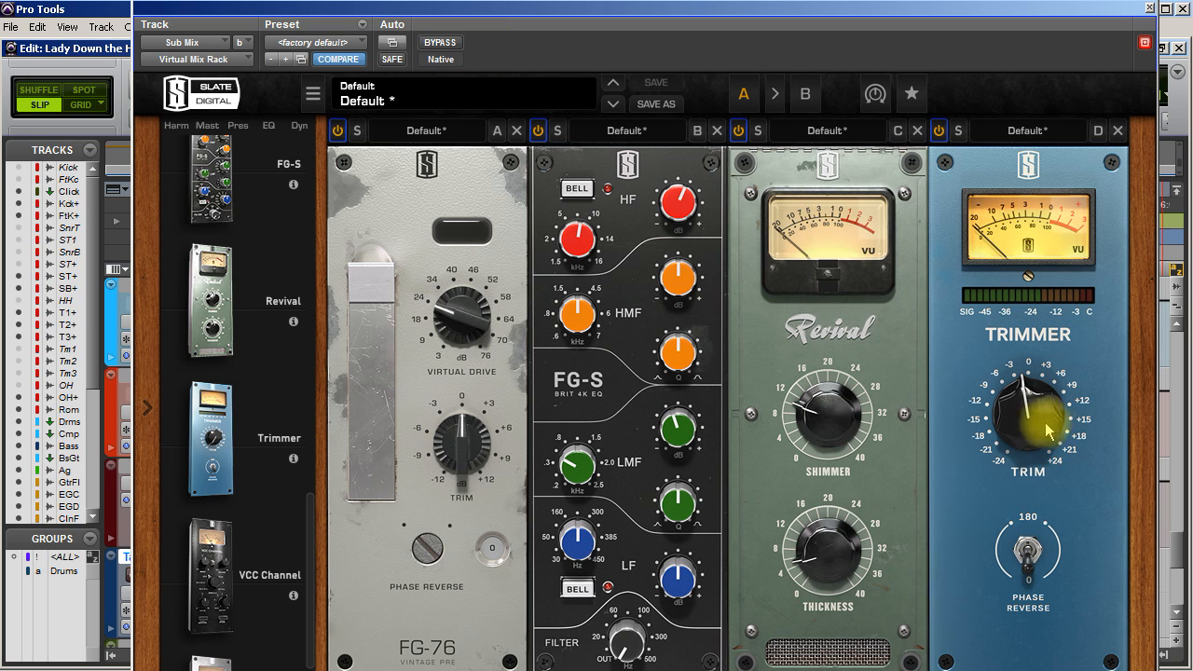
left_click(442, 44)
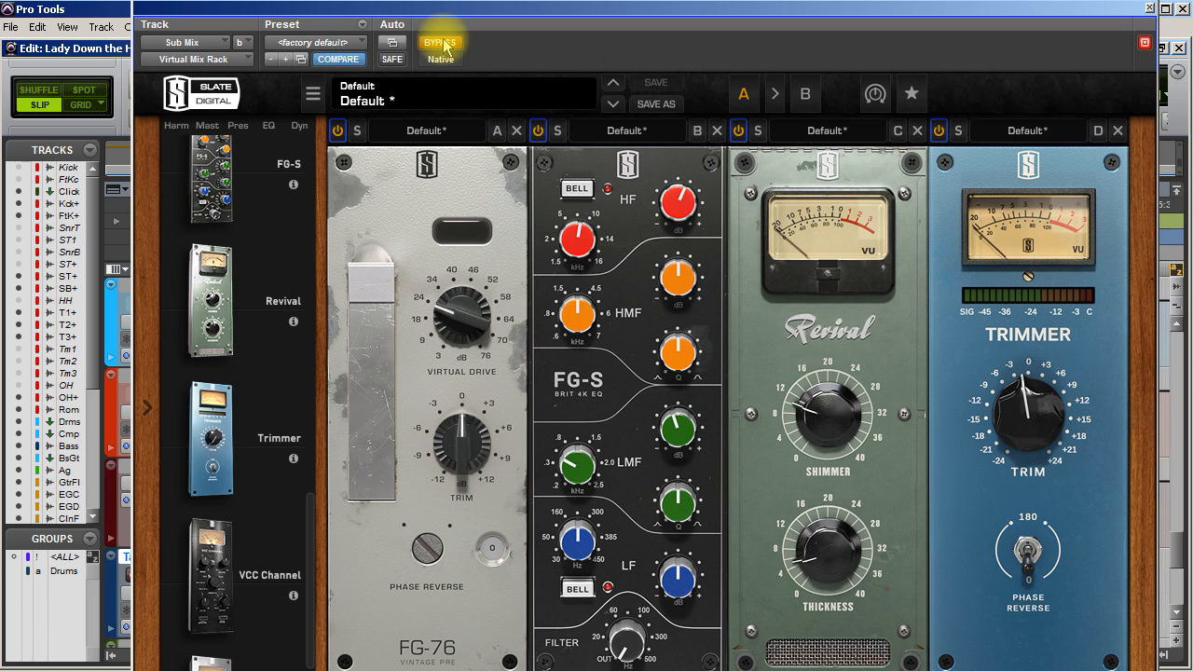
left_click(442, 43)
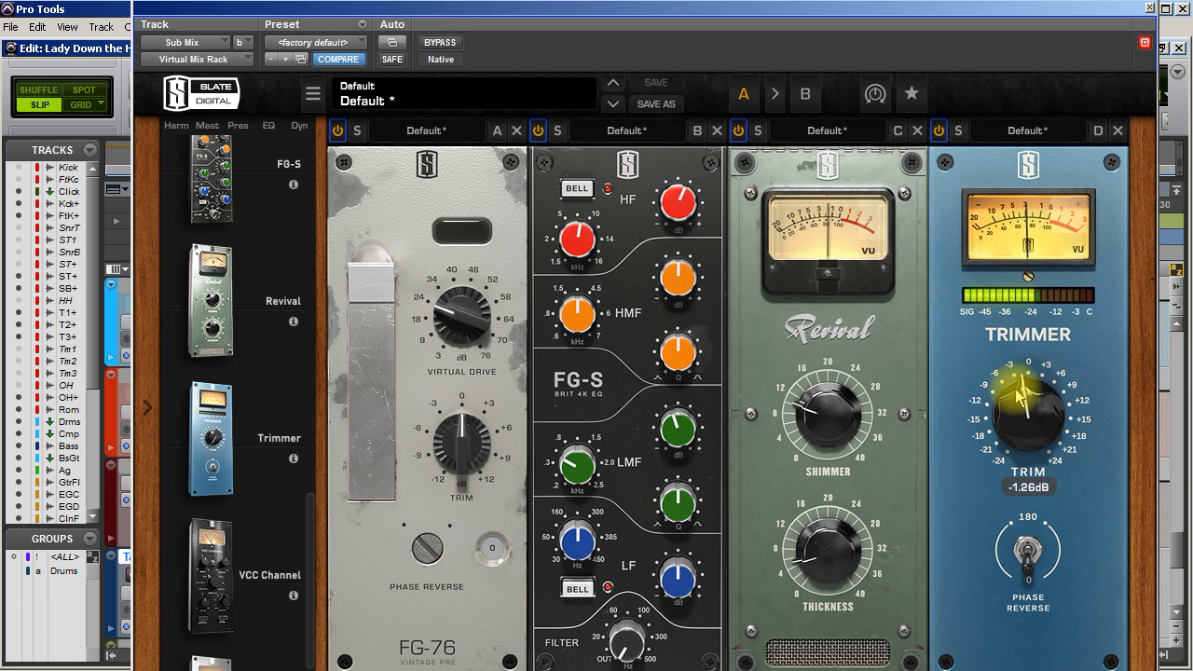
left_click_drag(1018, 395, 1018, 400)
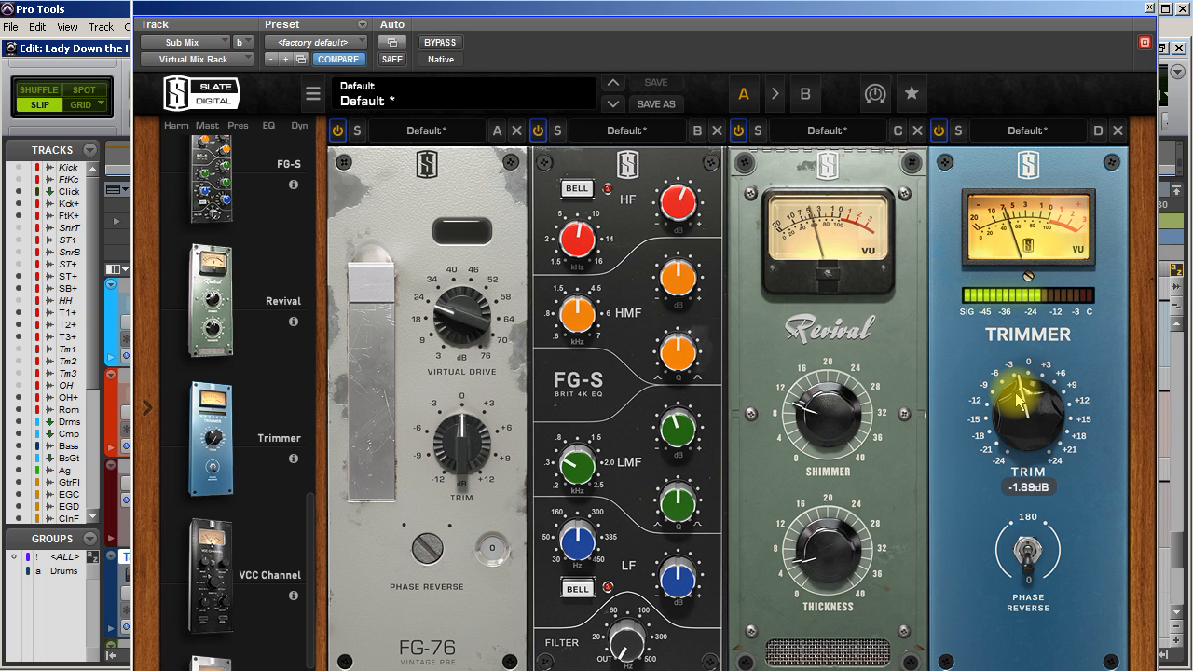
left_click(436, 43)
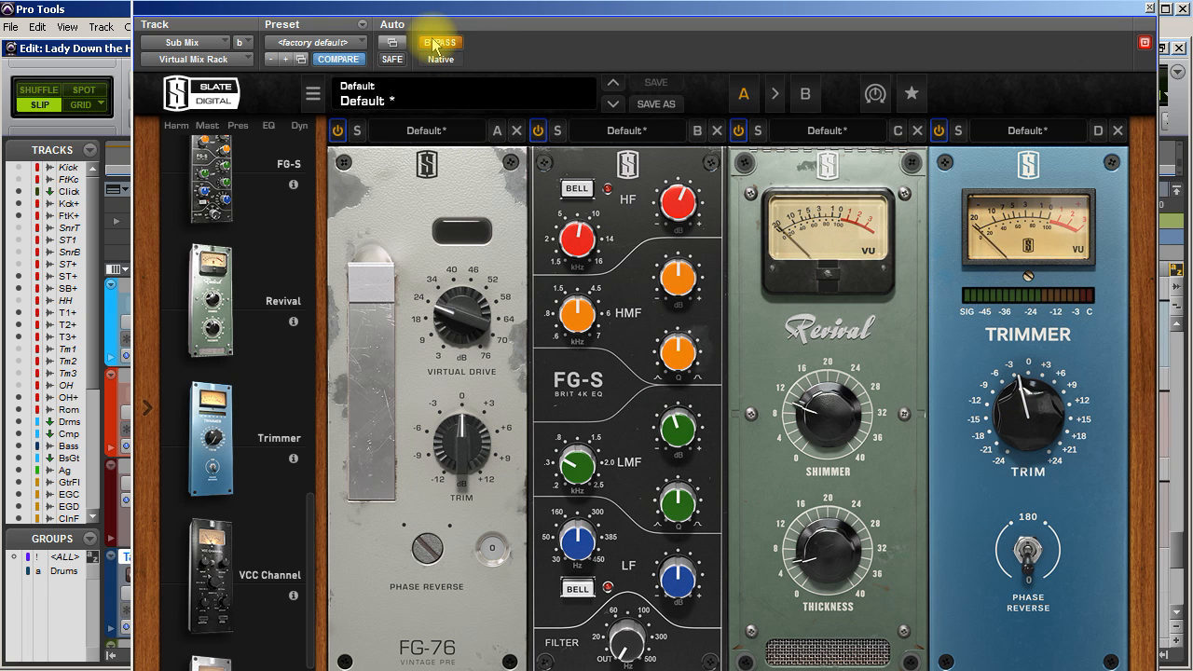
left_click(435, 43)
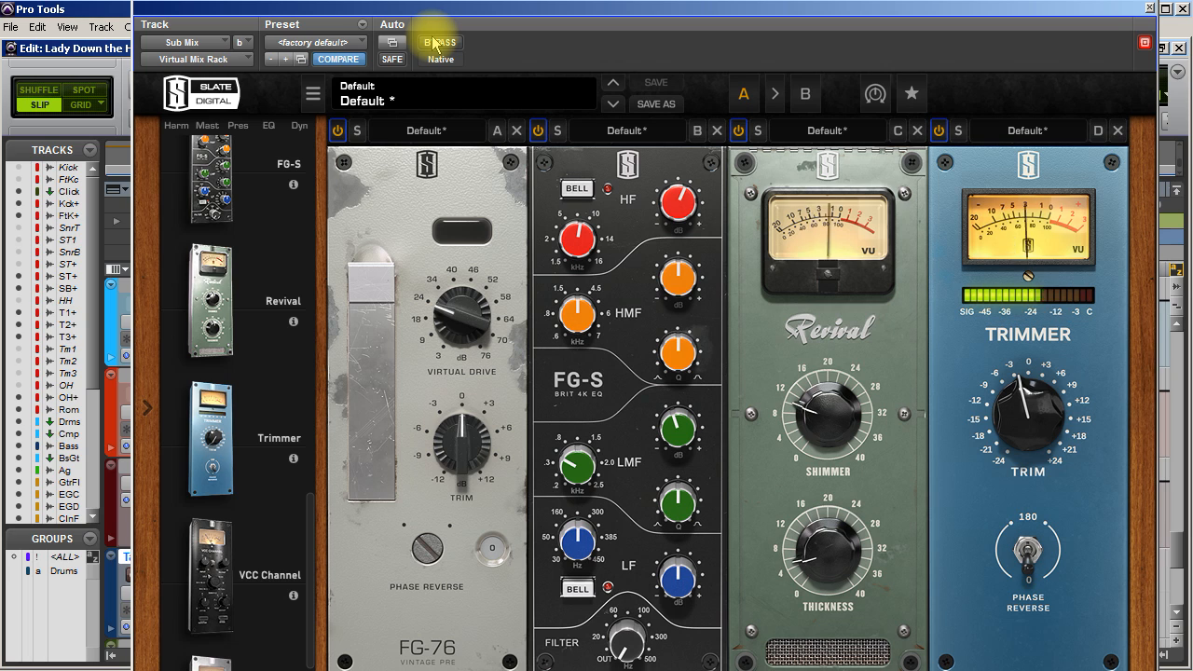
Check the rack against bypass, and load the VCC MixBuss between the FG-76 and FG-S with its Drive at 10.6 dB.
left_click(434, 44)
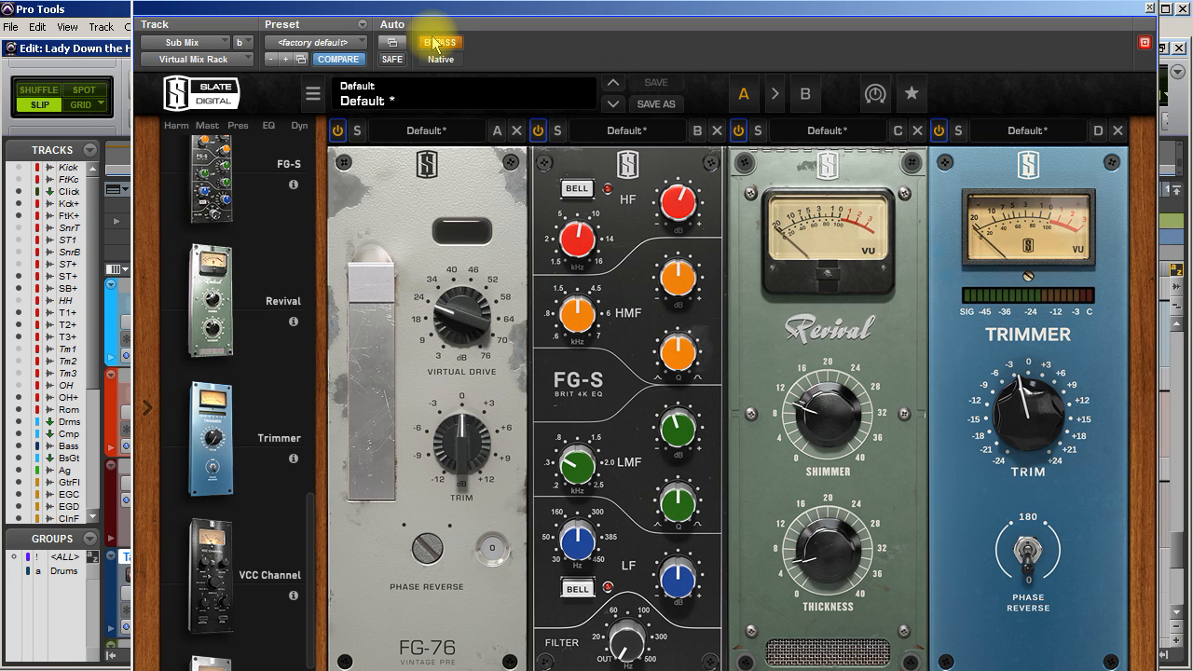
left_click(434, 44)
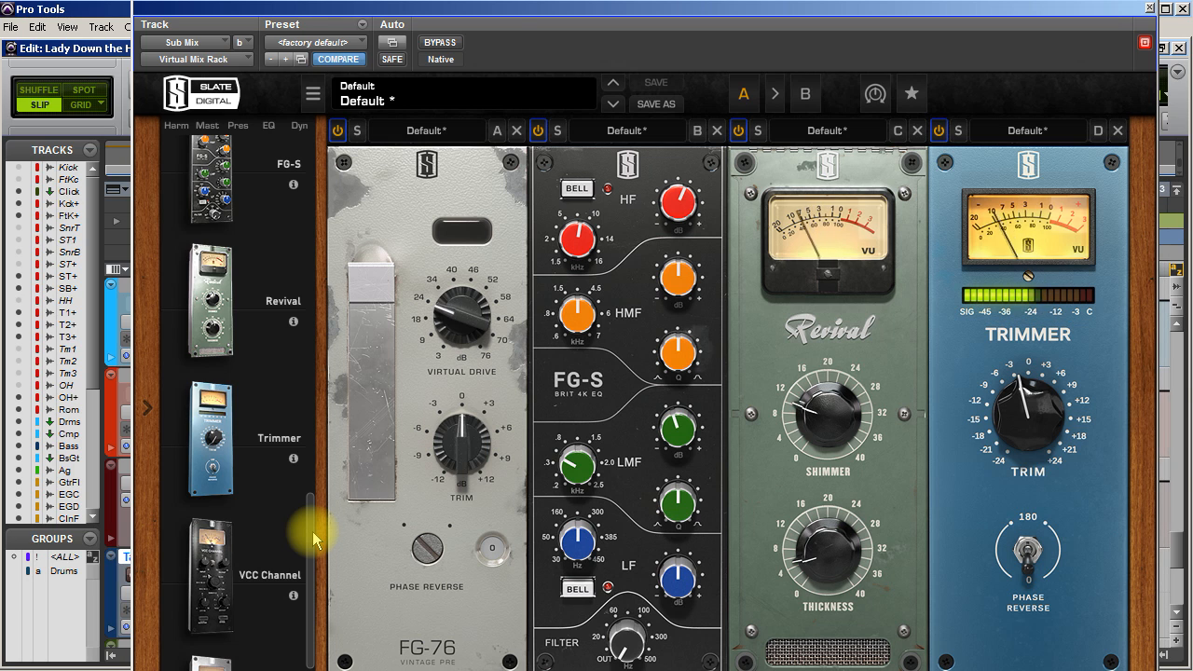
left_click_drag(309, 527, 309, 587)
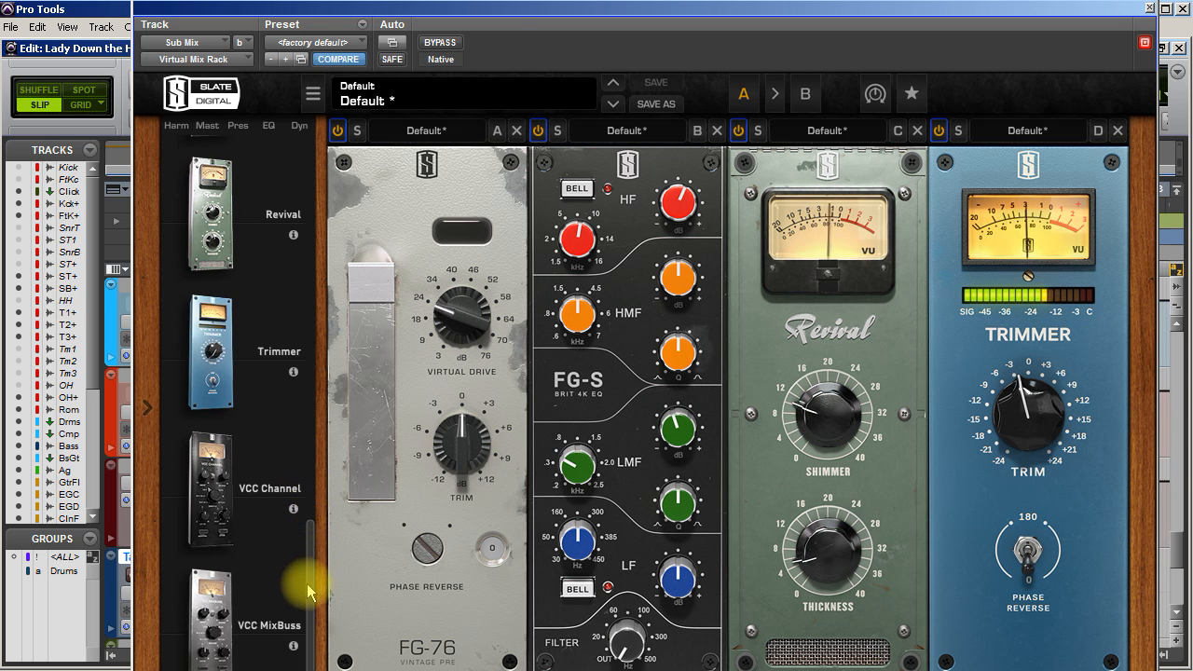
double_click(218, 601)
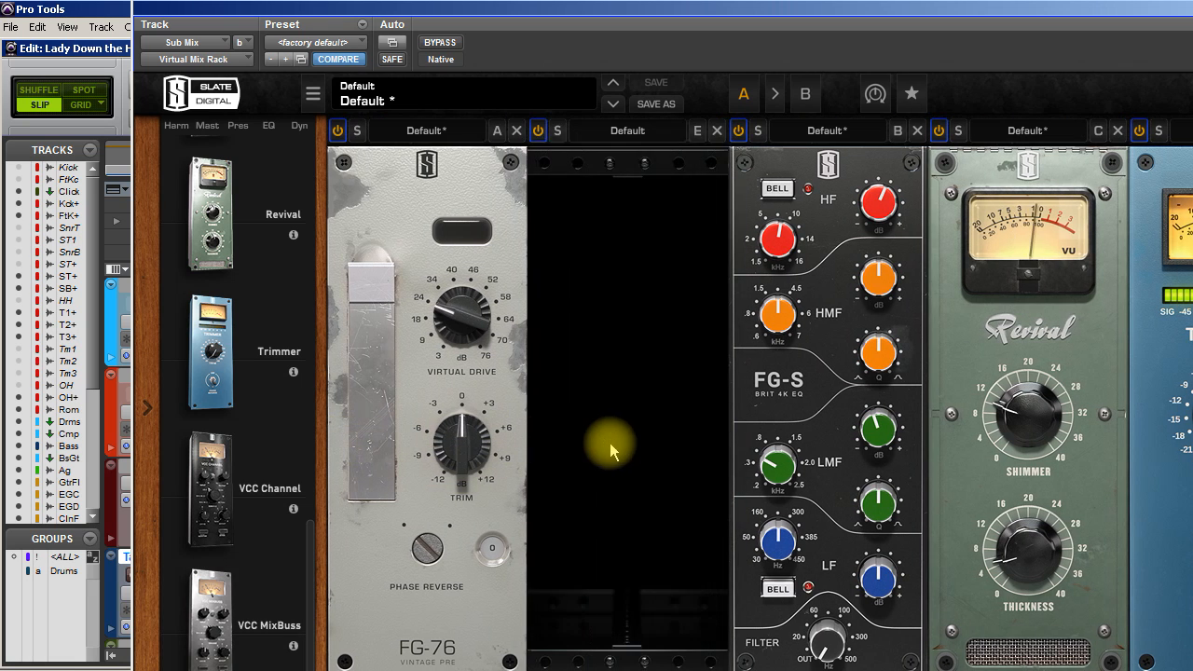
left_click(582, 612)
left_click_drag(576, 559, 583, 519)
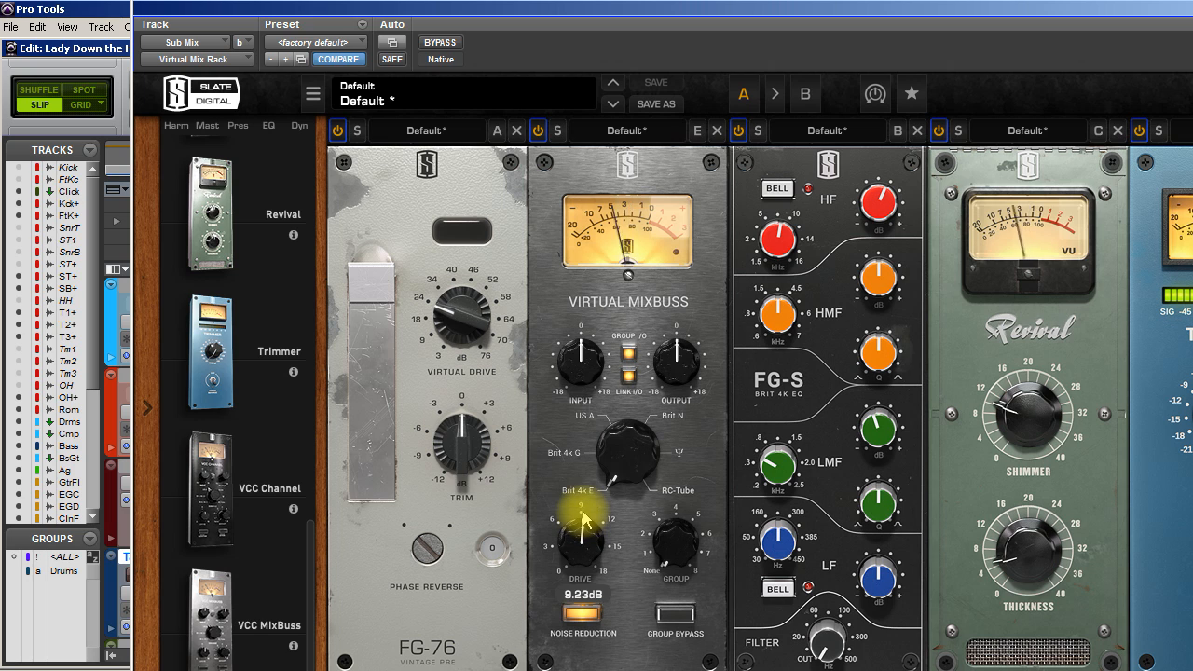
left_click_drag(582, 508, 585, 504)
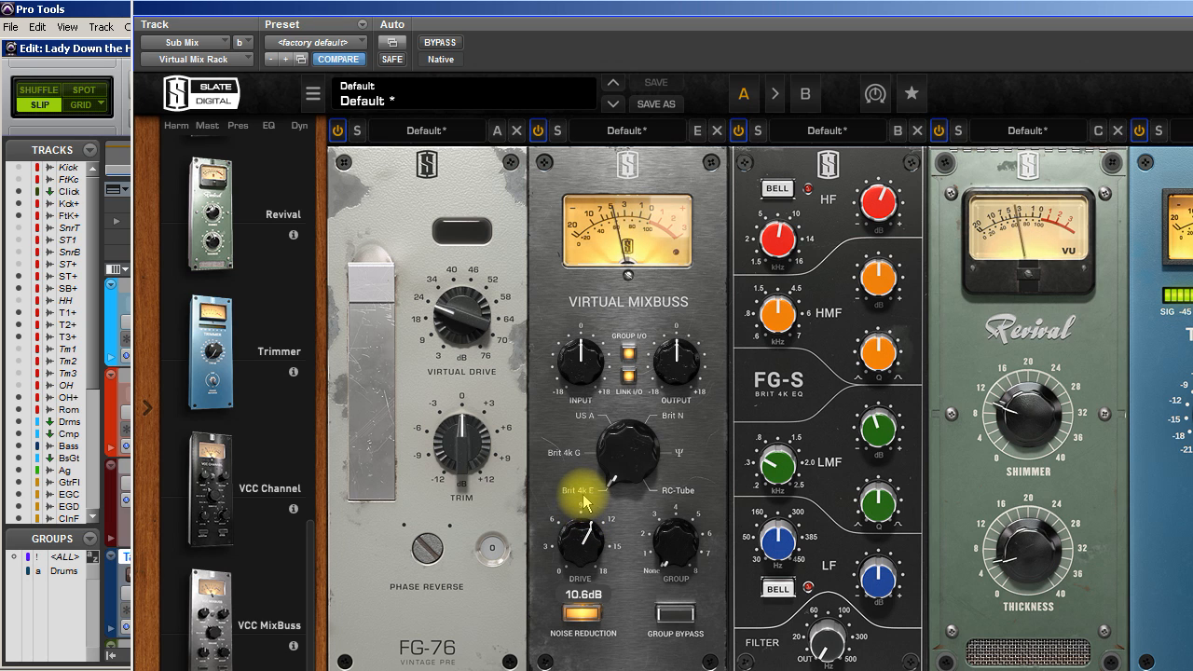
Compare the mix repeatedly with the rack bypassed and active to judge the effect and level of the Virtual MixBuss.
left_click(440, 44)
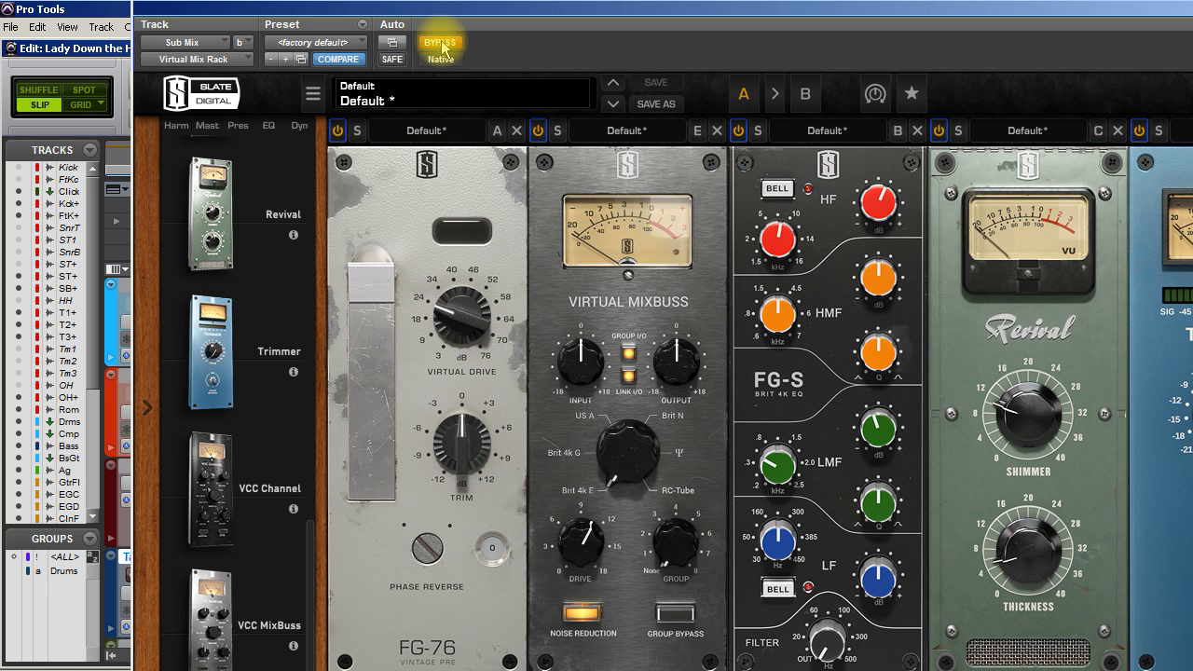
left_click(441, 44)
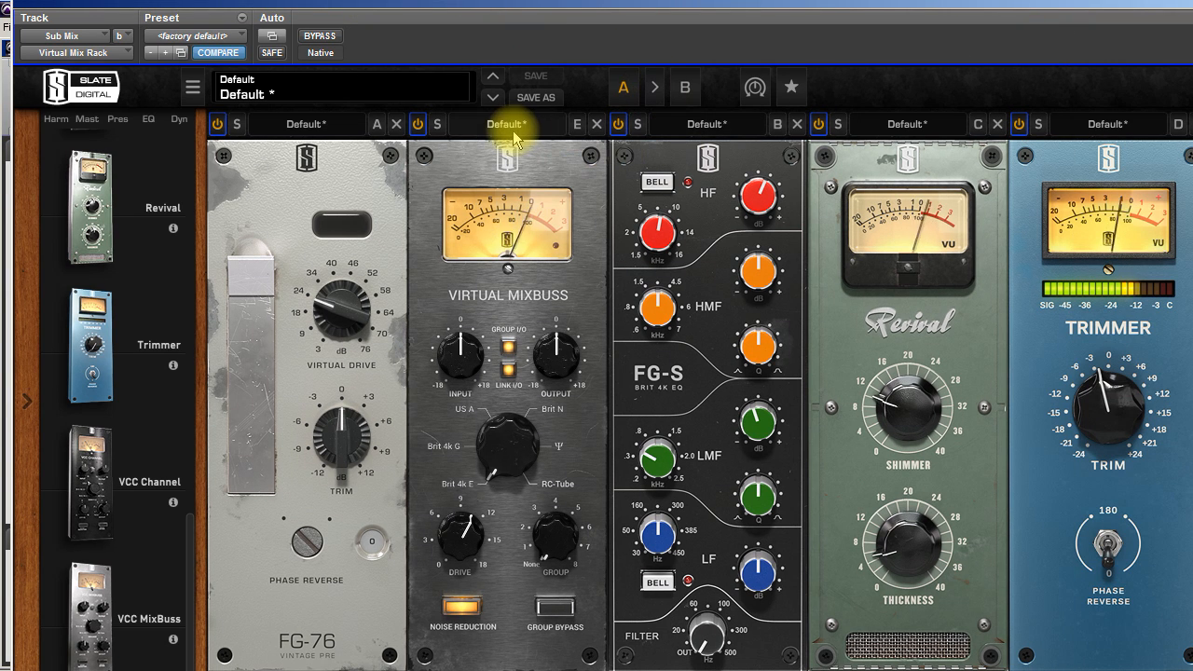
left_click(331, 37)
left_click(333, 38)
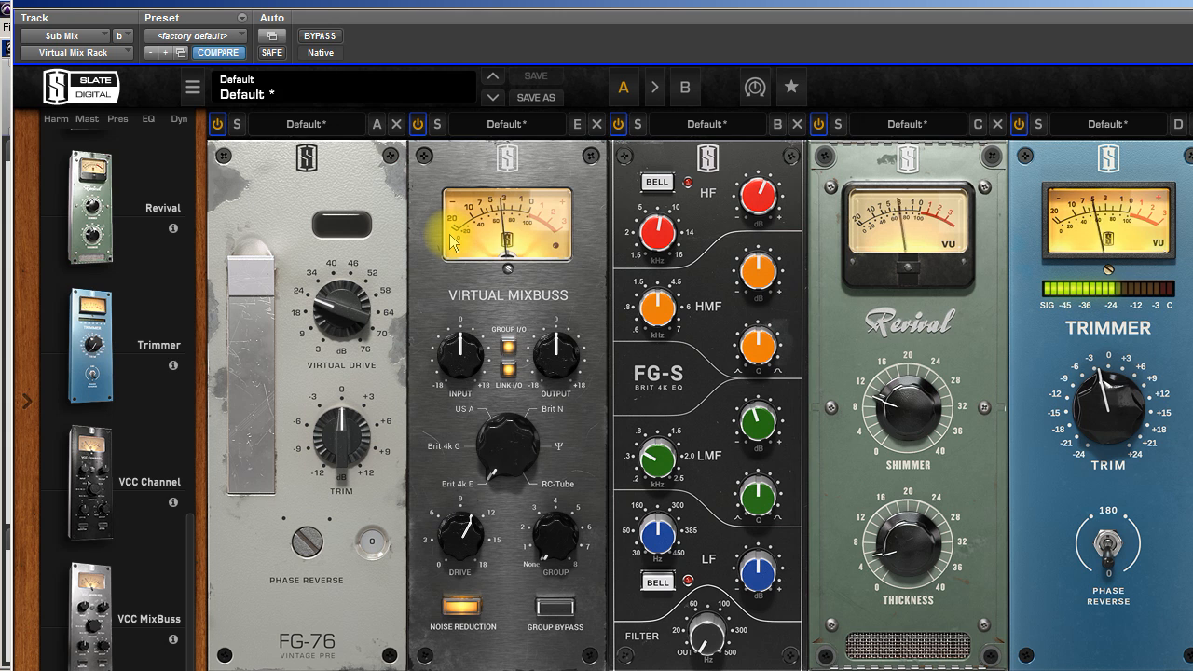
left_click(324, 37)
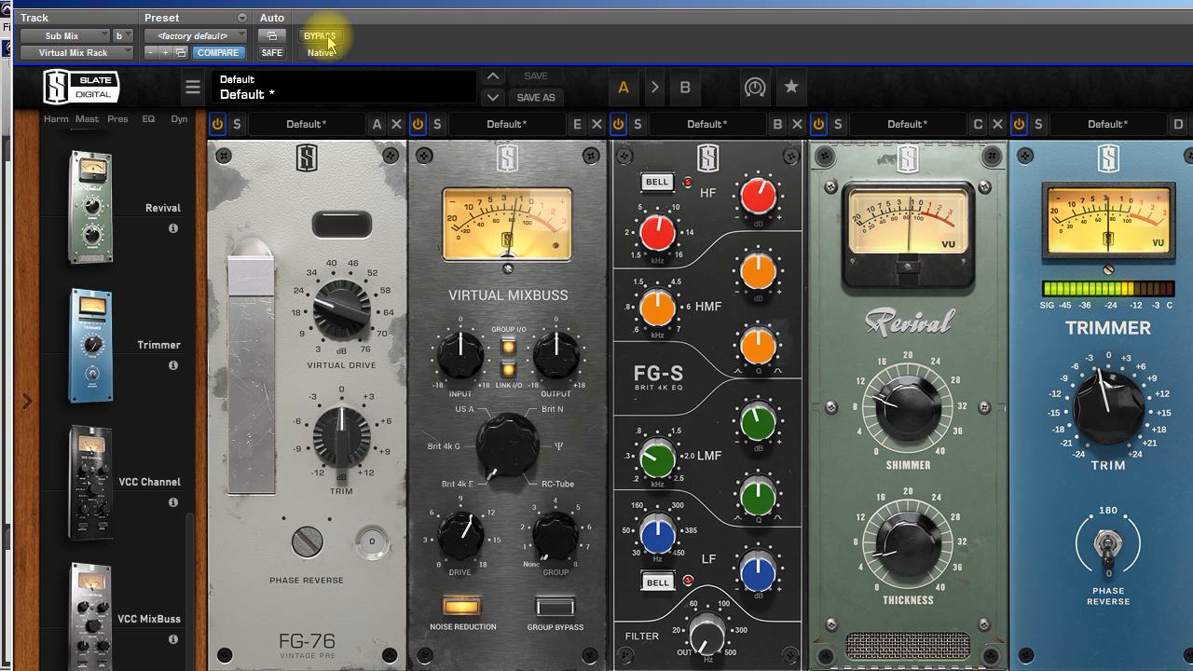
left_click(327, 37)
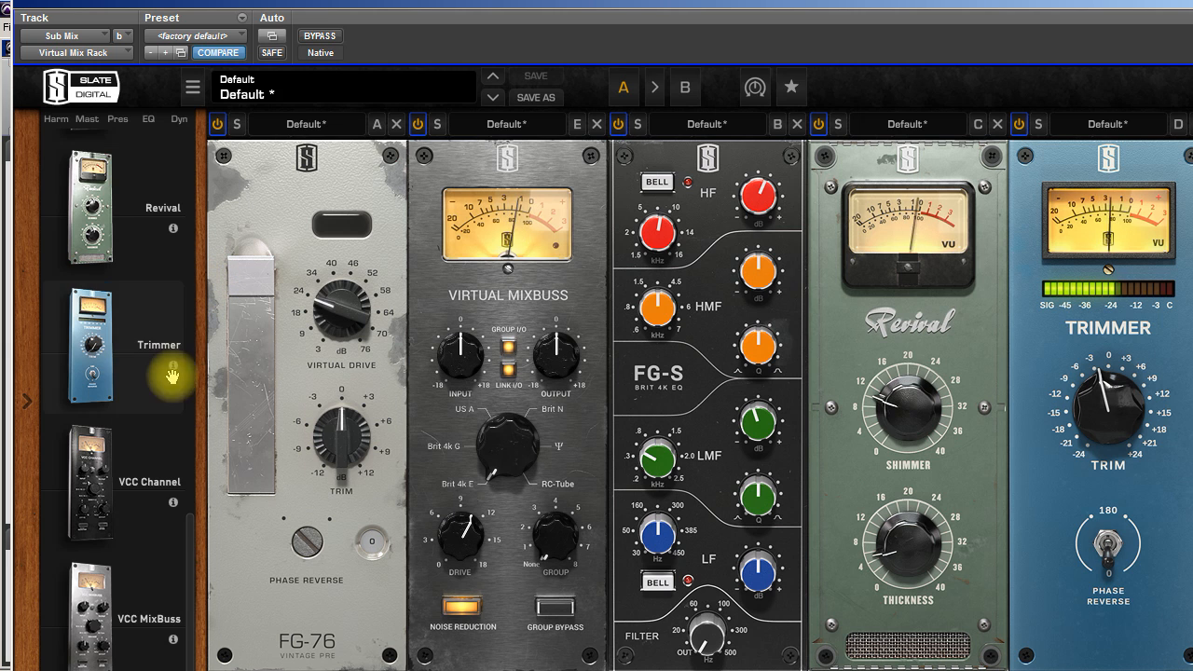
Insert the FG-Bomber module between the Revival and the Trimmer, setting its Drive to -2.36 dB and Intensity to 41.1%.
left_click_drag(187, 529, 183, 332)
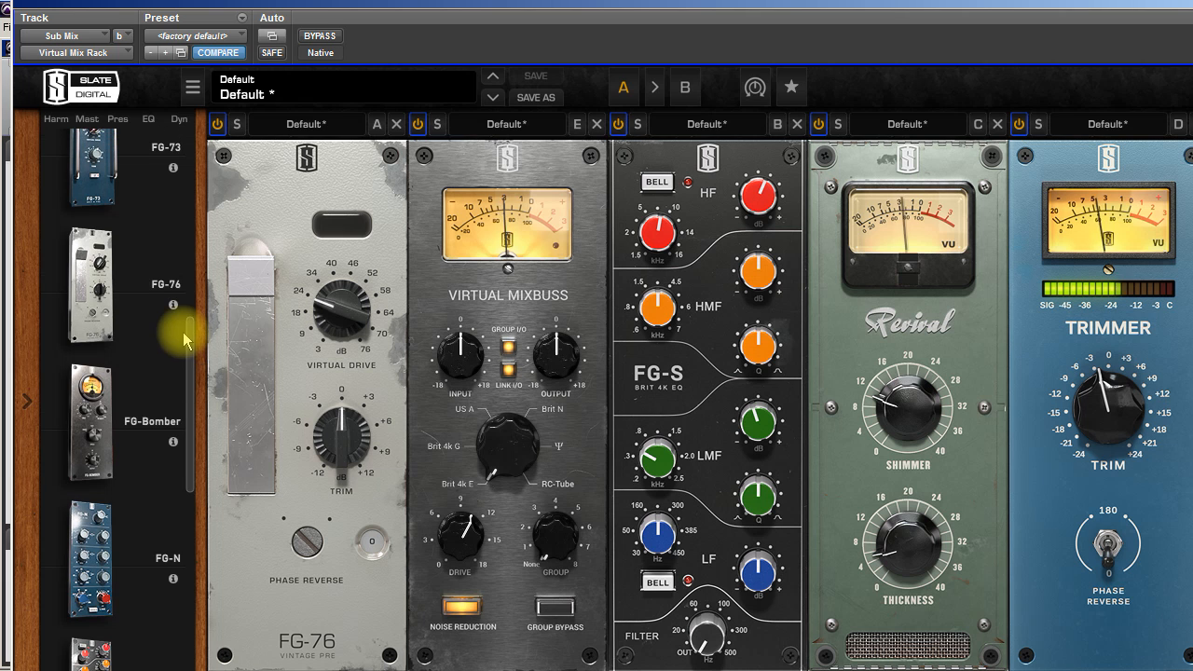
left_click_drag(144, 424, 1070, 424)
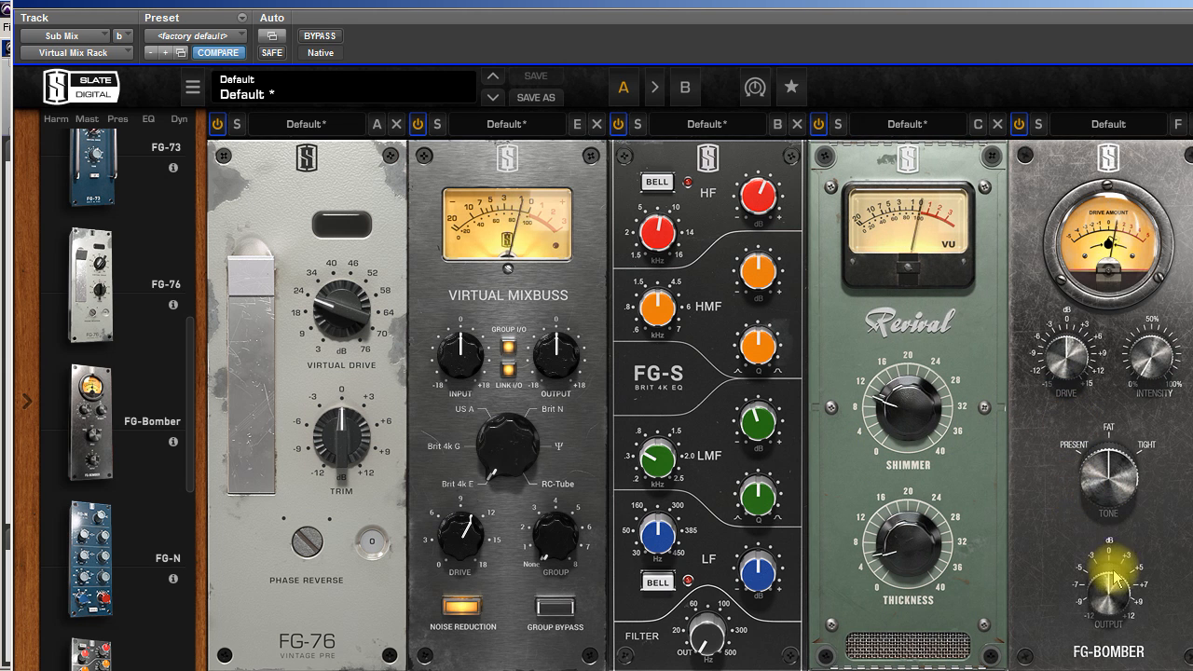
left_click(1060, 356)
left_click_drag(1061, 367, 1063, 377)
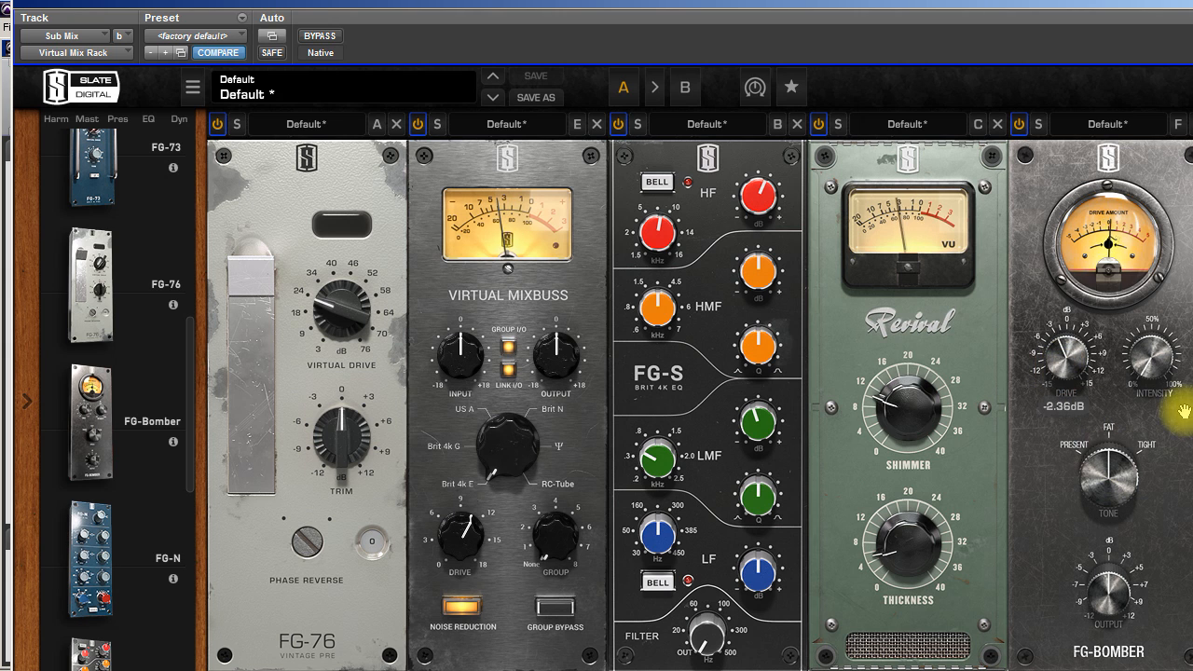
left_click_drag(1163, 358, 1159, 276)
left_click_drag(1130, 482, 1110, 548)
left_click_drag(1150, 359, 1143, 346)
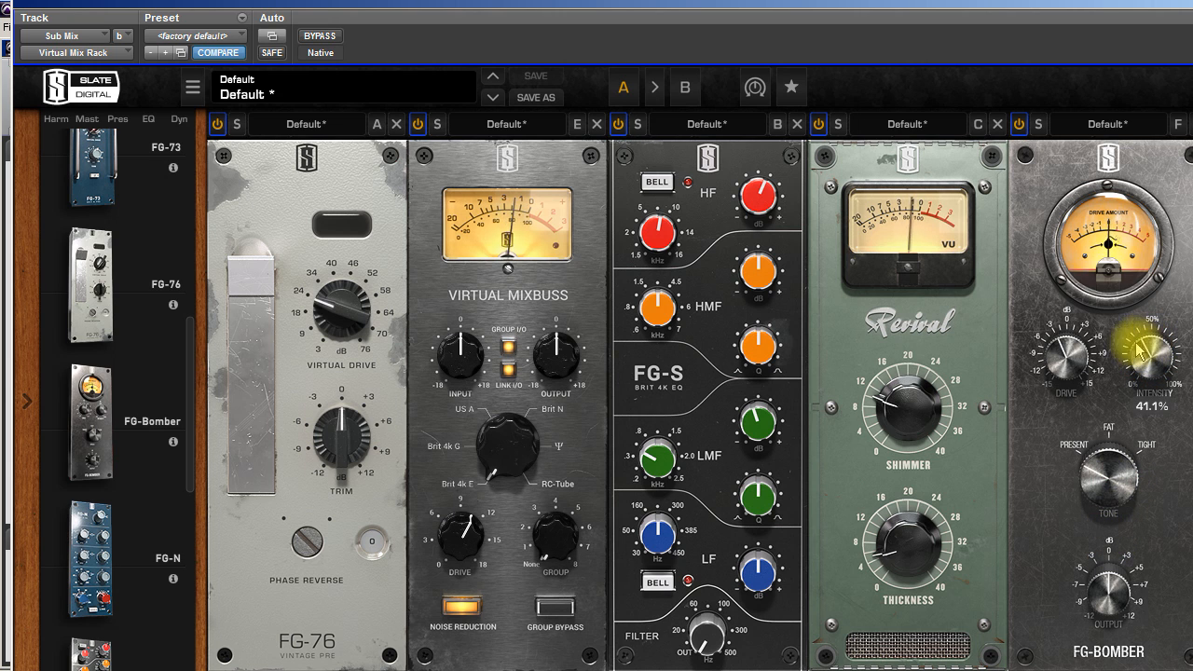
Compare the rack including the FG-Bomber against the bypassed mix.
left_click(319, 37)
left_click(318, 38)
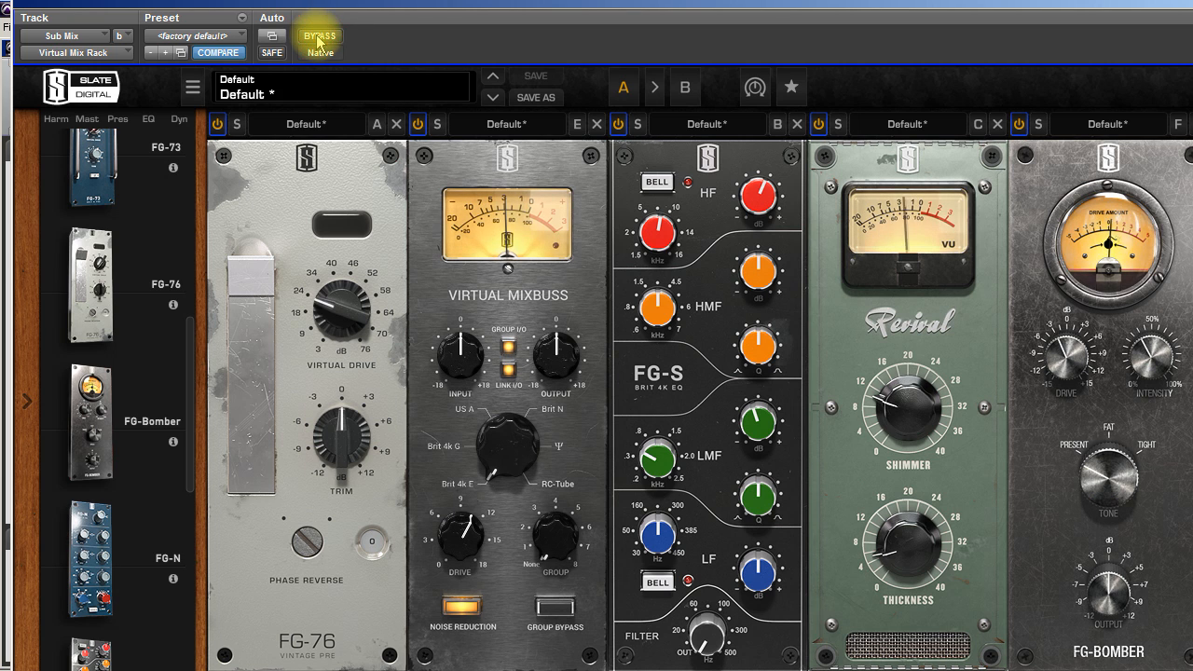
left_click(761, 333)
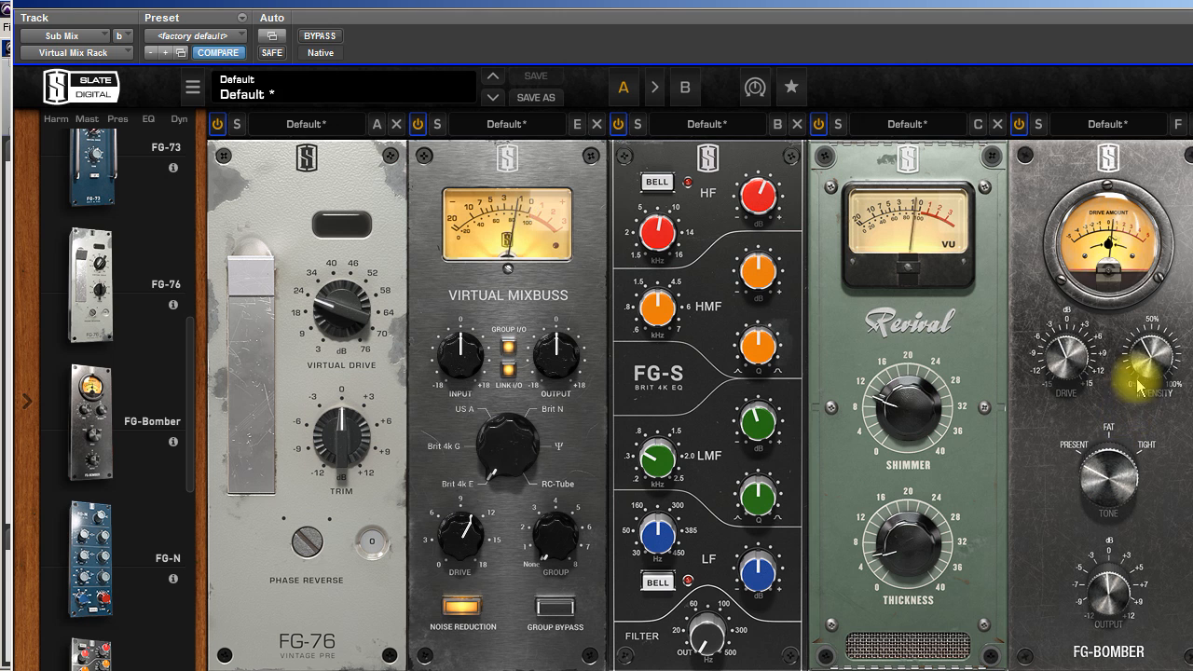
Readjust the FG-Bomber's Intensity, set its Drive to -3.28 dB and Output to -1.05 dB, and compare the result with bypass.
mouse_move(1144, 366)
left_mouse_down()
mouse_move(1154, 275)
mouse_move(1152, 363)
mouse_move(1151, 345)
left_mouse_up()
left_click_drag(1066, 354, 1068, 361)
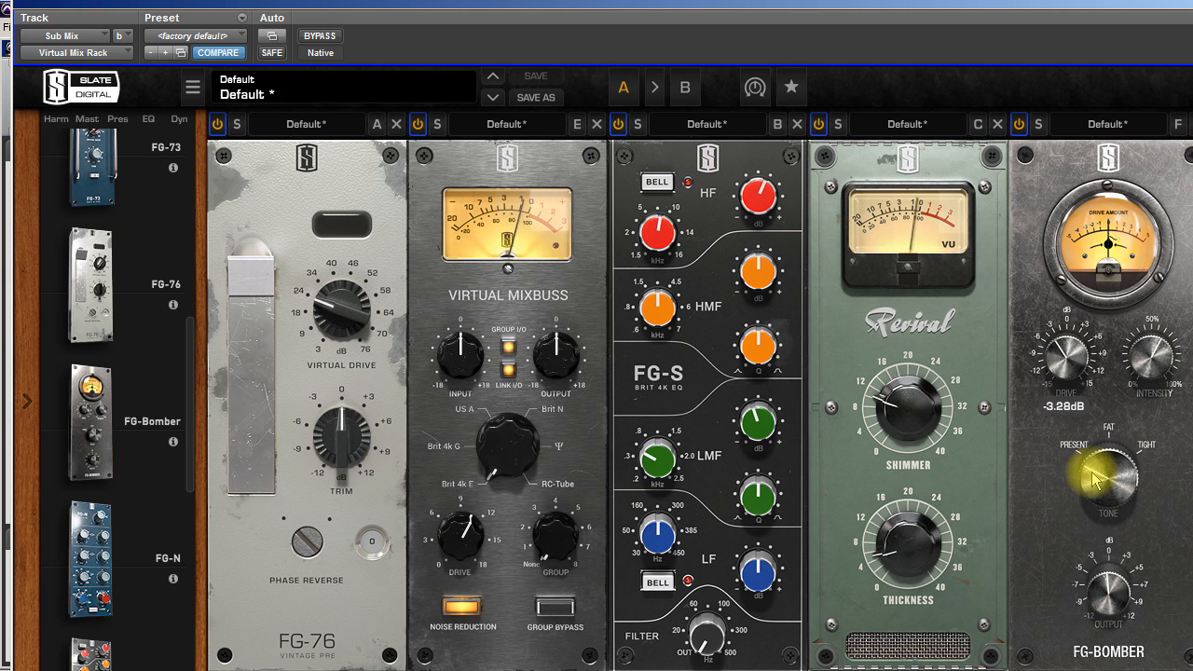
left_click(322, 40)
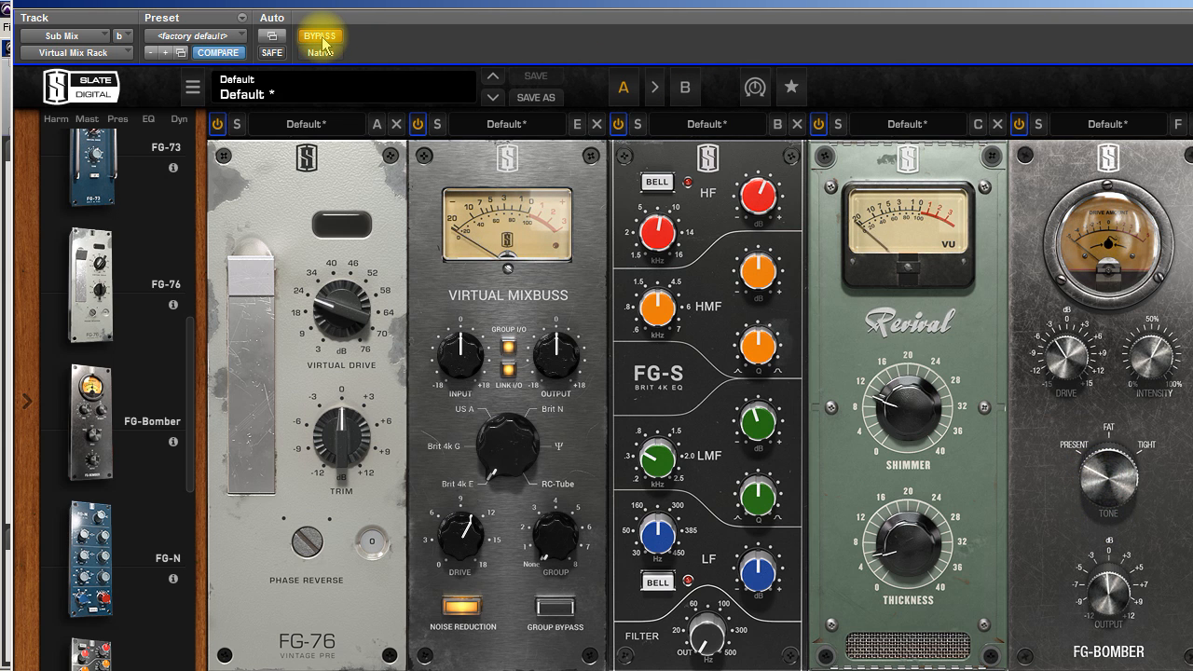
left_click(321, 41)
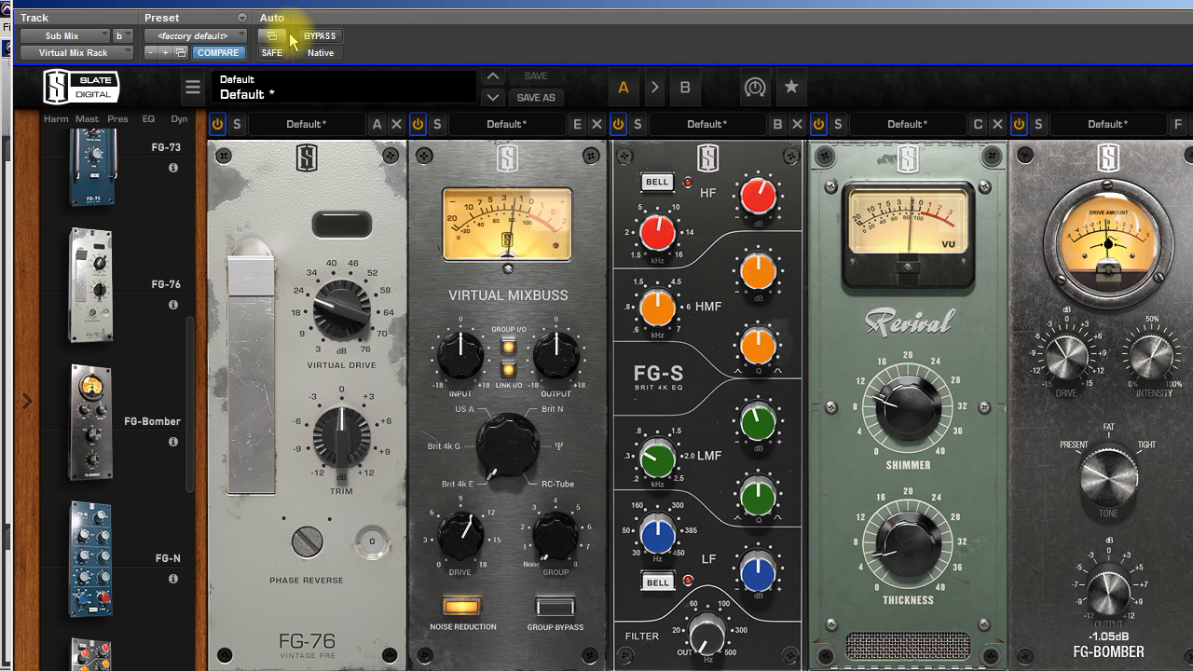
left_click(317, 40)
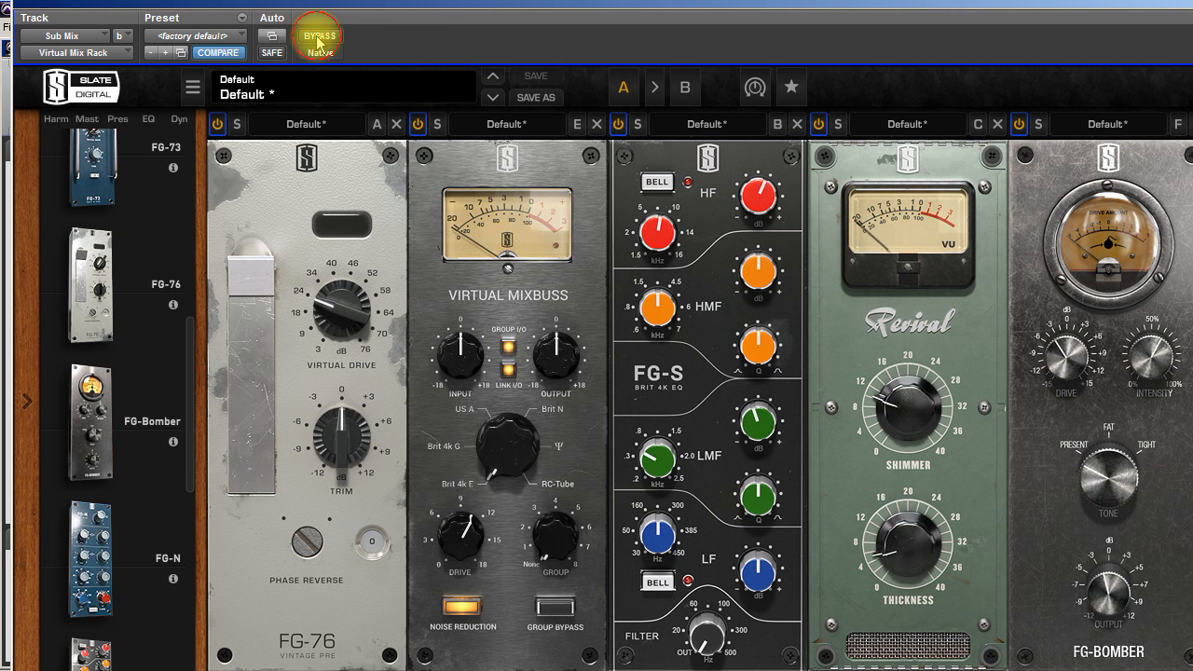
left_click(318, 39)
Bypass the rack and set the FG-S's HMF Q to 2.13, LMF gain to -2.23 dB and LMF frequency to 520 Hz.
left_click(1100, 585)
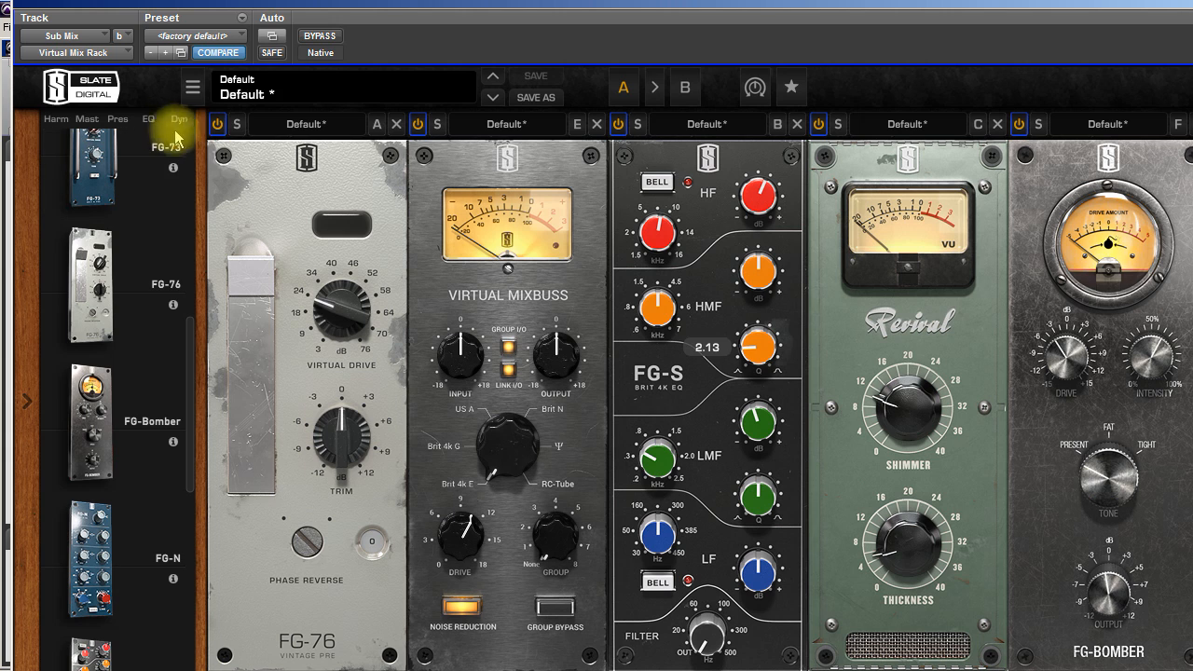
left_click(328, 37)
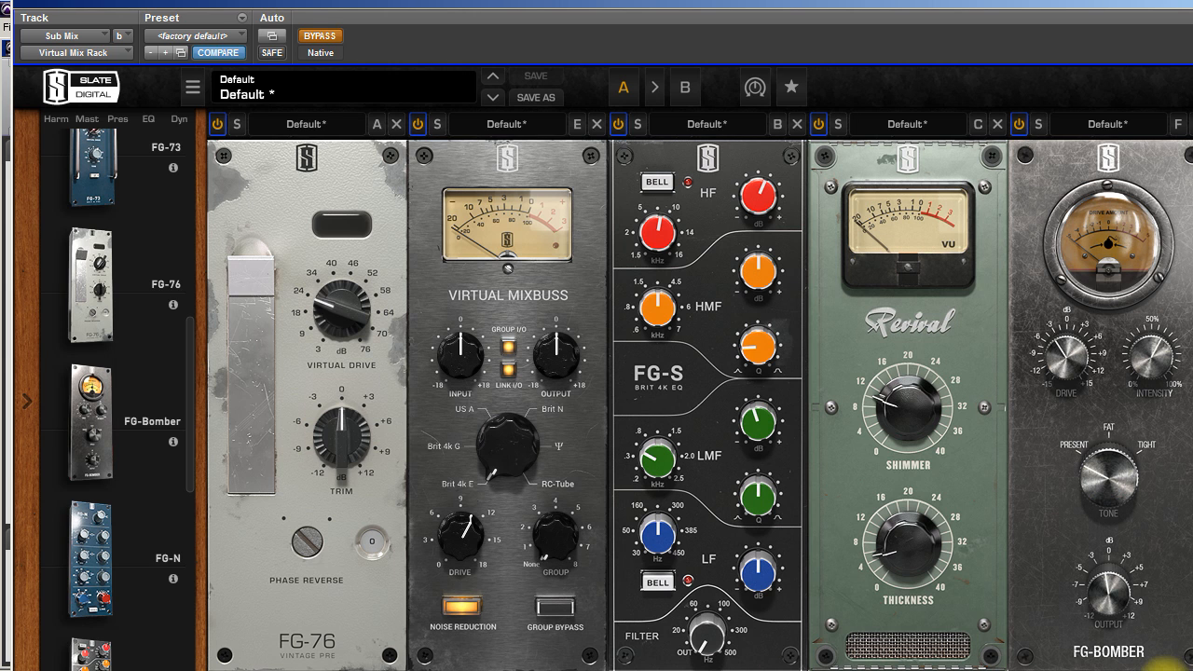
left_click(1159, 669)
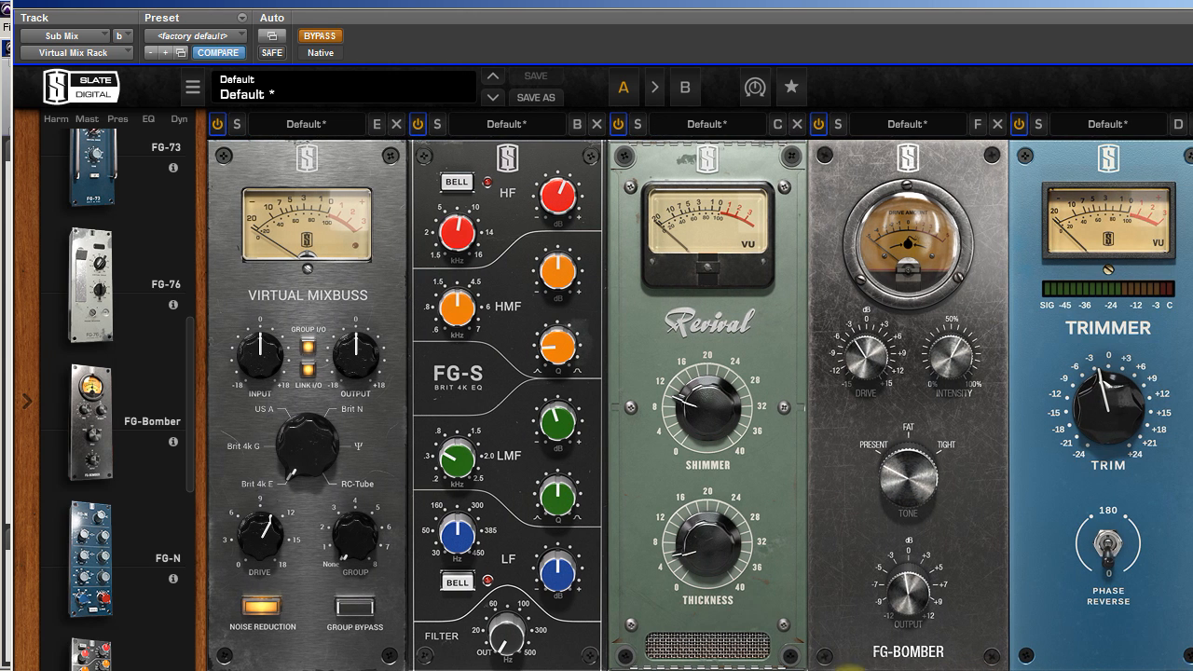
left_click(230, 665)
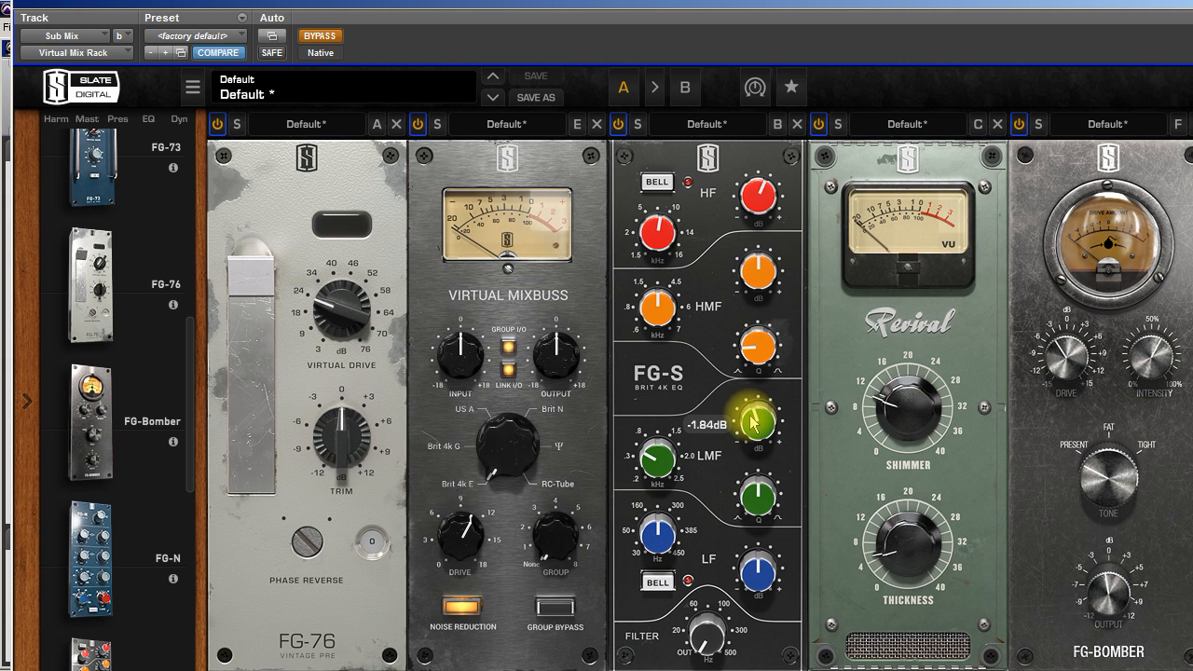
left_click_drag(753, 422, 753, 422)
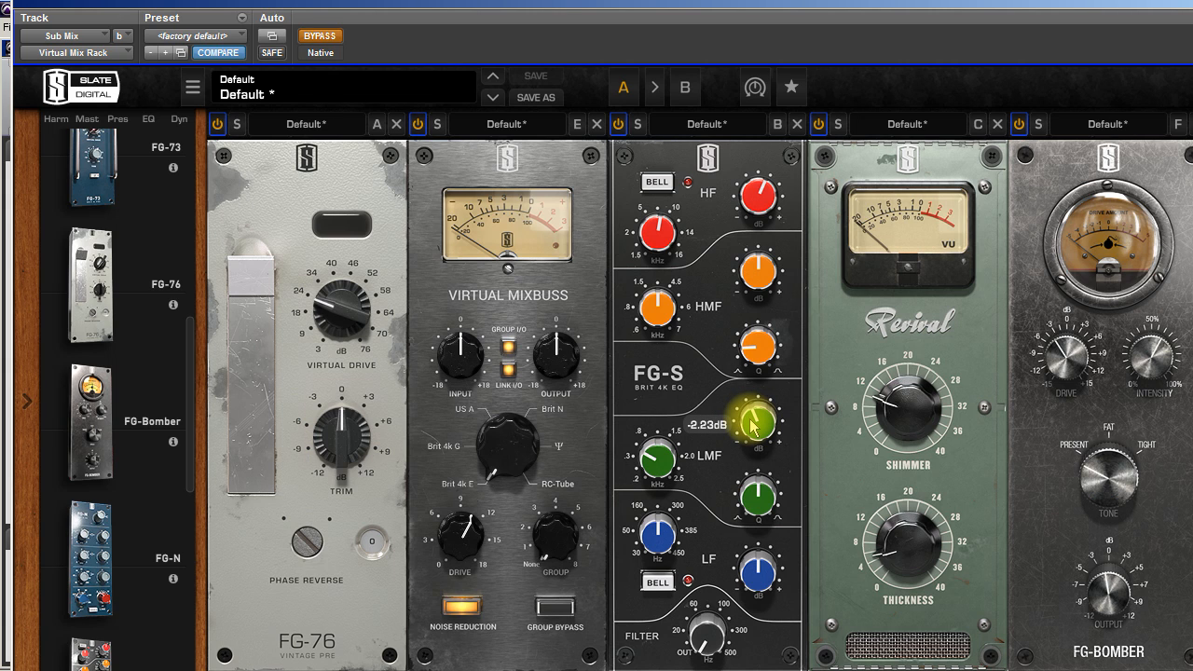
left_click_drag(647, 454, 647, 460)
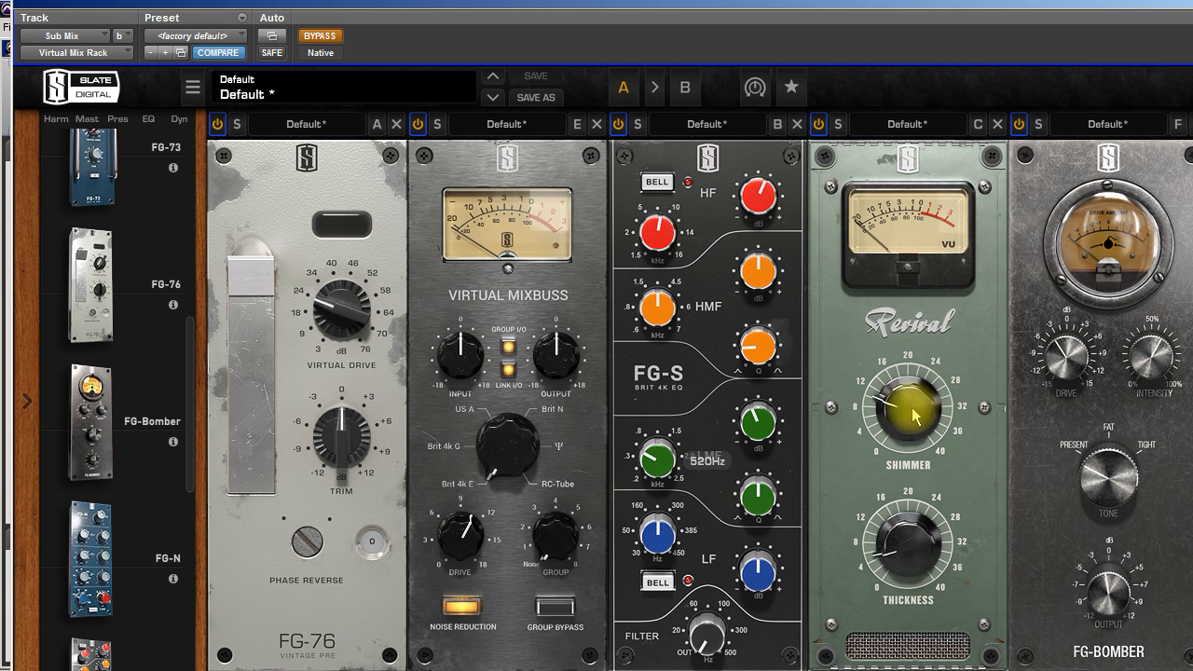
Lower the Revival's Thickness slightly.
mouse_move(909, 416)
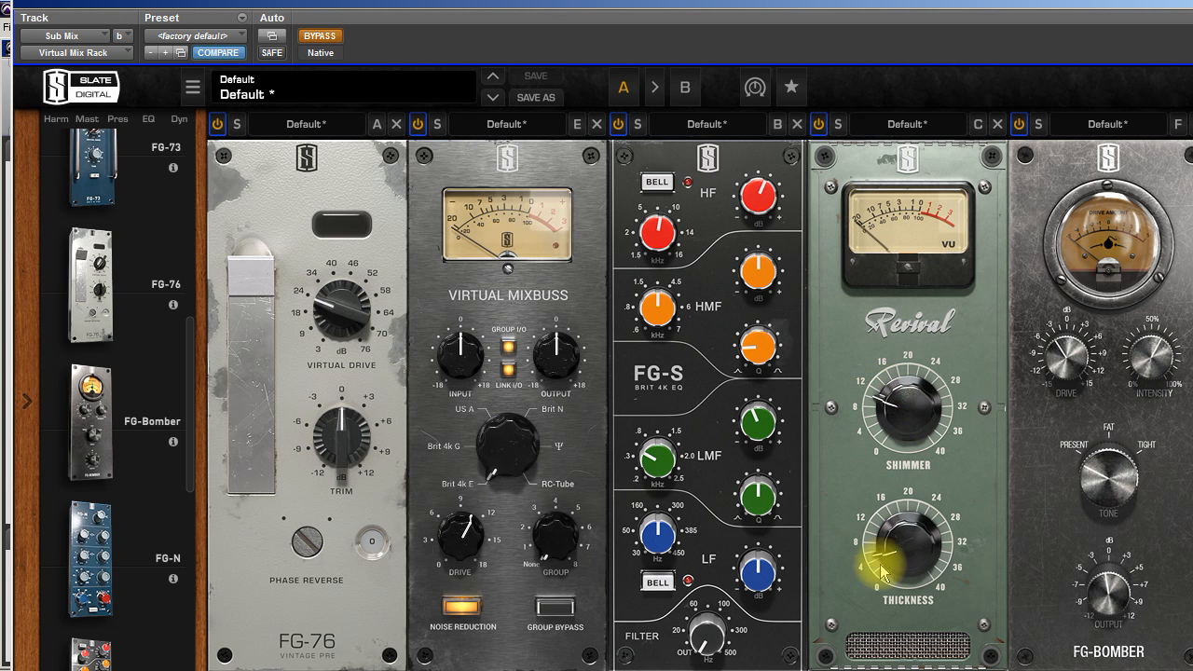
mouse_move(890, 559)
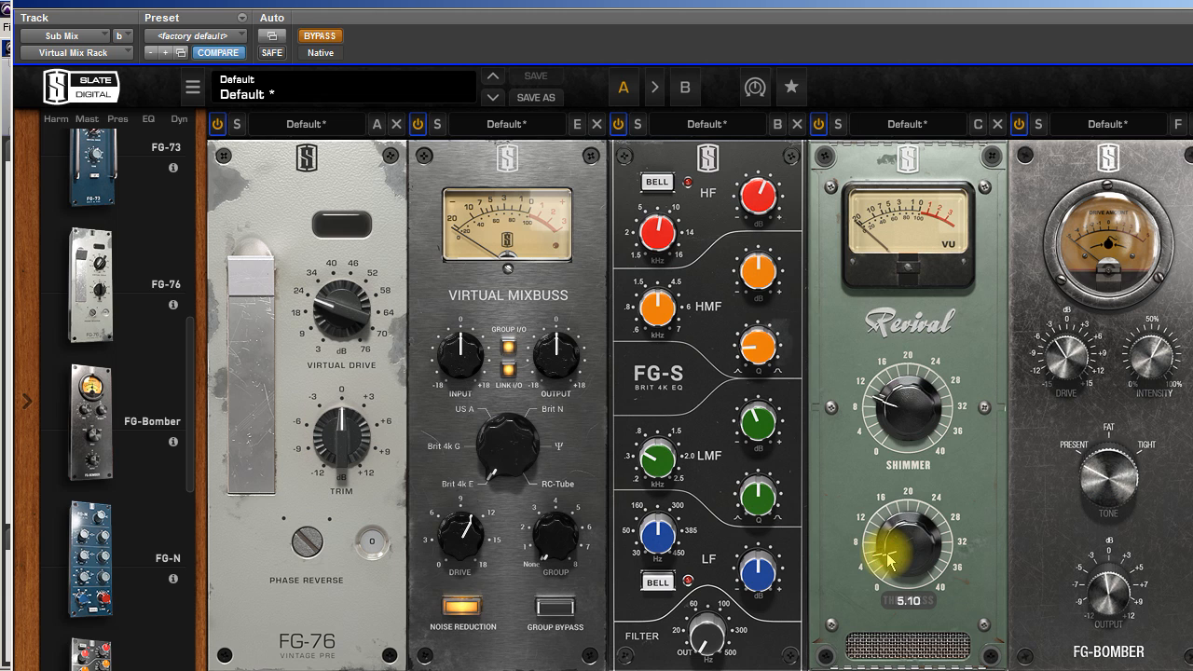
left_click_drag(889, 560, 890, 566)
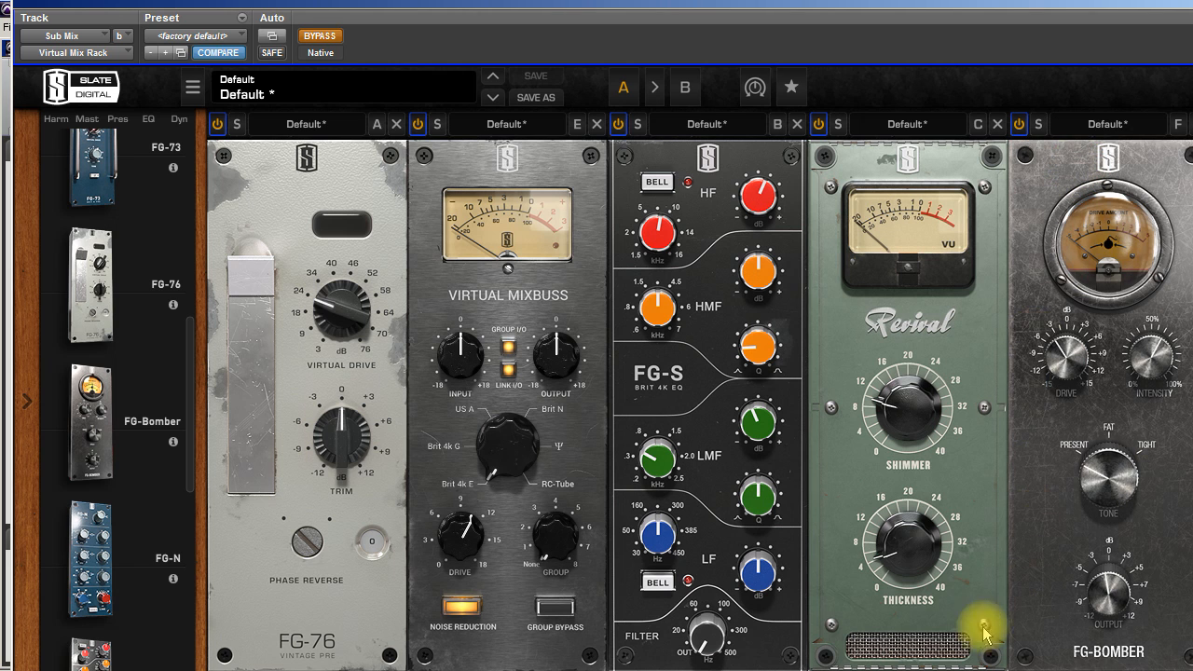
Reactivate the rack, compare its level with bypass, and set the Trimmer's Trim to -2.10 dB.
left_click(1096, 669)
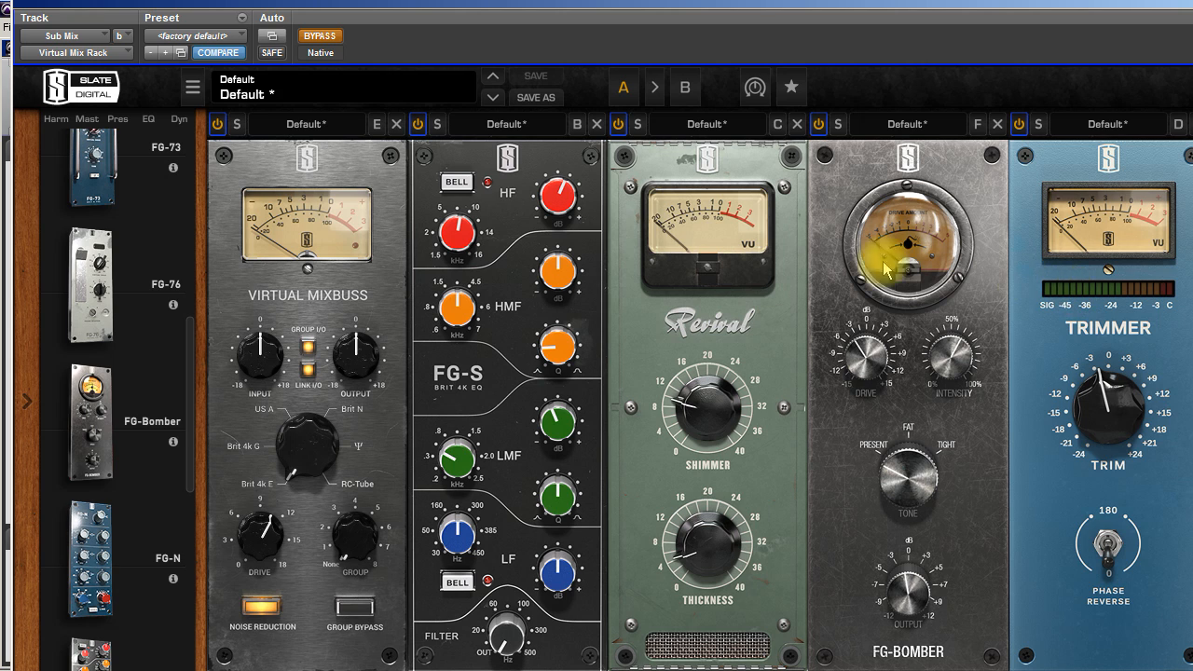
left_click(320, 40)
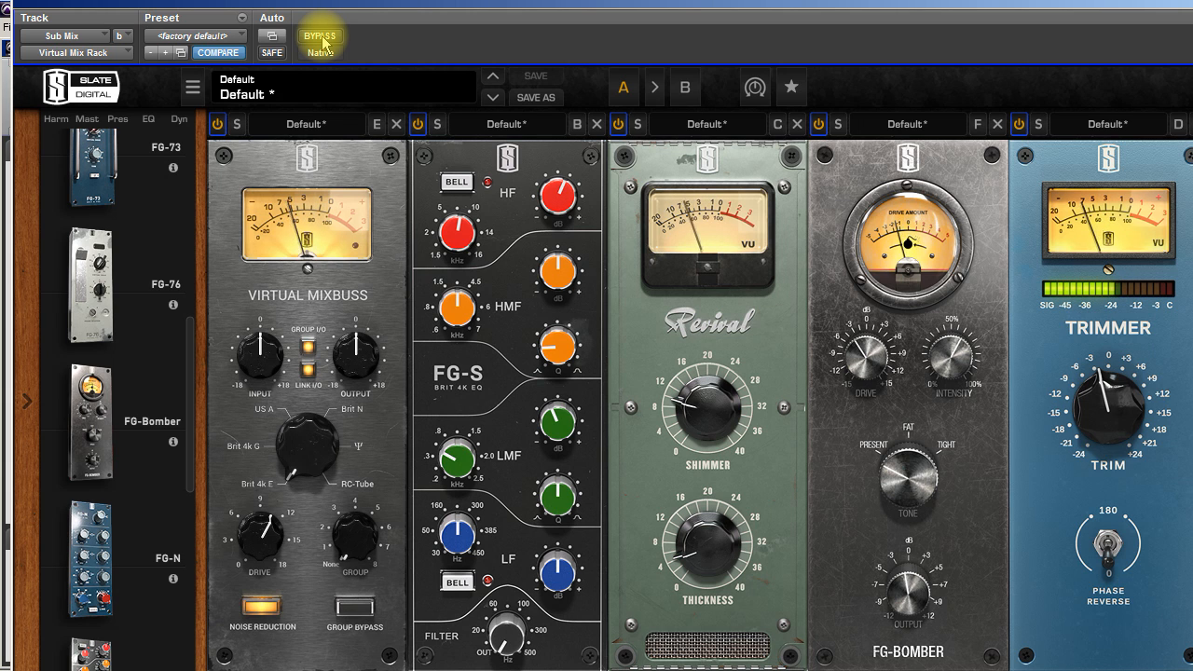
left_click(321, 39)
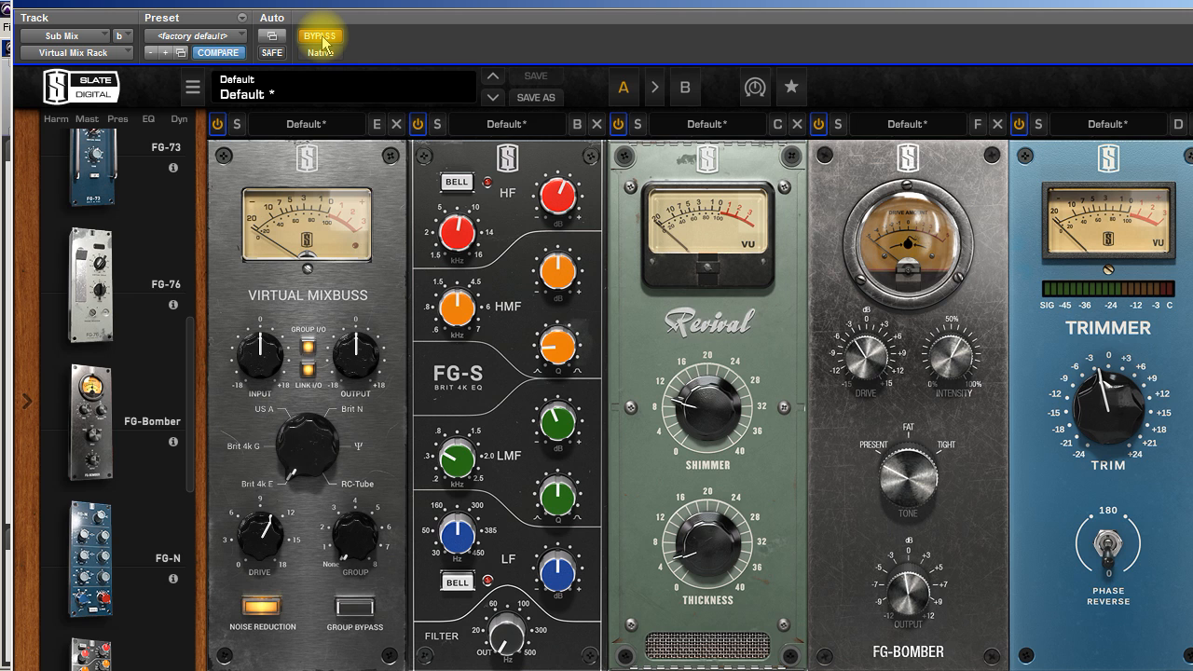
left_click(321, 39)
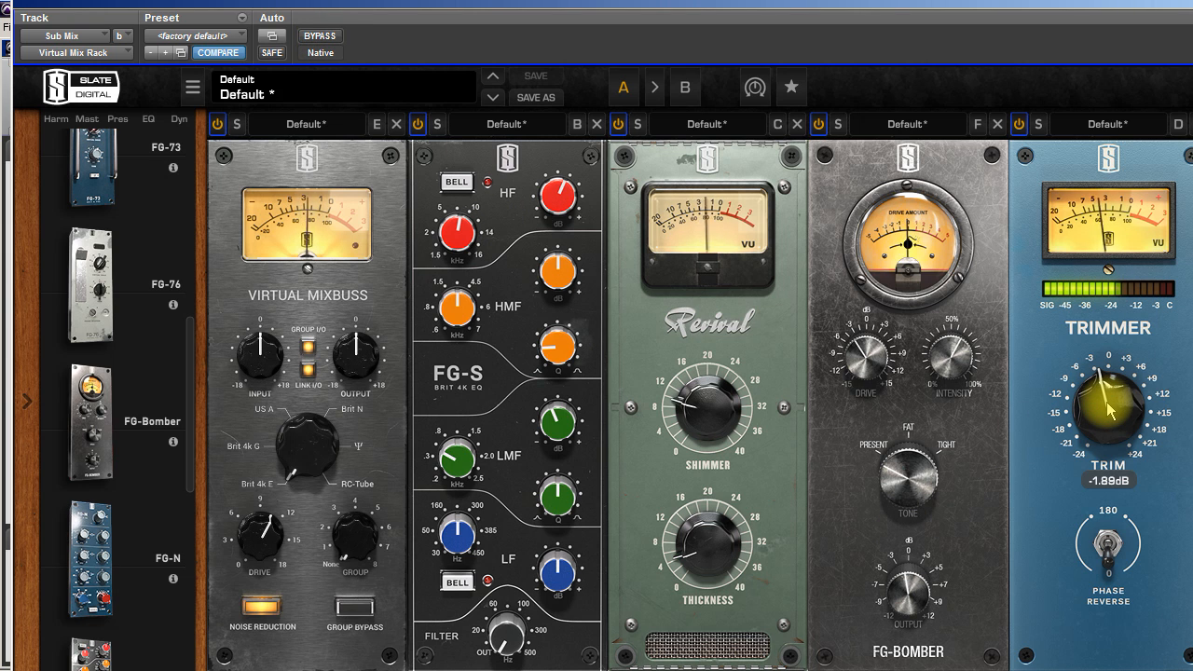
left_click(326, 37)
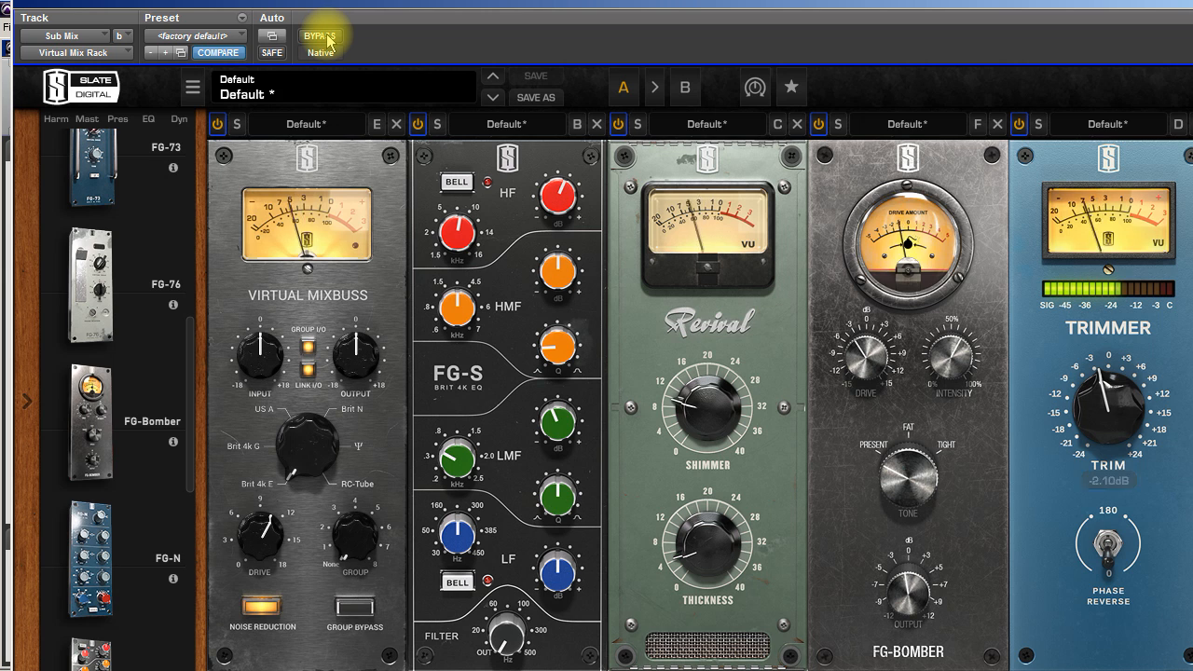
Compare the rack with bypass and readjust the FG-Bomber's Intensity.
left_click(327, 37)
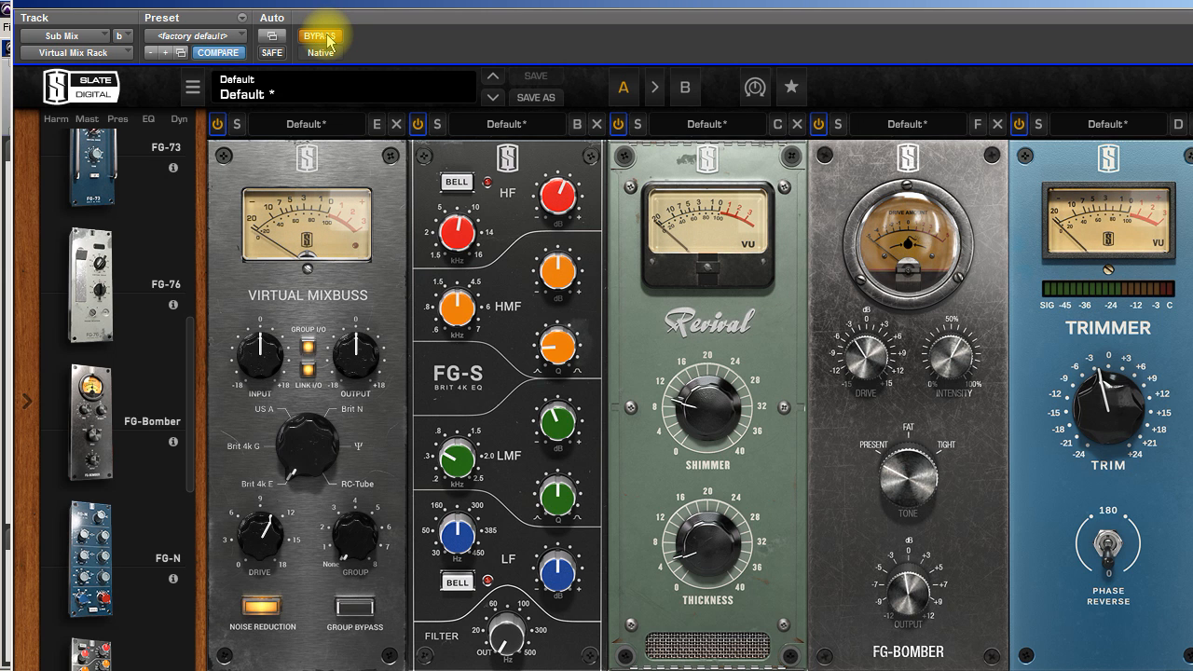
left_click(319, 36)
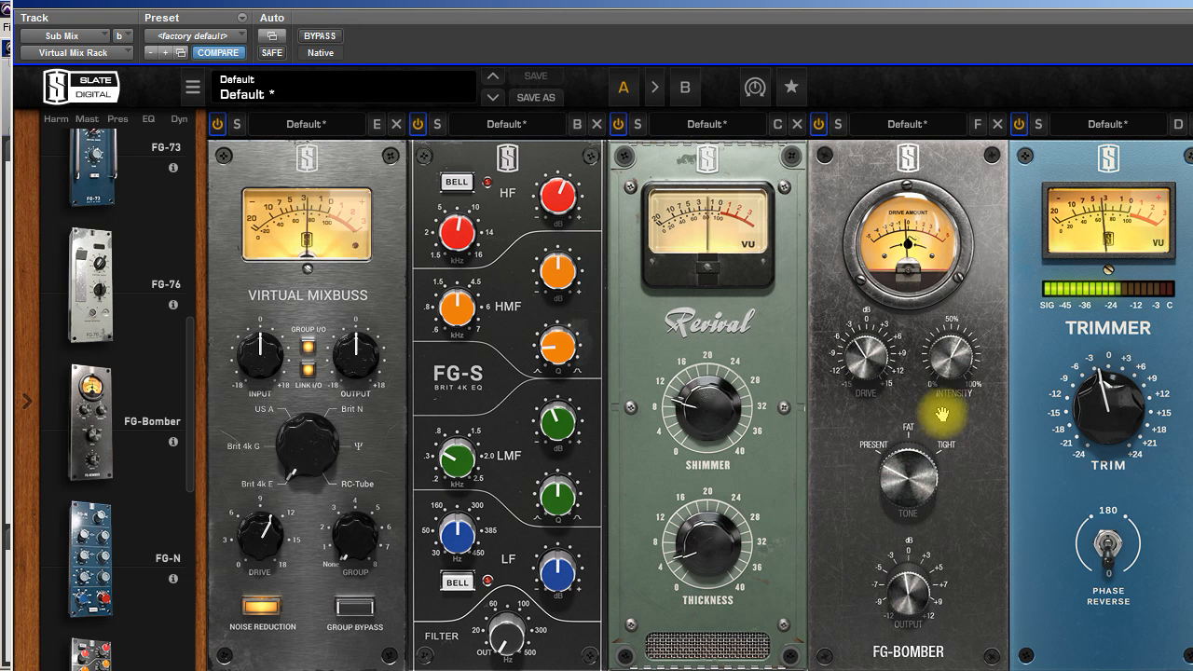
left_click_drag(960, 346, 960, 376)
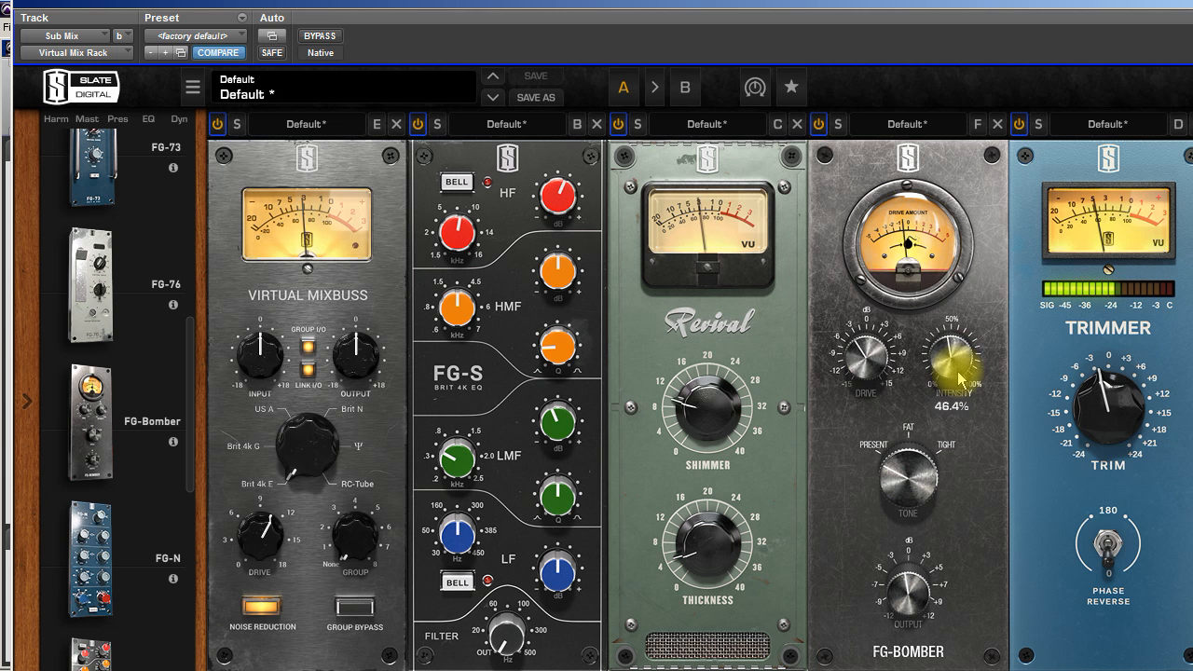
left_click_drag(960, 380, 899, 401)
left_click_drag(945, 355, 946, 373)
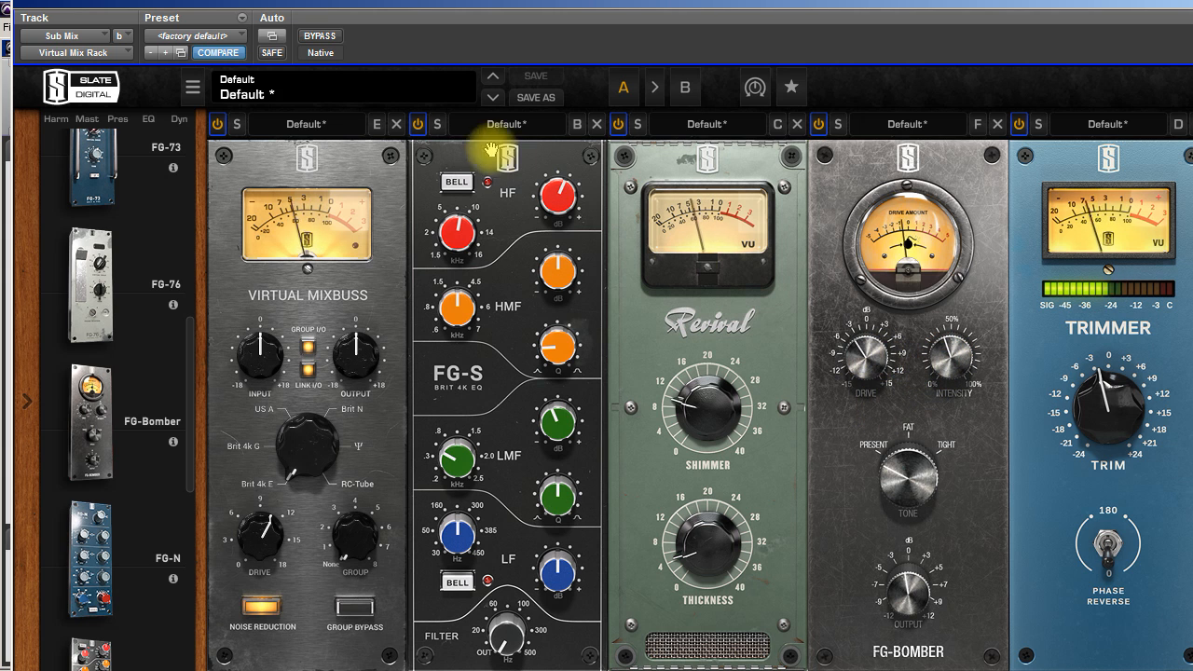
Compare the processed Sub Mix with bypass again, leave the rack bypassed, and close its window.
left_click(321, 36)
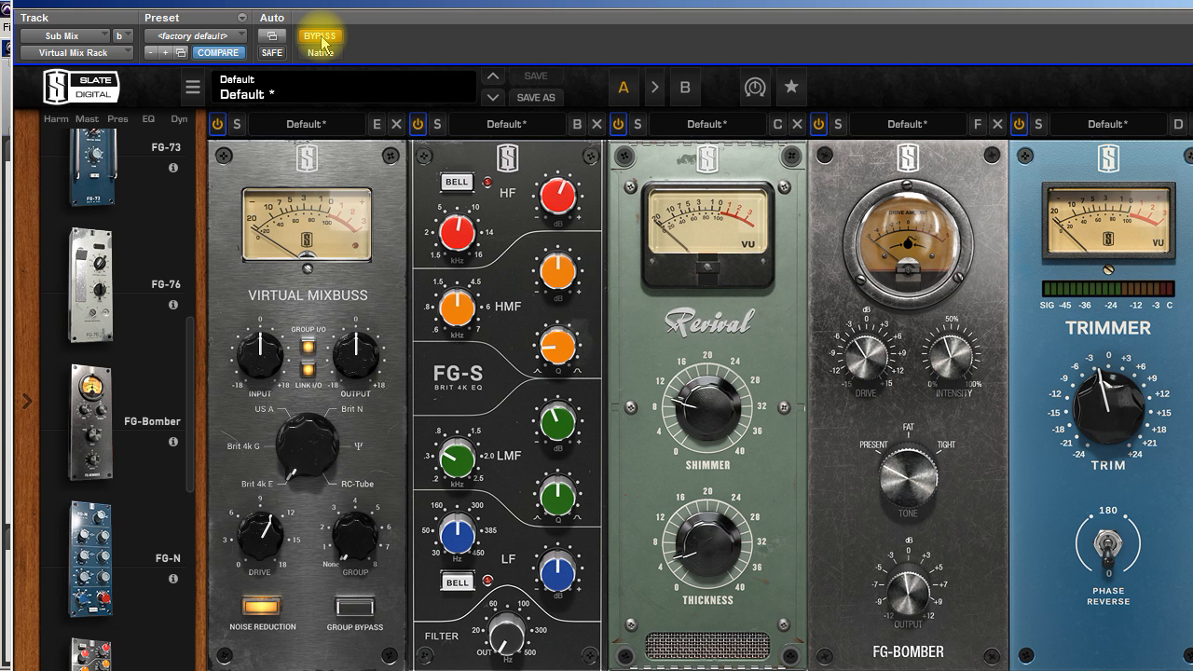
left_click(320, 39)
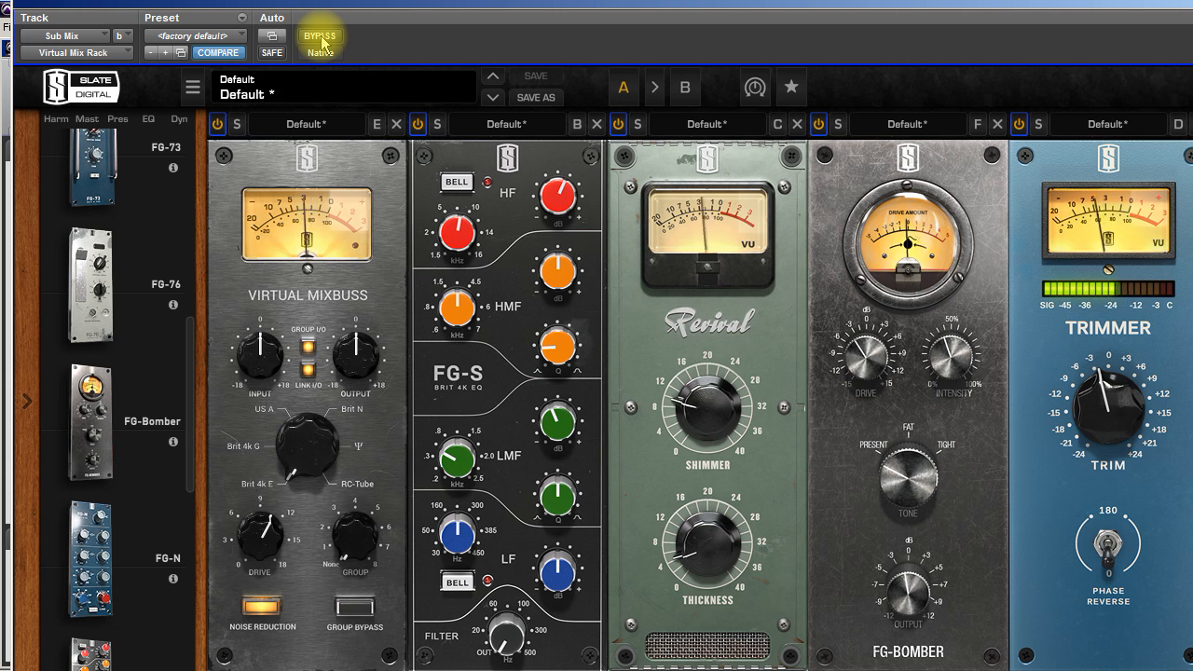
left_click(321, 40)
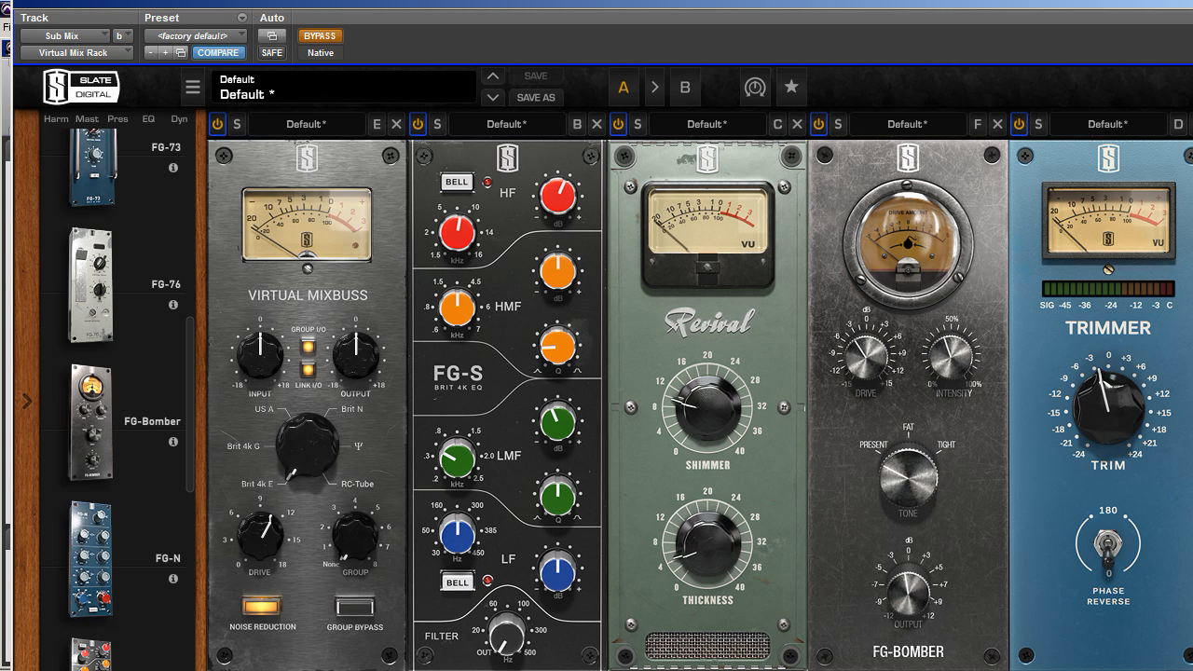
left_click(1191, 5)
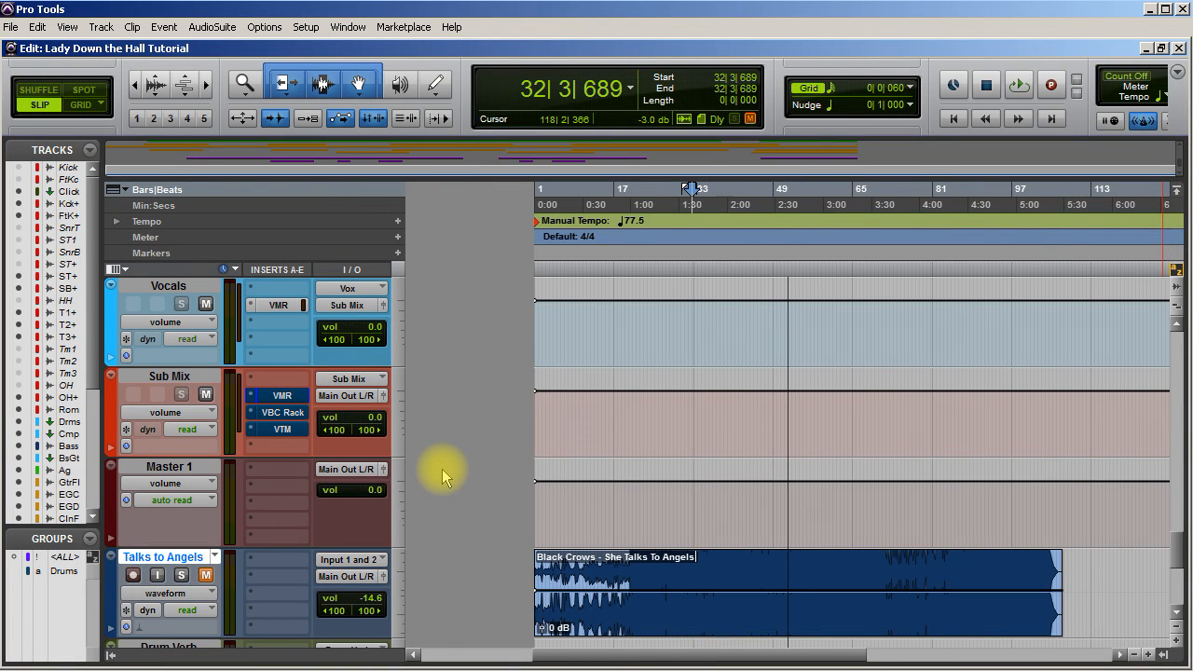
Switch to the Mix window and reactivate the Virtual Mix Rack insert on the Sub Mix track.
key("ctrl+equal")
left_click_drag(976, 656, 1102, 648)
left_click_drag(1172, 486, 1162, 326)
left_click(826, 110, "ctrl")
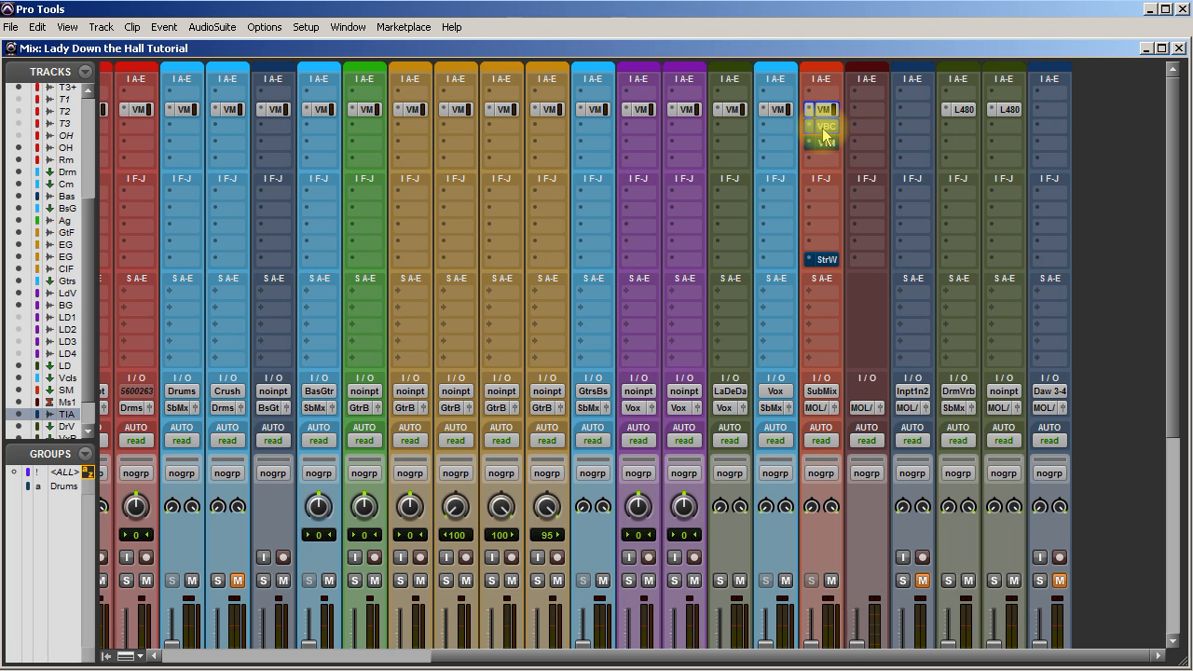
Open the Sub Mix's VBC Rack, take it out of bypass, and power off the FG-Red compressor.
left_click(824, 130)
left_click_drag(517, 14, 752, 22)
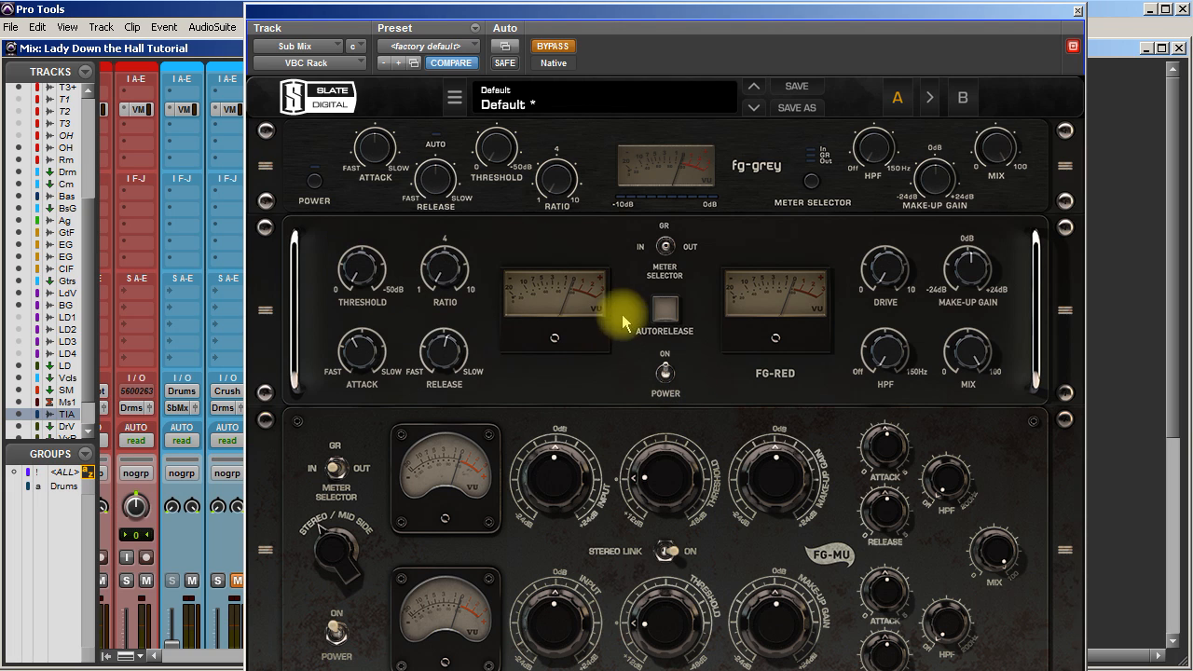
left_click(554, 46)
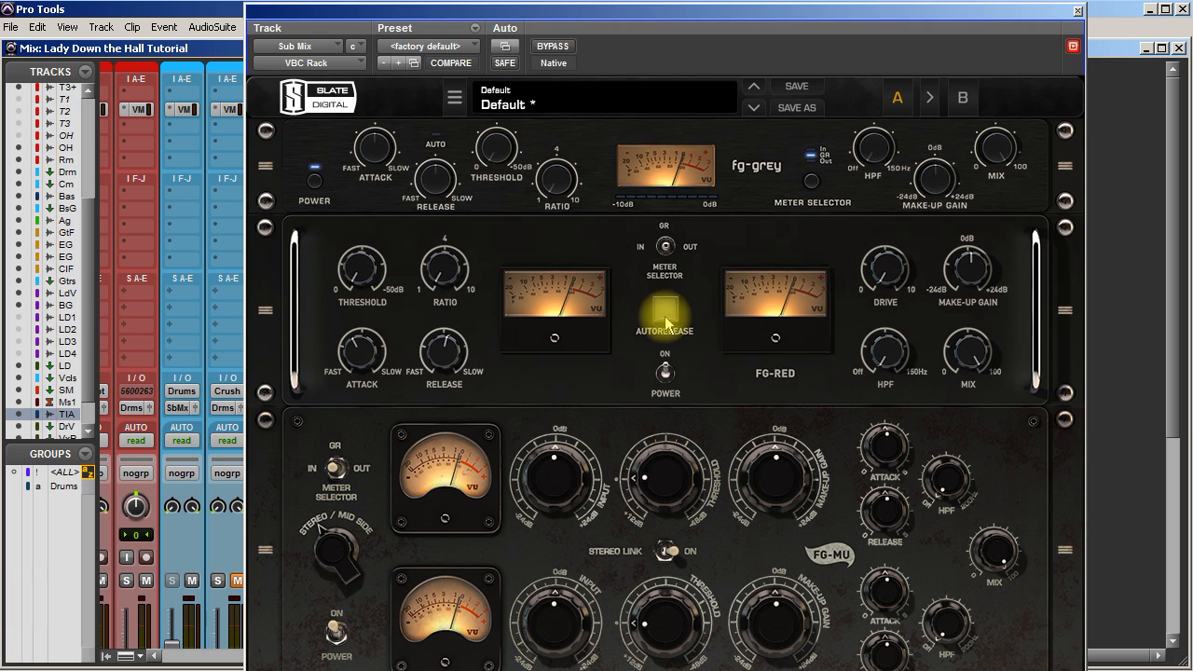
left_click(664, 373)
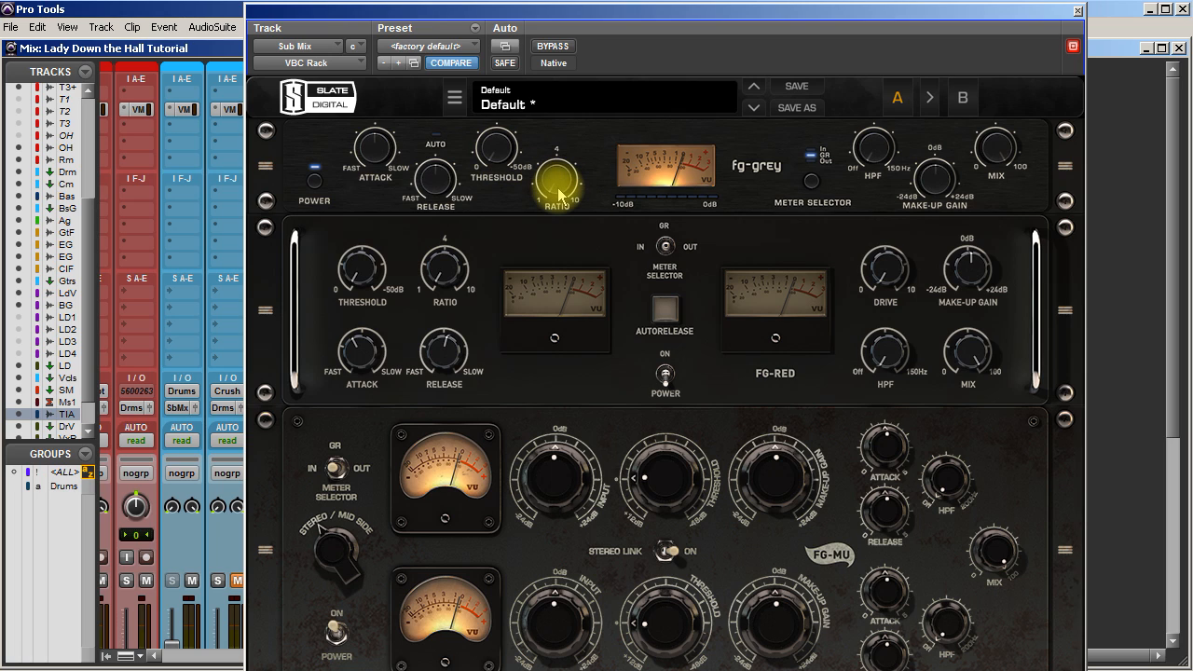
mouse_move(550, 187)
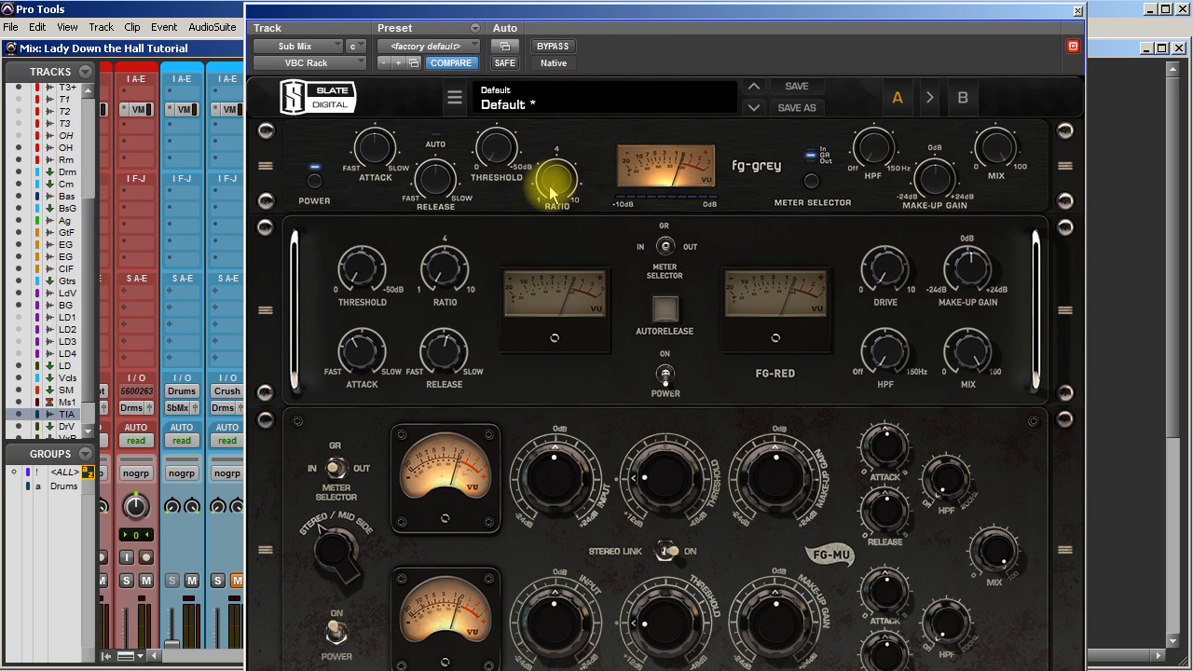
Adjust the ratio, attack and release of the fg-grey compressor on the Sub Mix track, with the attack at 30.0.
left_click_drag(551, 186, 528, 75)
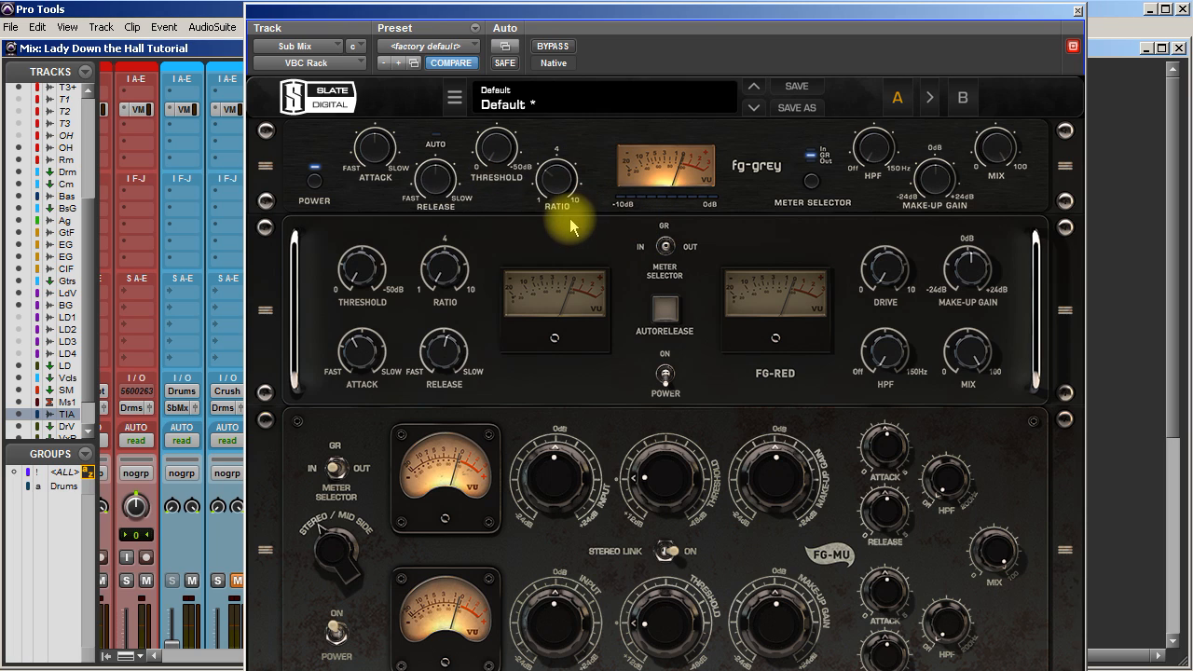
left_click_drag(374, 144, 374, 176)
left_click(435, 176)
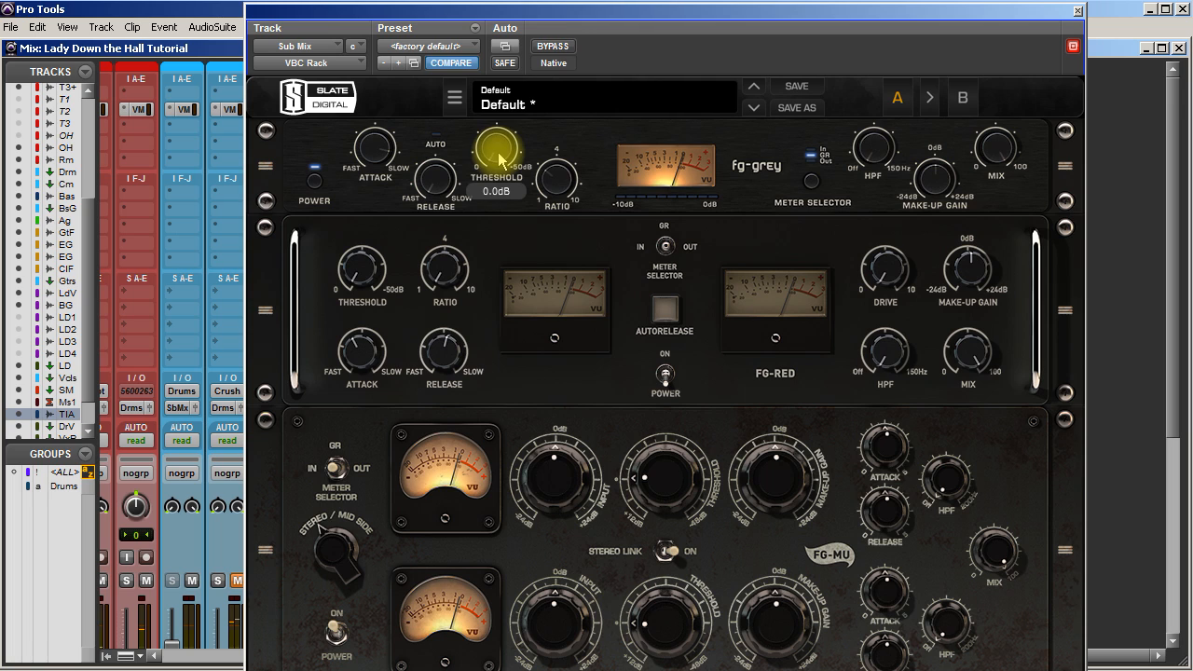
Compare the Sub Mix with the VBC Rack bypassed and active, and set the fg-grey threshold to about -10.3 dB.
left_click(551, 46)
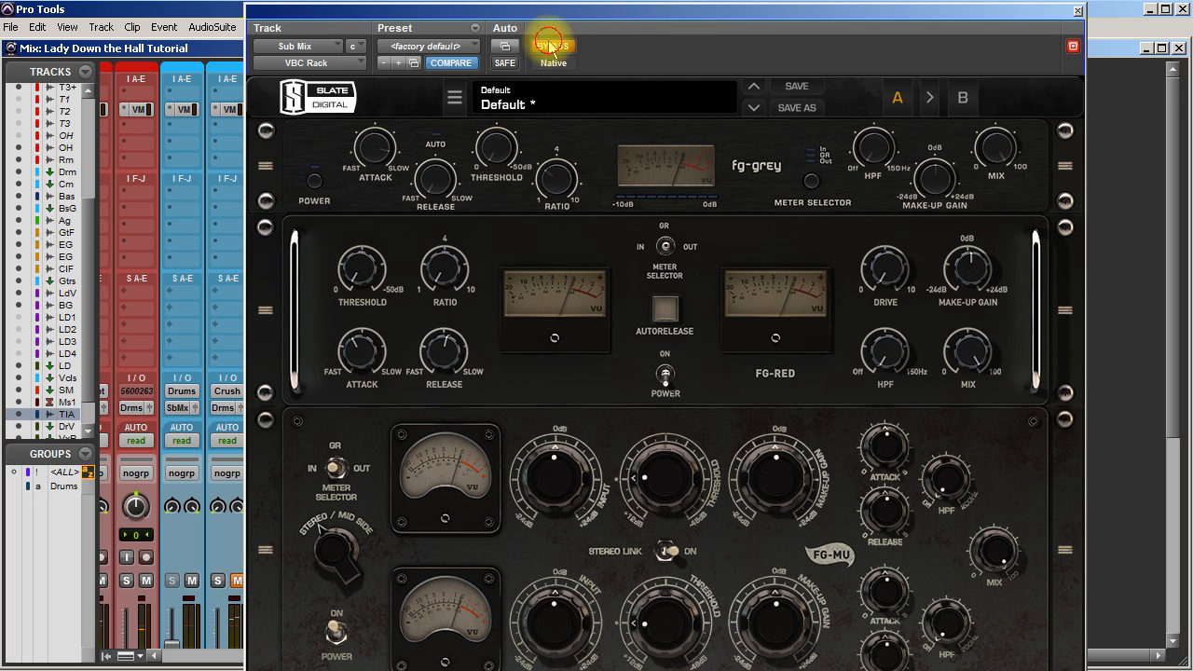
left_click(549, 45)
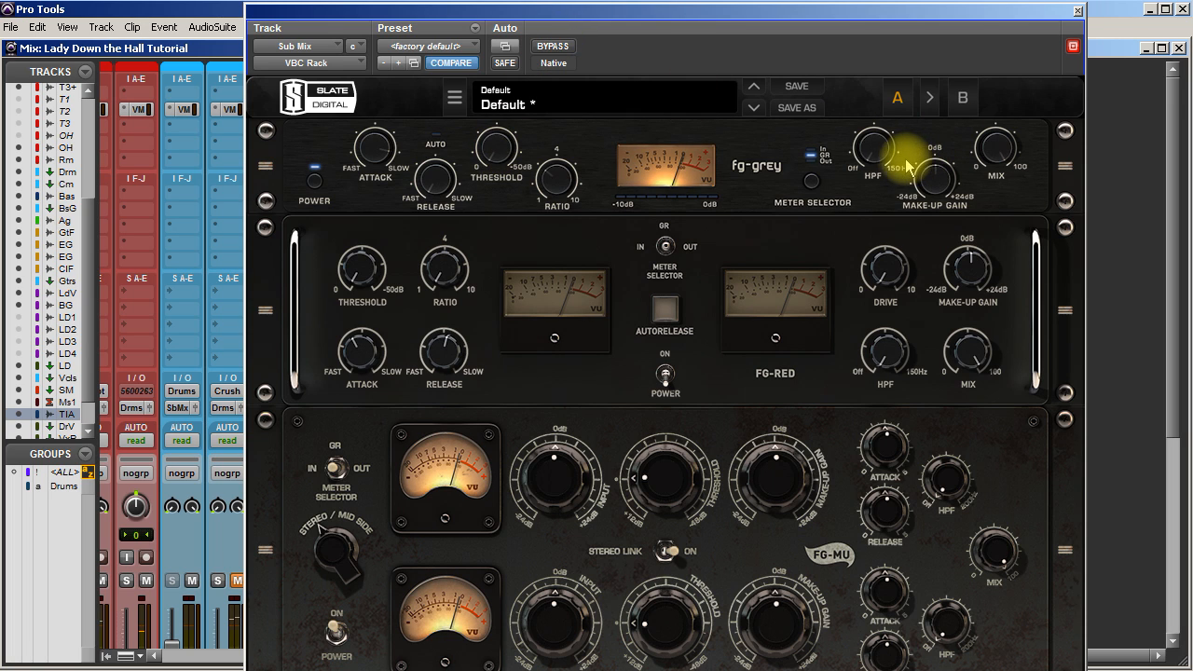
left_click_drag(506, 163, 493, 95)
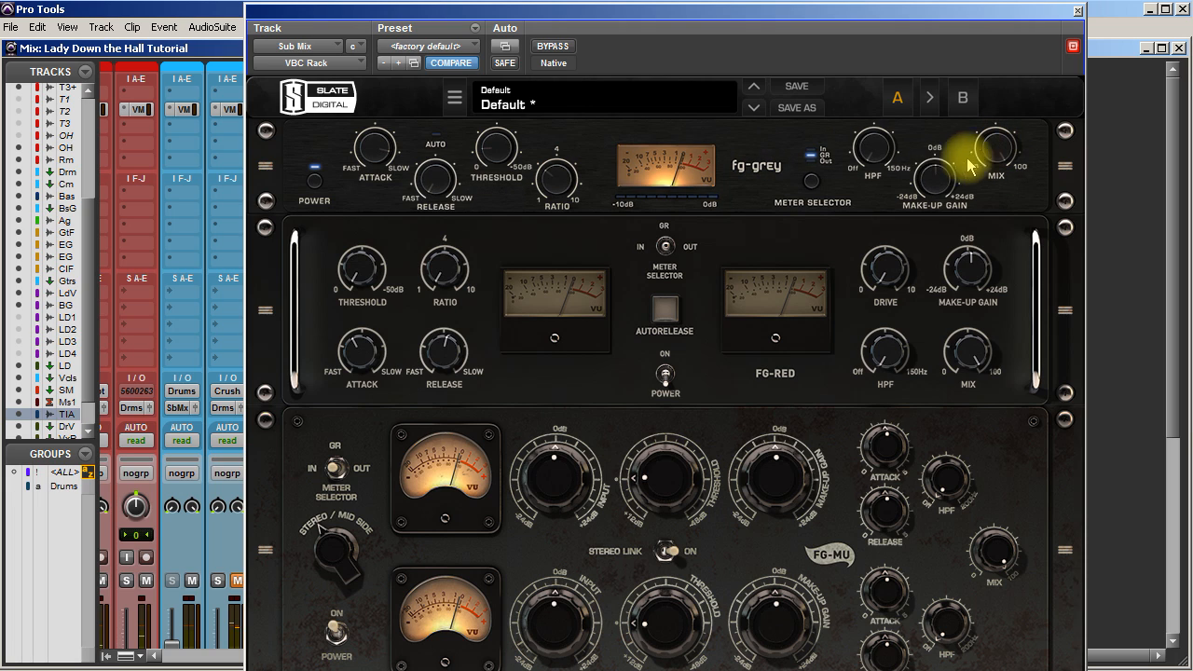
Lower the fg-grey make-up gain to about -2.3 dB, comparing the level with the compressor bypassed and active.
mouse_move(930, 181)
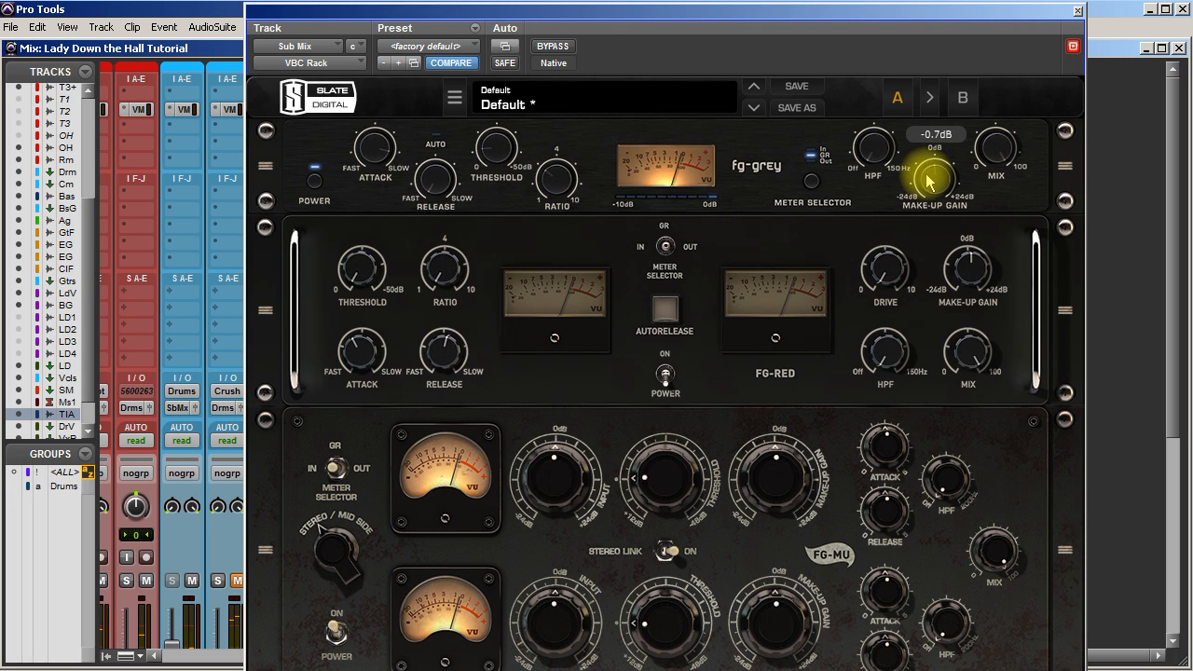
left_click(553, 48)
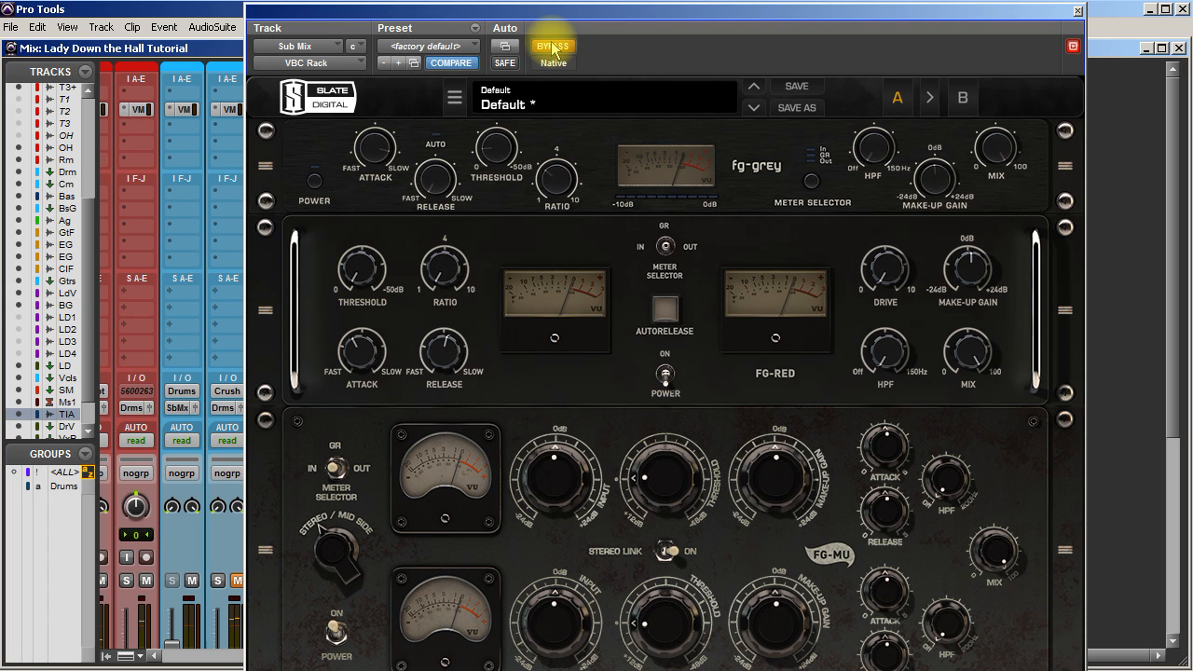
left_click(553, 49)
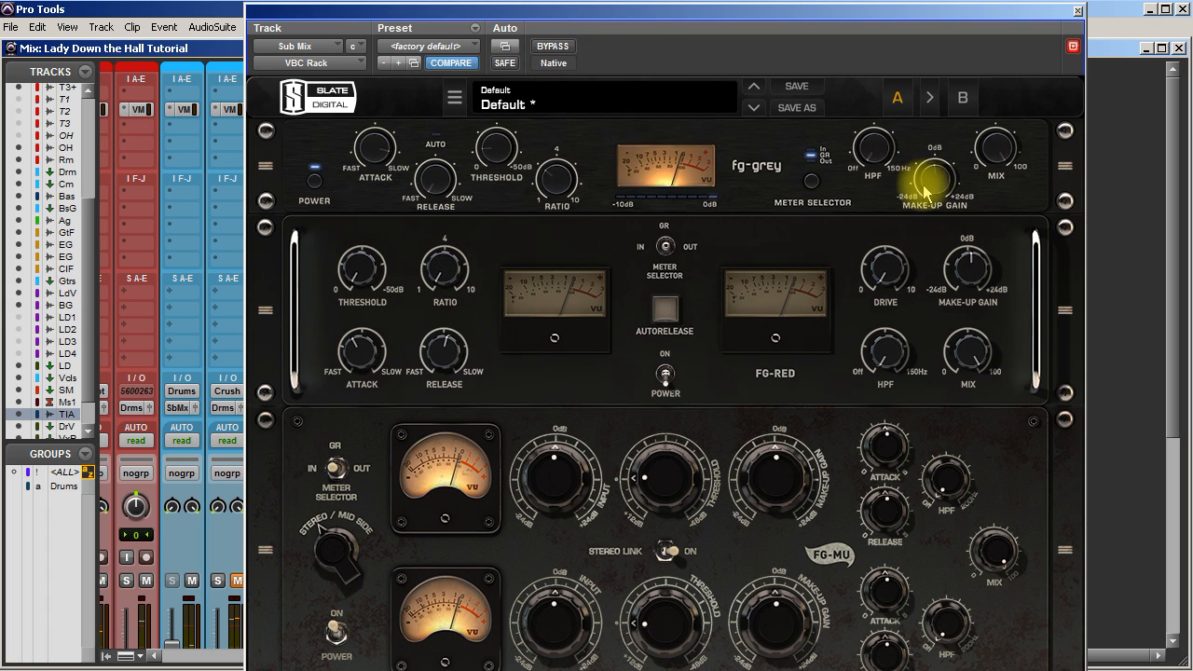
mouse_move(932, 183)
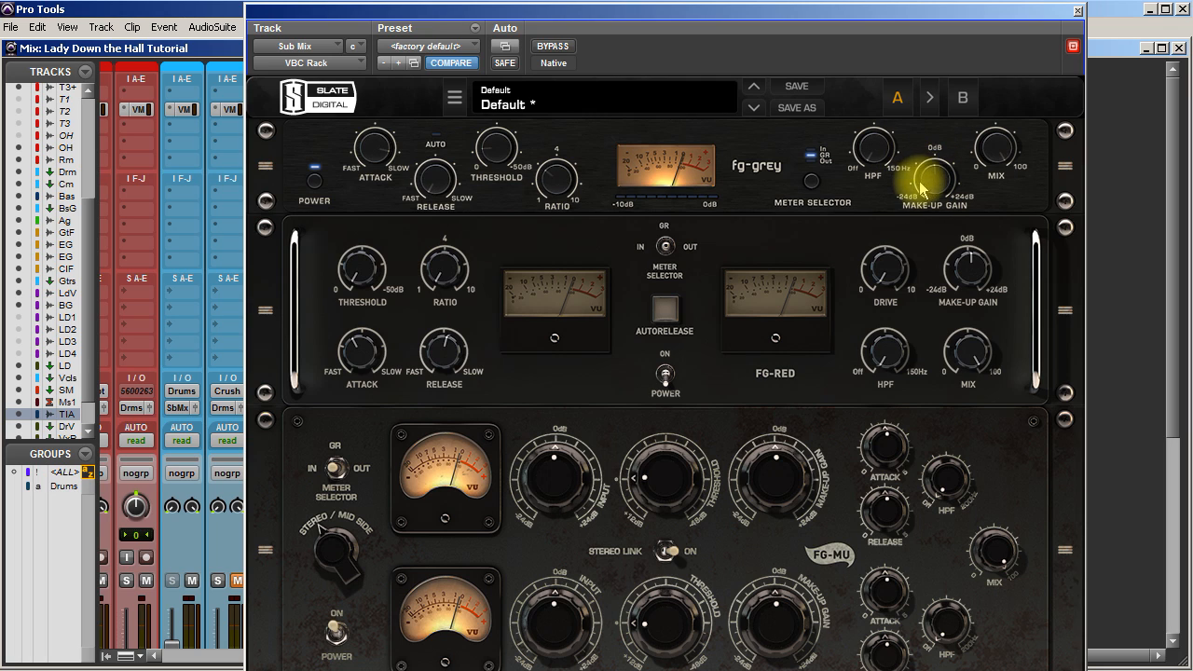
left_click_drag(936, 183, 932, 186)
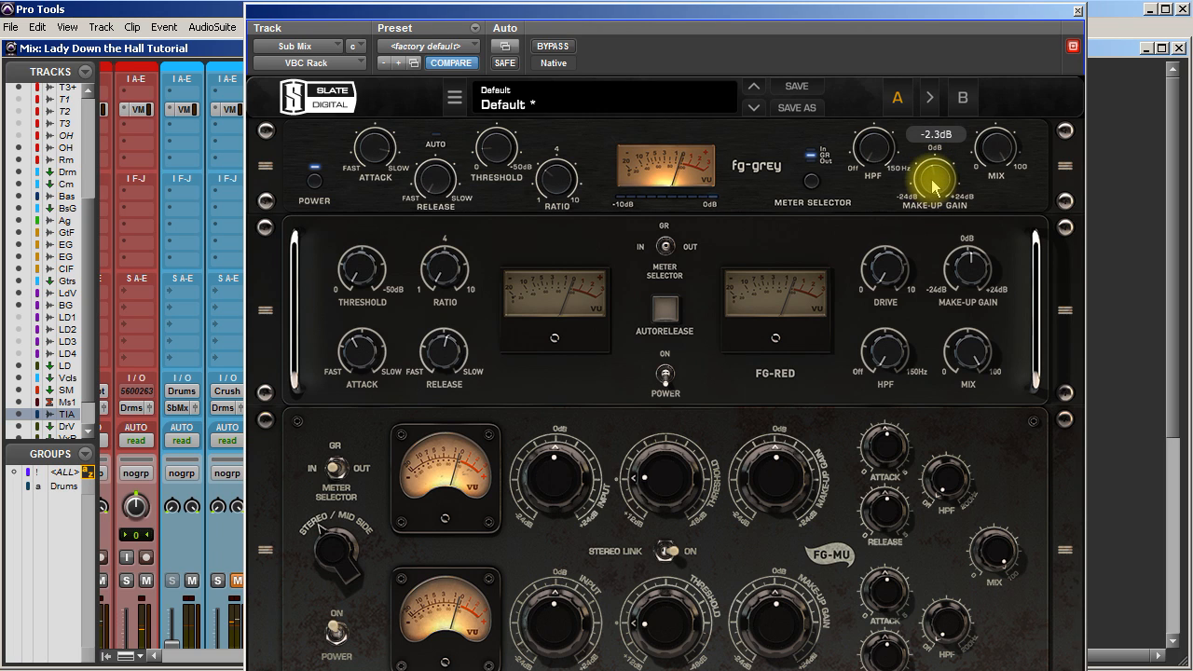
left_click(551, 46)
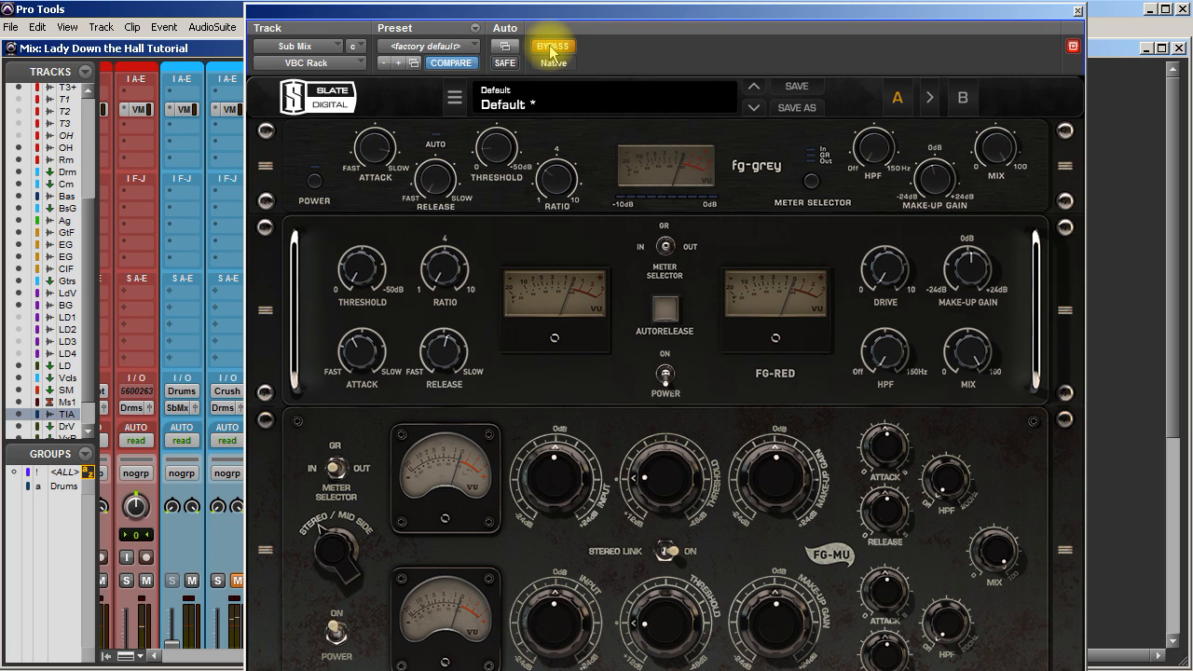
left_click(552, 48)
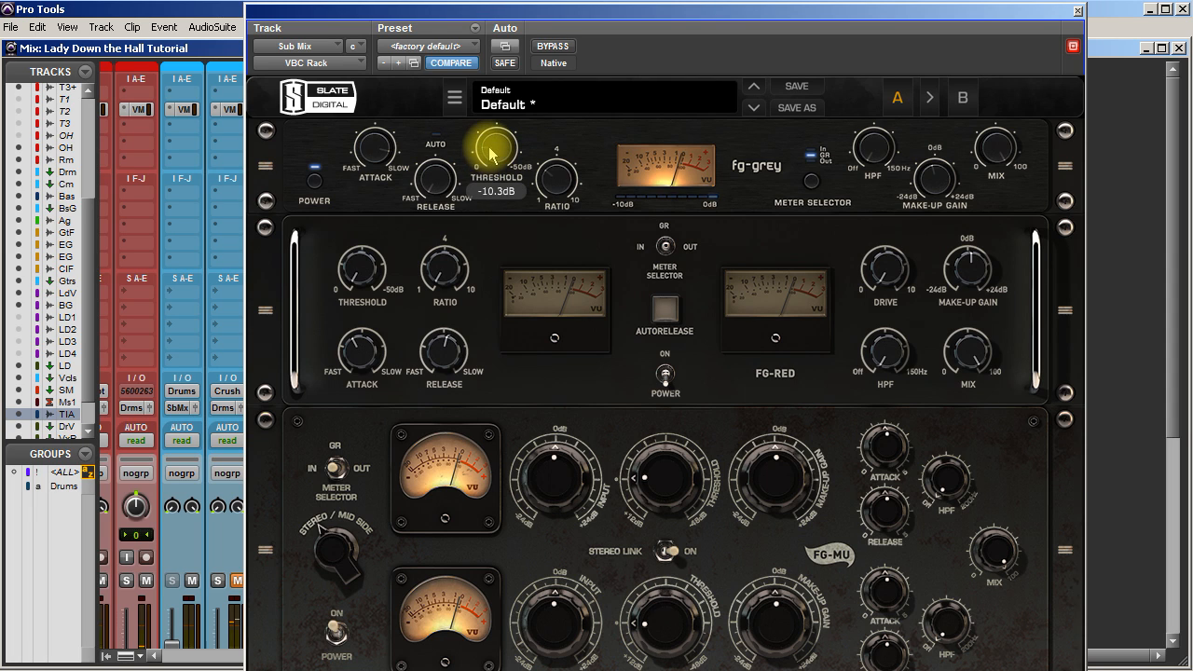
Try a faster attack of 10.0 on the fg-grey compressor and return it to its slower setting.
left_click_drag(441, 183, 442, 161)
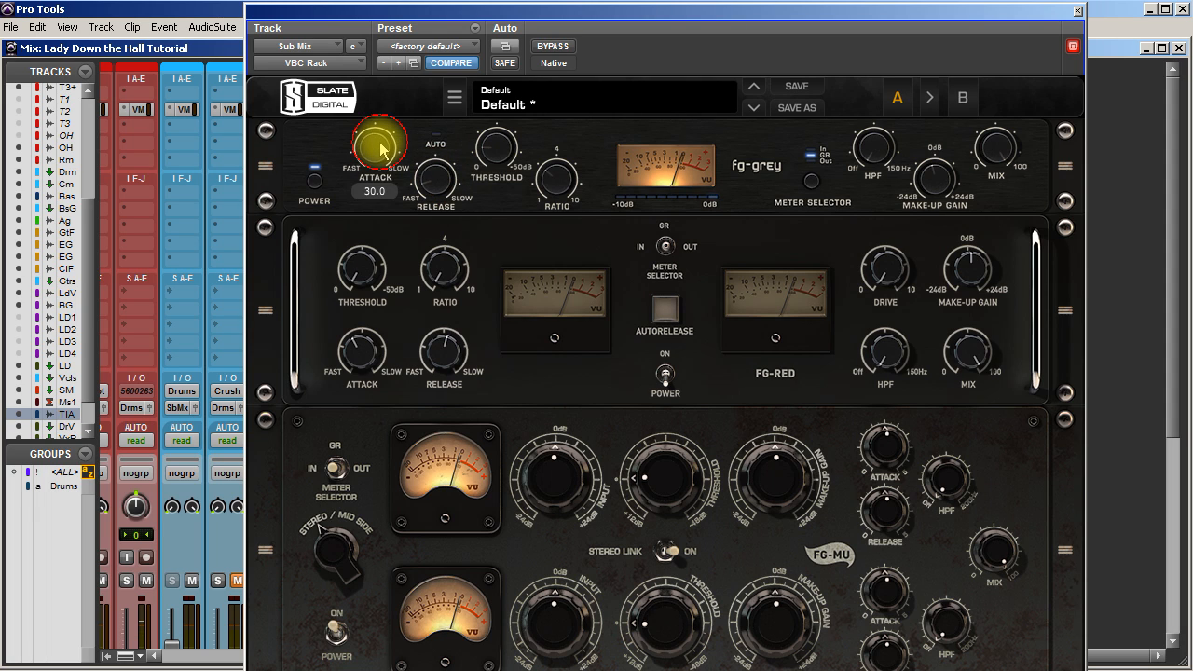
left_click_drag(379, 149, 385, 186)
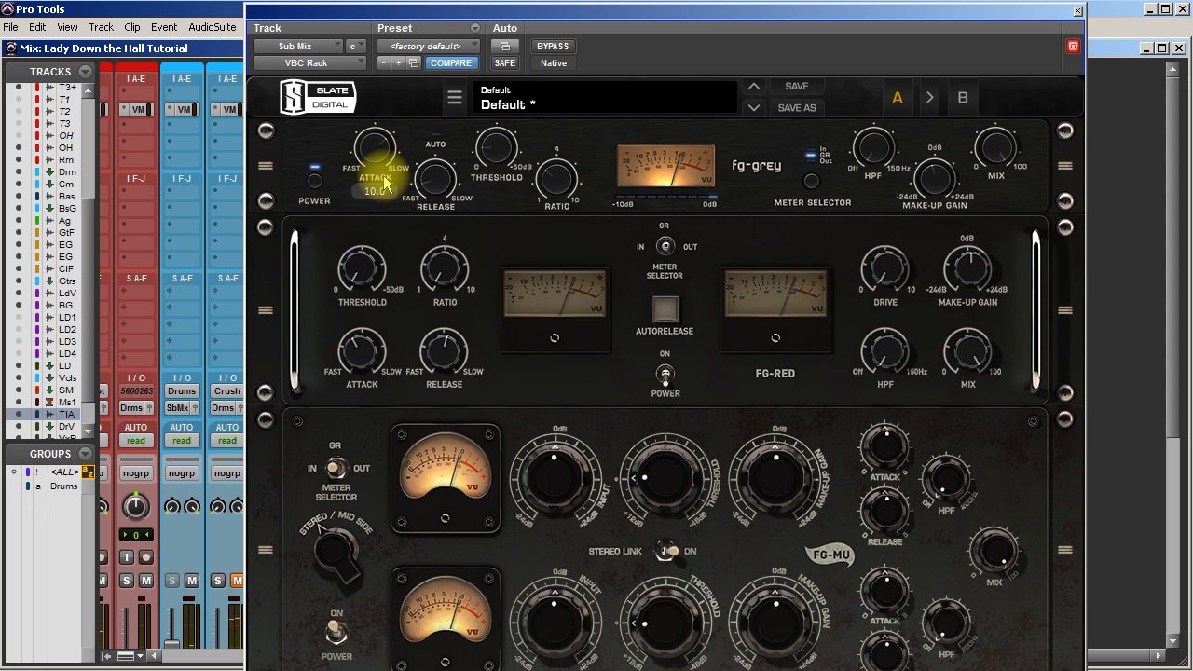
left_click_drag(385, 185, 383, 154)
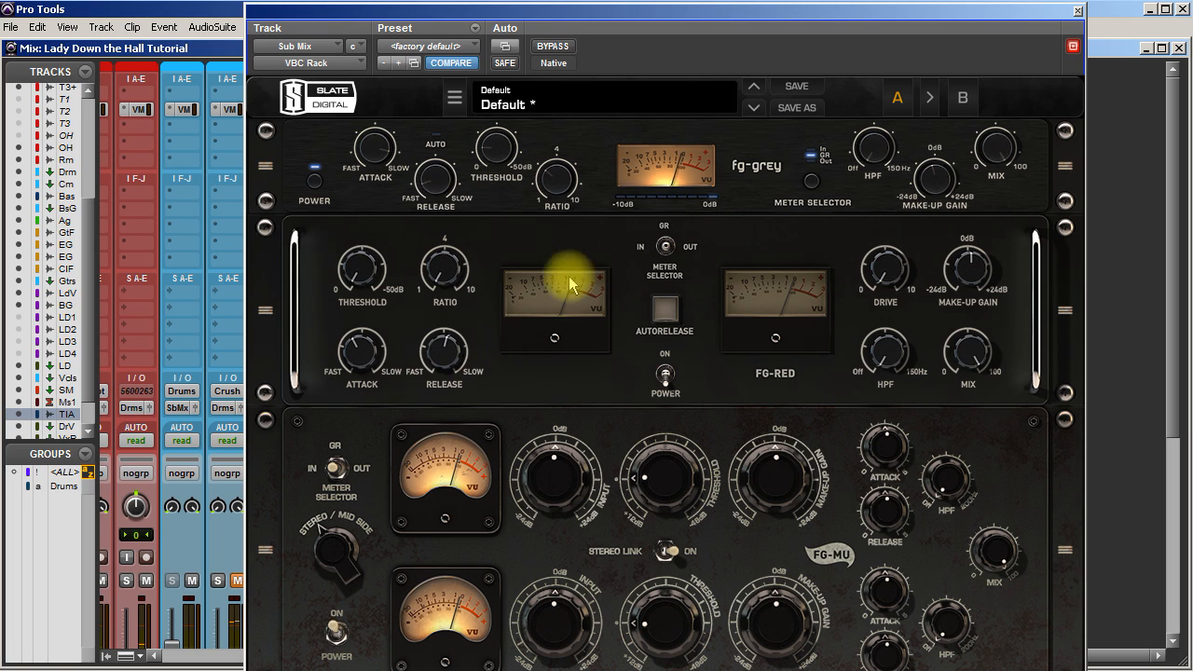
Check the compressor against bypass, leave it active and close the VBC Rack window.
left_click(552, 47)
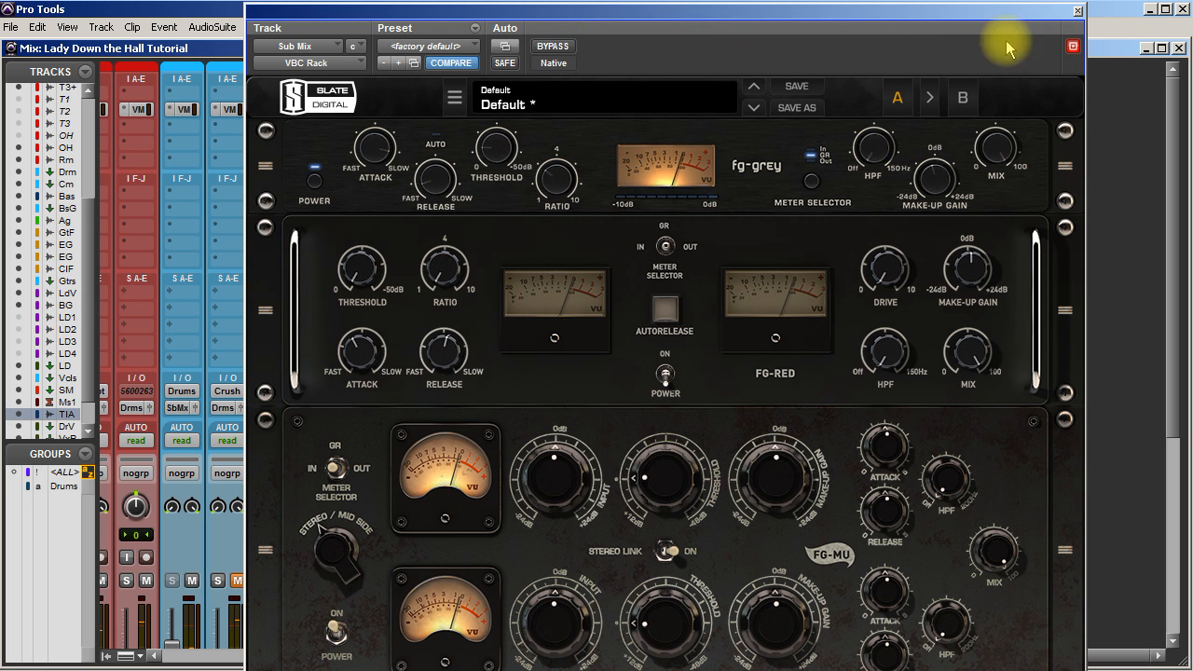
left_click(1077, 11)
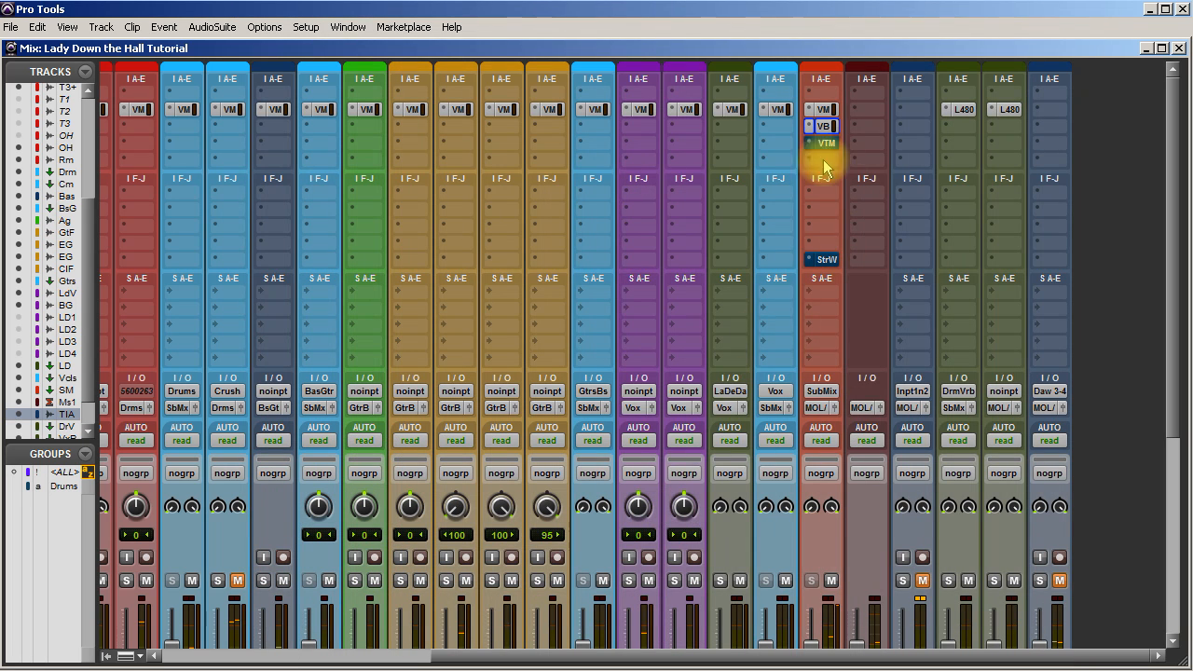
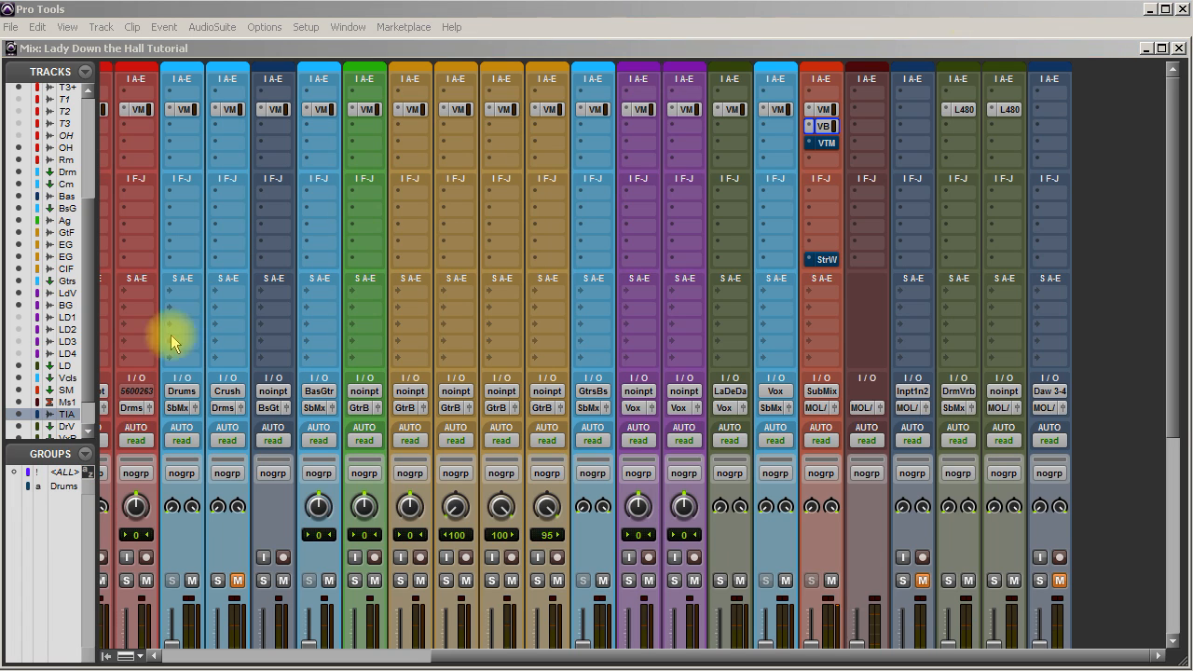
Open Virtual Tape Machines on the Sub Mix track, hide its calibration settings and switch it from Bypass to Process.
left_click(824, 143)
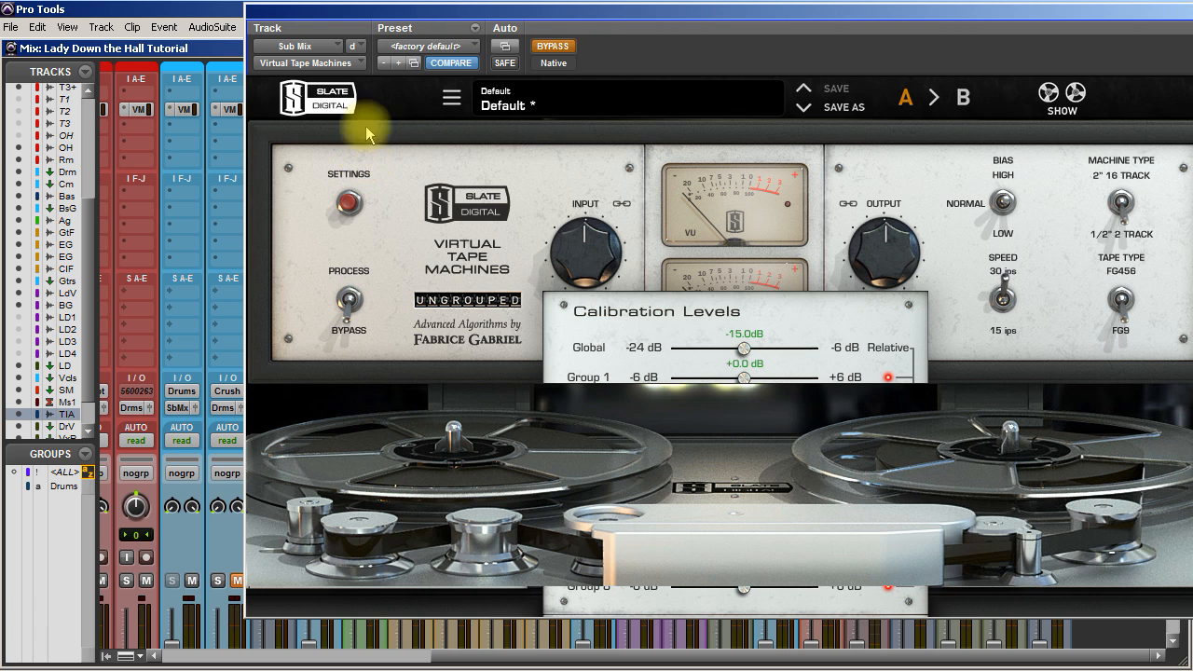
left_click_drag(694, 17, 543, 47)
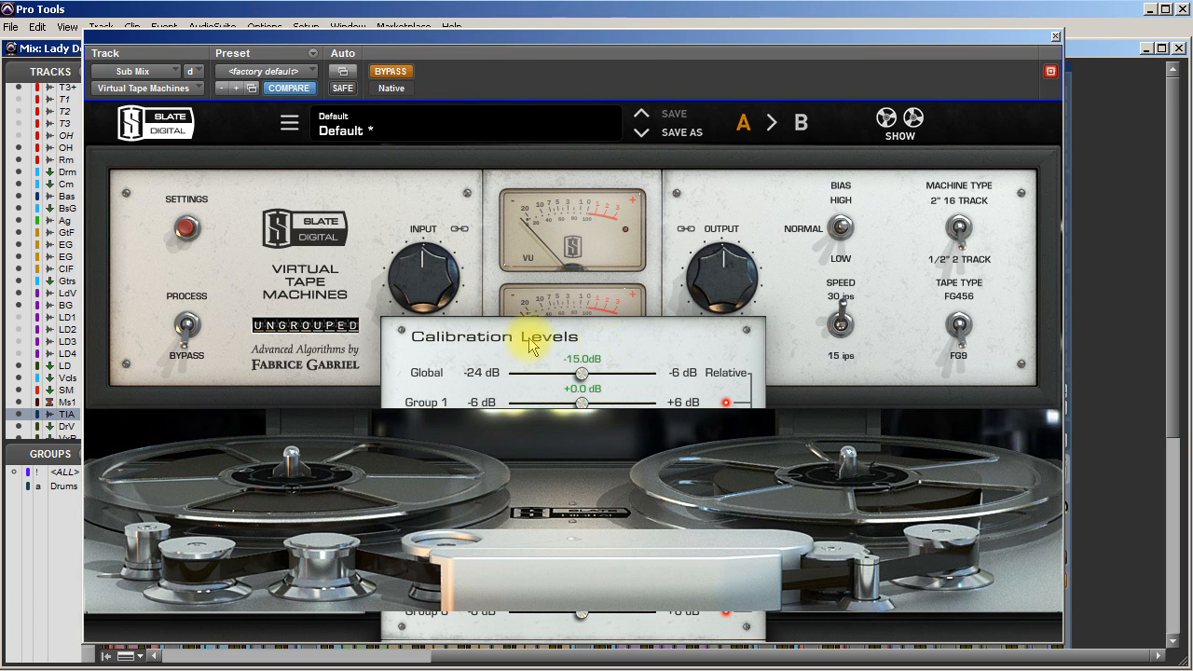
left_click(185, 230)
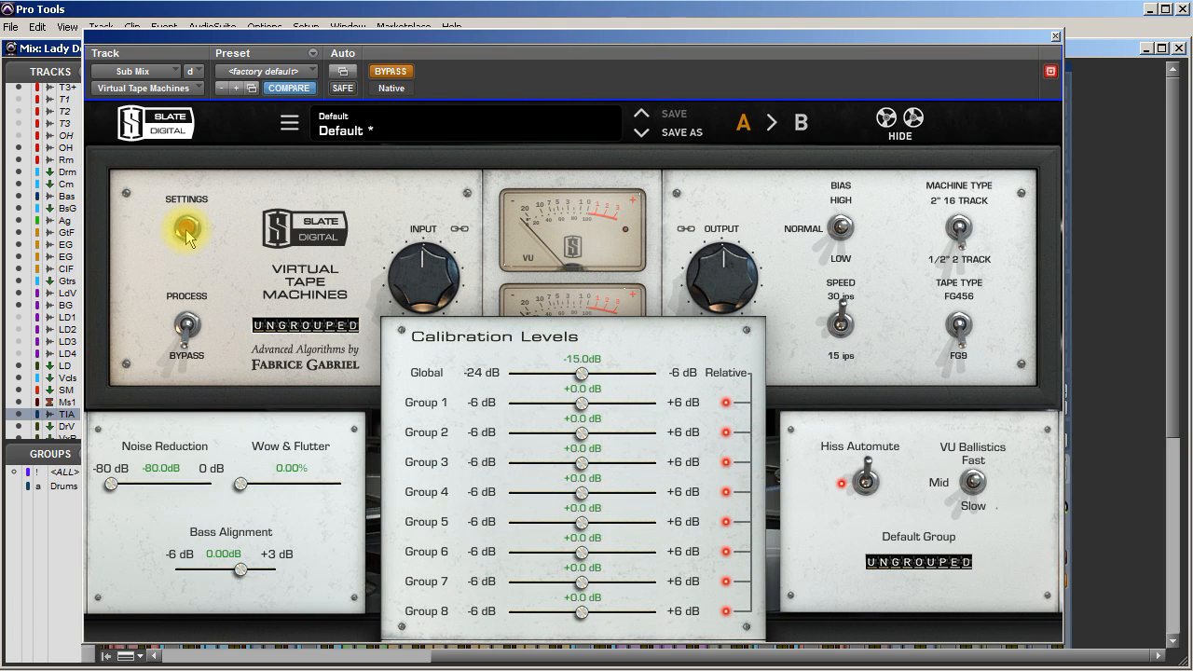
left_click(184, 230)
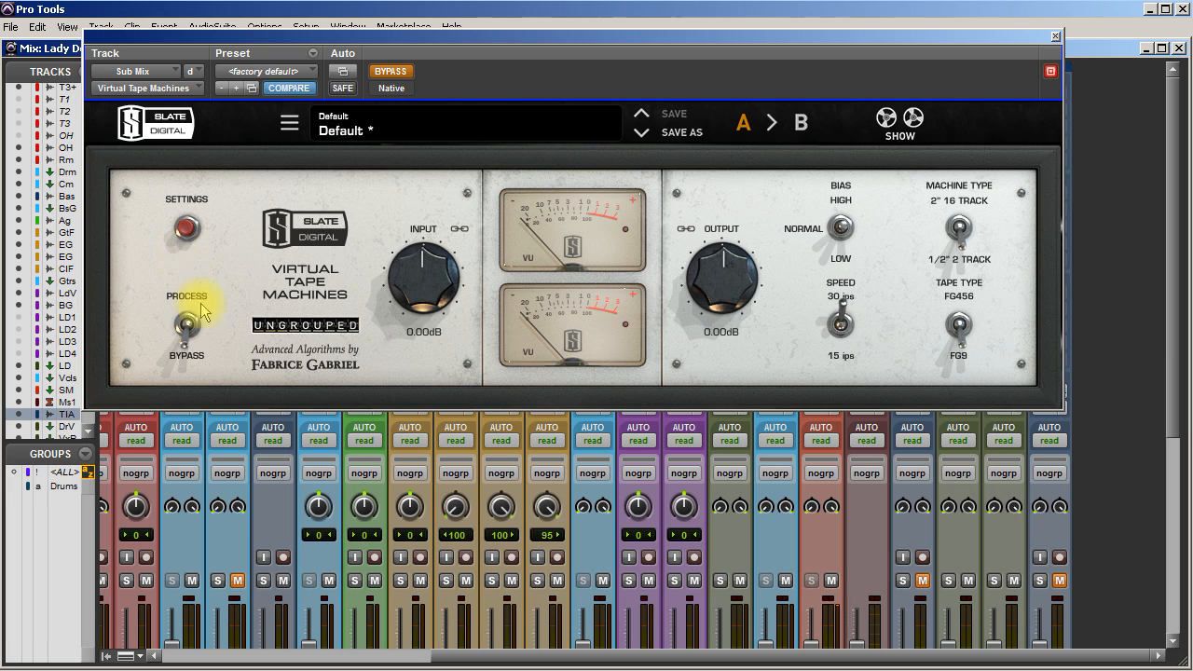
left_click(186, 327)
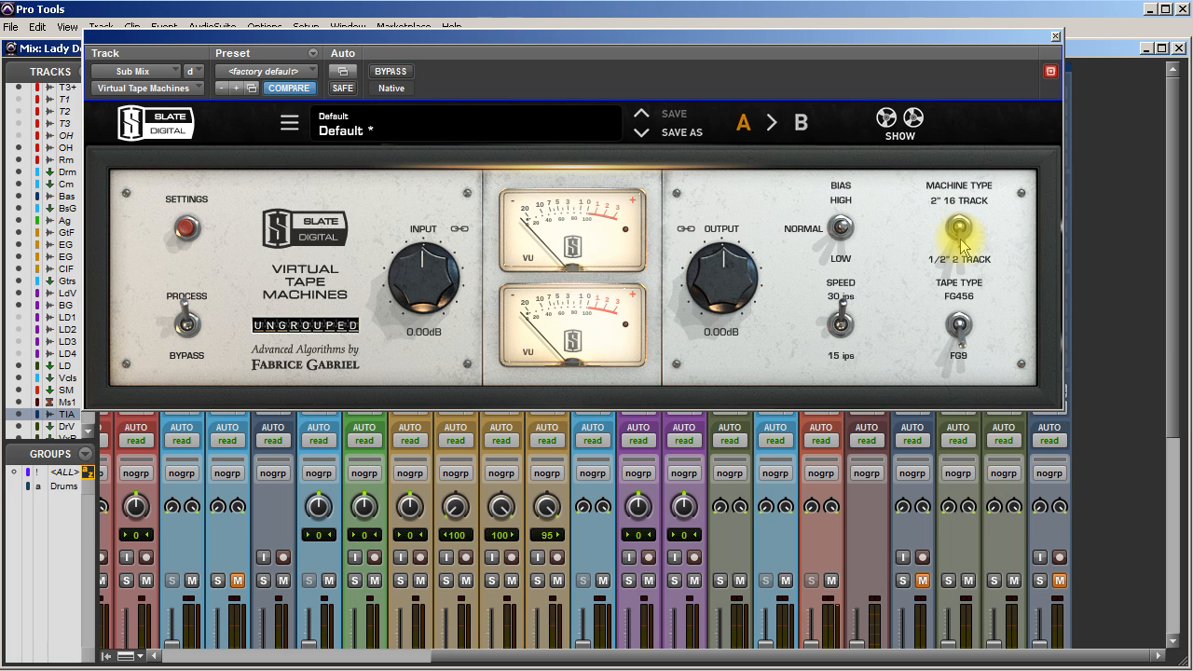
Set the tape machine's linked input to +7.42 dB, audition tape type FG456 against FG9, and close the plug-in with FG9 selected.
left_click(965, 347)
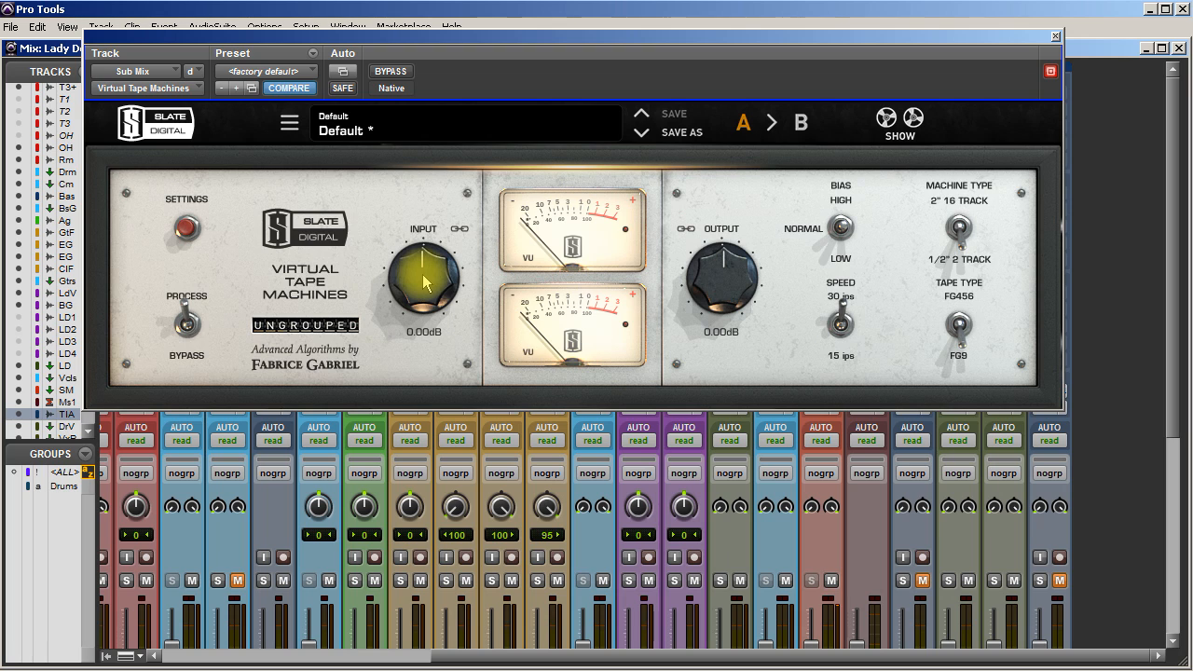
left_click_drag(418, 287, 426, 240)
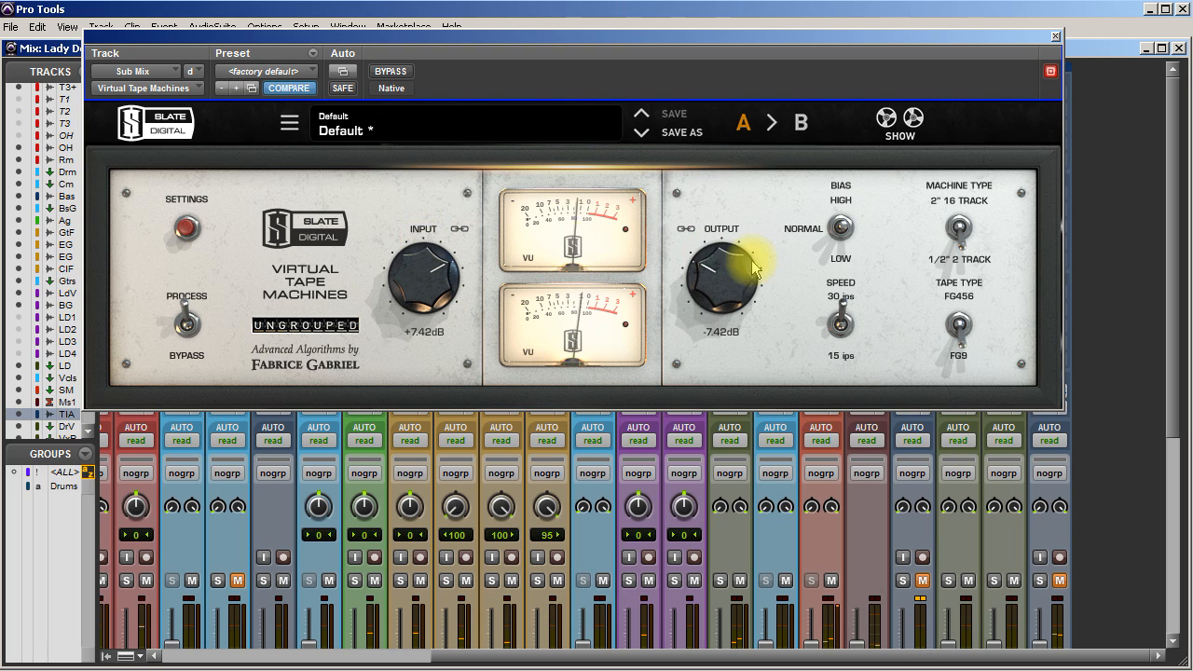
left_click(960, 327)
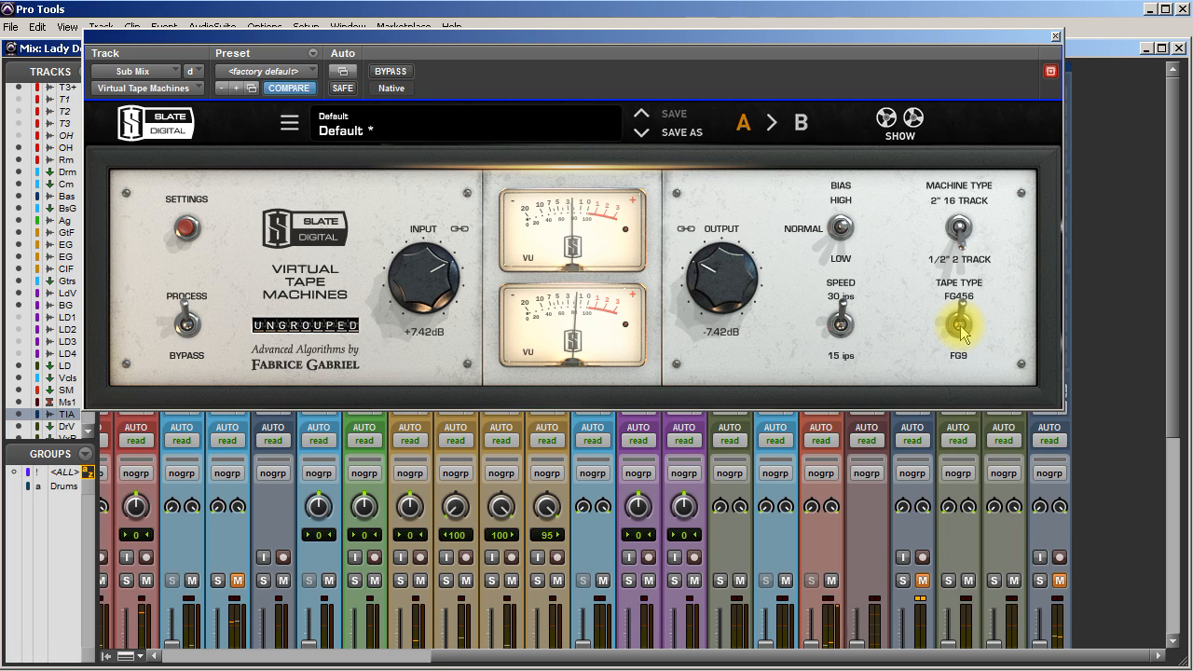
left_click(960, 328)
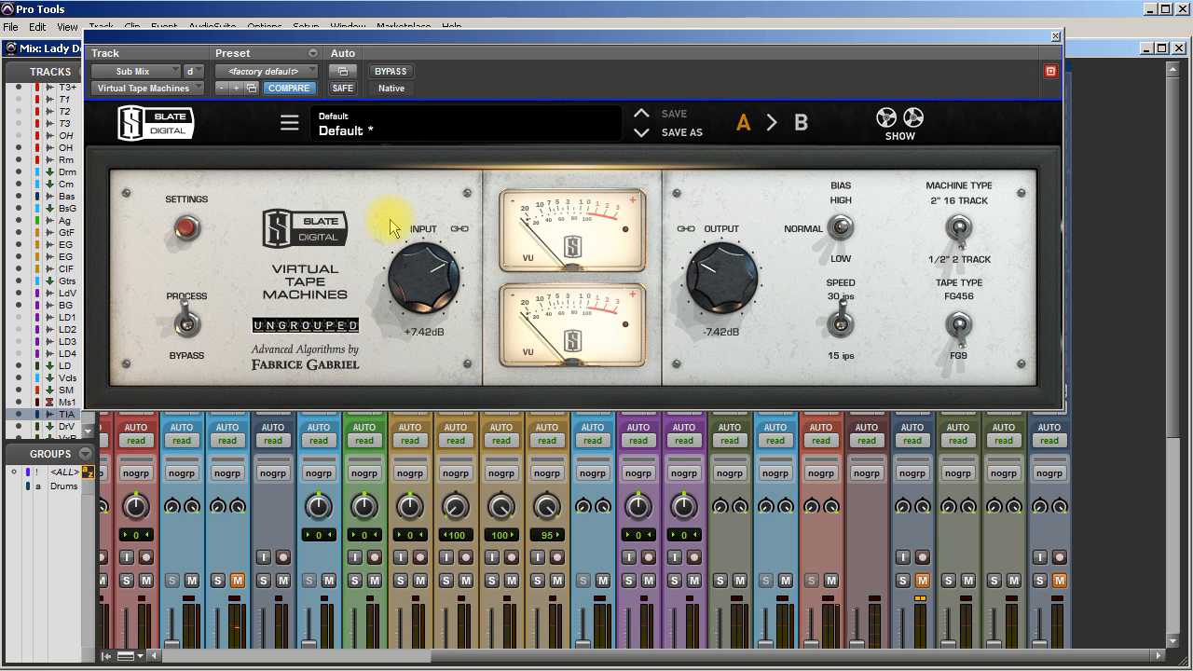
left_click(1056, 36)
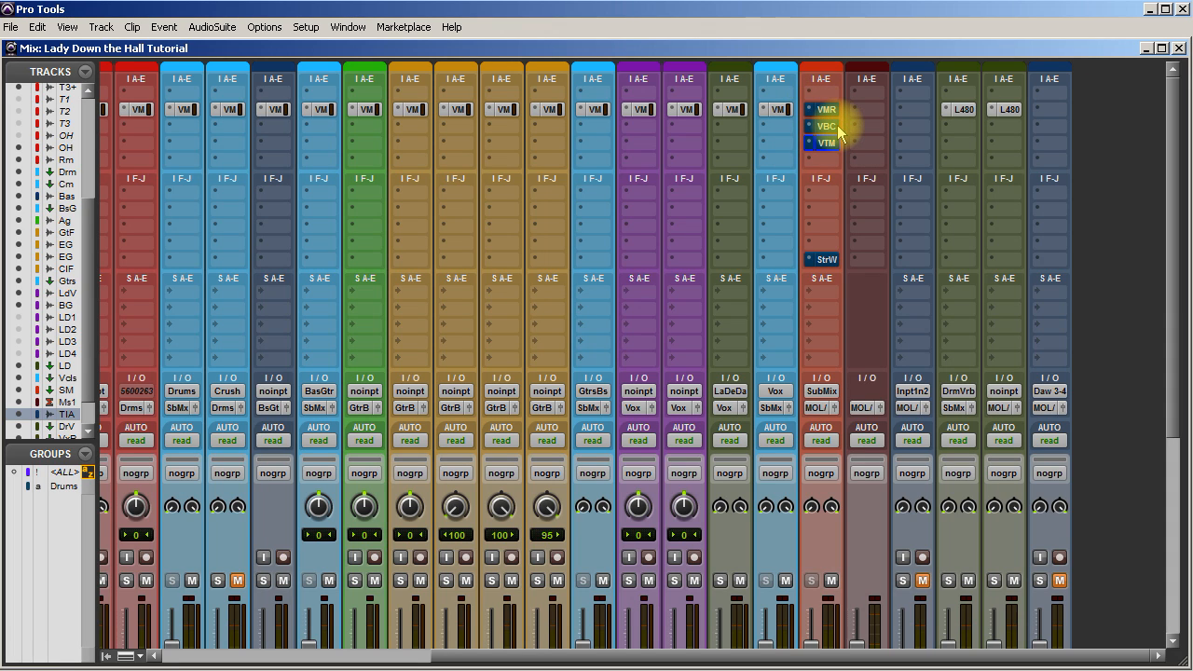
Play the song and toggle the VMR, VBC and VTM inserts on the Sub Mix track between bypassed and active to compare the sound.
key("space")
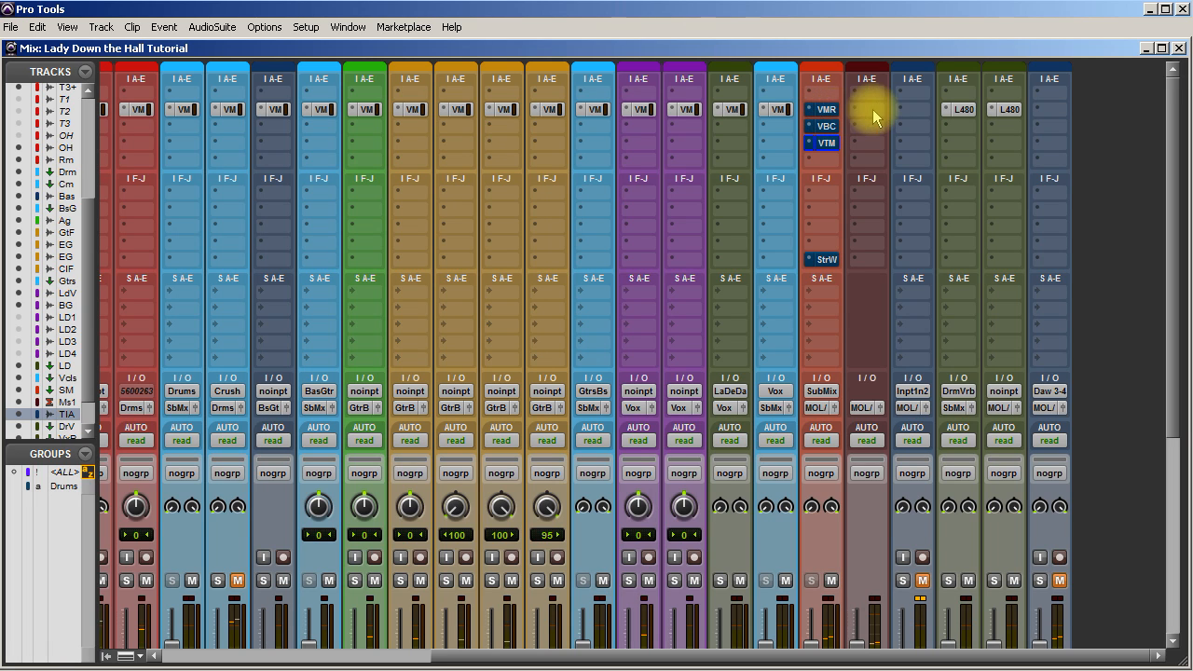
left_click(826, 109, "ctrl")
left_click(825, 126, "ctrl")
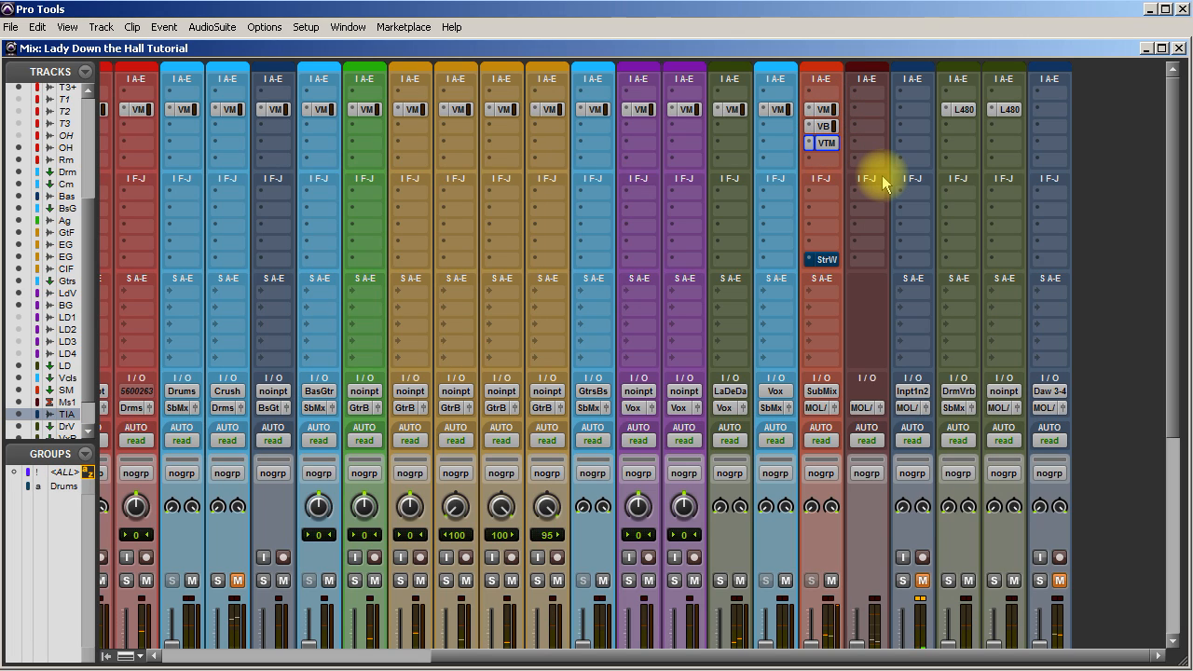
left_click(826, 143, "ctrl")
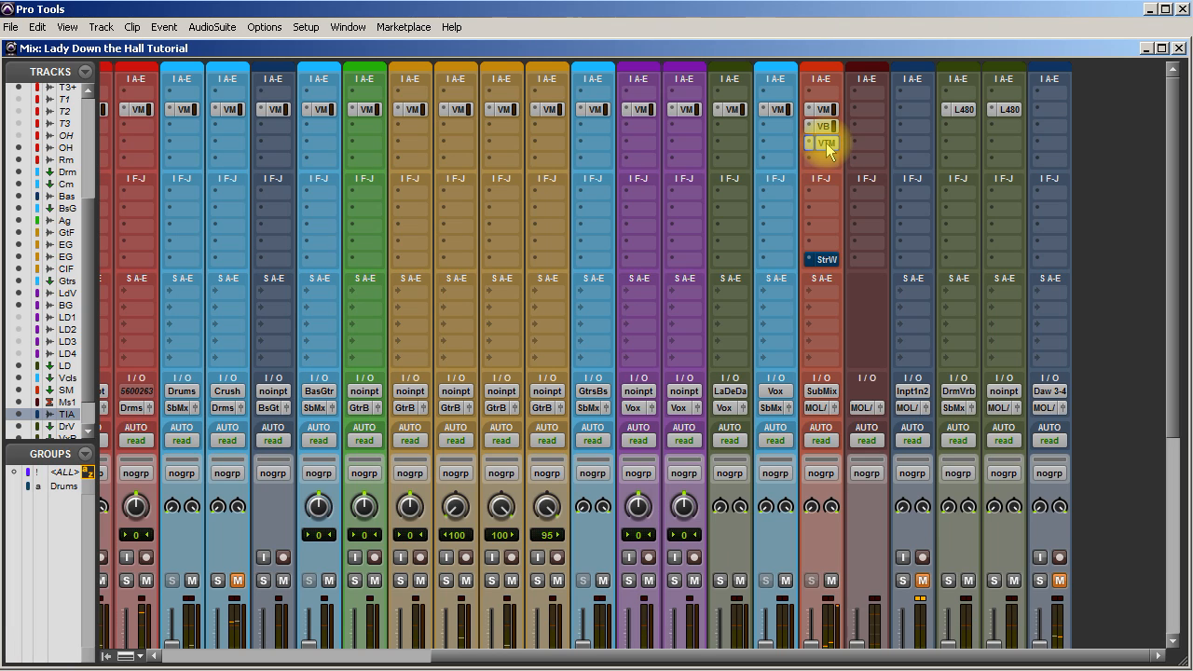
left_click(826, 142, "ctrl")
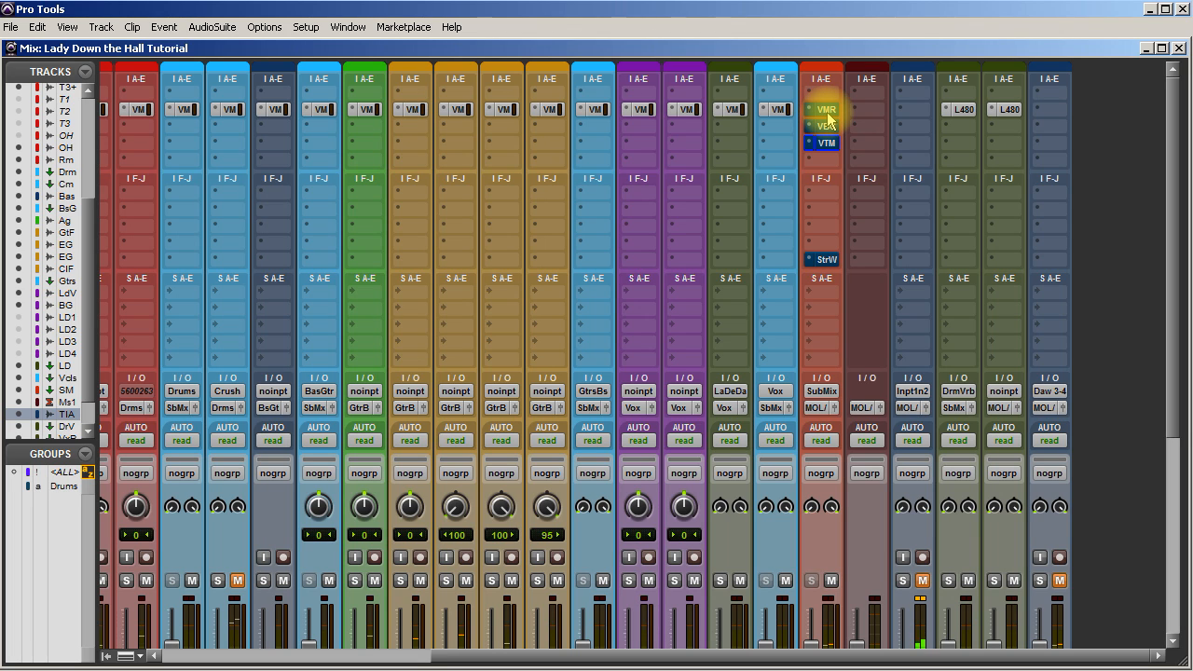
left_click(826, 144, "ctrl")
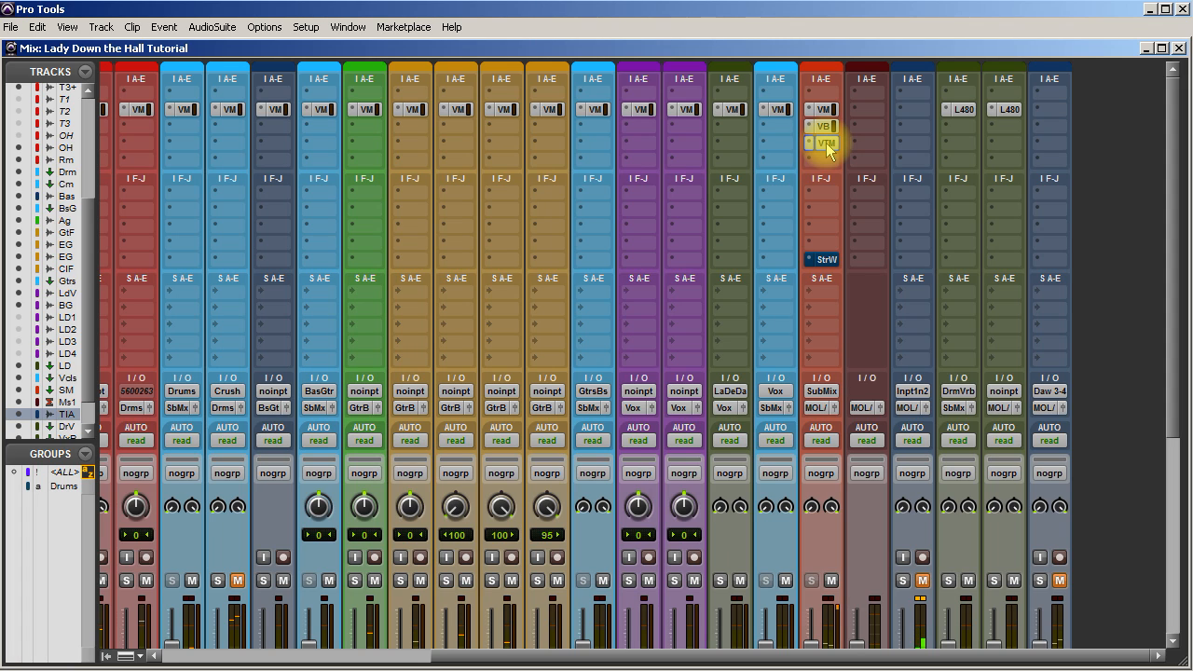
left_click(826, 145, "ctrl")
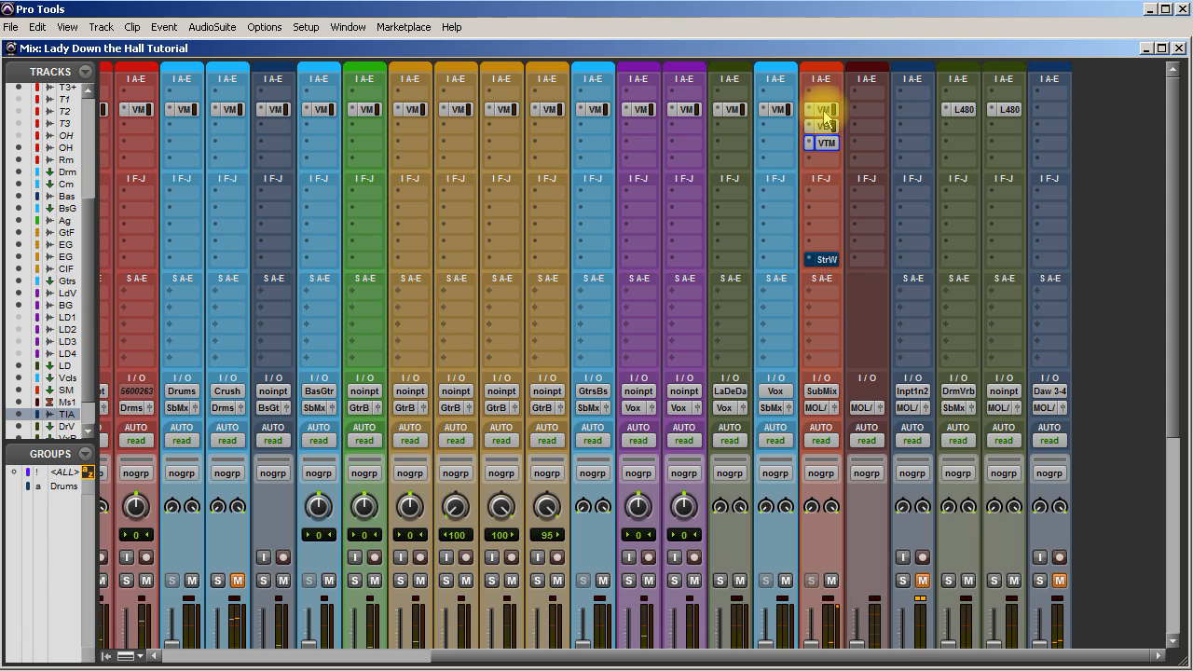
left_click(825, 110, "ctrl")
left_click(826, 144, "ctrl")
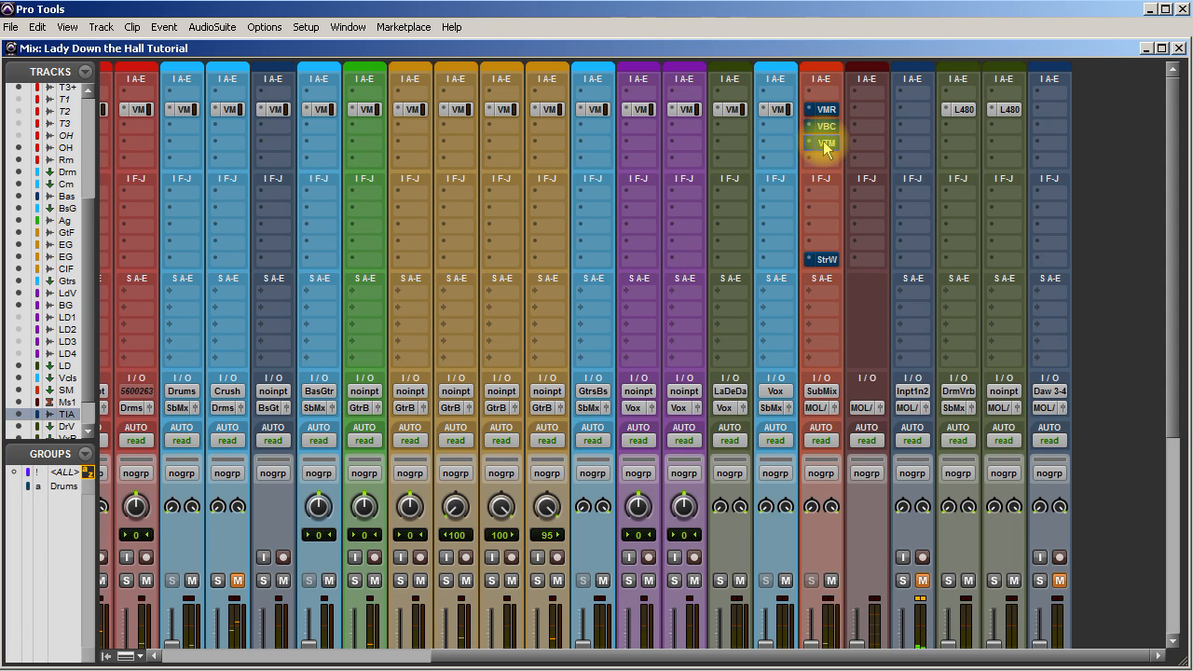
Reactivate the bypassed VMR, VBC and VTM inserts on the Sub Mix track and look over the mixer's other tracks.
left_click(826, 145, "ctrl")
left_click(825, 110, "ctrl")
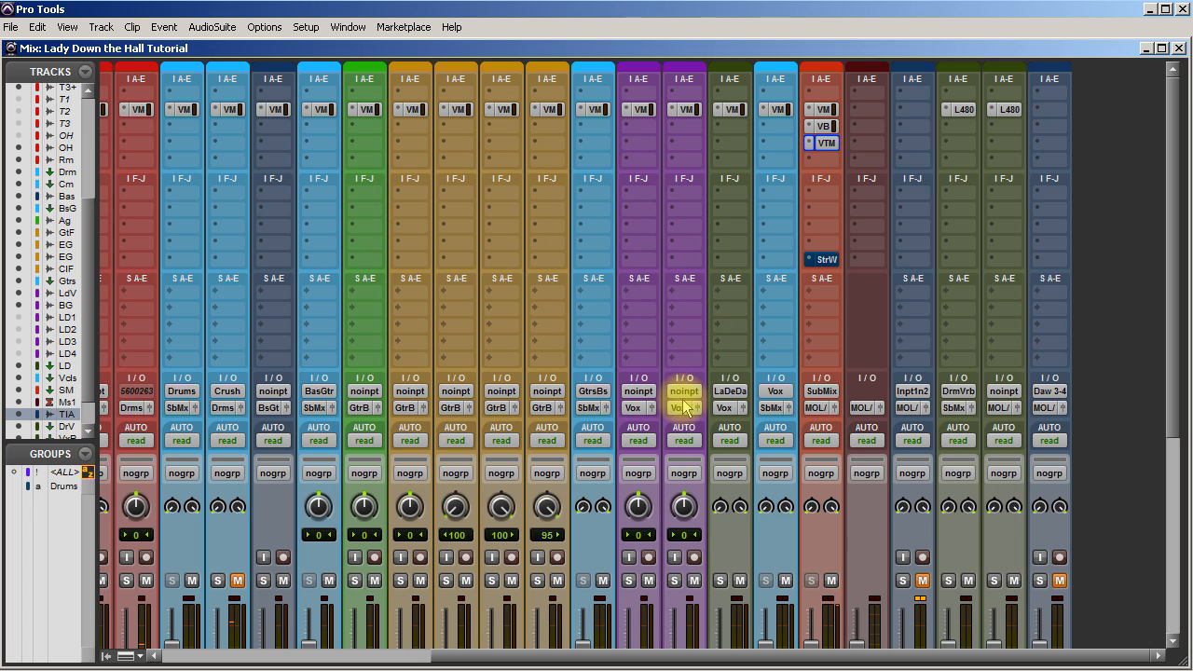
left_click_drag(773, 653, 541, 626)
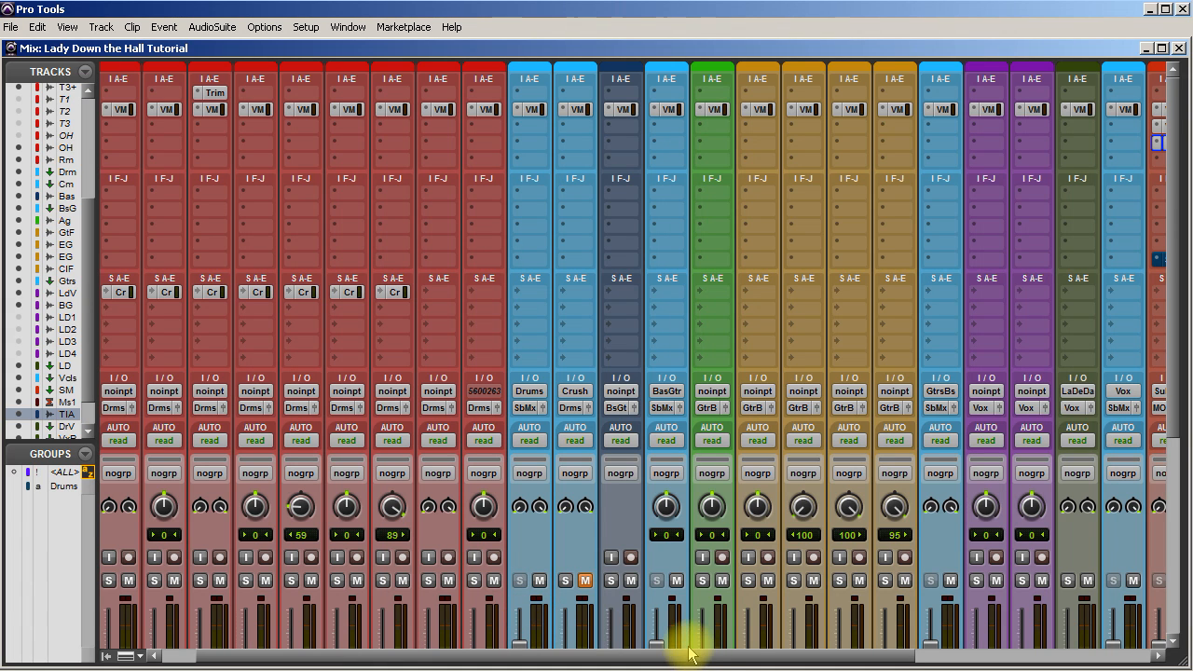
left_click_drag(564, 652, 512, 654)
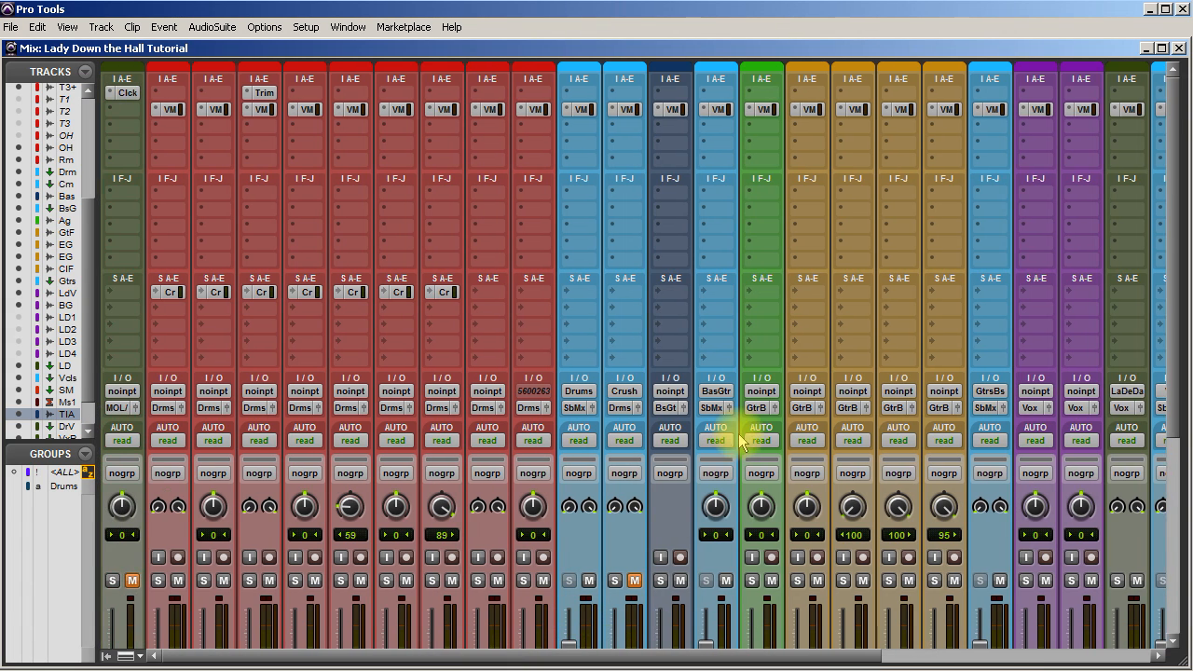
scroll(732, 428, "down", 3)
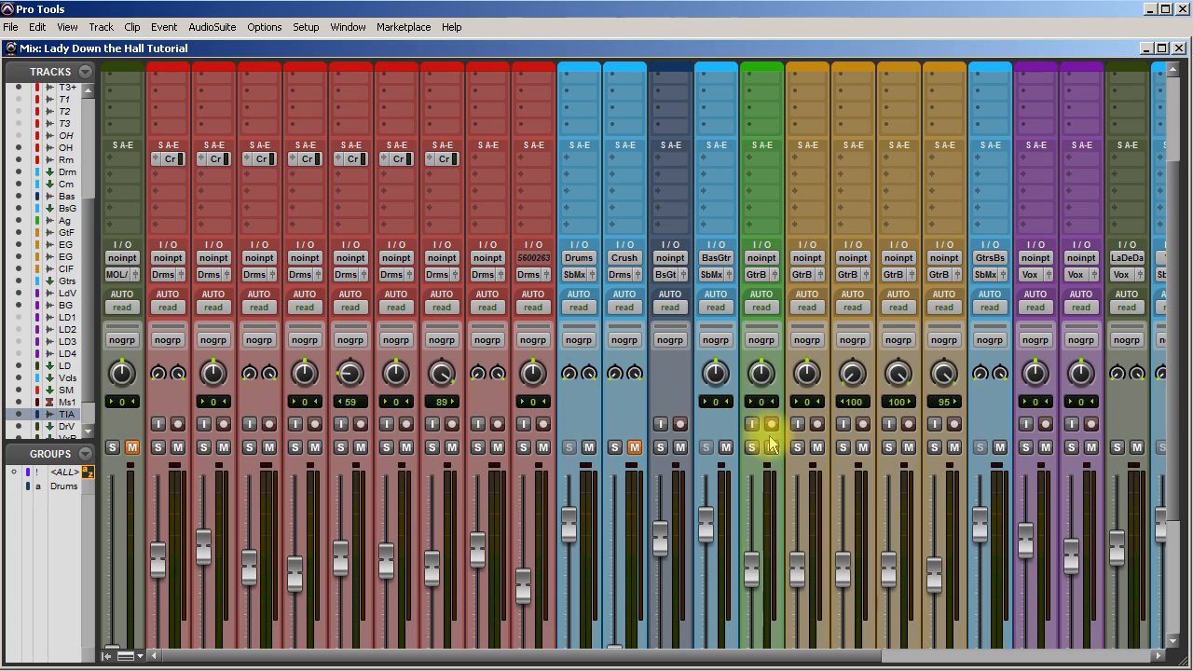
scroll(761, 429, "up", 3)
left_click_drag(776, 662, 1066, 652)
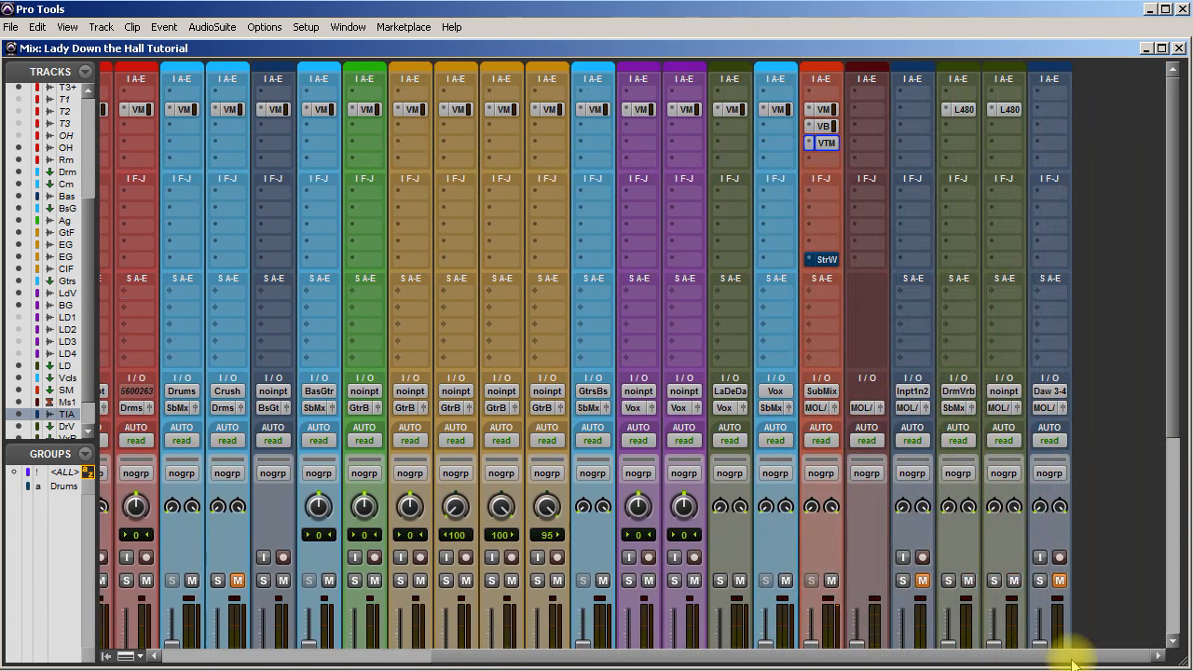
Bypass the VMR, VBC and VTM inserts on the Sub Mix track and reactivate all three to compare the sound.
left_click(830, 110, "ctrl")
left_click(827, 127, "ctrl")
left_click(825, 144, "ctrl")
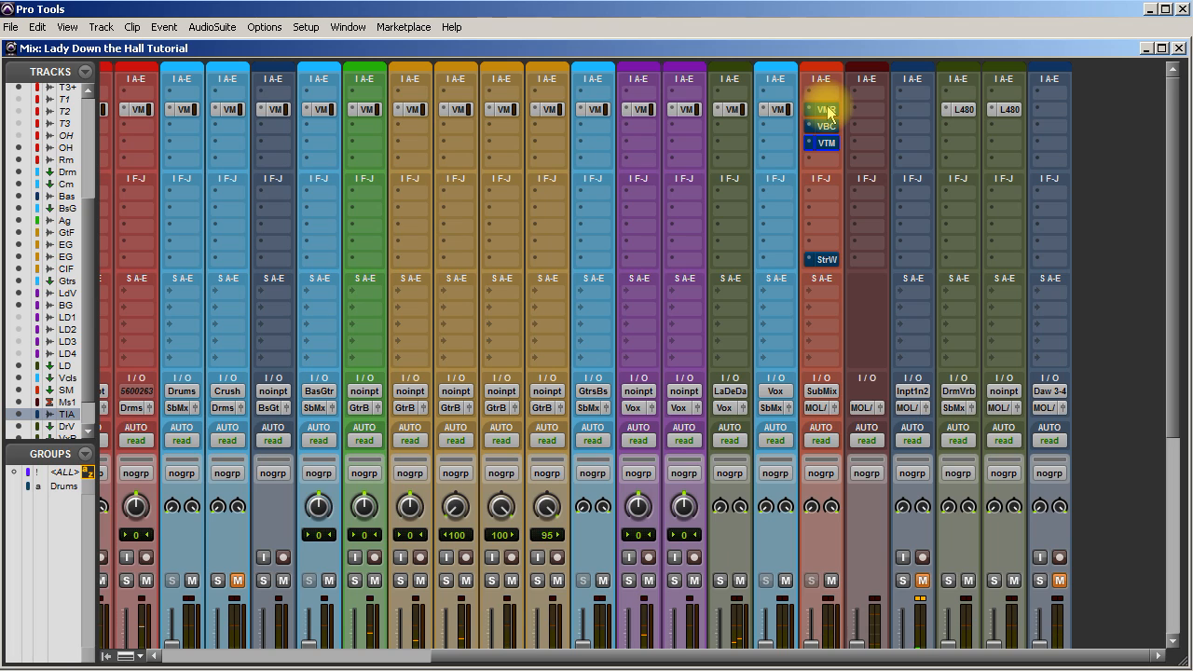
left_click(829, 111, "ctrl")
left_click(827, 128, "ctrl")
left_click(826, 146, "ctrl")
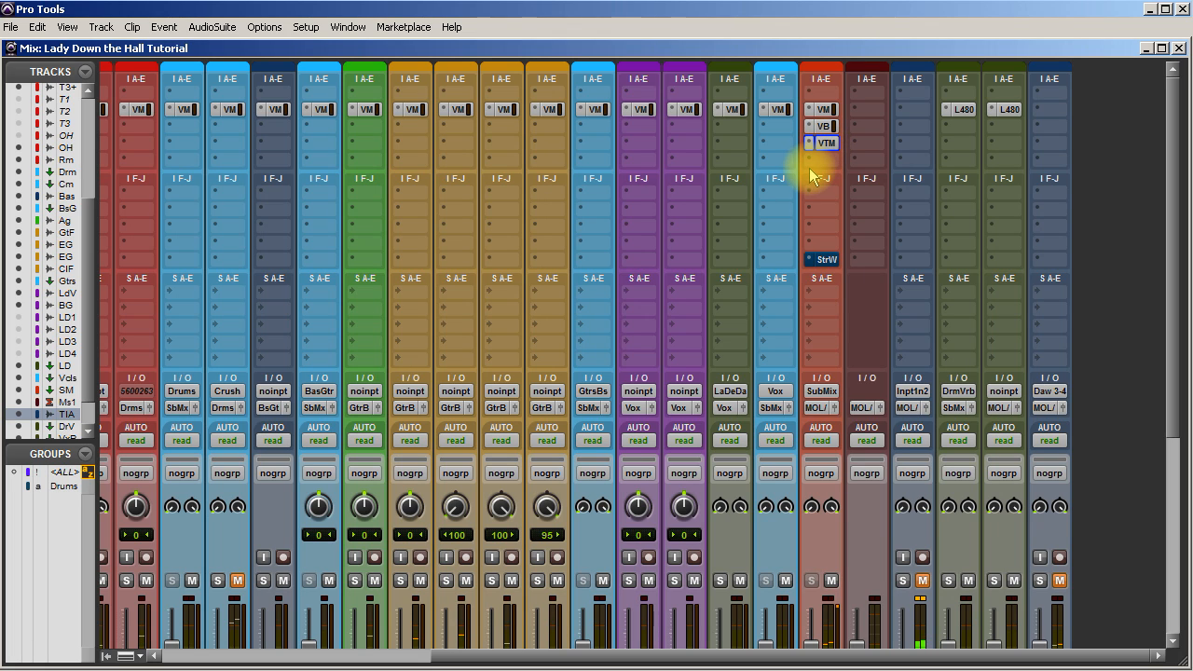
Open the Sub Mix track's Virtual Mix Rack and switch the FG-Bomber module off and back on to compare its effect.
left_click(829, 126)
left_click(980, 73)
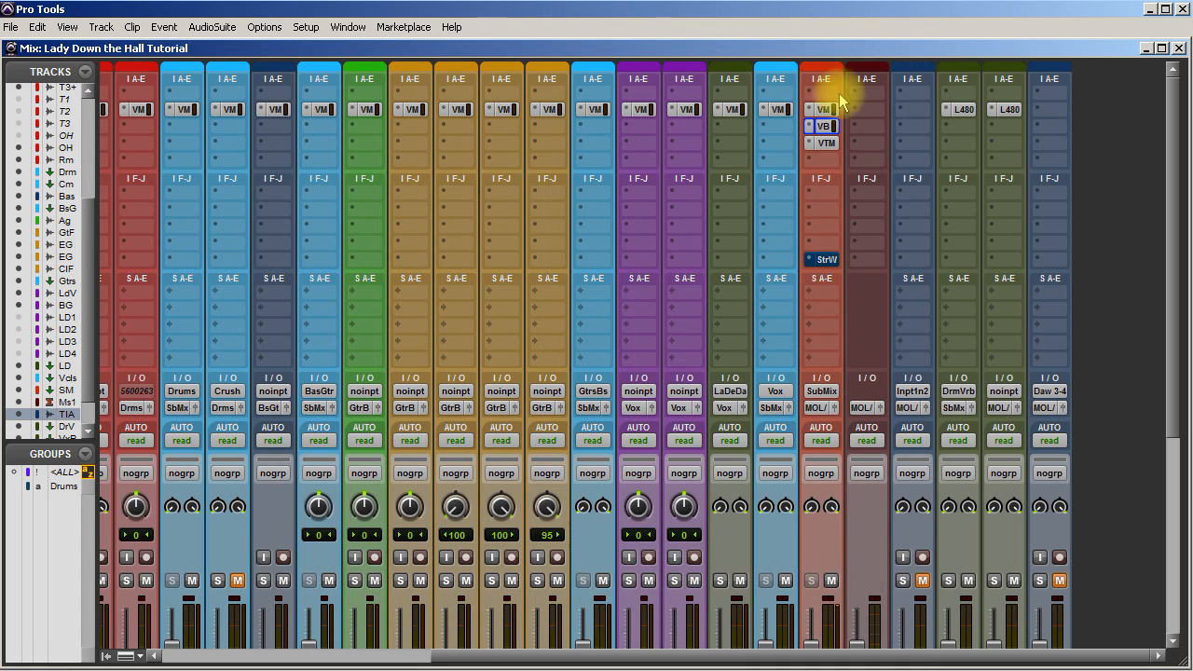
left_click(823, 110)
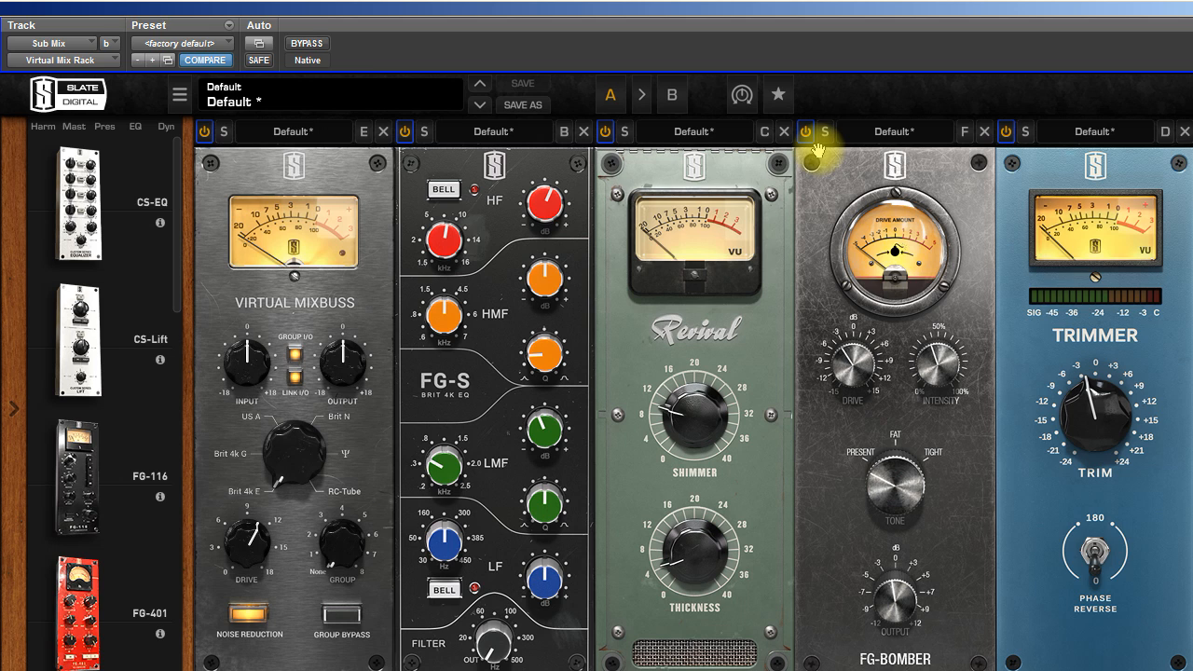
left_click(805, 132)
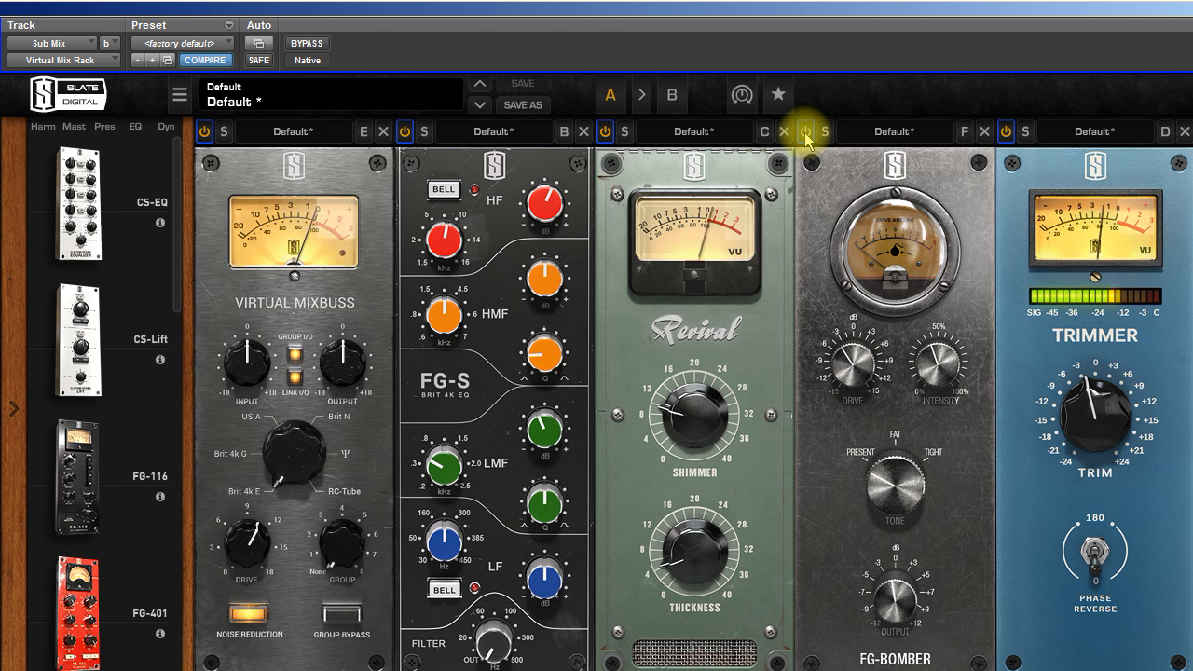
left_click(805, 133)
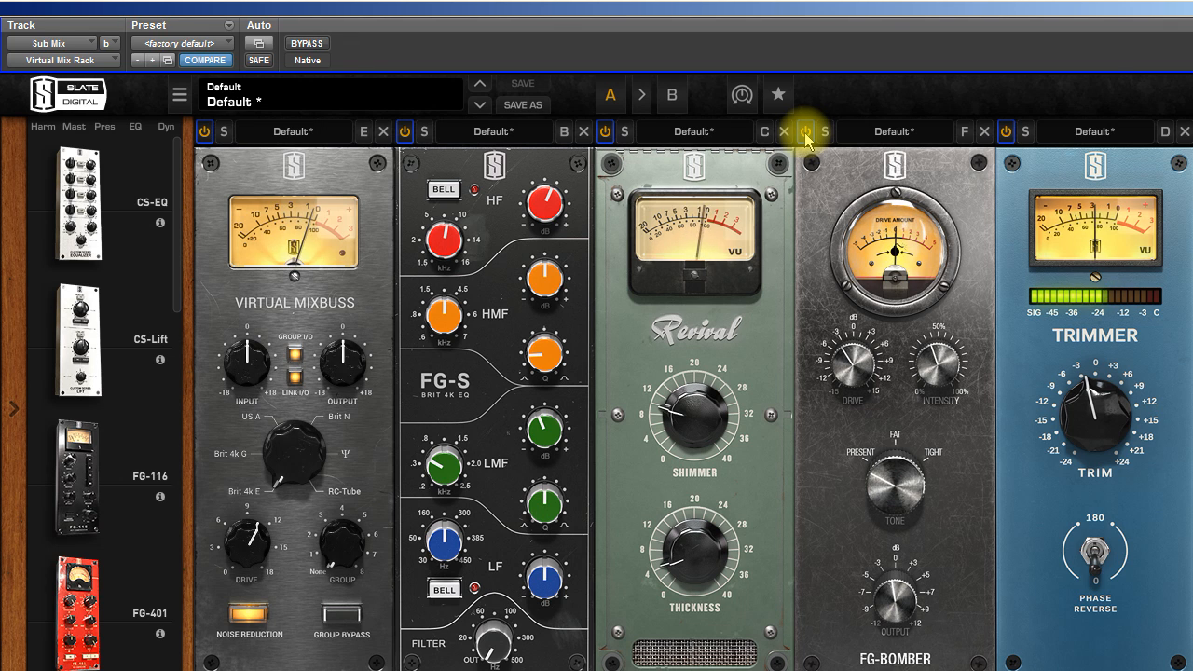
Set the Revival module's Shimmer to 8.55 and compare the sound with FG-Bomber off and on.
left_click_drag(687, 420, 687, 425)
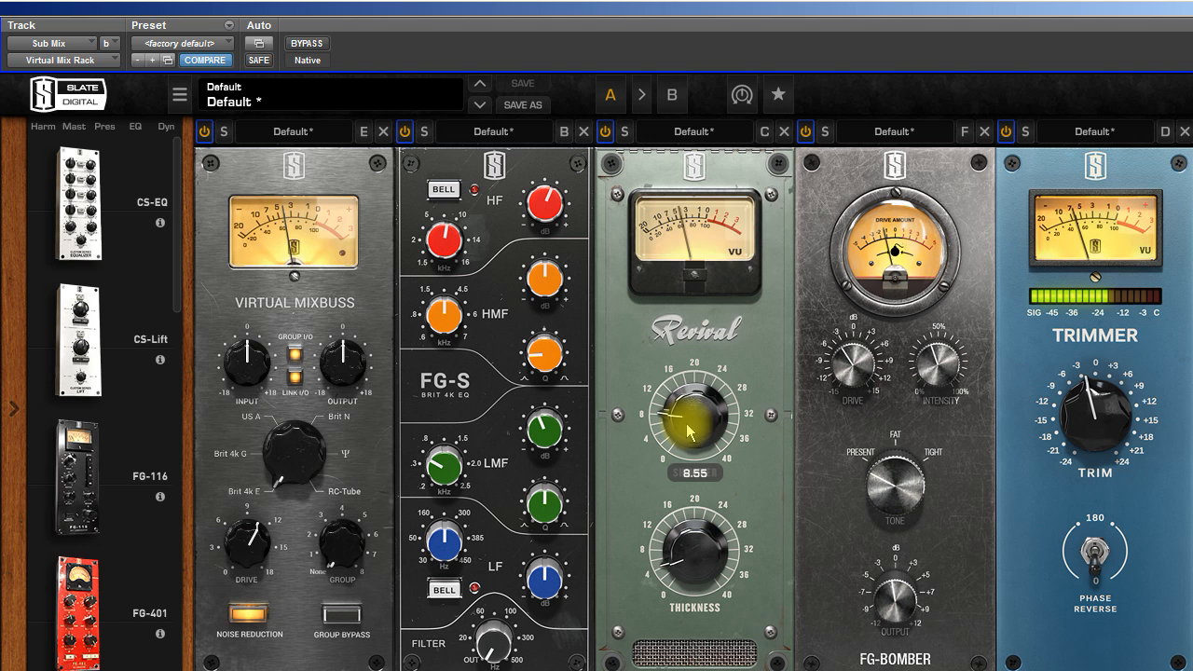
left_click(807, 133)
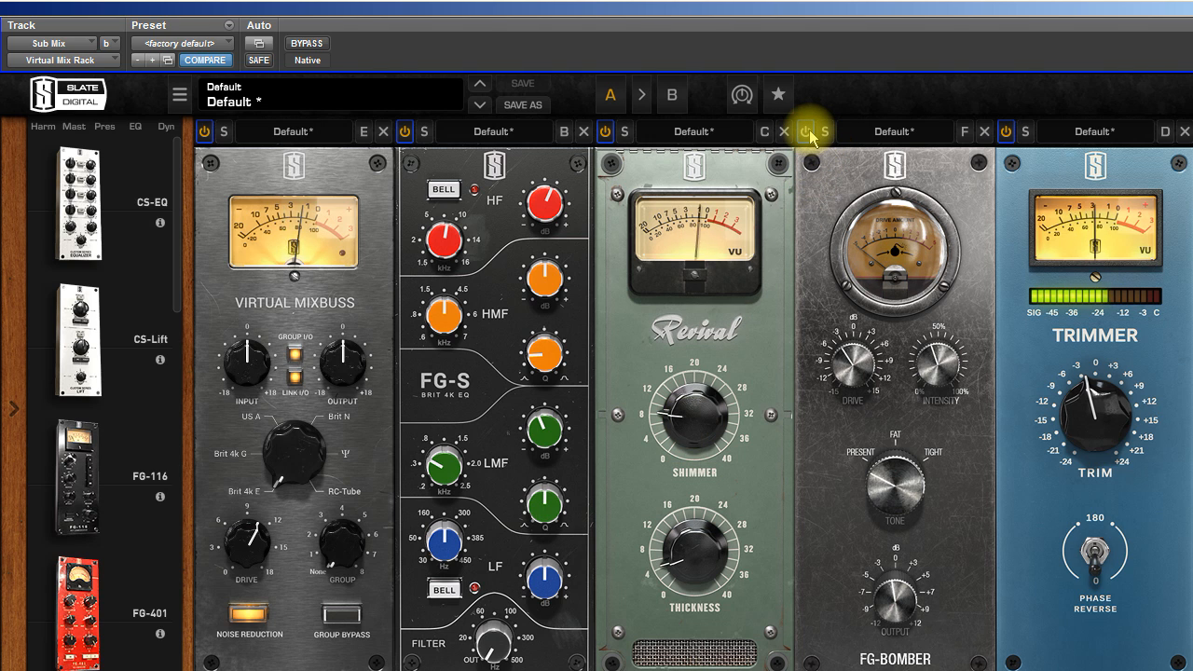
left_click(807, 133)
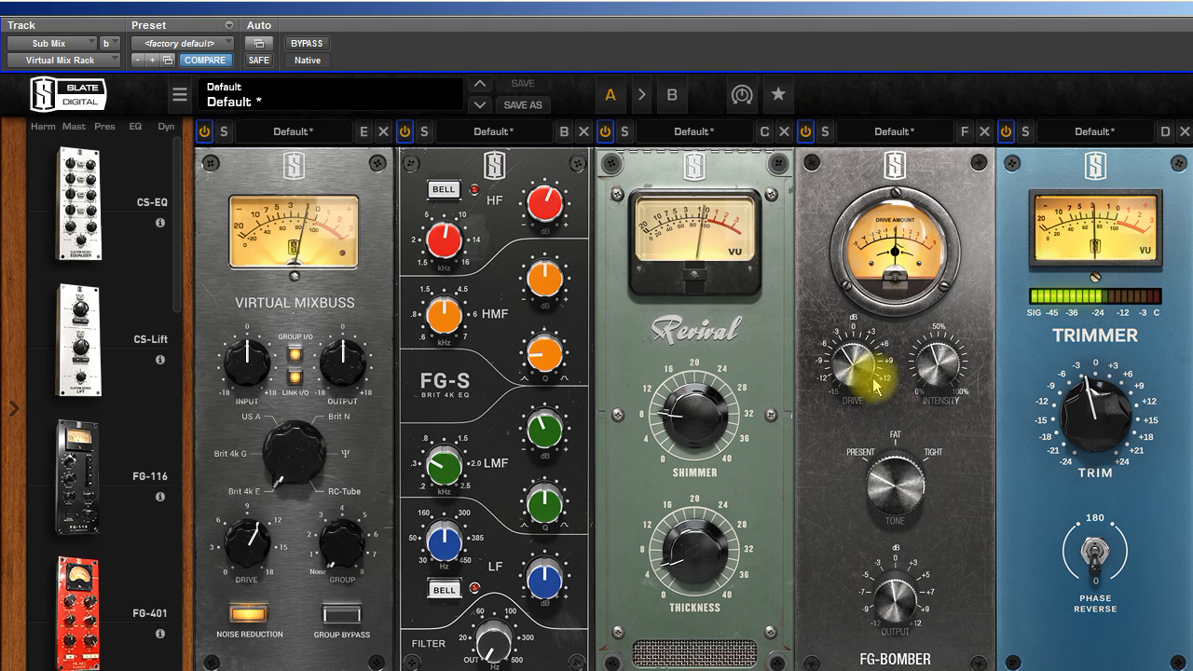
Set FG-Bomber's Drive to -2.36 dB and Intensity to 42.0%, and compare the module off and on.
left_click_drag(862, 364, 861, 358)
left_click_drag(931, 370, 931, 370)
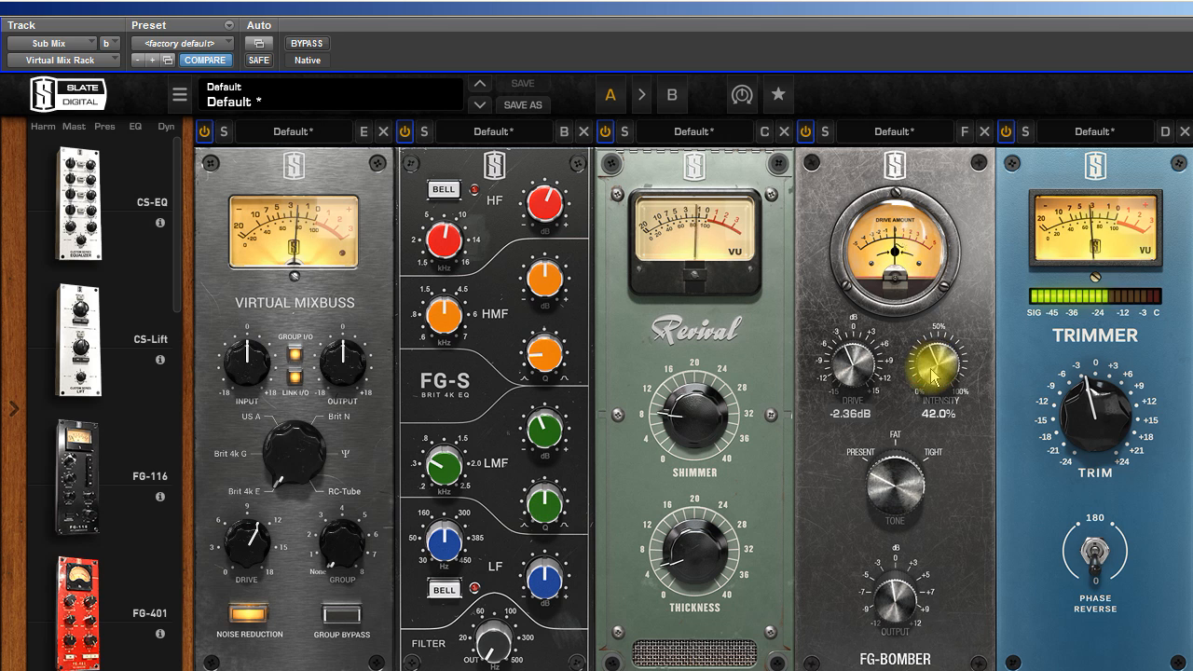
left_click(807, 132)
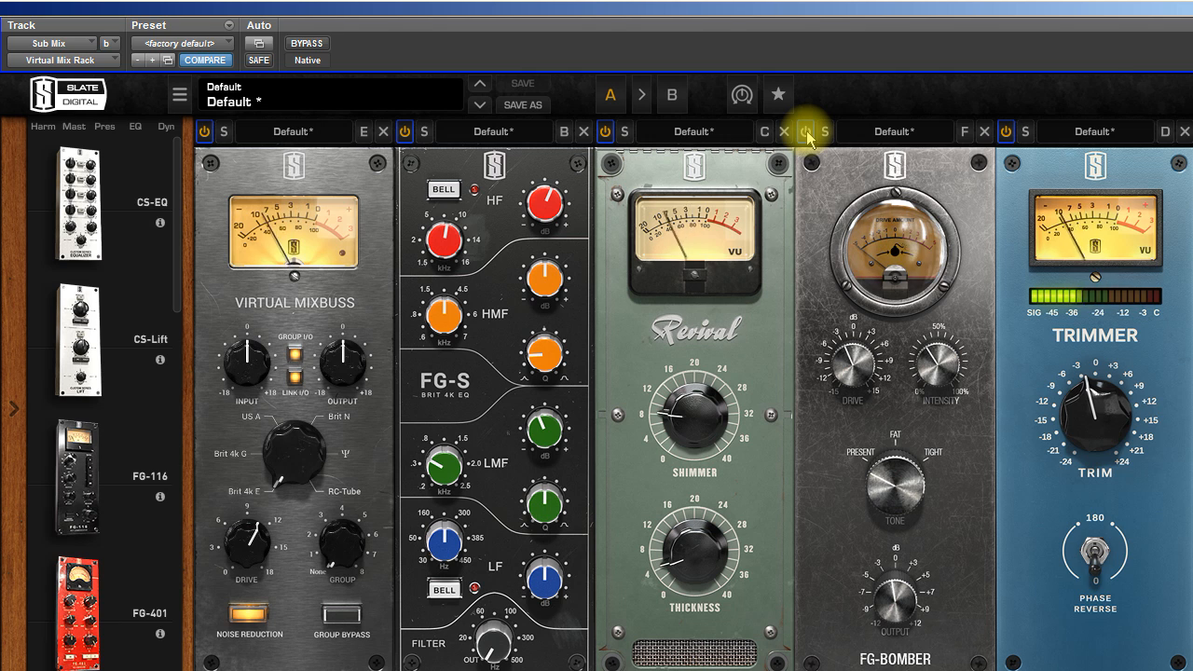
left_click(807, 132)
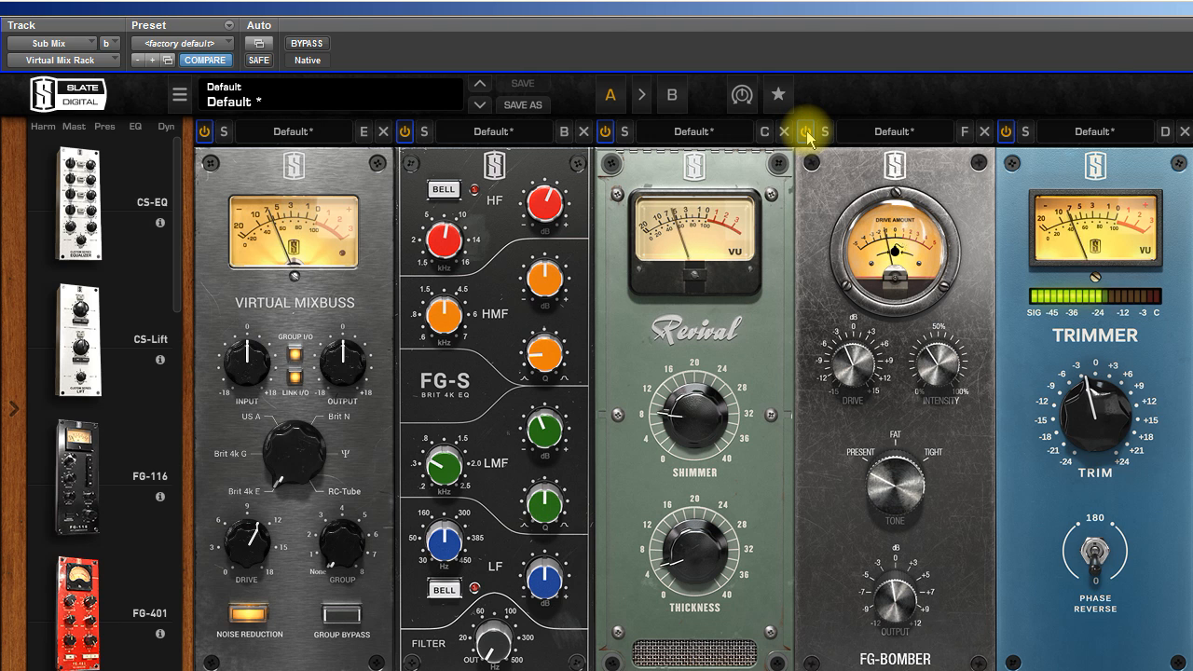
left_click(807, 132)
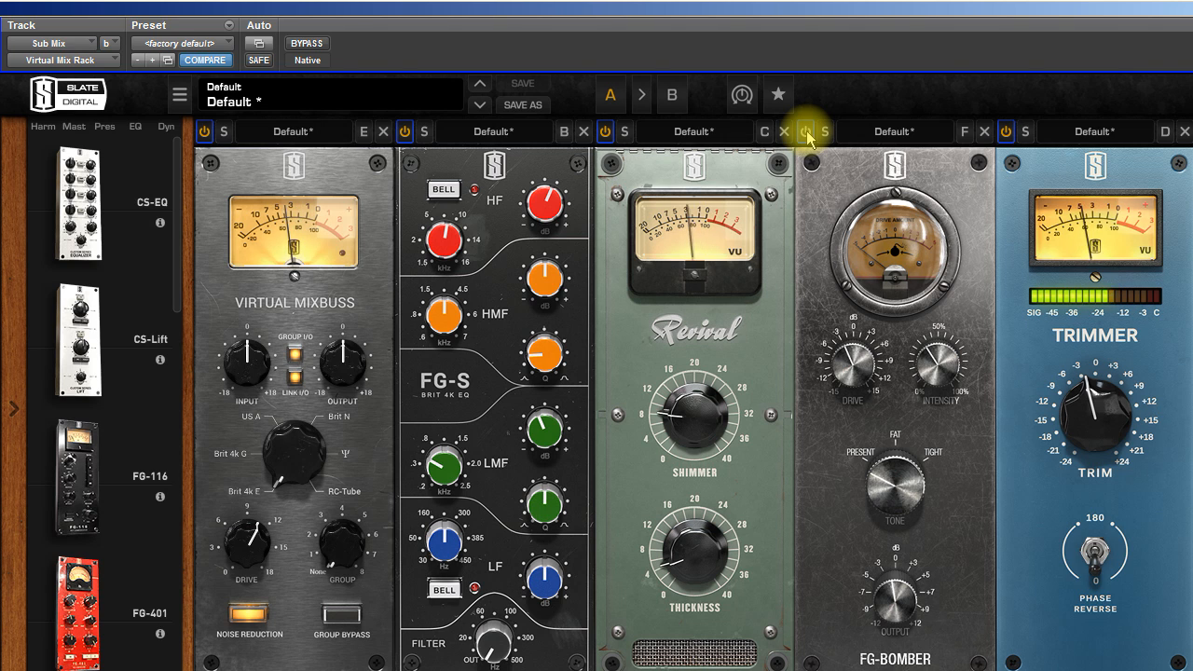
left_click(807, 132)
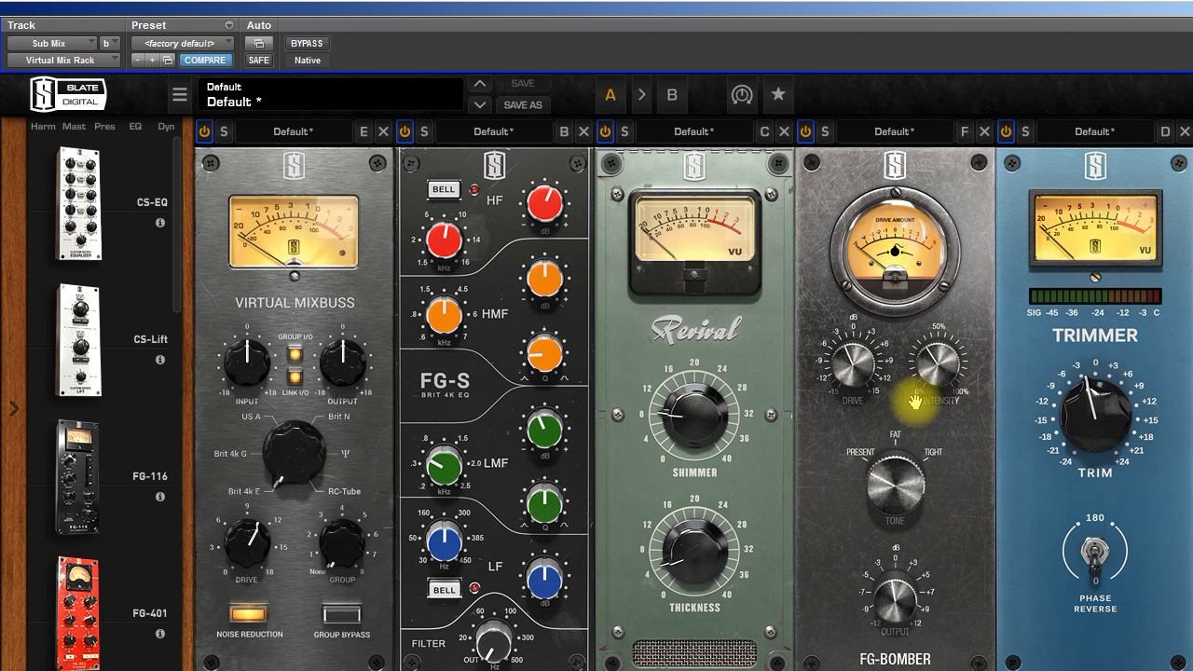
Play the song with FG-Bomber's tone set to Fat and compare the module off and on.
key("space")
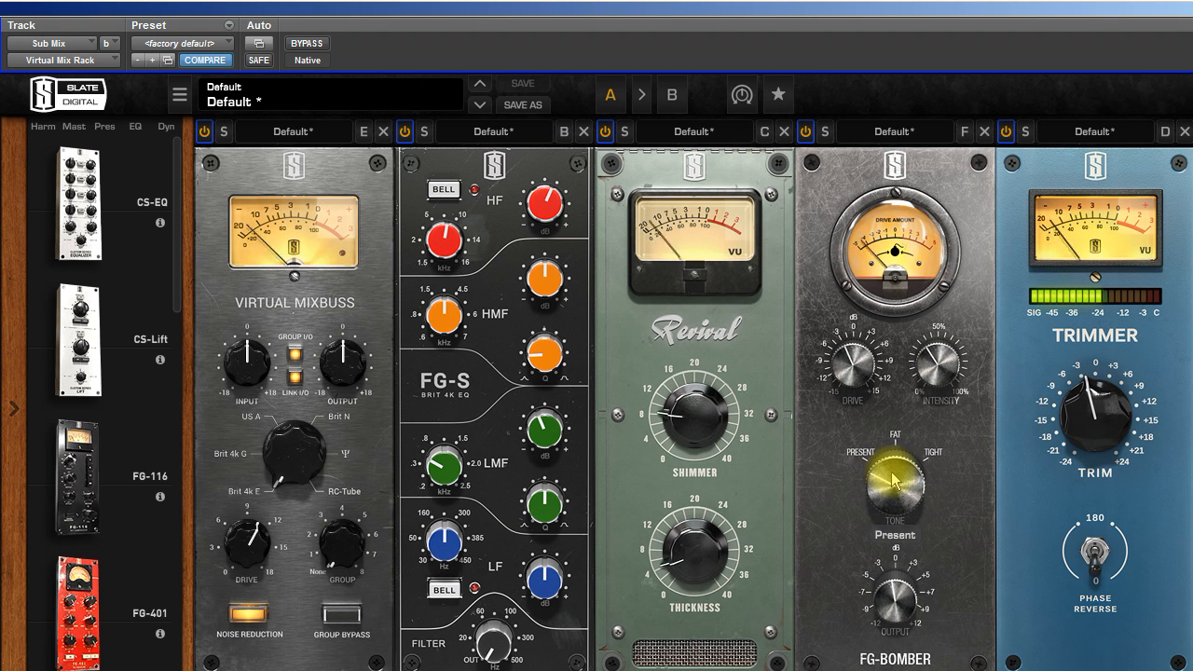
left_click_drag(890, 485, 895, 438)
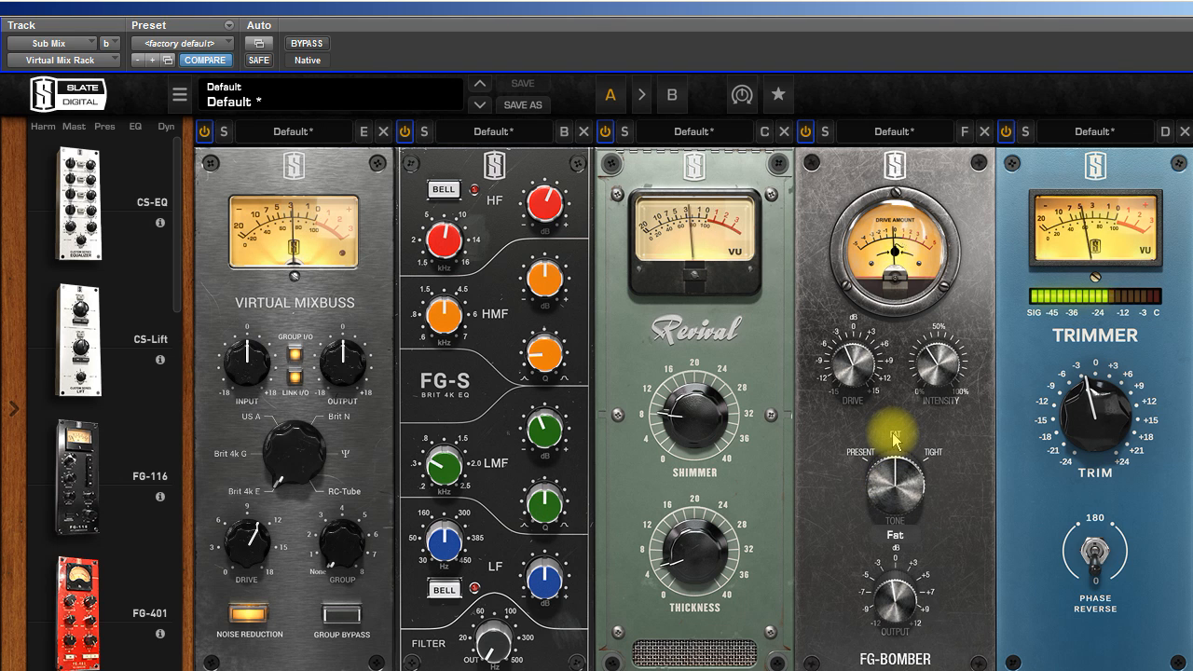
left_click(805, 131)
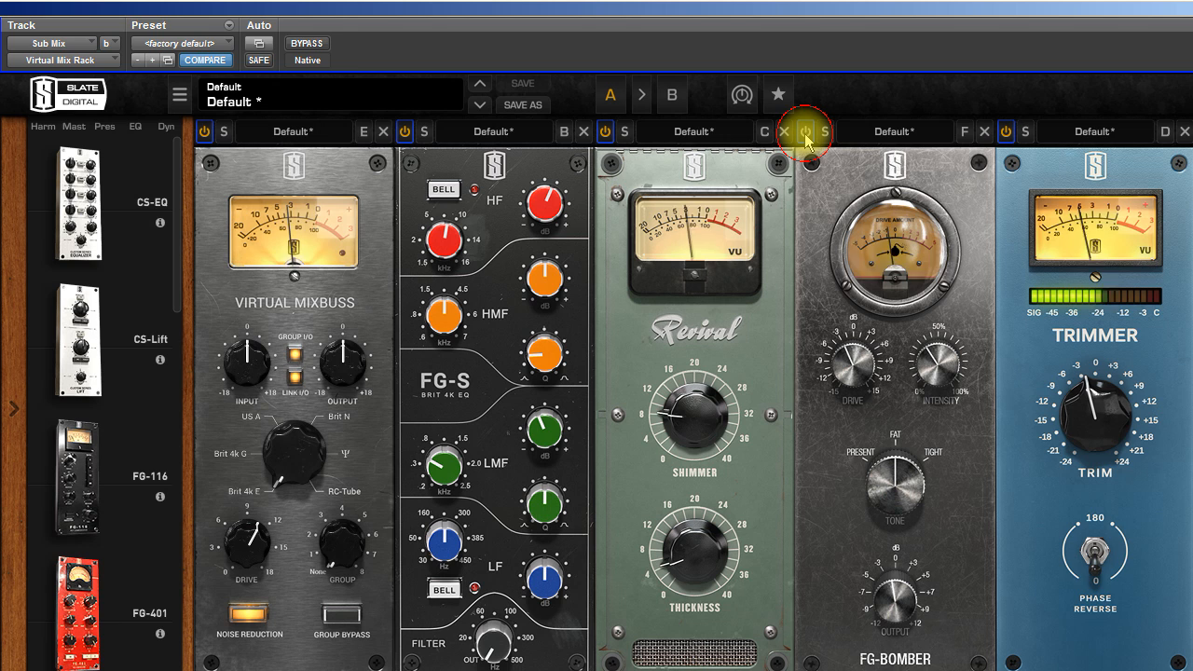
left_click(805, 132)
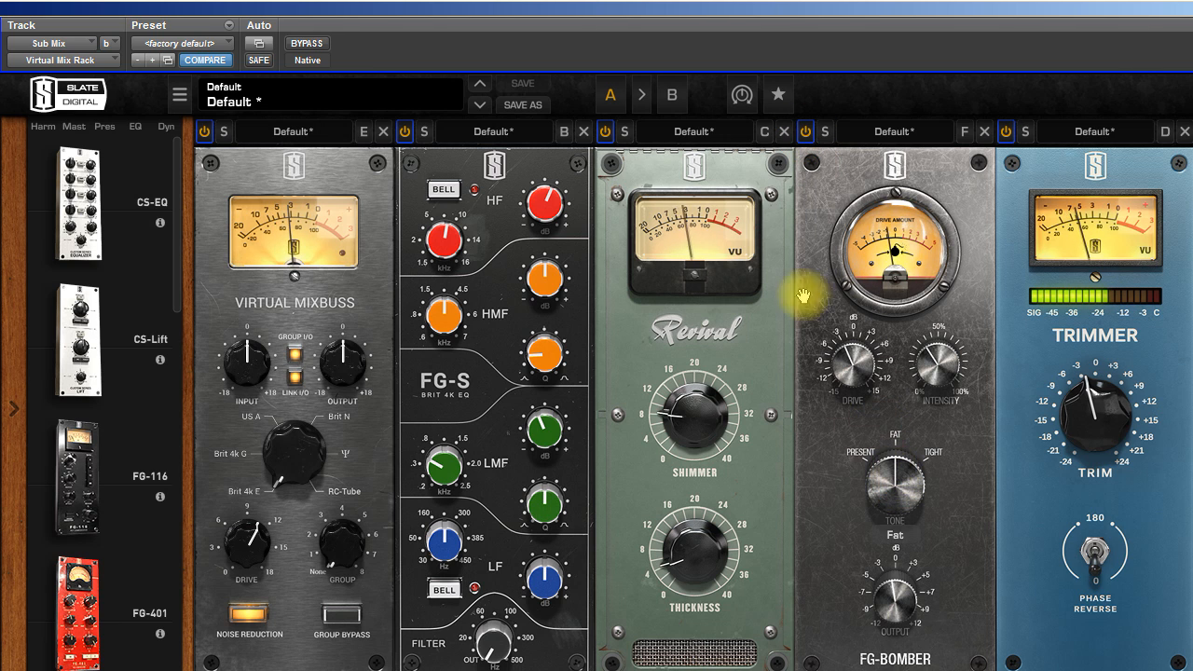
Audition FG-Bomber's Present tone against Fat, leaving Fat selected.
left_click_drag(881, 473, 858, 505)
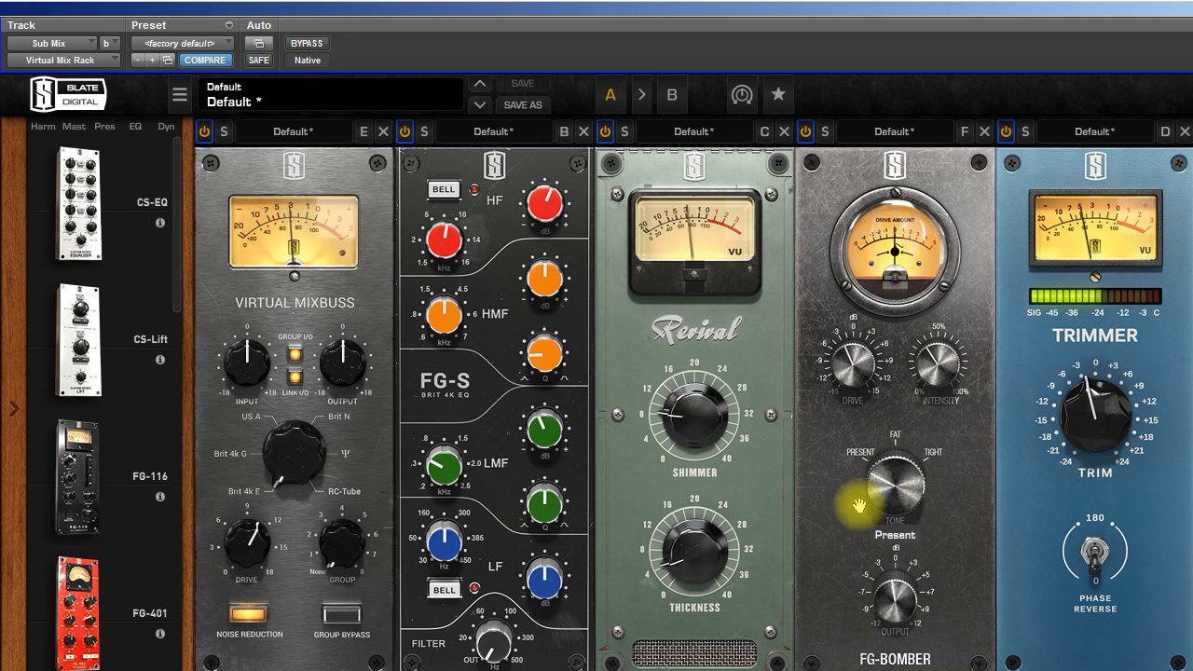
left_click_drag(859, 505, 875, 457)
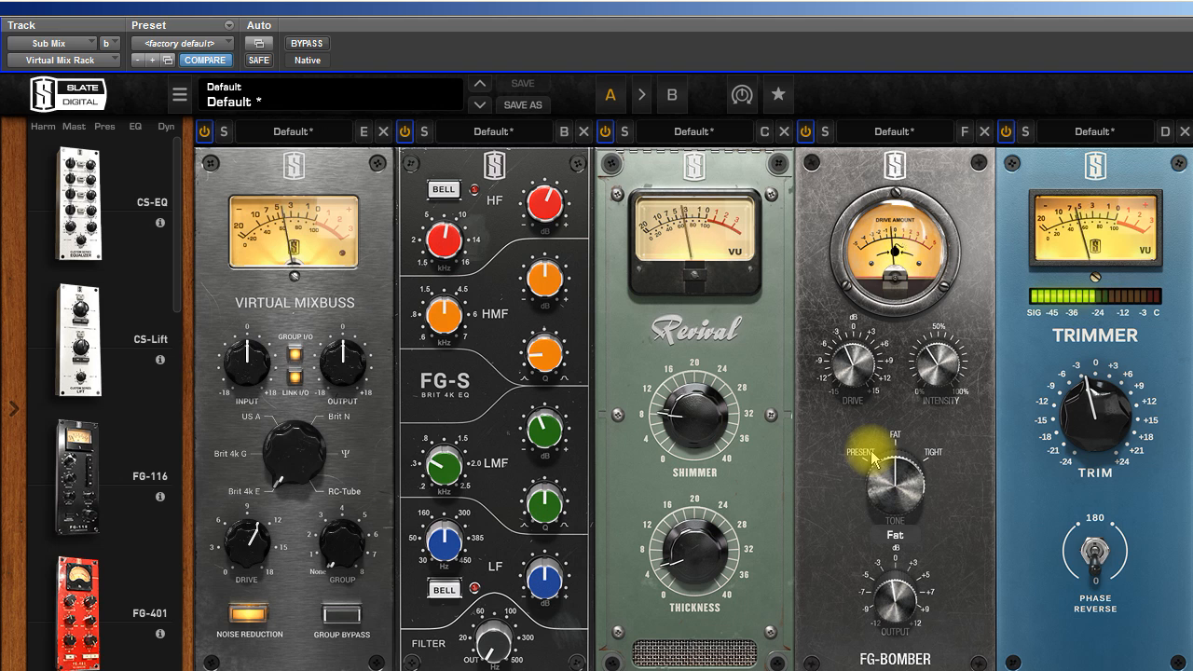
left_click_drag(872, 457, 858, 496)
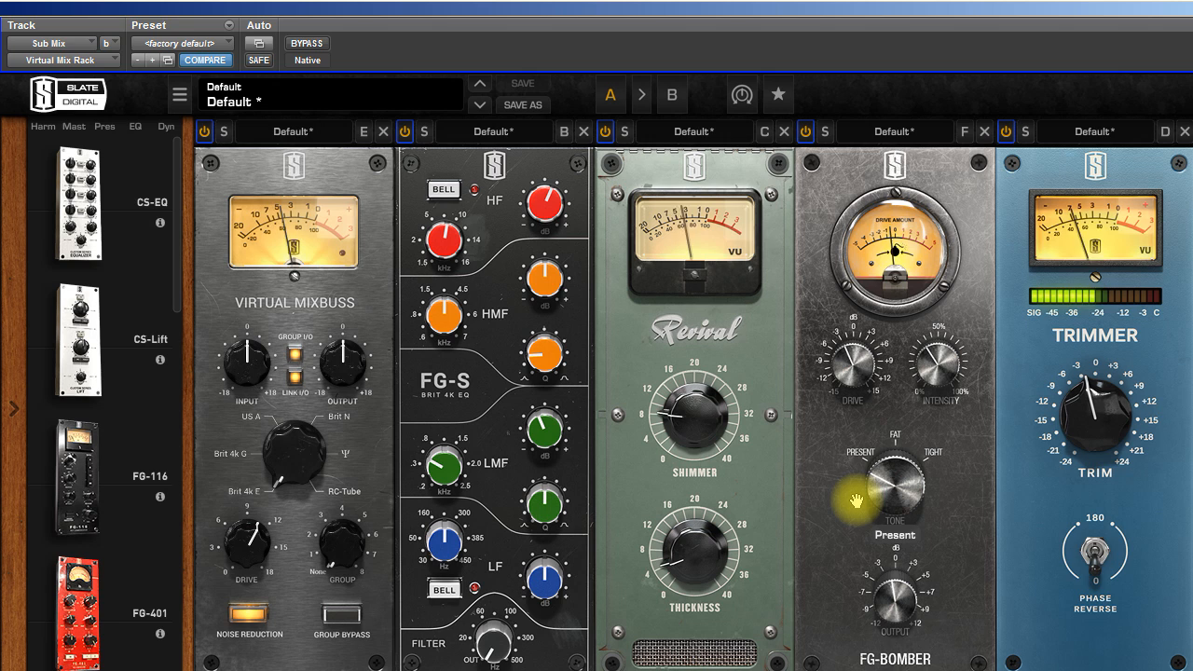
left_click_drag(856, 499, 868, 454)
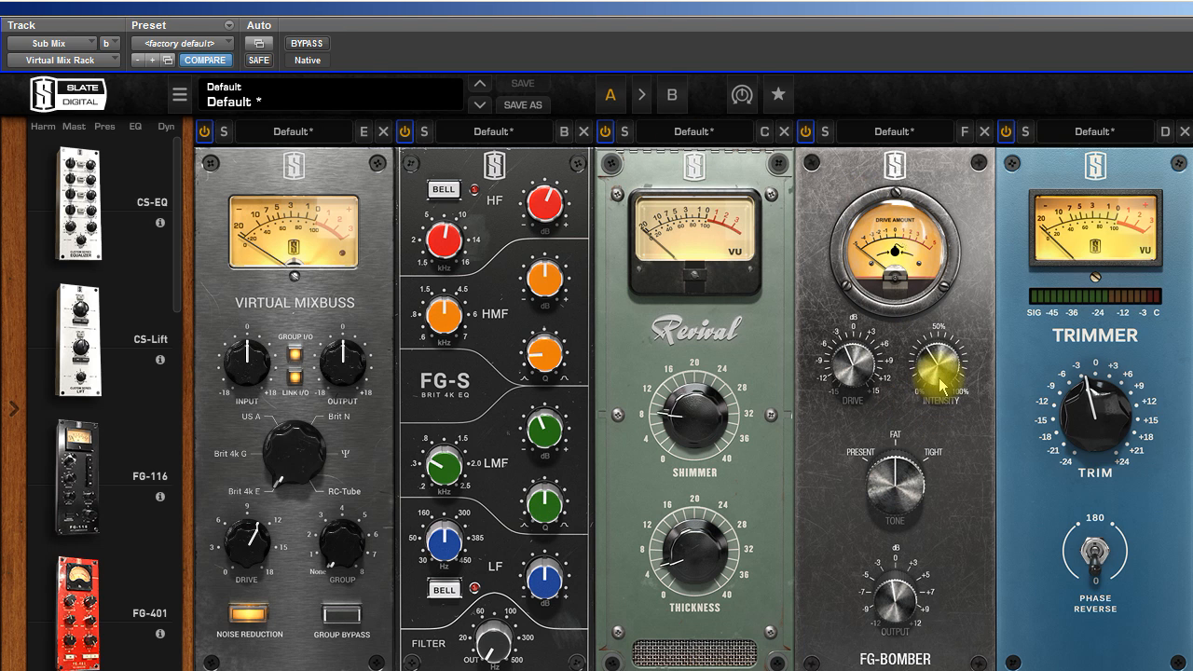
Raise FG-Bomber's Intensity to 67.8% and audition the Present and Fat tones at that setting.
left_click_drag(939, 374, 935, 314)
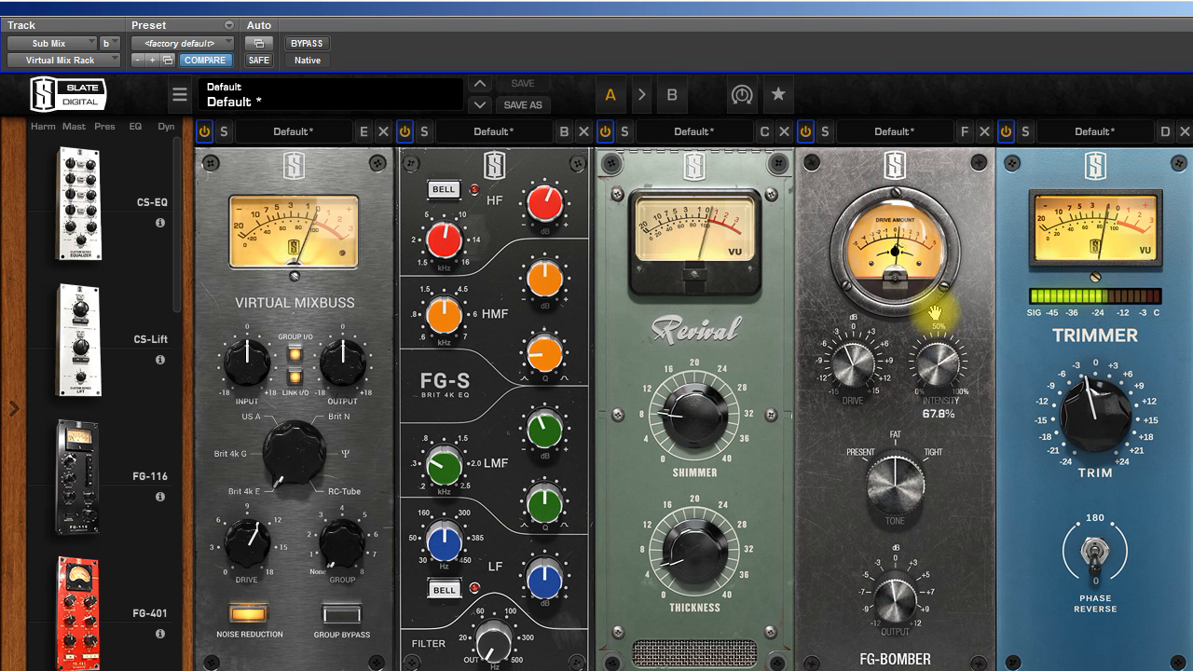
left_click(895, 483)
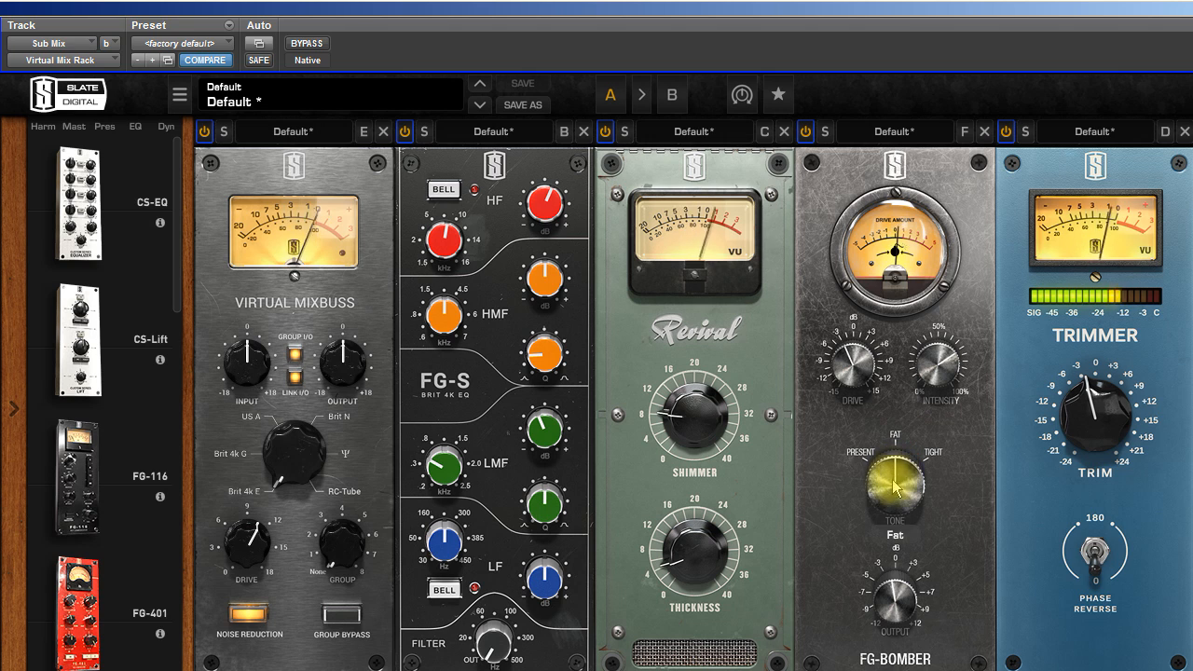
left_click_drag(895, 481, 883, 514)
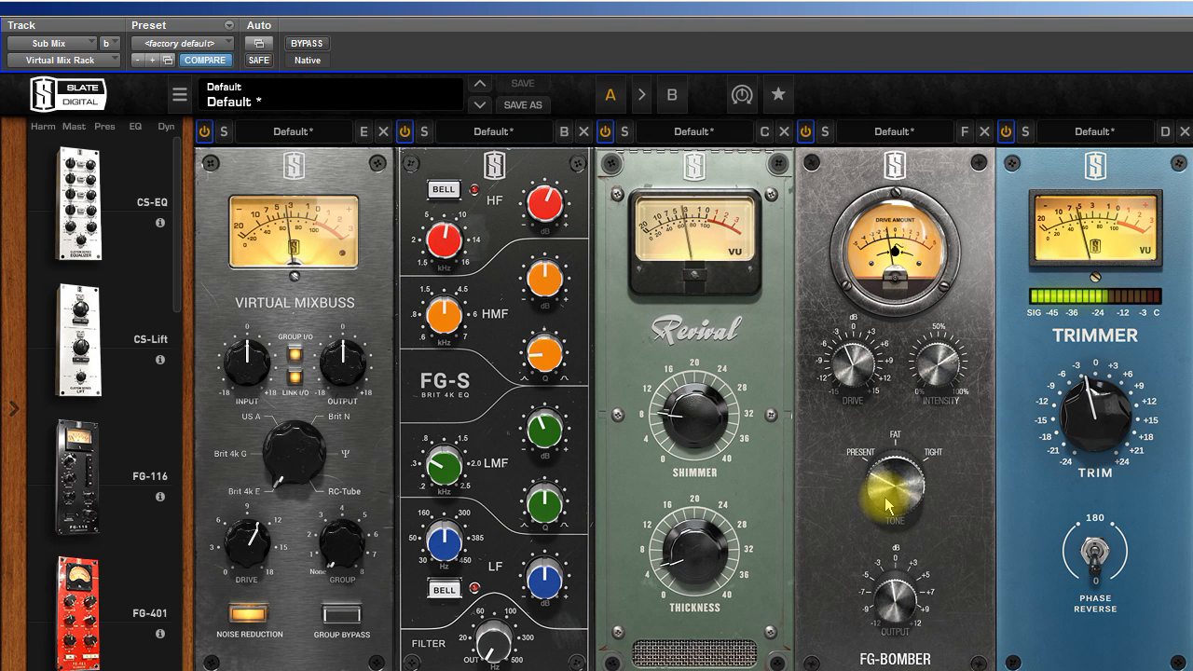
left_click_drag(886, 504, 882, 435)
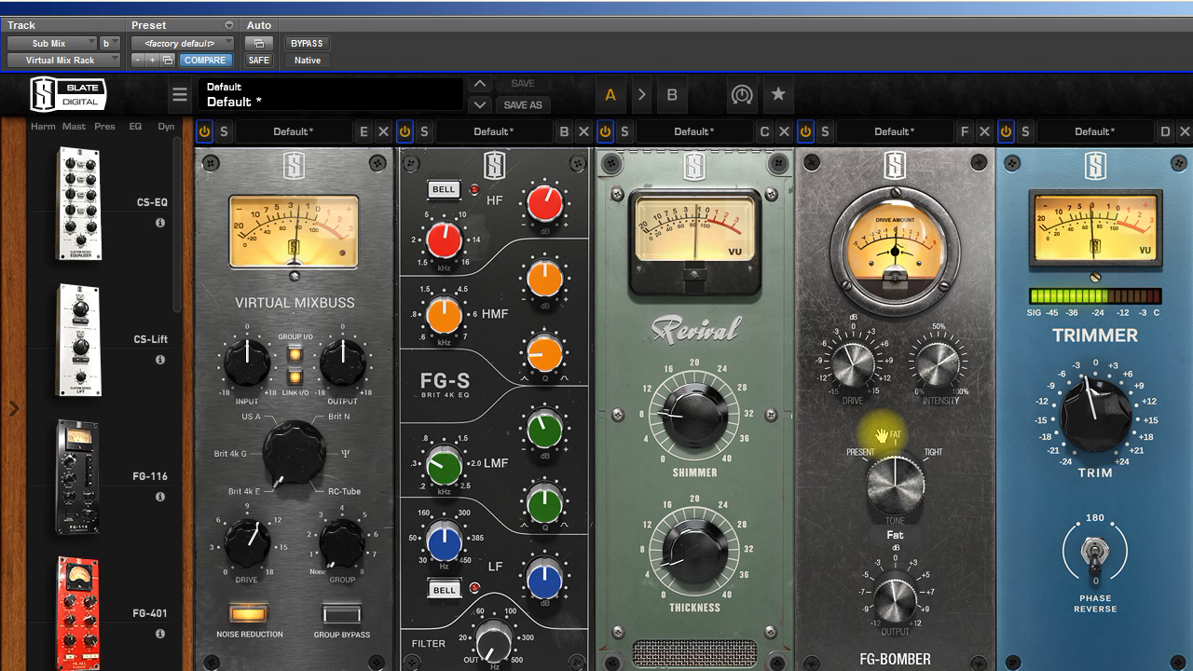
left_click_drag(881, 435, 918, 510)
Set FG-Bomber's Intensity to 29.3% and switch the module off and back on to compare the sound.
mouse_move(925, 414)
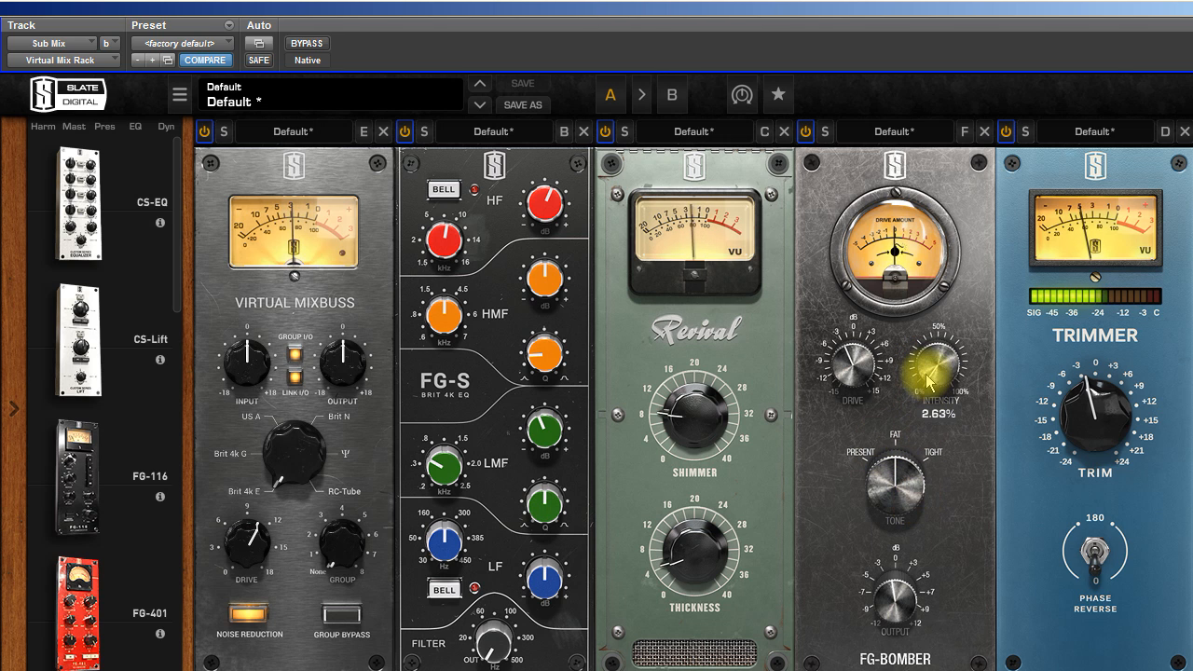
scroll(928, 381, "up", 1)
left_click_drag(928, 380, 924, 315)
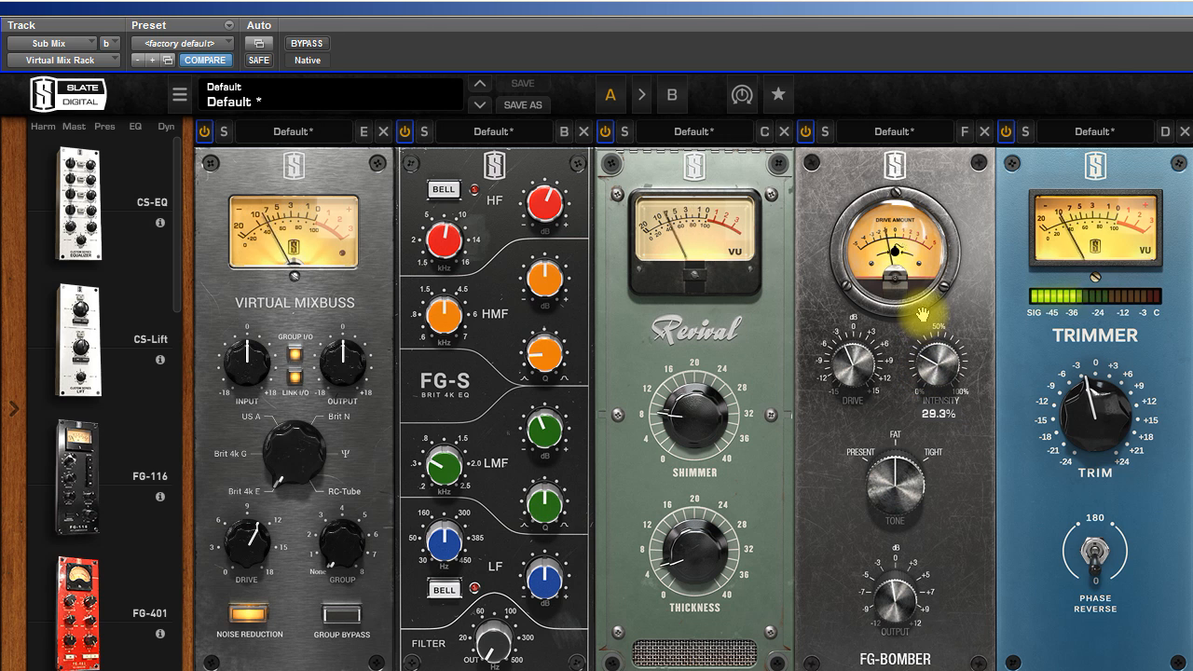
left_click(806, 132)
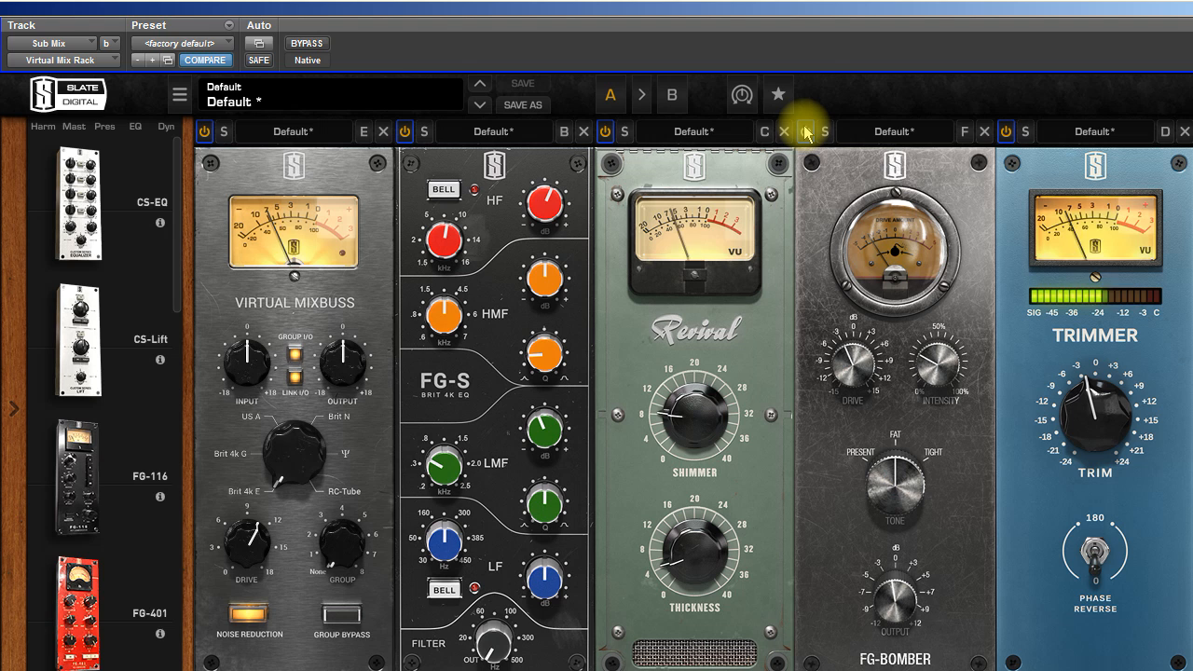
left_click(807, 133)
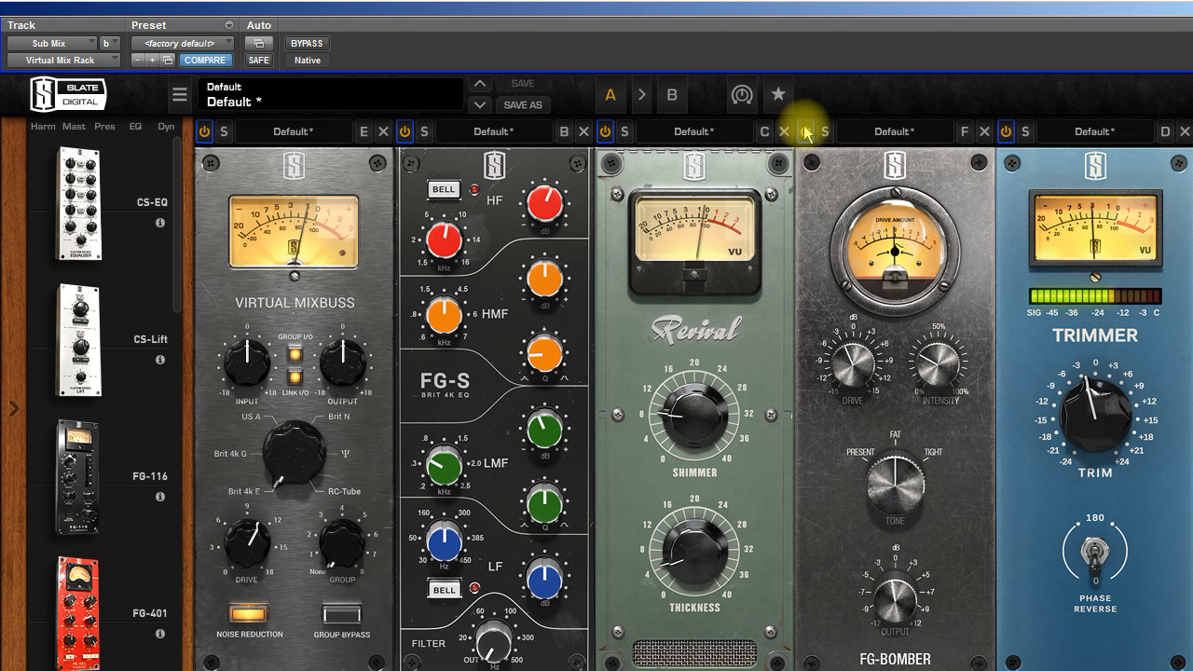
Activate the existing Drums group in the mixer and test soloing it from the Kick+ track, leaving the solo off.
left_click(932, 366)
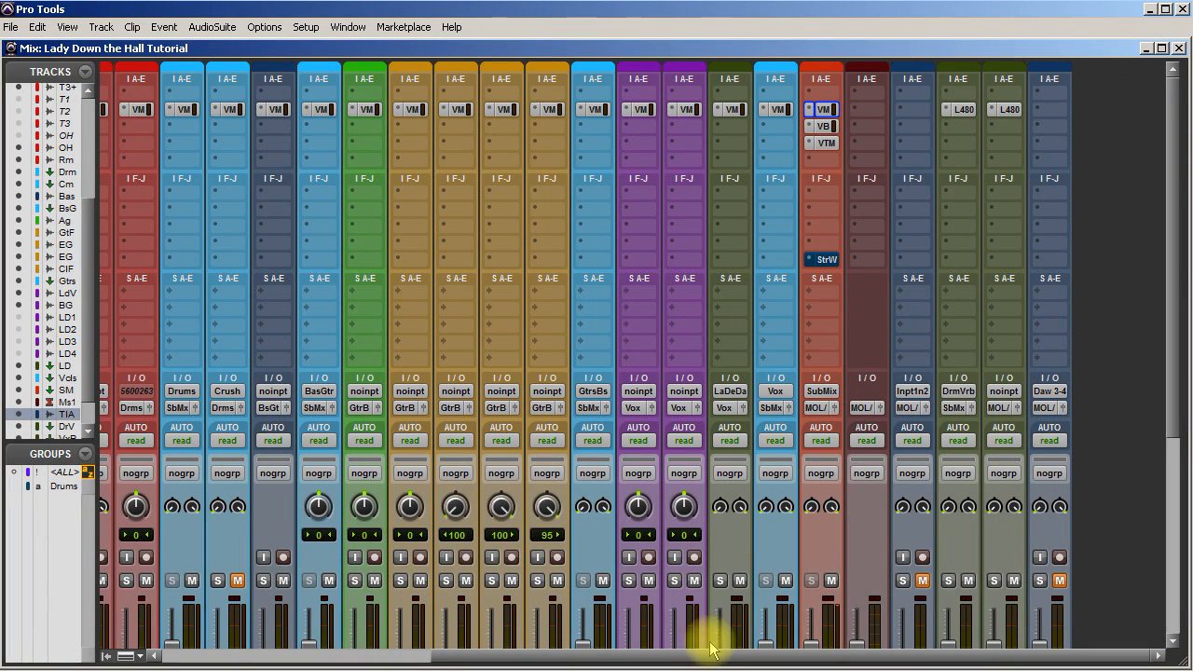
scroll(879, 643, "left", 5)
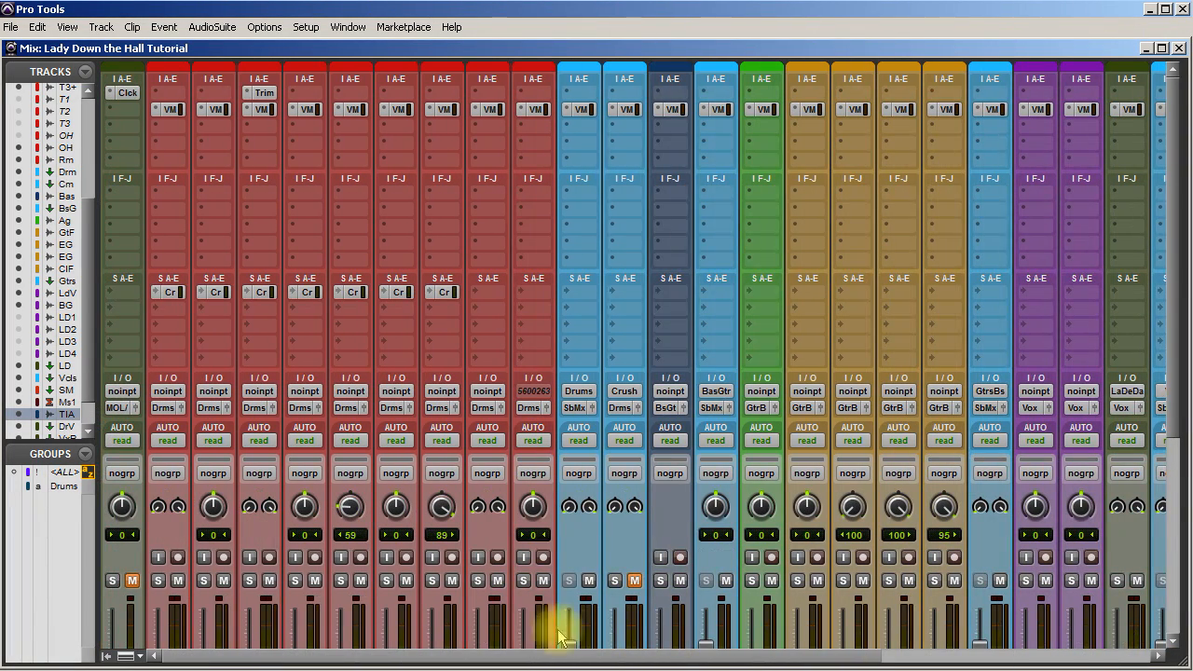
scroll(513, 487, "down", 3)
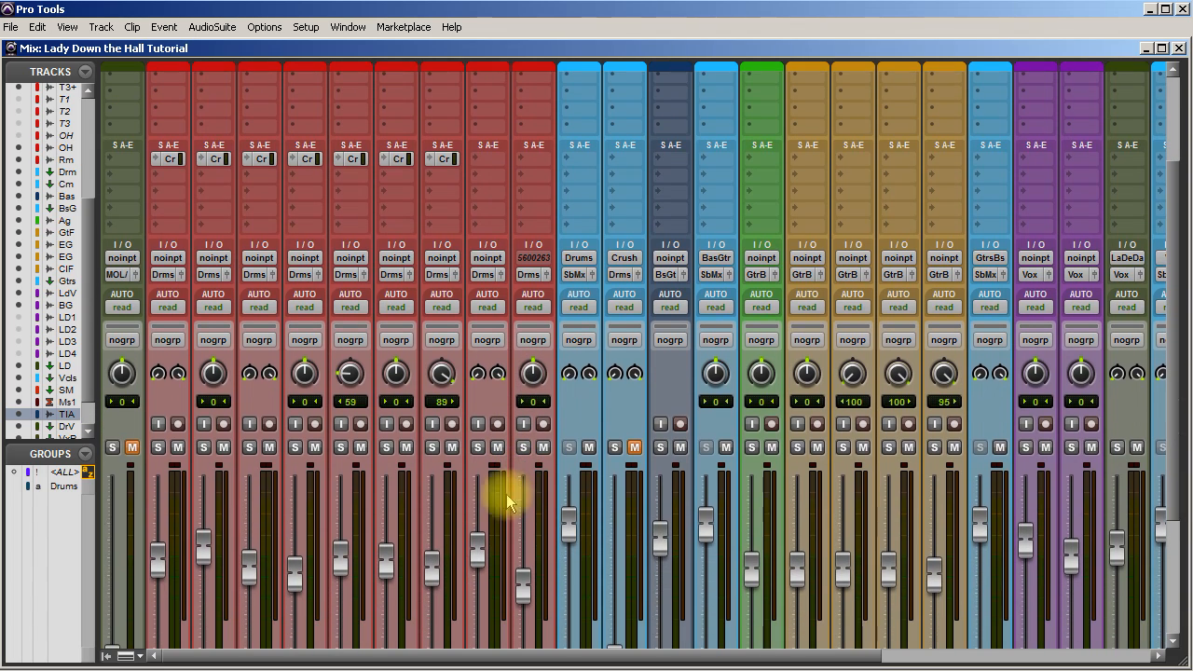
left_click(65, 487)
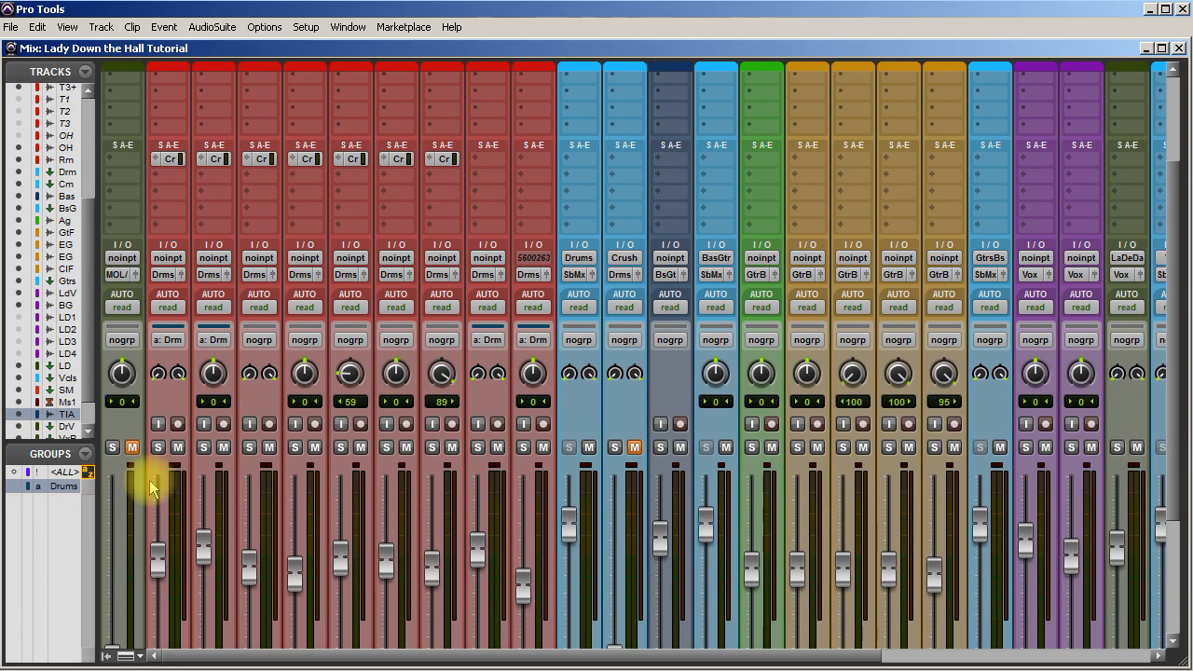
left_click(158, 447)
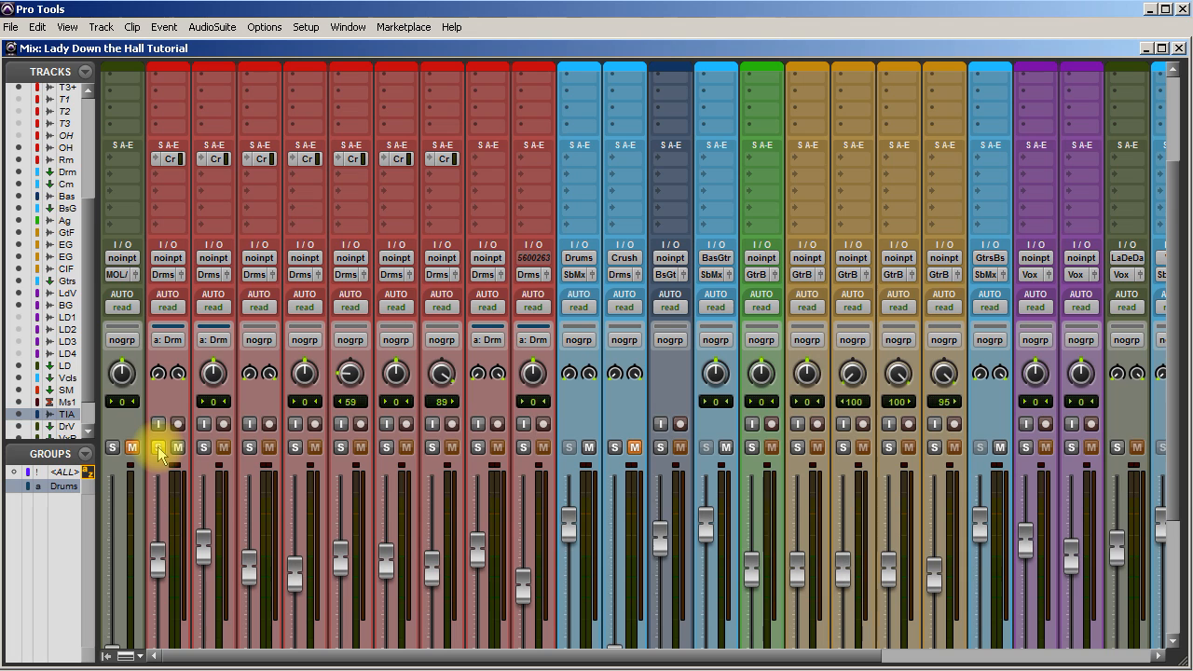
left_click(159, 447)
Select the tracks from Kick+ through Room and create a second drum group from them with type Mix/Edit and ID b.
scroll(160, 447, "down", 3)
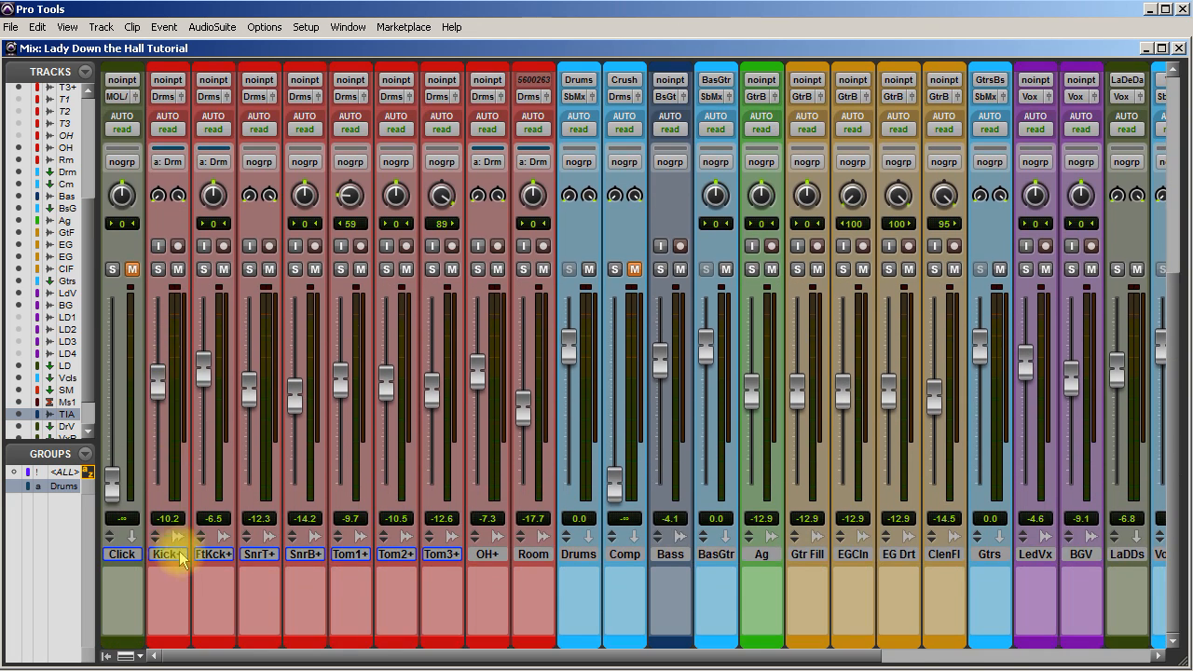
left_click(165, 554, "alt")
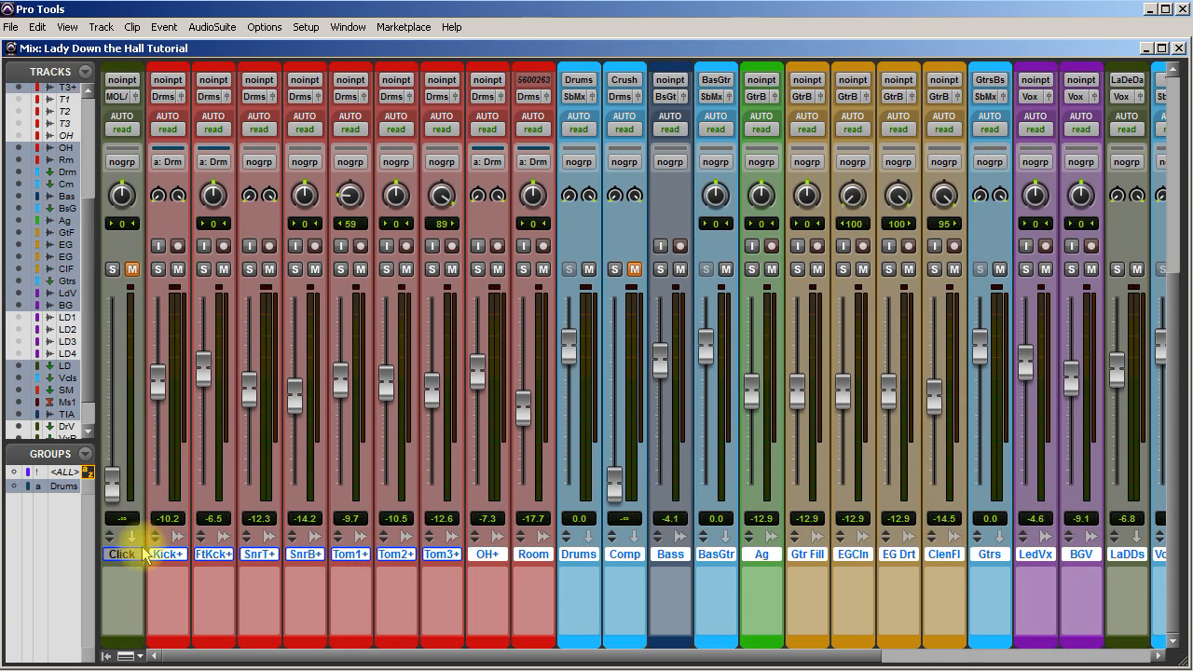
left_click(128, 556)
left_click(167, 557)
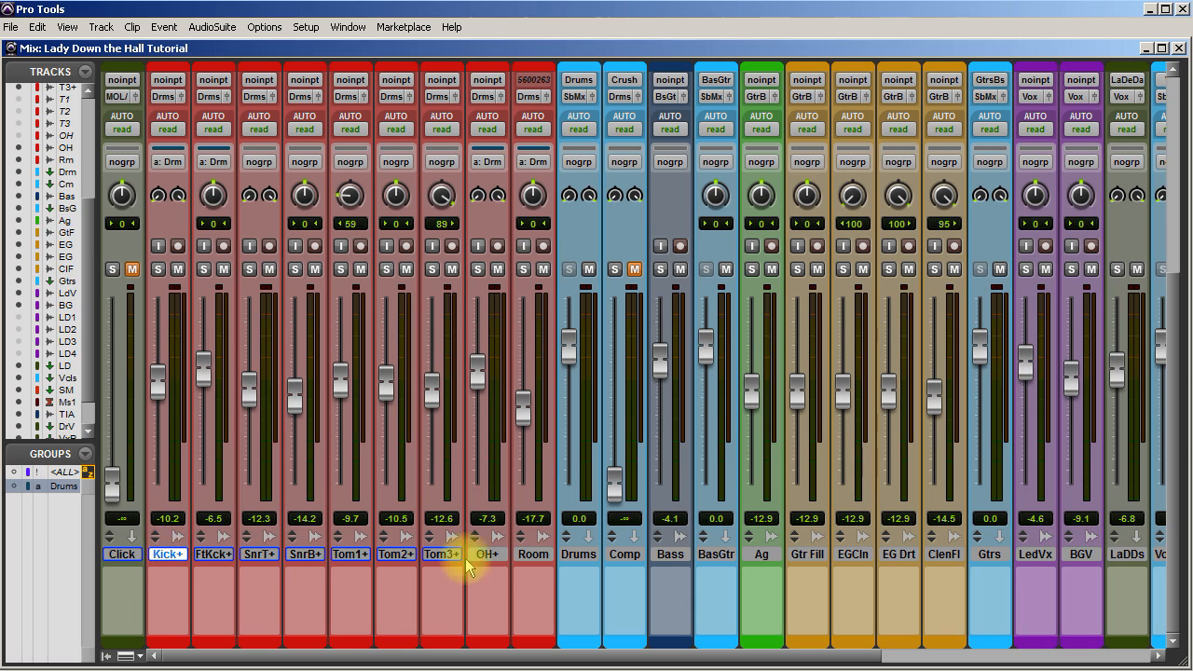
left_click(541, 560, "shift")
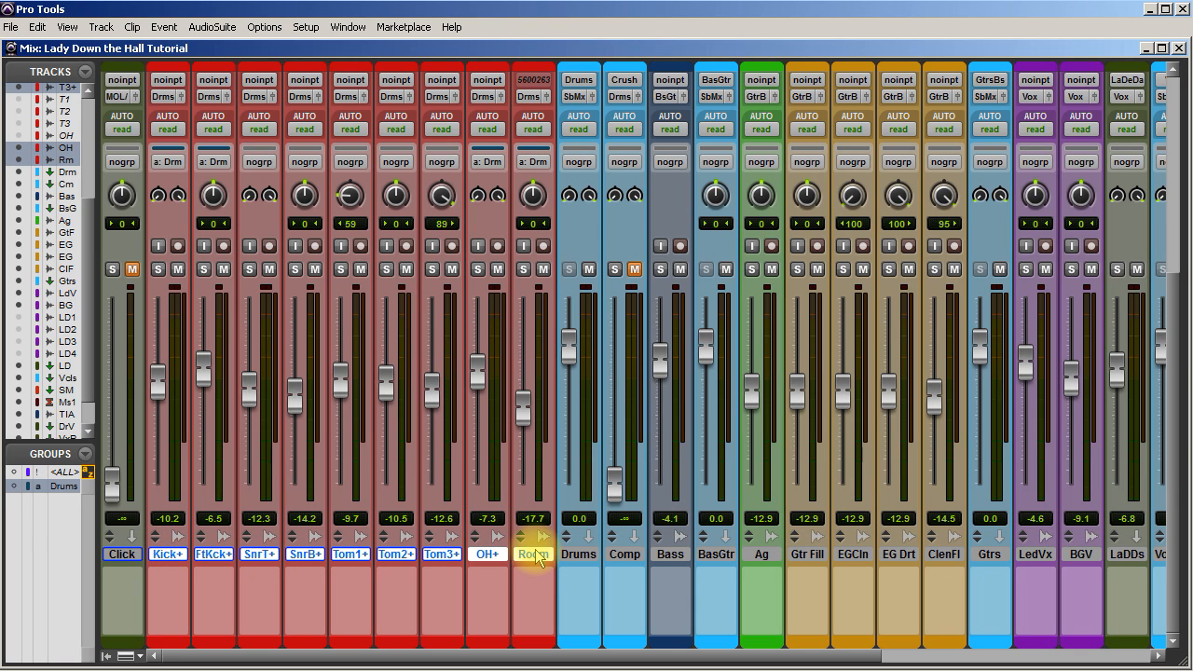
key("ctrl+g")
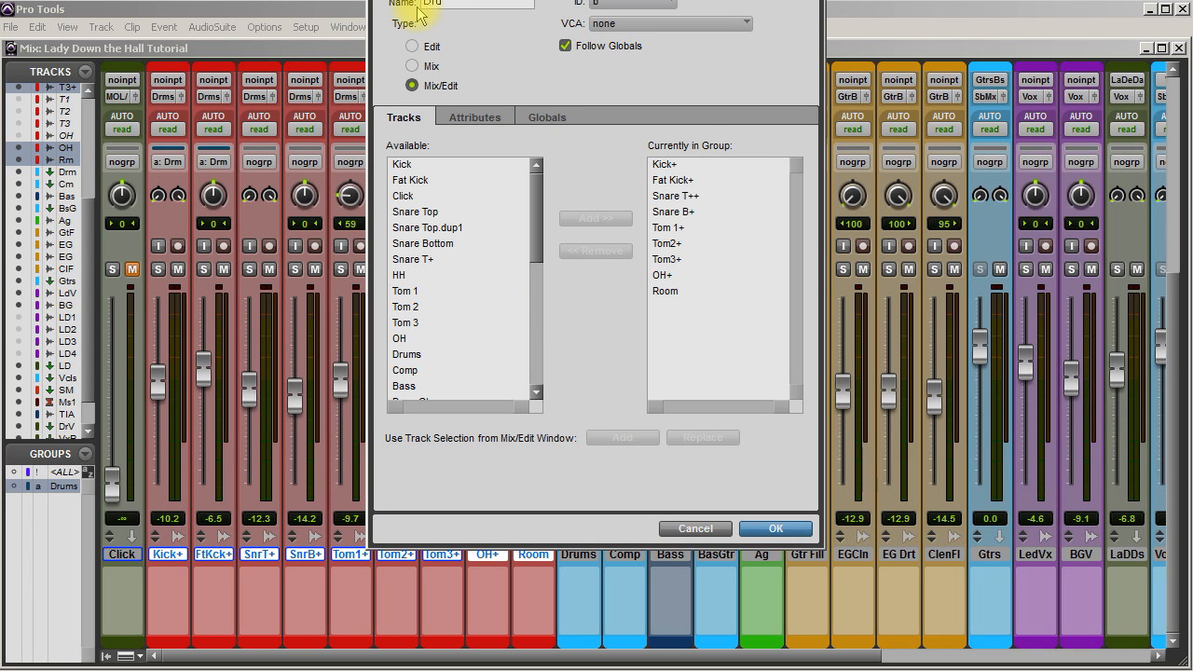
key("Return")
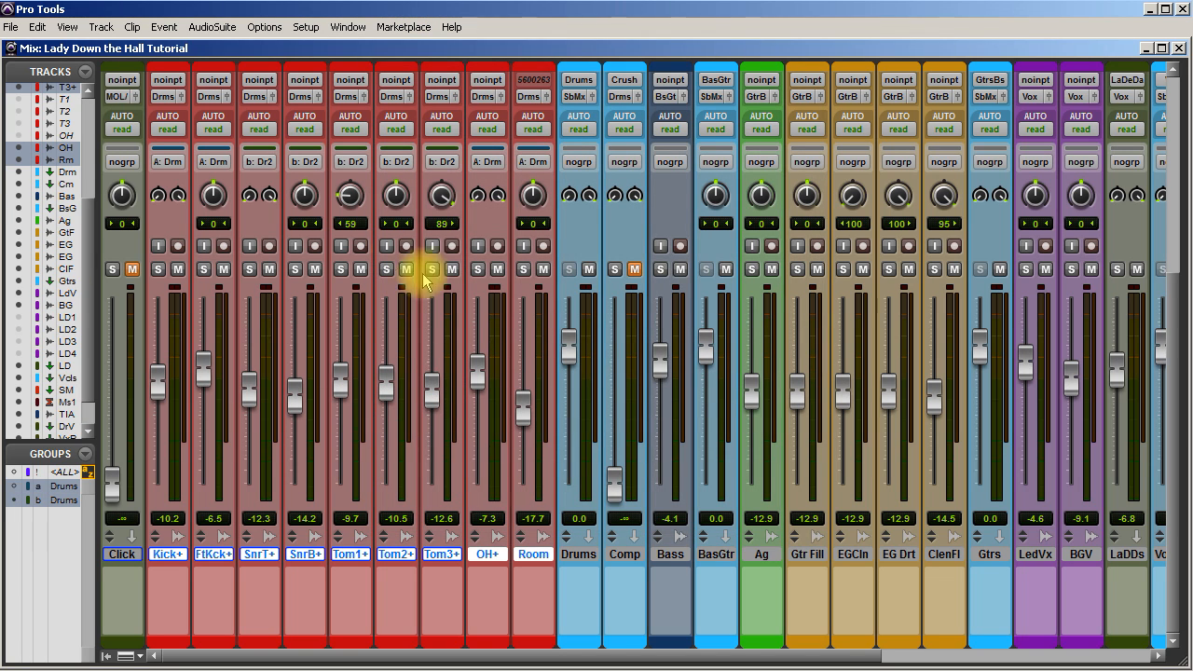
Solo the grouped drum tracks and start playback.
left_click(203, 270)
key("space")
scroll(618, 527, "up", 10)
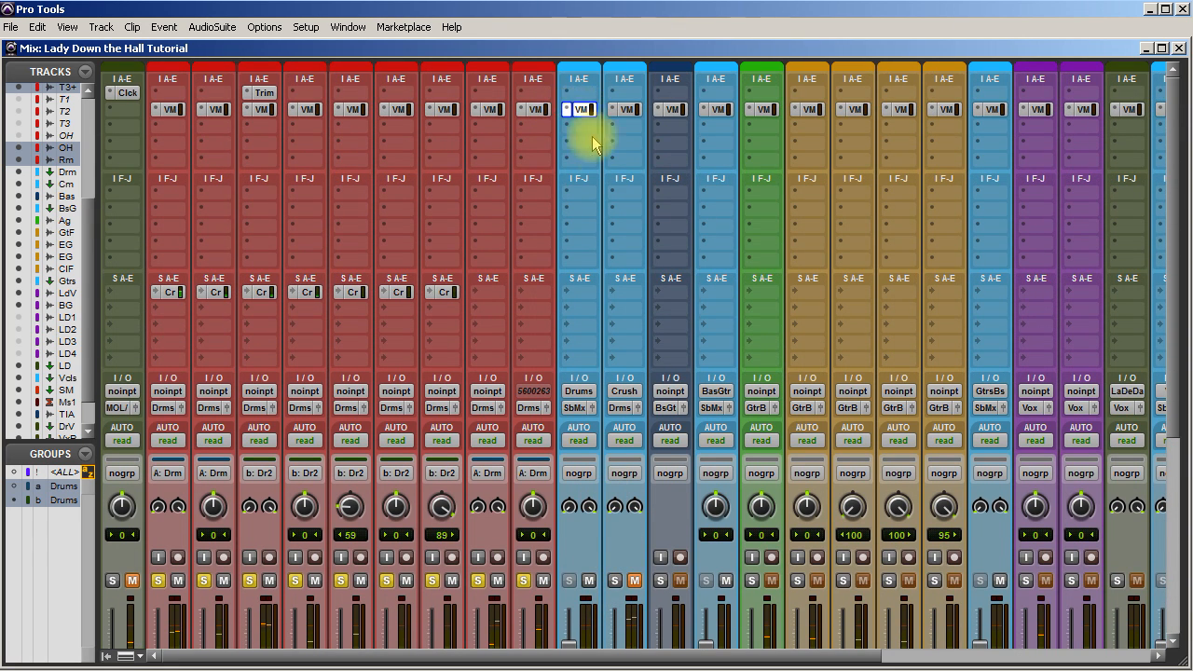
Load the FG-76 preamp into the first slot of the Drums bus's Virtual Mix Rack and set Virtual Drive to 24.0 dB.
left_click(578, 110)
left_click_drag(180, 264, 174, 418)
left_click_drag(93, 380, 330, 366)
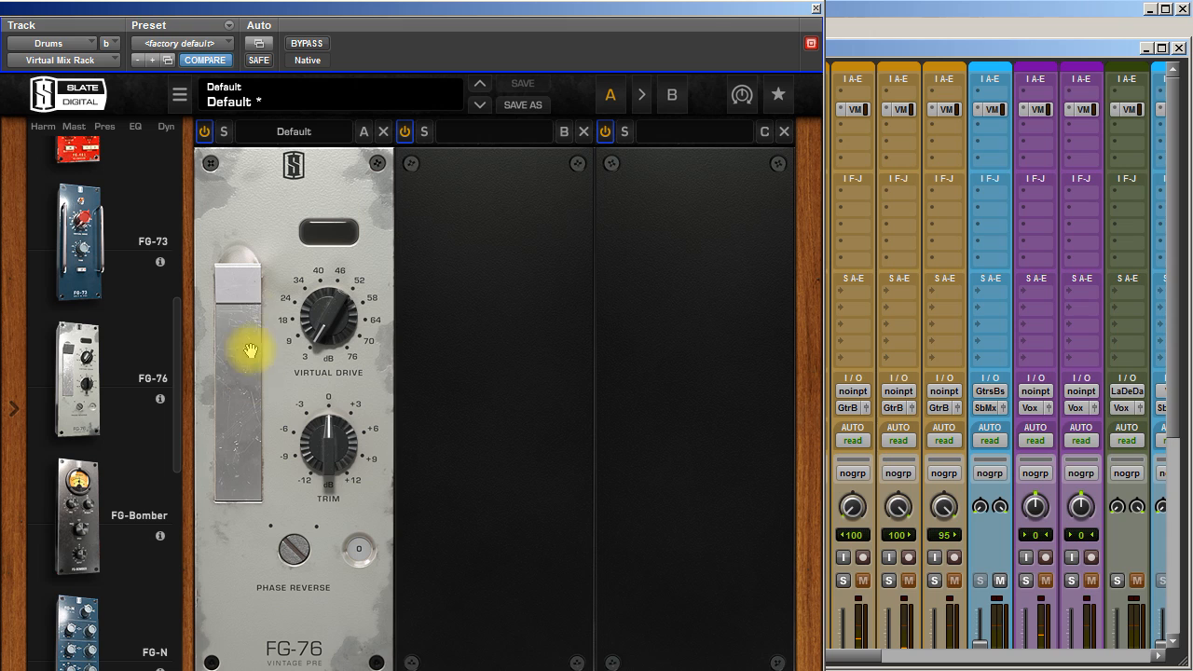
left_click_drag(325, 325, 307, 248)
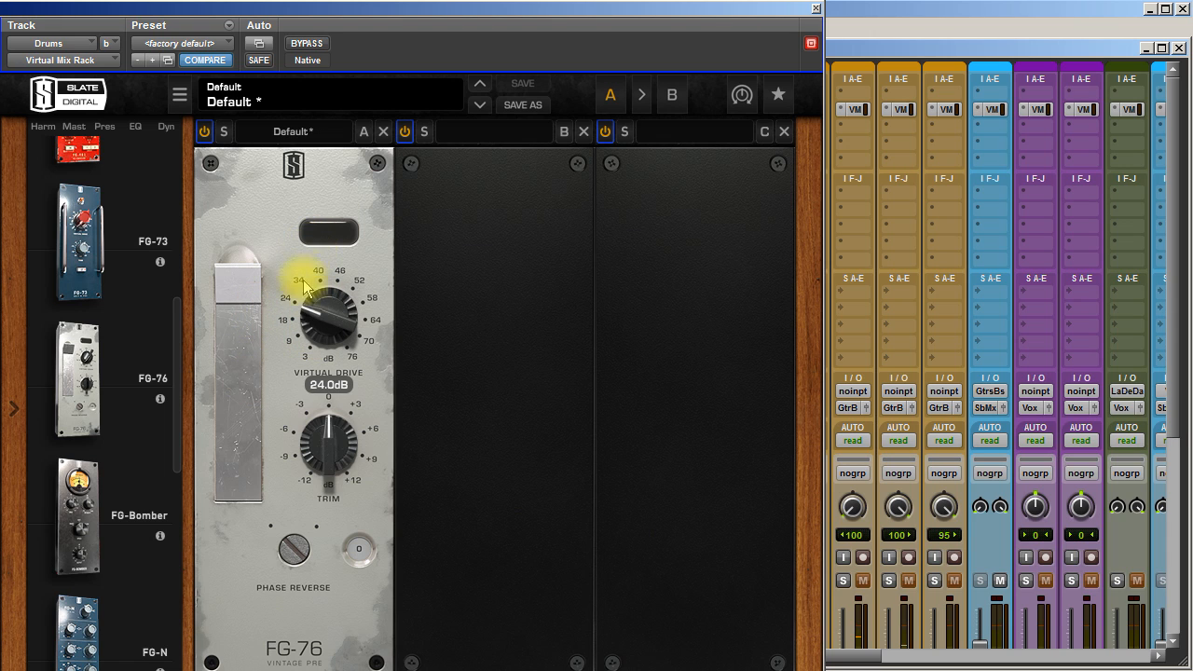
Add VCC MixBuss in the second slot with Noise Reduction on and Drive at 11.6 dB, and compare it off and on.
left_click_drag(178, 338, 172, 578)
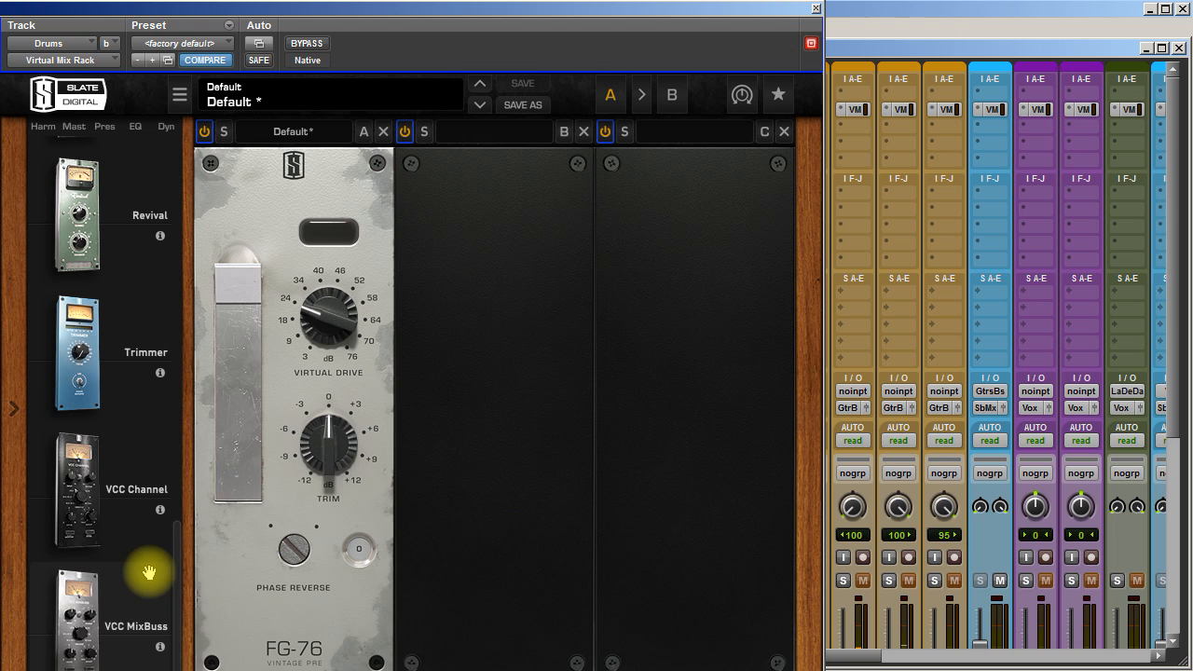
left_click_drag(82, 620, 434, 474)
left_click(448, 613)
left_click_drag(444, 559, 449, 484)
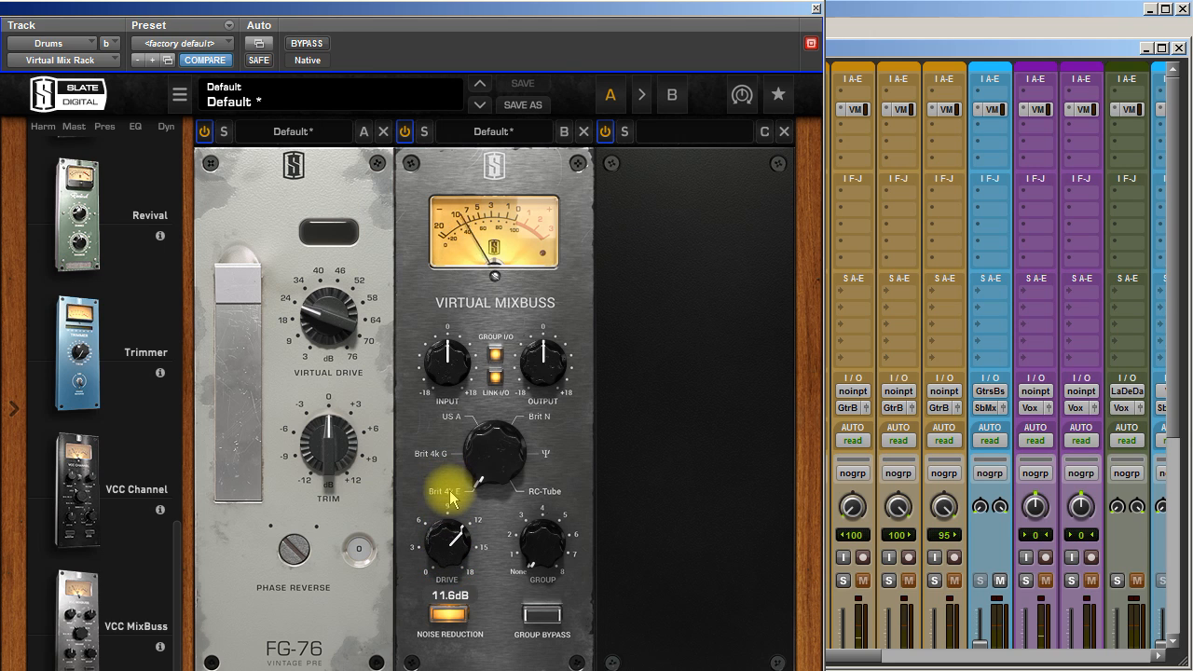
left_click(404, 132)
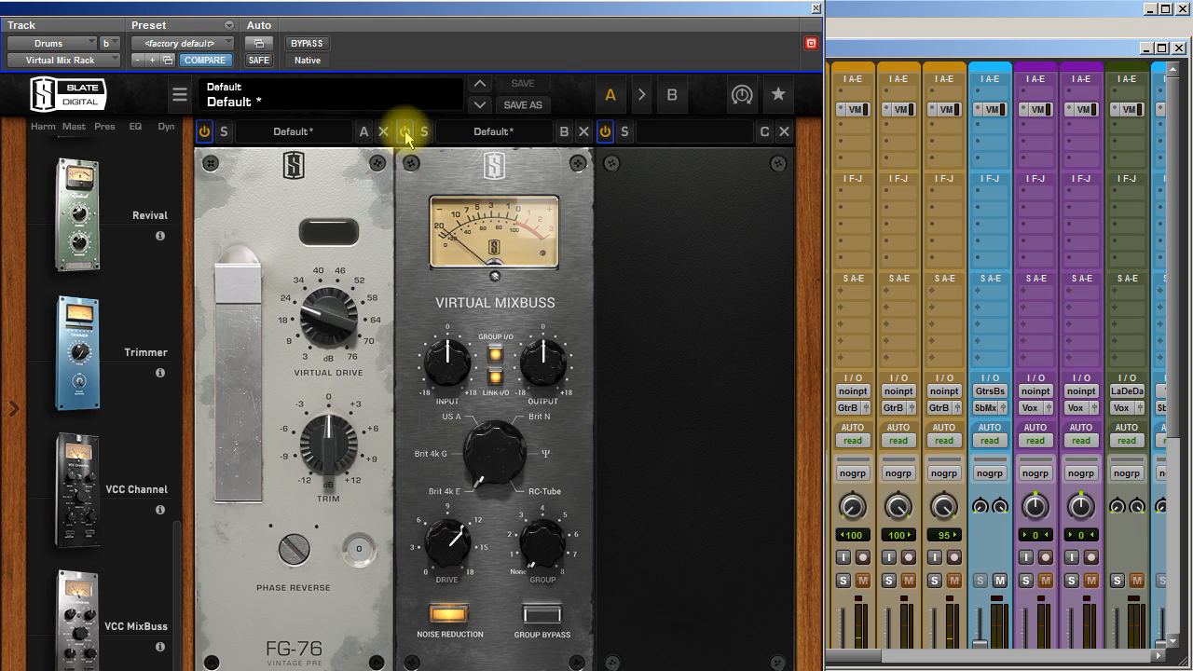
left_click(404, 131)
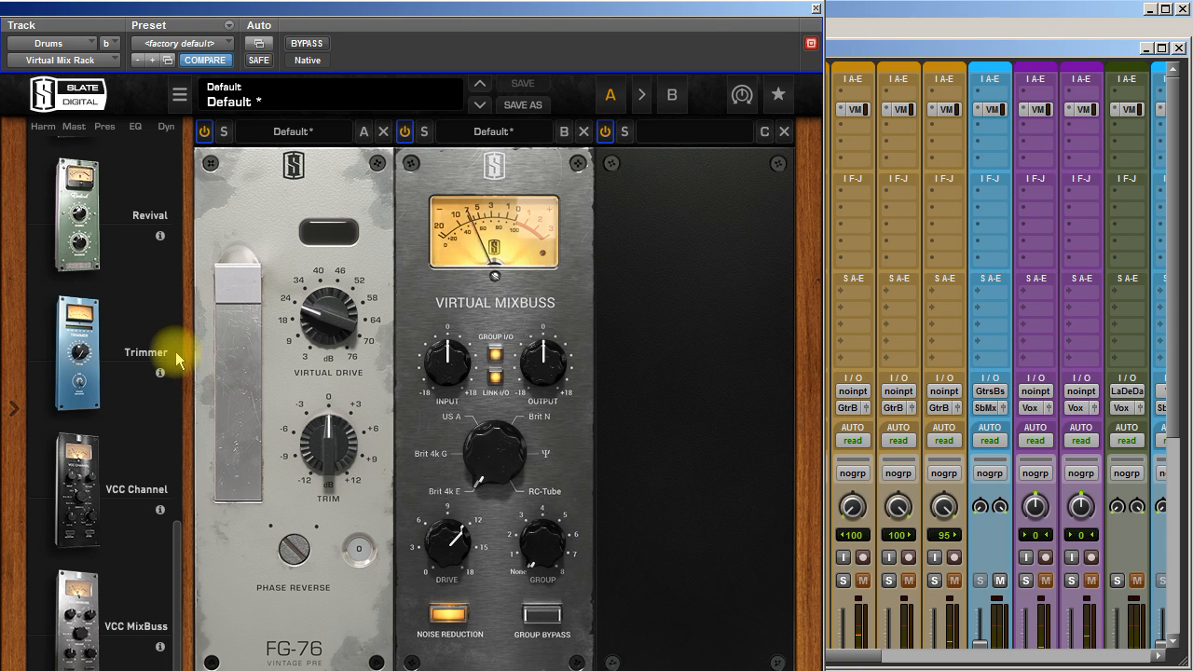
Load the FG-S equalizer into the third slot and set its filter to 26.4 Hz.
left_click(177, 542)
left_click_drag(177, 541, 174, 417)
left_click_drag(88, 514, 665, 465)
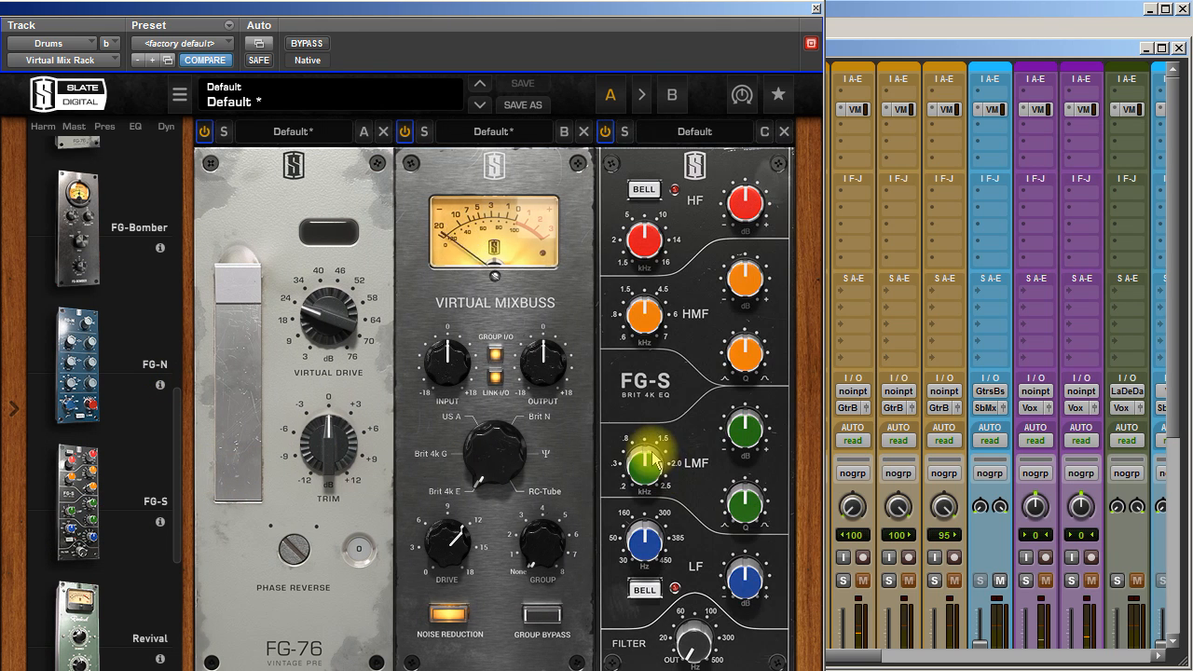
mouse_move(698, 637)
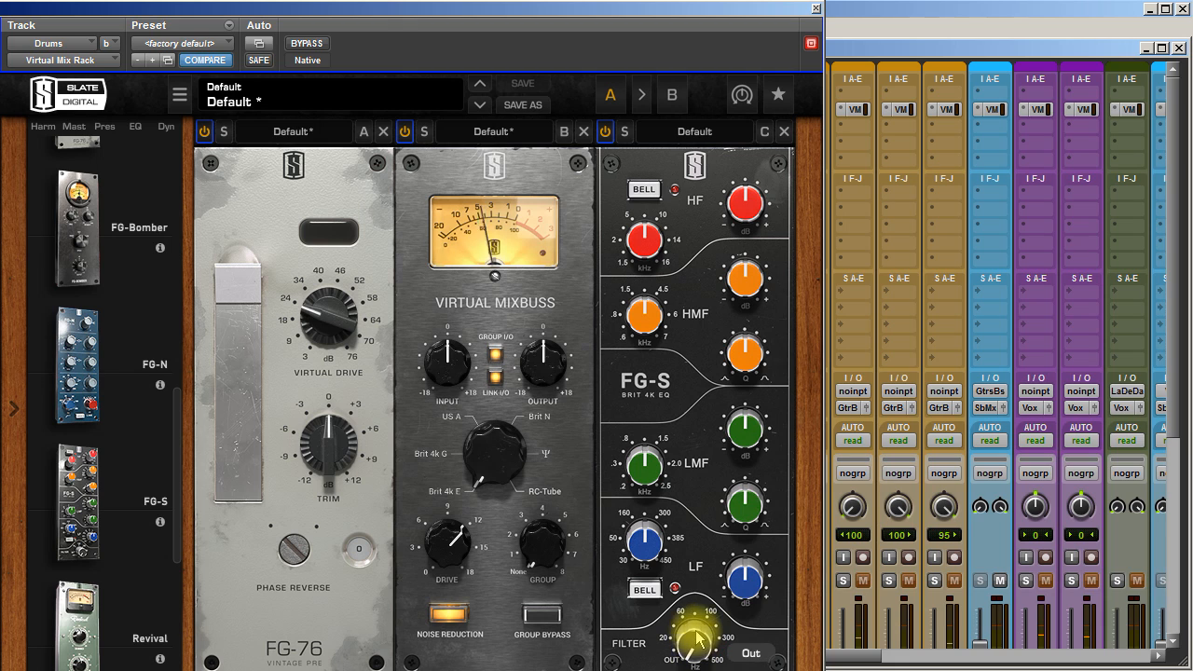
left_click_drag(698, 638, 681, 610)
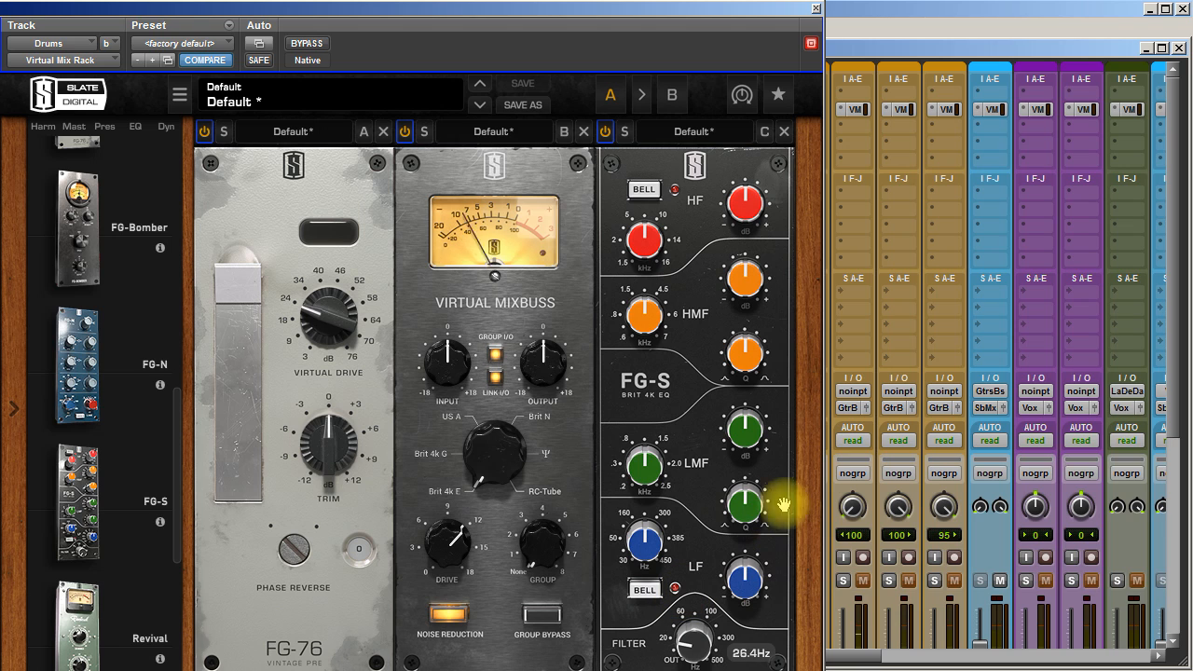
Boost the FG-S LMF band to find the problem area, set its frequency to 473 Hz, and cut the band slightly.
mouse_move(751, 511)
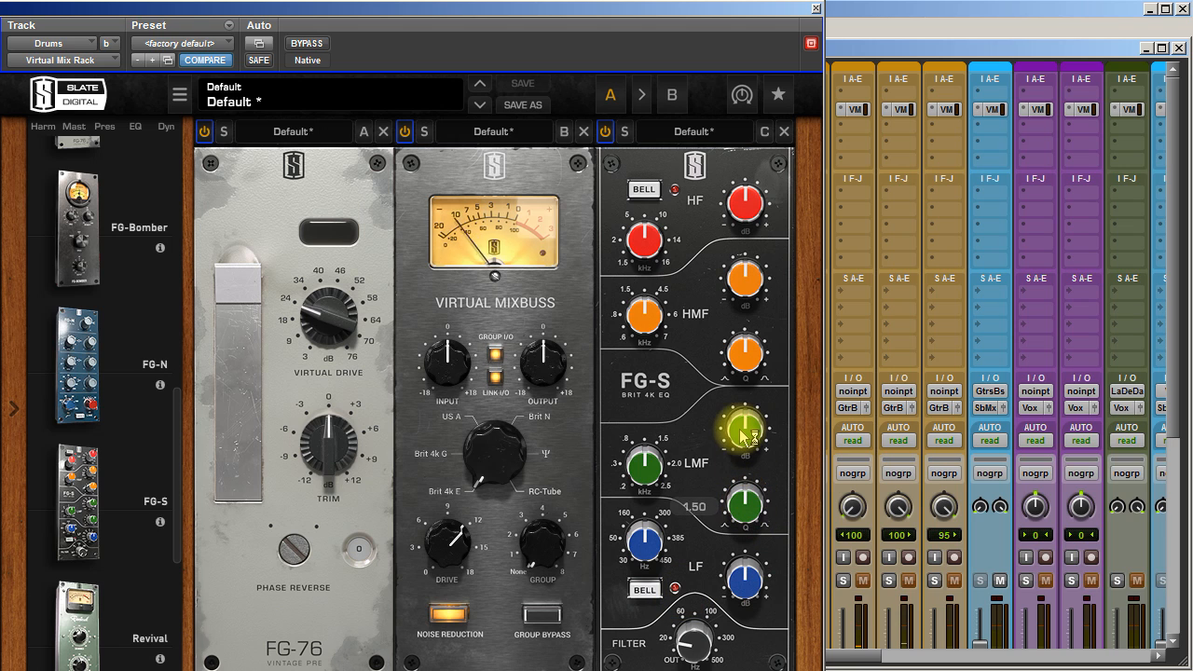
mouse_move(751, 438)
left_click_drag(752, 438, 749, 400)
mouse_move(645, 466)
left_click_drag(645, 466, 641, 485)
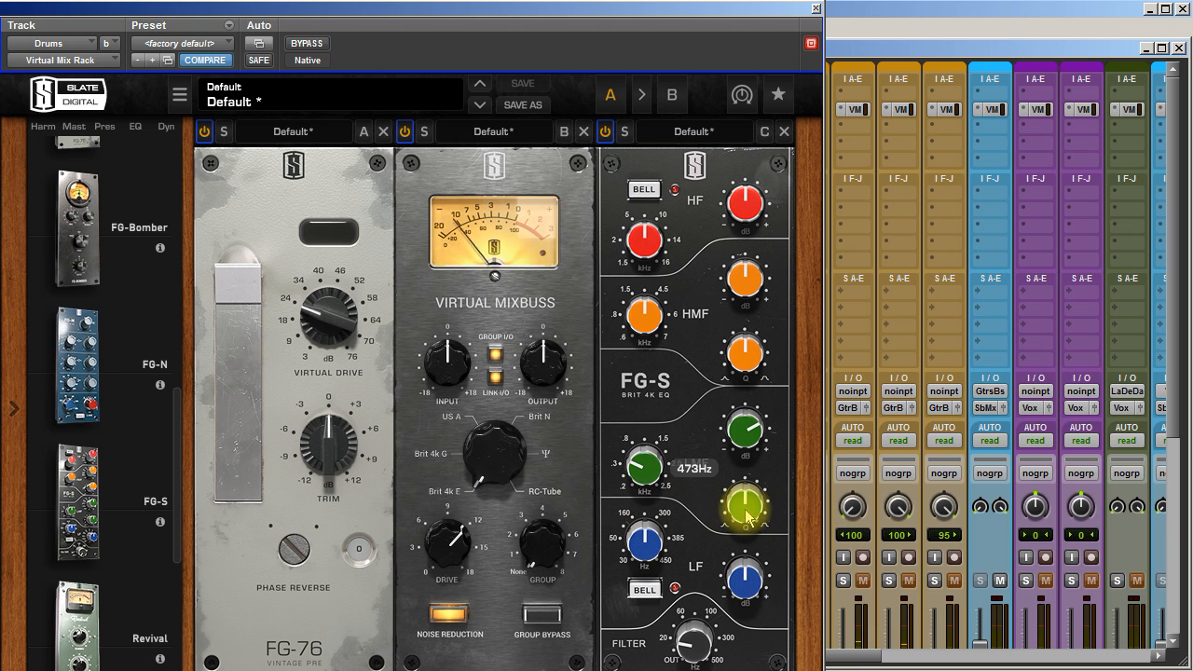
left_click_drag(742, 429, 733, 487)
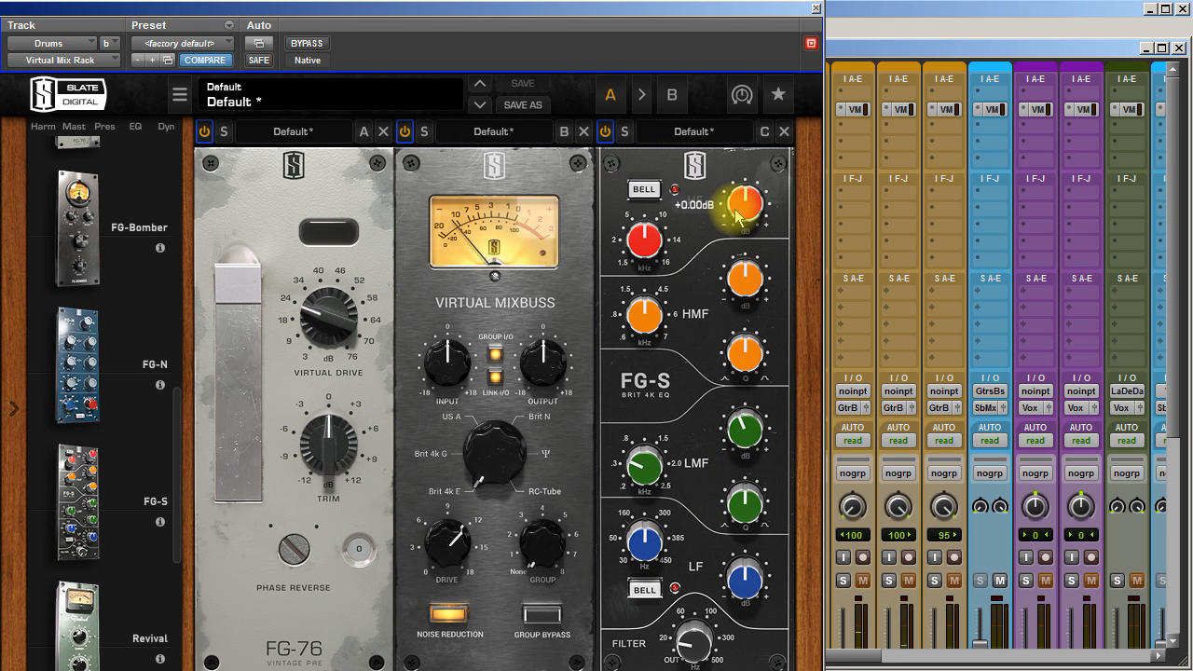
Boost the FG-S HF band slightly at a lower frequency, and tune a small HMF boost around 1.5 kHz by auditioning larger gains.
left_click_drag(735, 215, 741, 200)
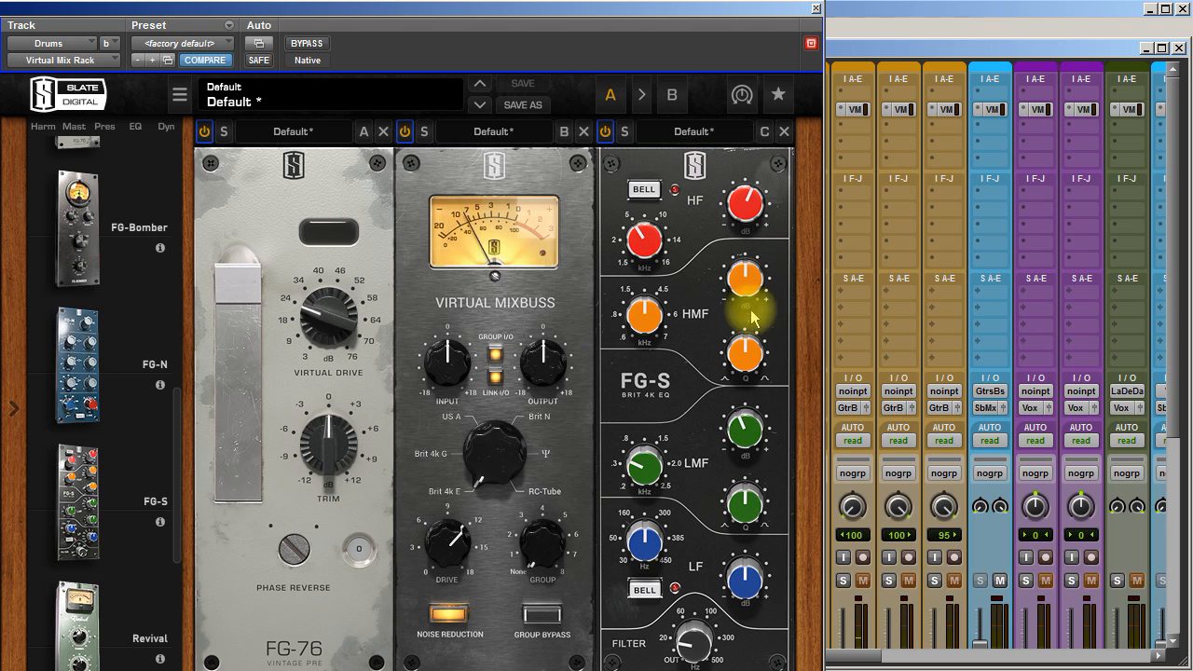
mouse_move(743, 287)
left_mouse_down()
mouse_move(748, 277)
mouse_move(746, 289)
left_mouse_up()
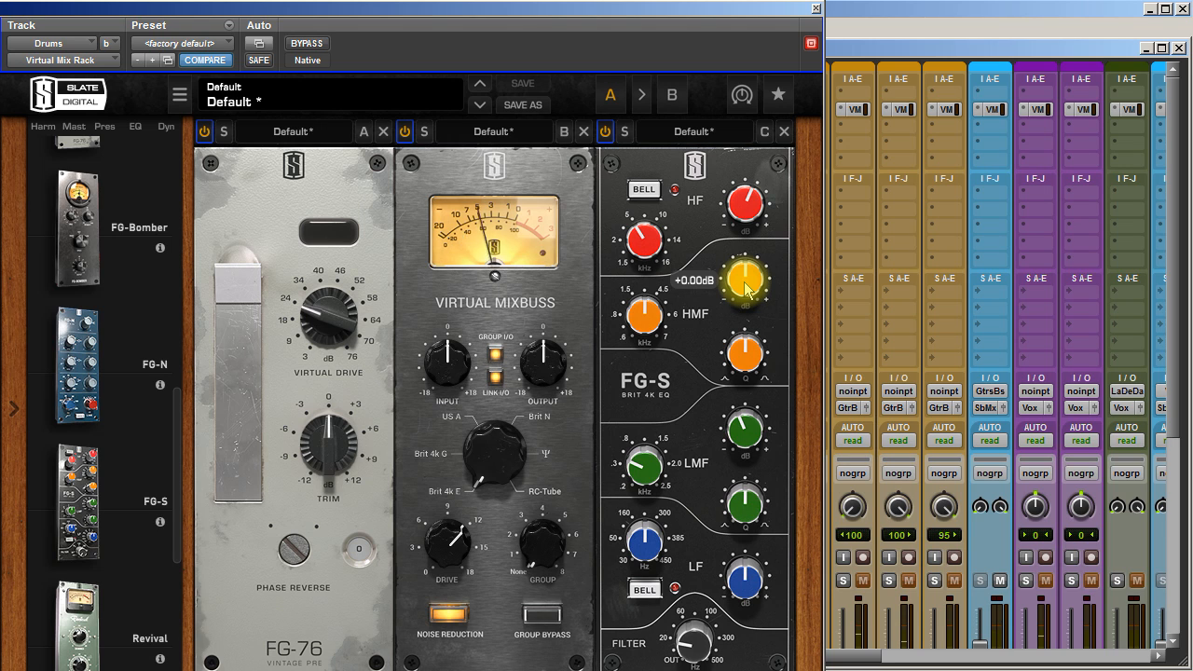
left_click_drag(745, 287, 732, 261)
left_click_drag(643, 315, 649, 337)
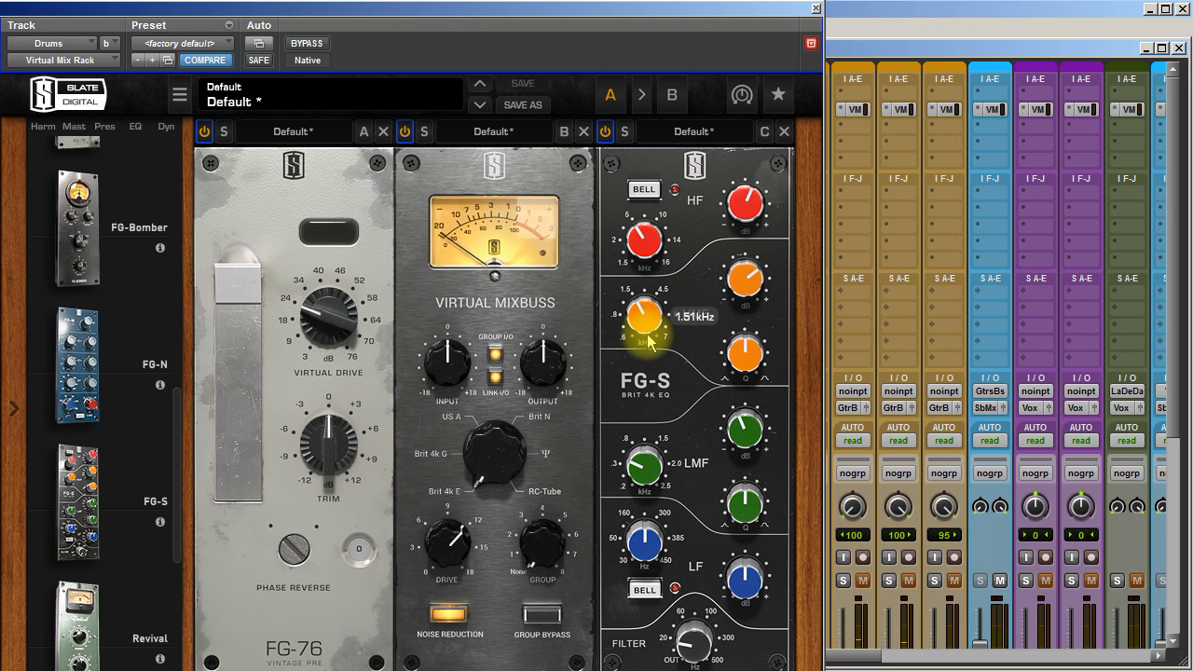
left_click_drag(741, 280, 741, 303)
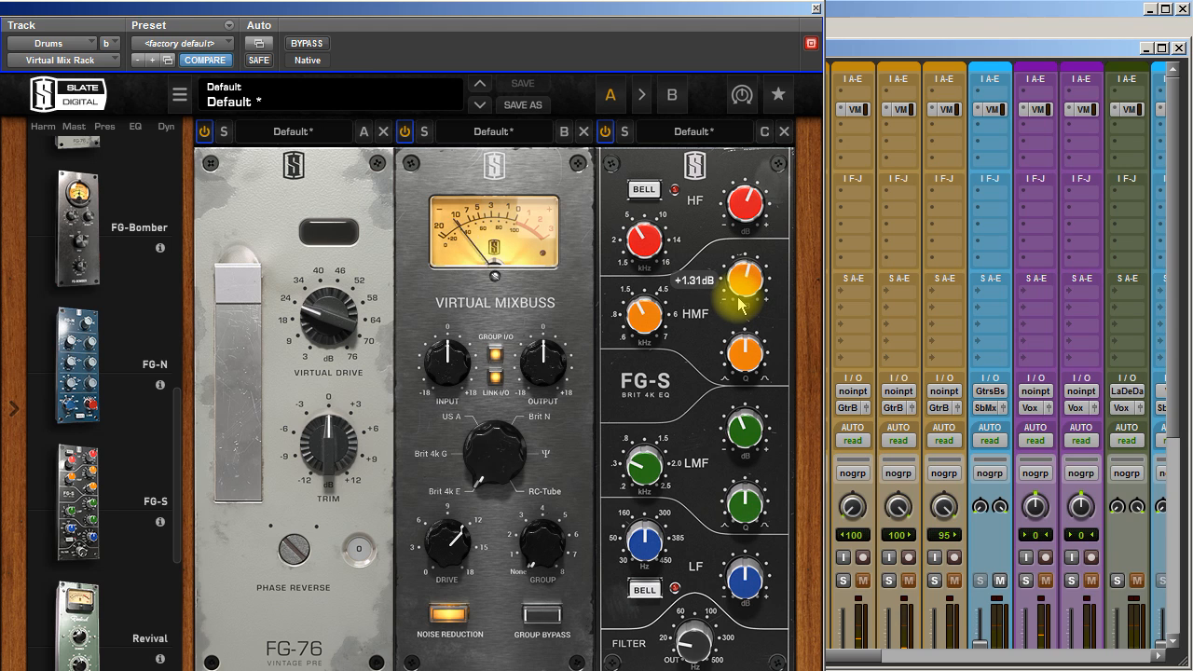
left_click_drag(741, 300, 741, 265)
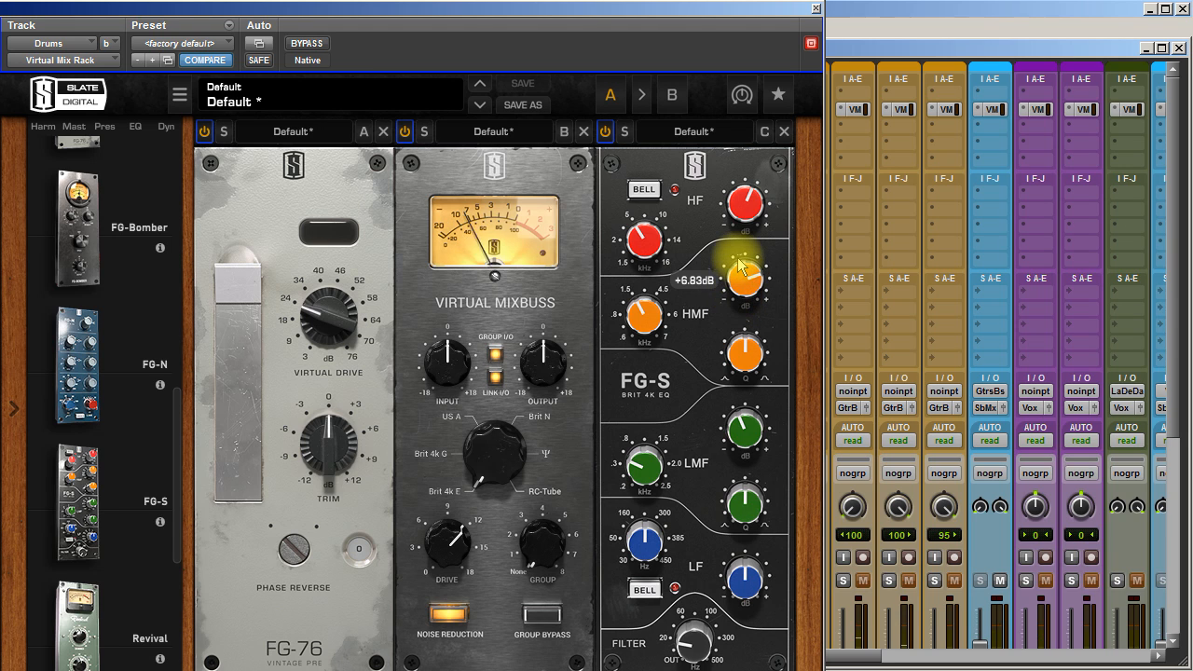
mouse_move(639, 307)
left_mouse_down()
mouse_move(634, 349)
mouse_move(648, 302)
mouse_move(642, 324)
left_mouse_up()
mouse_move(744, 282)
left_mouse_down()
mouse_move(741, 317)
mouse_move(740, 274)
left_mouse_up()
Bypass and re-engage the Drums bus's Virtual Mix Rack to compare the drum sound.
left_click(306, 43)
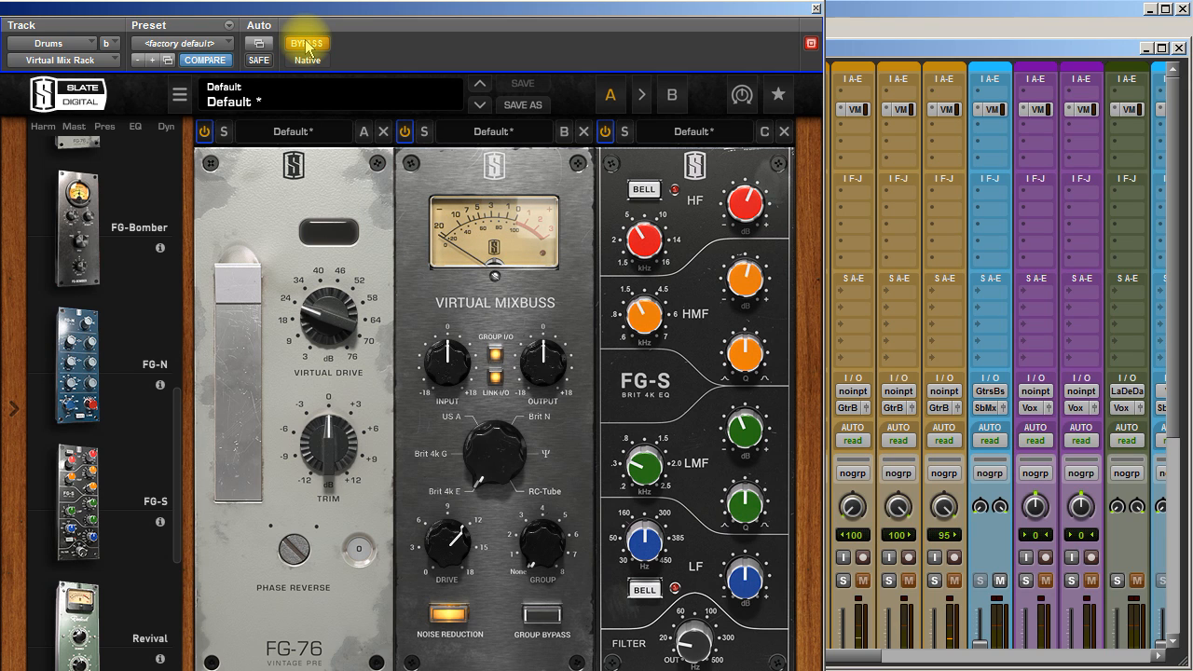
left_click(306, 44)
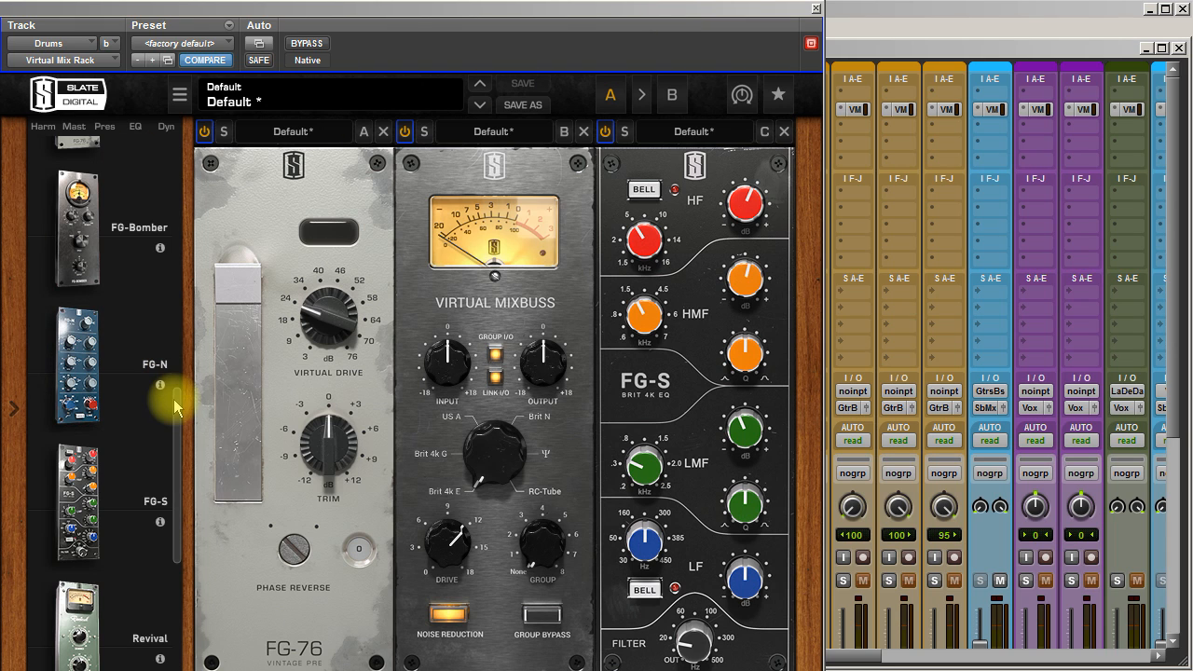
Try the FG-401 compressor in a fourth slot of the Drums rack and remove it.
scroll(170, 429, "up", 2)
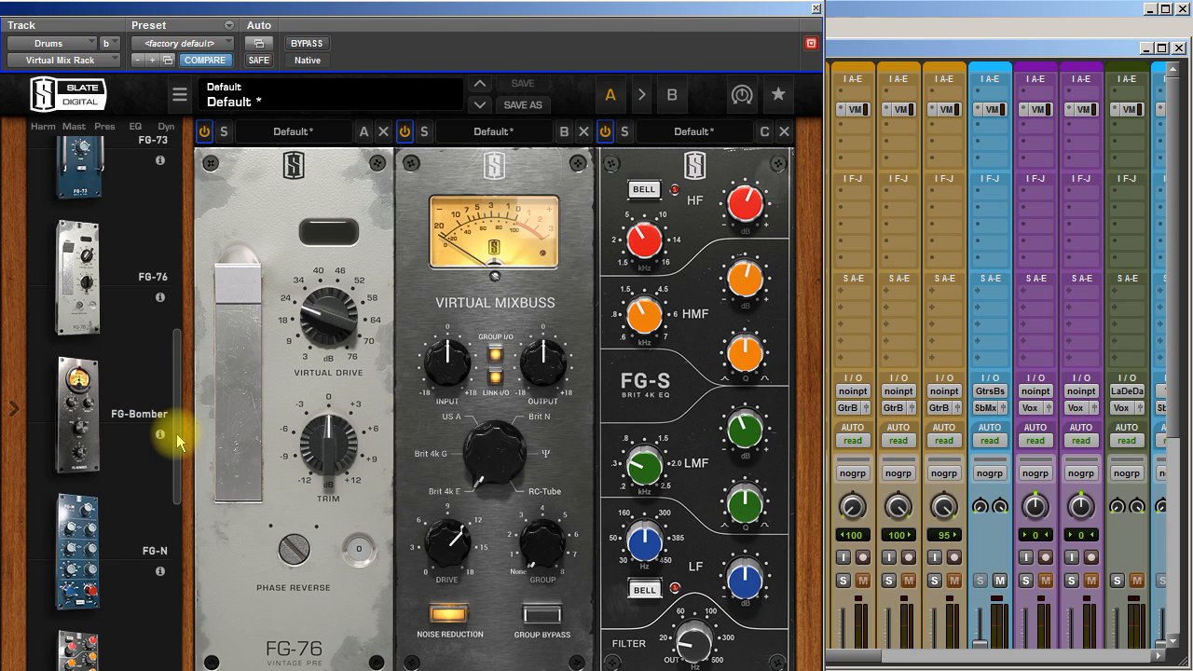
left_click_drag(183, 434, 183, 312)
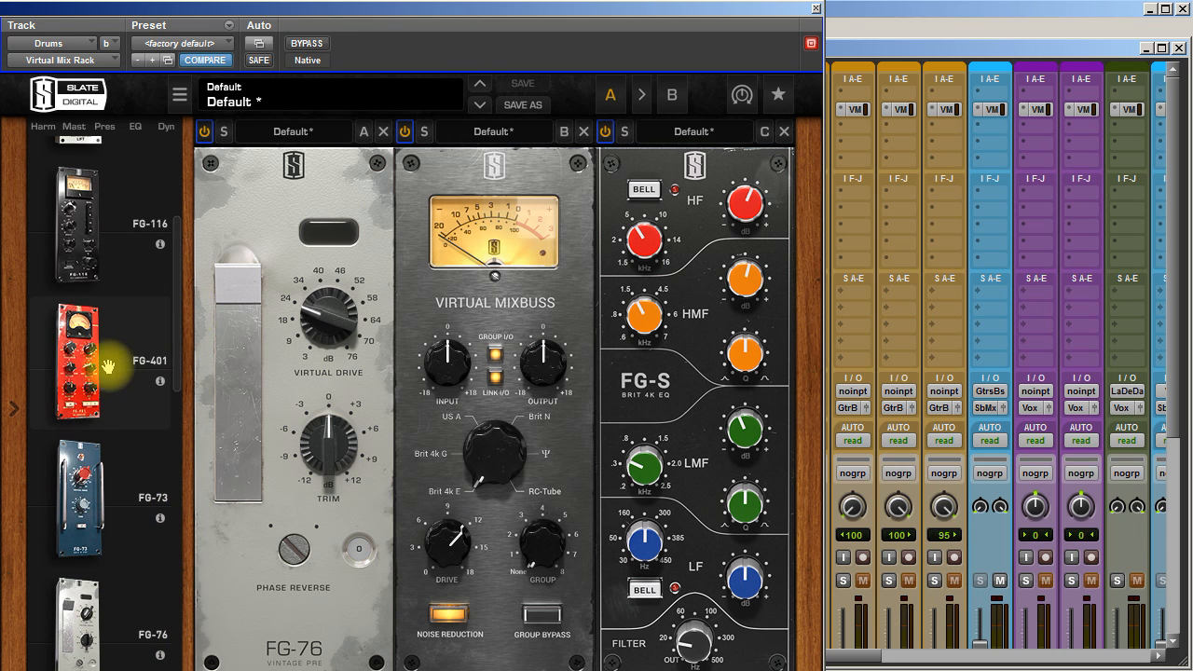
left_click_drag(82, 380, 871, 399)
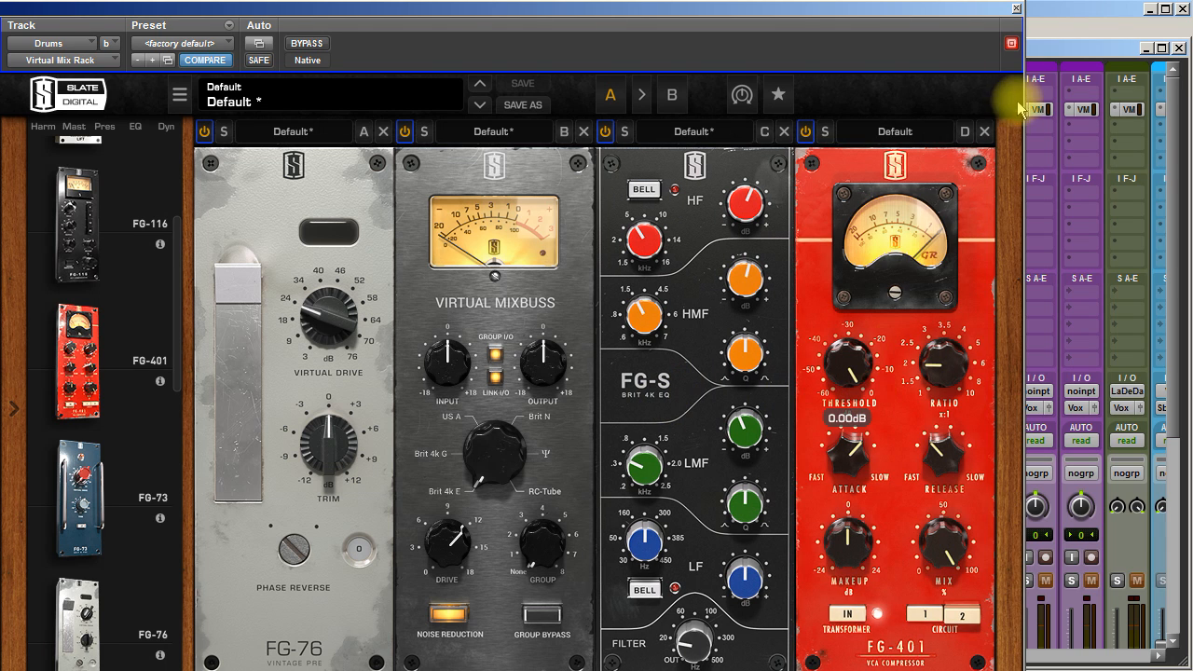
left_click(988, 135)
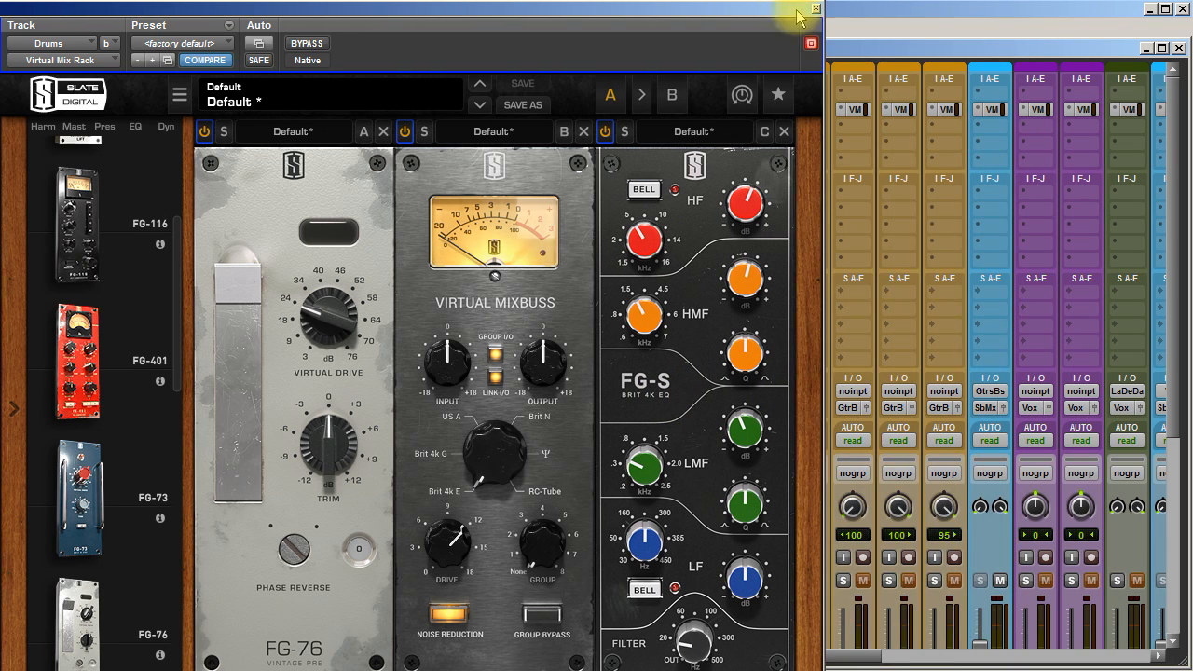
Insert the stereo VBC FG-Red compressor after the Virtual Mix Rack on the Drums bus.
left_click(821, 10)
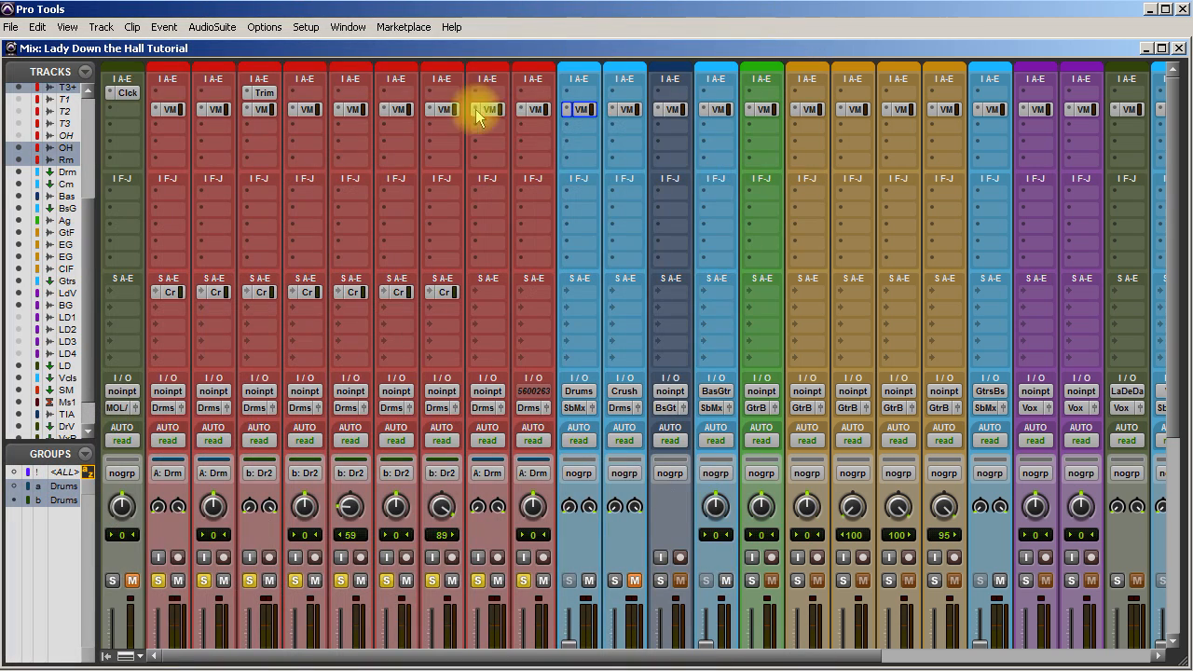
left_click(580, 109)
mouse_move(614, 155)
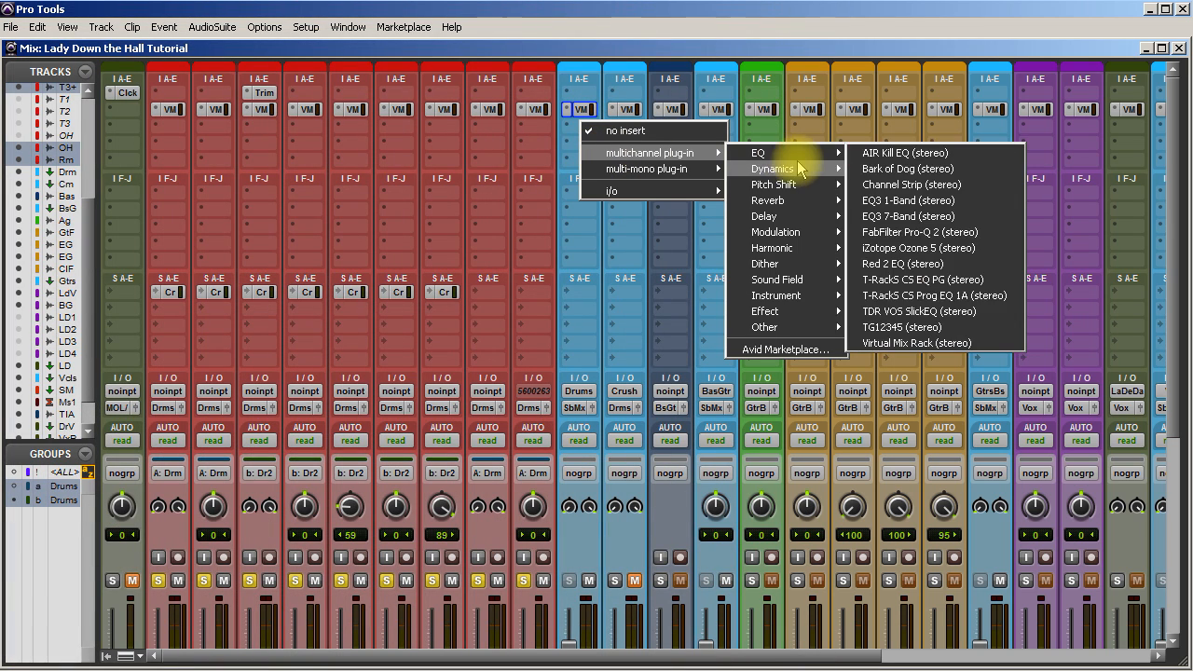
mouse_move(783, 169)
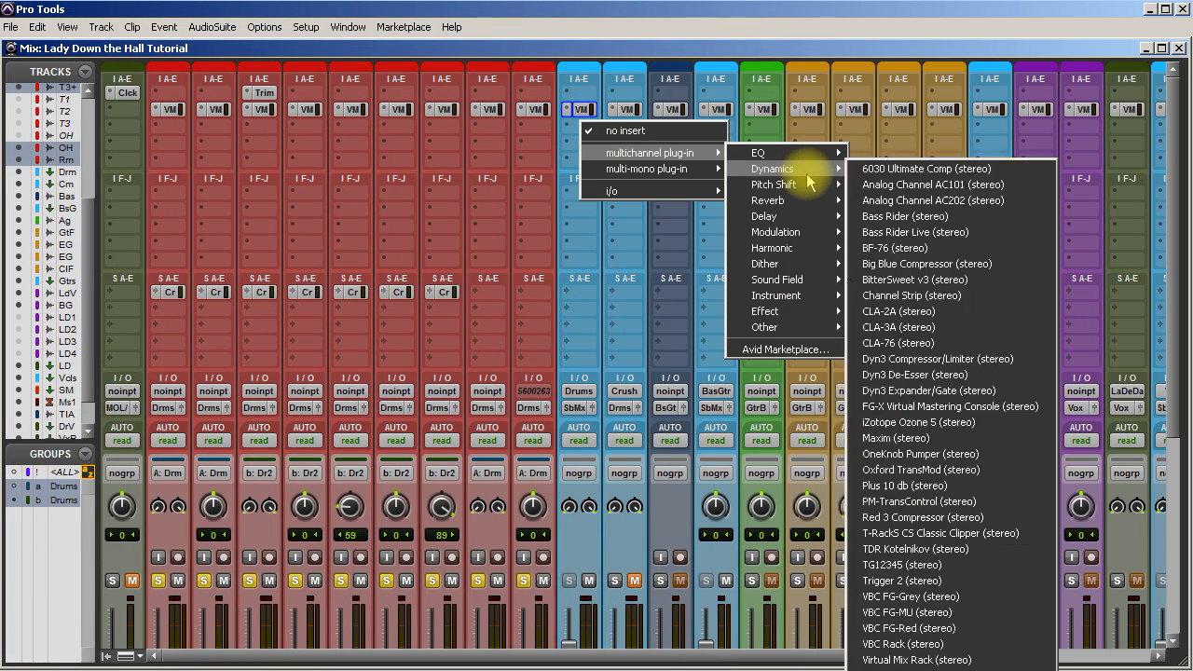
left_click(927, 629)
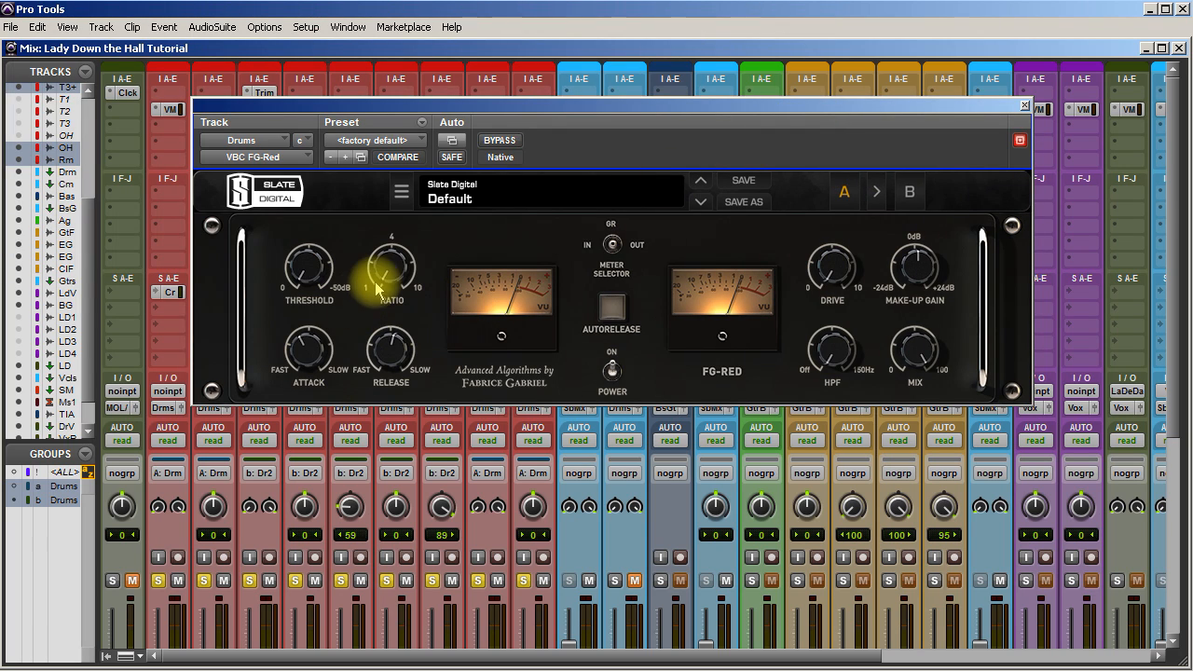
Set the FG-Red to a ratio of 4, a slow attack, a fast release and a threshold of -14.2 dB.
left_click_drag(376, 289, 382, 233)
left_click(383, 157)
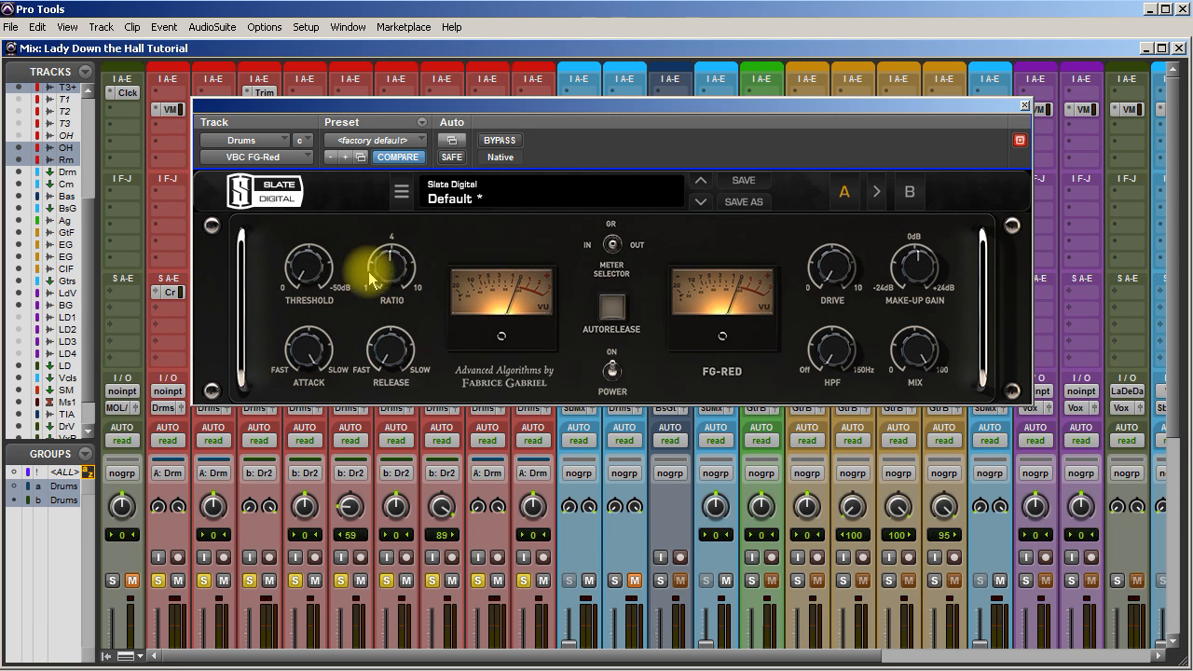
left_click_drag(308, 277, 298, 192)
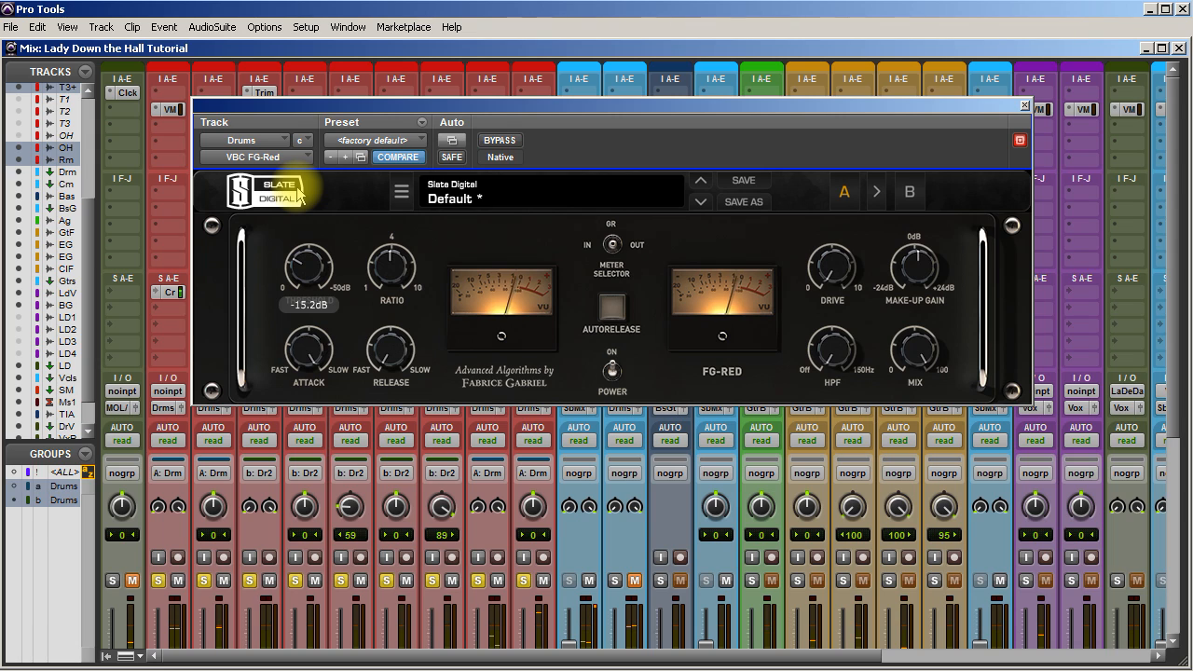
left_click_drag(297, 190, 297, 194)
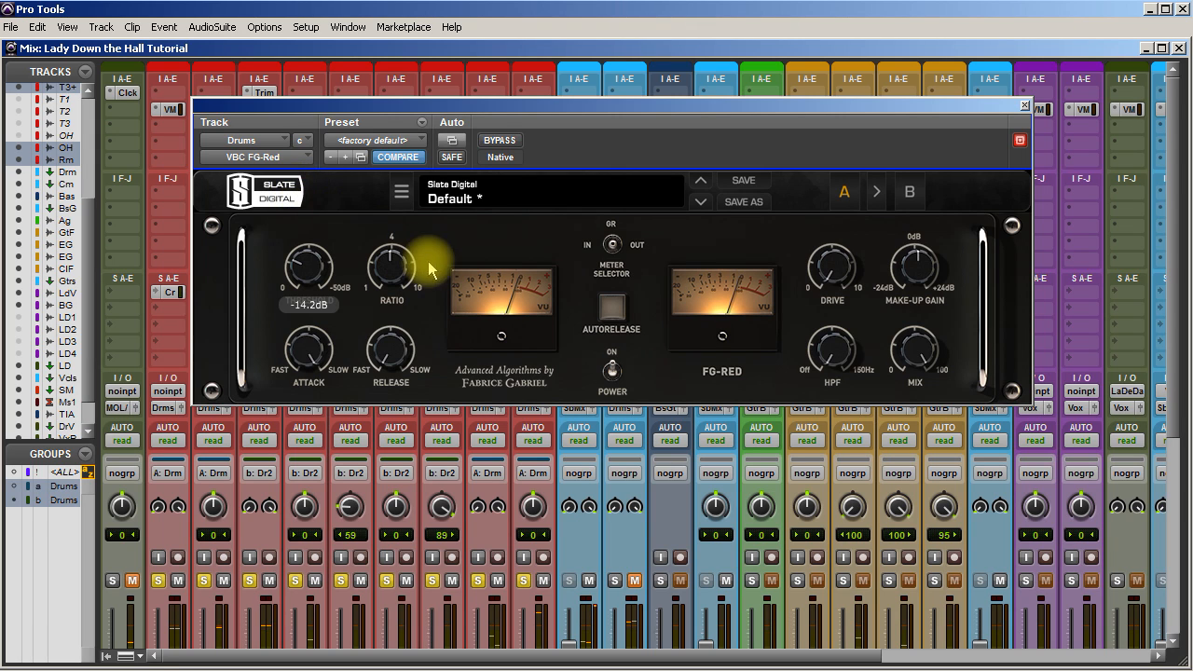
Bypass and re-engage the FG-Red to compare the drums with and without bus compression, and close it.
left_click(499, 141)
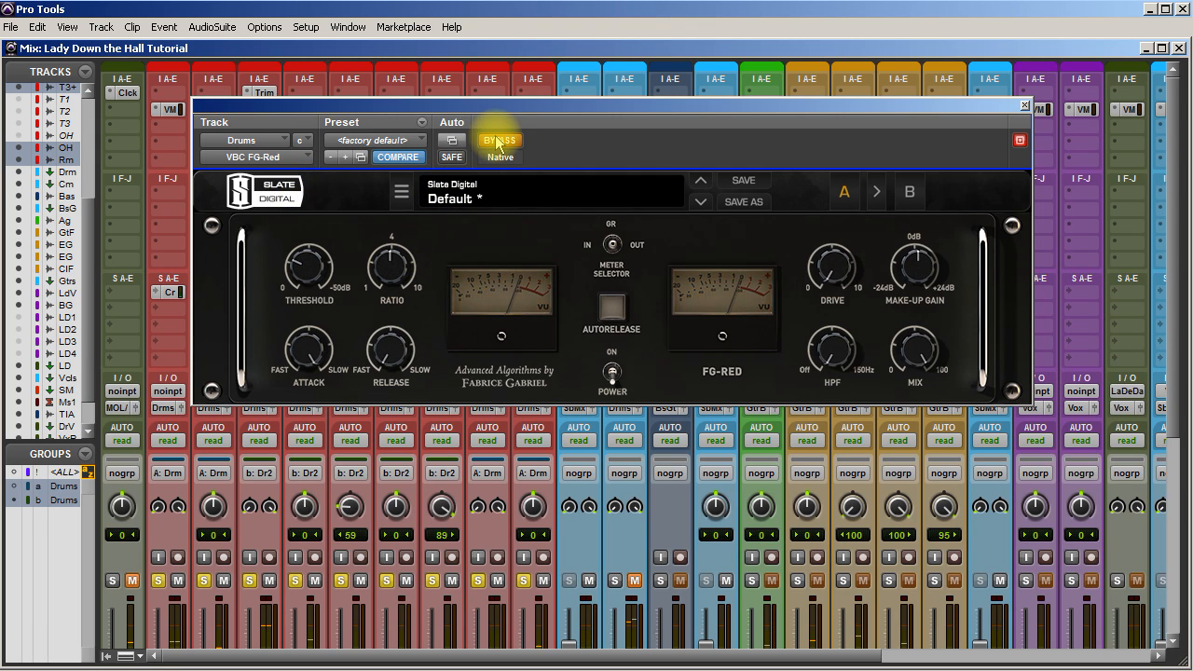
left_click(499, 141)
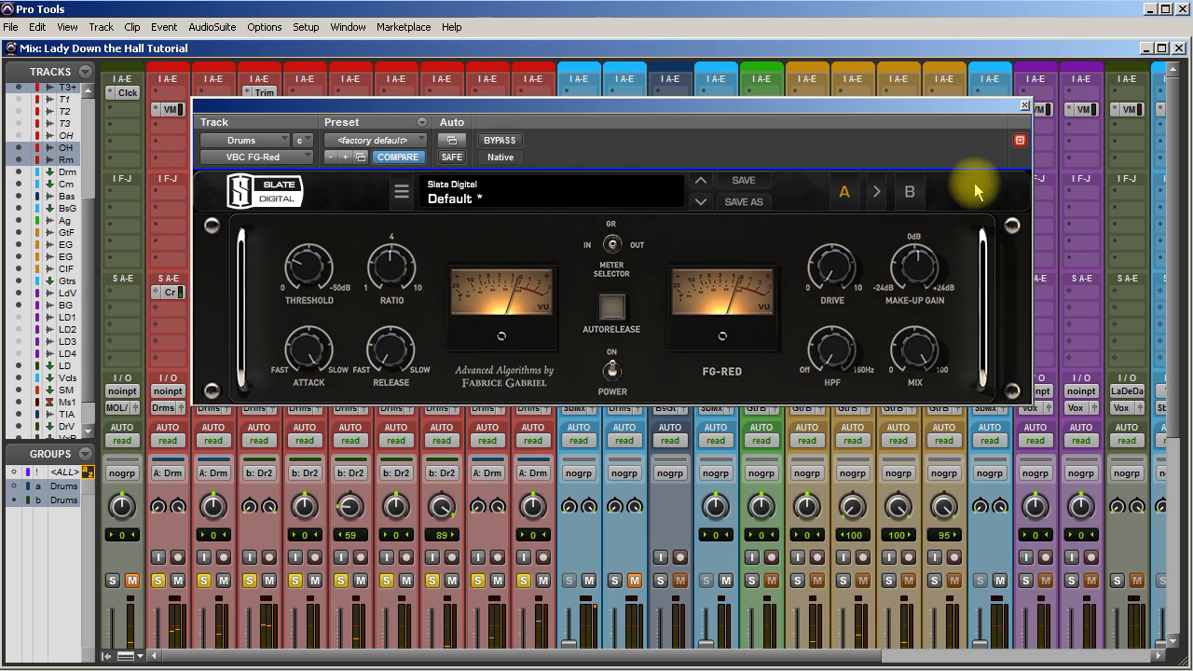
left_click(1023, 105)
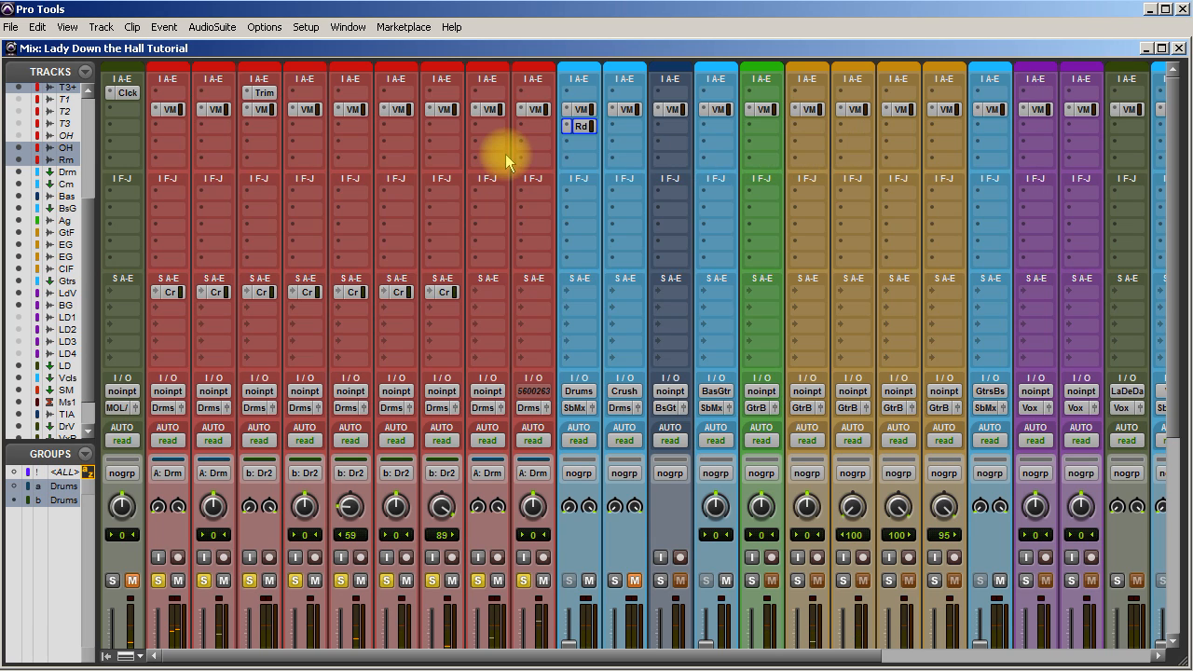
Insert Virtual Tape Machines after the FG-Red on the Drums bus, choosing the 2" 16 Track machine and +5.81 dB of input.
left_click(575, 140)
mouse_move(671, 170)
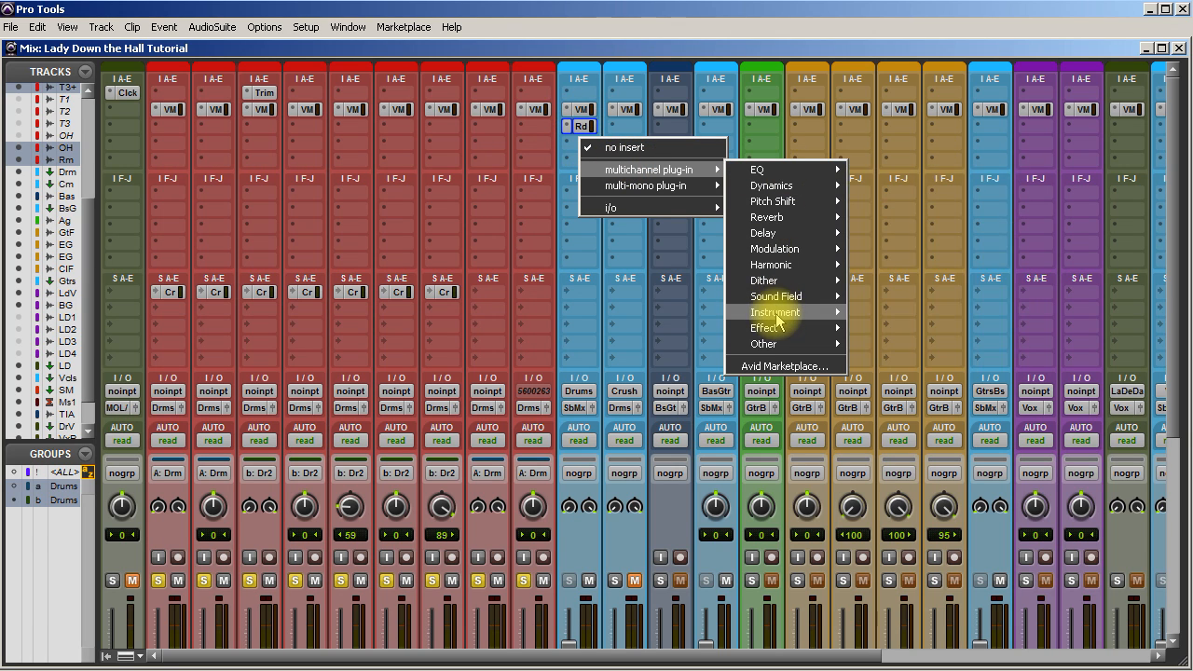
mouse_move(790, 270)
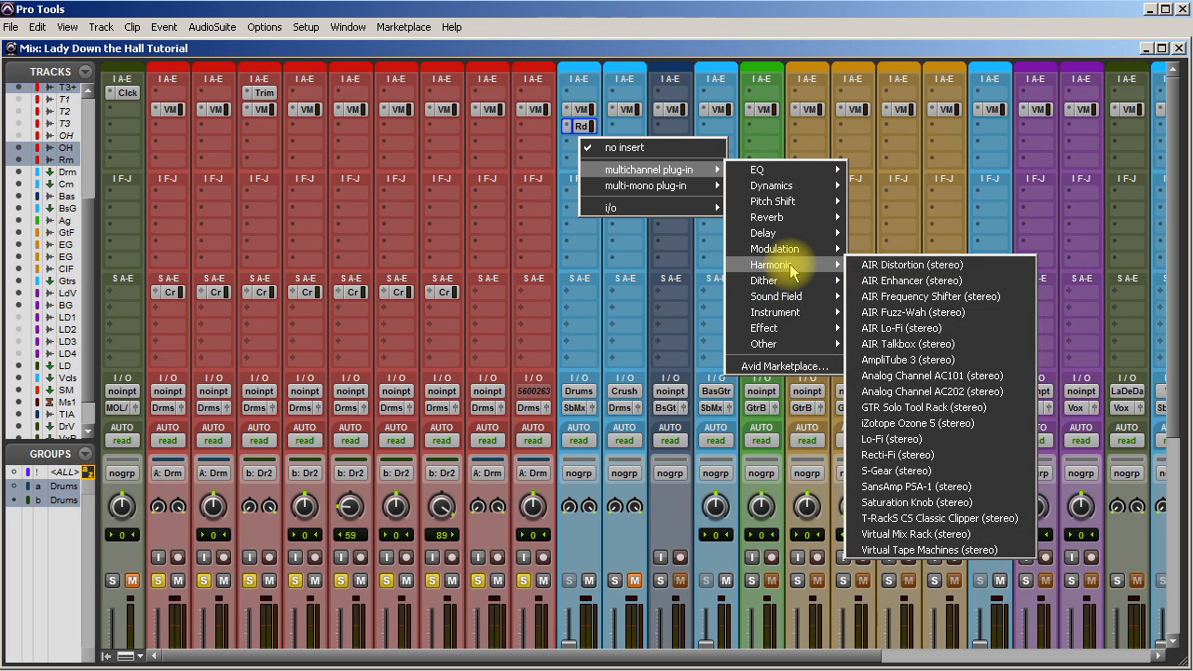
left_click(921, 549)
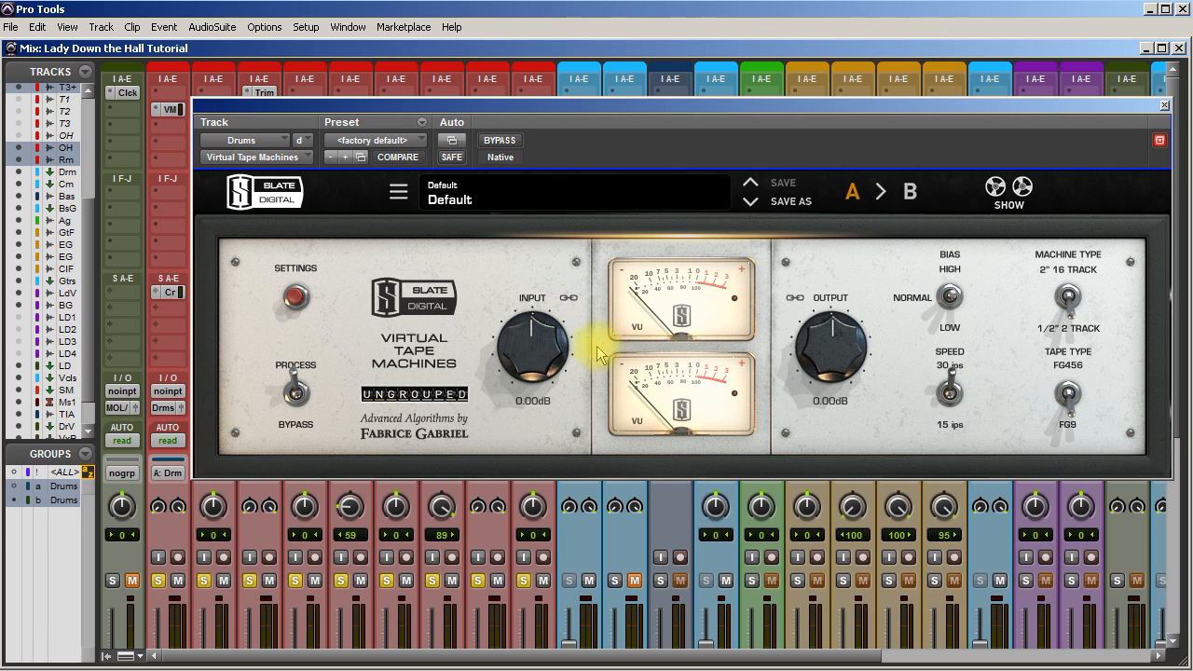
left_click(1068, 300)
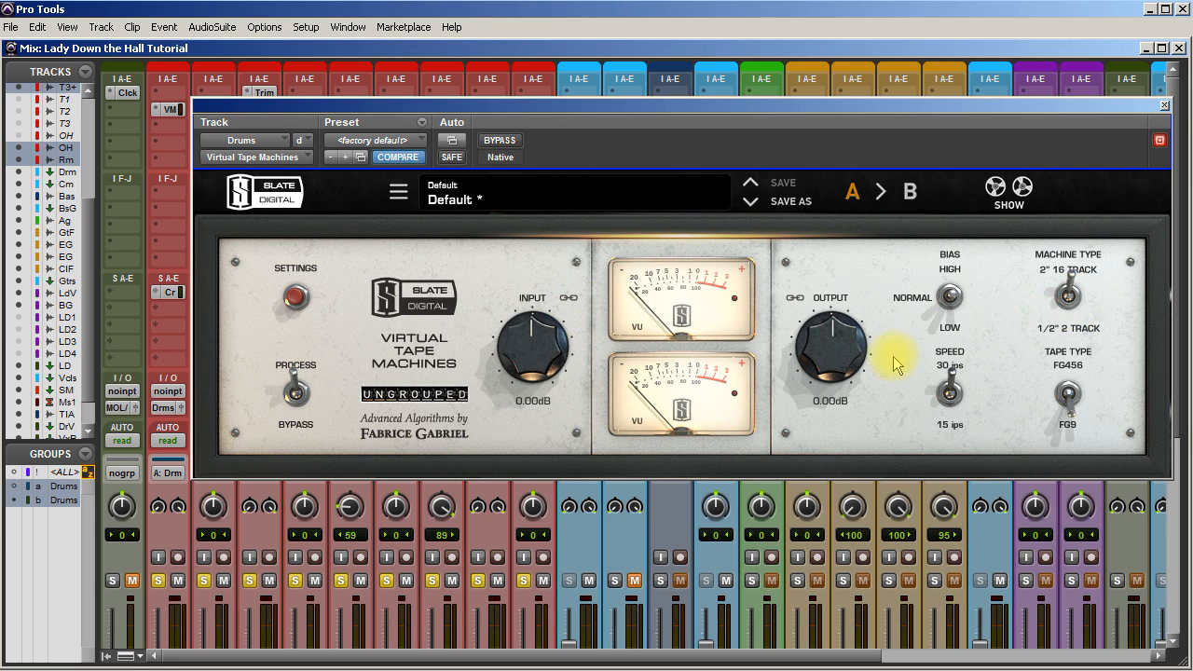
left_click_drag(533, 349, 535, 324)
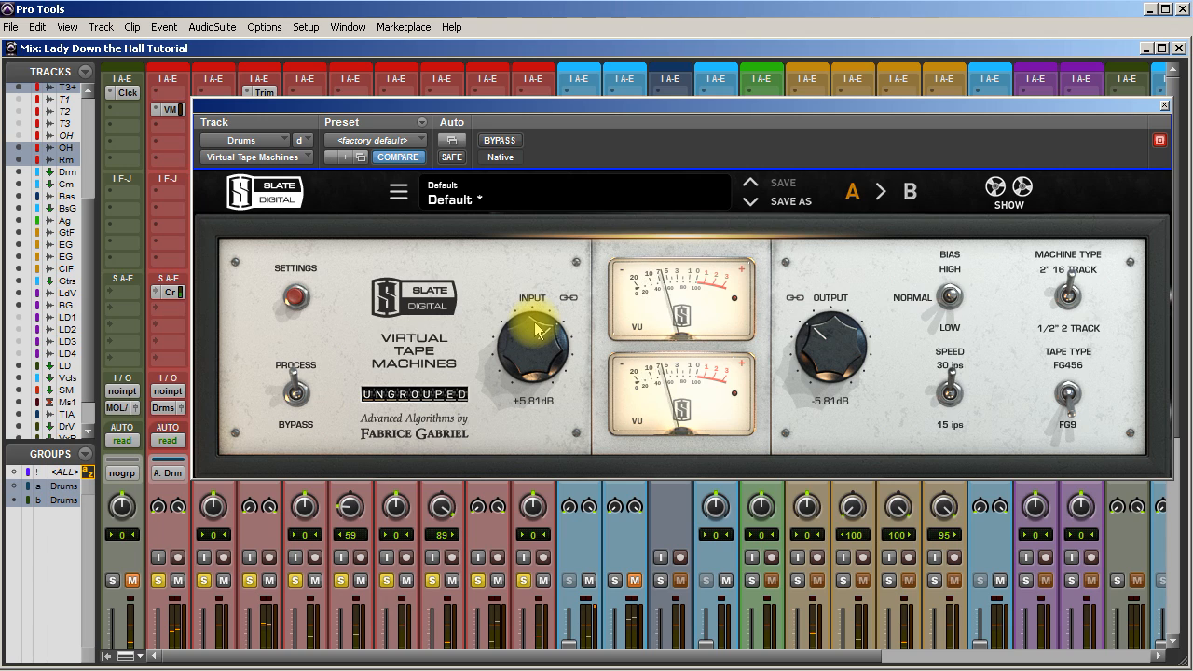
Bypass and re-engage Virtual Tape Machines to compare the tape effect on the drums, and close it.
left_click(501, 140)
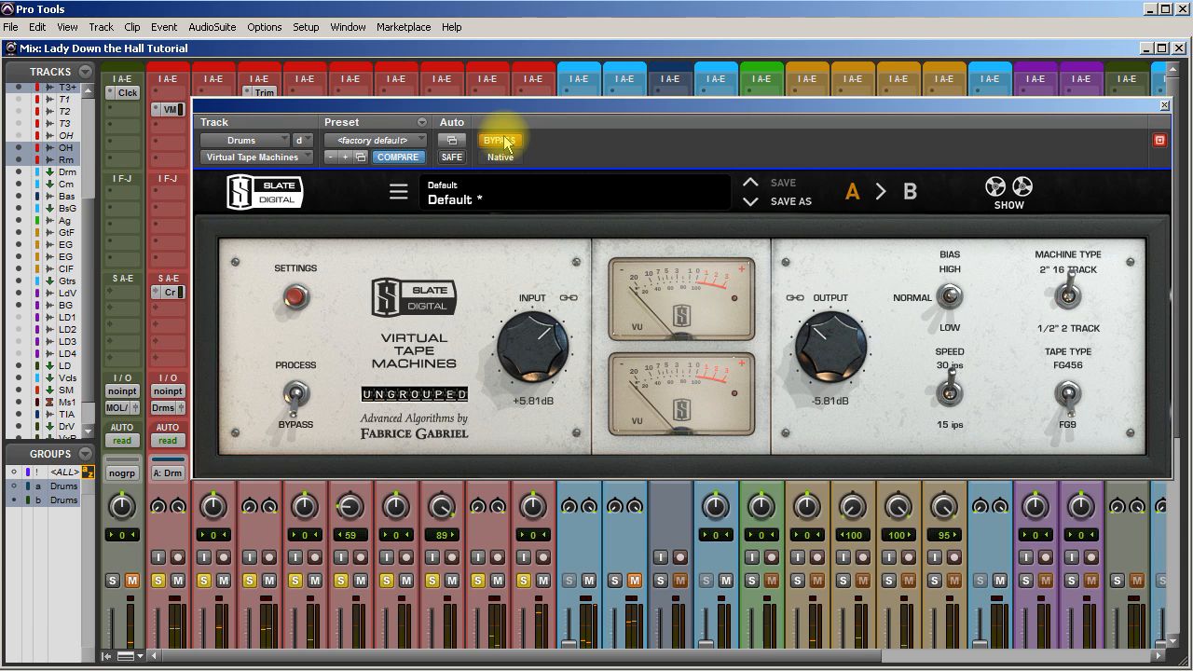
left_click(501, 140)
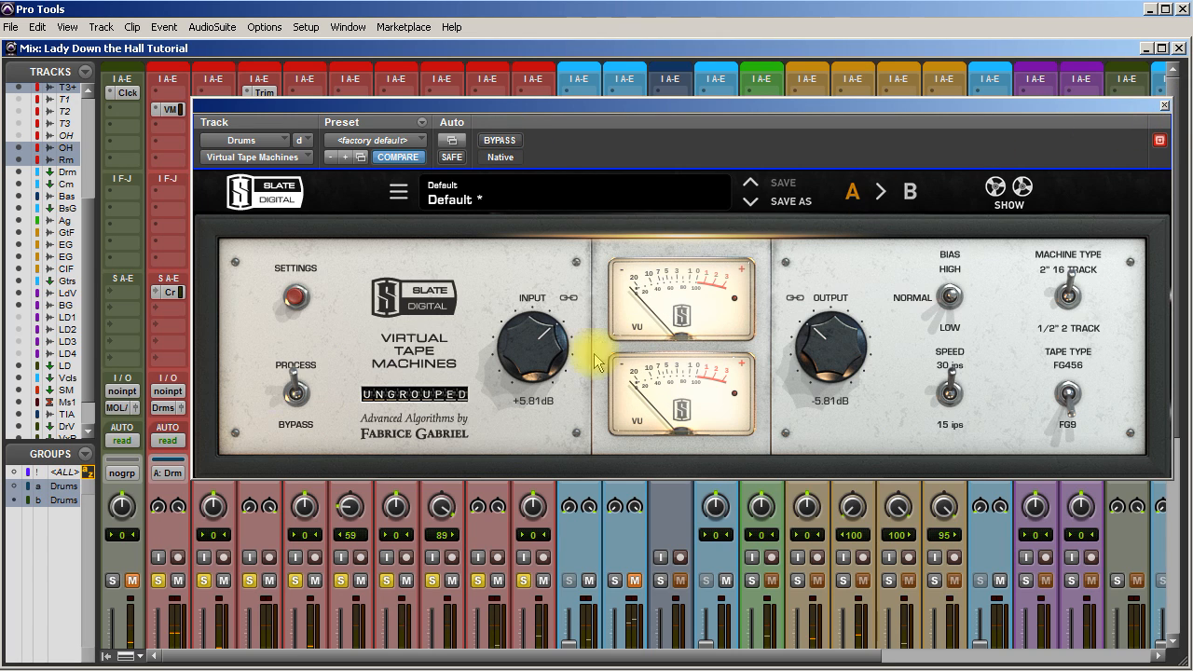
left_click(1165, 110)
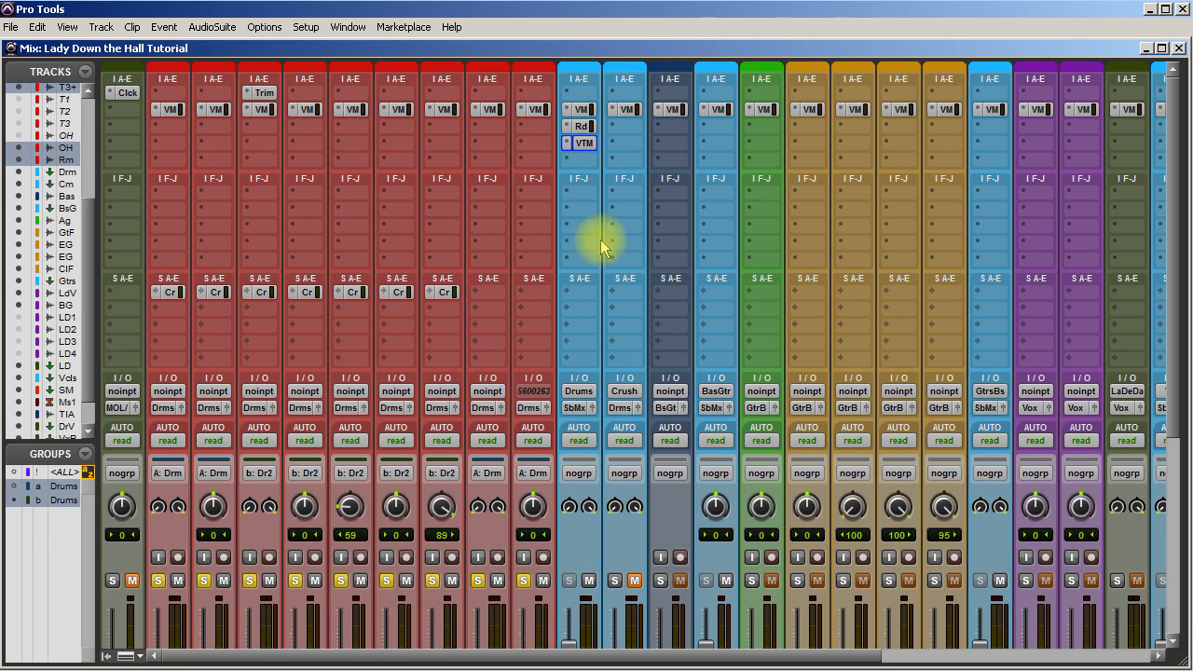
Bypass all three Drums bus inserts during playback and re-engage them to compare the complete processing chain.
left_click(586, 109, "ctrl")
left_click(585, 127, "ctrl")
left_click(586, 143, "ctrl")
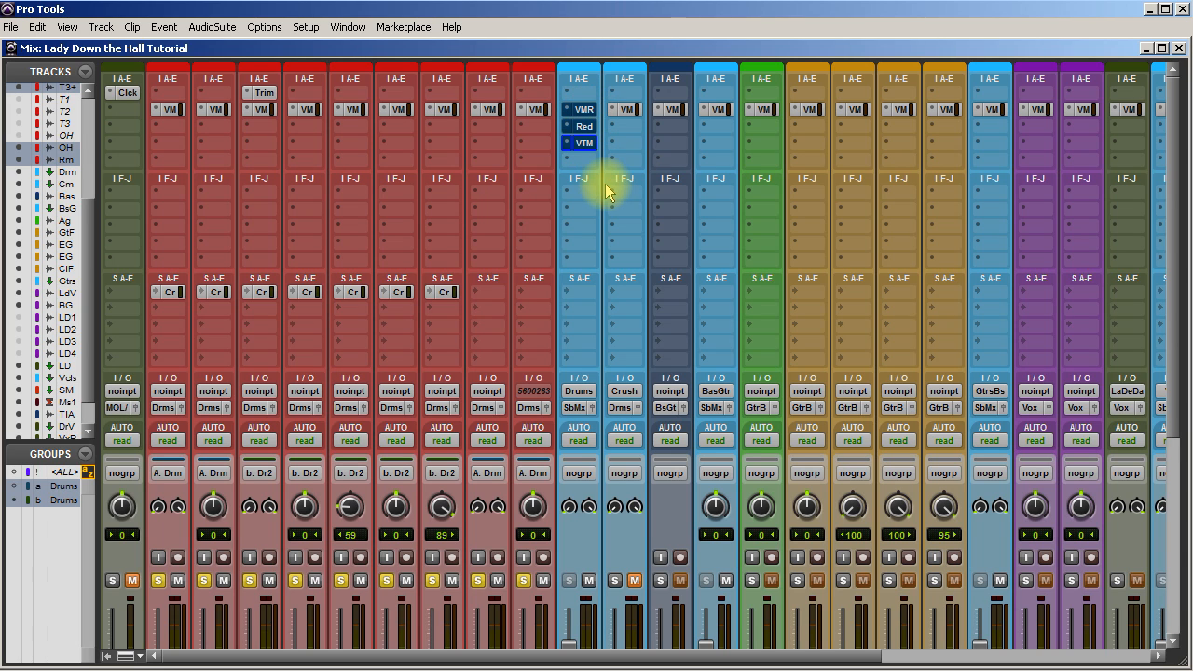
key("space")
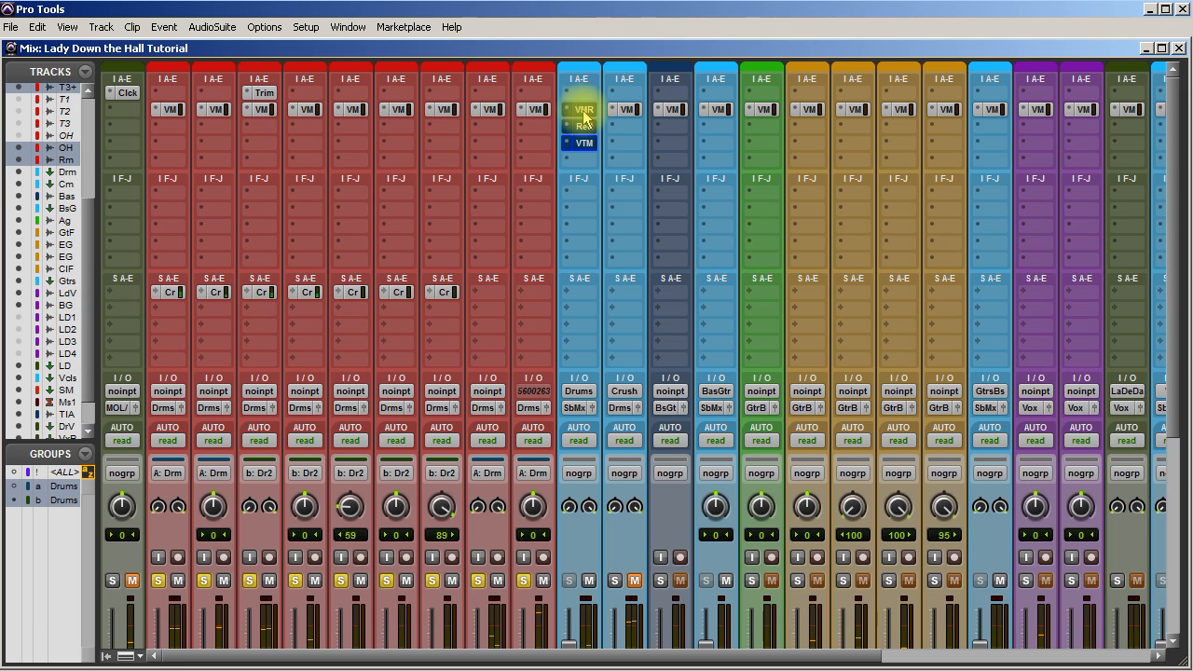
left_click(583, 112, "ctrl")
left_click(583, 126, "ctrl")
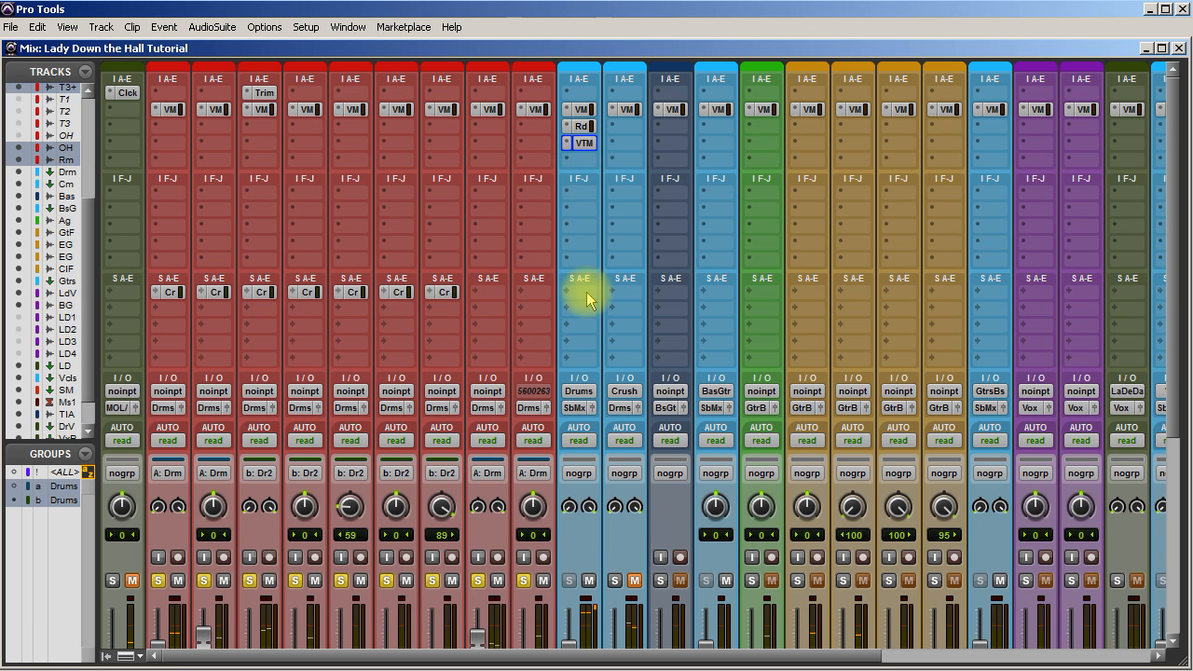
Review the Virtual Tape Machines and FG-Red plug-ins on the Drums bus, closing each one after checking it.
scroll(586, 293, "down", 5)
scroll(584, 294, "up", 5)
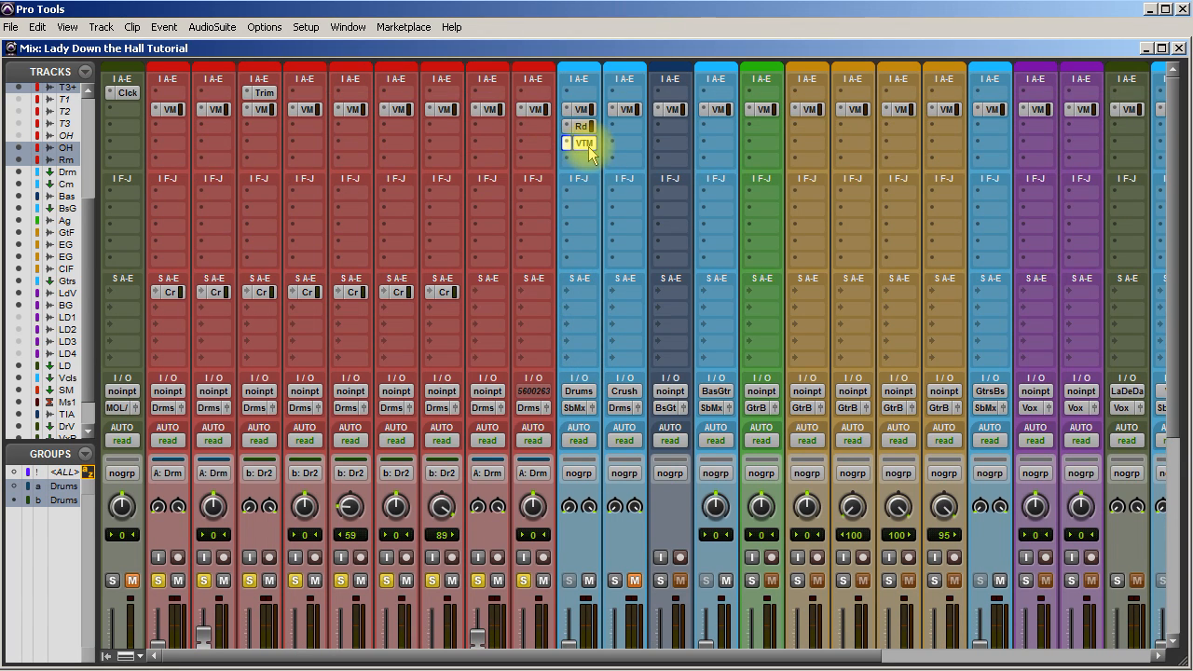
left_click(584, 142)
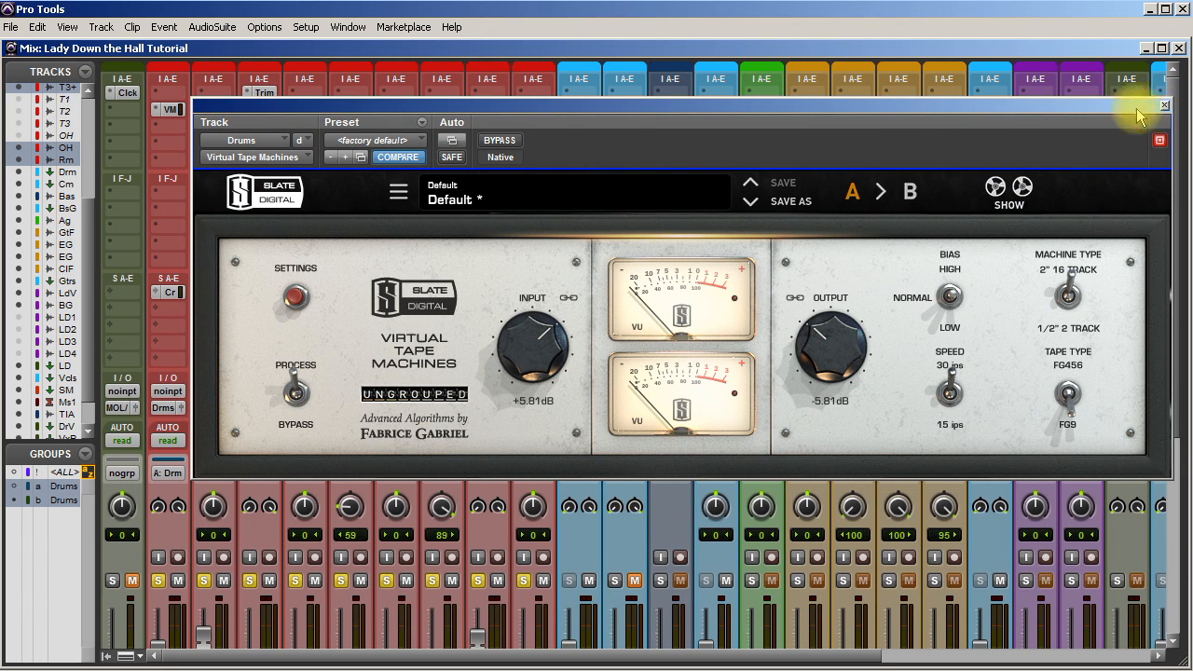
left_click(1164, 106)
left_click(580, 124)
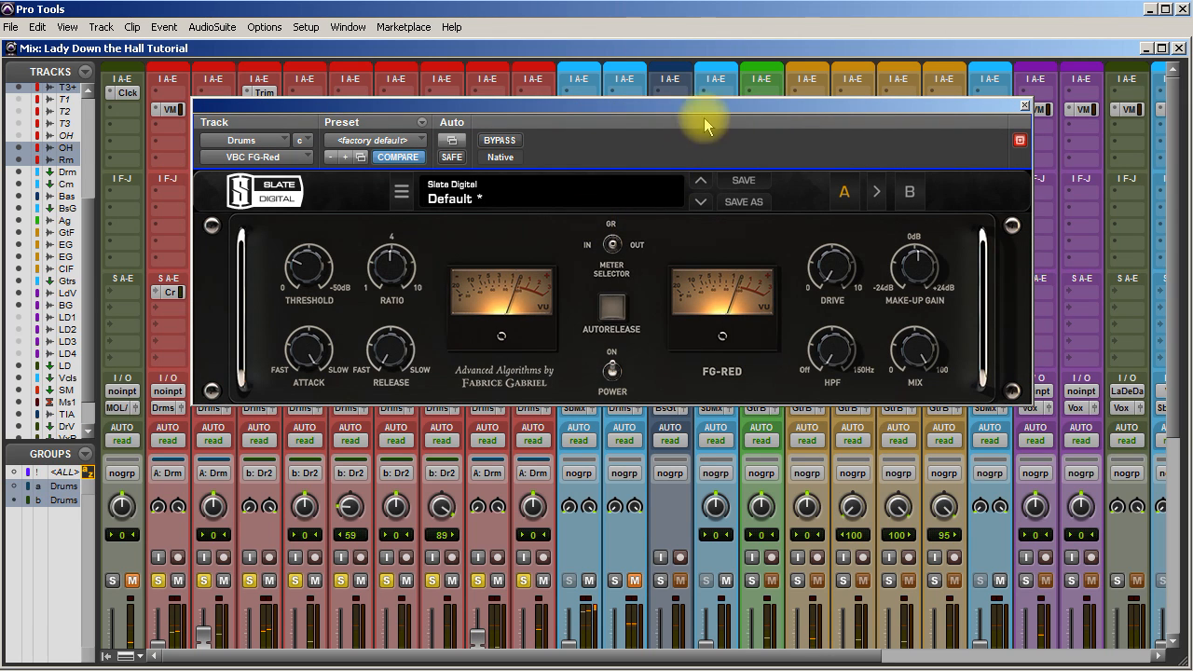
left_click(1024, 106)
Lower the grouped drum track faders together, bringing Kick+ to about -6.1 dB and OH+ to about -3.3 dB.
scroll(433, 392, "down", 5)
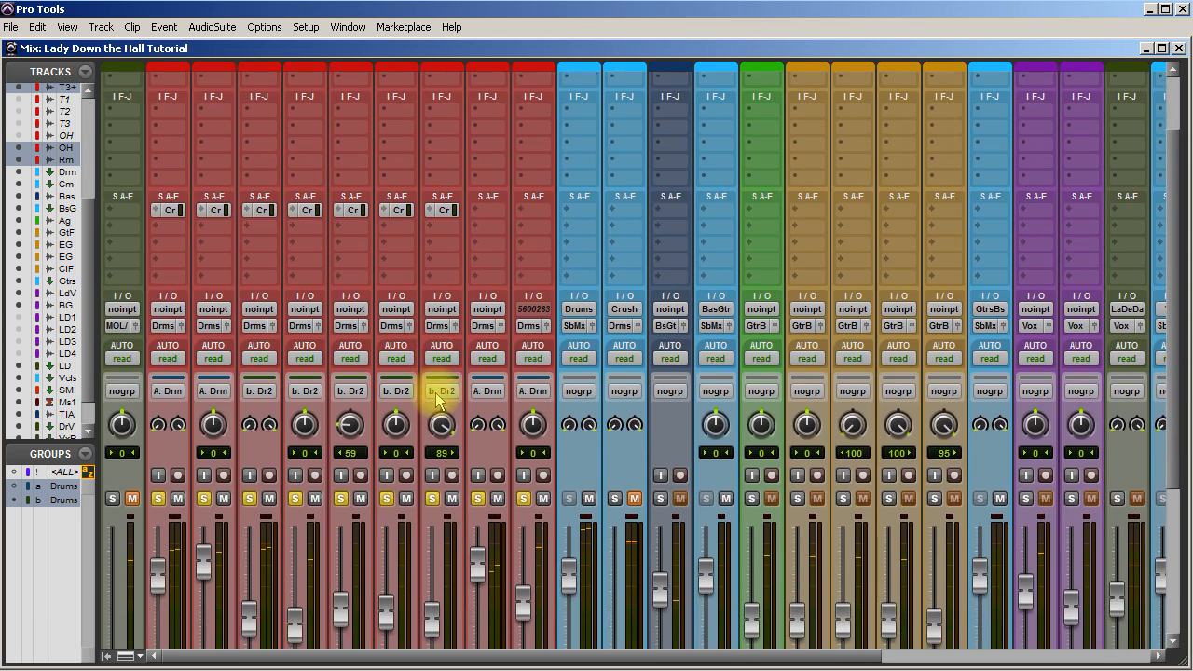
scroll(433, 393, "down", 2)
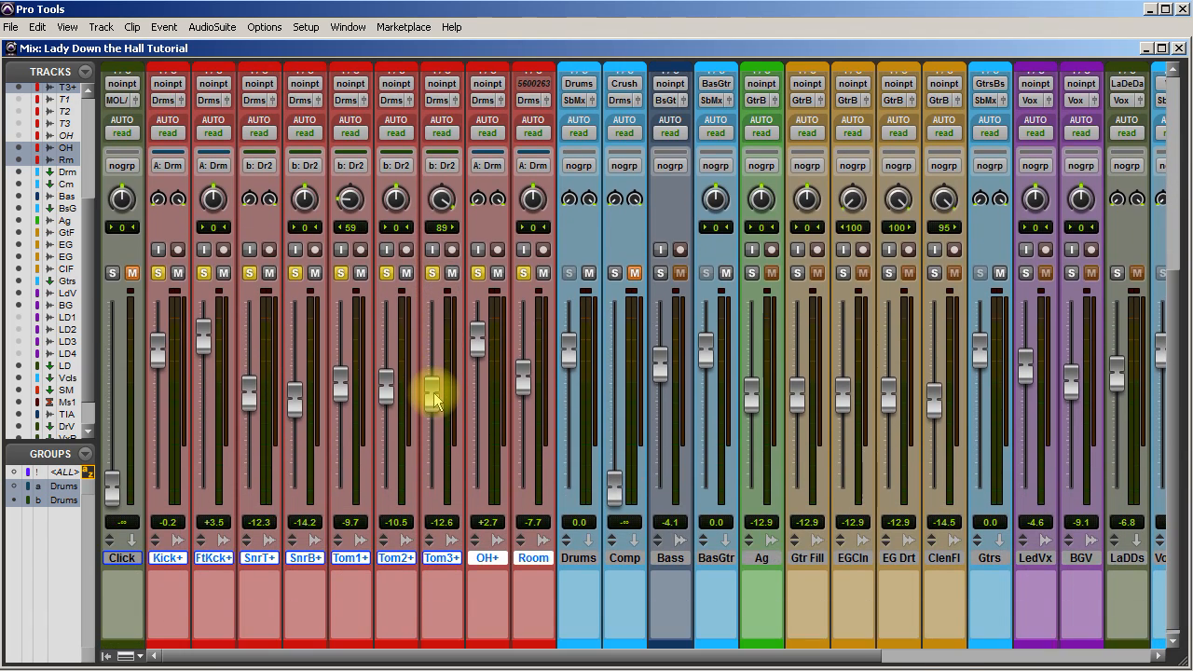
scroll(433, 399, "down", 1)
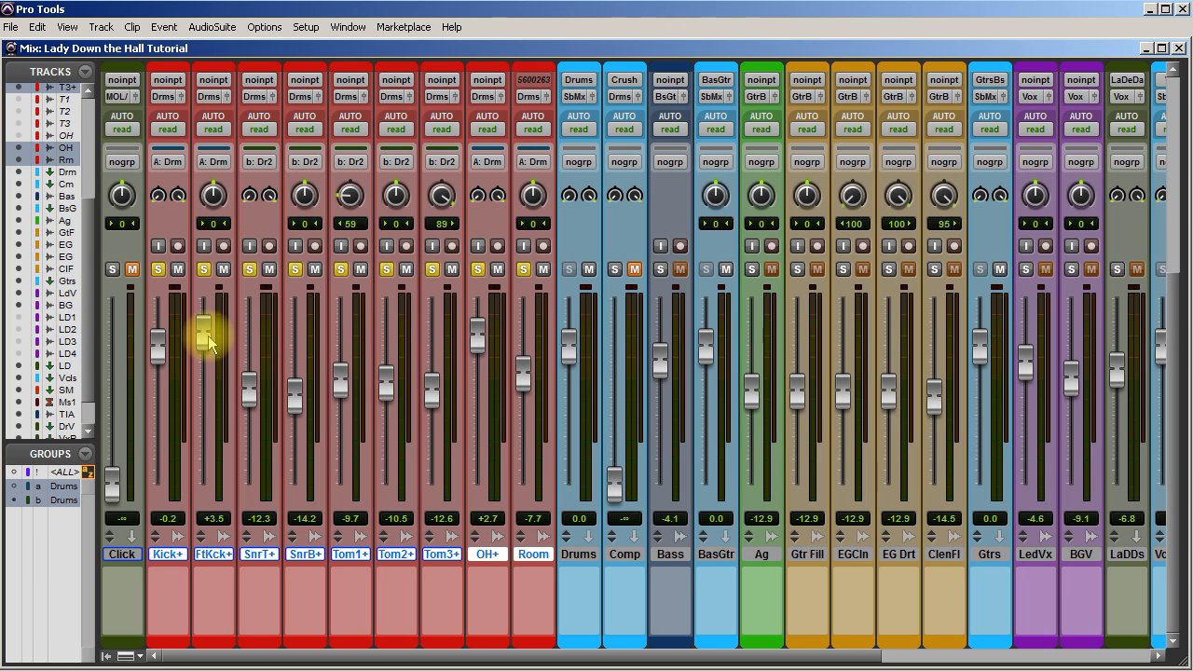
left_click_drag(477, 340, 477, 341)
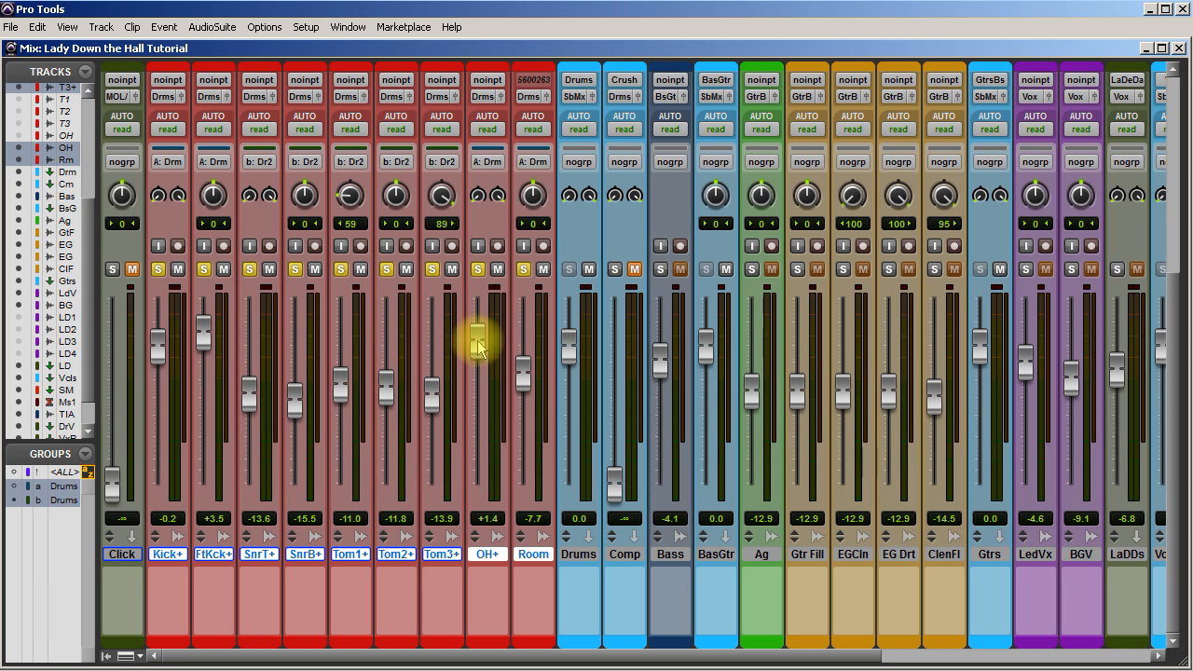
left_click_drag(202, 332, 167, 378)
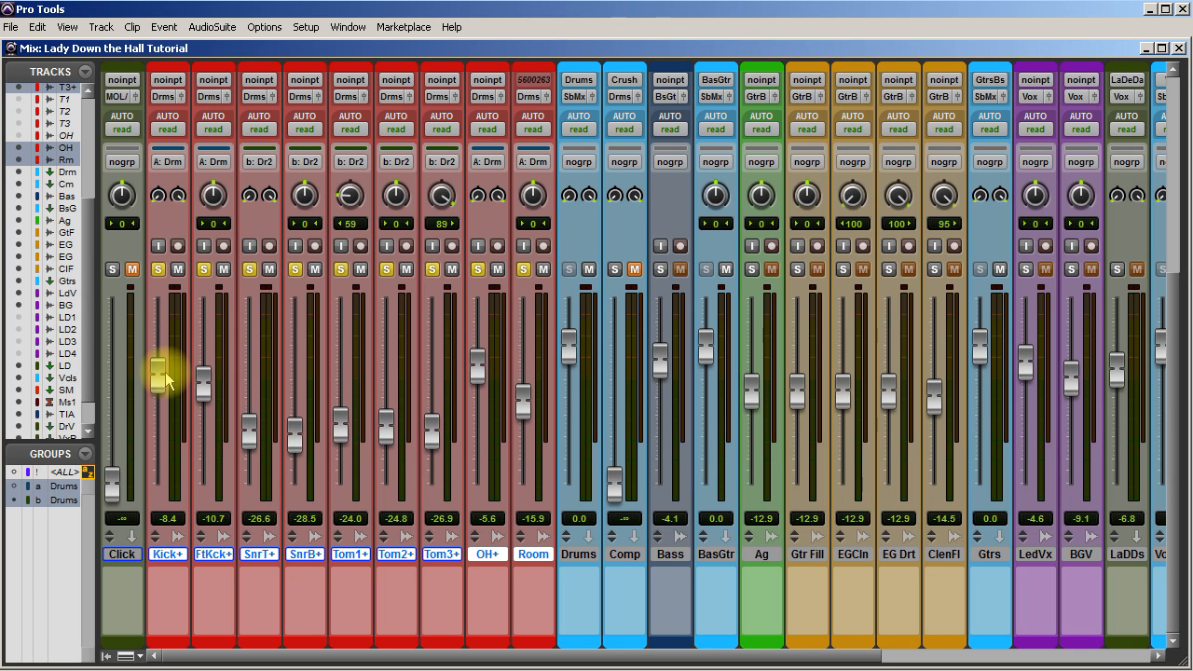
left_click_drag(168, 374, 169, 366)
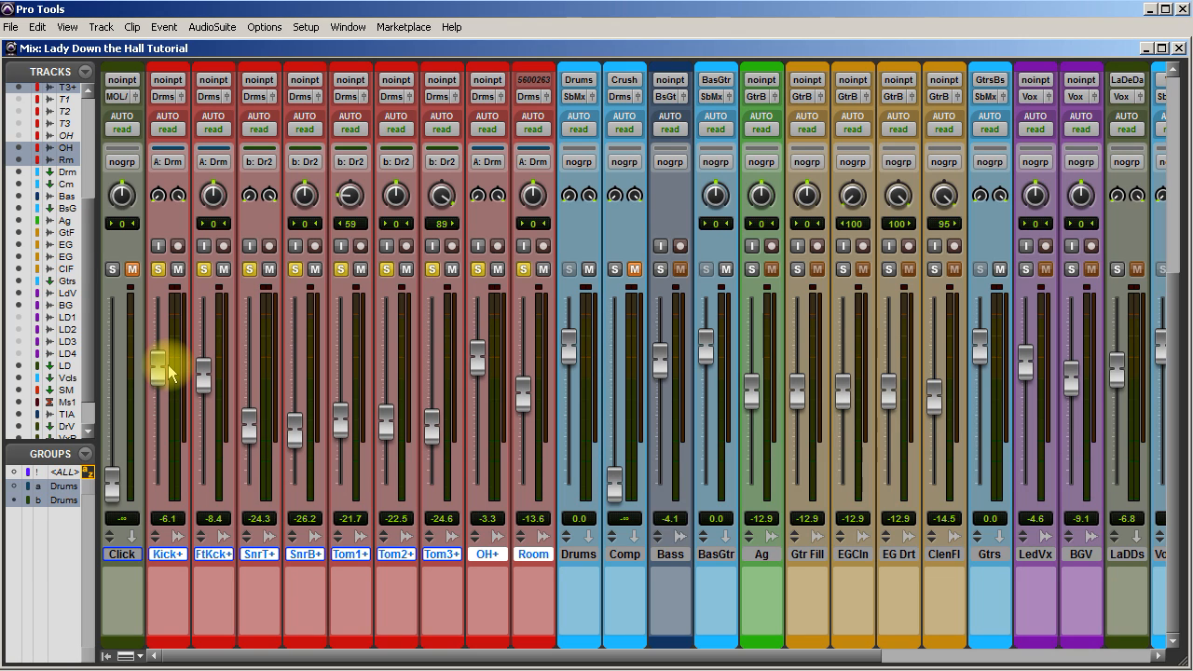
left_click_drag(168, 371, 227, 376)
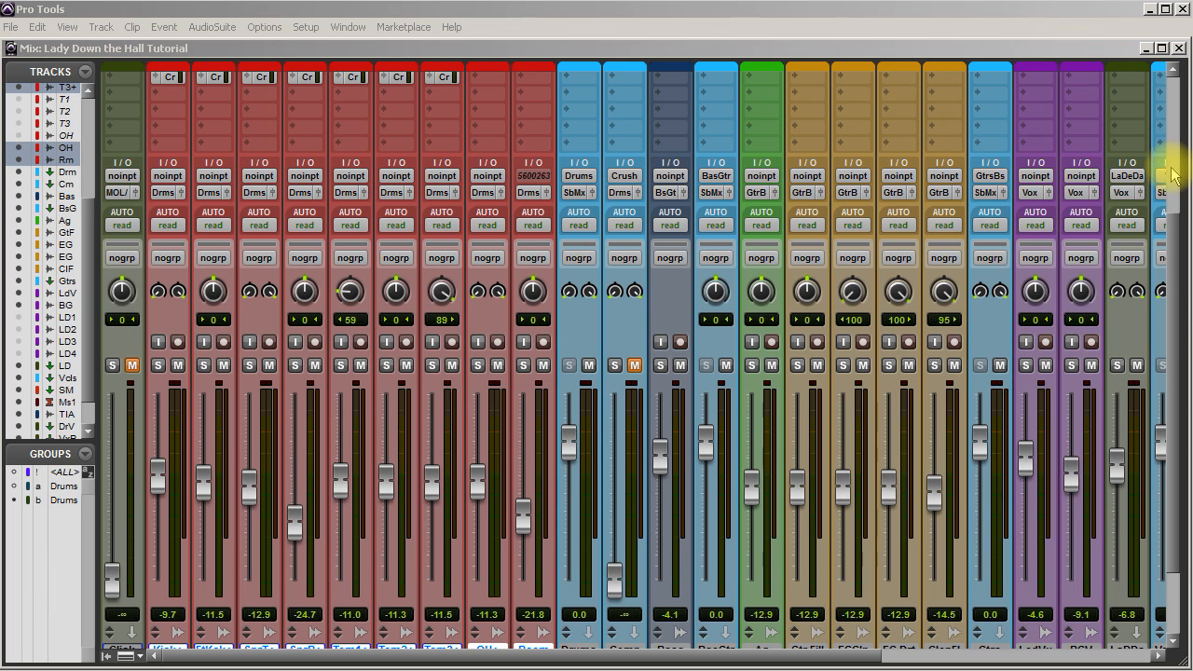
left_click(1173, 292)
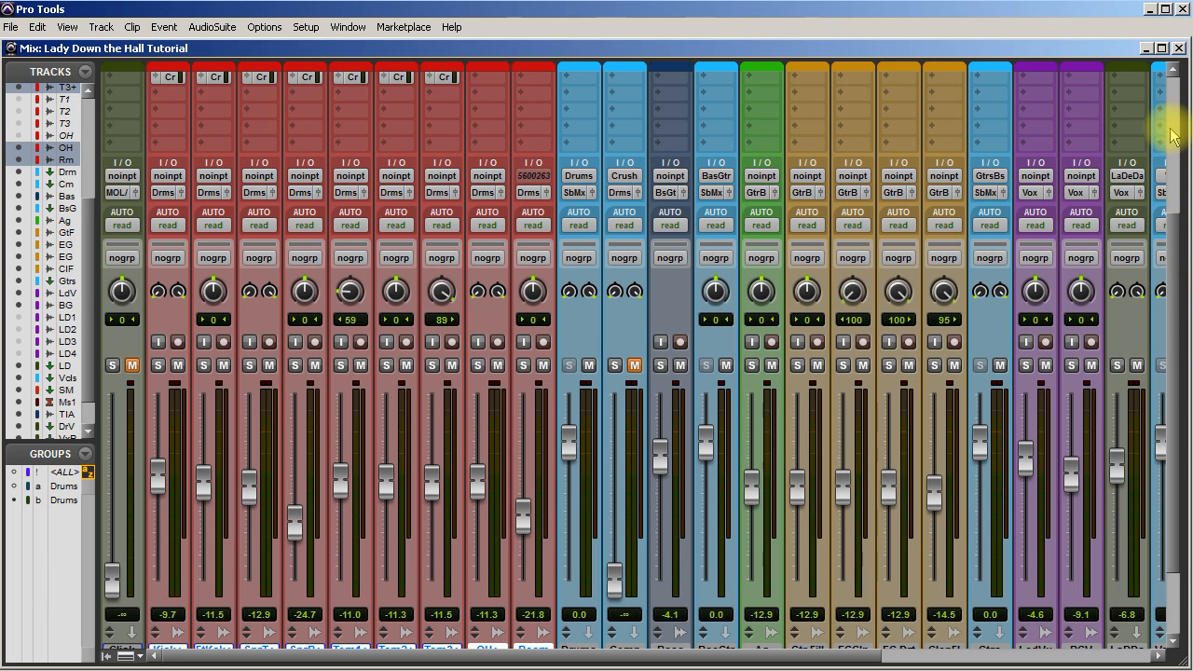
left_click(1171, 422)
left_click_drag(1172, 421, 1164, 252)
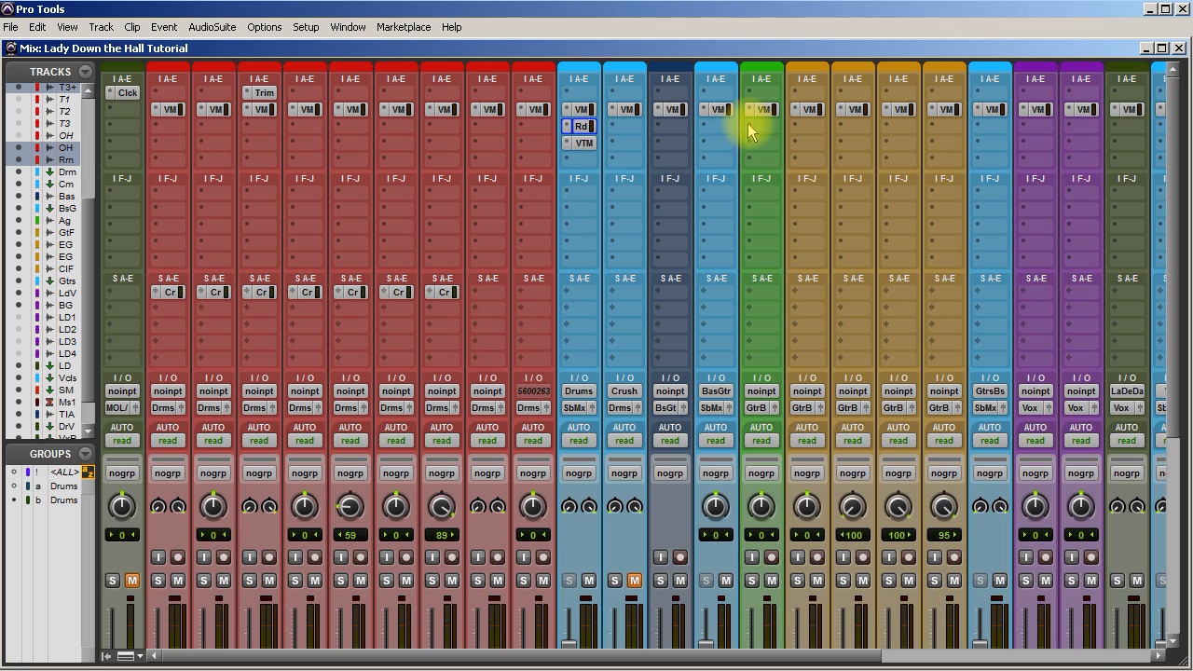
scroll(736, 149, "down", 5)
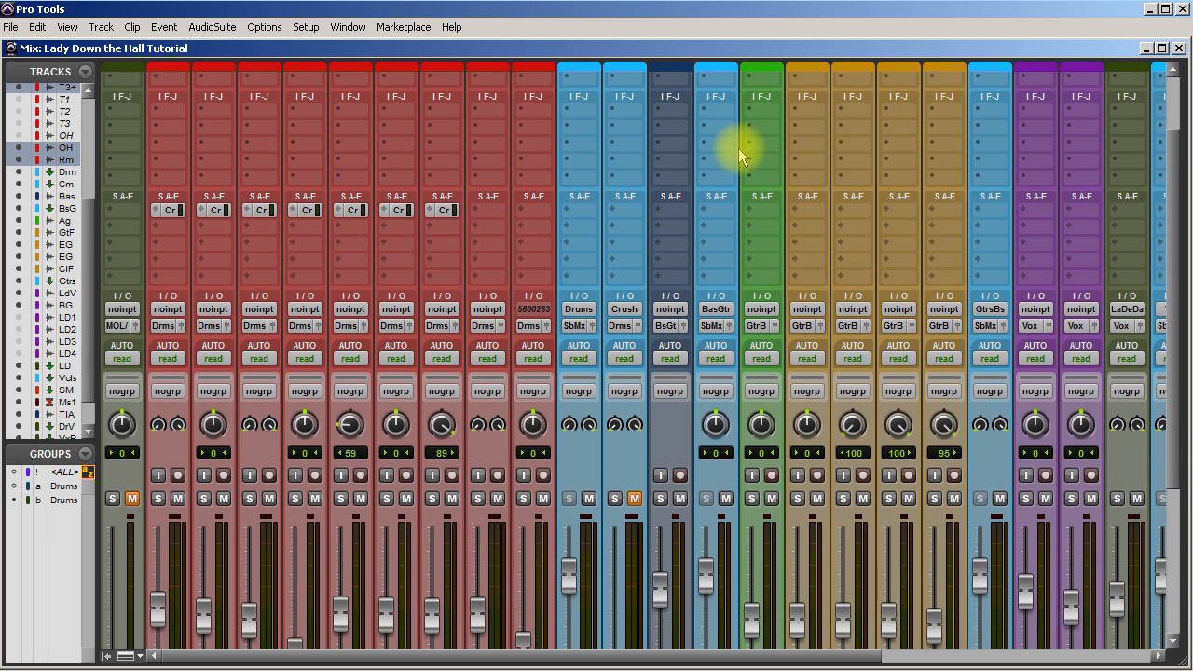
scroll(736, 148, "up", 5)
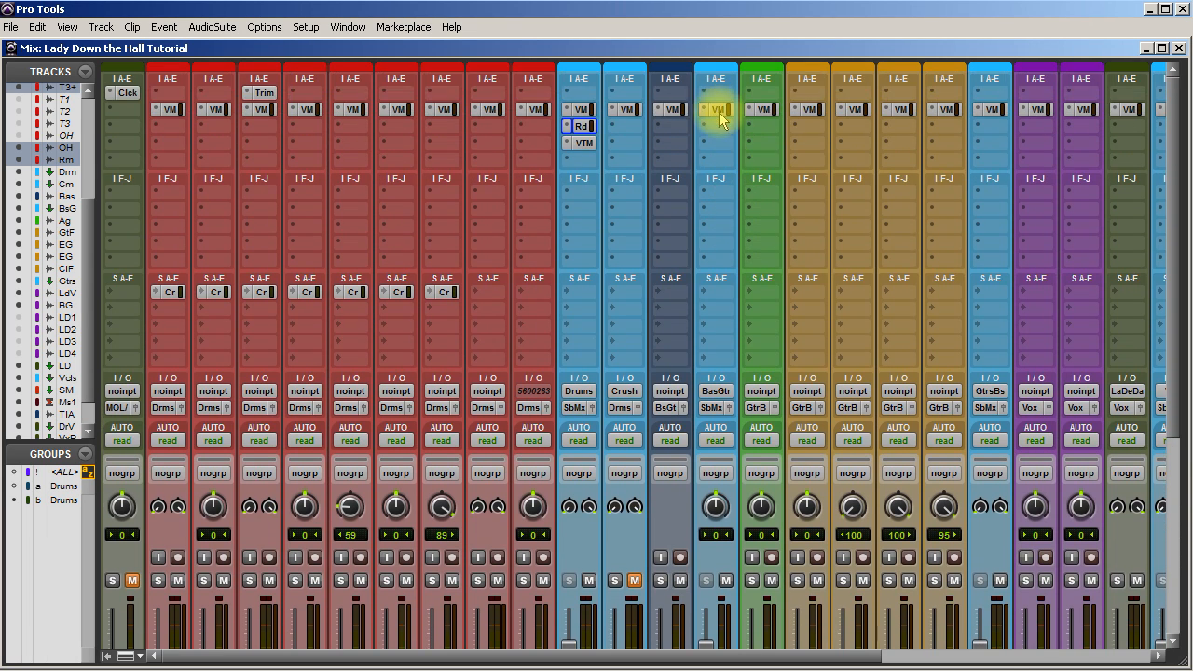
Solo the Bass track and open the Virtual Mix Rack on the BasGtr bus, placing its window clear for editing.
left_click(716, 110)
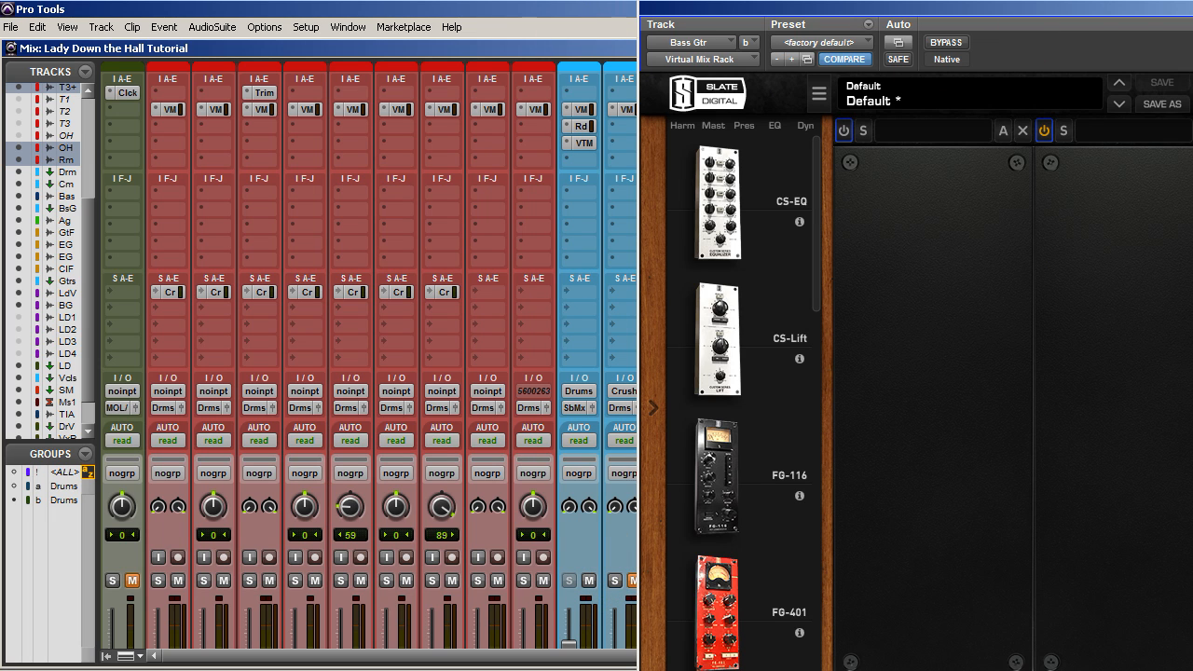
key("ctrl+w")
scroll(608, 384, "down", 3)
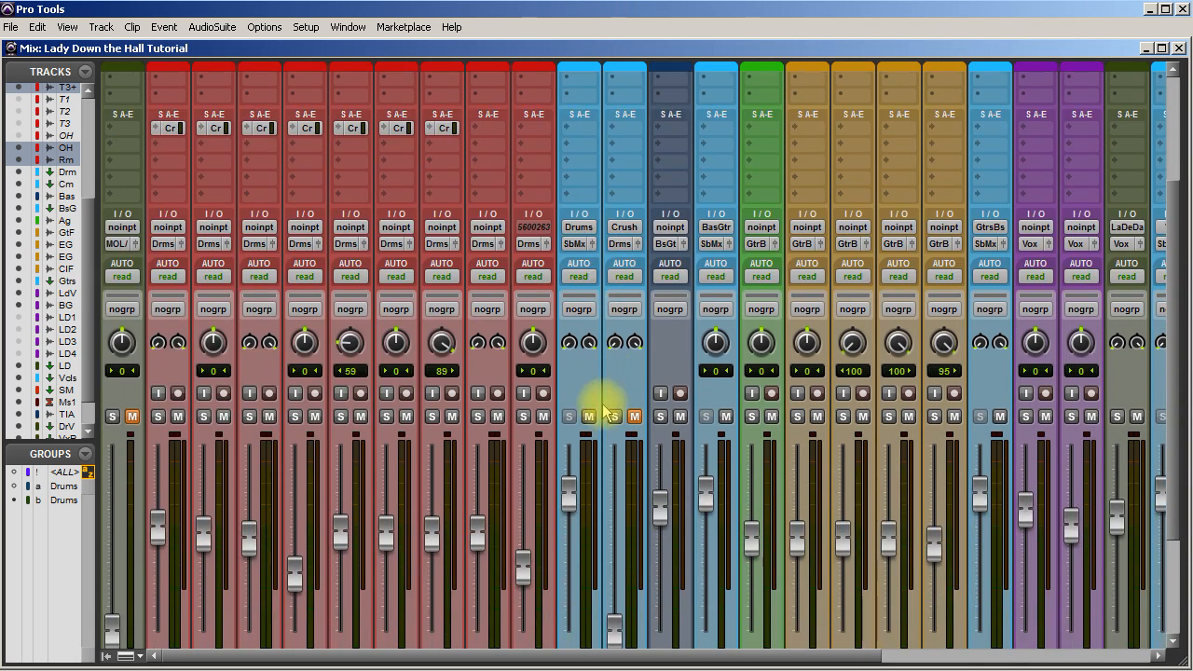
scroll(602, 408, "down", 1)
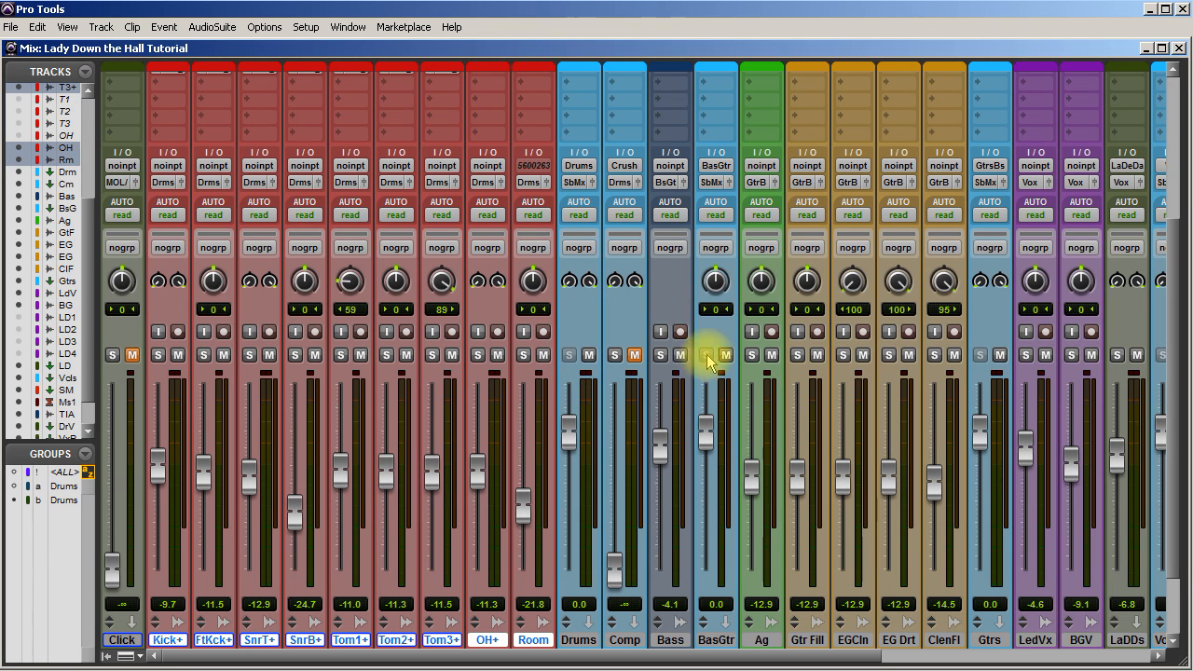
left_click(661, 355)
scroll(678, 377, "up", 3)
scroll(678, 377, "up", 1)
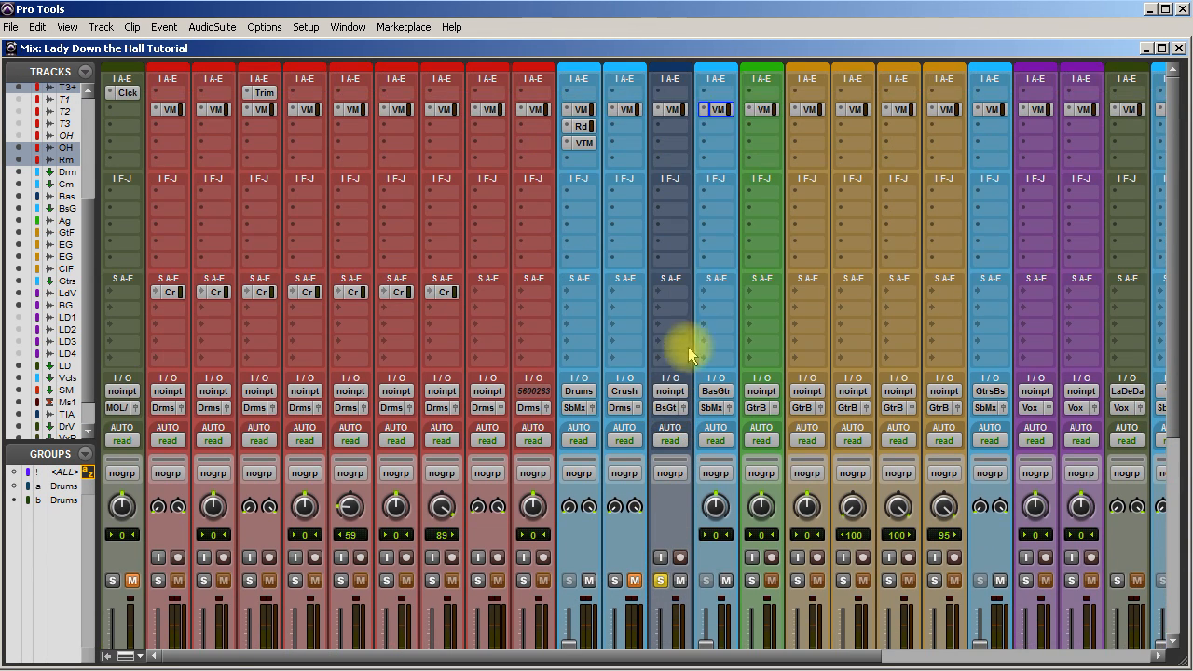
left_click(717, 112)
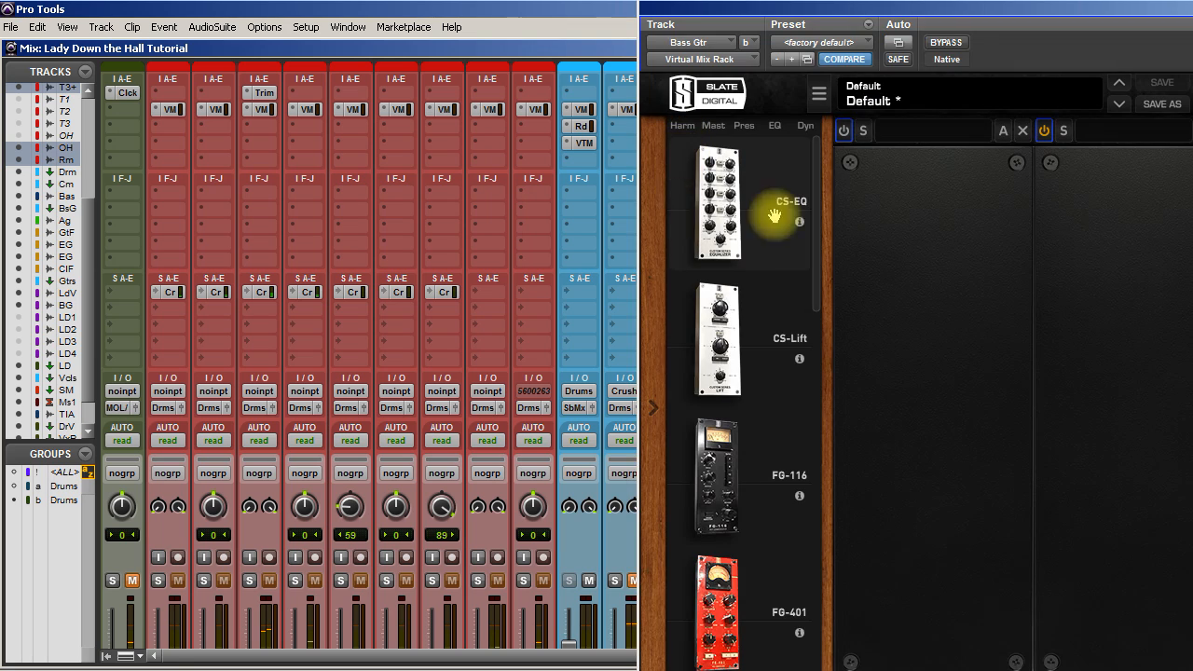
left_click_drag(941, 11, 578, 2)
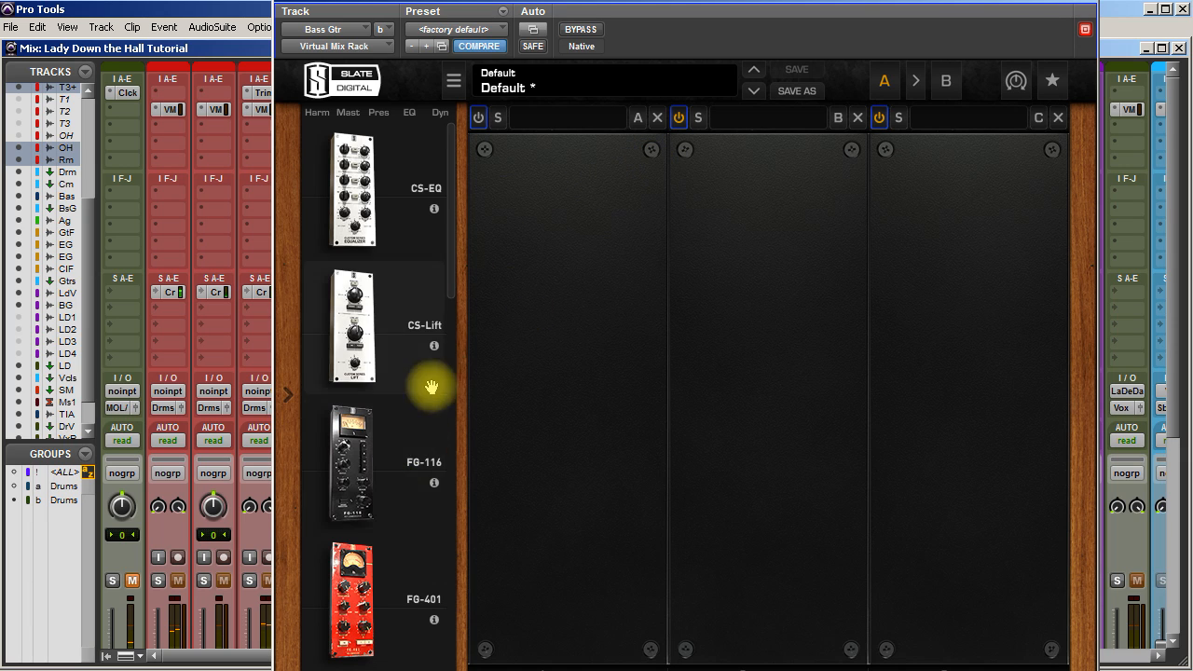
Load the FG-76 preamp into slot A of the bass rack and raise its Virtual Drive to about 30 dB.
left_click_drag(449, 250, 457, 456)
left_click_drag(425, 234, 680, 277)
left_click_drag(748, 204, 595, 192)
left_click_drag(594, 313, 591, 295)
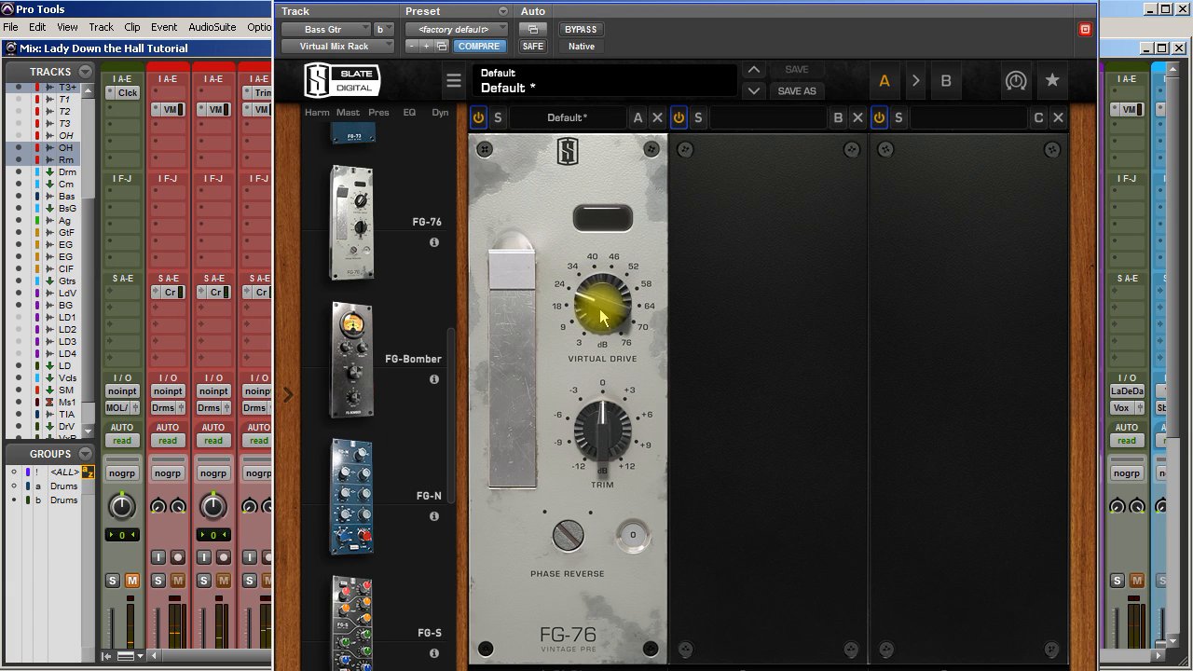
left_click_drag(591, 294, 594, 287)
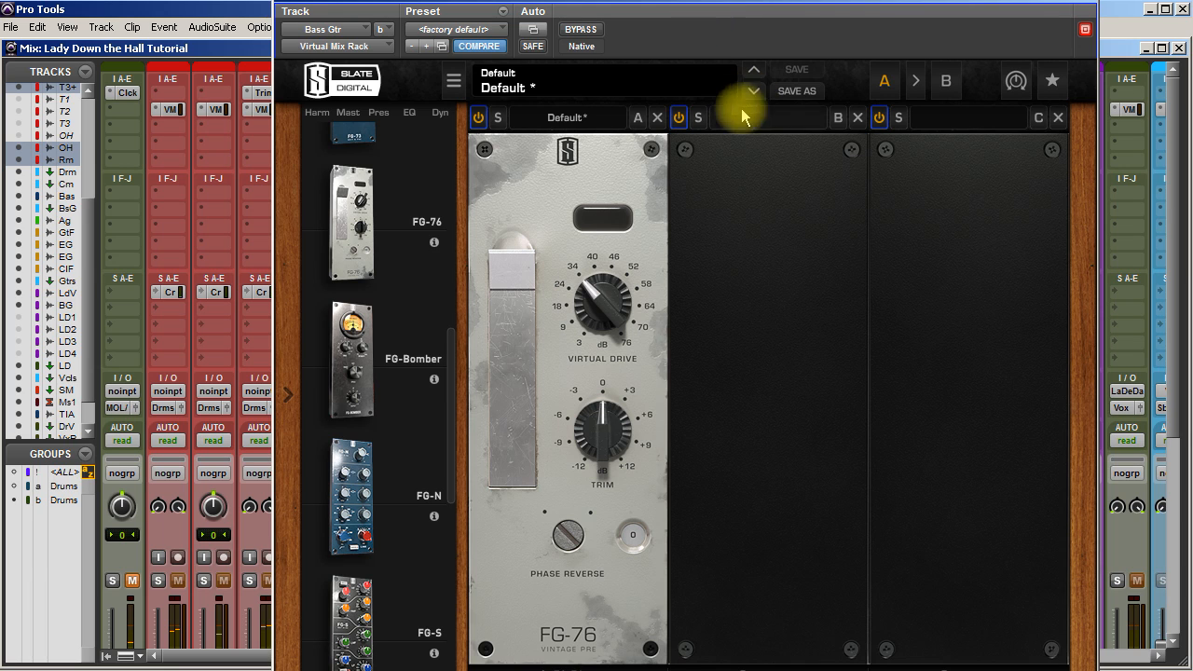
Load VCC MixBuss into slot B with noise reduction on, input +4.88 dB and drive at about 11.
left_click_drag(450, 387, 449, 552)
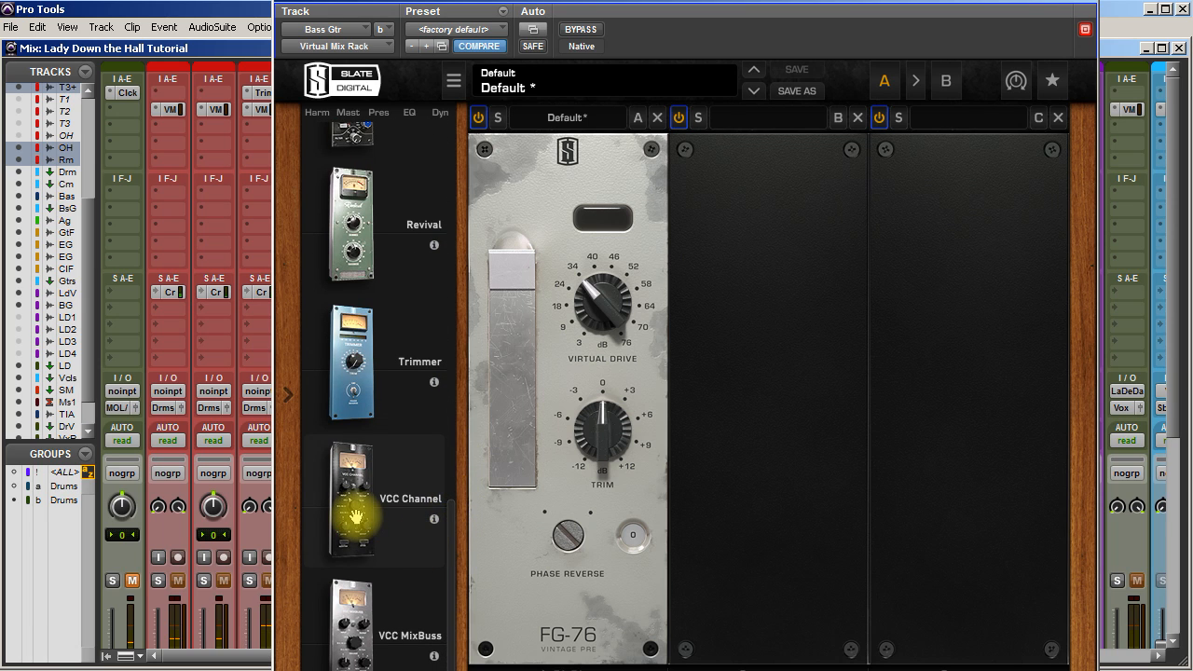
left_click_drag(360, 604, 739, 463)
left_click(722, 604)
left_click_drag(722, 557, 714, 479)
left_click_drag(720, 352, 719, 325)
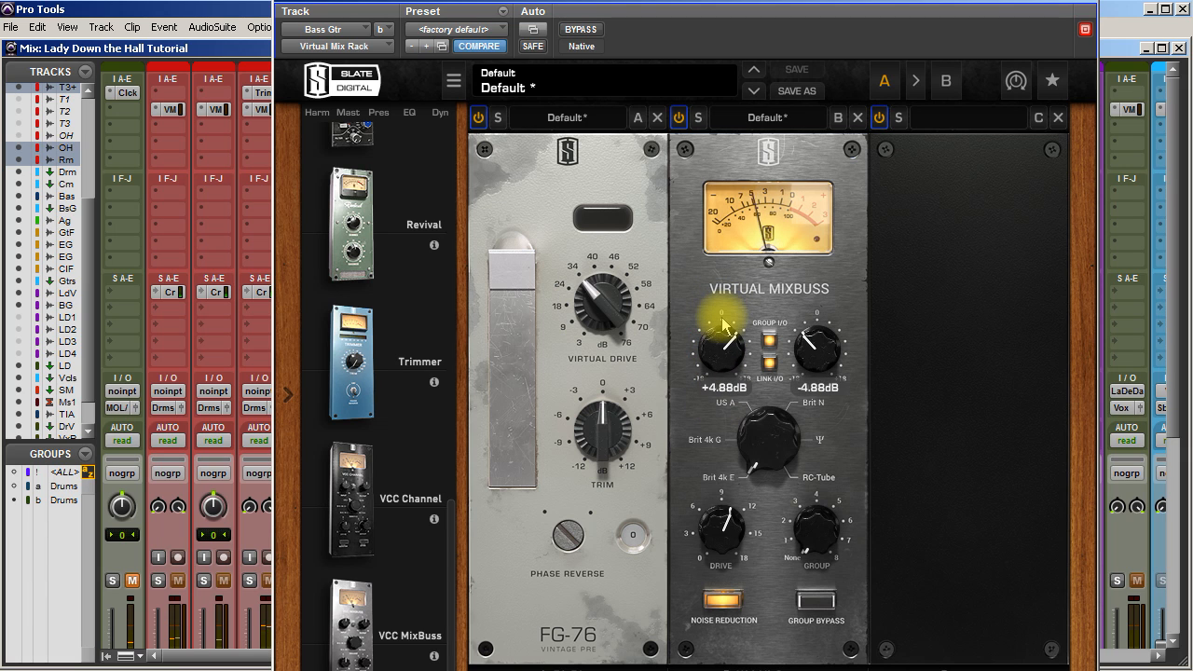
left_click(723, 537)
left_click_drag(722, 537, 723, 531)
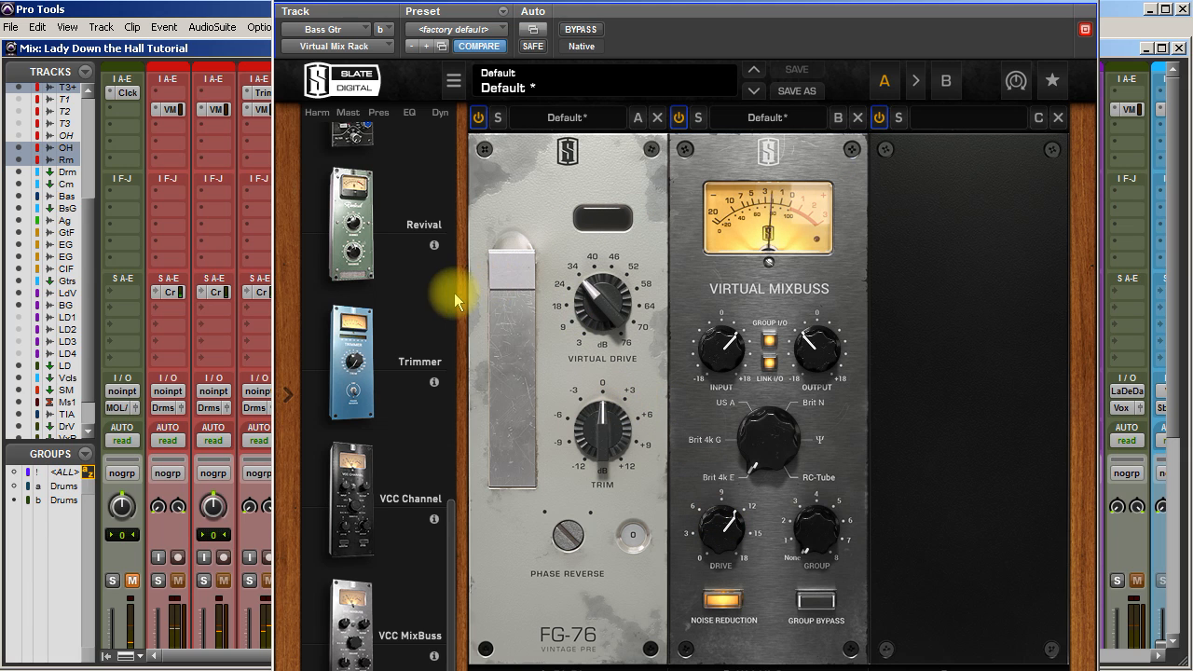
Load Revival into slot C of the bass rack and set its Thickness to about 14.7.
left_click_drag(453, 513, 472, 423)
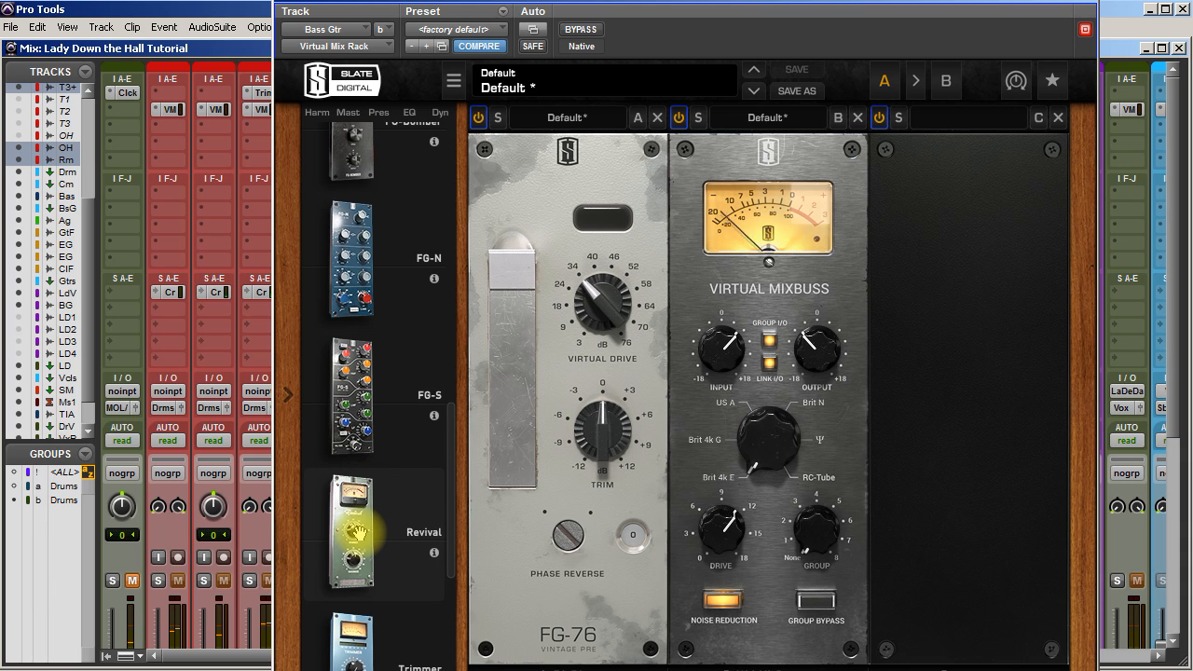
left_click_drag(357, 532, 944, 461)
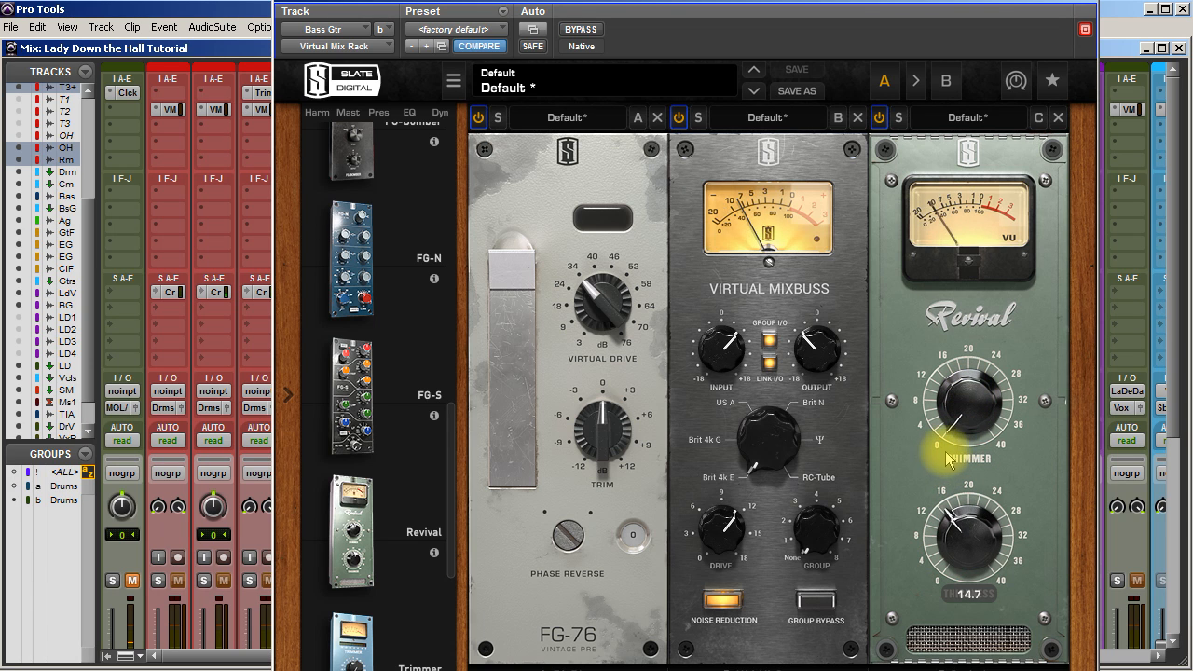
left_click_drag(966, 539, 966, 538)
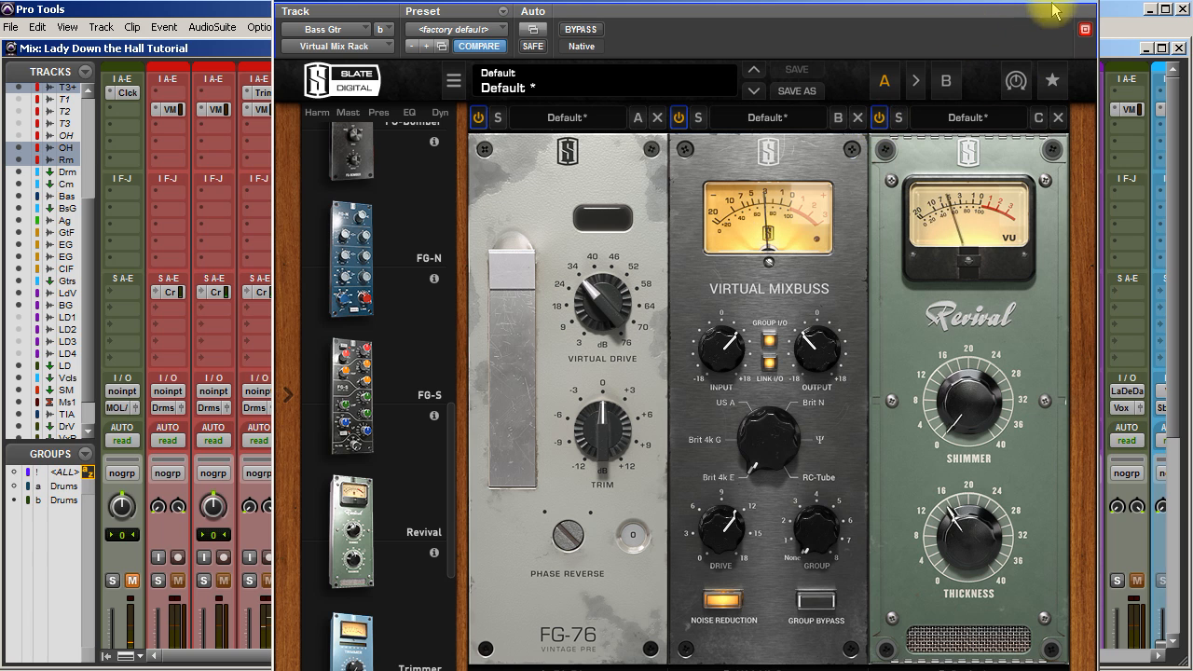
Load the FG-S EQ into slot D and boost its LMF band by about 8.1 dB at about 651 Hz.
left_click_drag(359, 398, 1091, 441)
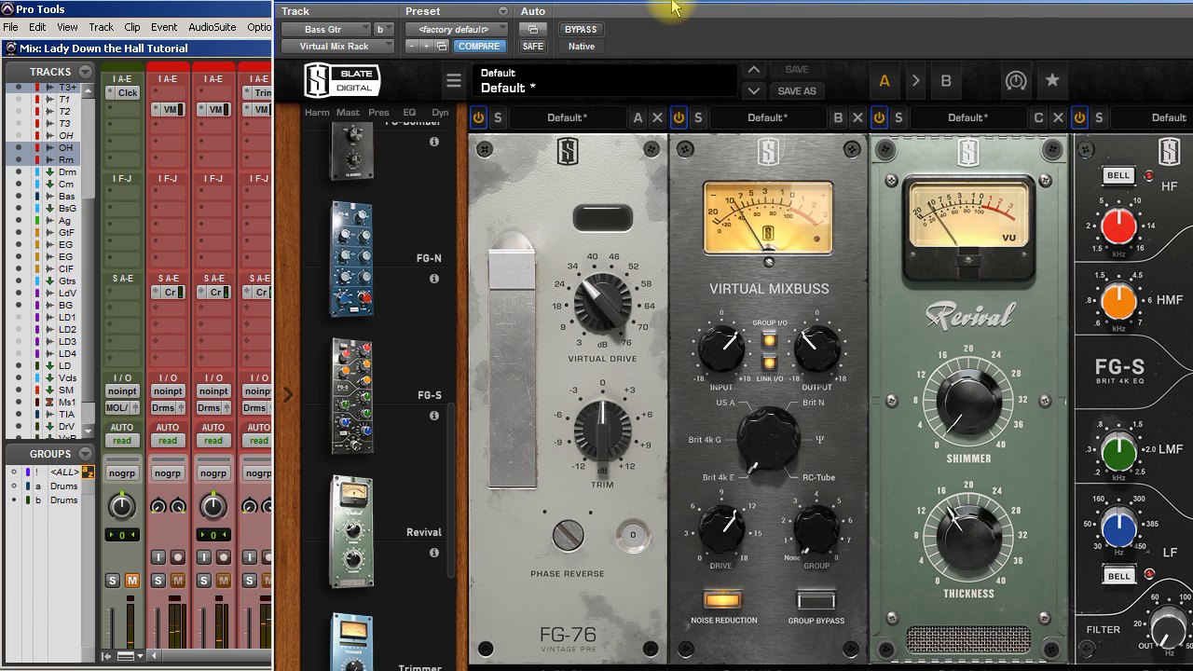
left_click_drag(669, 9, 643, 43)
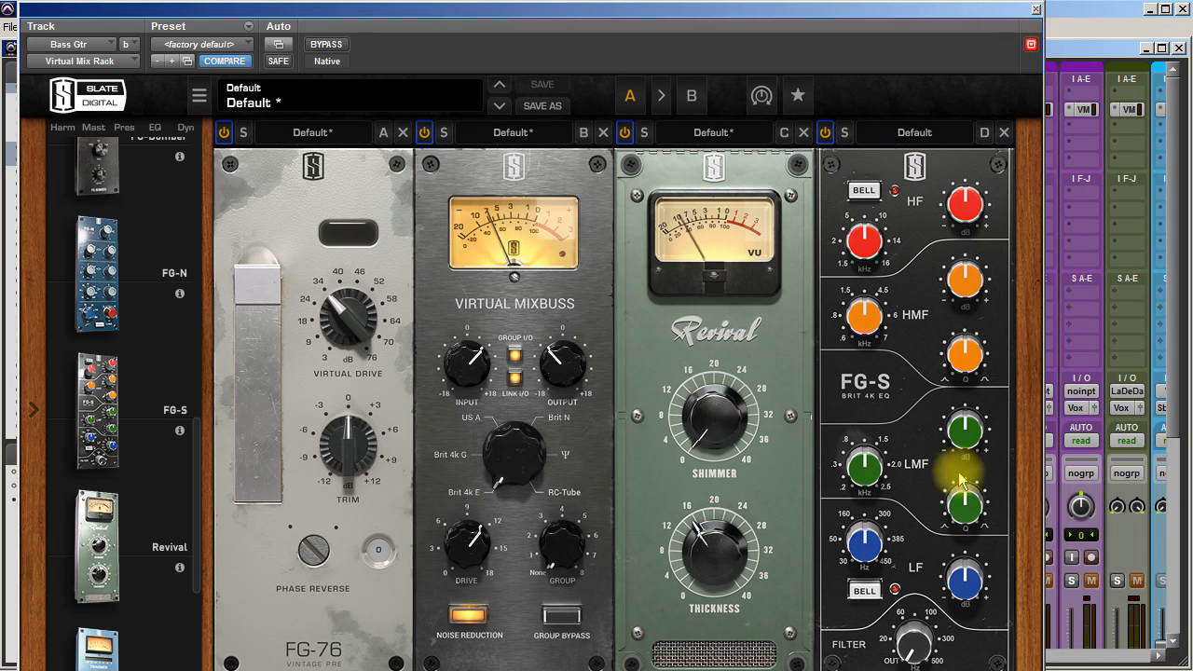
left_click(961, 506)
left_click_drag(961, 426, 959, 365)
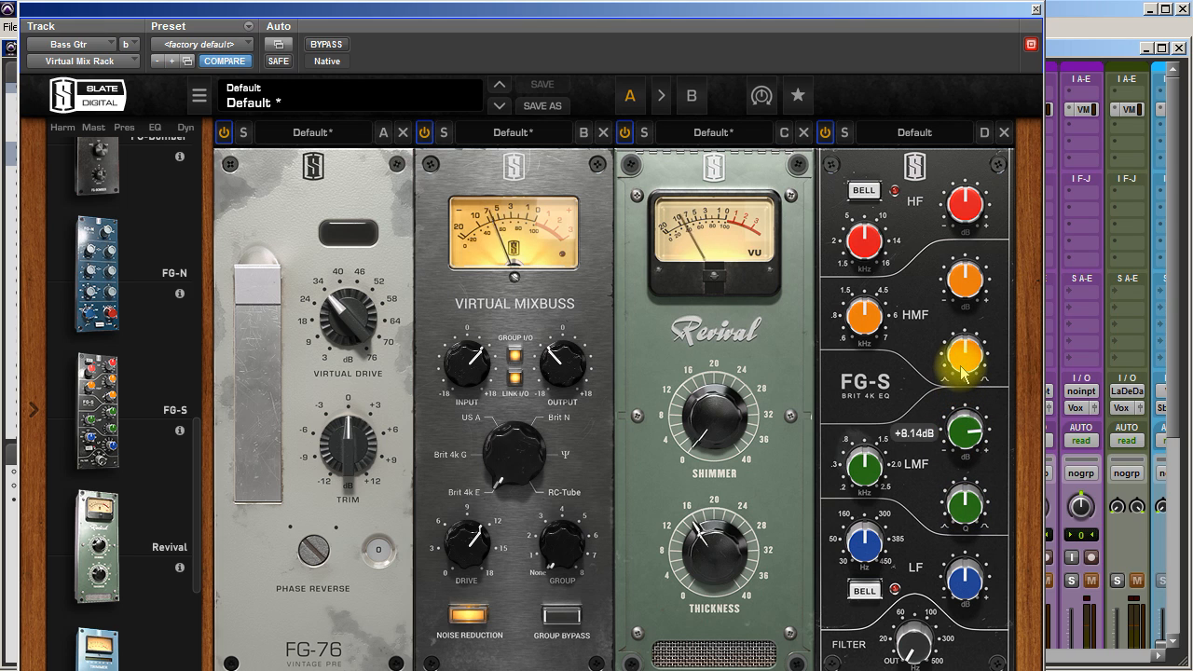
left_click_drag(858, 449, 848, 488)
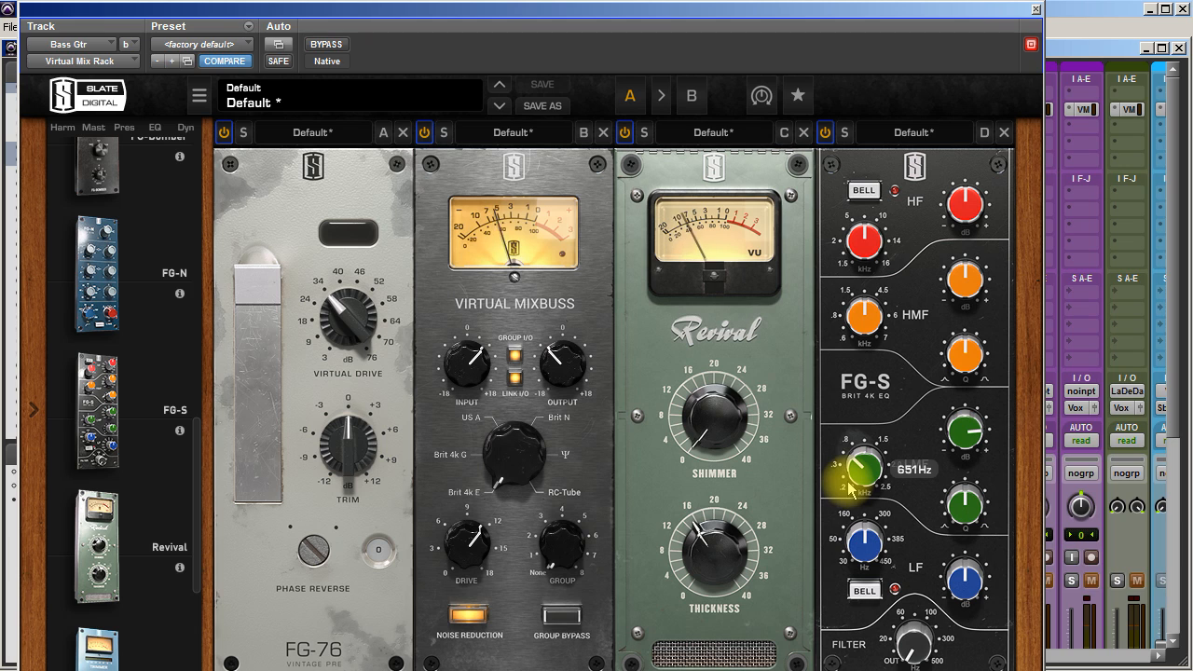
mouse_move(845, 485)
left_mouse_down()
mouse_move(842, 495)
mouse_move(843, 475)
left_mouse_up()
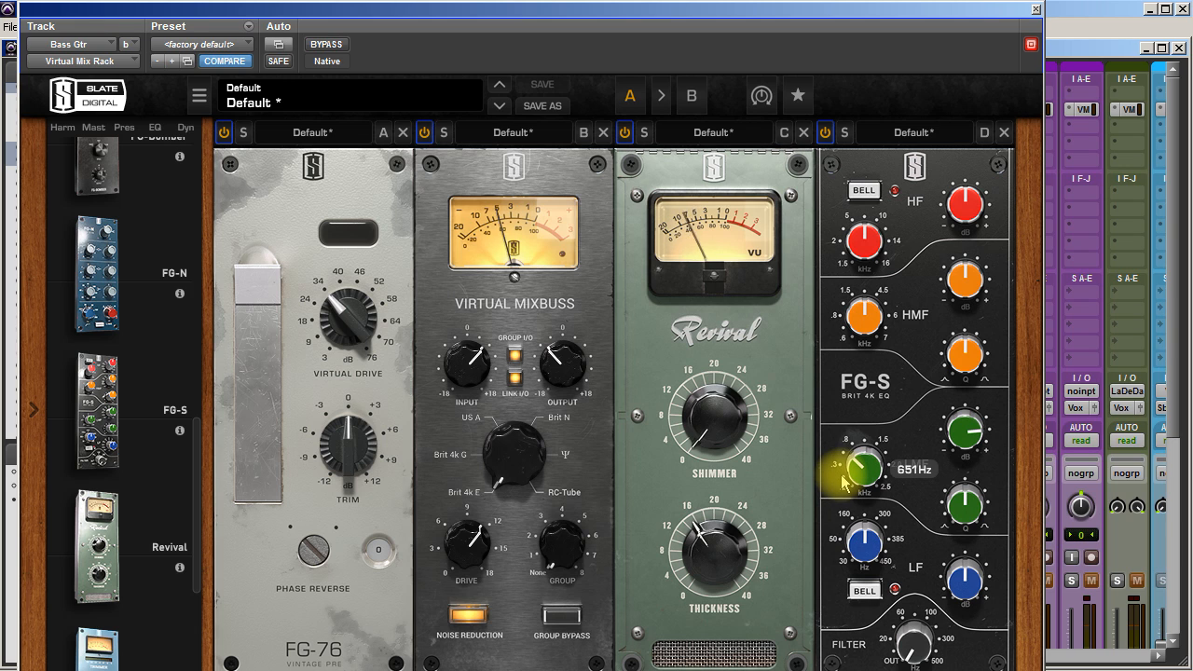
Sweep the FG-S LMF band with a +15 dB boost to about 625 Hz and turn it into a slight cut.
left_click_drag(960, 427, 971, 389)
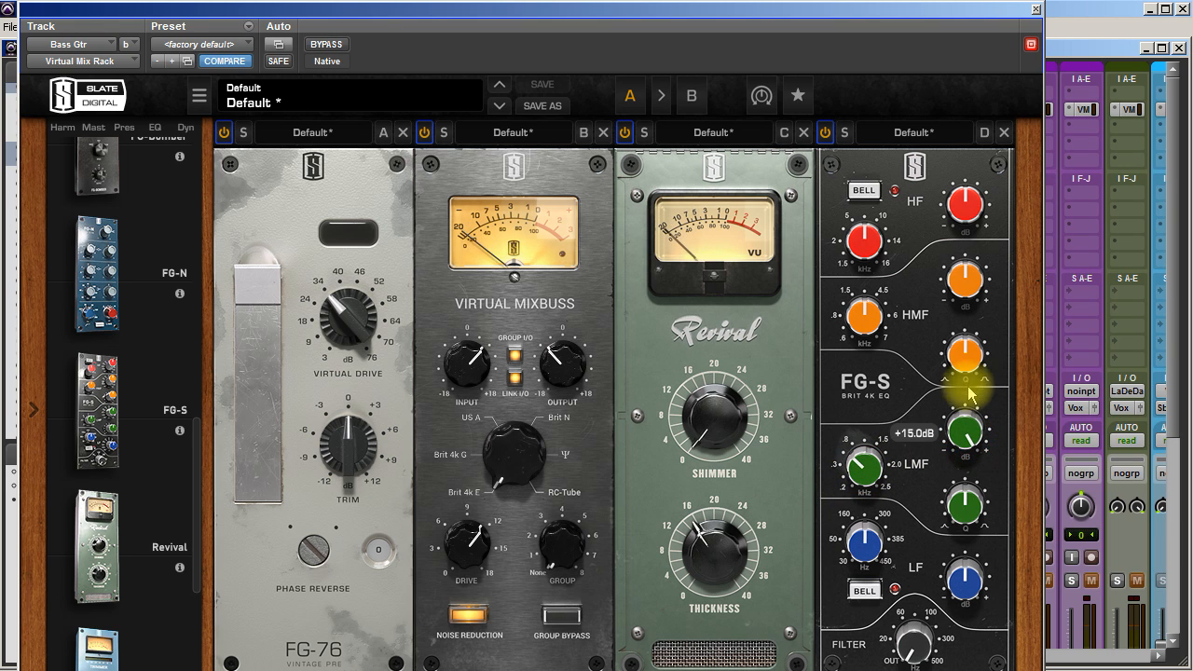
left_click_drag(964, 504, 937, 550)
left_click_drag(876, 483, 859, 477)
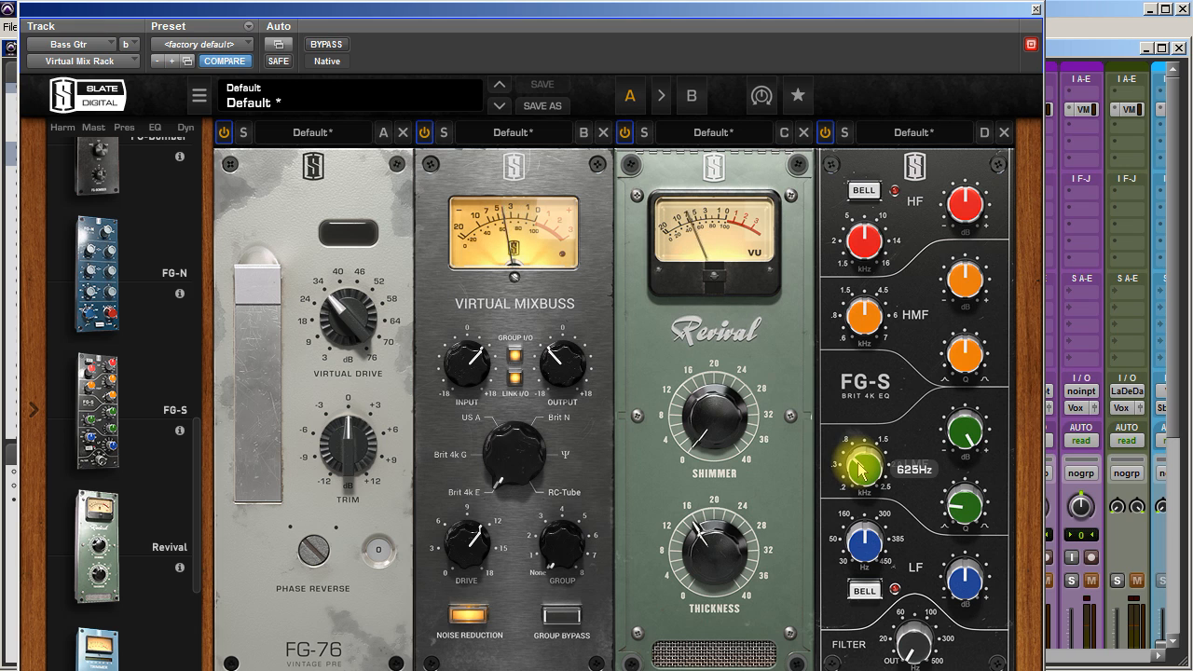
mouse_move(958, 437)
left_mouse_down()
mouse_move(941, 530)
mouse_move(964, 454)
left_mouse_up()
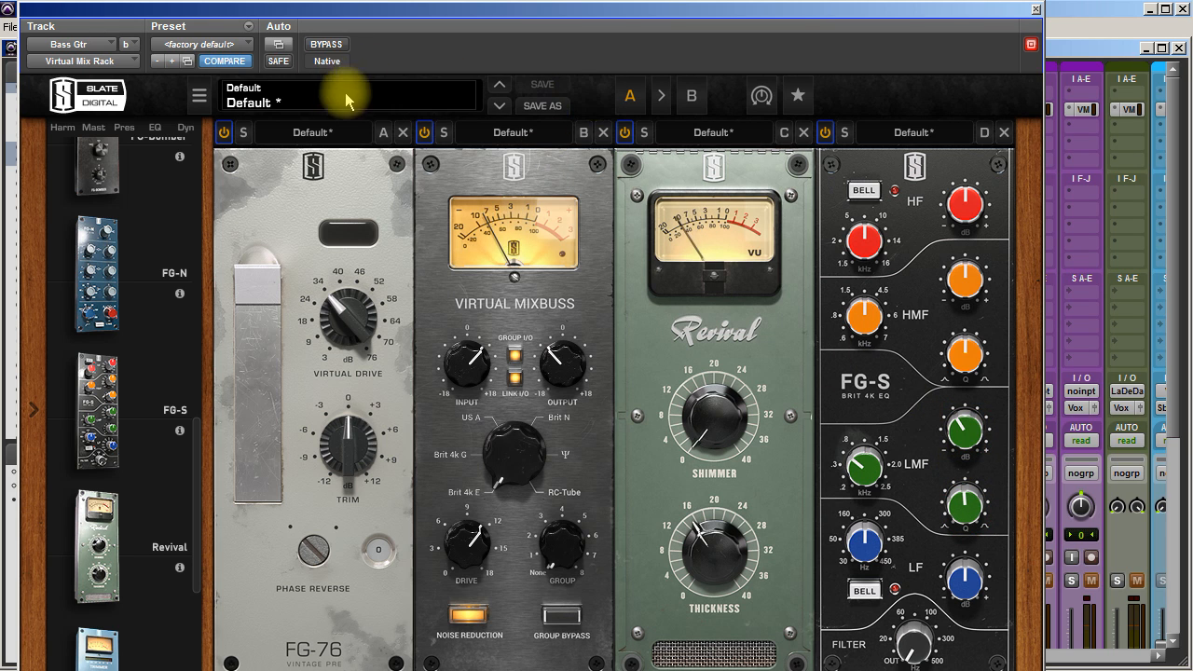
Boost the FG-S LF band in bell mode by about 2.4 dB at about 108 Hz.
left_click_drag(863, 540, 854, 571)
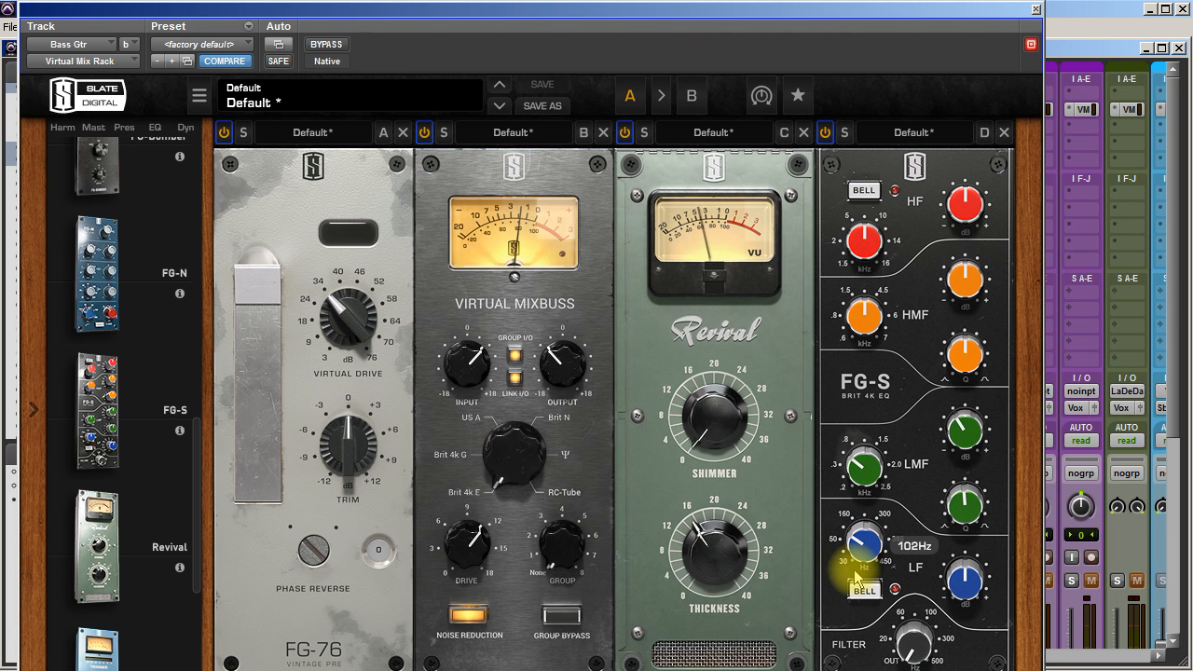
left_click_drag(963, 573, 965, 581)
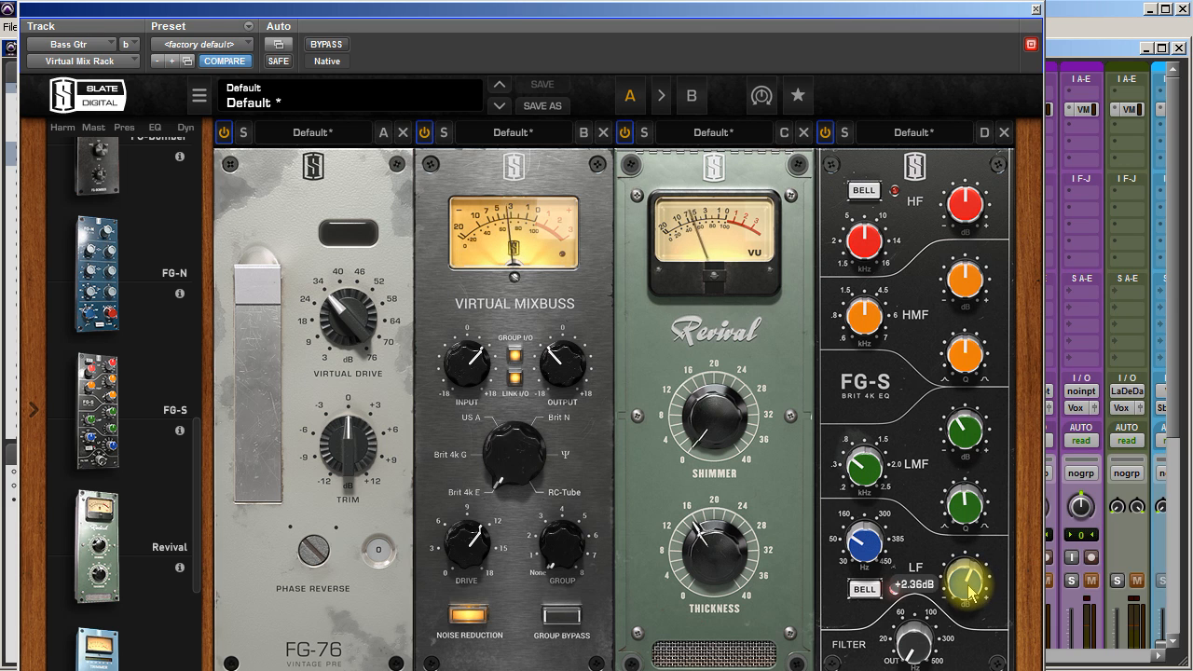
left_click_drag(868, 546, 872, 534)
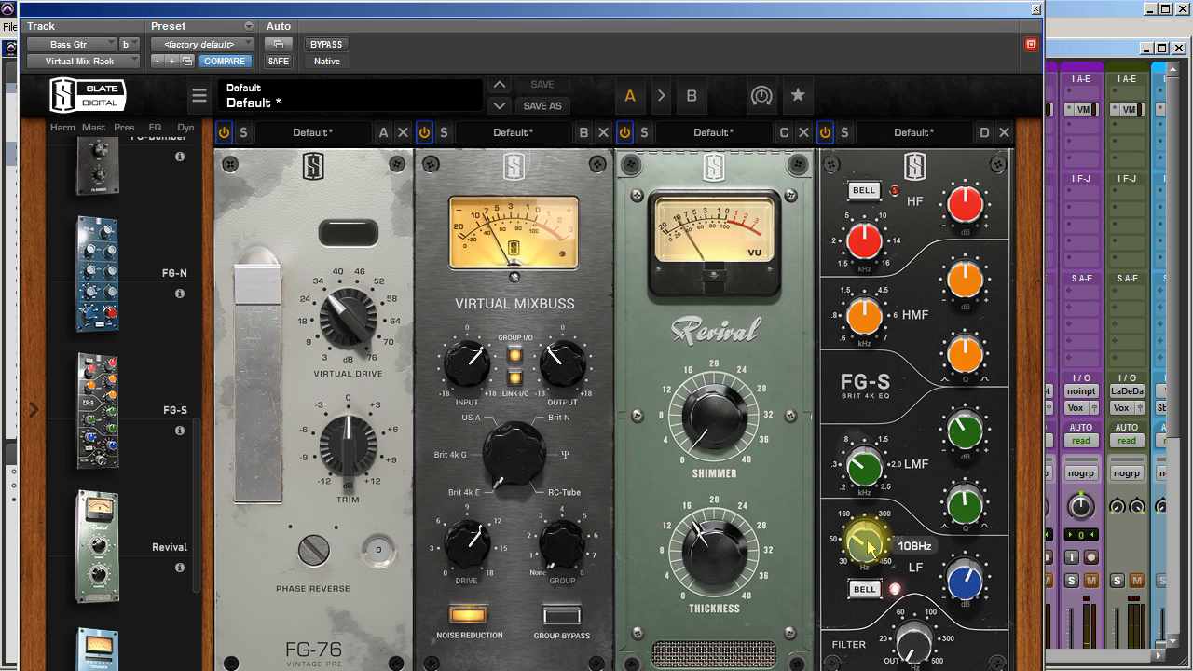
Set the FG-S low-cut filter to about 62 Hz and compare the bass with the whole rack bypassed and engaged.
mouse_move(910, 647)
left_click_drag(904, 646, 904, 590)
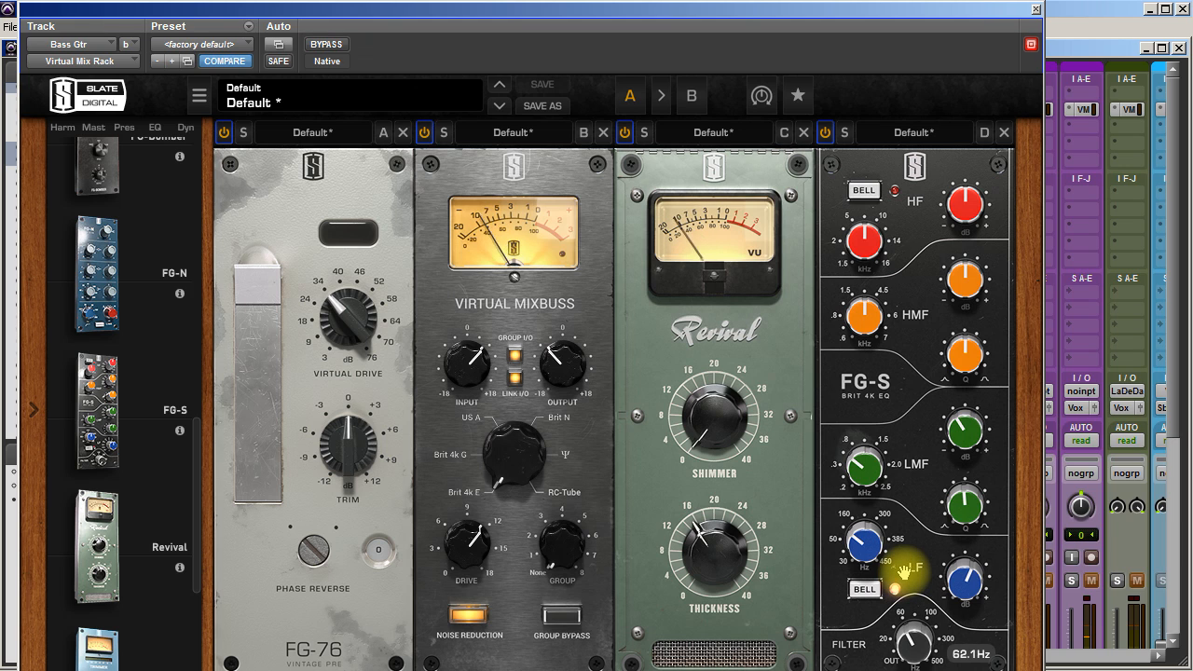
left_click(327, 48)
left_click(327, 48)
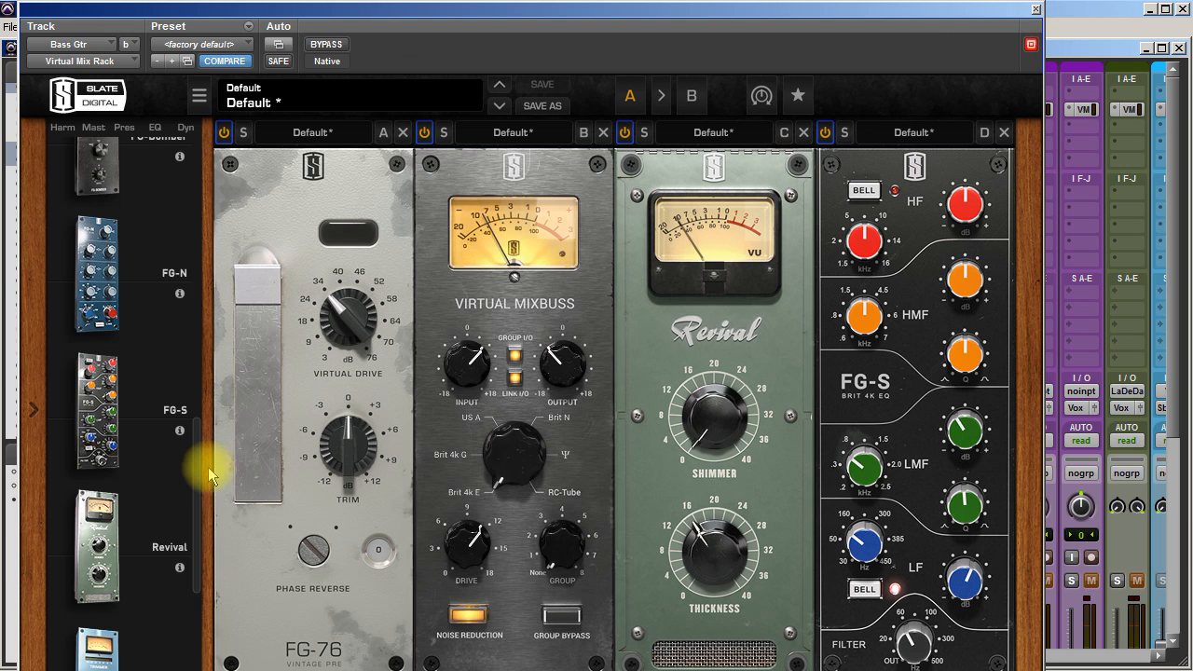
Load the FG-401 compressor into slot E of the bass rack and apply its Smooth Bass 1 preset.
scroll(195, 475, "up", 2)
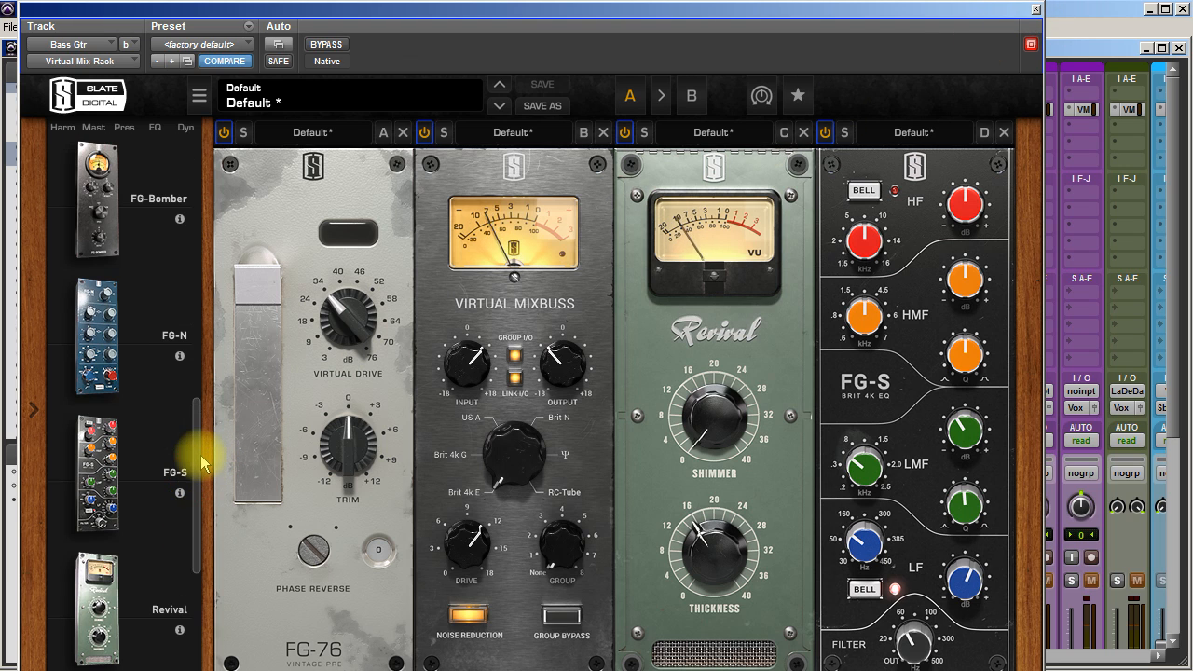
left_click_drag(197, 451, 216, 282)
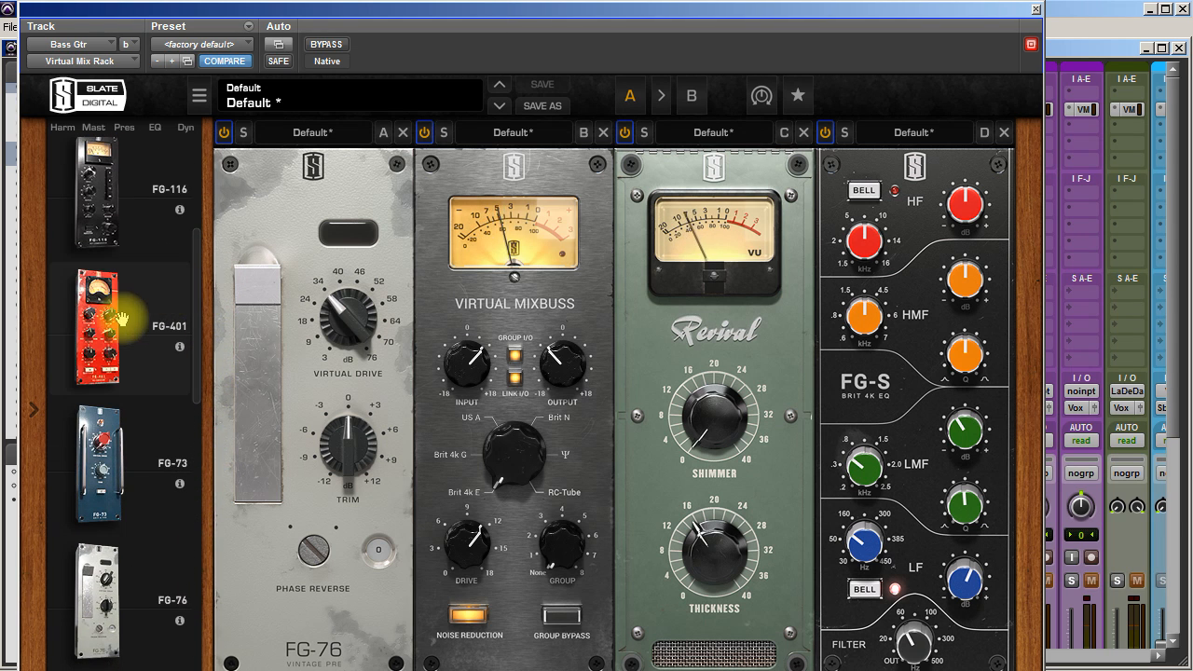
left_click_drag(112, 331, 1099, 364)
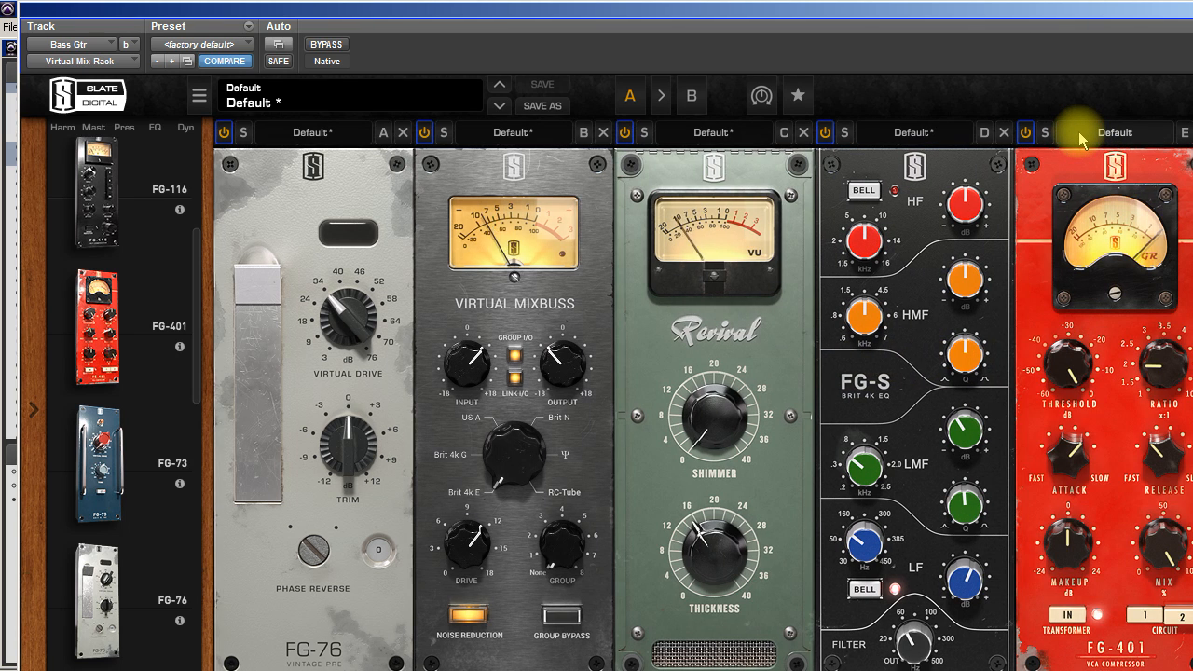
left_click(1108, 666)
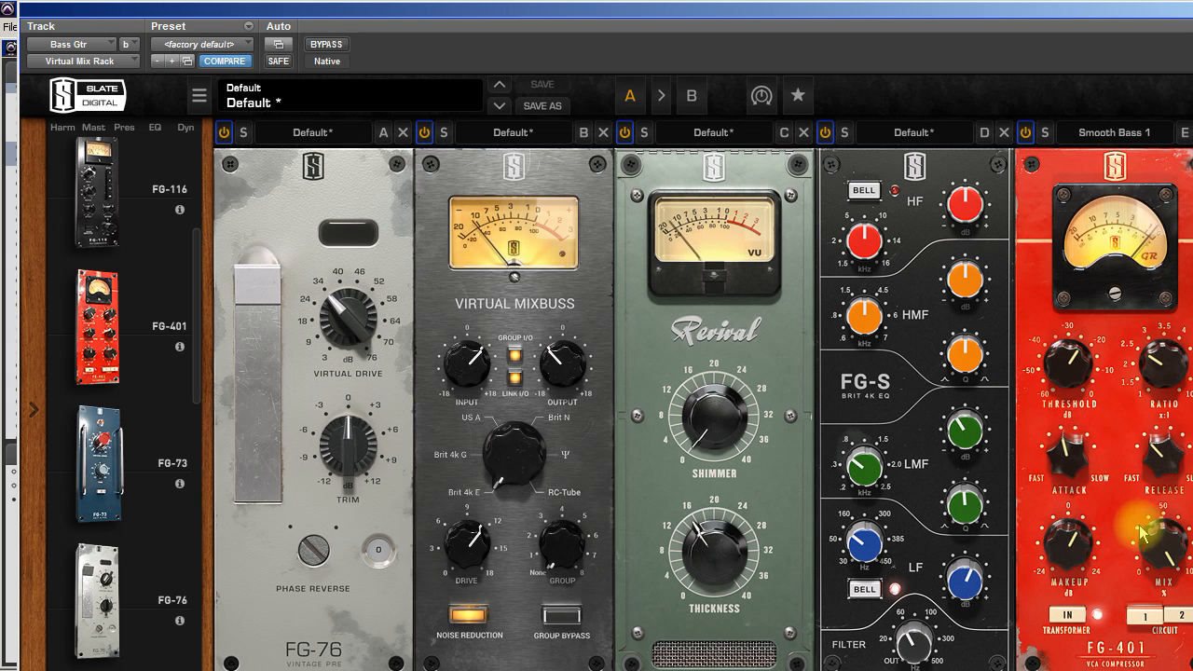
Adjust the FG-401 with release at 2, a faster attack and about +2.5 dB makeup, and toggle it off and on to compare.
left_click_drag(1077, 545, 1067, 559)
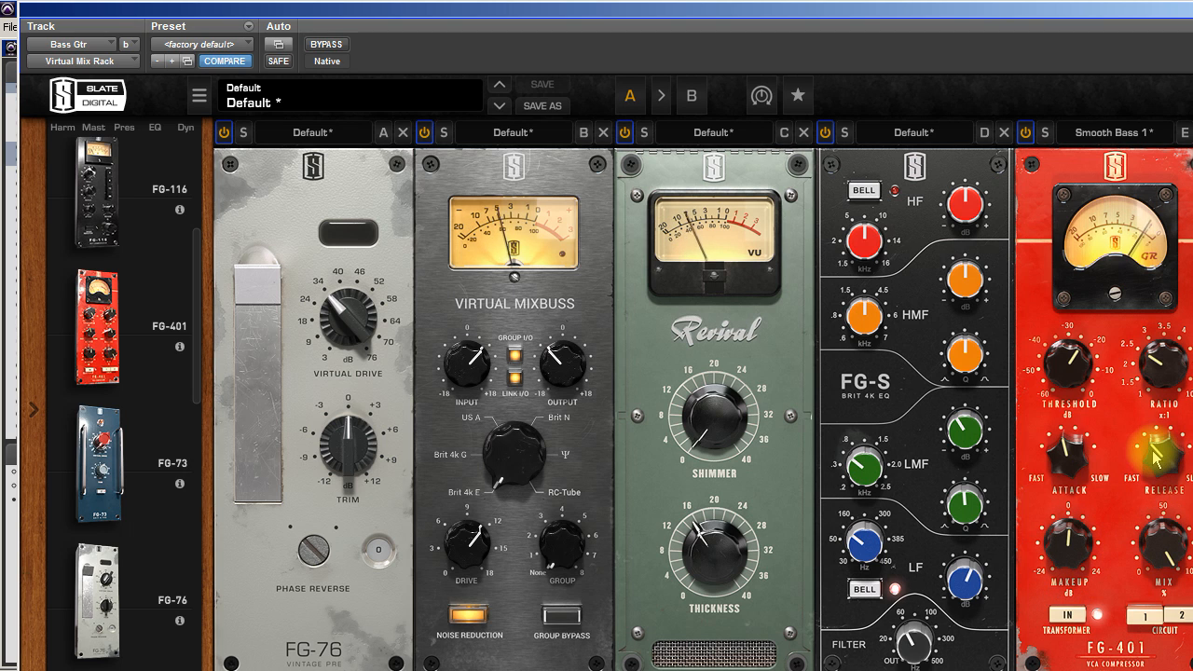
left_click_drag(1156, 454, 1161, 446)
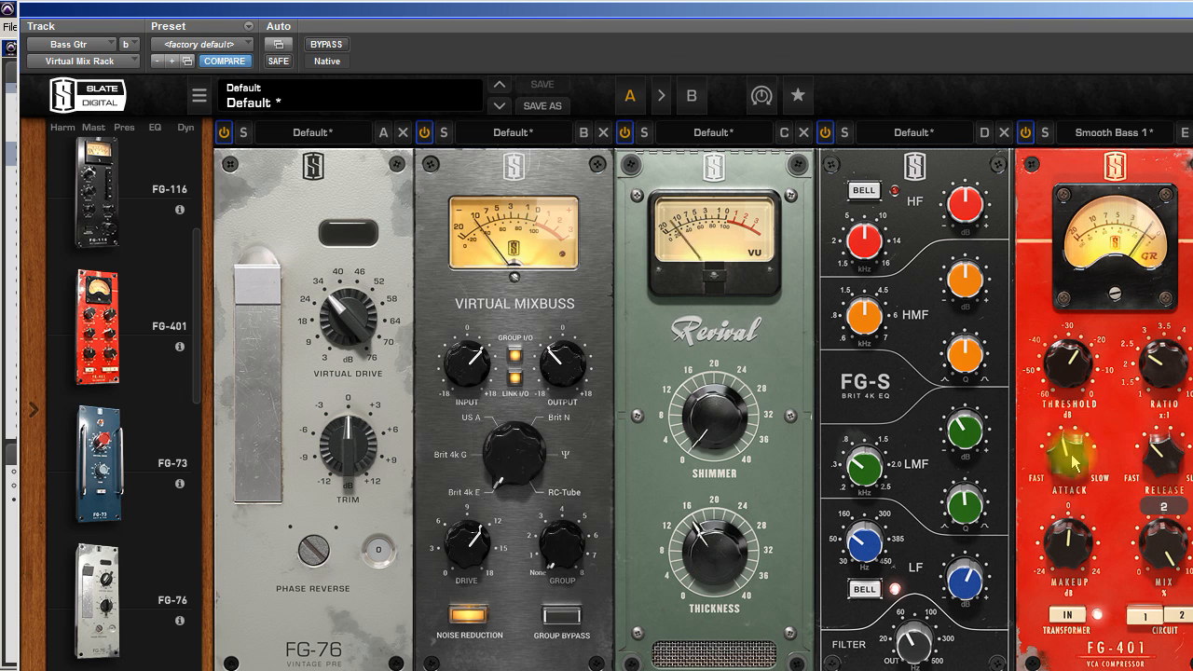
left_click(1057, 457)
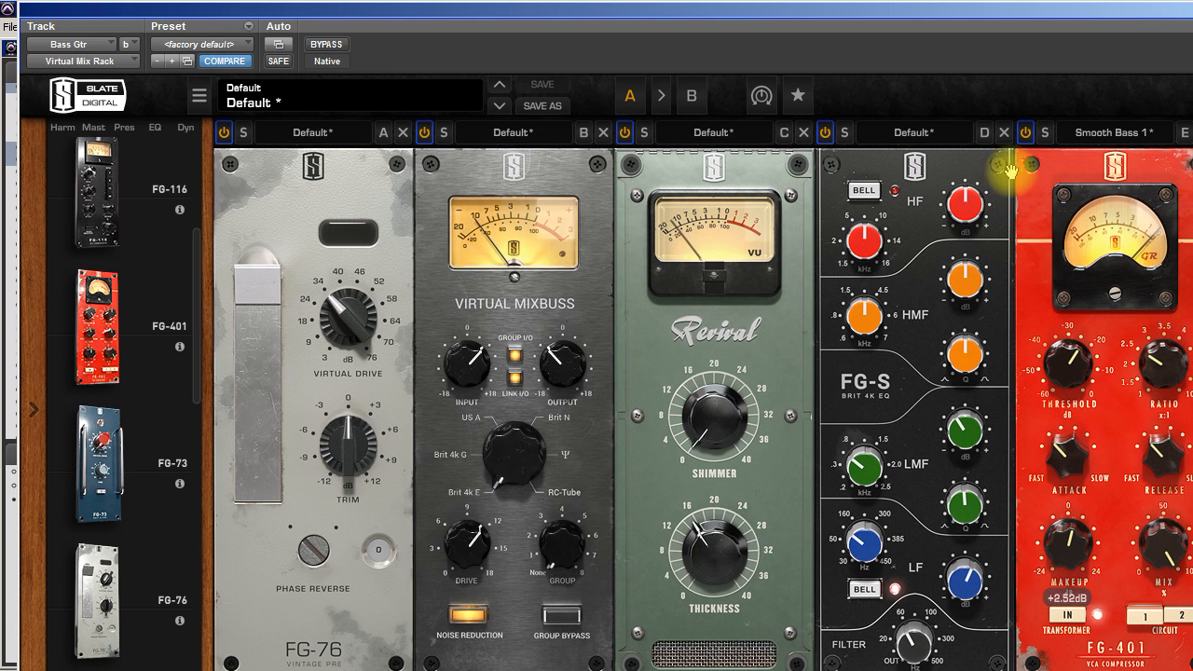
left_click(1029, 133)
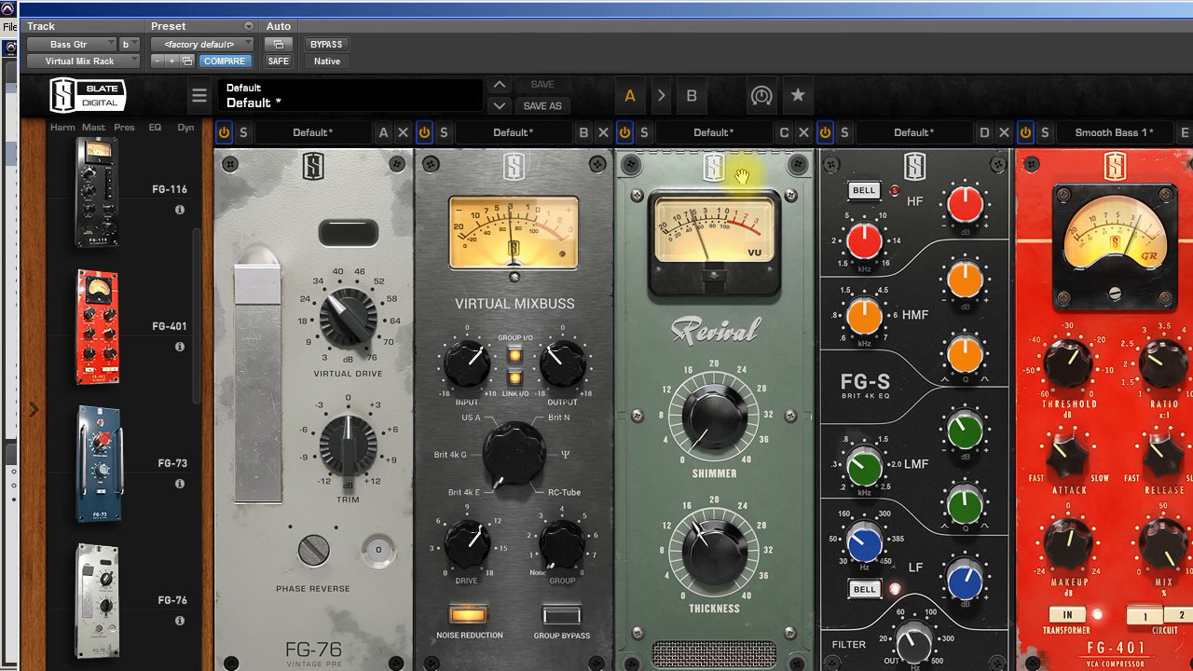
Set the FG-401 threshold to about -21 dB, lower its makeup gain slightly, and compare the bass with the whole rack bypassed and engaged.
left_click_drag(1069, 361, 1071, 356)
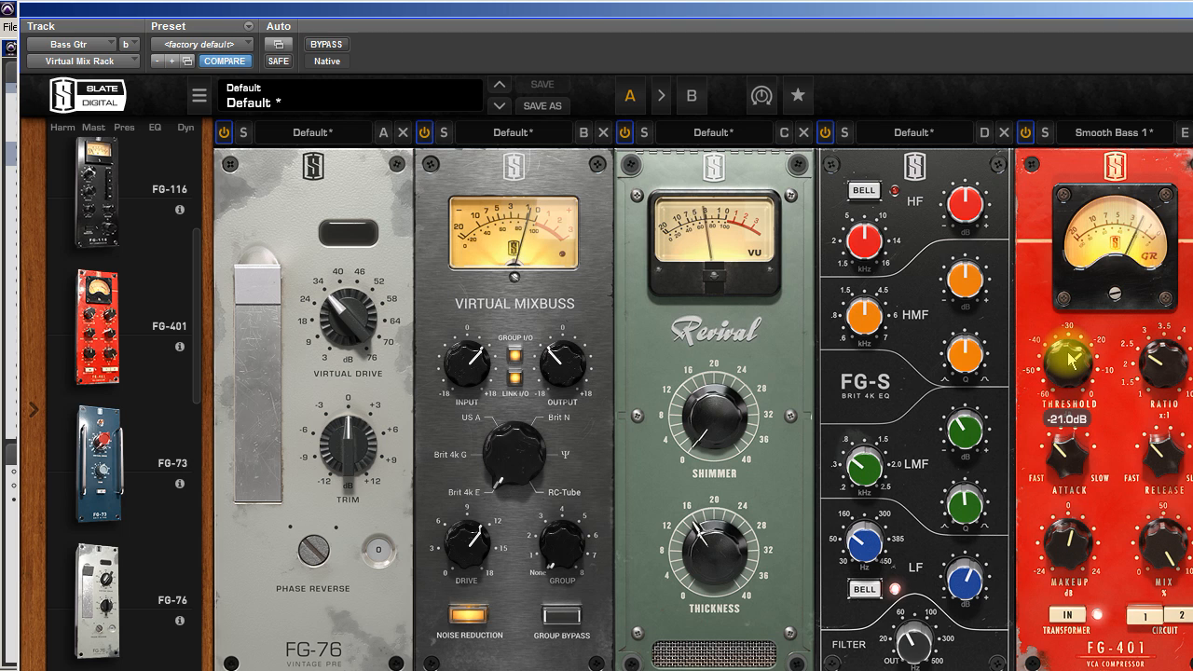
left_click(326, 45)
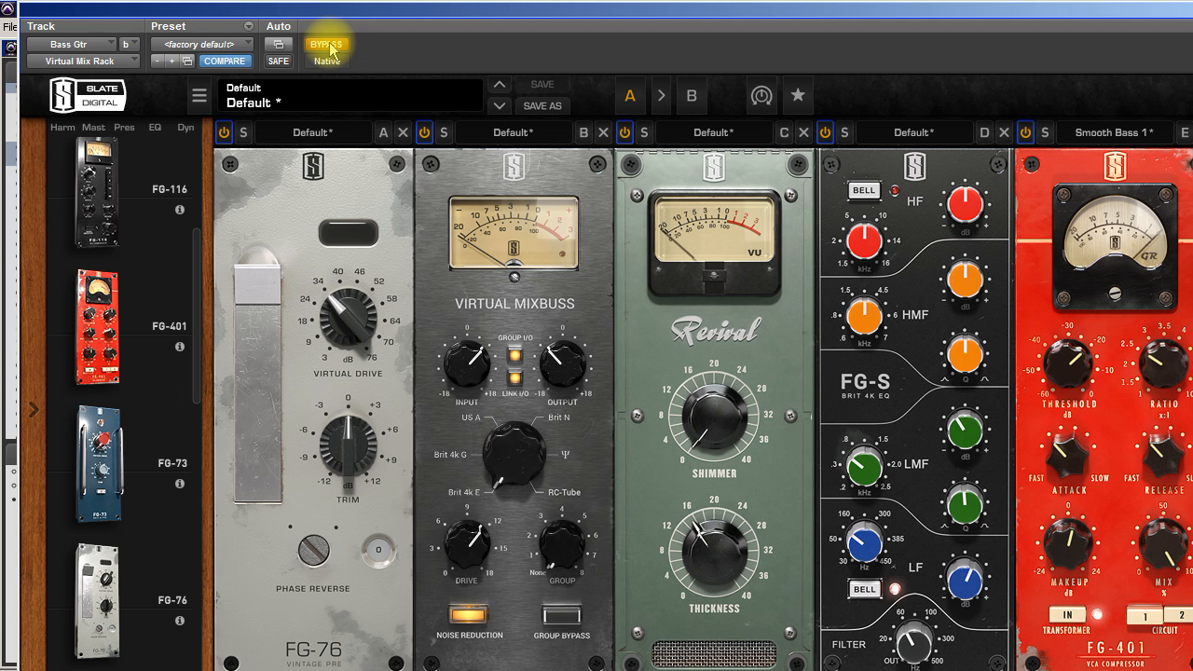
left_click(326, 44)
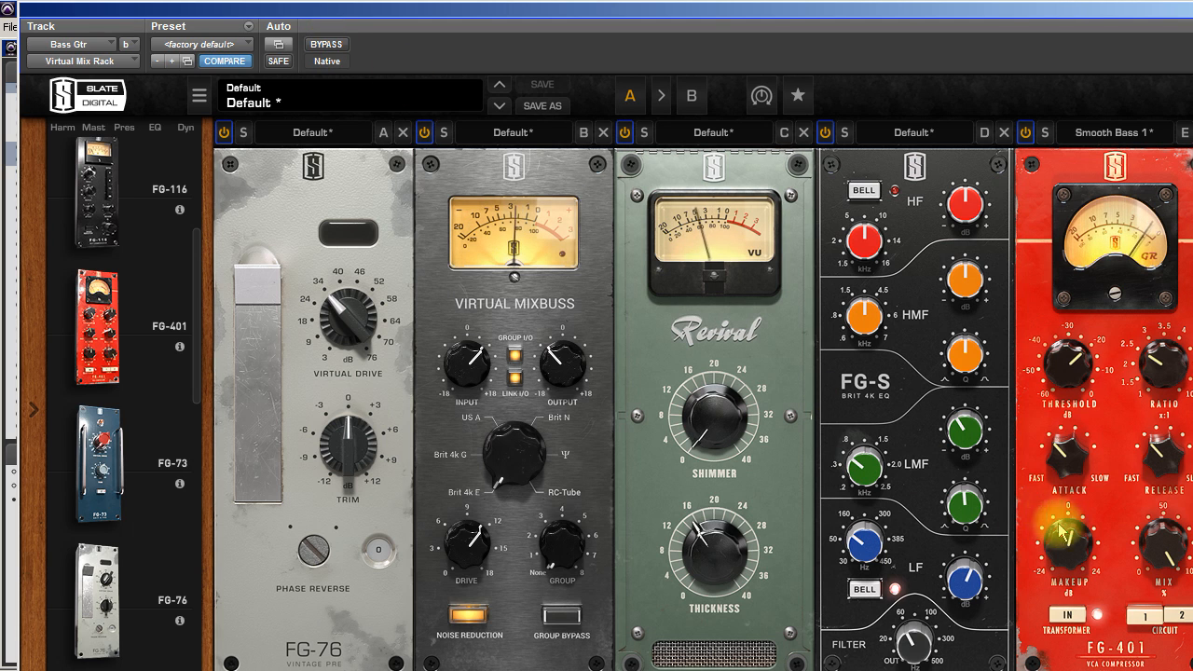
mouse_move(1065, 540)
left_click(326, 44)
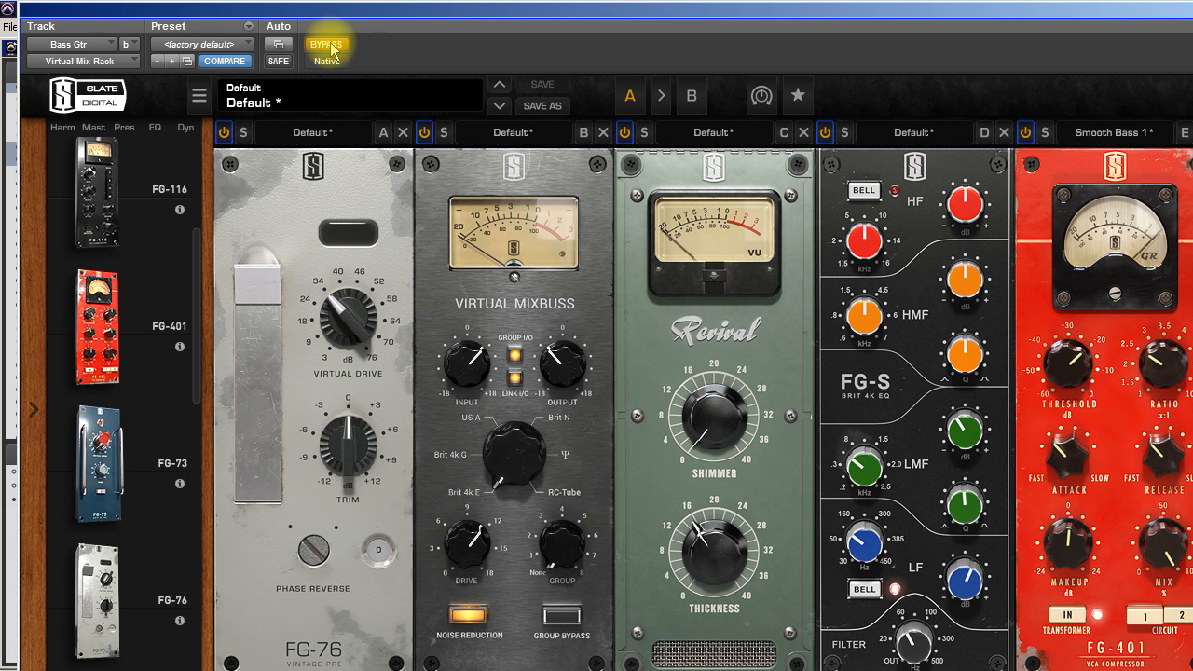
left_click(326, 45)
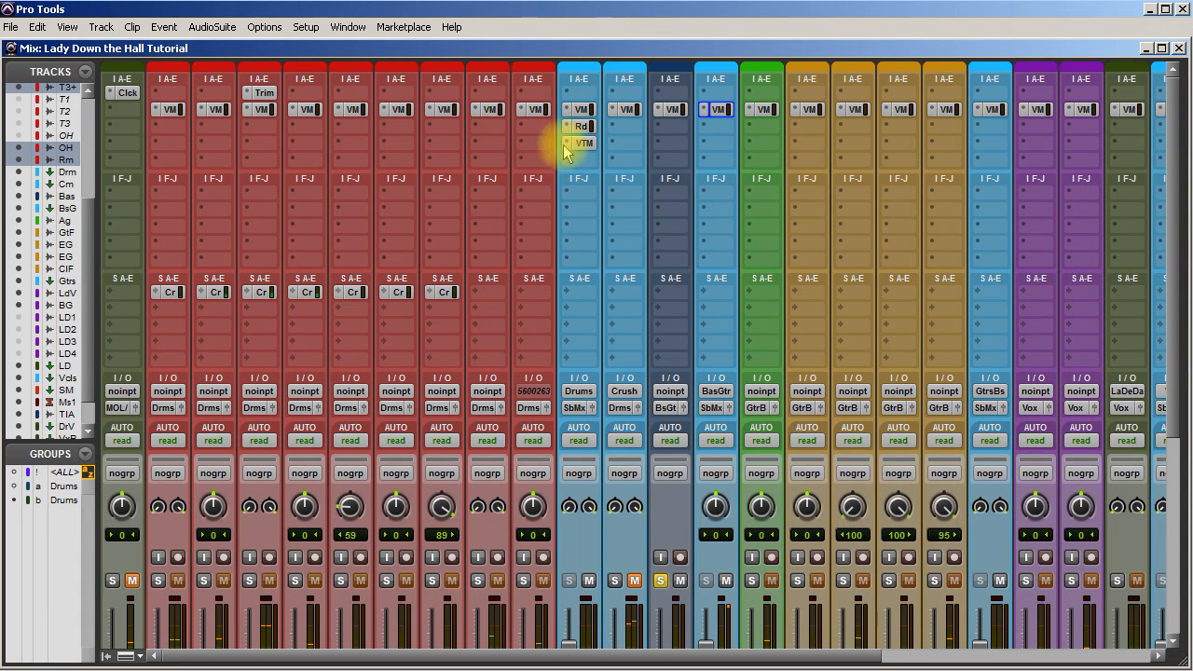
left_click(672, 126)
mouse_move(703, 155)
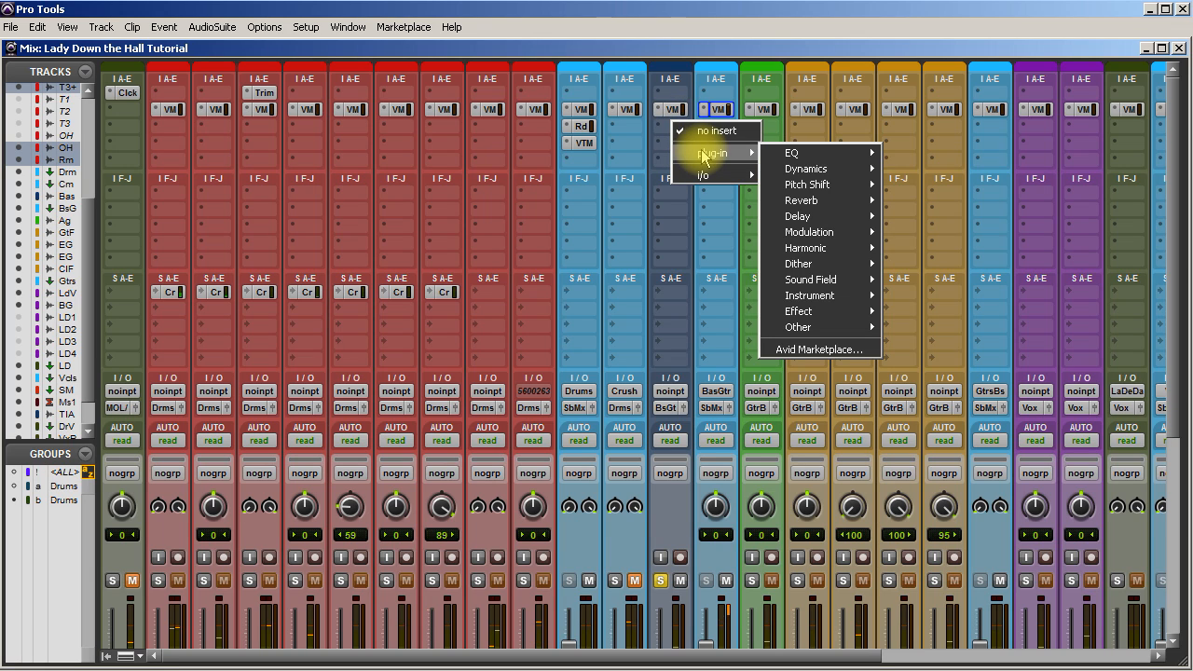
left_click(683, 8)
left_click_drag(580, 147, 716, 131)
left_click(743, 231)
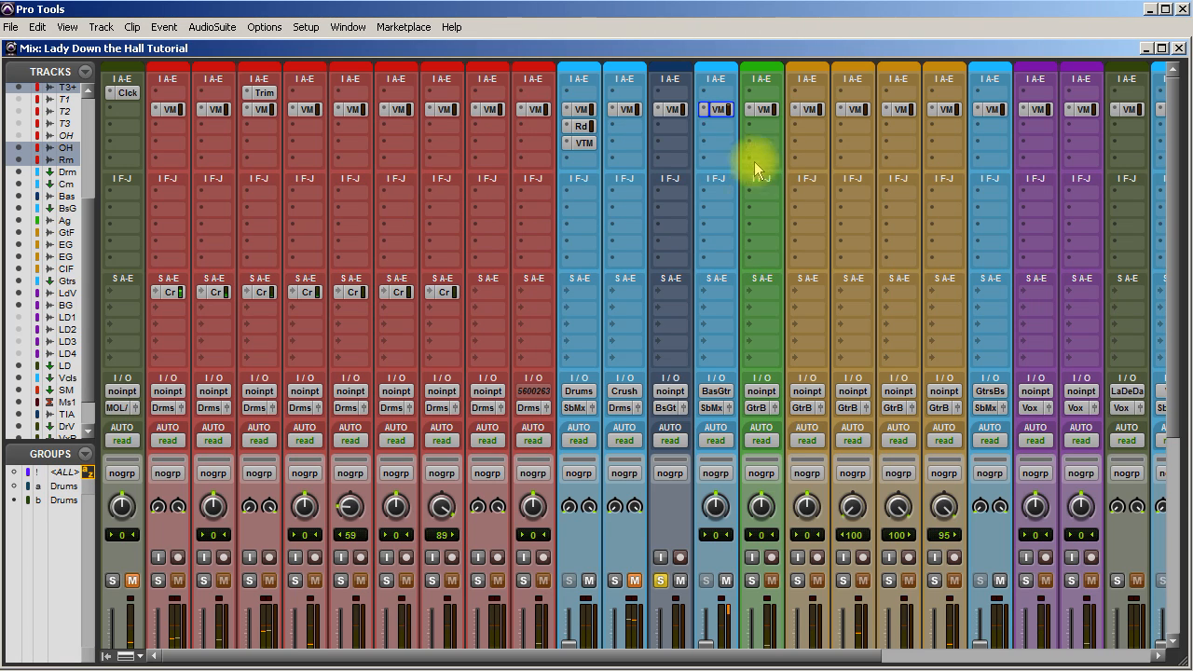
Insert Virtual Tape Machines after the rack on the Bass Gtr track, using 2" 16 Track with +5.26 dB input and -5.26 dB output.
left_click(716, 116)
mouse_move(772, 153)
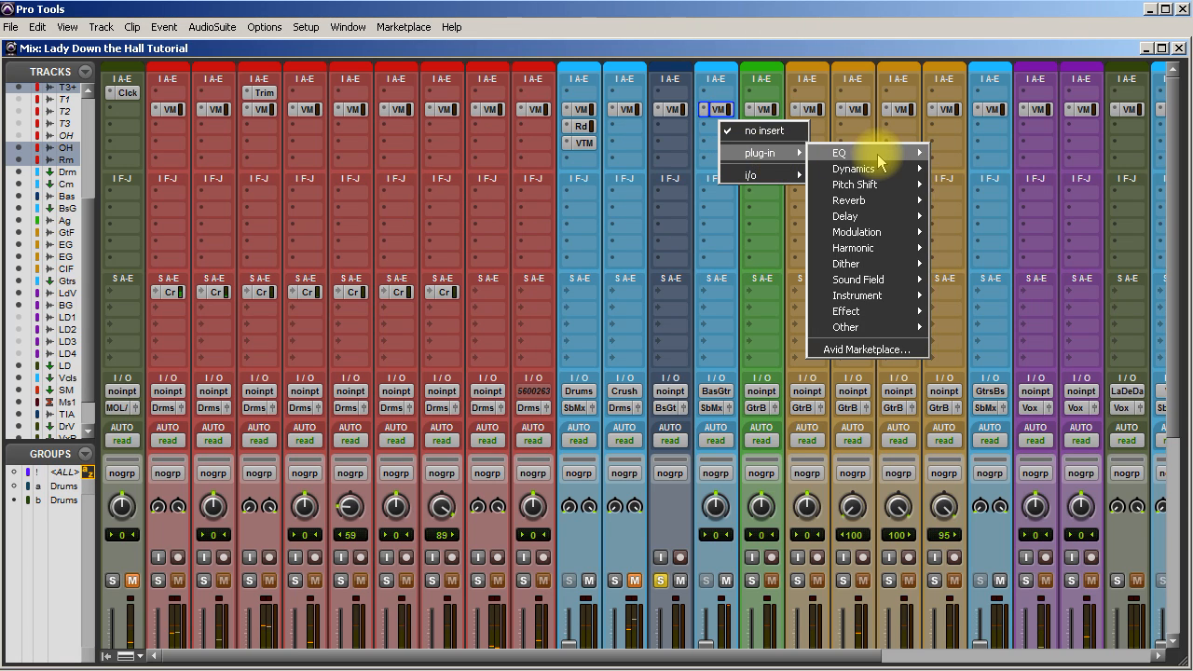
mouse_move(867, 247)
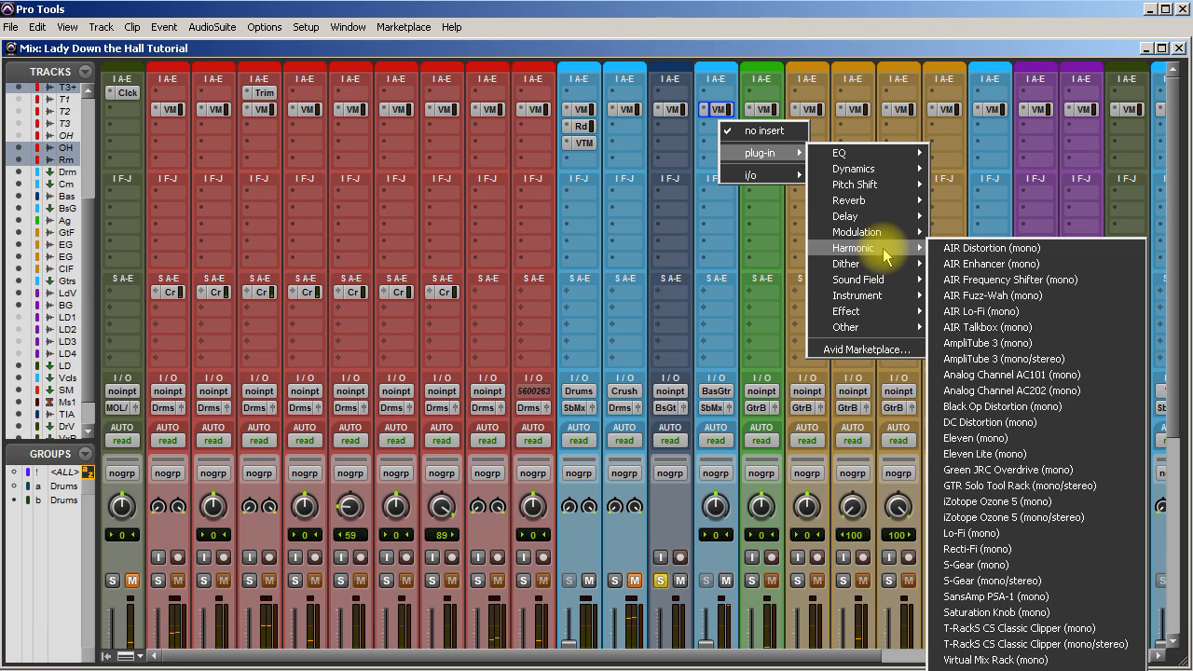
left_click(986, 659)
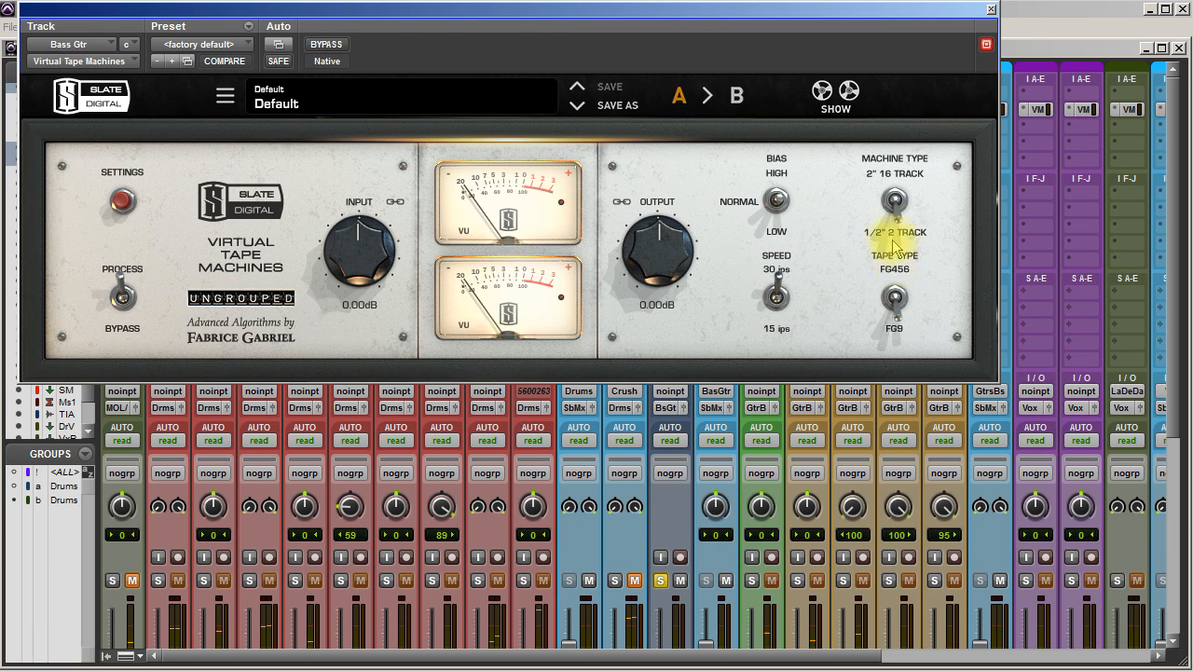
left_click_drag(658, 261, 658, 248)
mouse_move(362, 244)
left_mouse_down()
mouse_move(365, 228)
mouse_move(360, 237)
left_mouse_up()
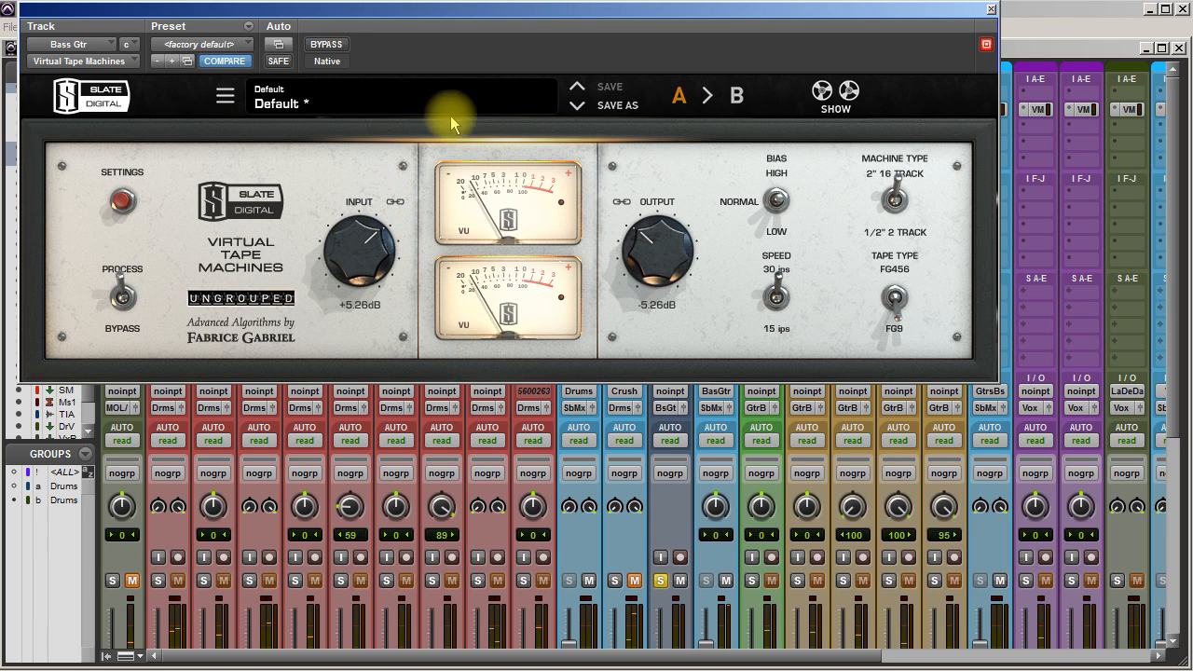
Compare the bass with Virtual Tape Machines bypassed, close the plug-in, and take the bass track out of solo.
left_click(320, 45)
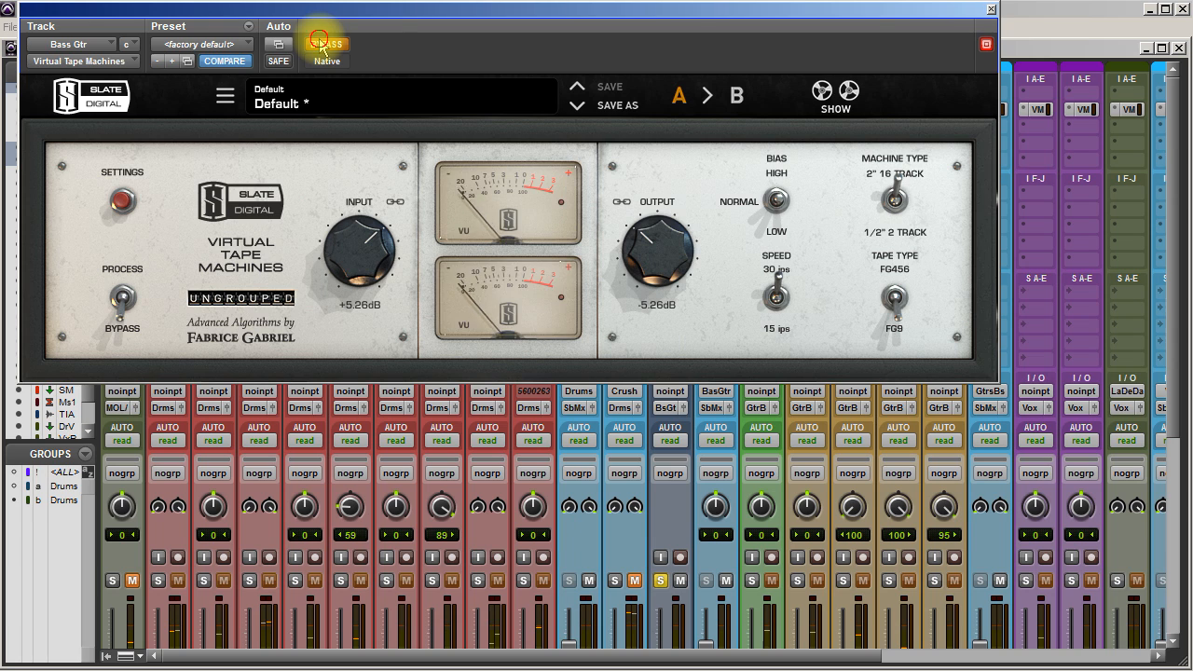
left_click(986, 44)
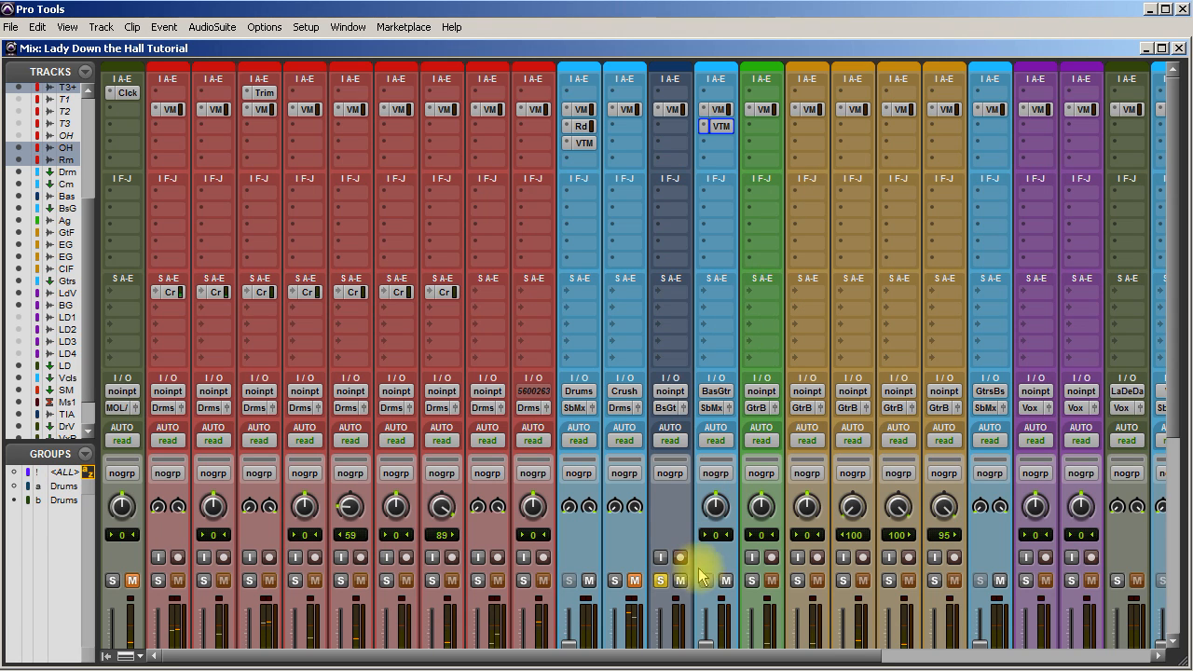
left_click(660, 580)
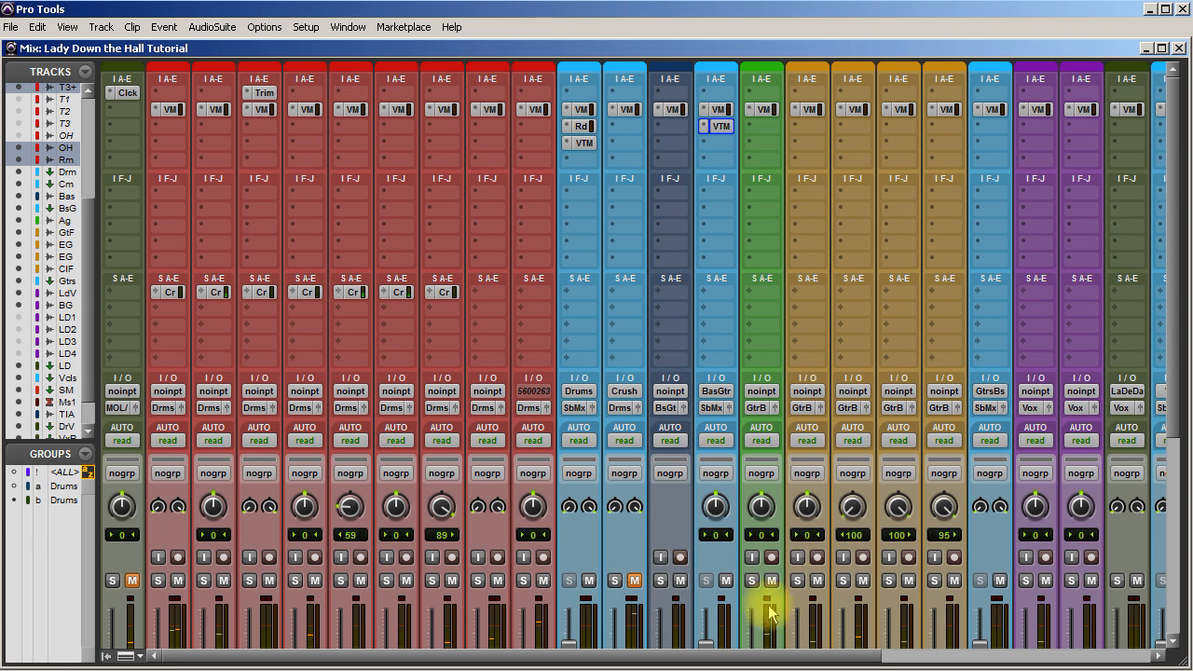
left_click_drag(783, 656, 1048, 656)
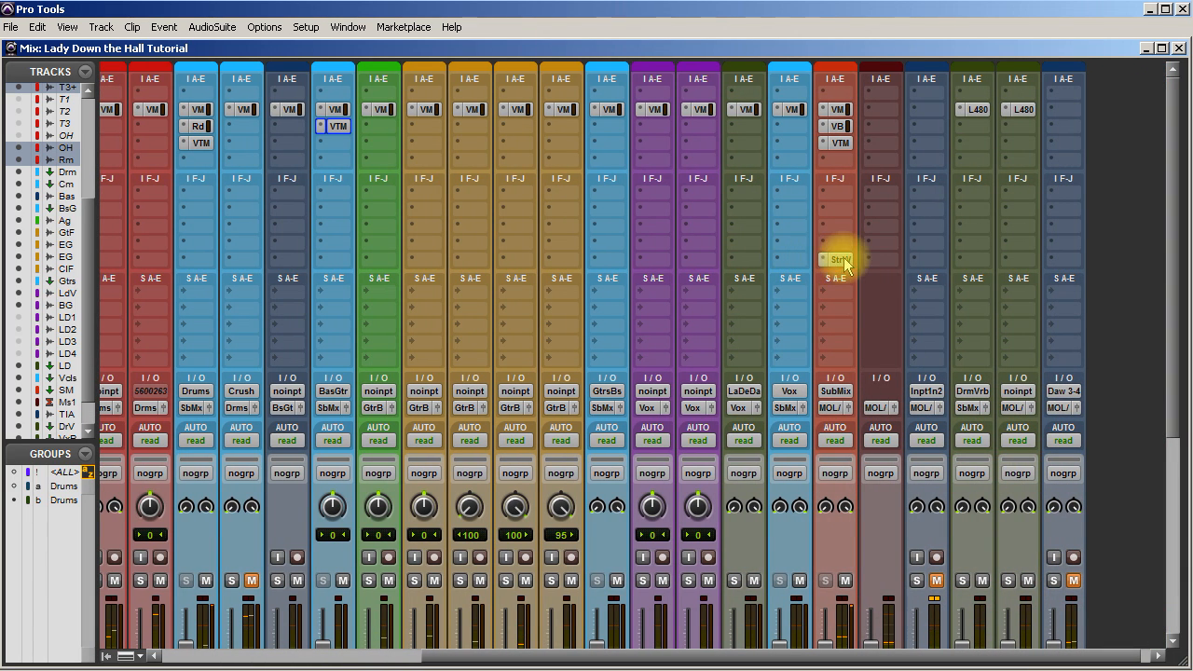
left_click_drag(751, 656, 371, 571)
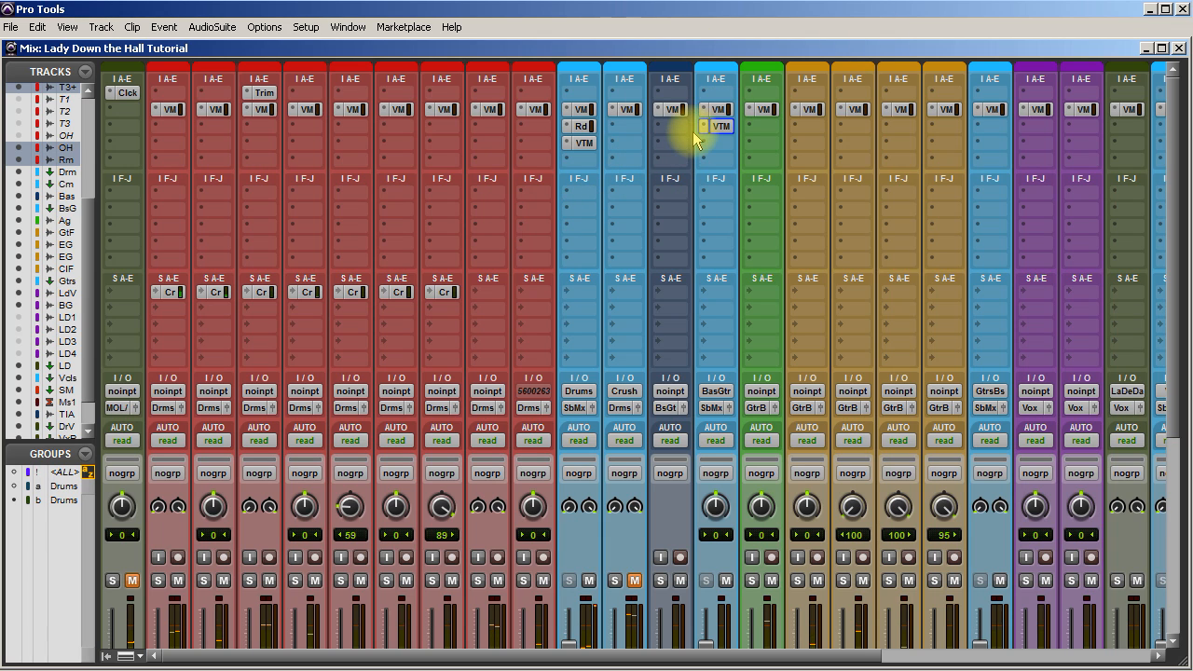
Toggle the Bass Gtr rack and tape inserts off and on to compare the processed bass within the full mix.
scroll(686, 496, "down", 3)
left_click(659, 584)
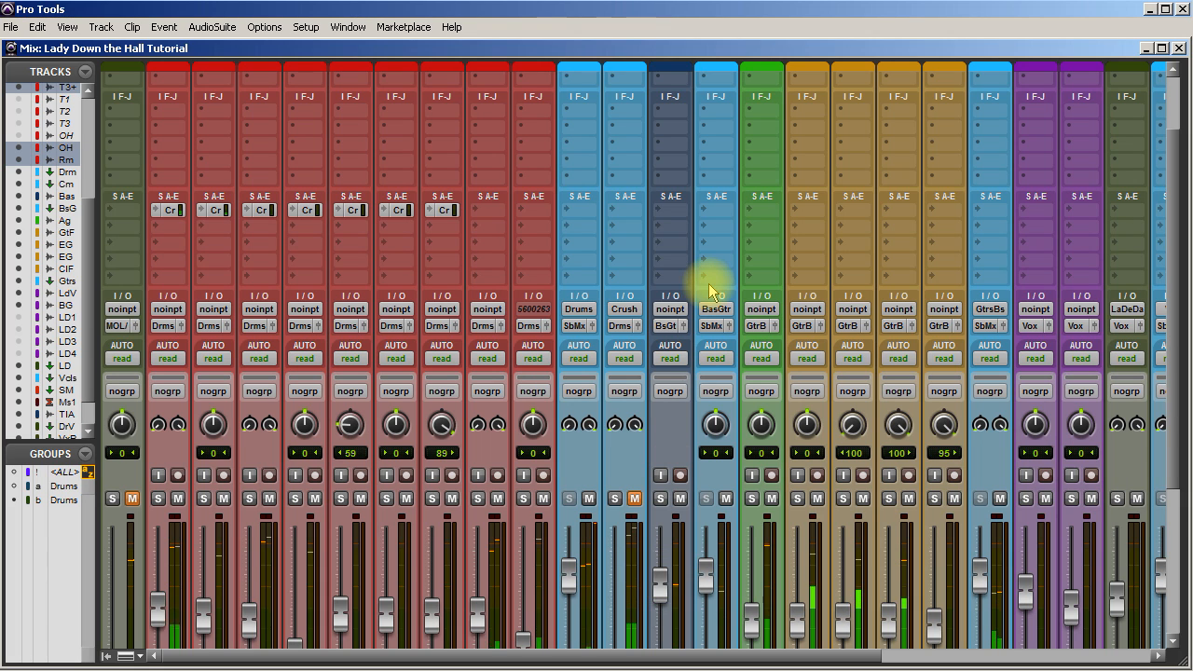
scroll(715, 271, "up", 3)
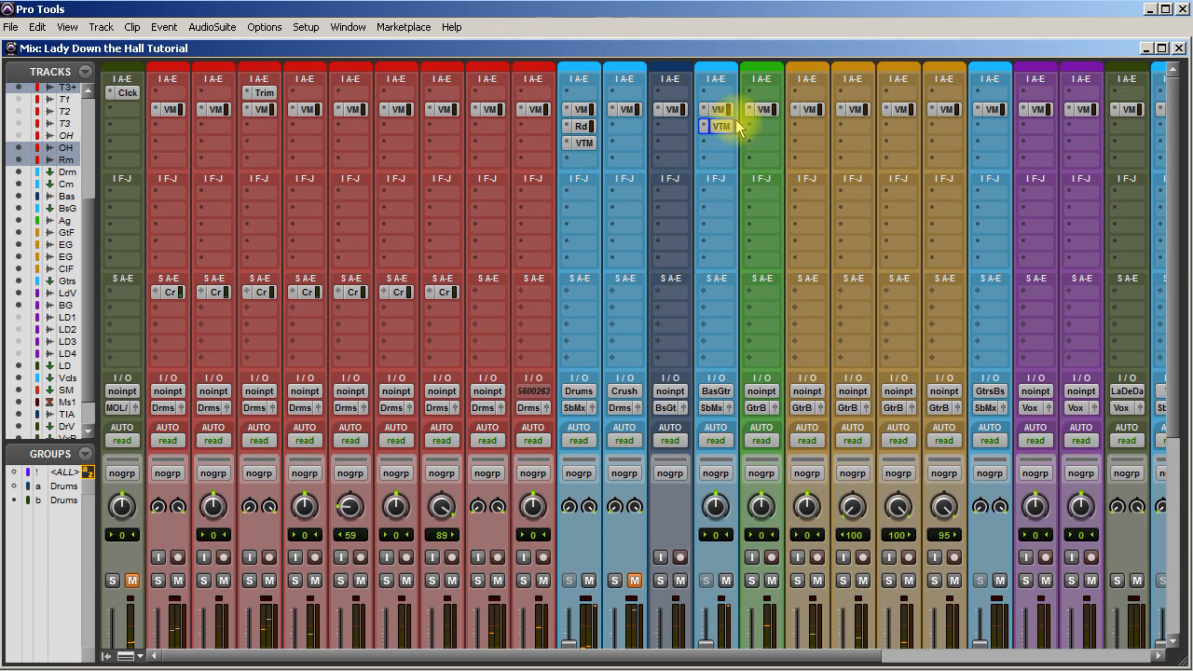
mouse_move(720, 114)
left_mouse_down()
mouse_move(721, 127)
mouse_move(723, 113)
left_mouse_up()
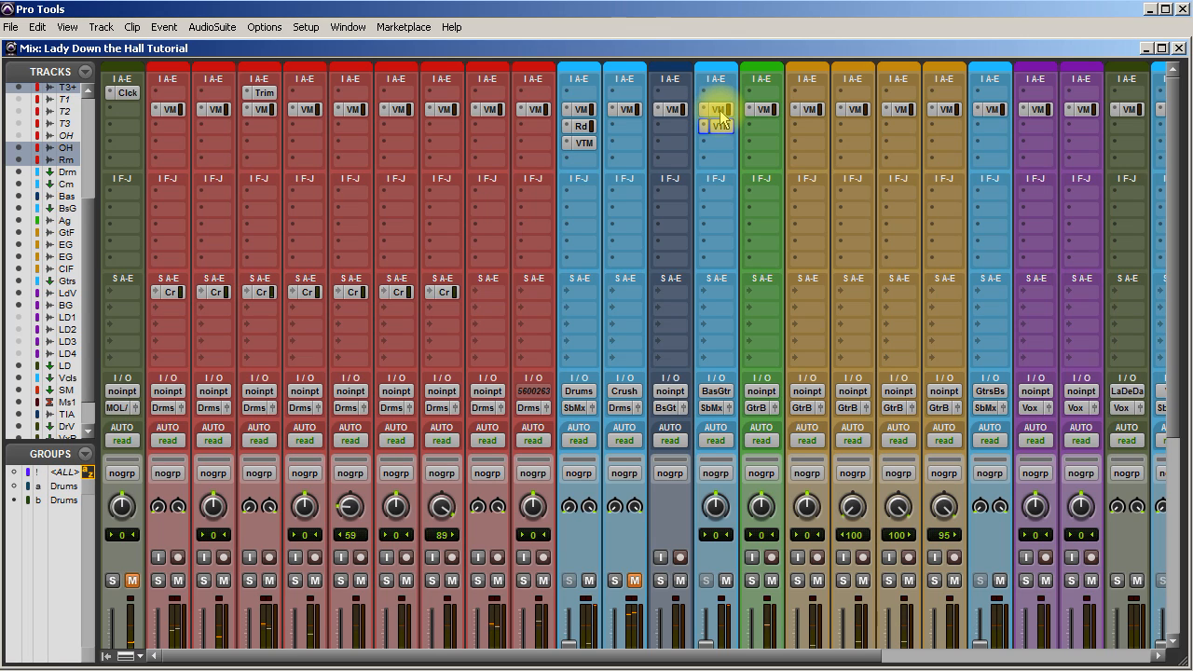
left_click_drag(722, 117, 752, 282)
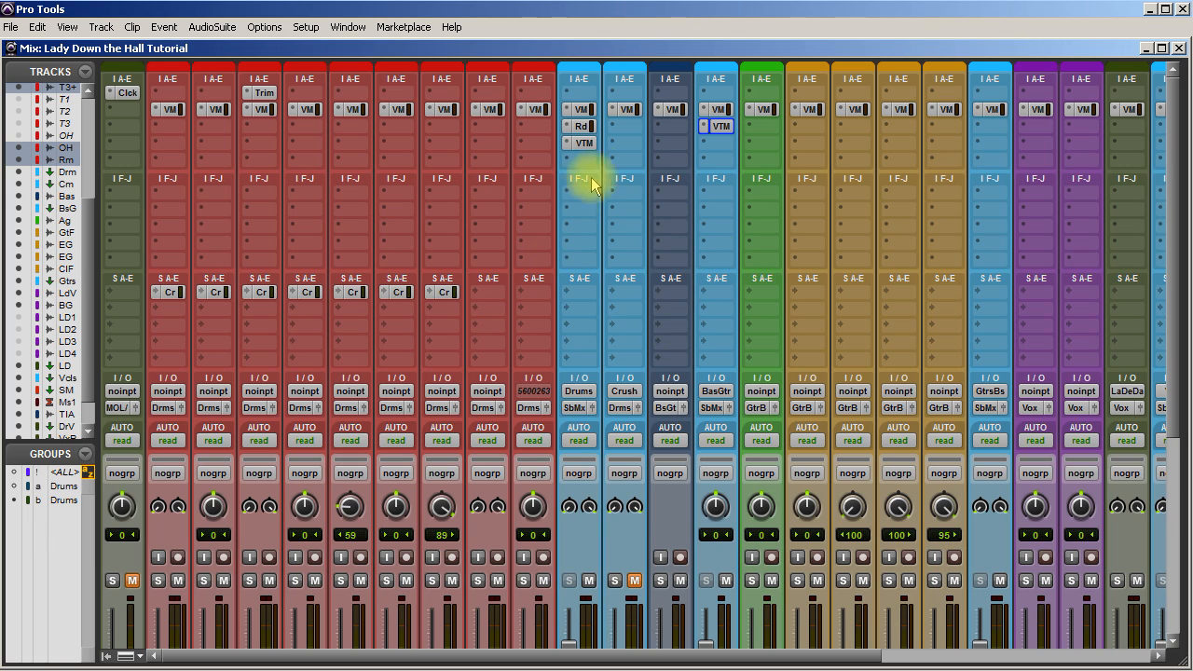
left_click_drag(717, 123, 714, 119)
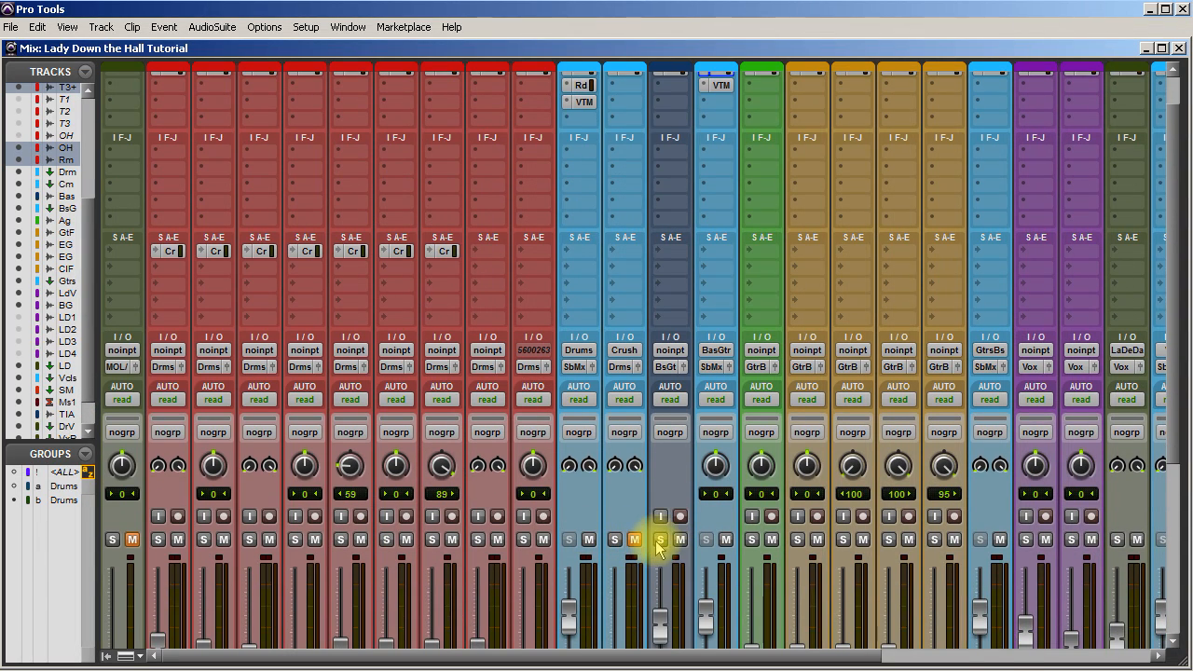
Solo the bass track again and reopen the Virtual Mix Rack on the Bass Gtr track.
left_click(660, 540)
scroll(714, 532, "up", 2)
left_click(716, 112)
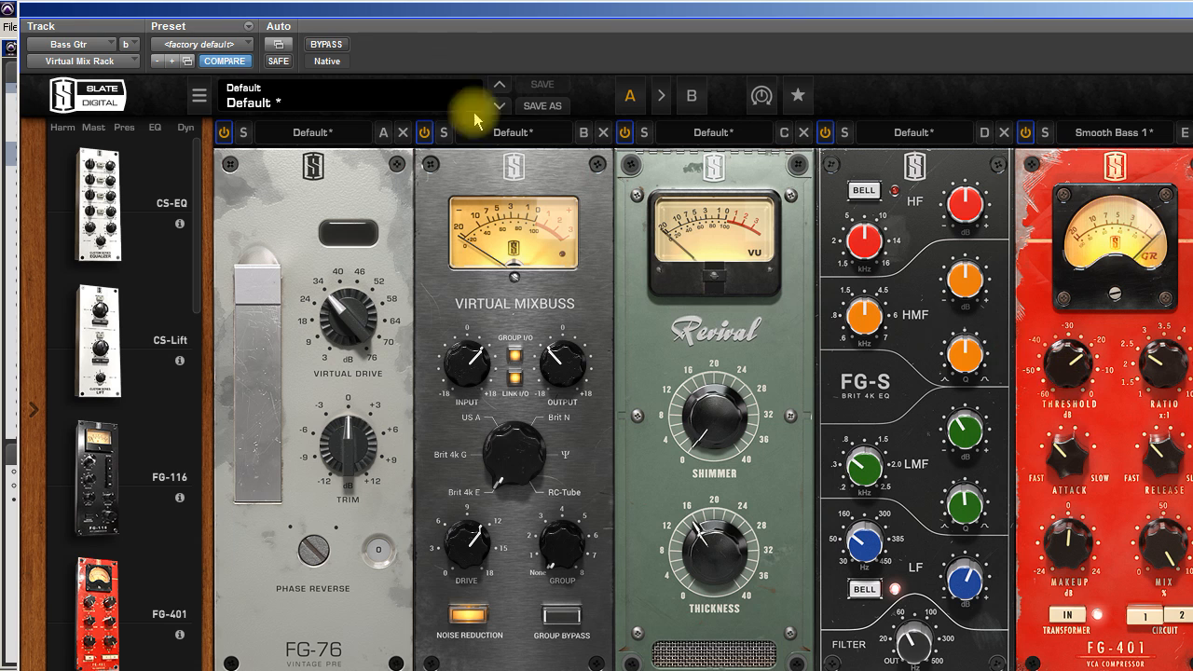
left_click_drag(440, 13, 1154, 45)
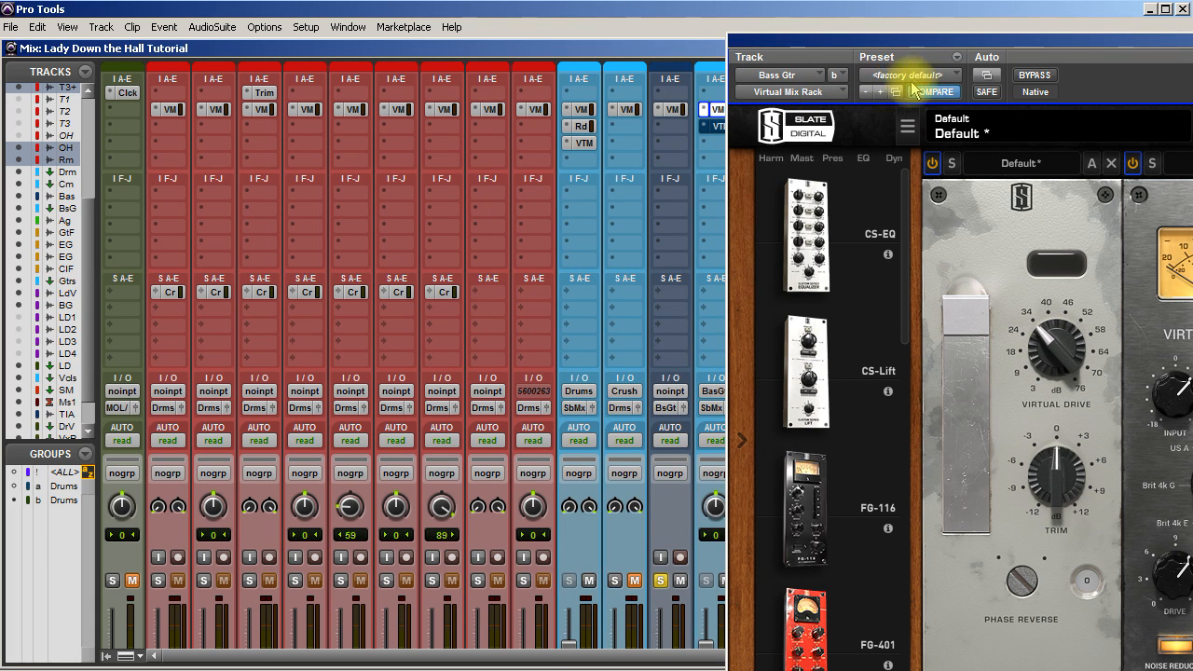
left_click_drag(976, 47, 610, 35)
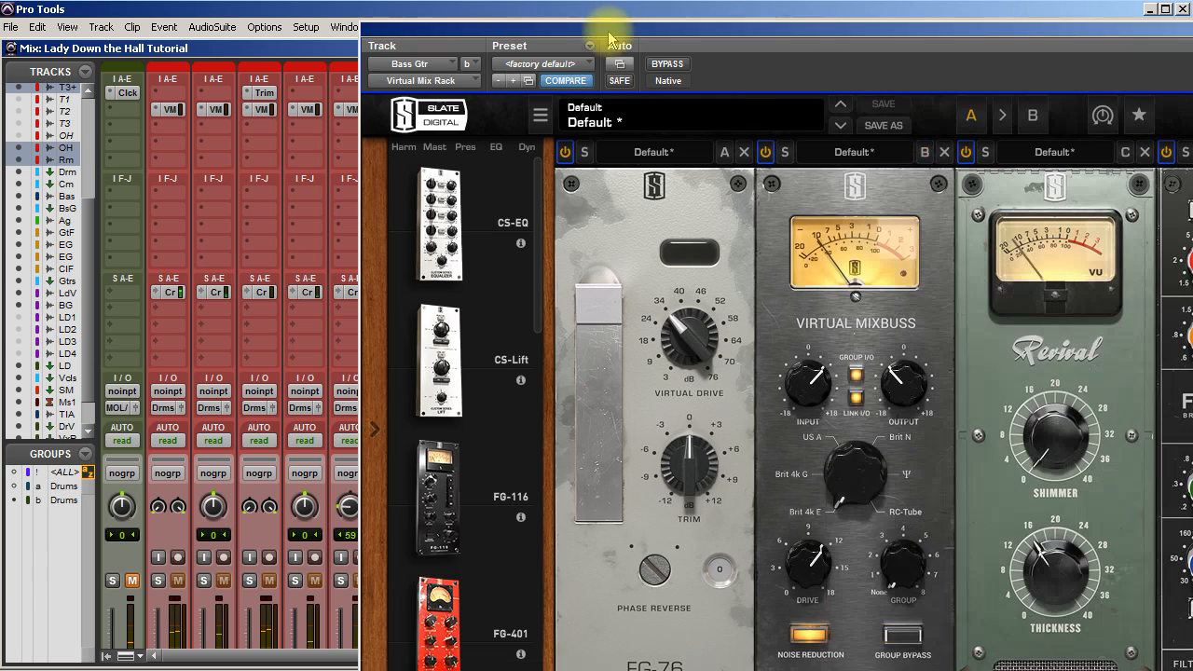
Switch the whole bass rack between bypassed and engaged several times to compare the soloed bass level.
left_click(668, 64)
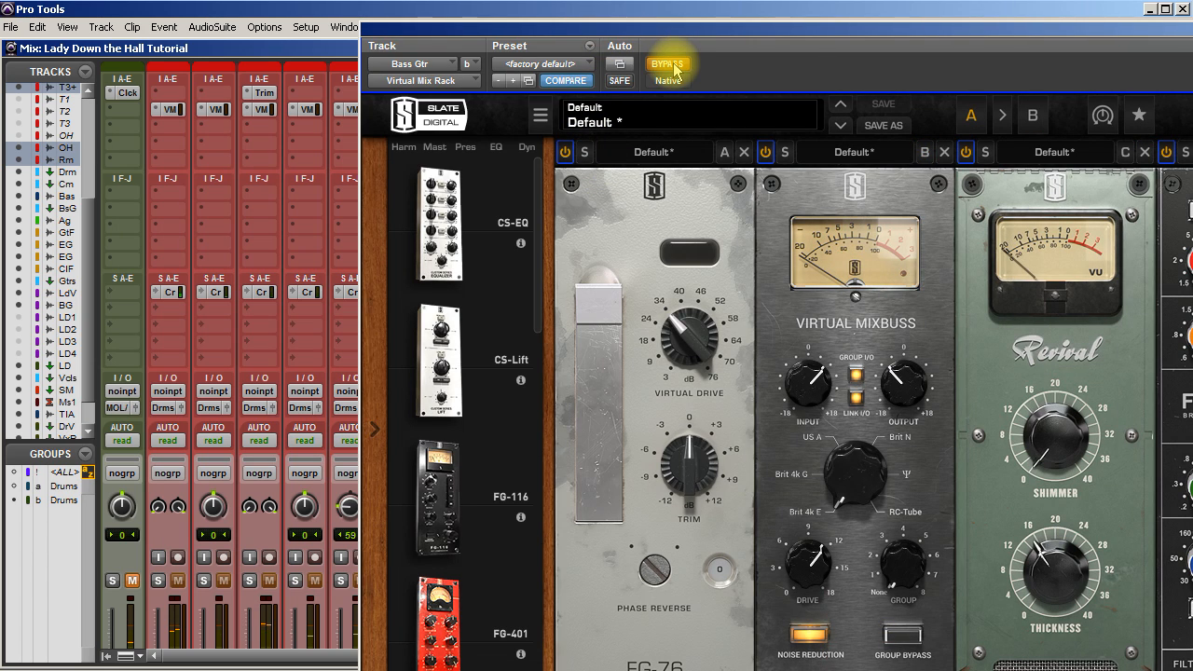
left_click(671, 65)
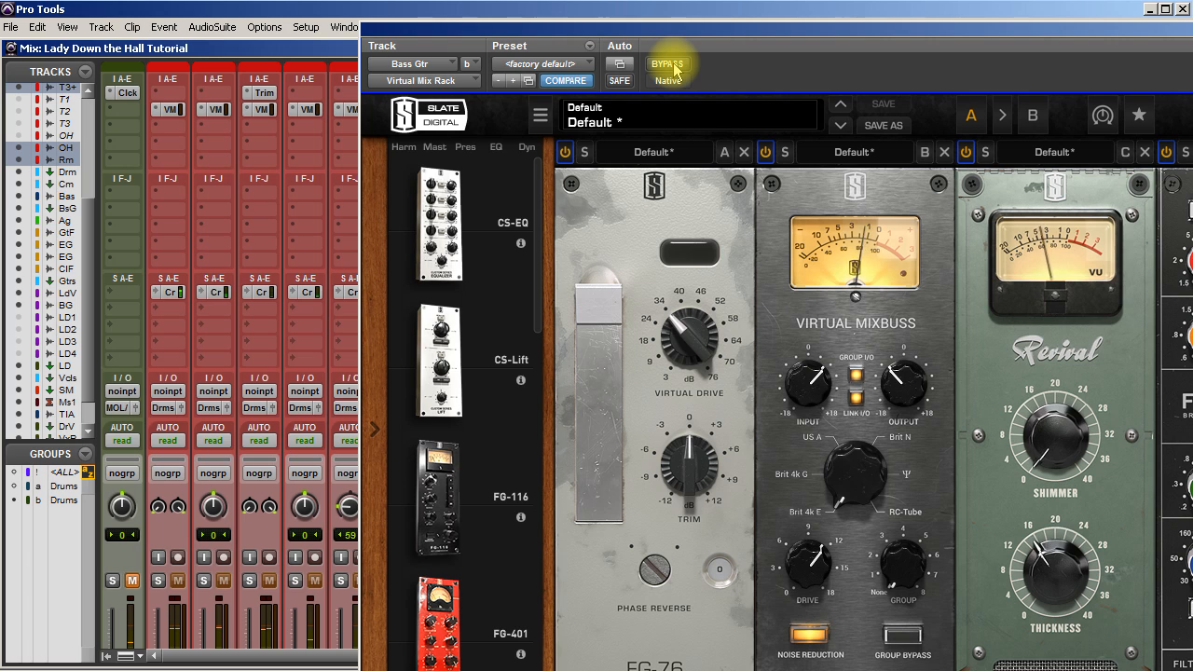
left_click(676, 73)
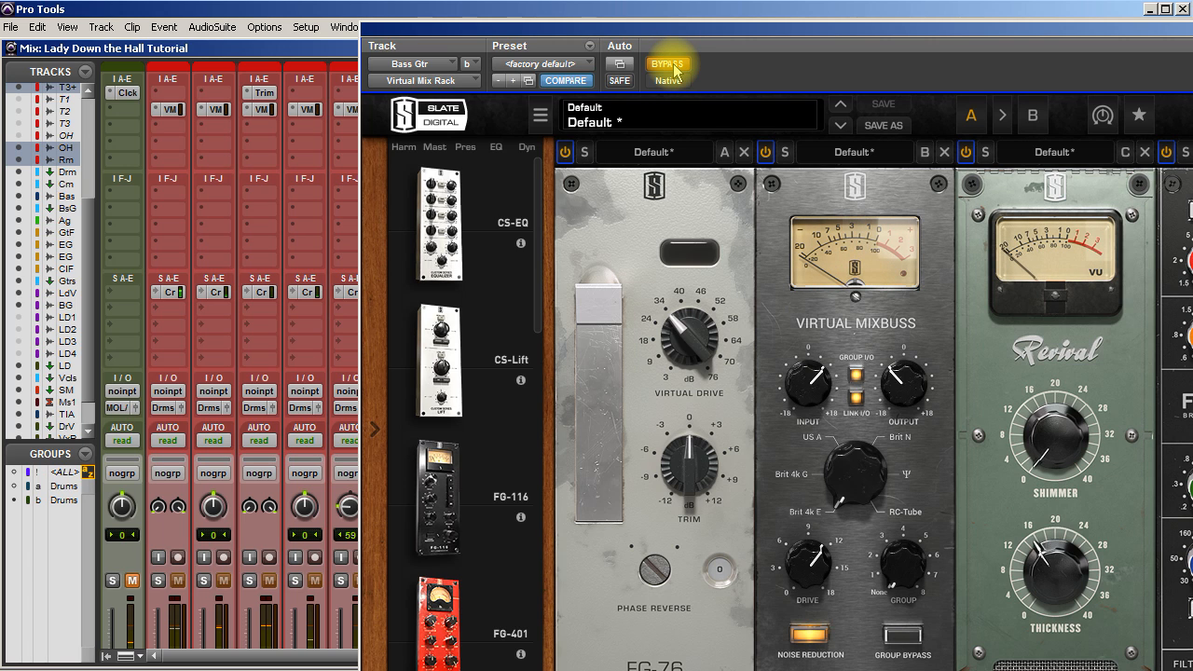
left_click(675, 67)
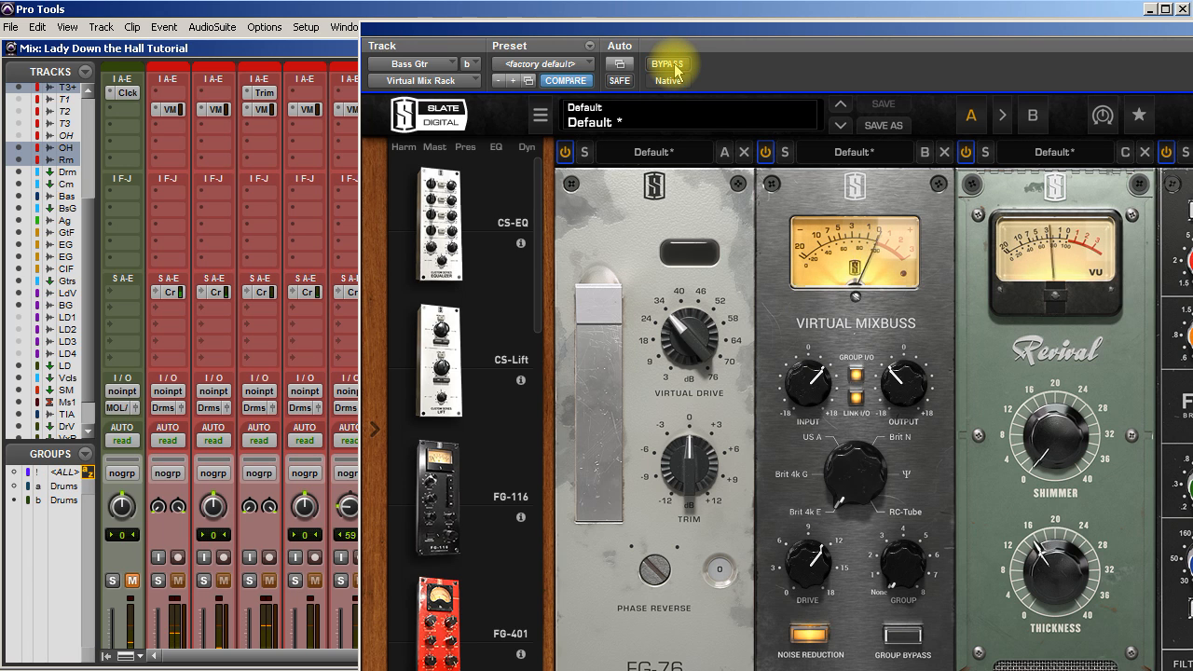
left_click(677, 71)
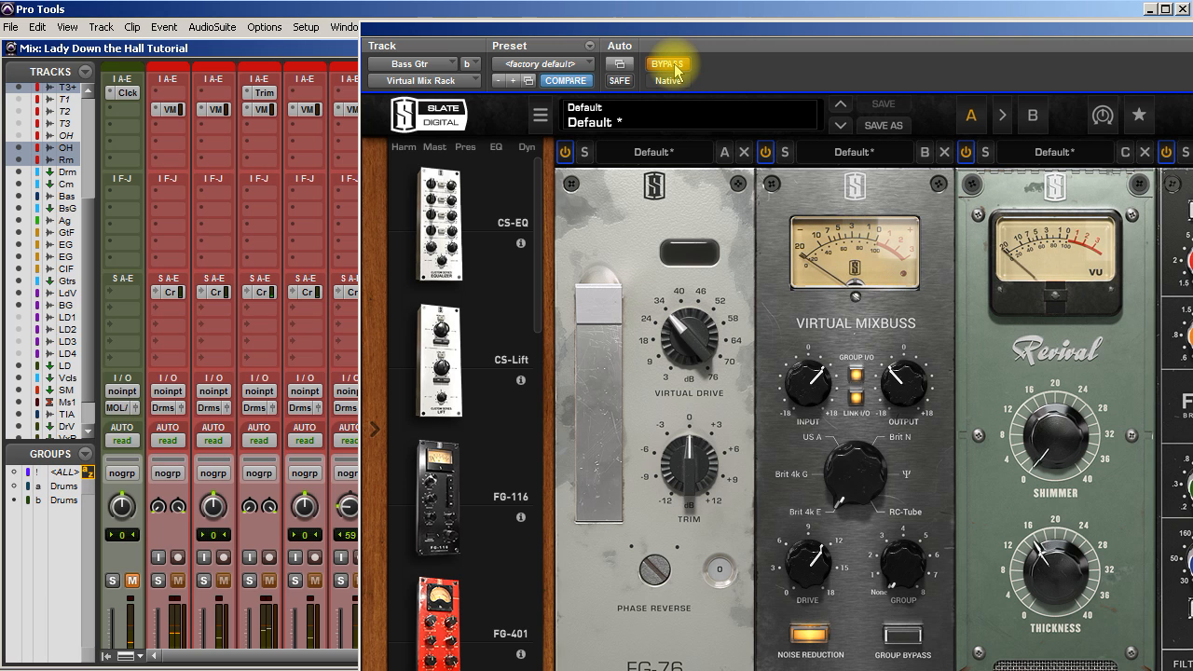
left_click(676, 71)
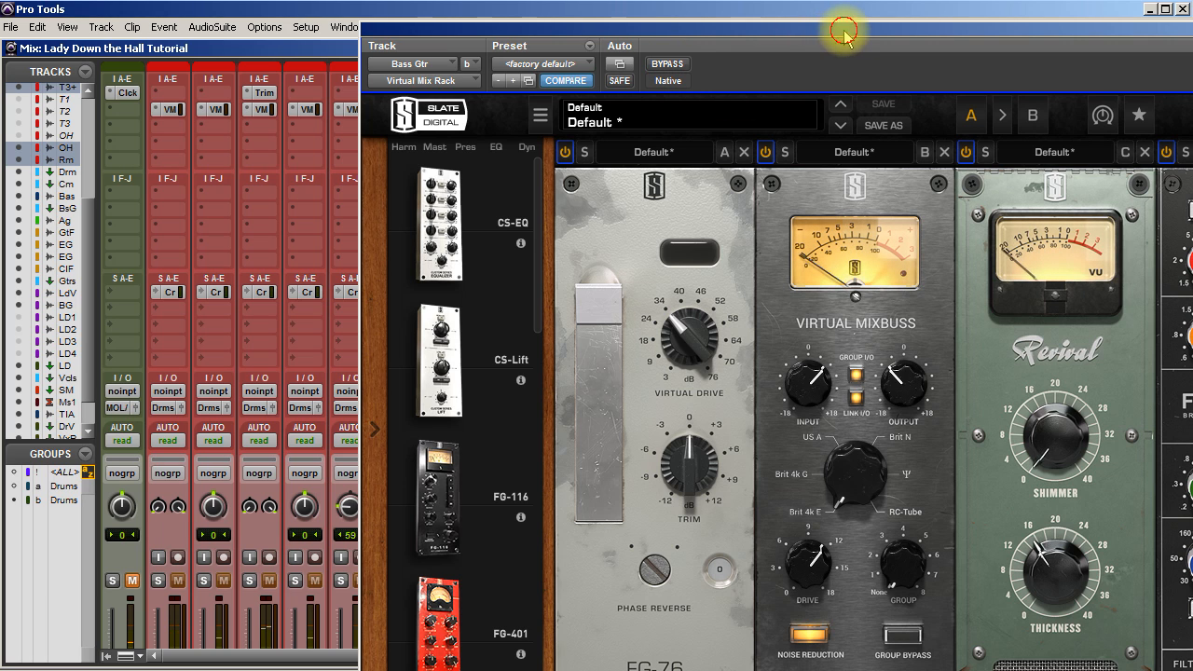
Move the plug-in window so the whole rack fits and add a Trimmer module at the end of the Bass Gtr chain.
left_click_drag(622, 22, 561, 12)
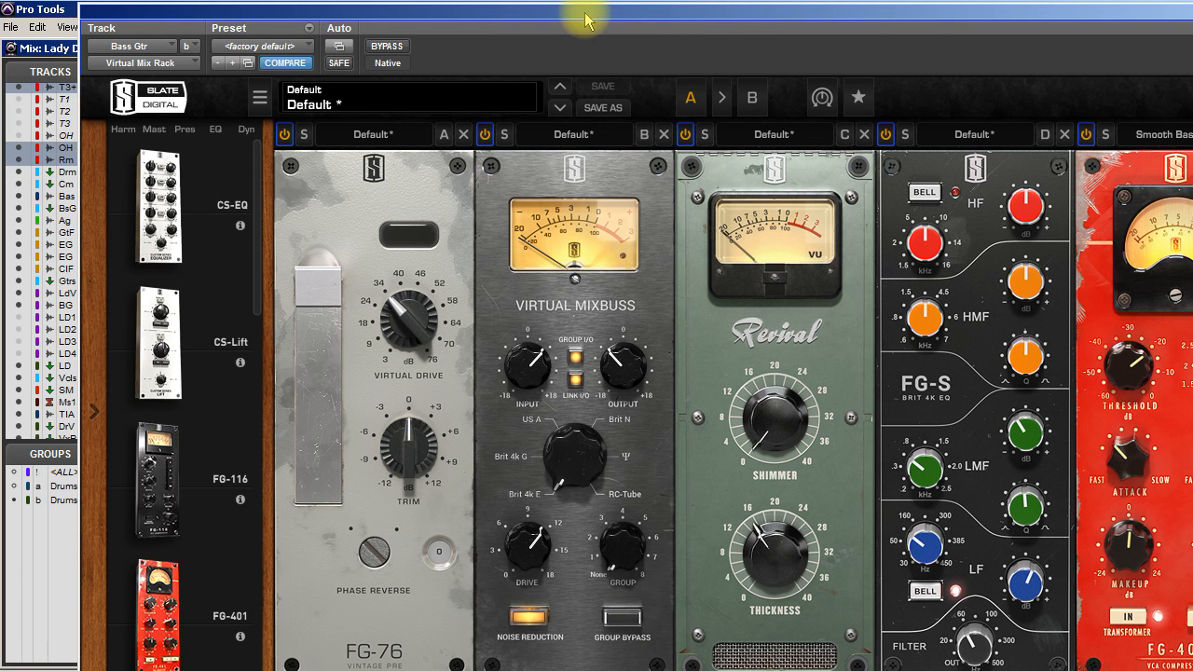
left_click_drag(577, 18, 512, 15)
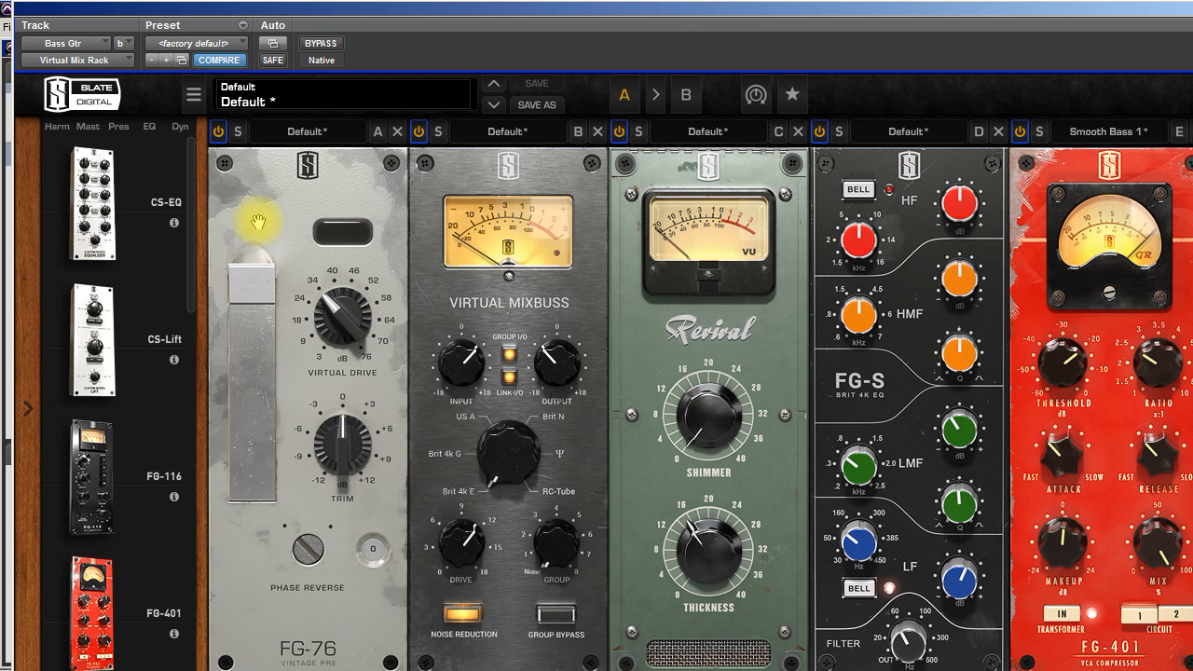
left_click_drag(189, 269, 208, 626)
left_click_drag(97, 475, 1121, 439)
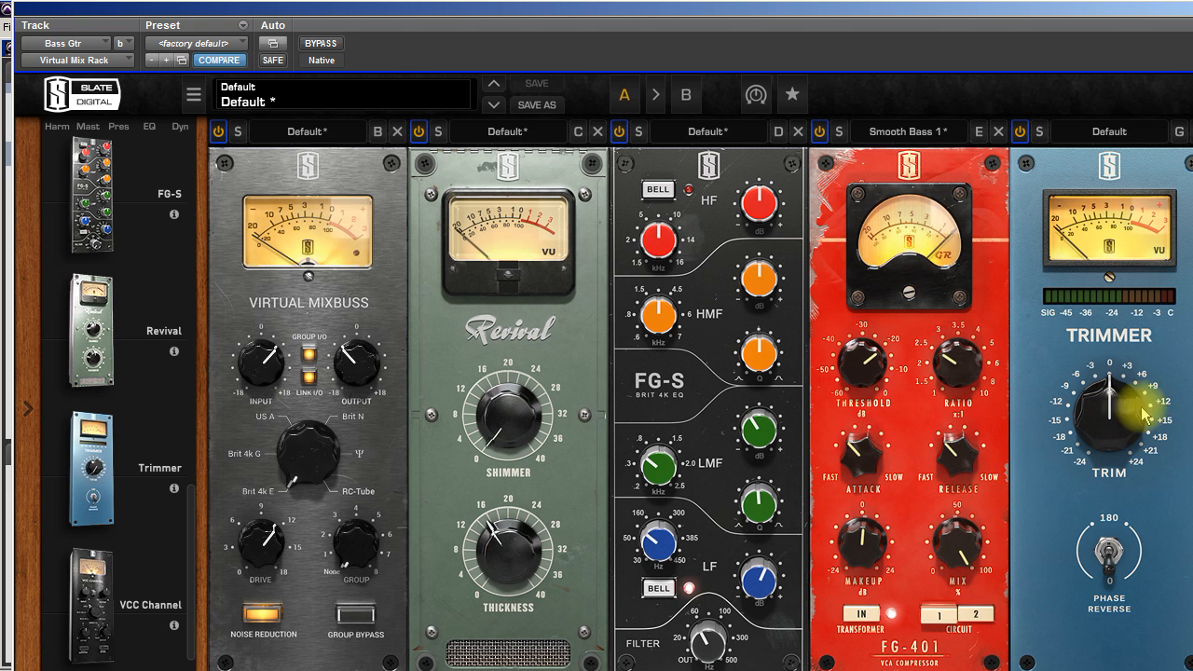
Lower the Trimmer's trim to -2.94 dB, repeatedly comparing the processed bass level against the bypassed rack.
mouse_move(1111, 405)
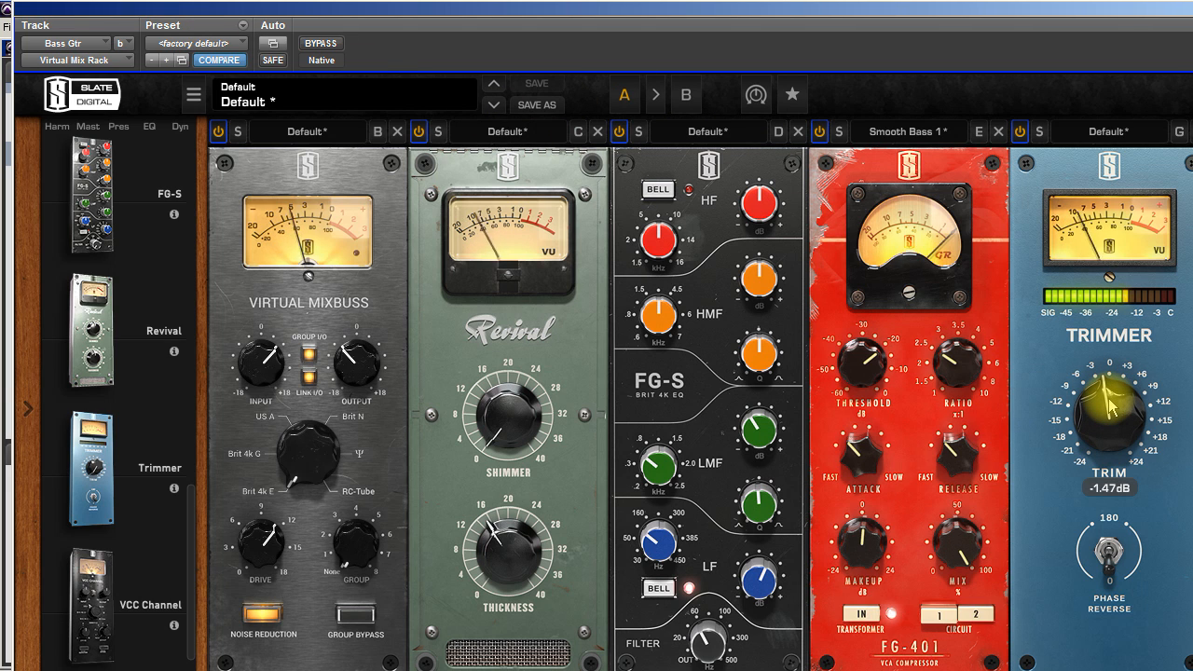
left_click(319, 43)
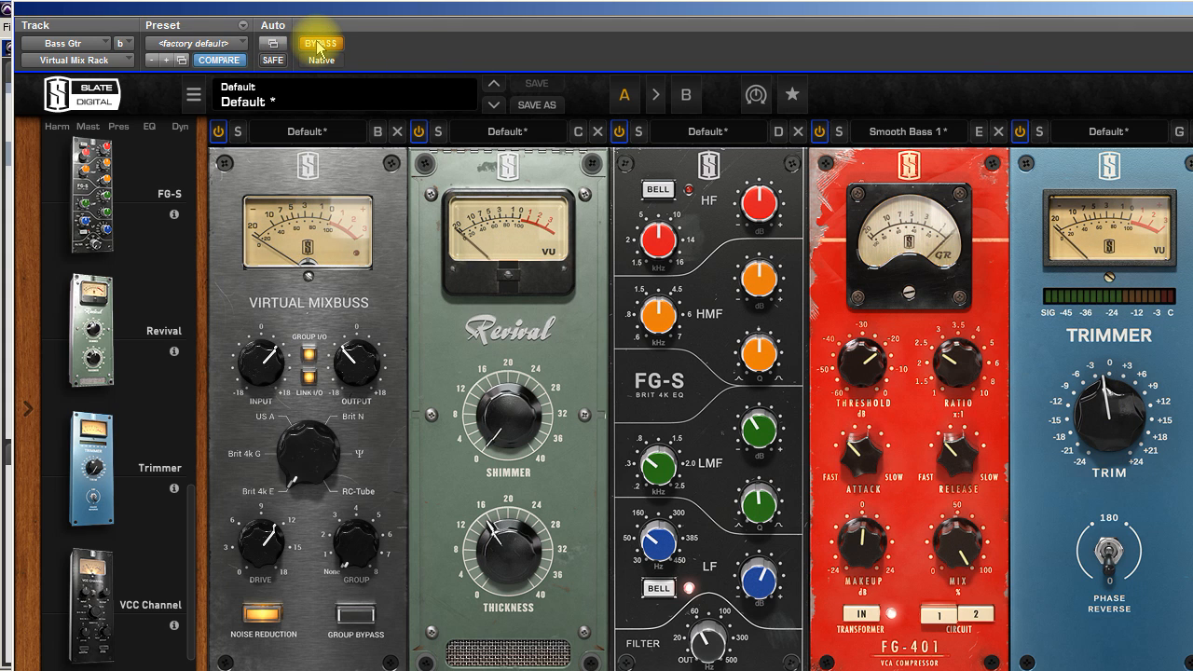
left_click(320, 44)
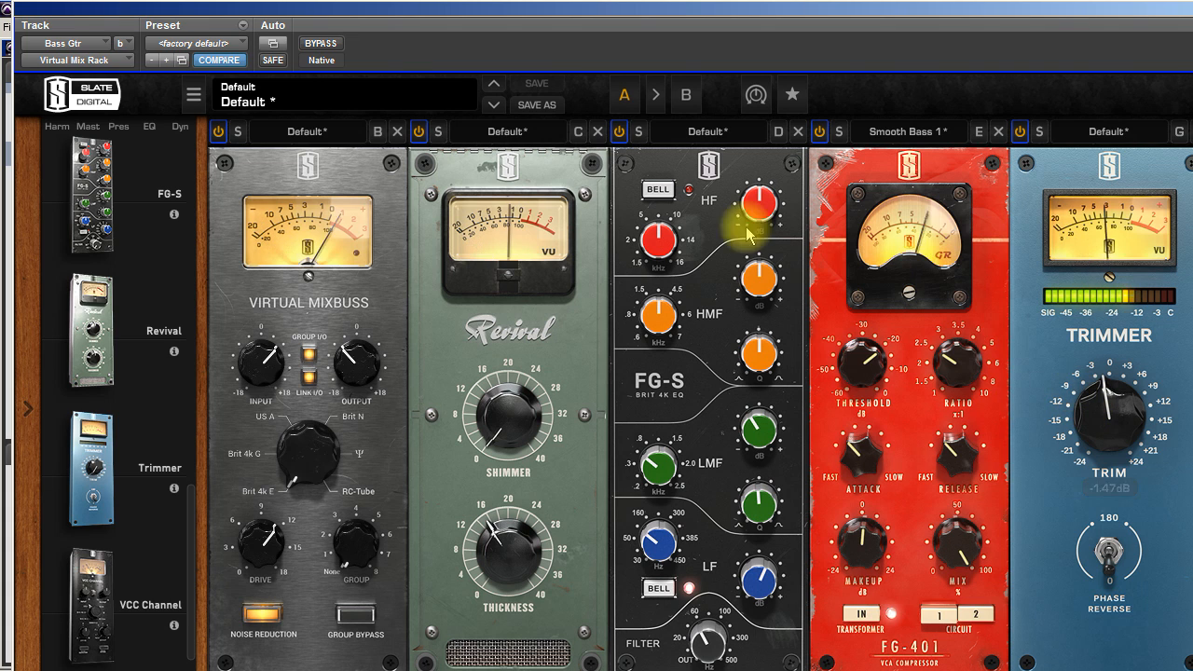
left_click(320, 44)
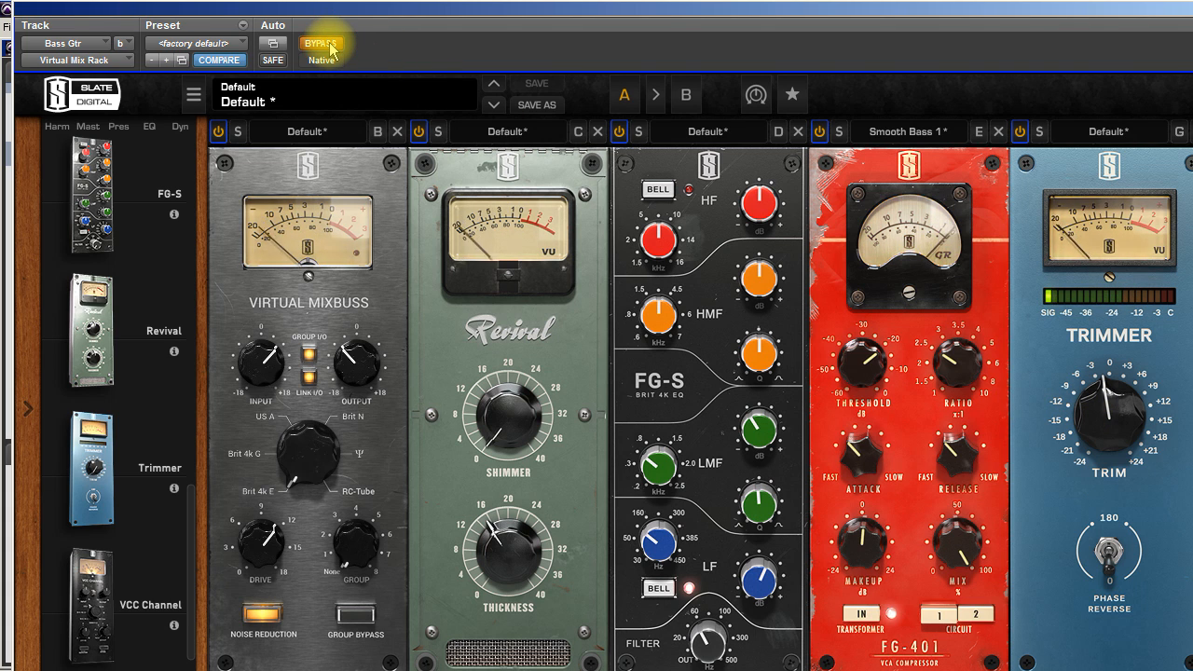
left_click(327, 45)
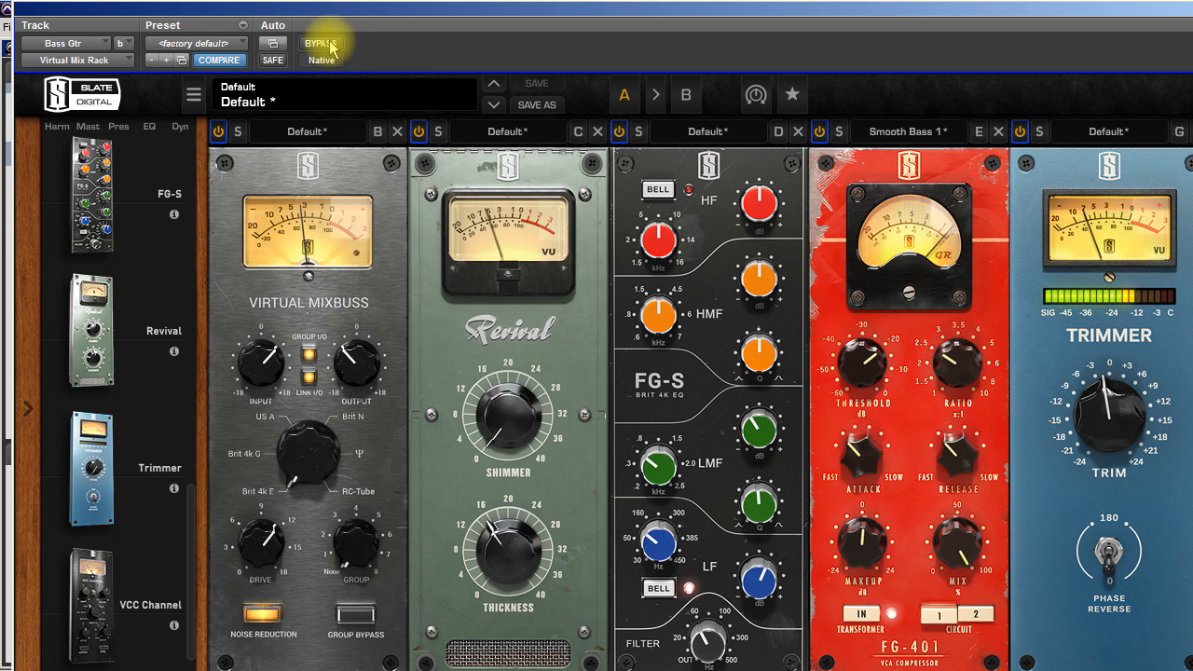
mouse_move(1116, 413)
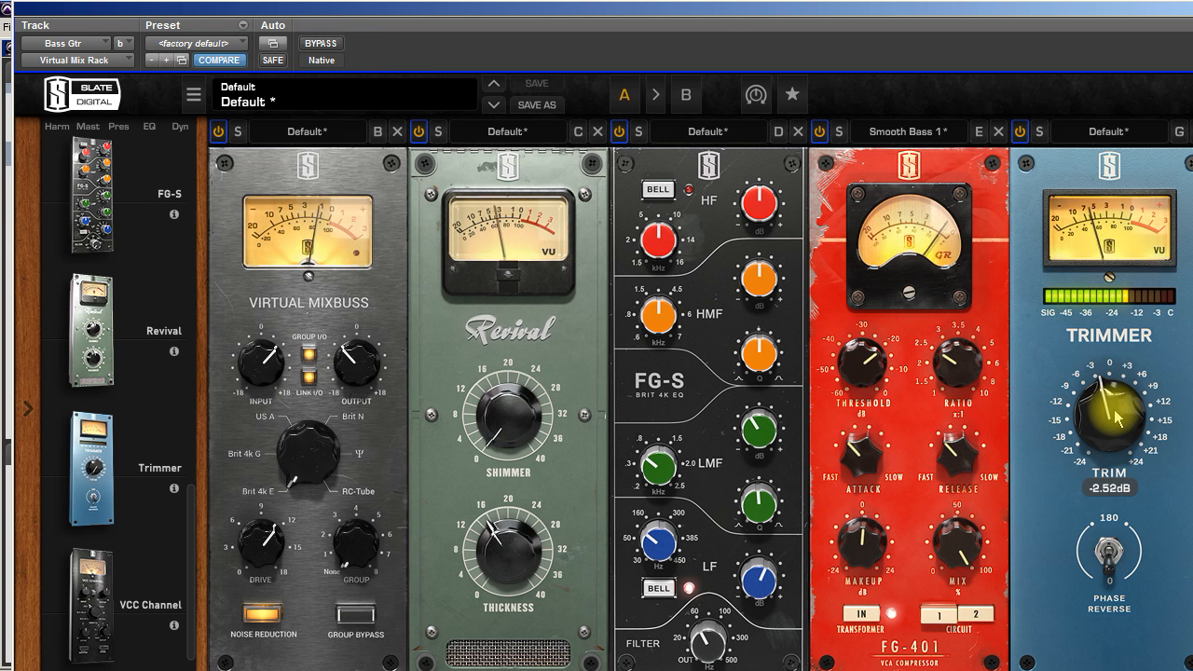
left_click(323, 44)
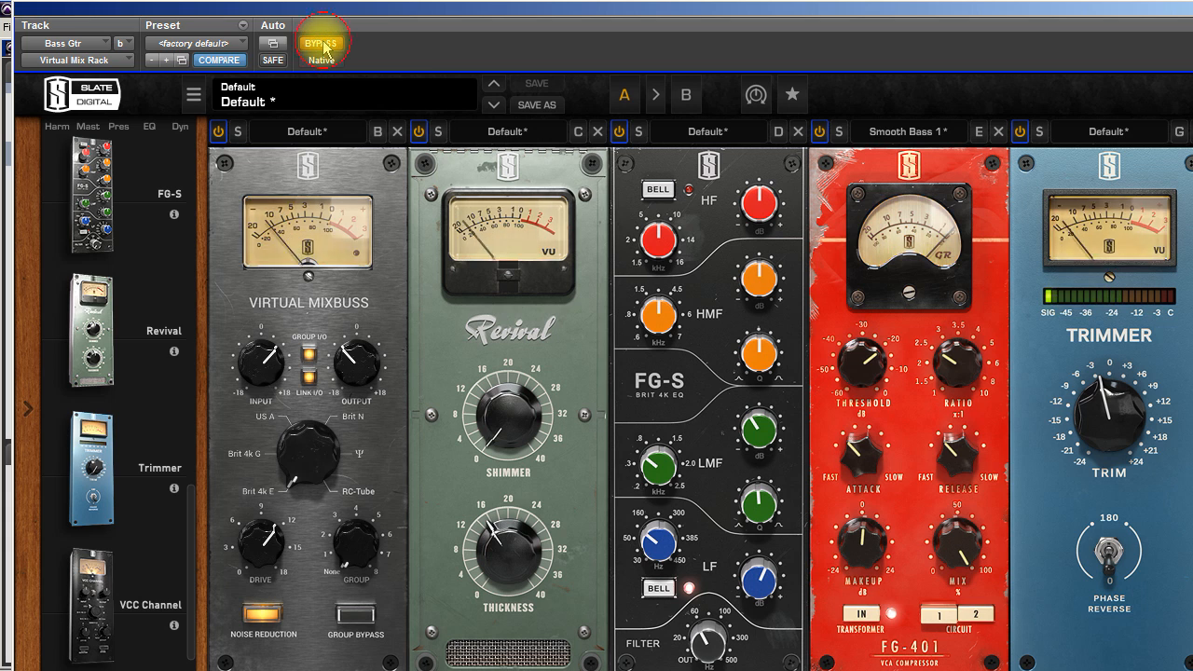
left_click(323, 44)
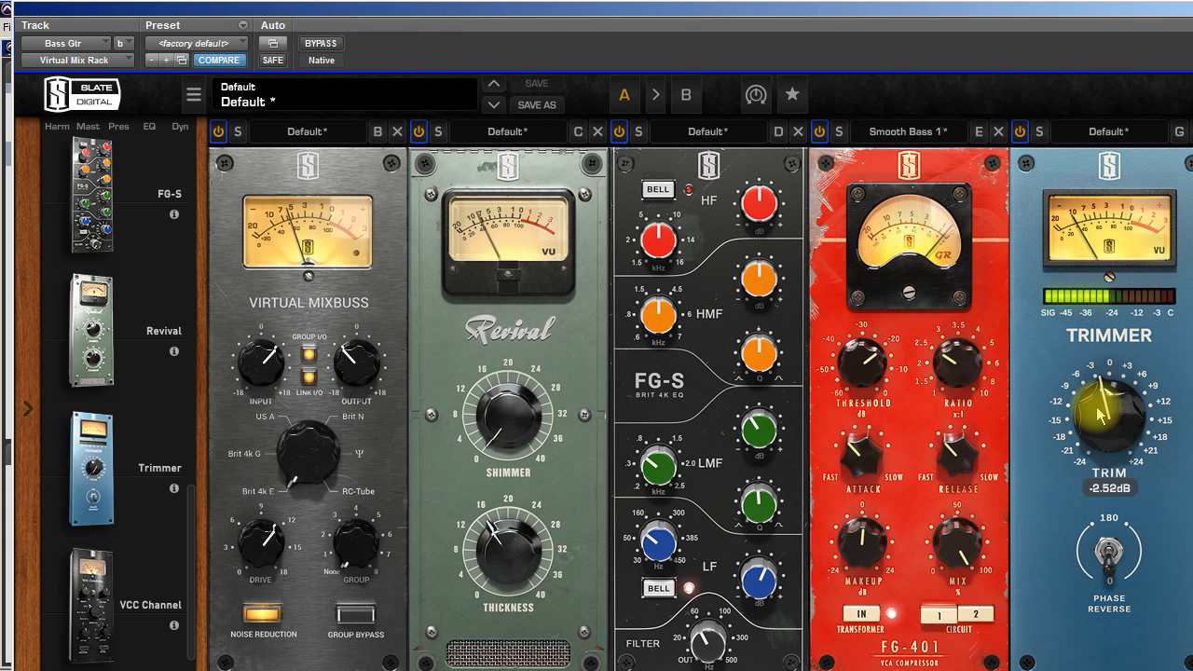
left_click_drag(1096, 407, 1100, 415)
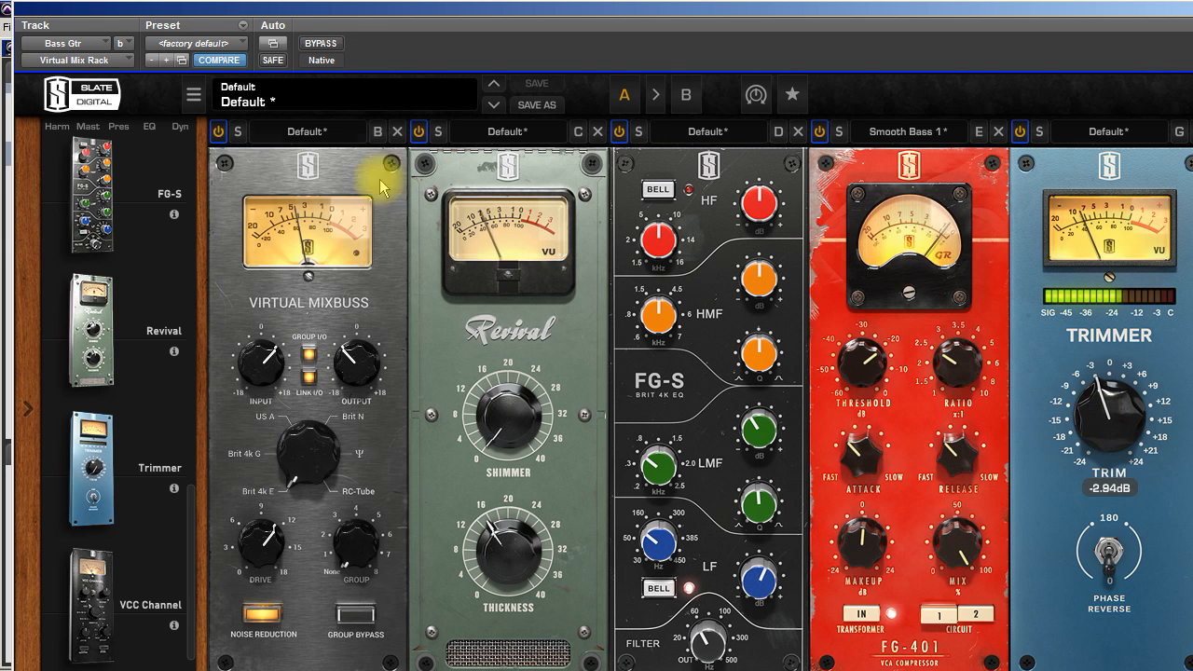
left_click(319, 44)
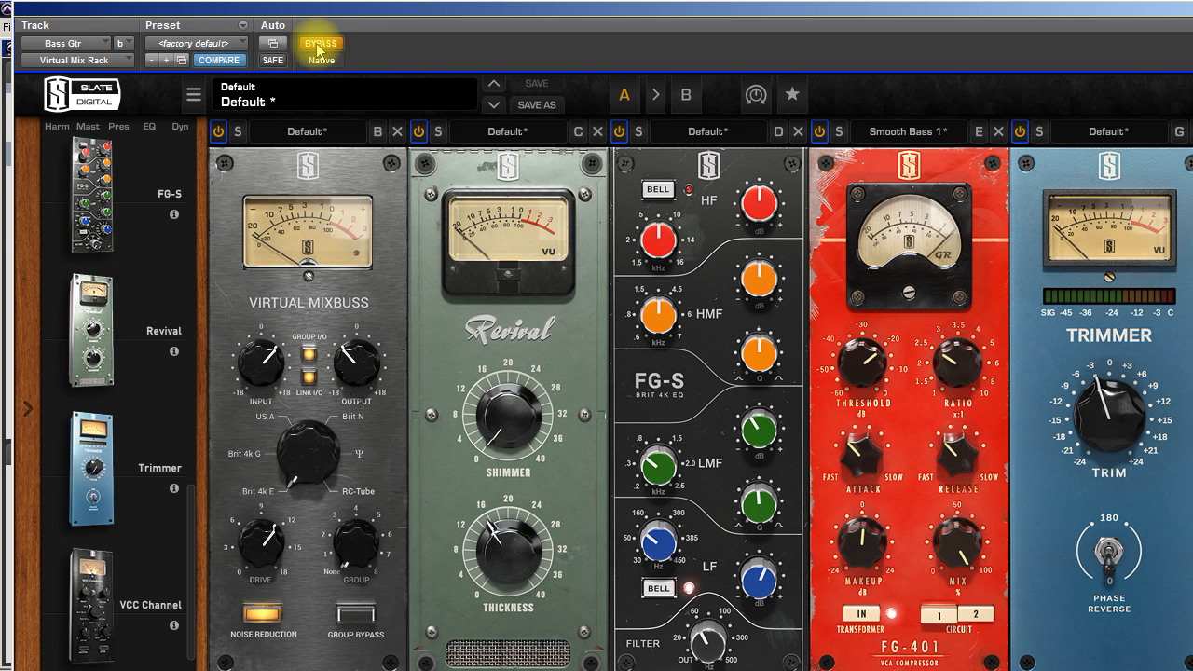
left_click(322, 47)
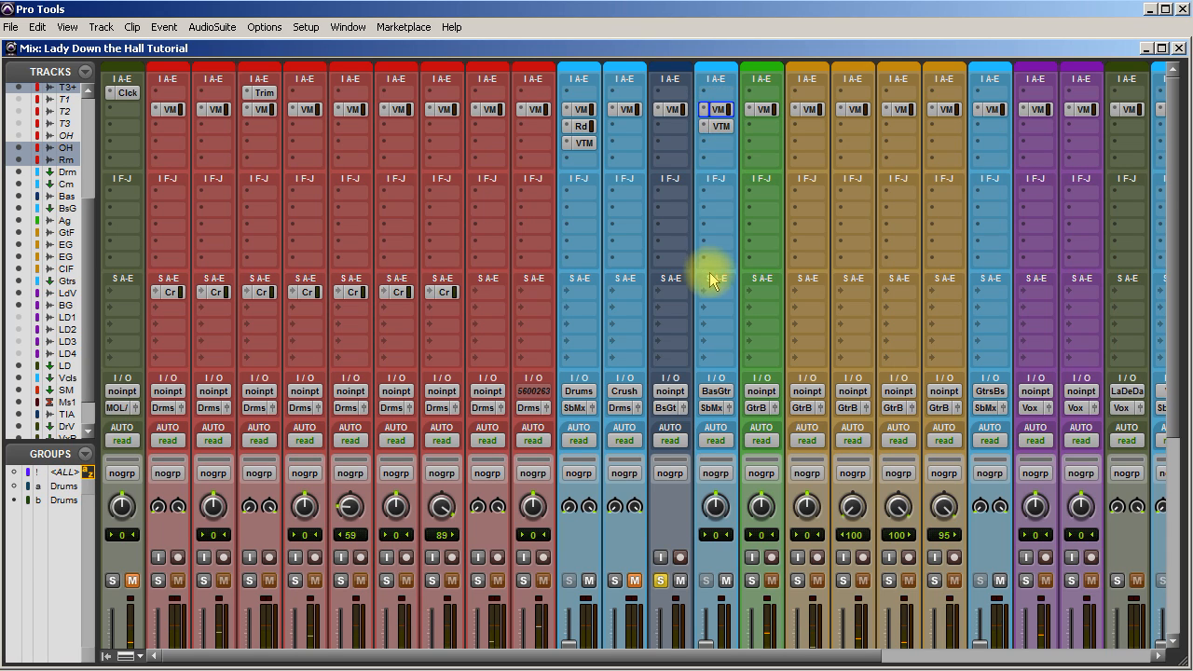
Take the bass track out of solo and raise the BasGtr bus fader to +2.3 dB within the full mix.
left_click(661, 579)
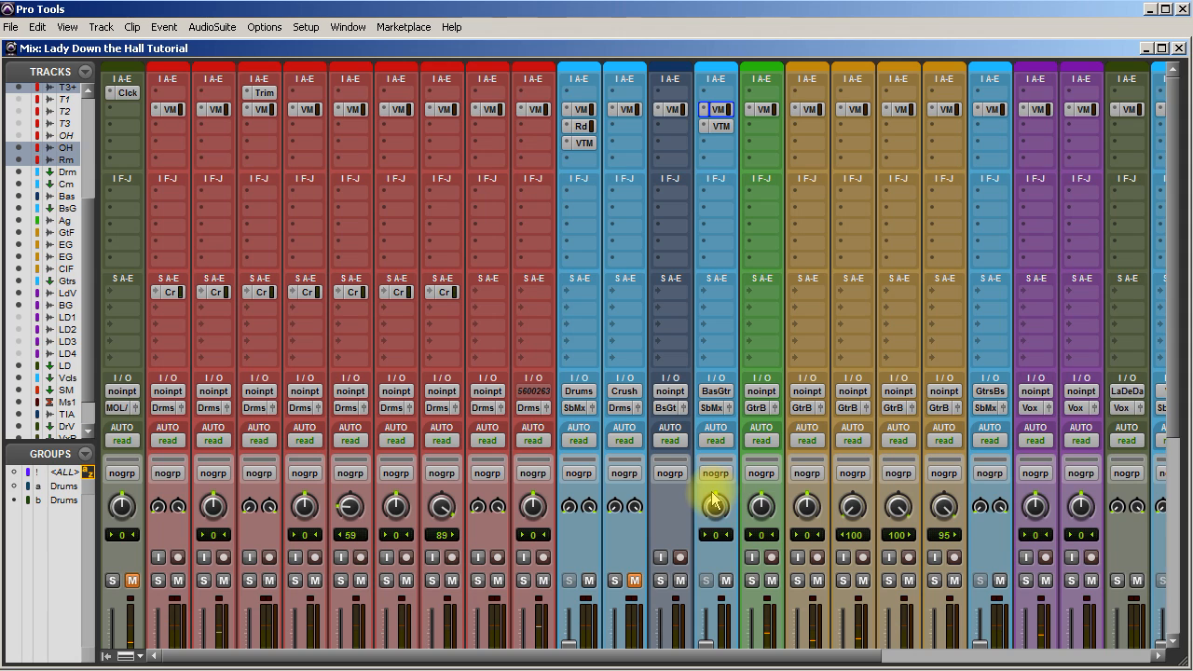
scroll(714, 491, "down", 5)
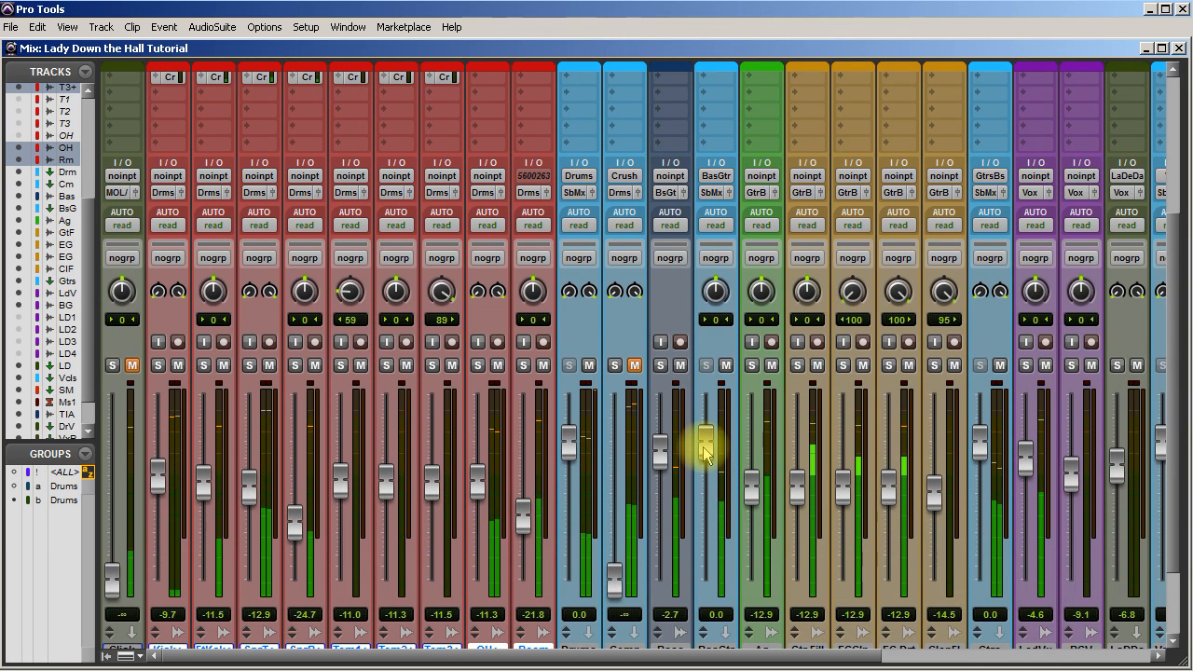
left_click_drag(705, 456, 708, 450)
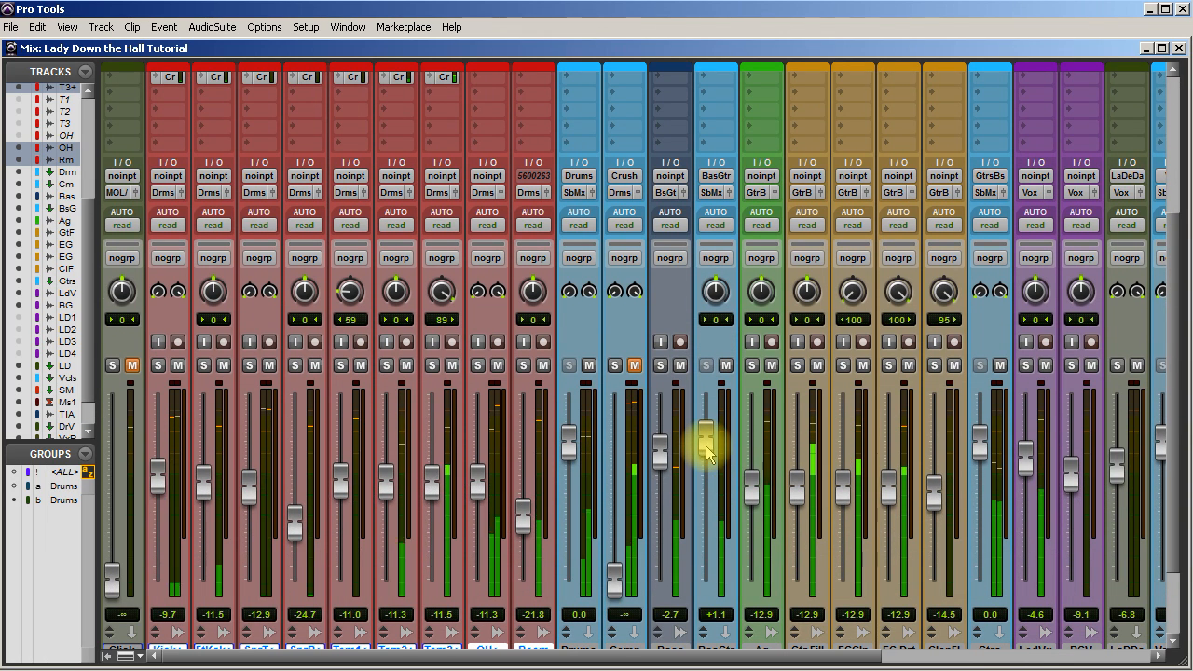
left_click_drag(708, 449, 710, 442)
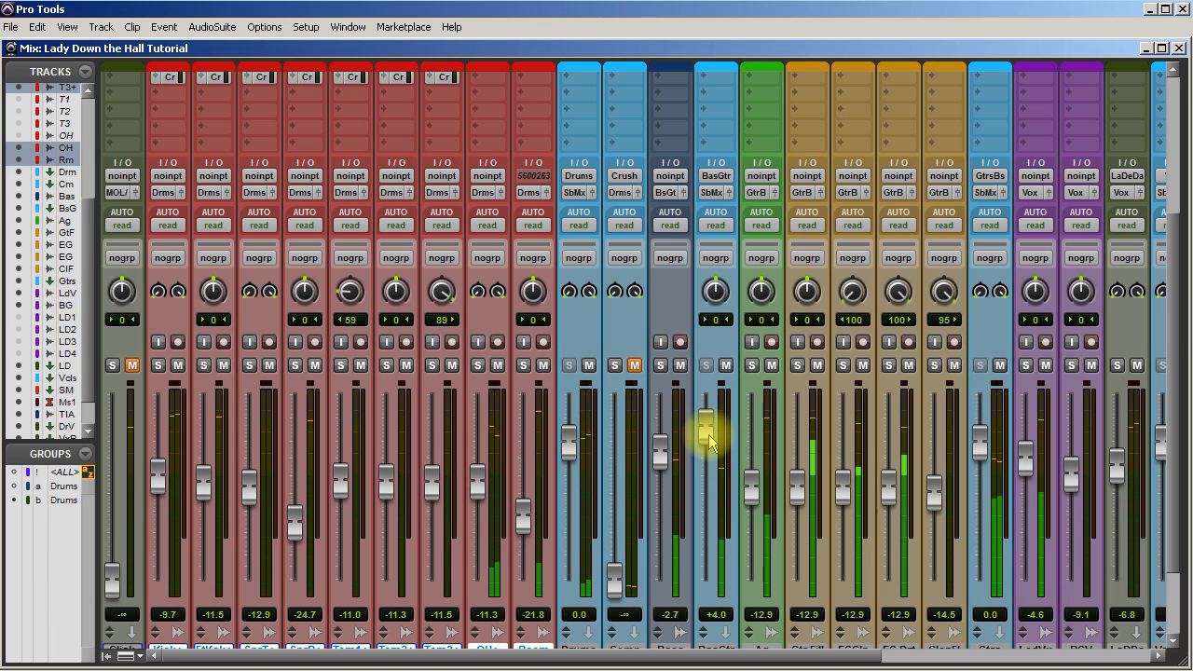
left_click_drag(709, 443, 710, 445)
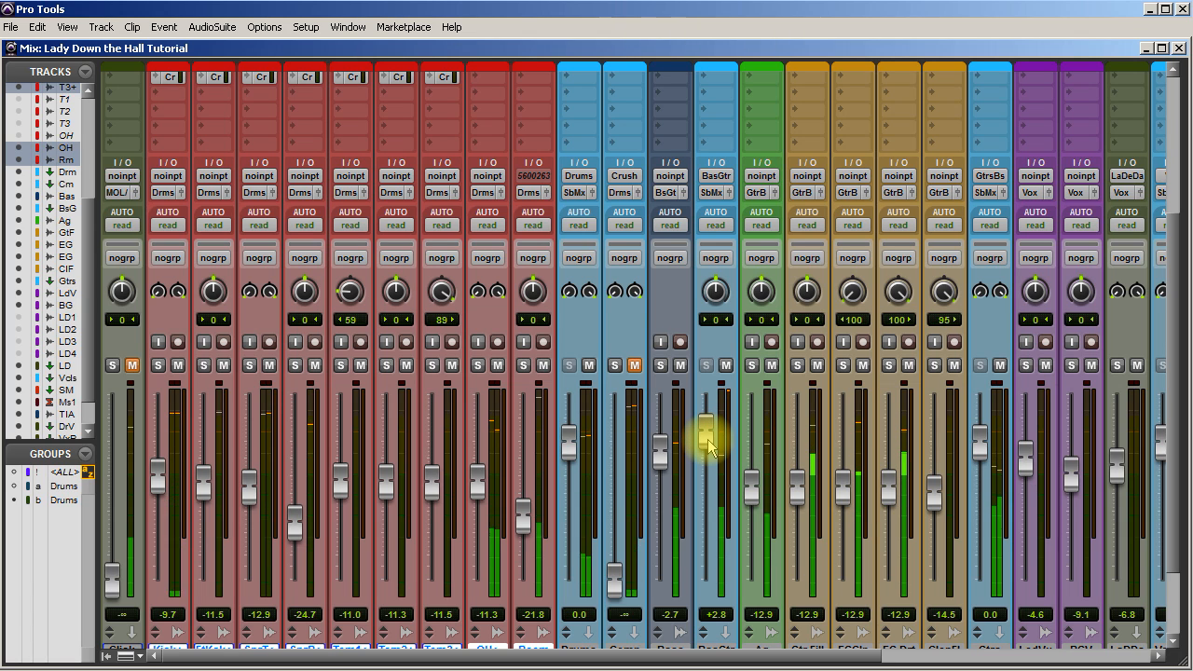
left_click_drag(708, 446, 709, 449)
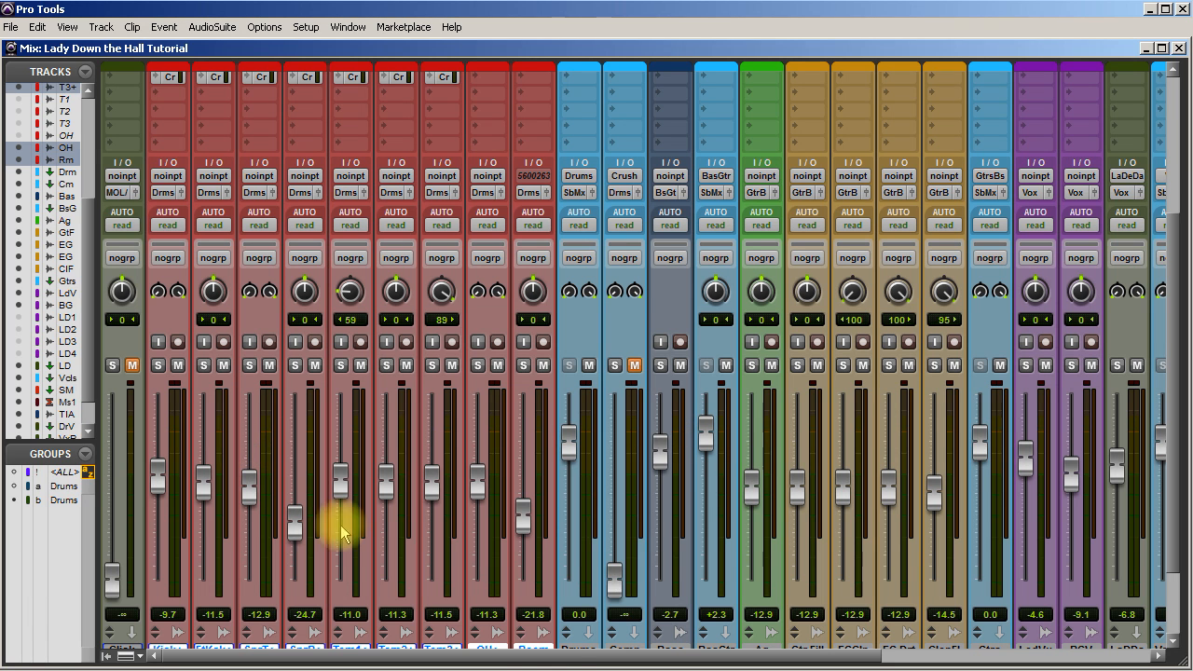
Select the guitar tracks from Ag through ClenFl and solo all of them.
left_click_drag(568, 658, 816, 664)
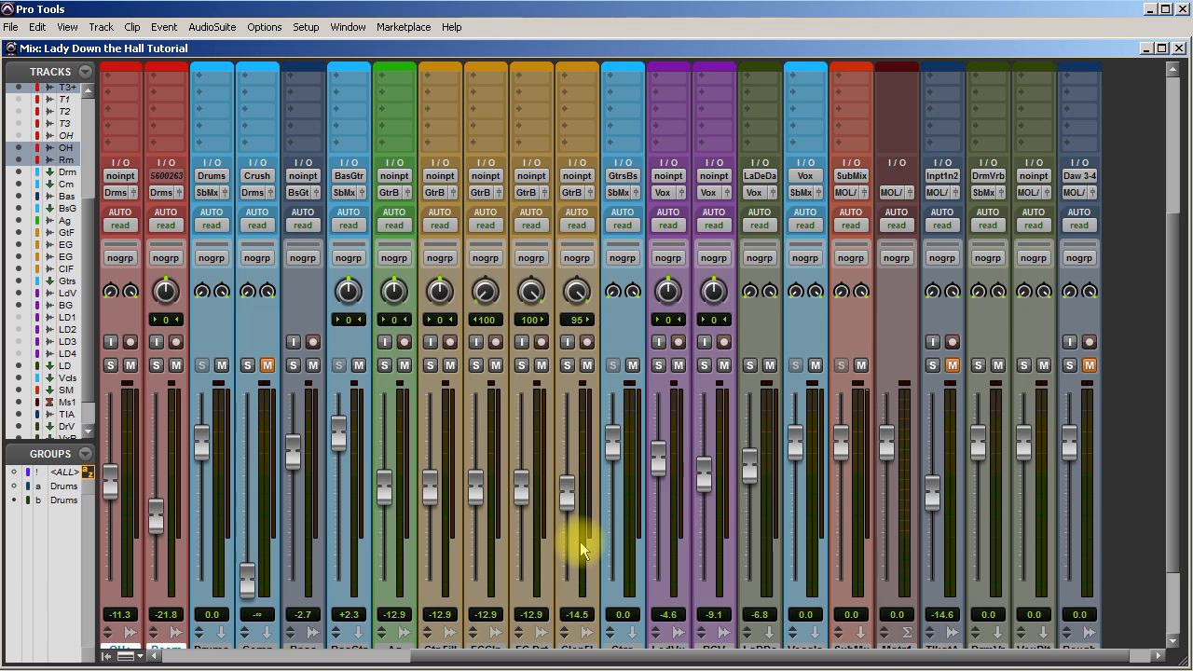
scroll(580, 541, "up", 3)
scroll(580, 541, "down", 2)
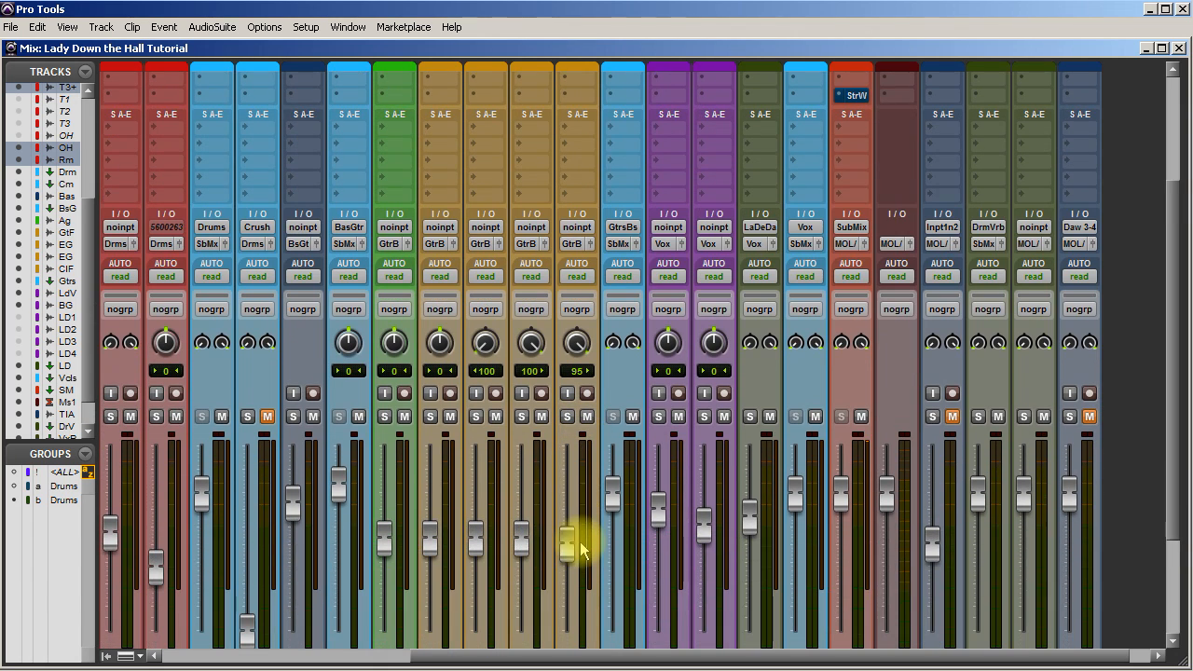
left_click(384, 416)
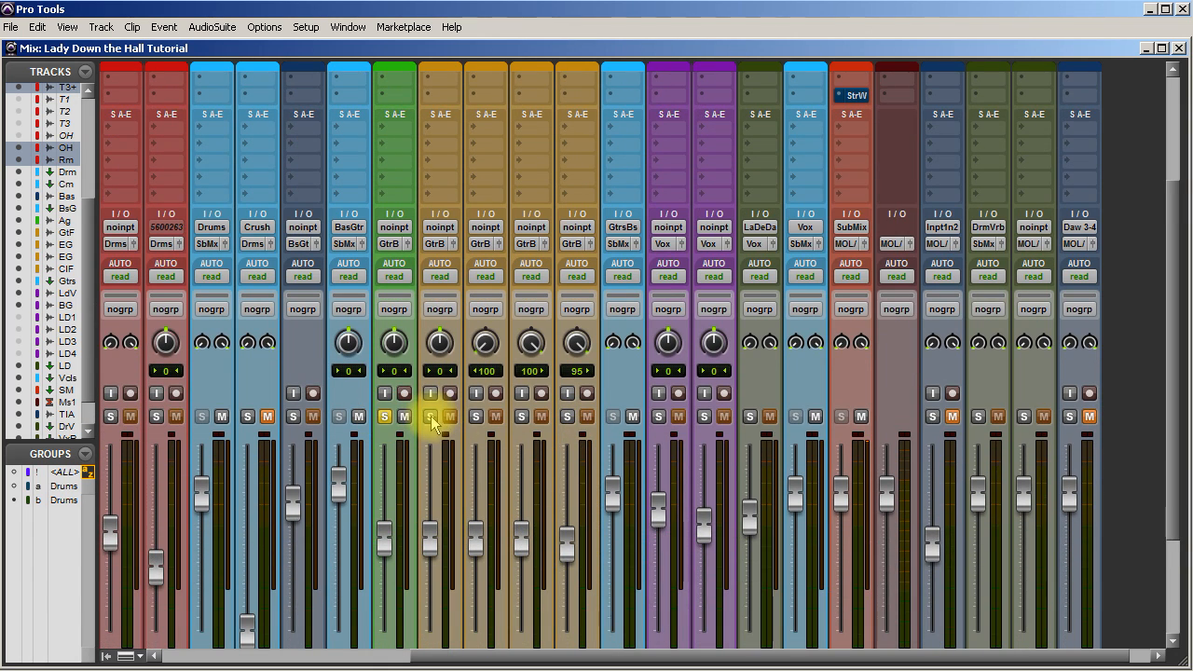
scroll(516, 475, "down", 3)
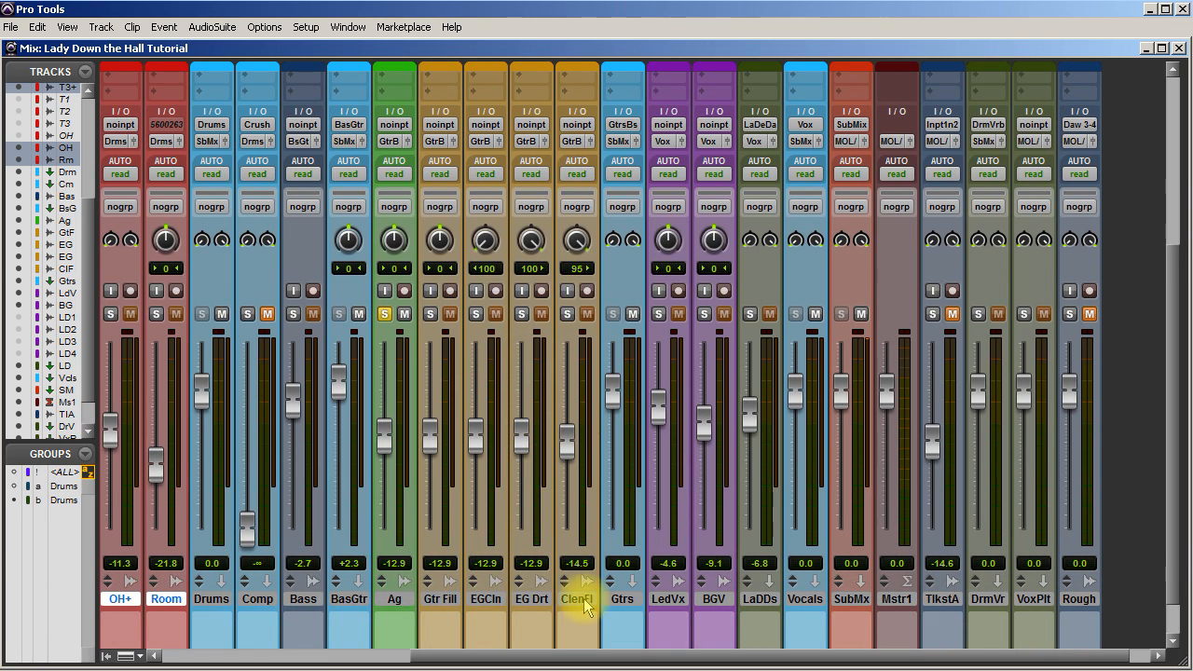
left_click(584, 599, "shift")
left_click(620, 596)
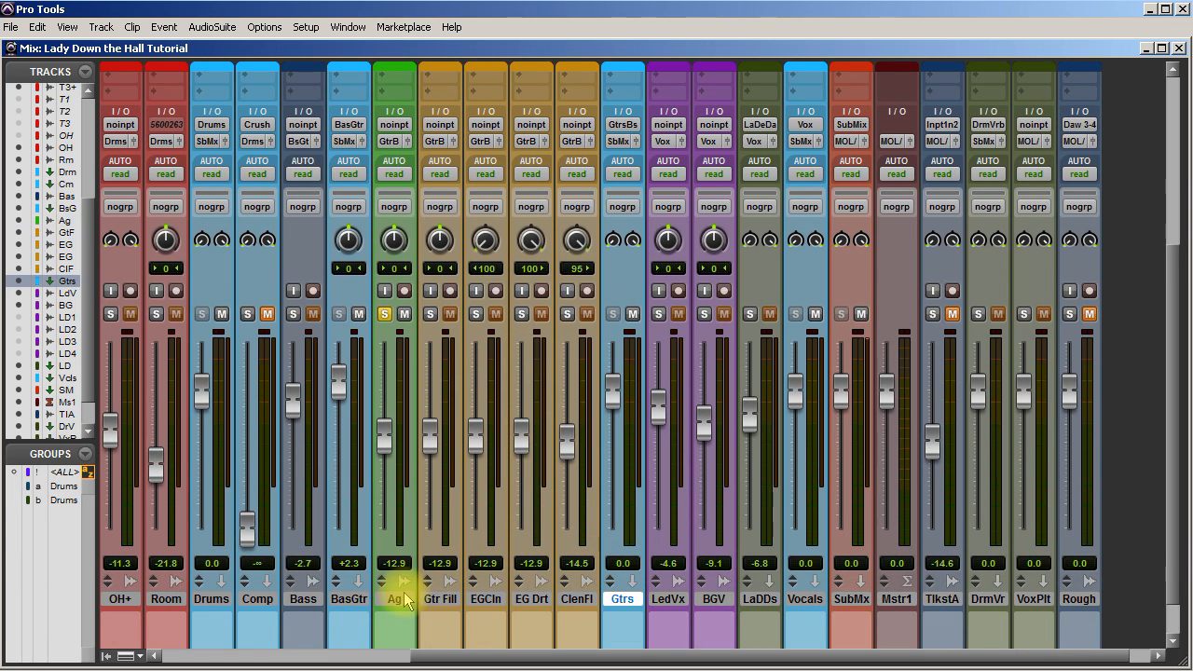
left_click(394, 599)
left_click(589, 599, "shift")
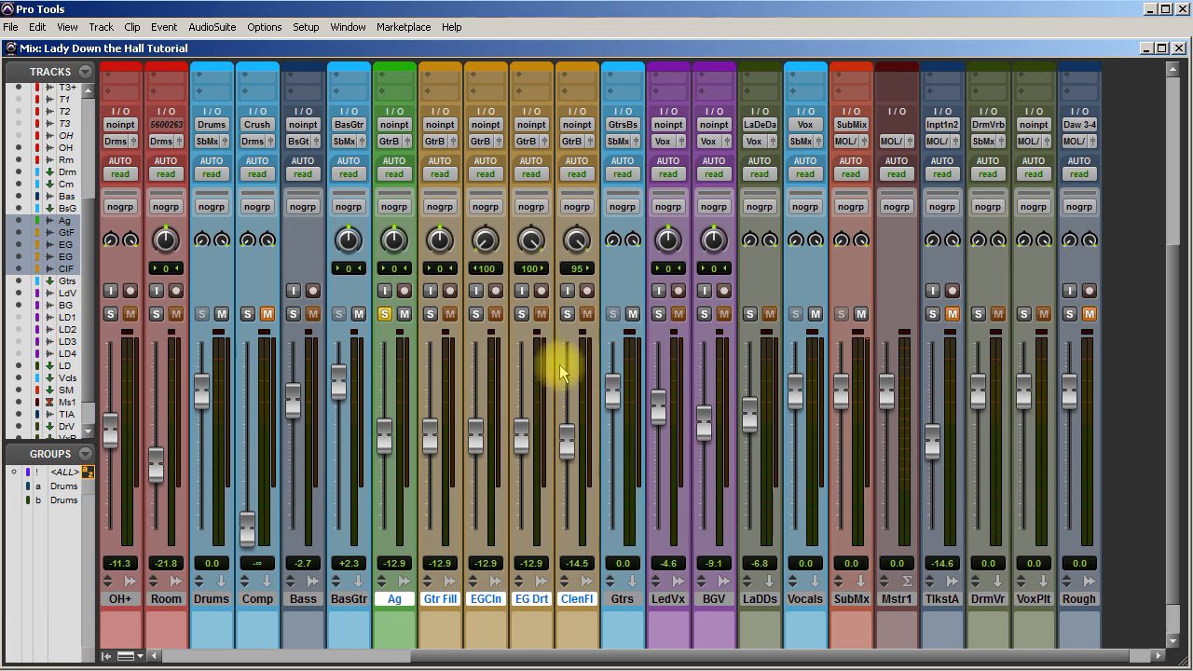
scroll(580, 426, "up", 5)
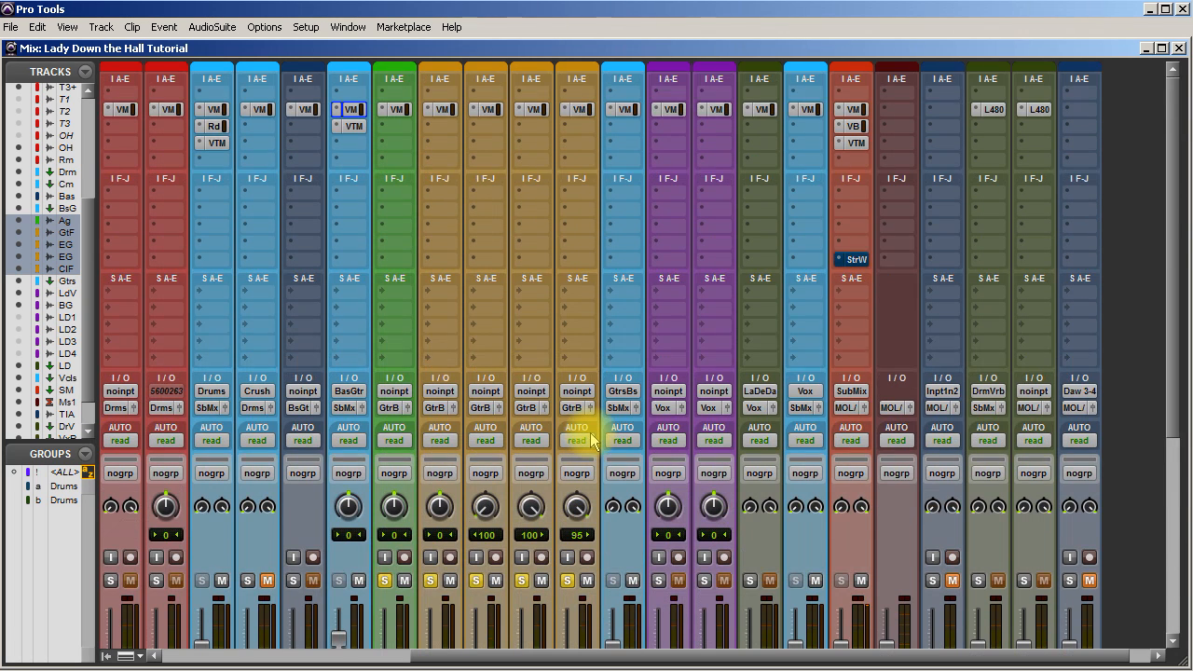
Open the Virtual Mix Rack on the Gtrs bus and remove its FG-76 and FG-73 modules.
left_click(622, 112)
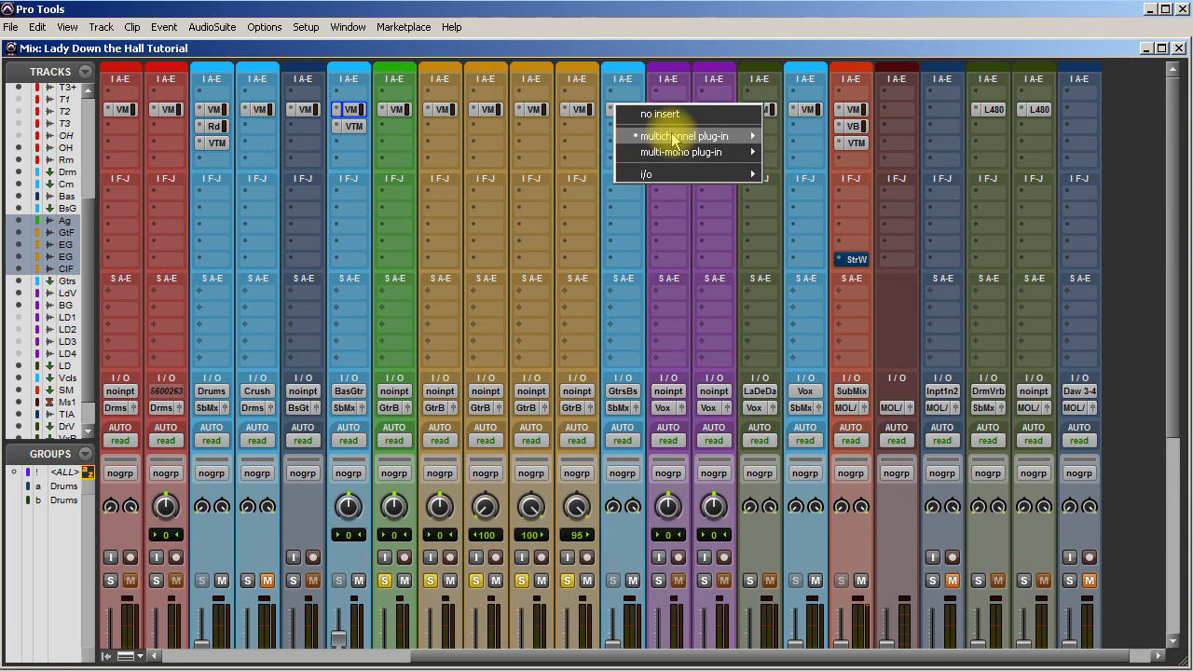
mouse_move(679, 136)
left_click(658, 15)
left_click(632, 110)
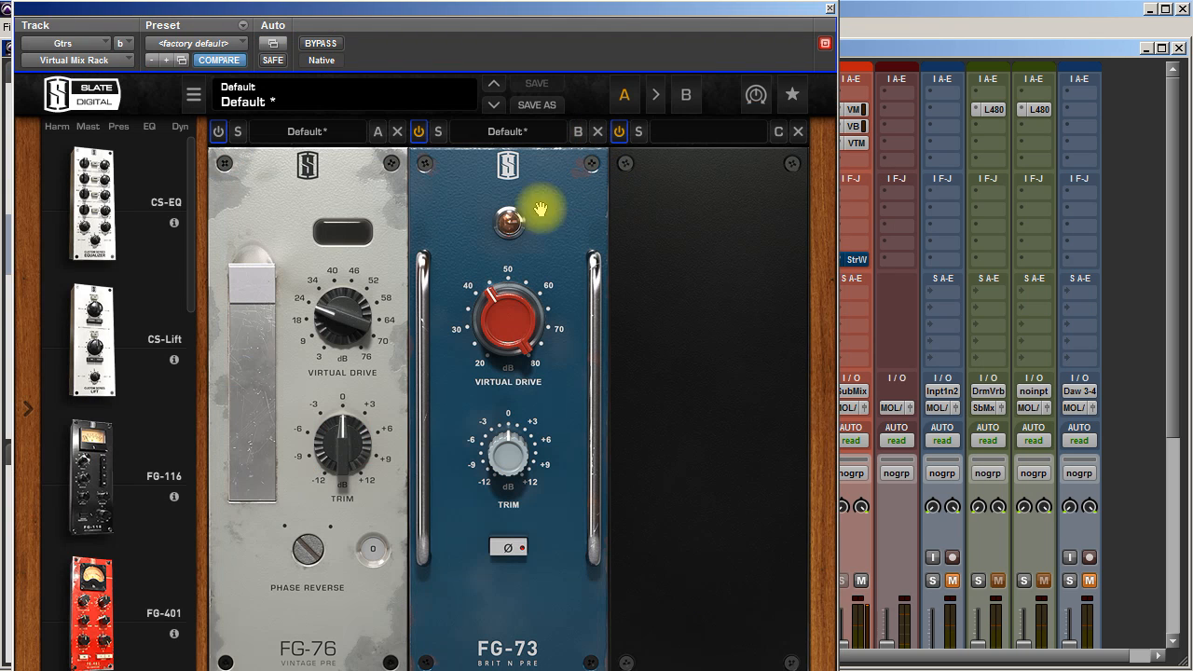
left_click(597, 131)
left_click(397, 131)
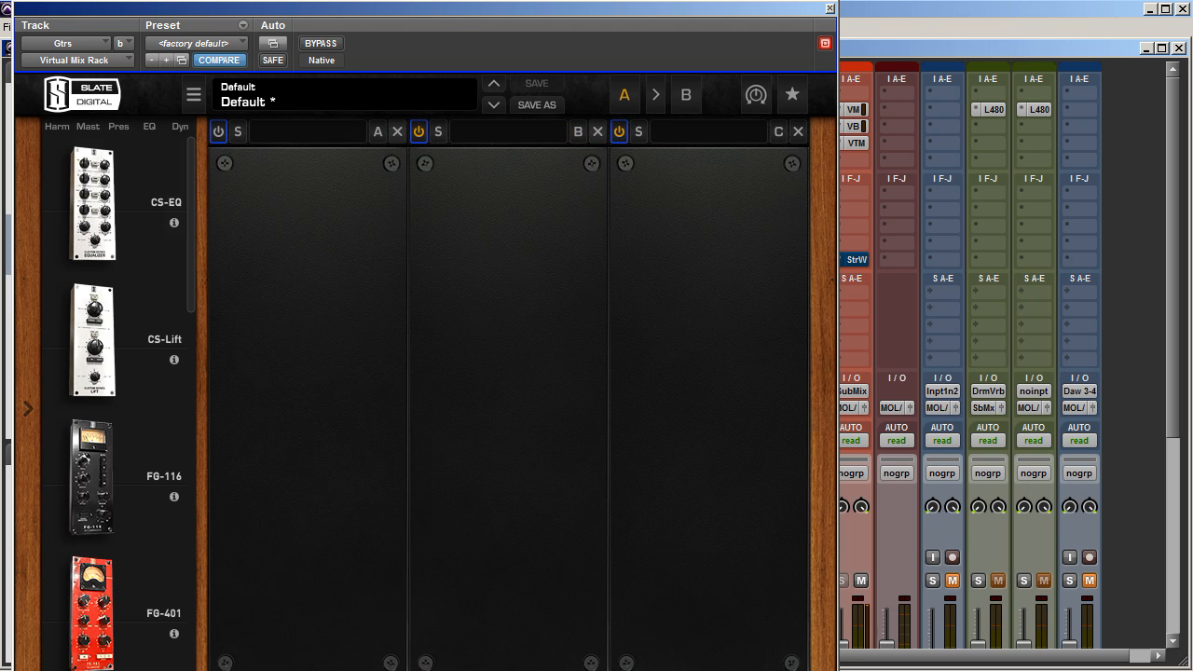
Add an FG-73 preamp to the first slot of the Gtrs rack and set its Virtual Drive to about 47 dB.
left_click_drag(187, 234, 203, 411)
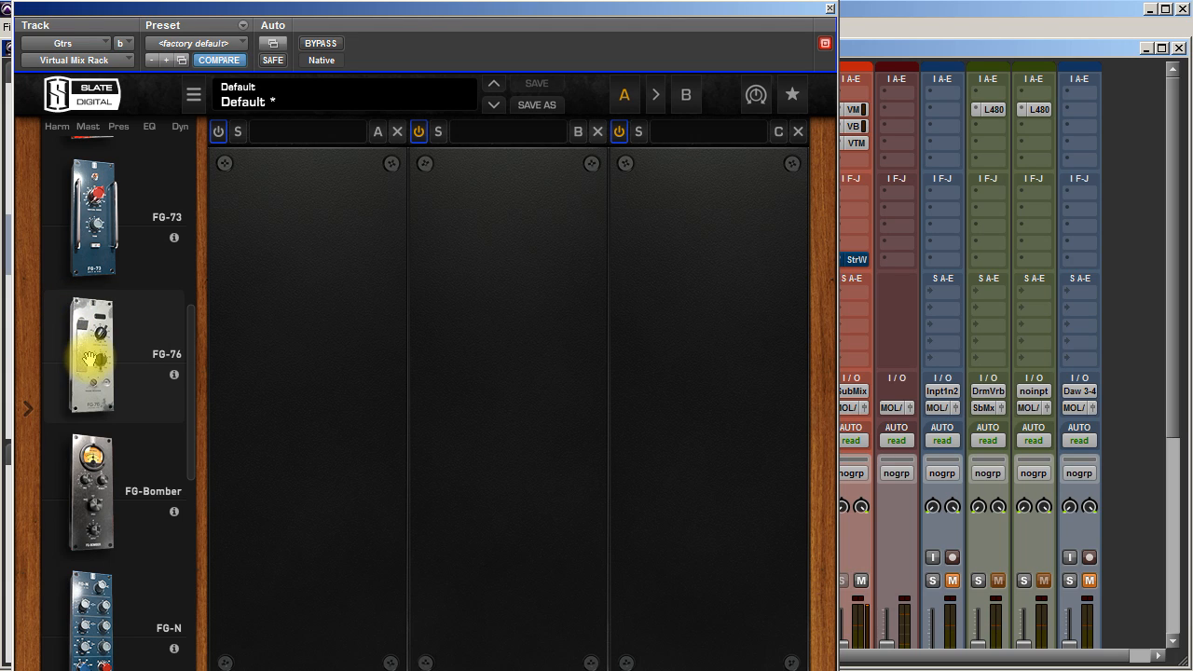
left_click_drag(115, 236, 317, 273)
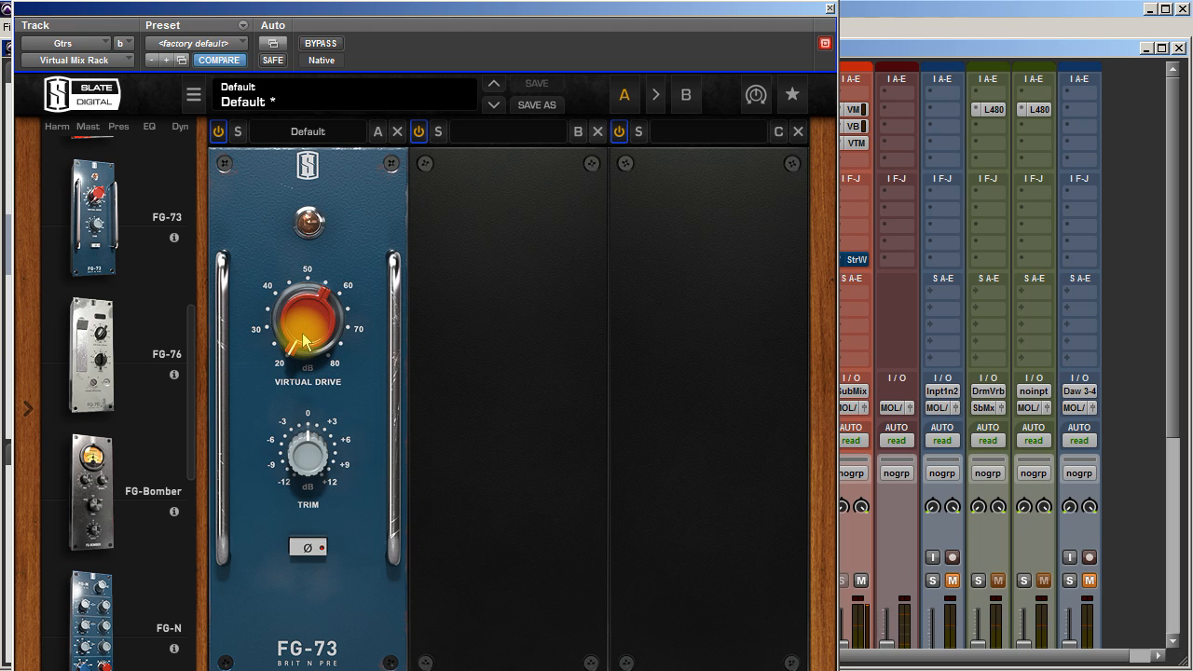
left_click_drag(302, 344, 283, 282)
left_click_drag(297, 149, 303, 236)
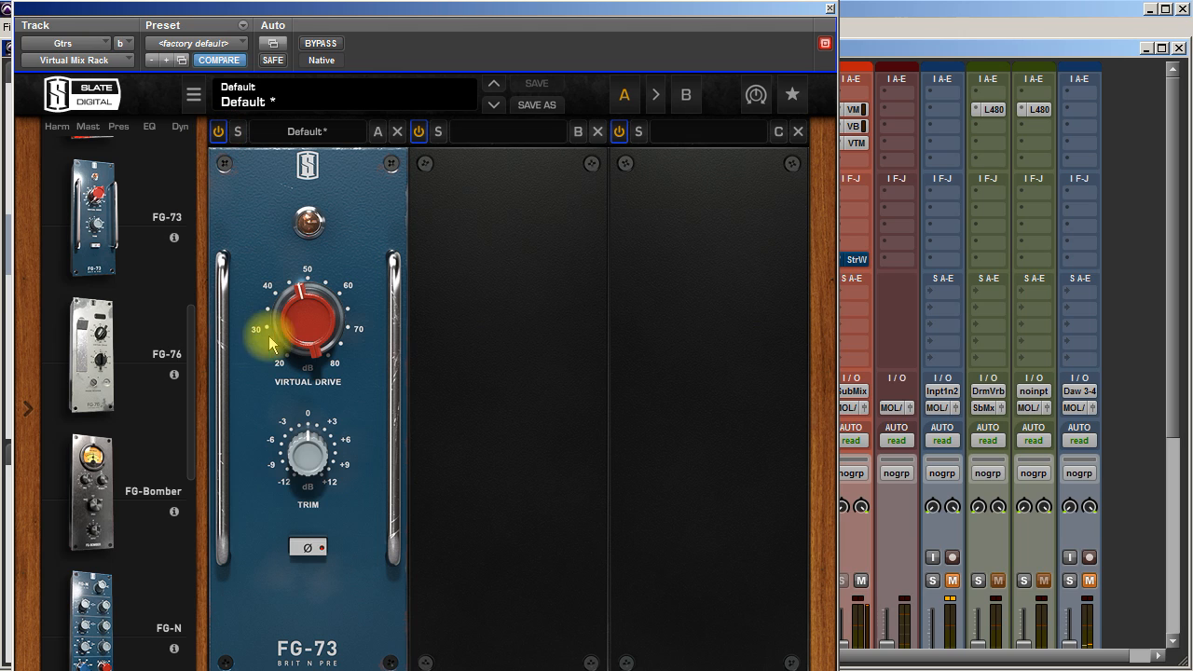
Add a VCC MixBuss module after the FG-73 with noise reduction on, Drive at about 12 and linked input at +3.62 dB.
left_click_drag(194, 346, 196, 596)
left_click_drag(123, 620, 475, 419)
left_click(461, 615)
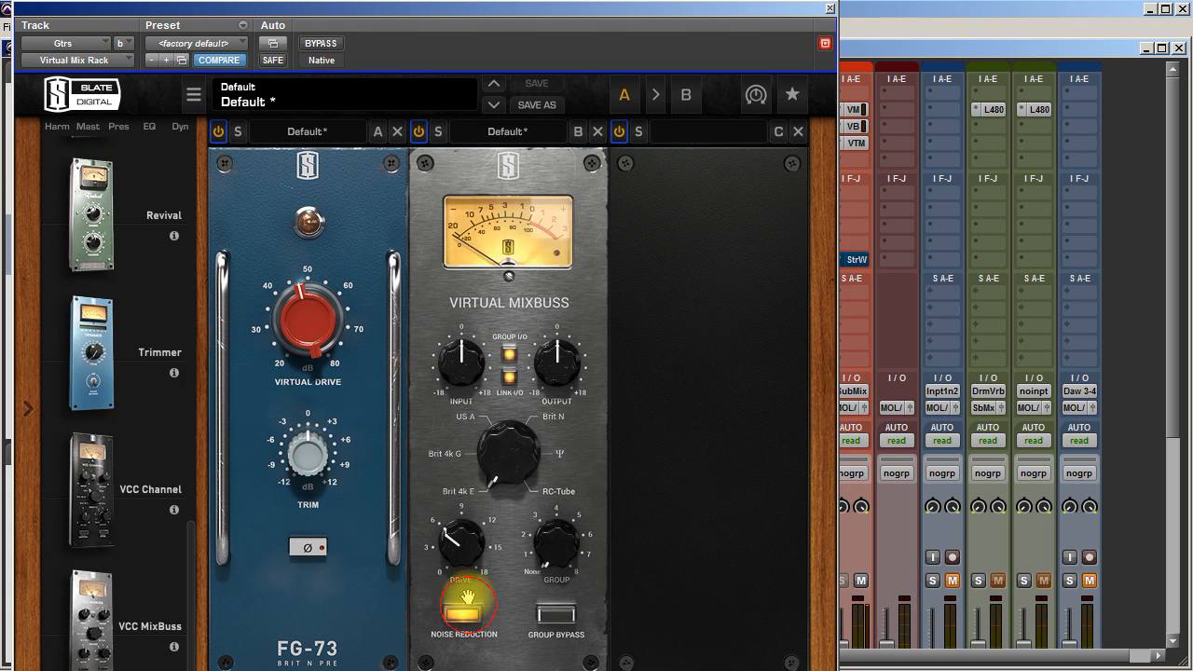
left_click_drag(452, 540, 454, 470)
mouse_move(443, 366)
left_mouse_down()
mouse_move(446, 336)
mouse_move(451, 353)
left_mouse_up()
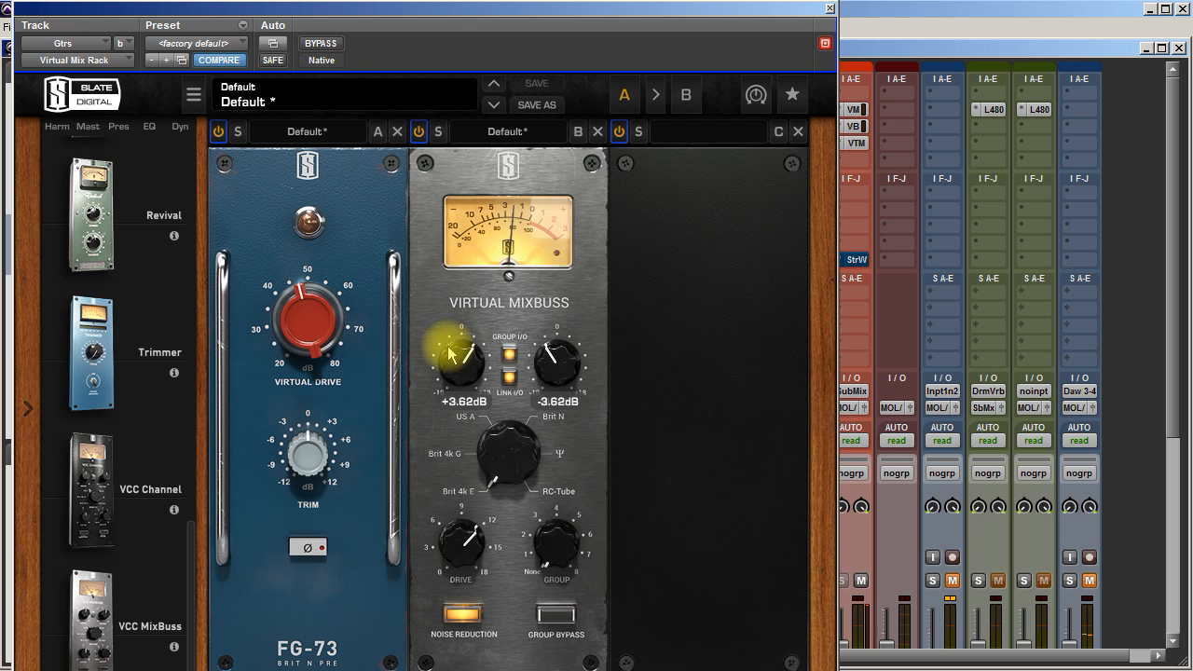
Fine-tune the VCC MixBuss Drive and set its linked input to +0.95 dB, comparing the module on and off.
left_click_drag(463, 535, 466, 545)
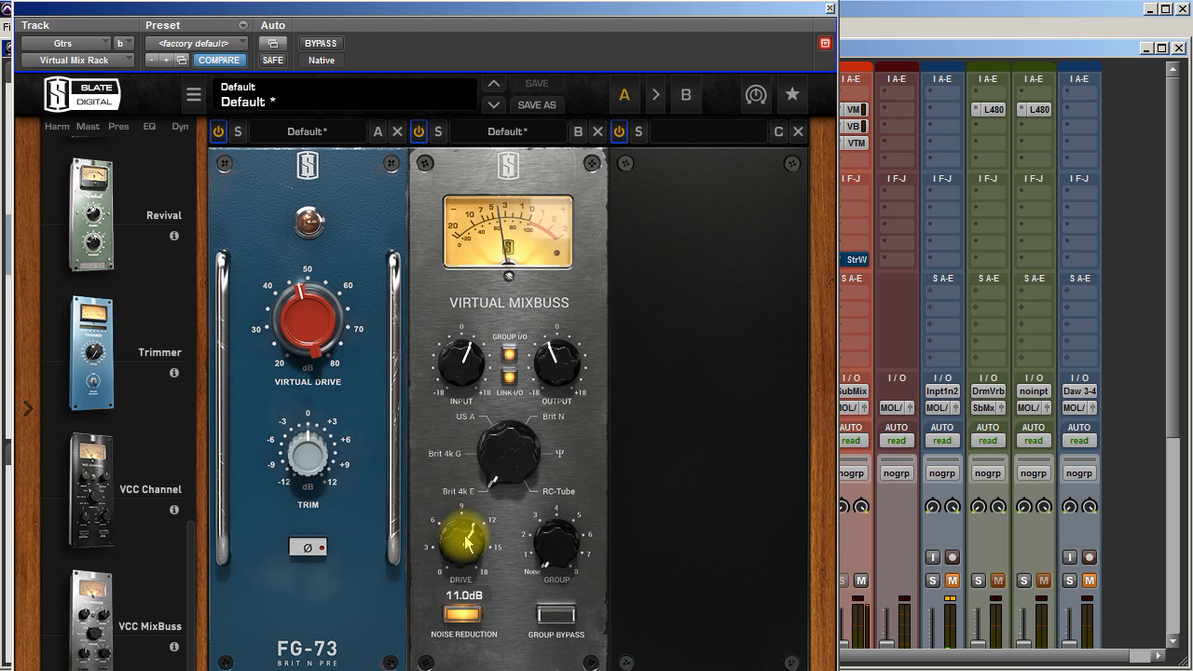
left_click(421, 132)
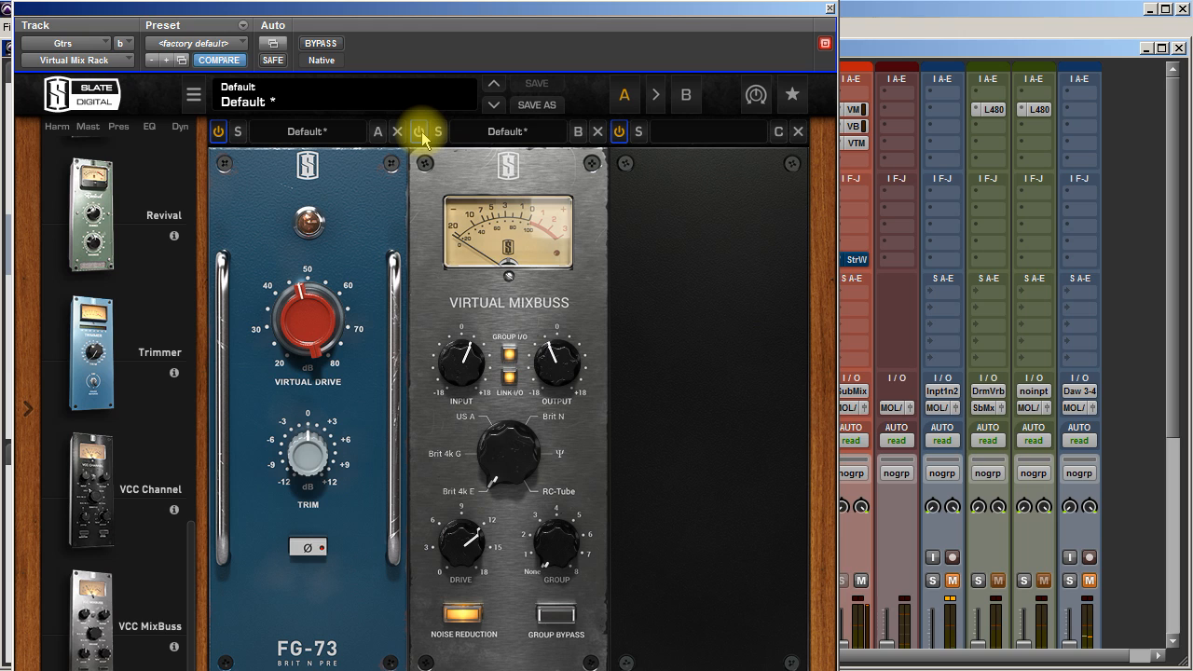
left_click(421, 132)
left_click_drag(476, 540, 471, 552)
left_click(417, 132)
left_click(416, 132)
left_click_drag(462, 365, 464, 373)
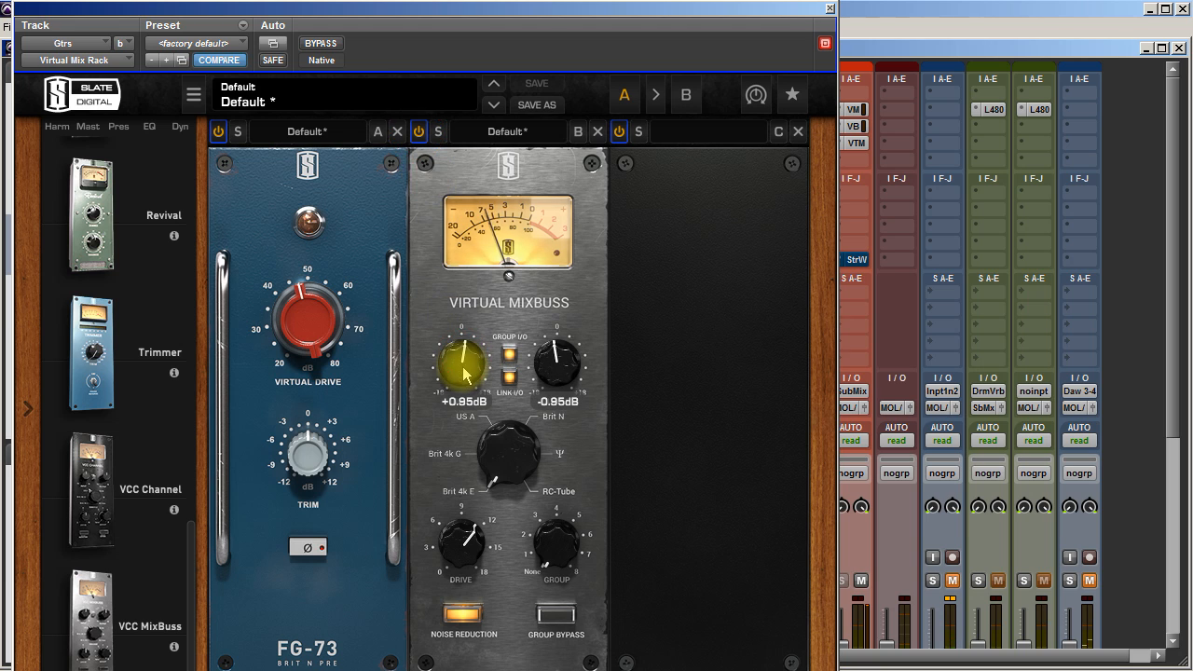
left_click(419, 132)
left_click(419, 132)
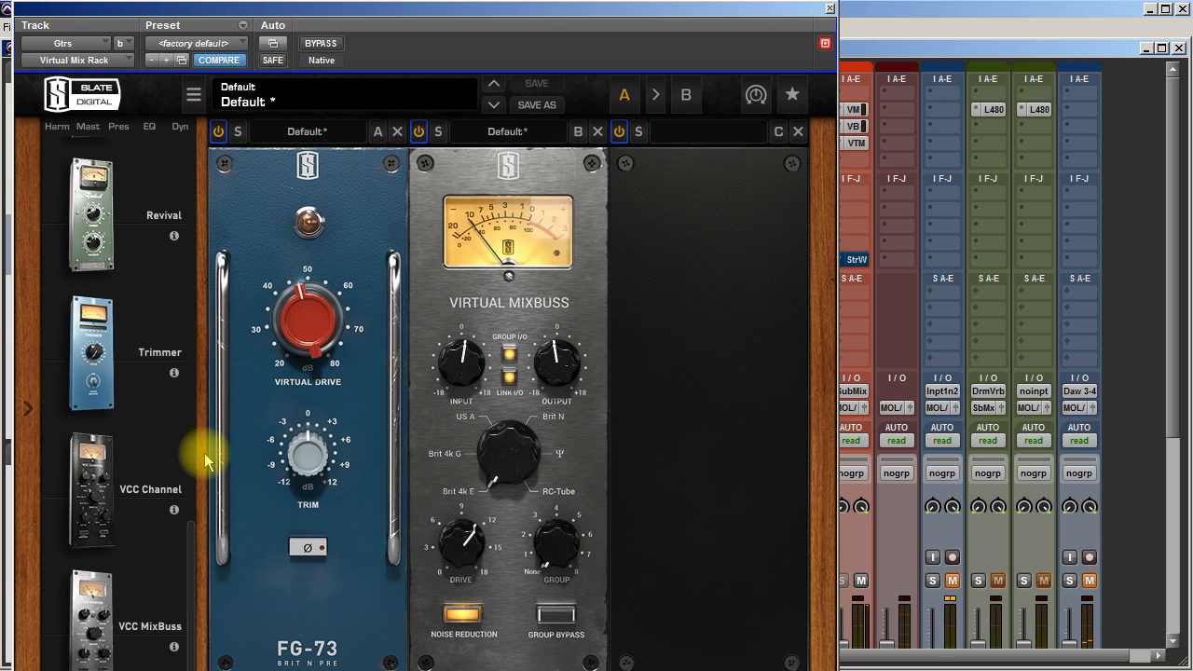
left_click_drag(189, 545, 233, 413)
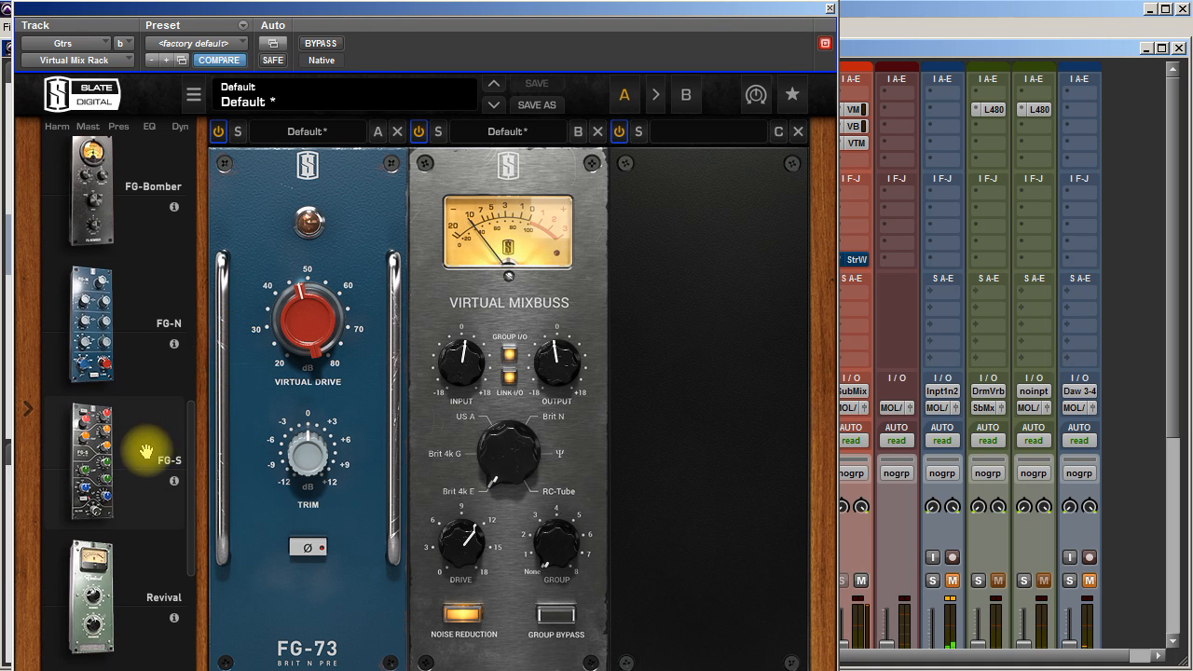
left_click_drag(101, 466, 676, 453)
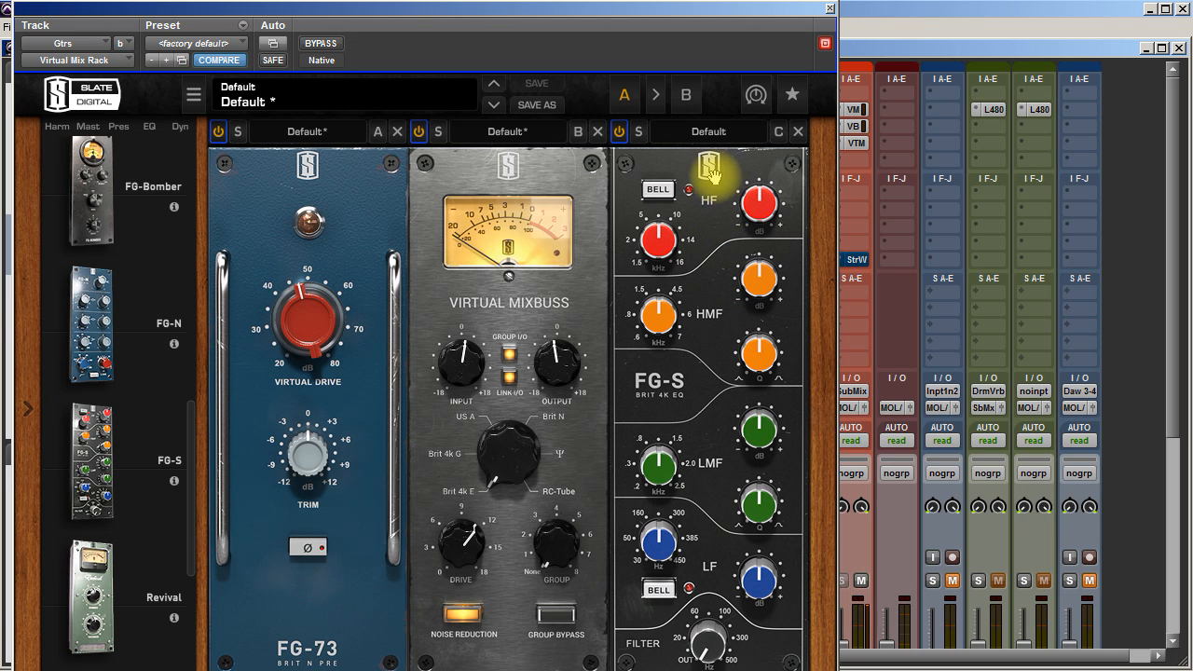
left_click_drag(711, 188, 111, 196)
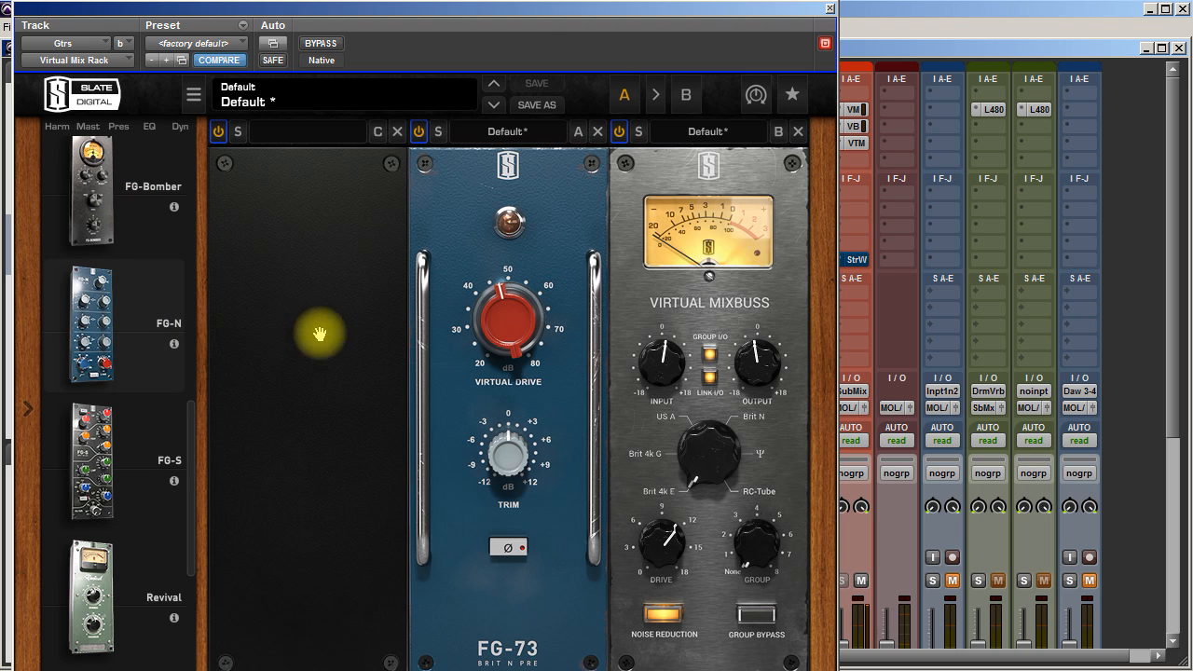
Add an FG-N EQ to the third rack slot and cut its lower mid band by about 1.26 dB.
left_click_drag(592, 317, 671, 306)
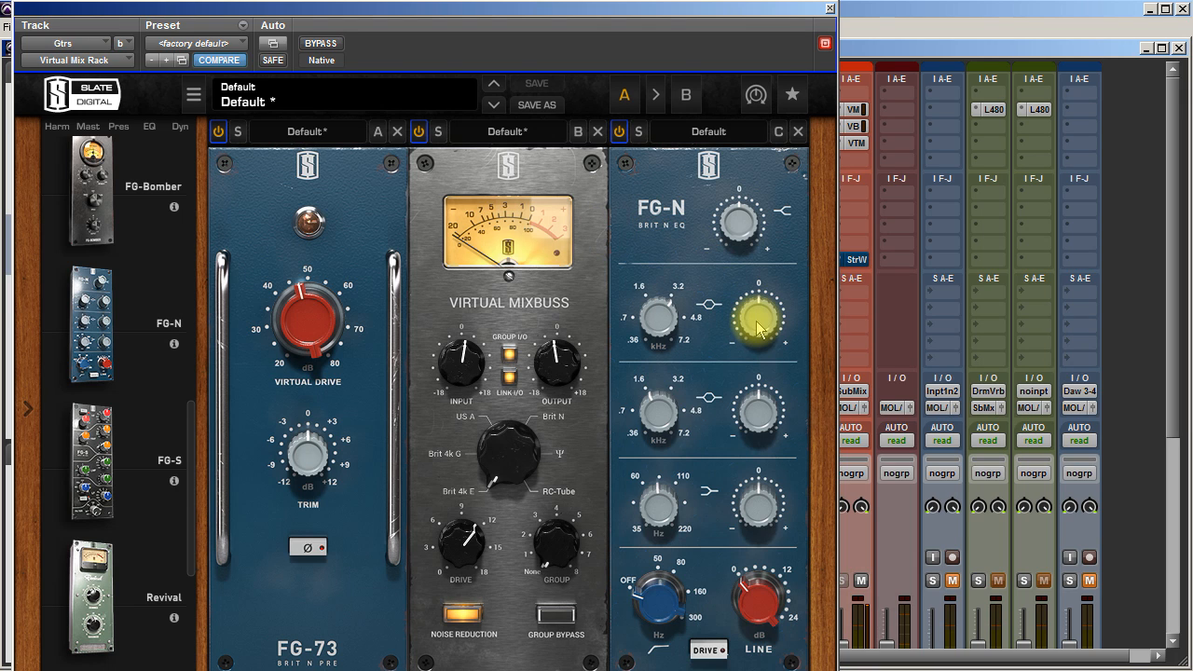
left_click_drag(757, 426, 755, 390)
mouse_move(639, 445)
left_mouse_down()
mouse_move(653, 439)
mouse_move(646, 479)
mouse_move(647, 465)
left_mouse_up()
left_click_drag(733, 413, 739, 446)
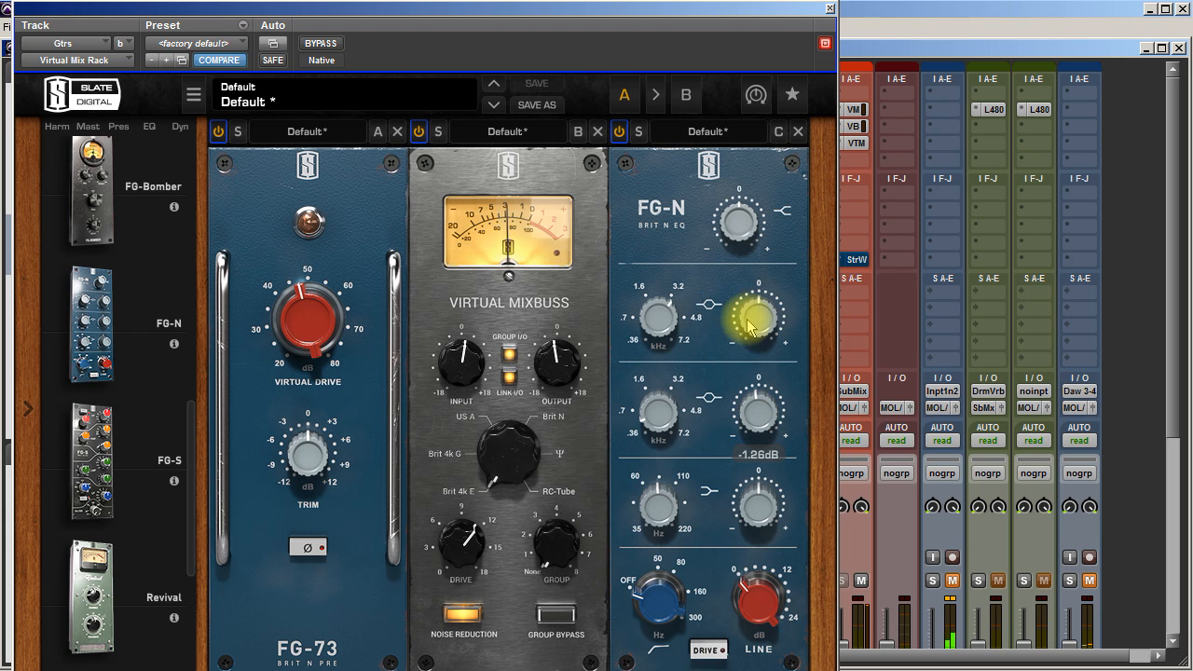
Boost the FG-N's upper mid band by about 1.5 dB and set its frequency to 1.17 kHz.
left_click_drag(655, 315, 661, 381)
left_click_drag(757, 336, 756, 323)
left_click_drag(658, 314, 661, 326)
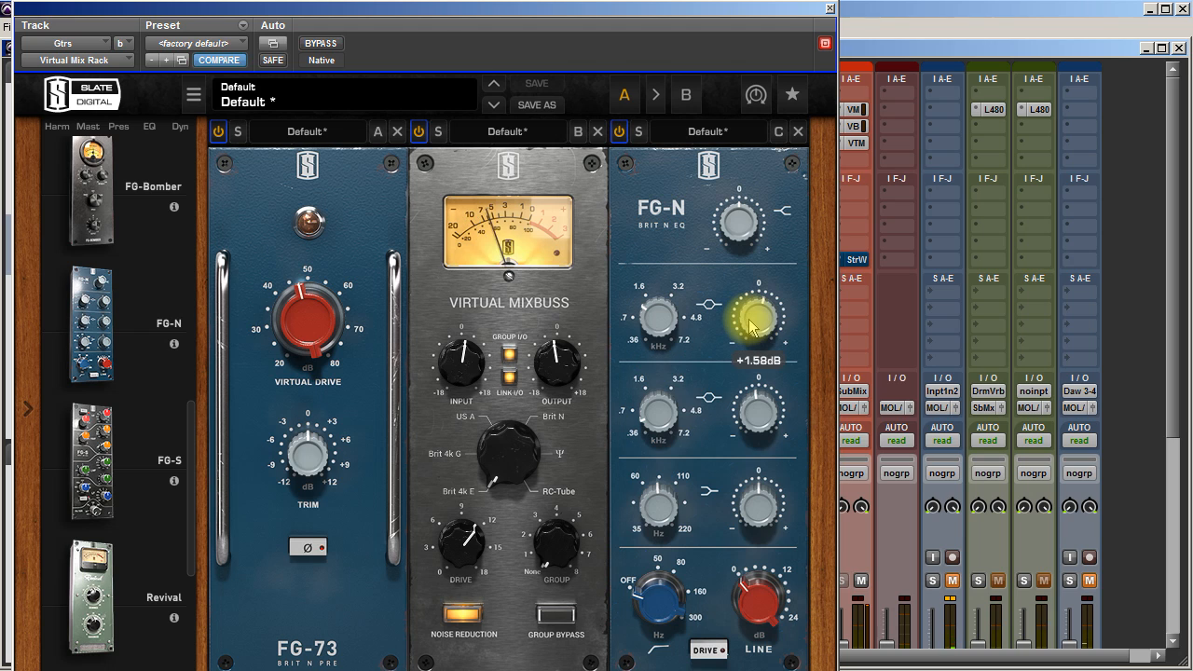
mouse_move(754, 323)
left_mouse_down()
mouse_move(758, 301)
mouse_move(751, 324)
left_mouse_up()
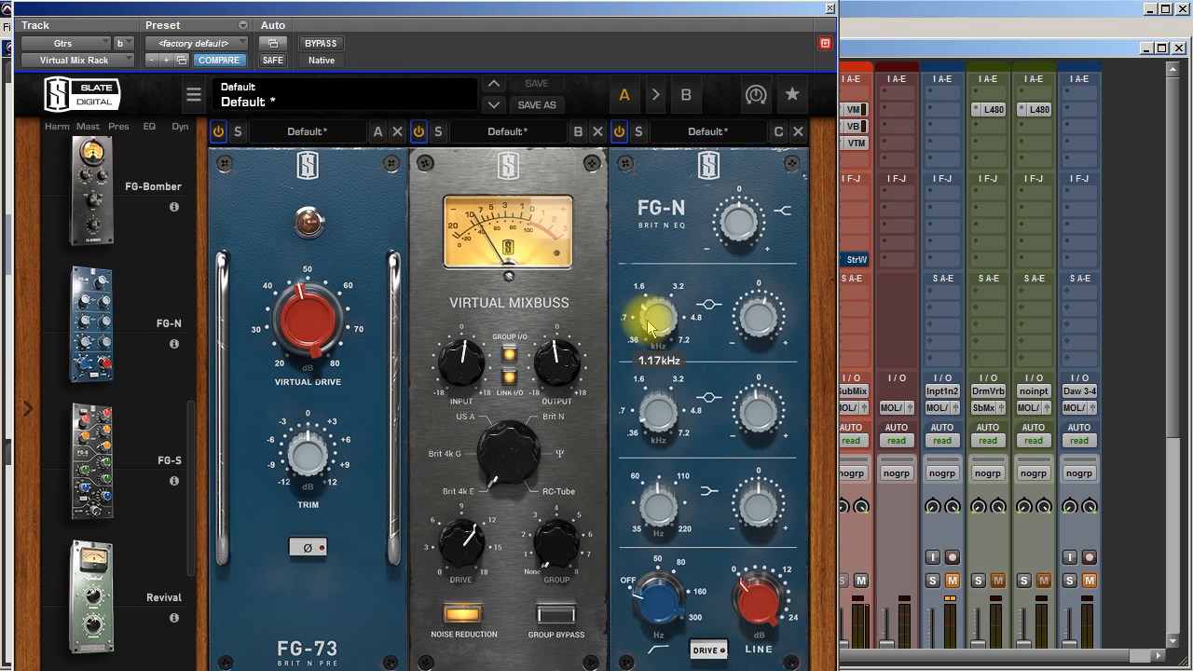
Raise the FG-N's high shelf by about 1.26 dB and compare the whole guitar rack bypassed and active.
left_click_drag(737, 233, 738, 236)
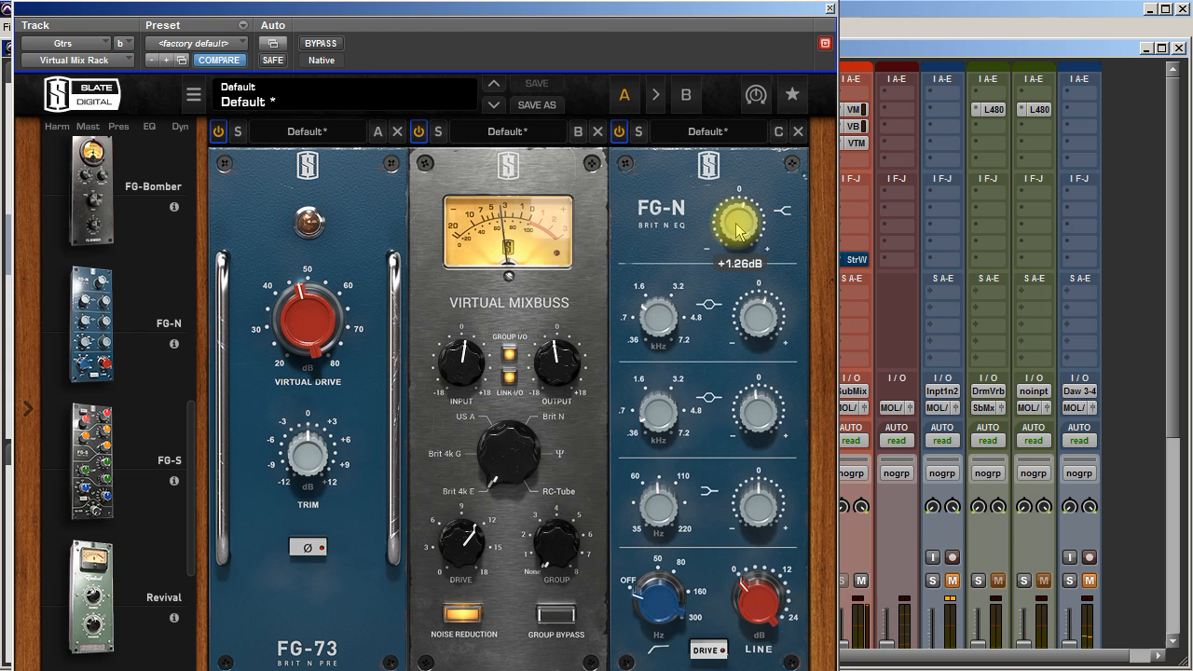
left_click(319, 44)
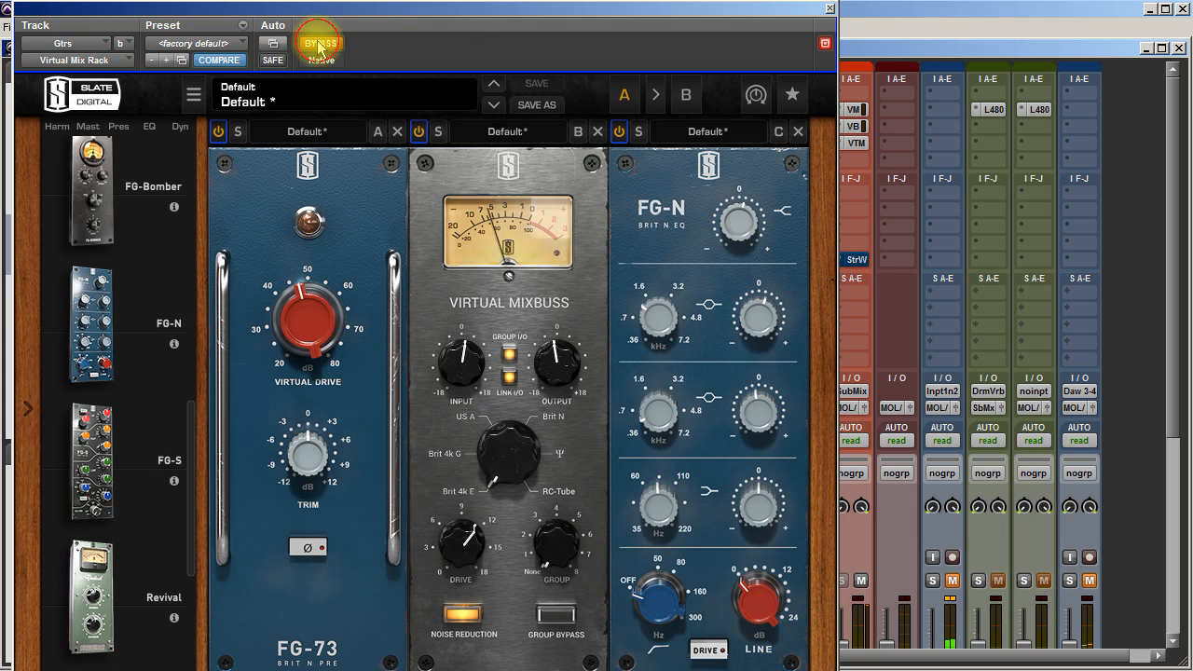
left_click(321, 44)
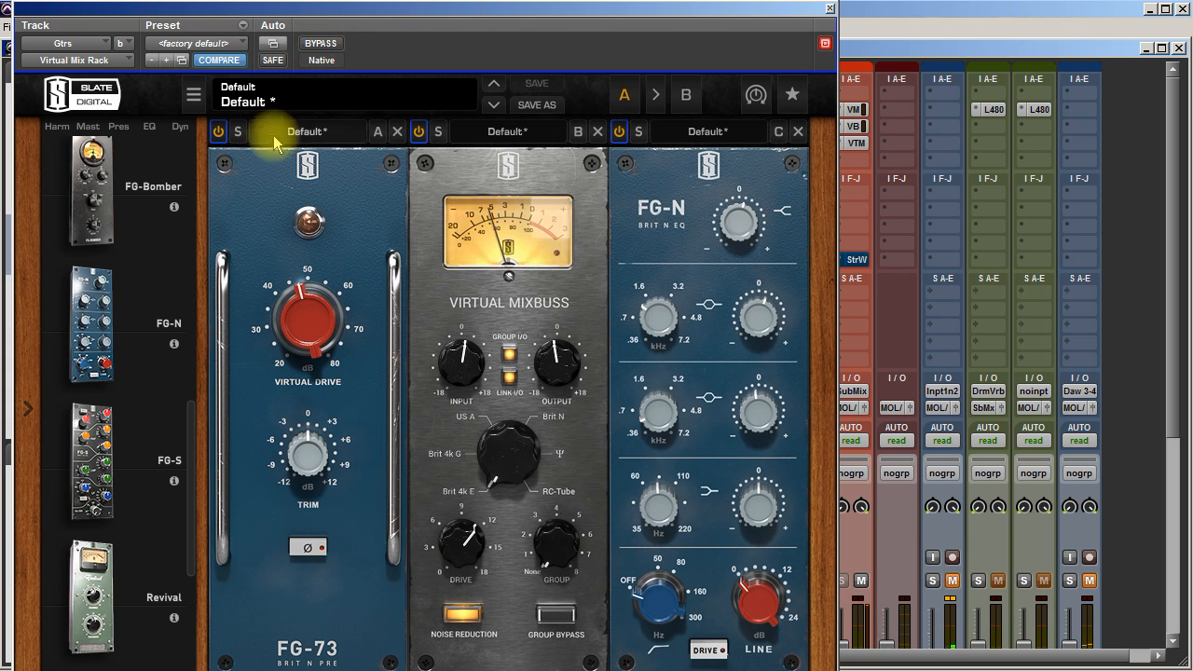
Add an FG-401 compressor to the fourth rack slot with a slower attack and the release at 1.
left_click_drag(191, 441, 240, 174)
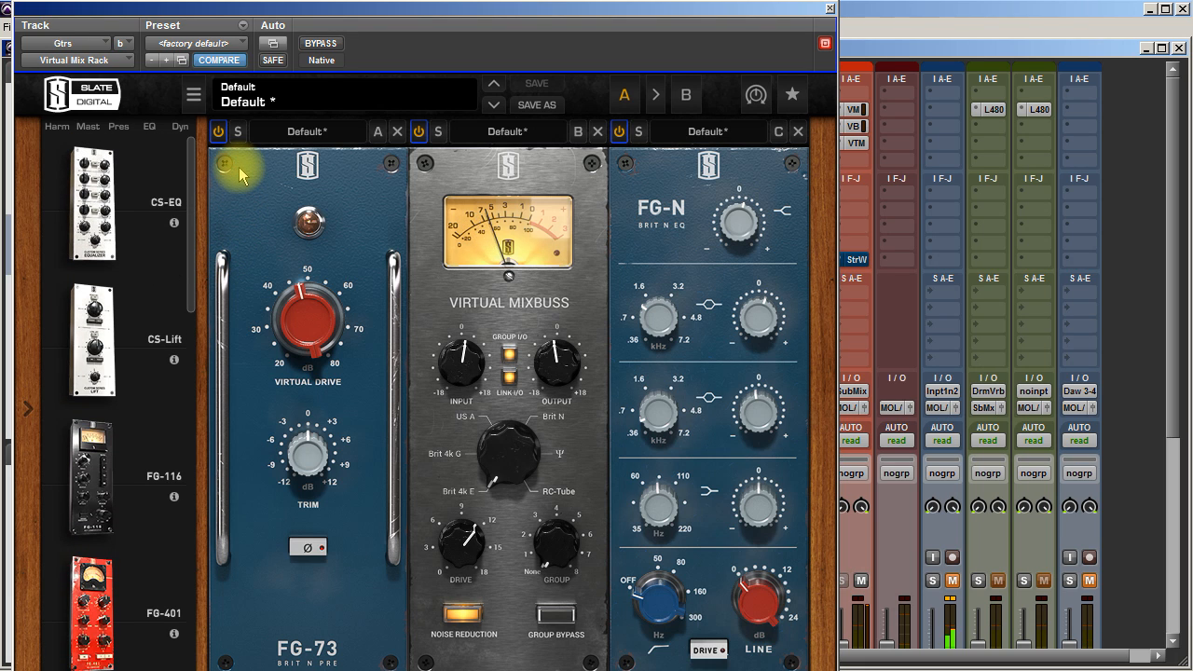
left_click_drag(239, 167, 228, 298)
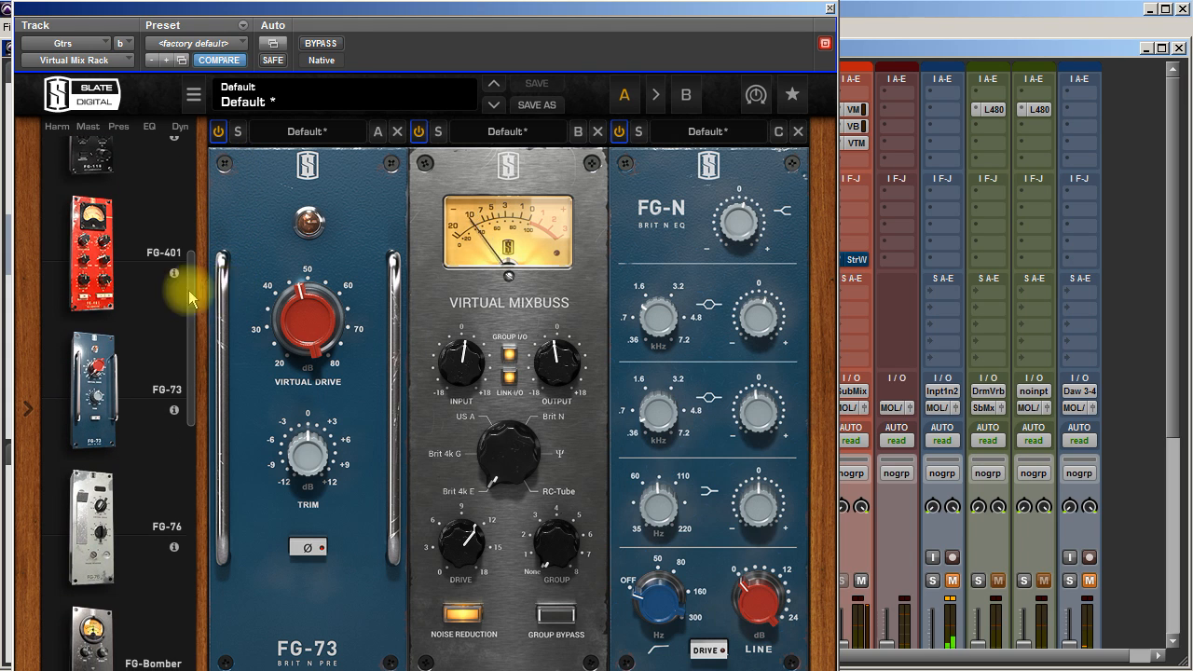
left_click(93, 274)
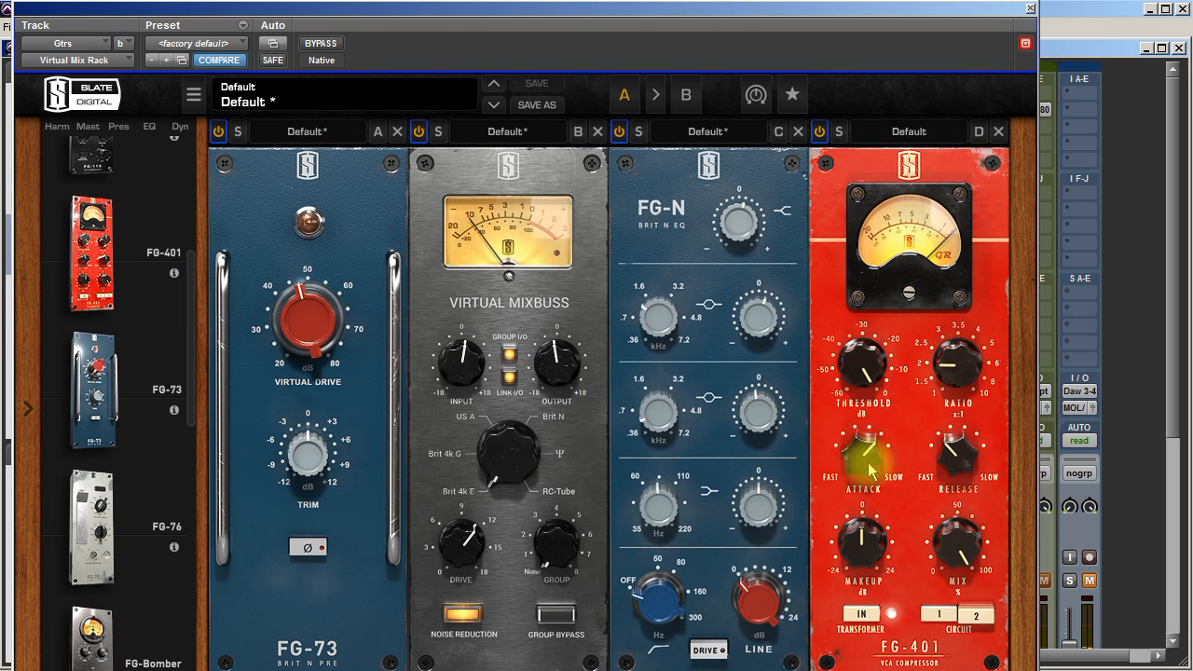
left_click_drag(863, 461, 859, 412)
left_click_drag(965, 454, 952, 491)
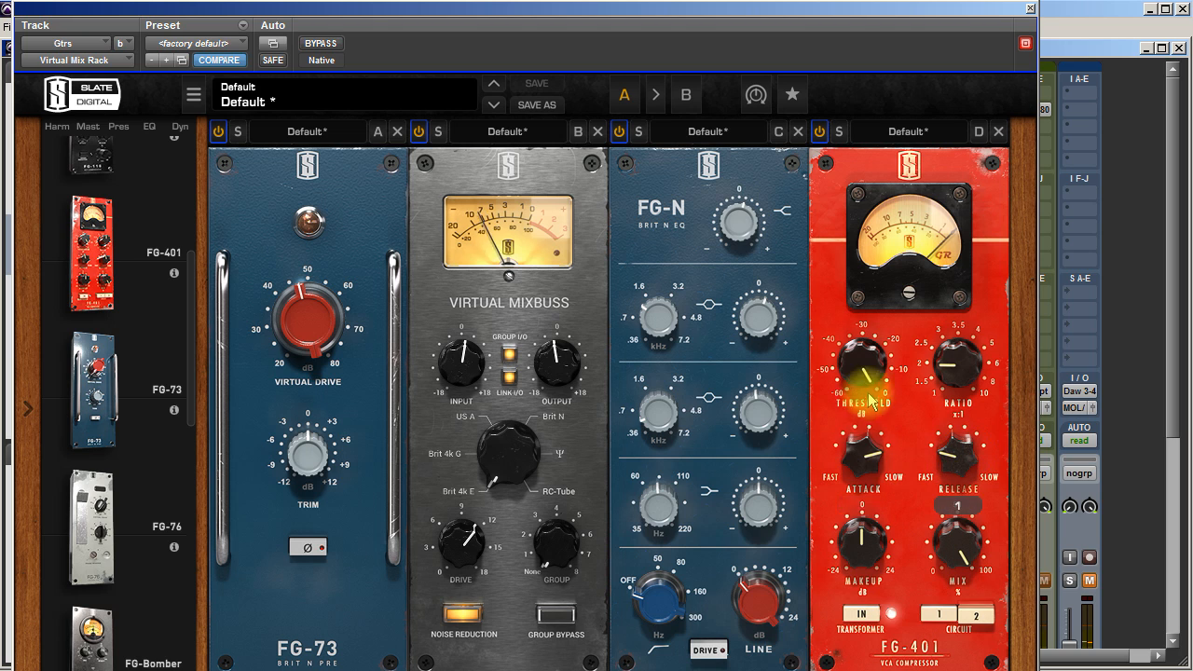
Set the FG-401 threshold to about -23.1 dB and compare the rack bypassed and active.
left_click_drag(852, 360, 846, 444)
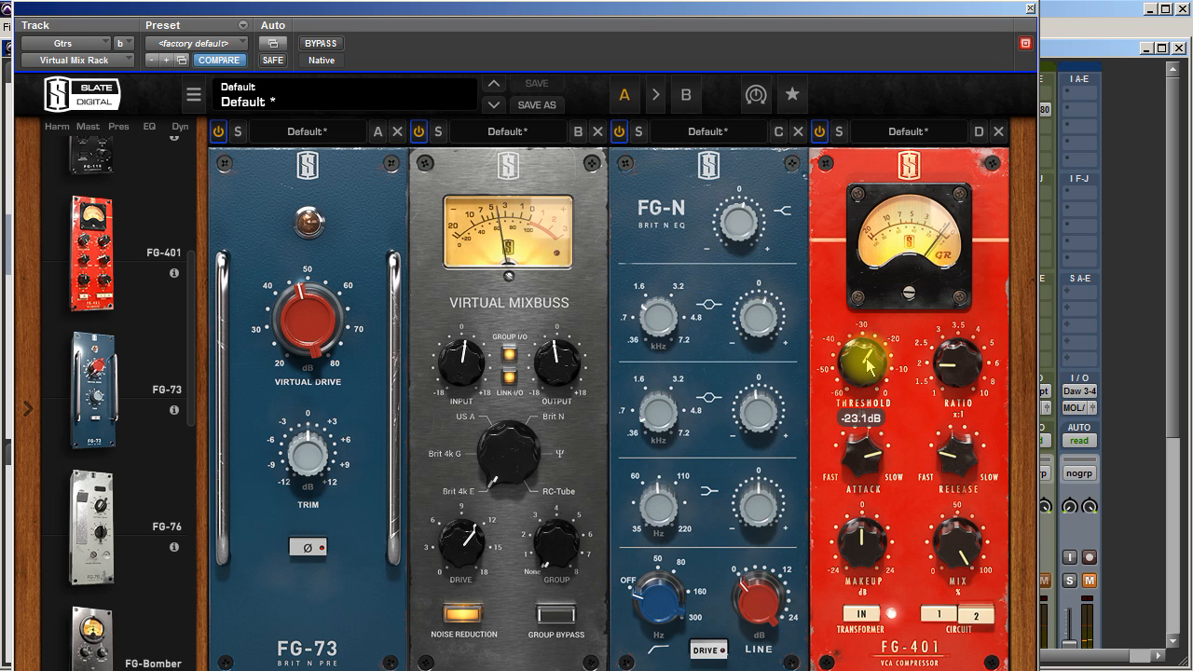
left_click(319, 43)
left_click(319, 44)
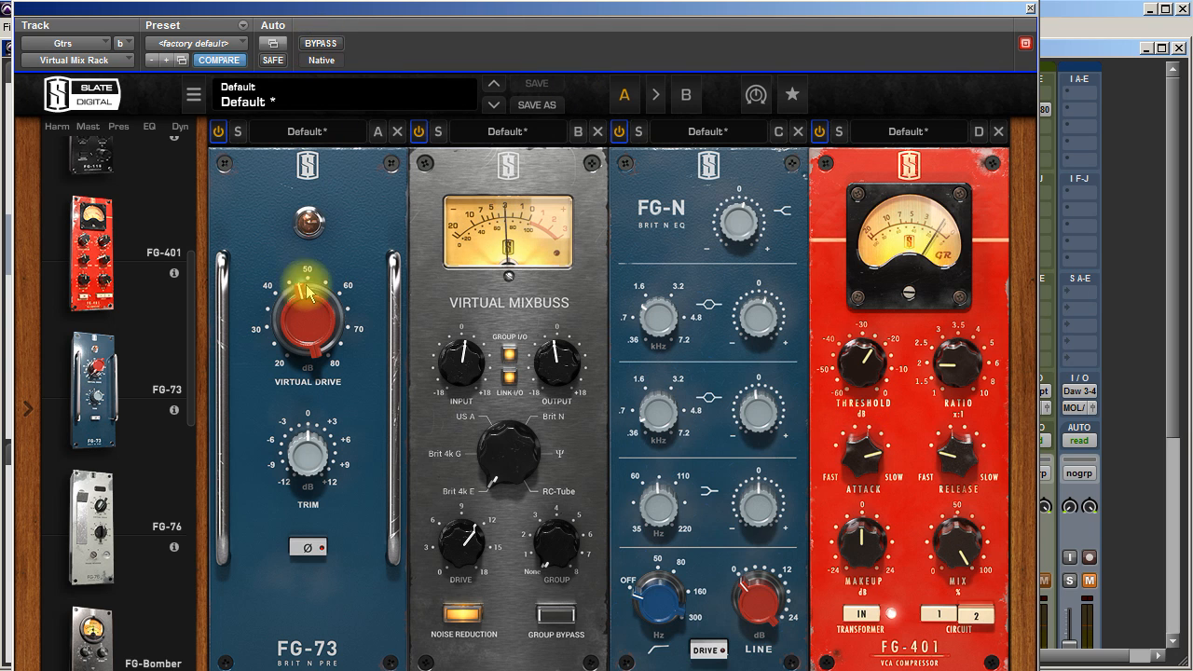
Add a Revival module after the FG-401, set Shimmer to about 4.80, and compare the rack bypassed and active.
left_click_drag(194, 306, 191, 522)
left_click_drag(99, 387, 1105, 369)
left_click_drag(1106, 428, 1101, 408)
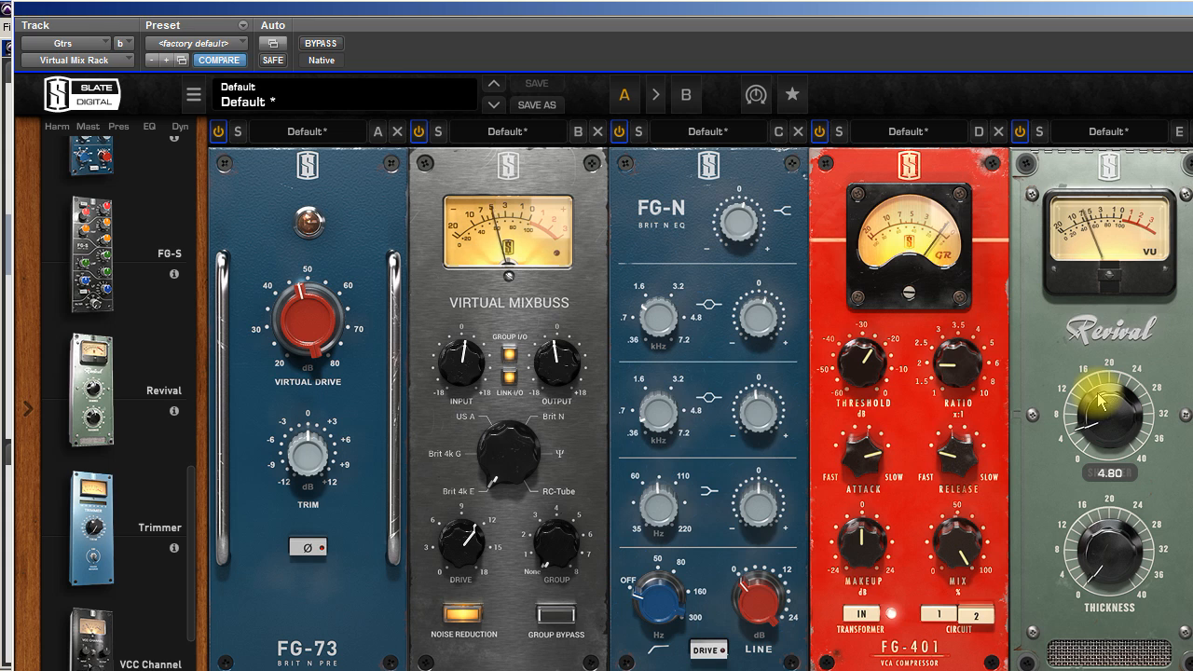
left_click_drag(1109, 435, 1110, 434)
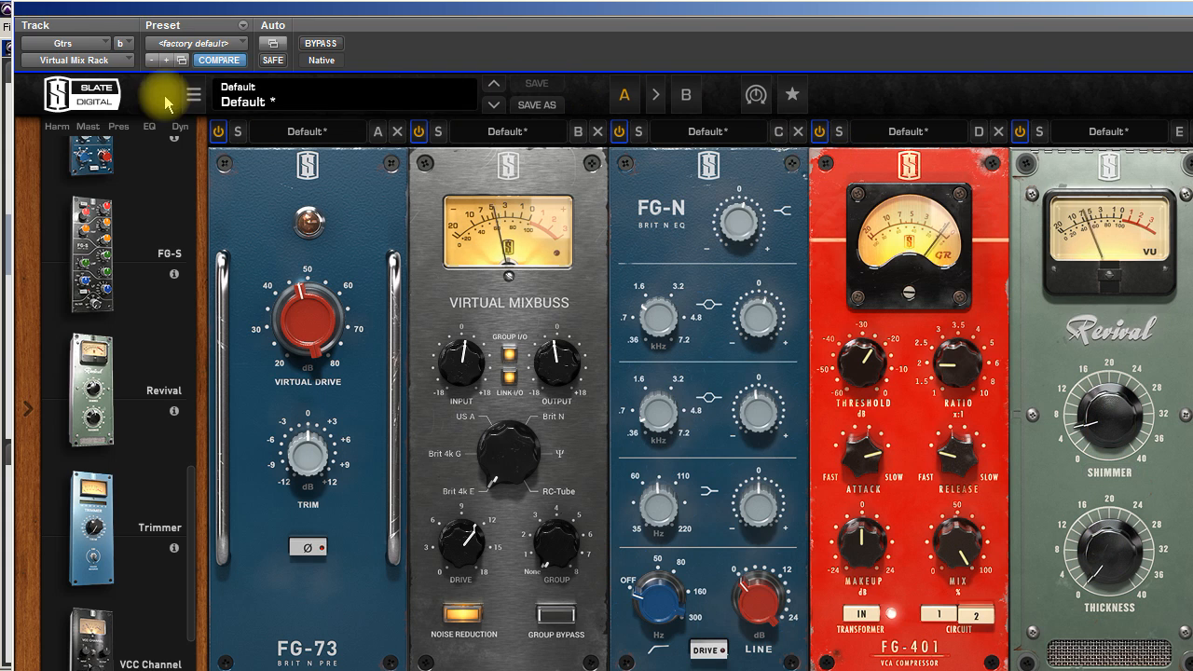
left_click(323, 46)
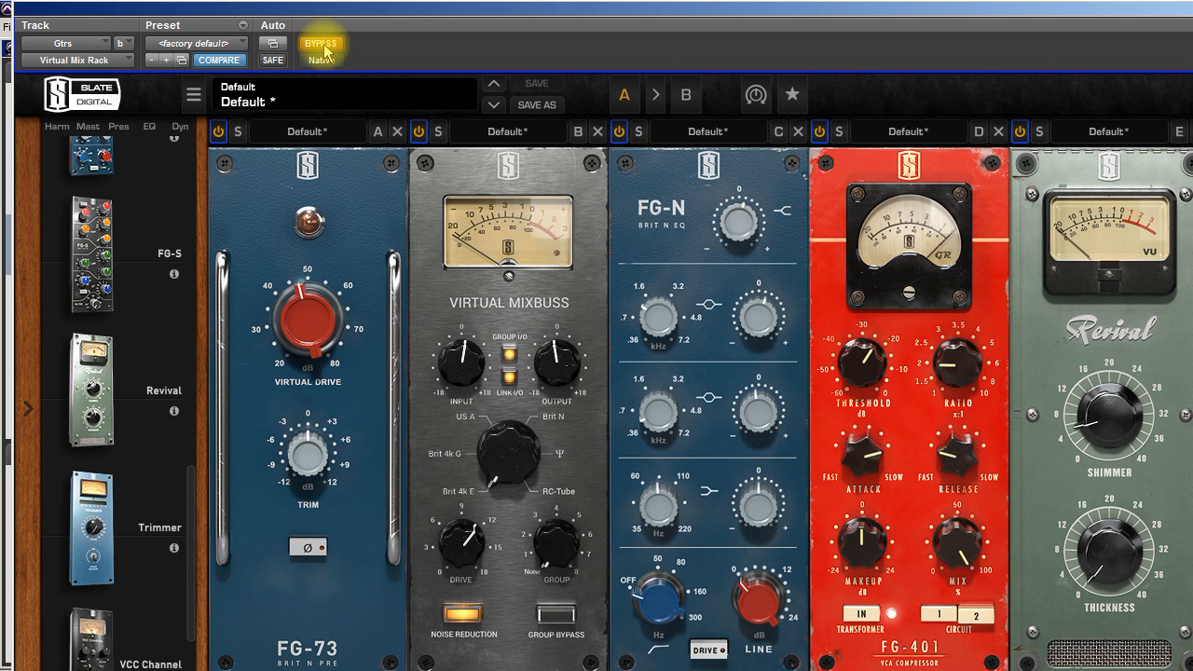
left_click(324, 48)
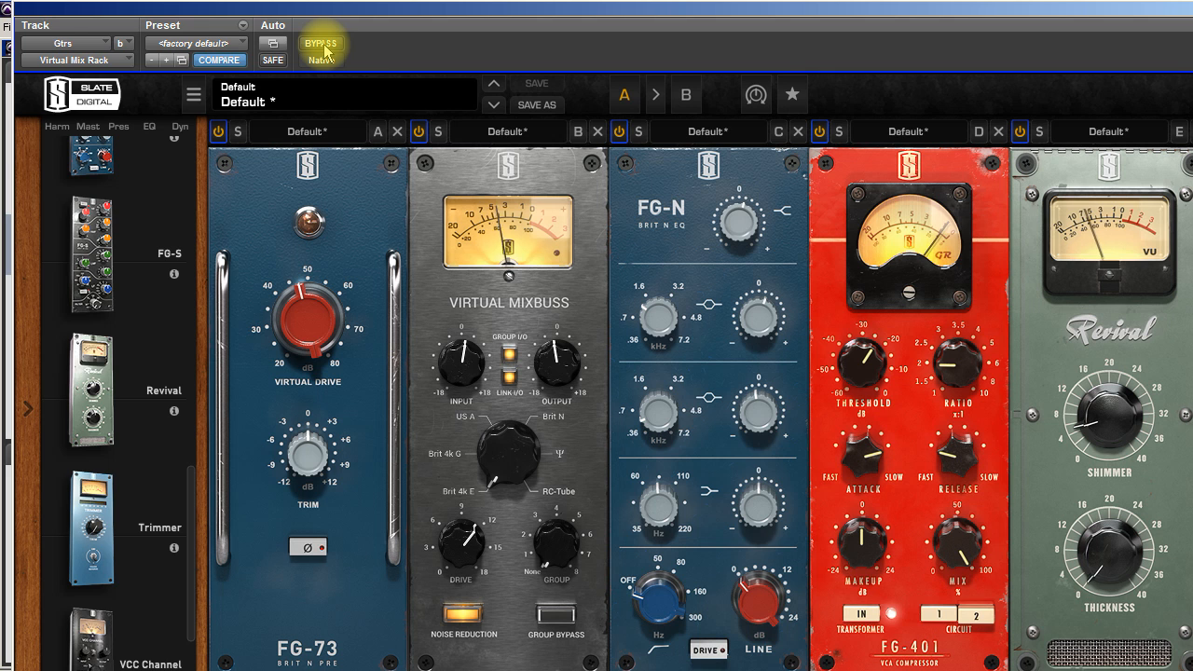
Close the rack, unsolo the guitar tracks and insert a stereo Virtual Tape Machines after the rack on the Gtrs bus.
left_click(1167, 13)
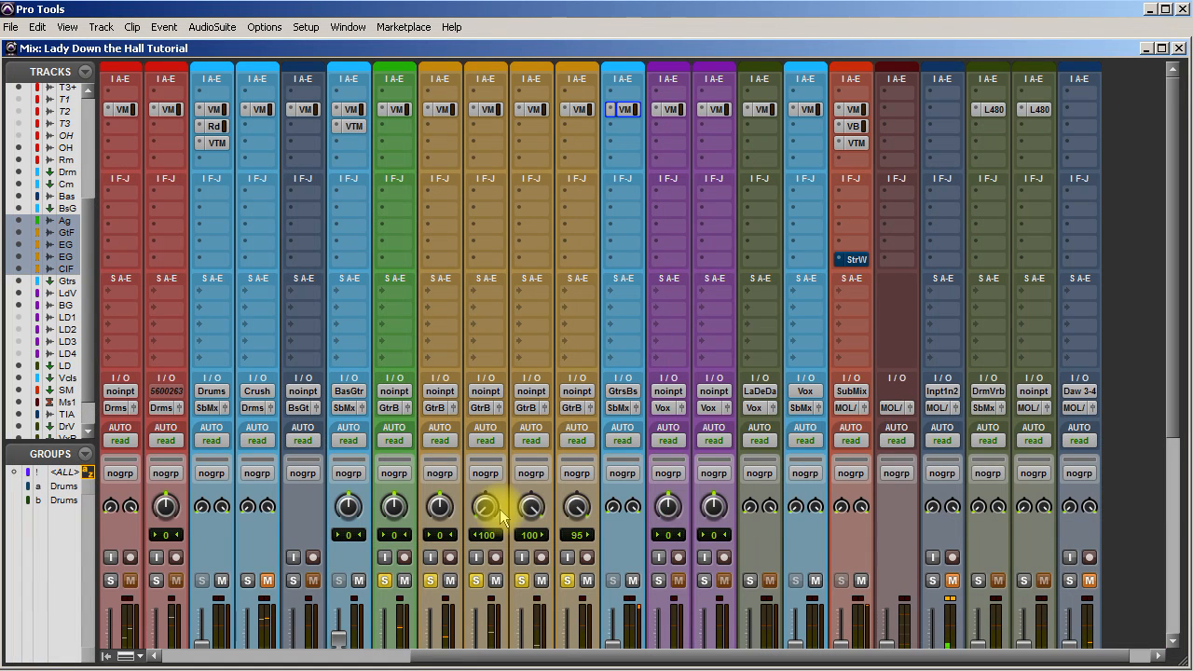
left_click(567, 580)
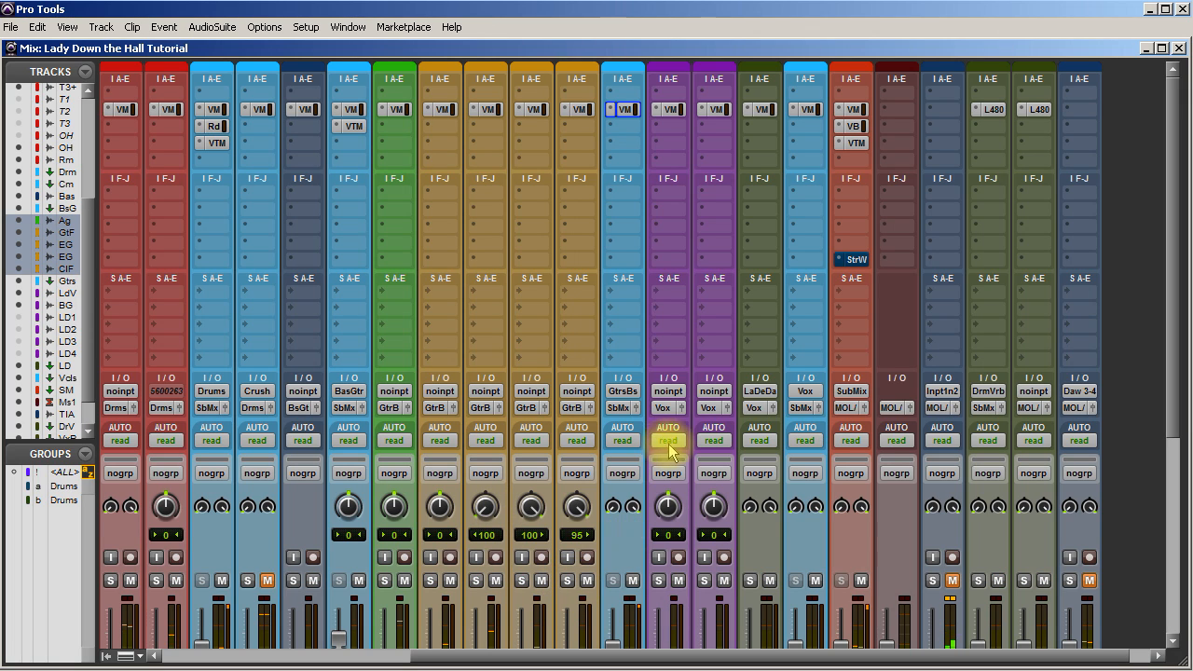
left_click(625, 121)
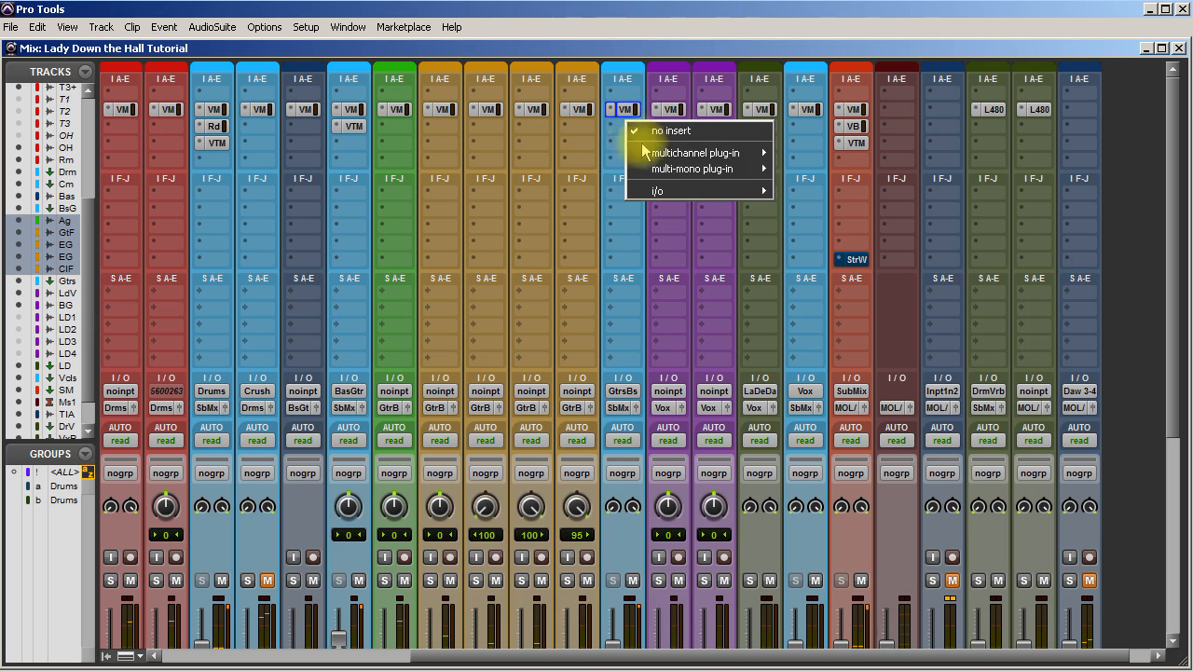
mouse_move(662, 152)
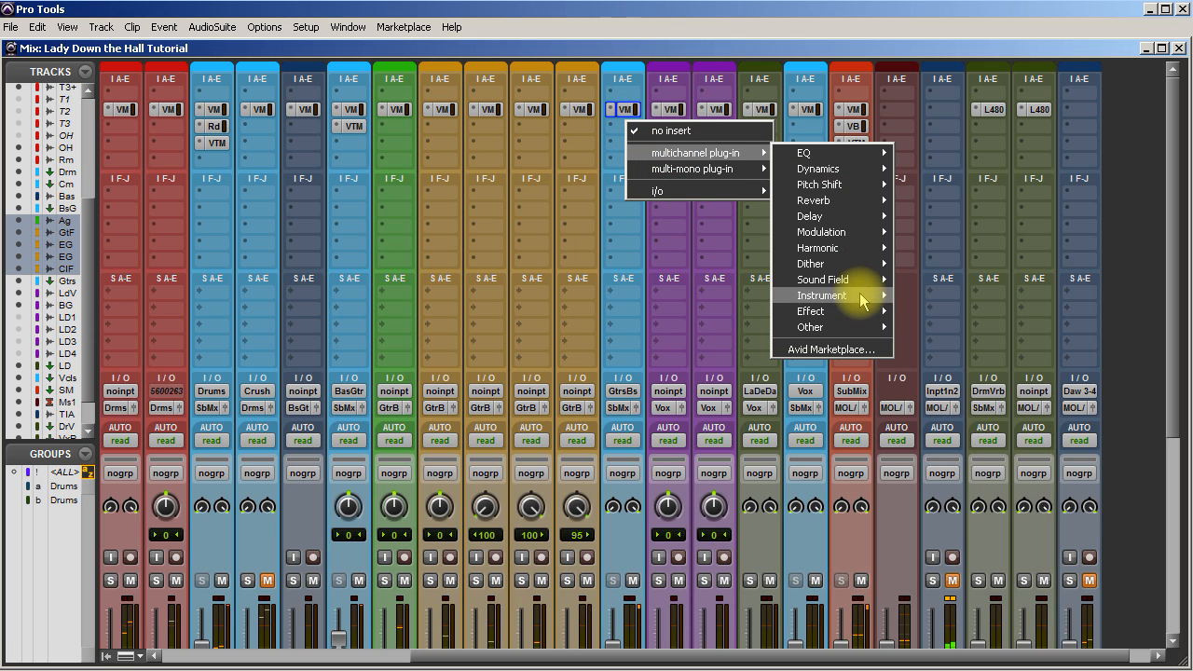
mouse_move(858, 247)
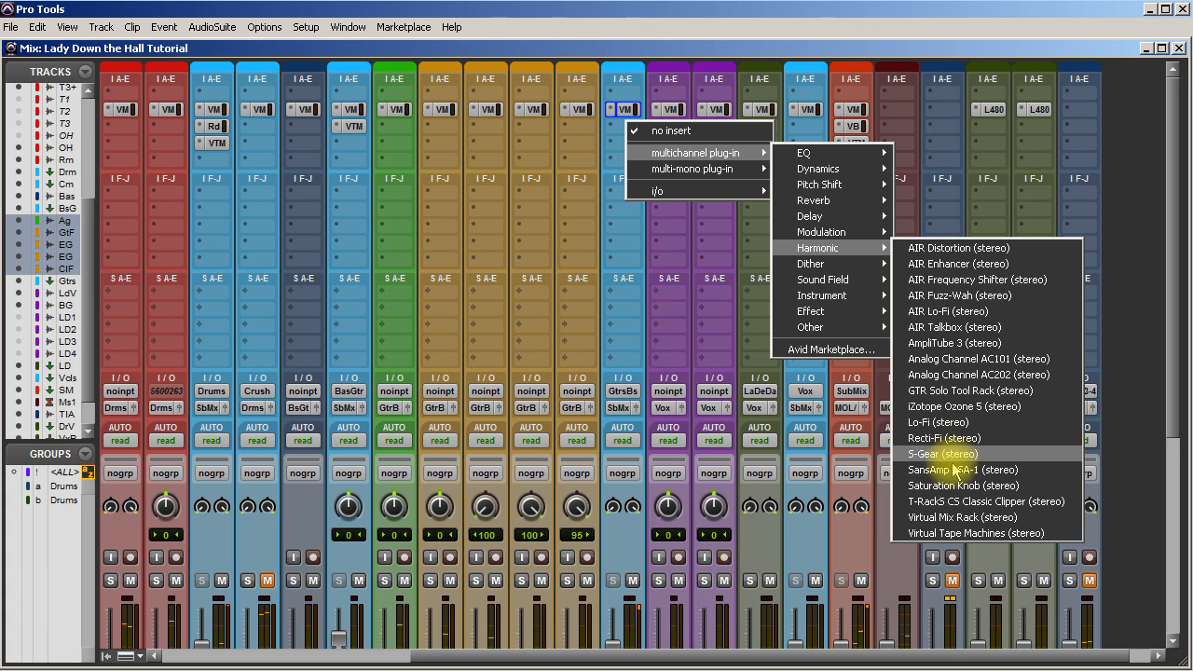
left_click(955, 533)
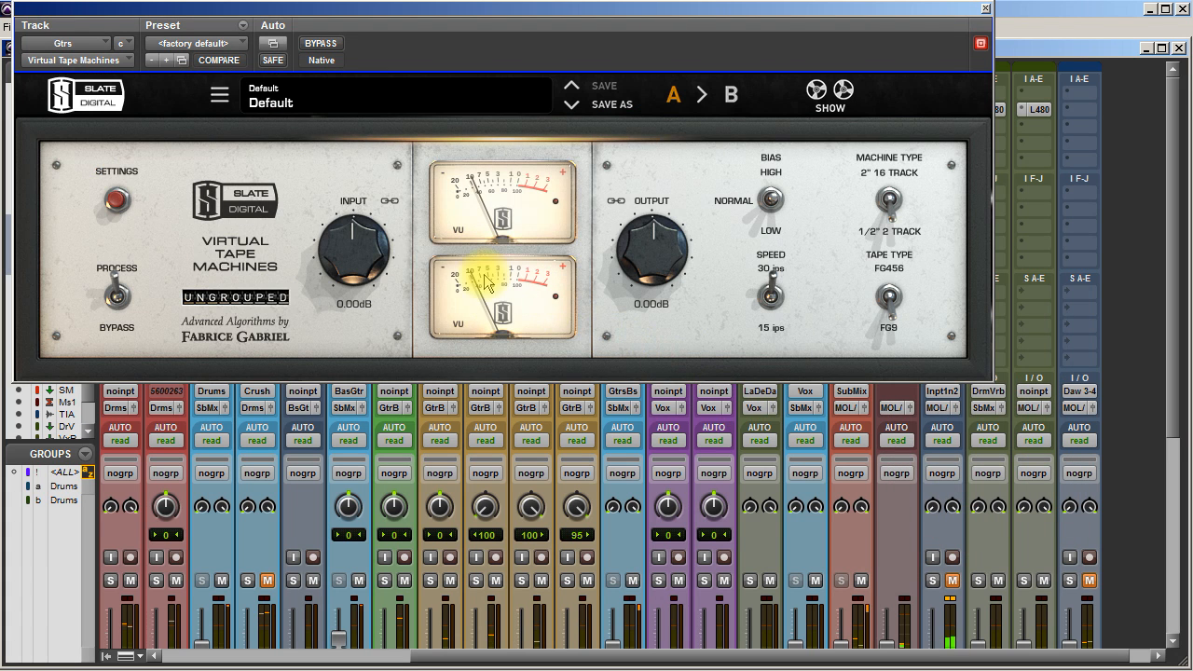
Set the tape machine's linked input to +4.73 dB and machine type to 2" 16 Track, comparing FG456 tape and keeping FG9.
left_click_drag(352, 240, 353, 210)
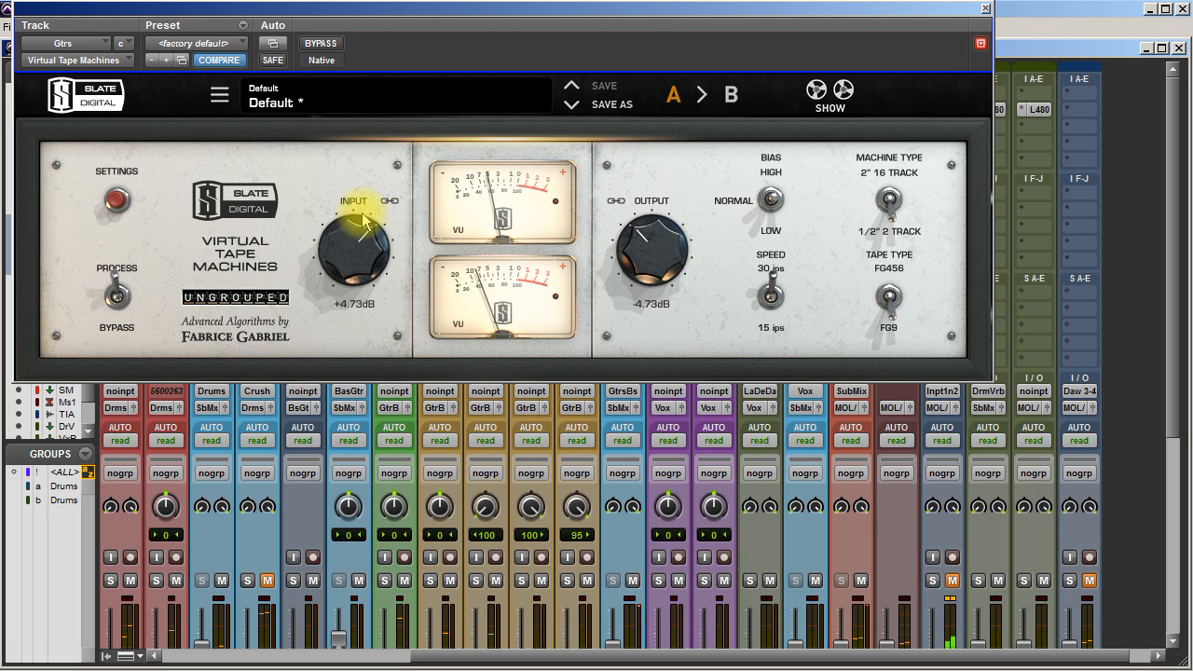
left_click(890, 205)
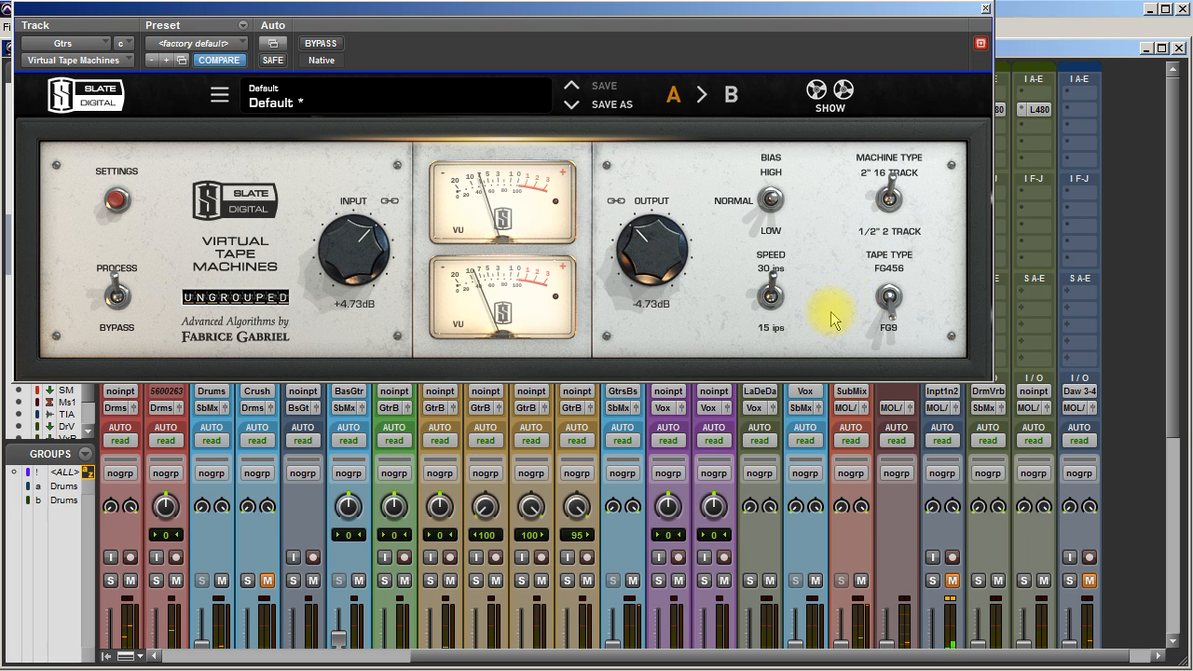
left_click(890, 312)
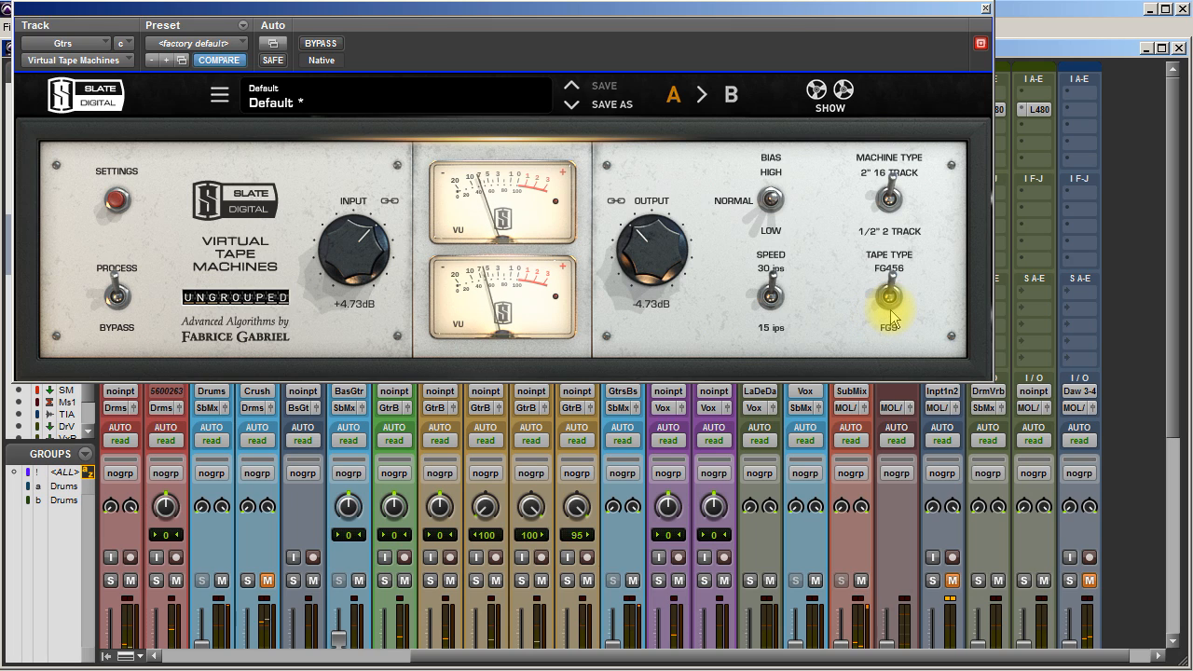
left_click(891, 295)
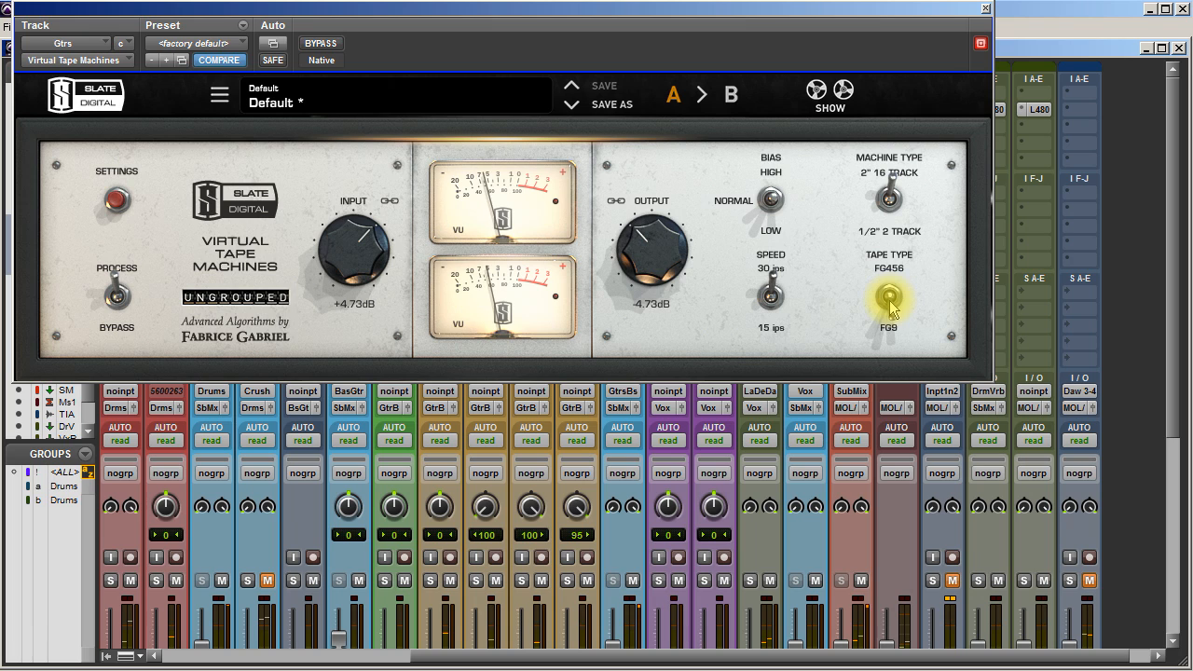
left_click(891, 308)
left_click(891, 295)
left_click(359, 242)
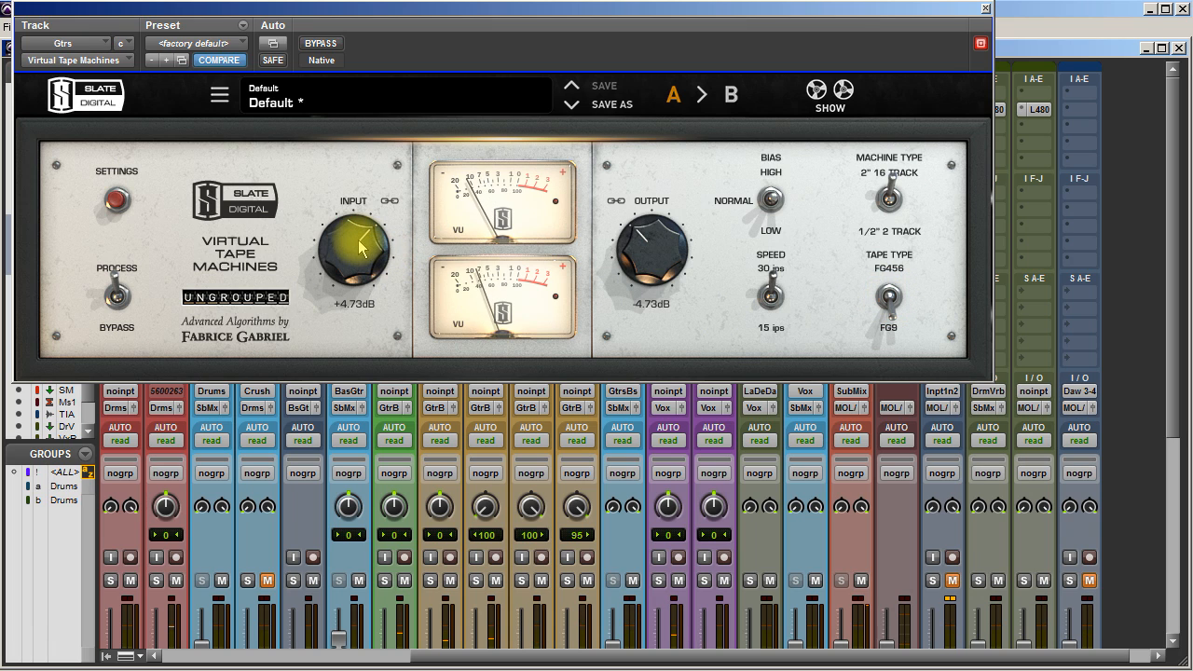
Compare the Gtrs bus tape machine bypassed and active, and close its window.
left_click(321, 44)
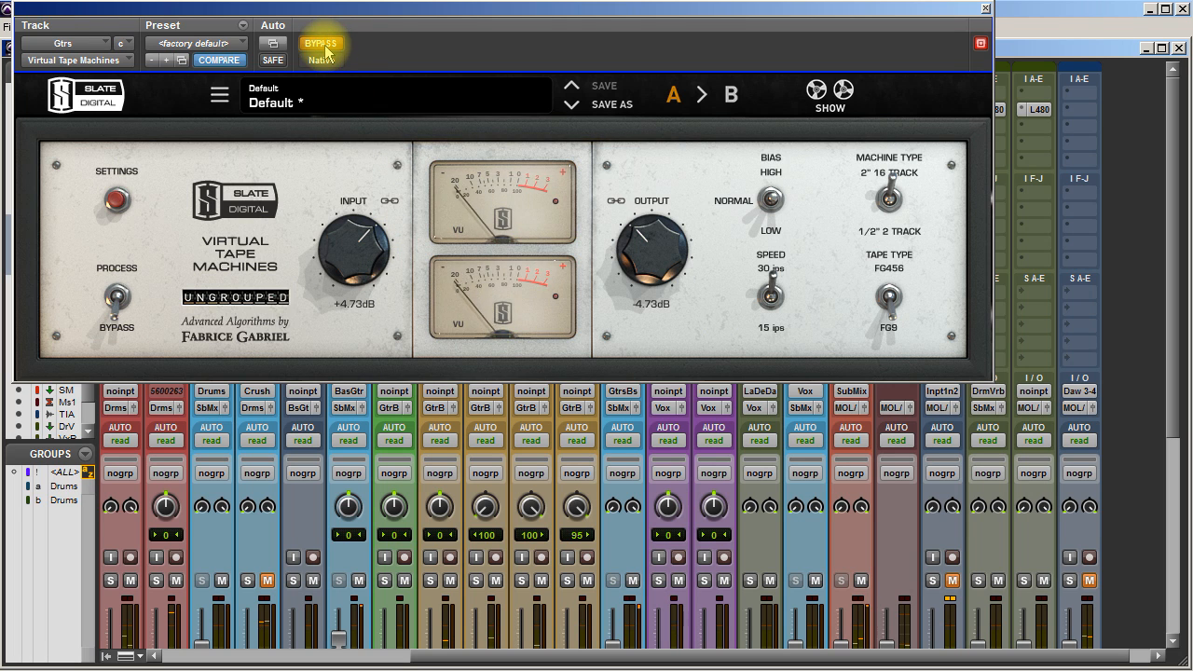
left_click(321, 44)
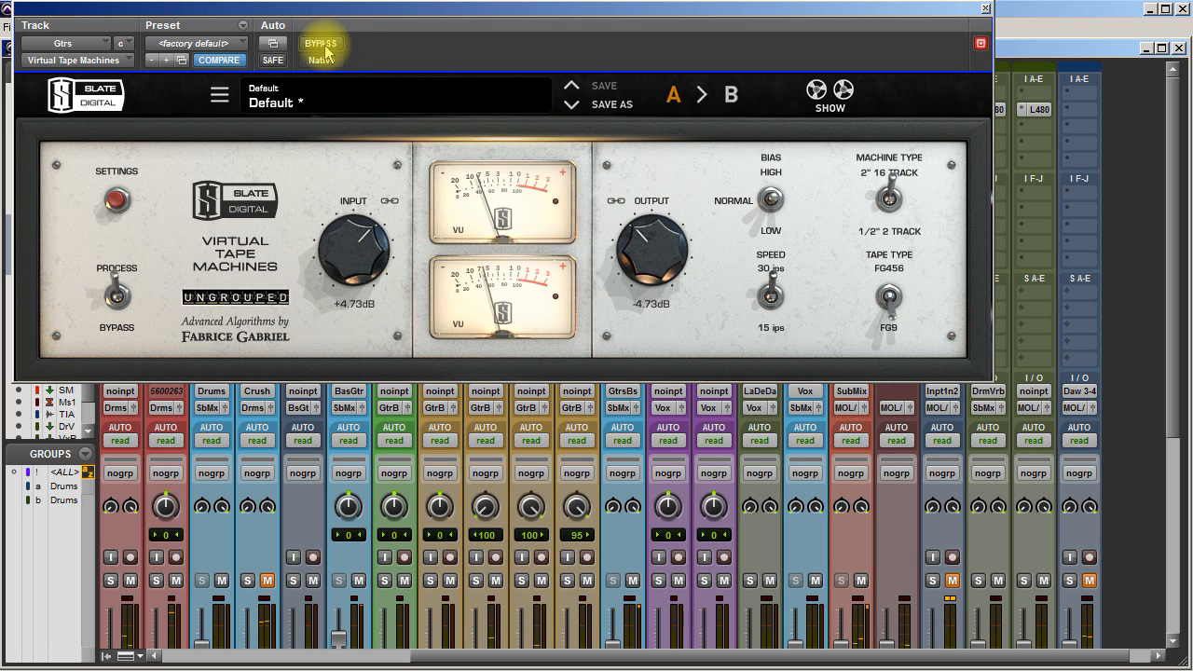
left_click(987, 11)
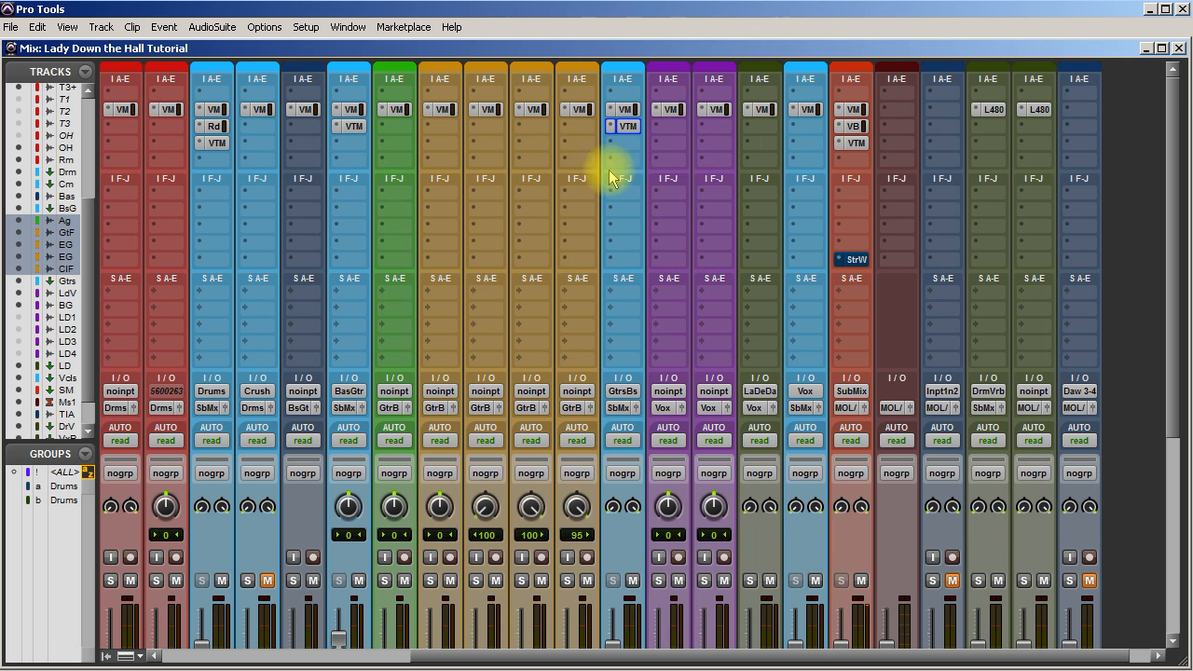
scroll(639, 234, "down", 2)
scroll(647, 248, "up", 2)
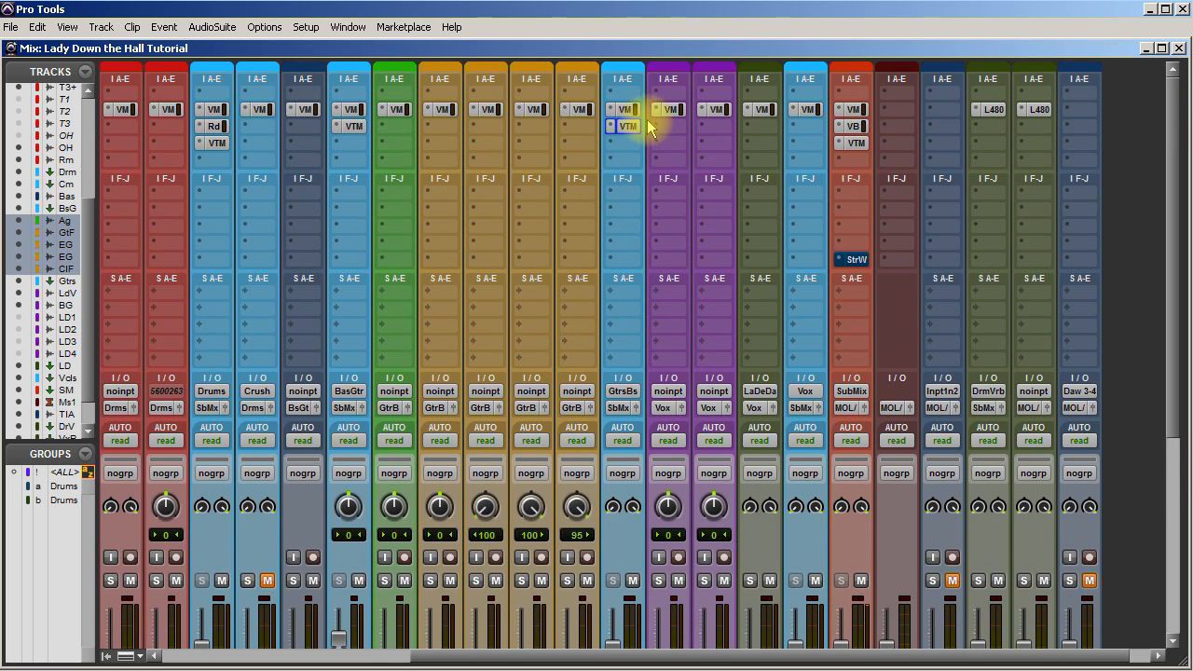
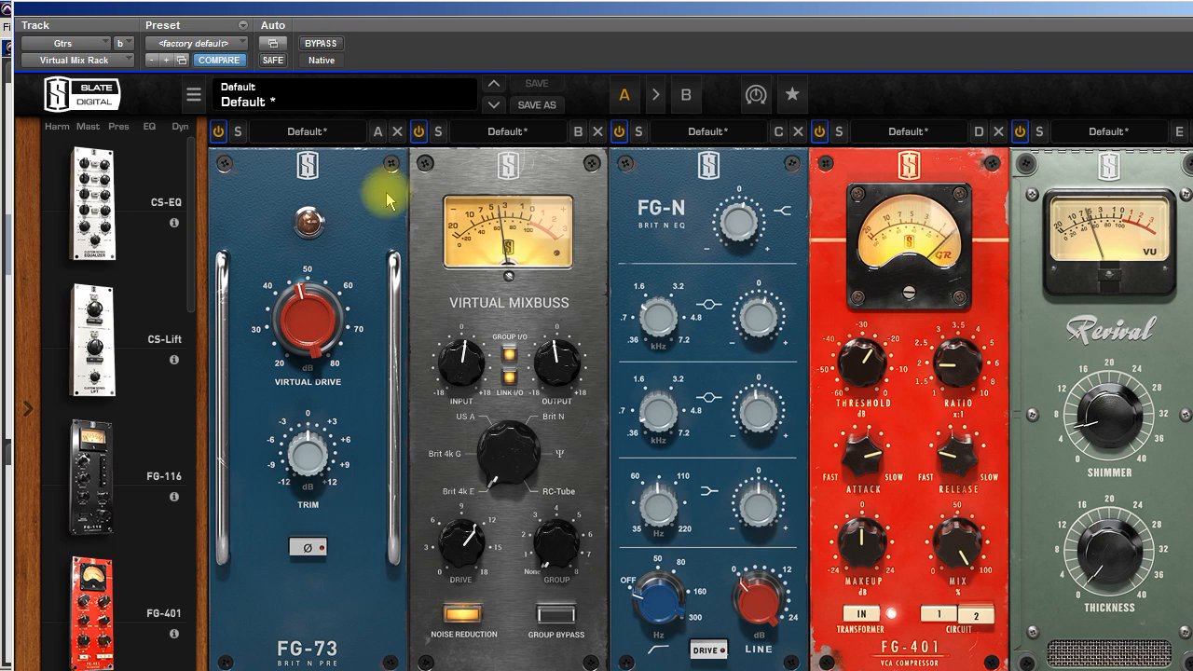
Compare the Gtrs bus Virtual Mix Rack bypassed and active during playback, and close the rack.
left_click(322, 43)
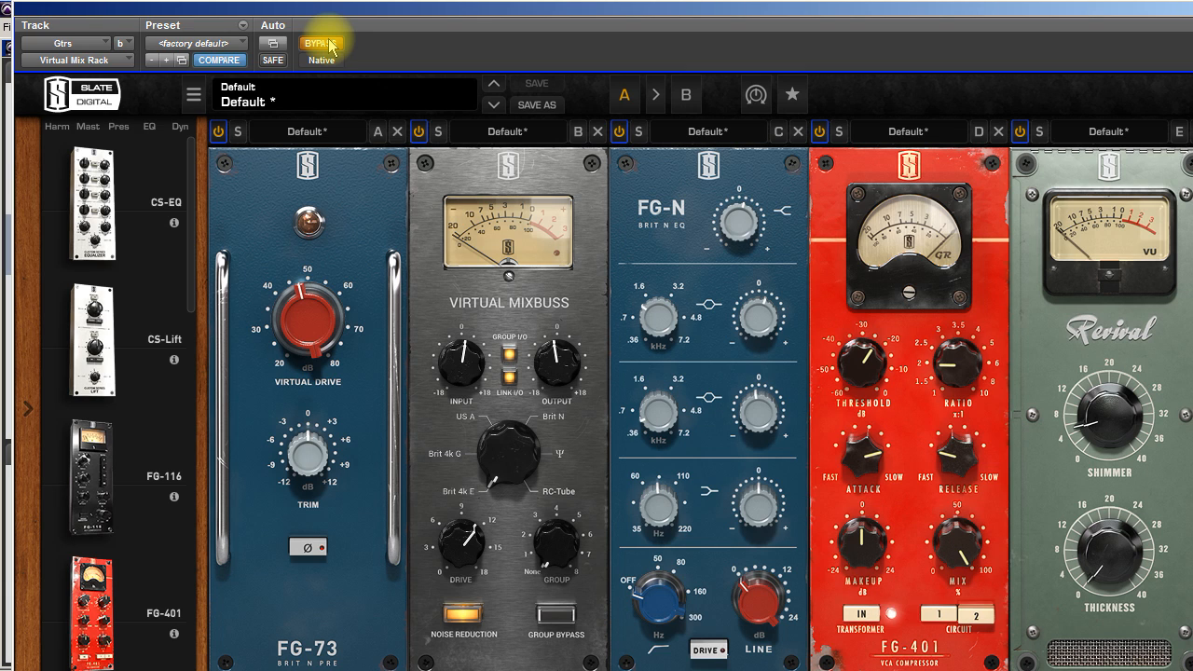
left_click(331, 44)
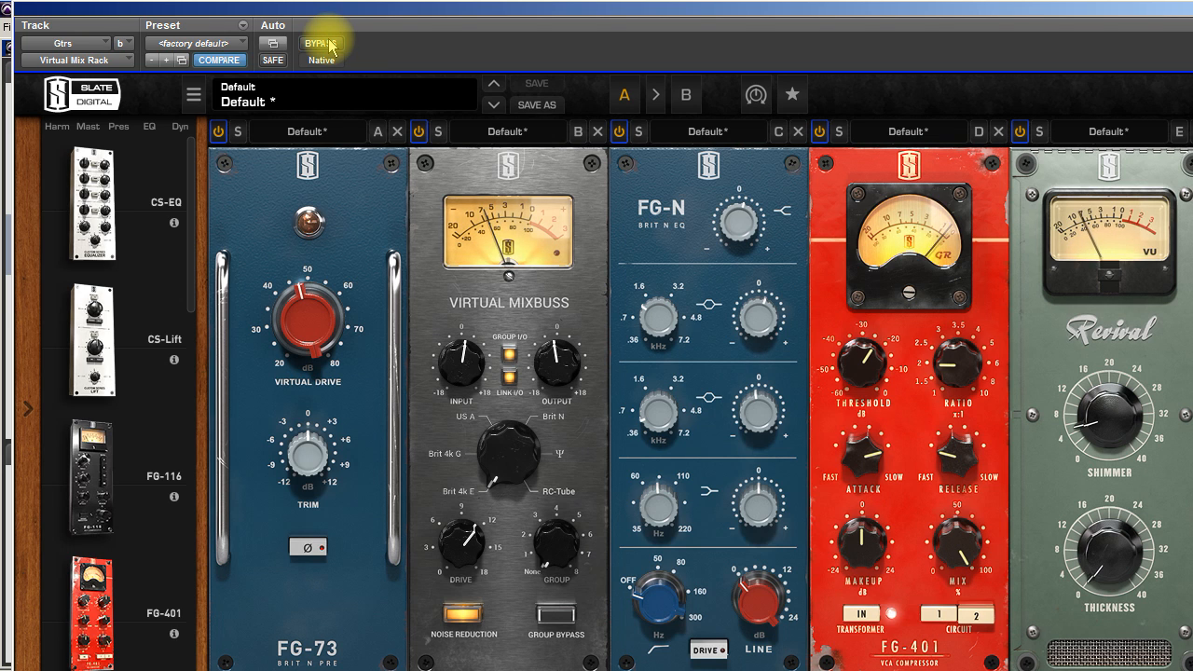
left_click(331, 44)
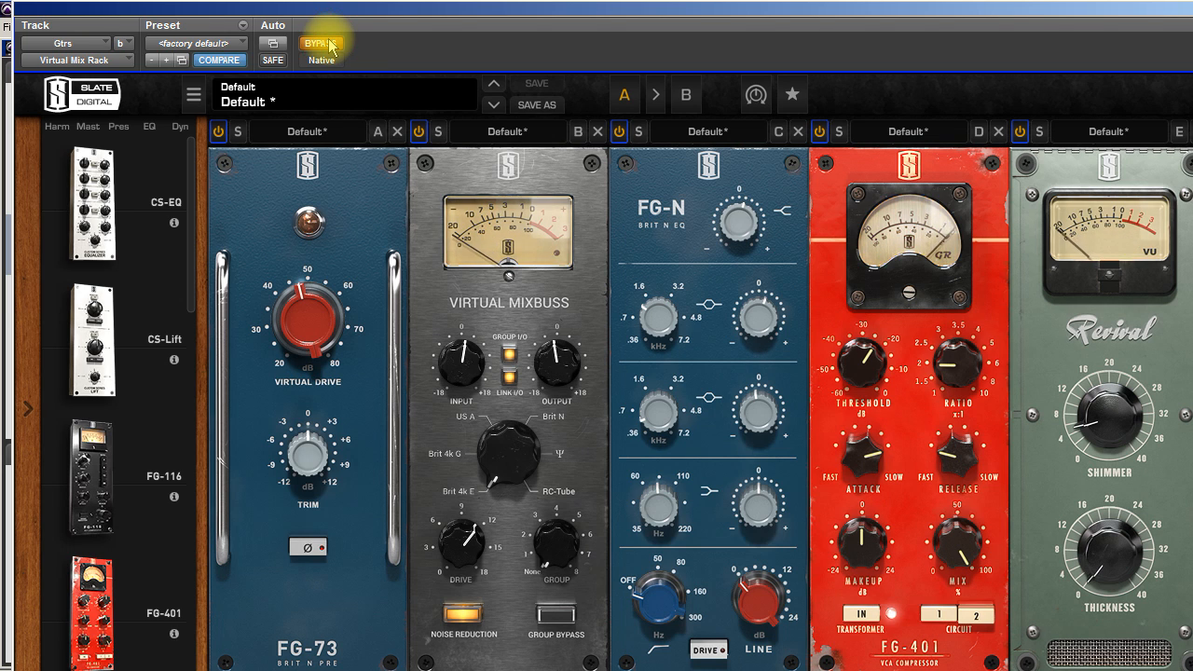
left_click(331, 44)
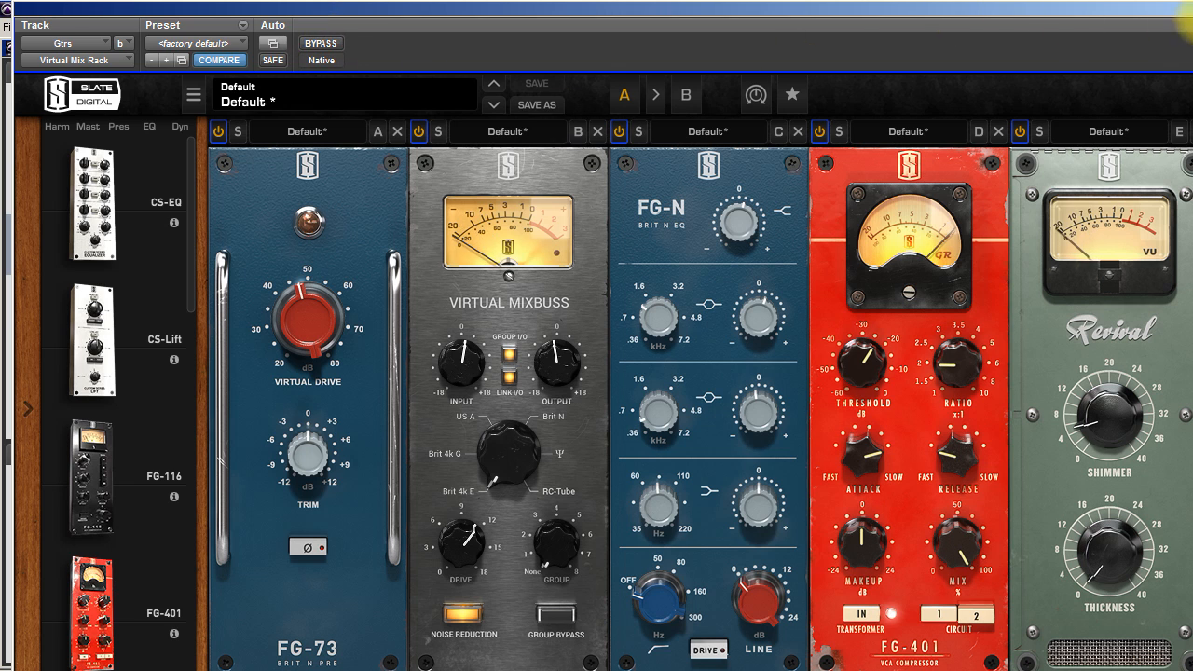
left_click(1190, 8)
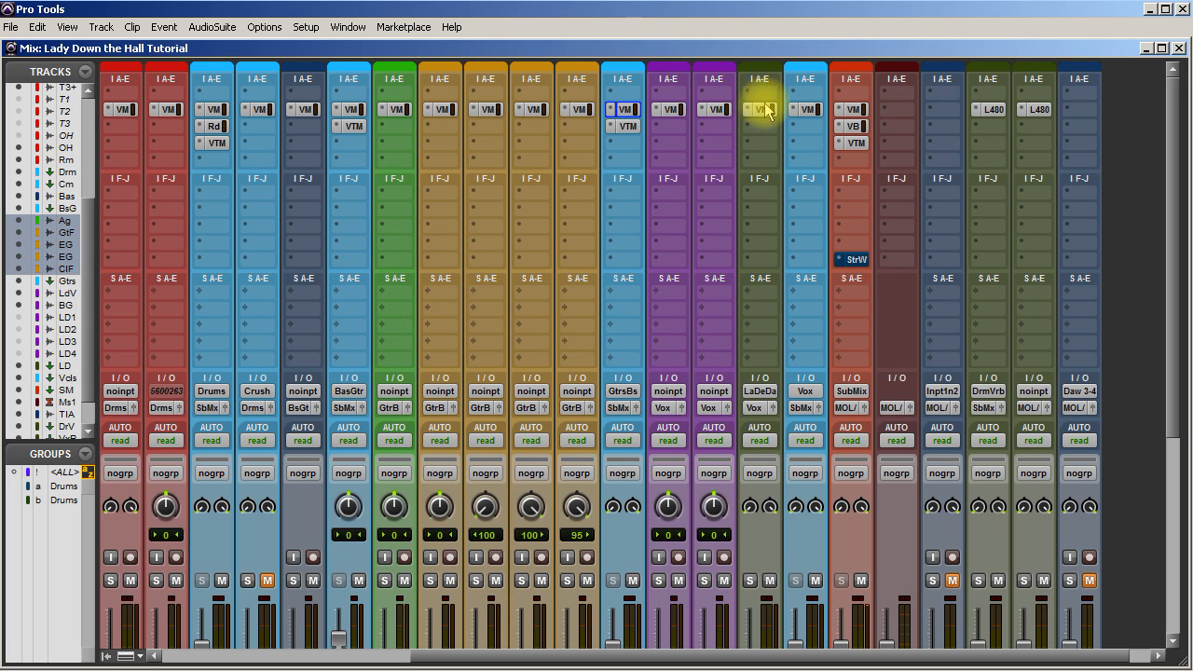
Solo the Lead Vox track, switch to the Edit window and close the Vocals rack to uncover the timeline.
left_click(803, 112)
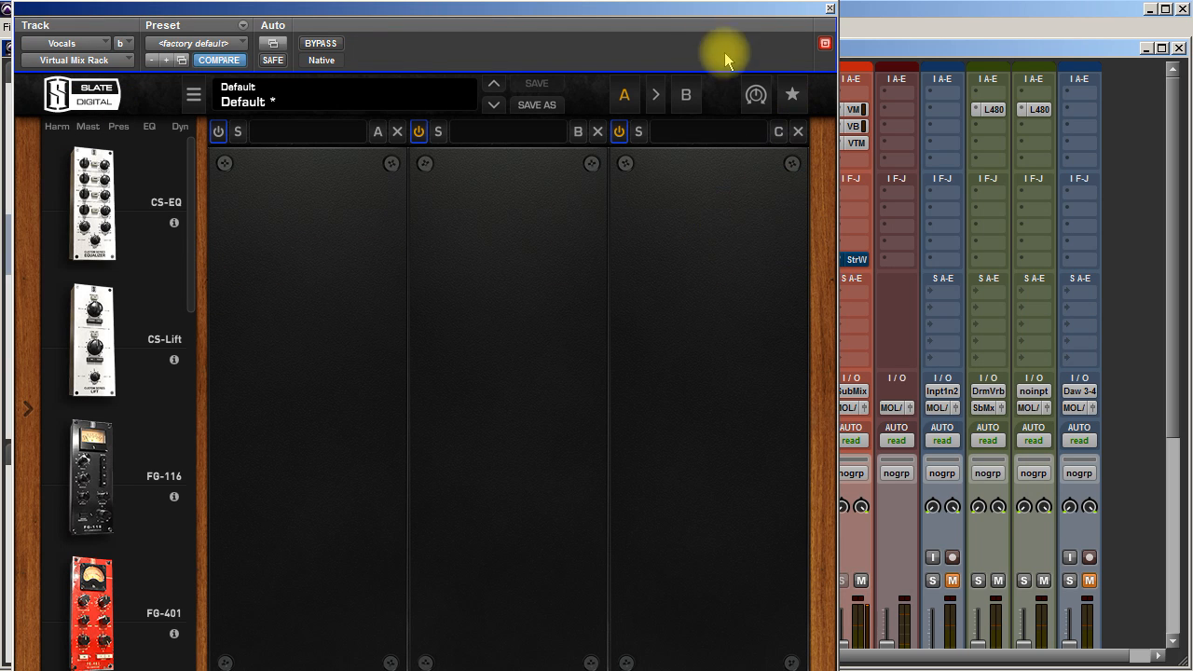
left_click_drag(698, 13, 574, 13)
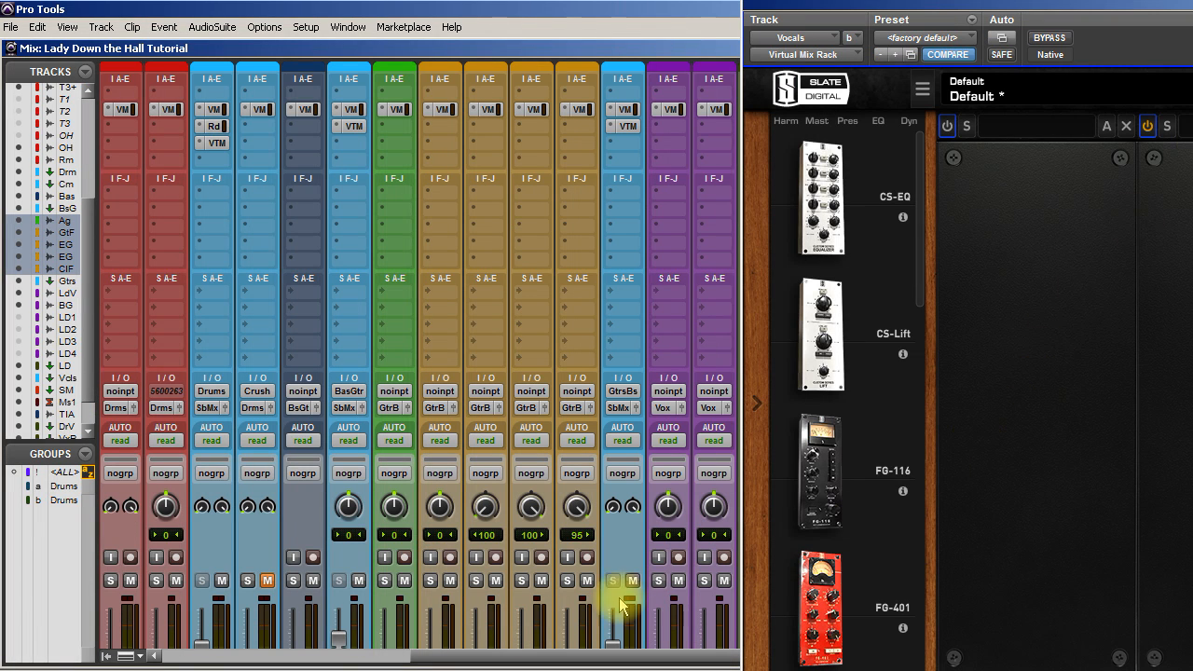
left_click(657, 582)
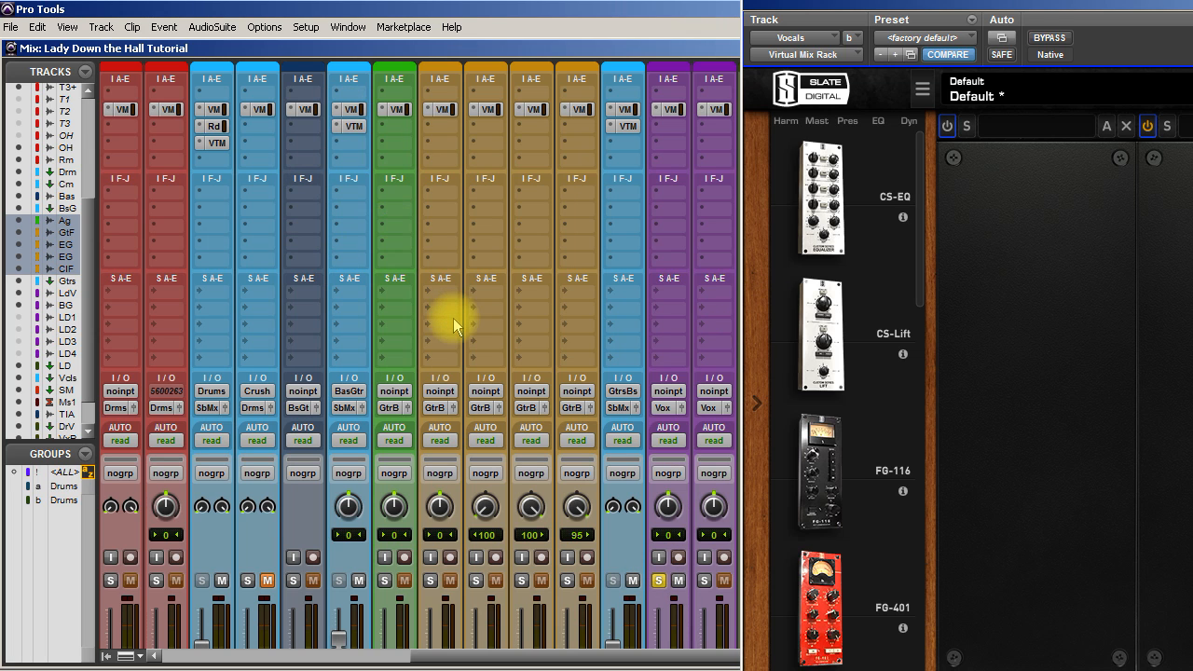
key("ctrl+equal")
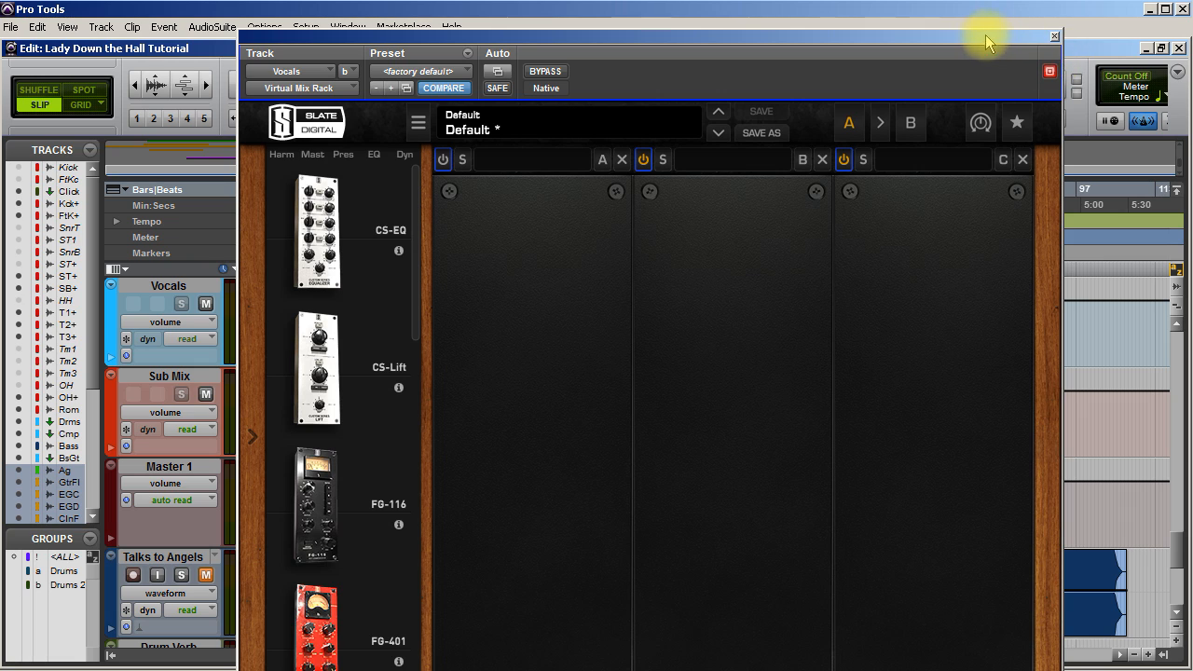
left_click_drag(916, 37, 845, 24)
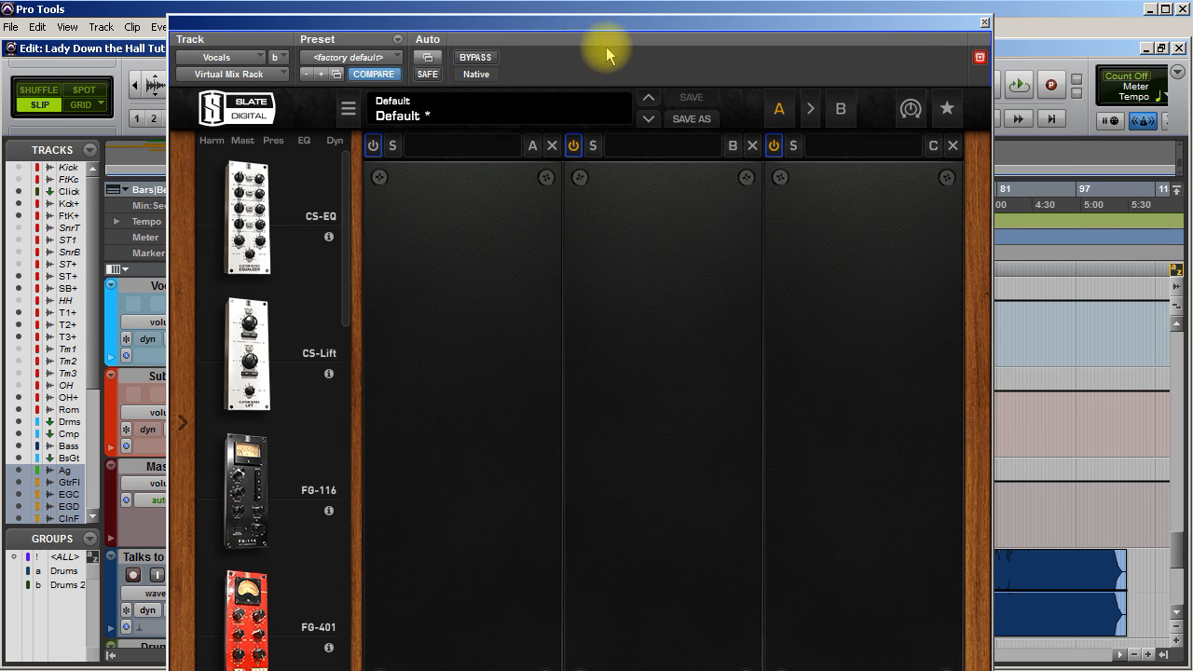
left_click(986, 23)
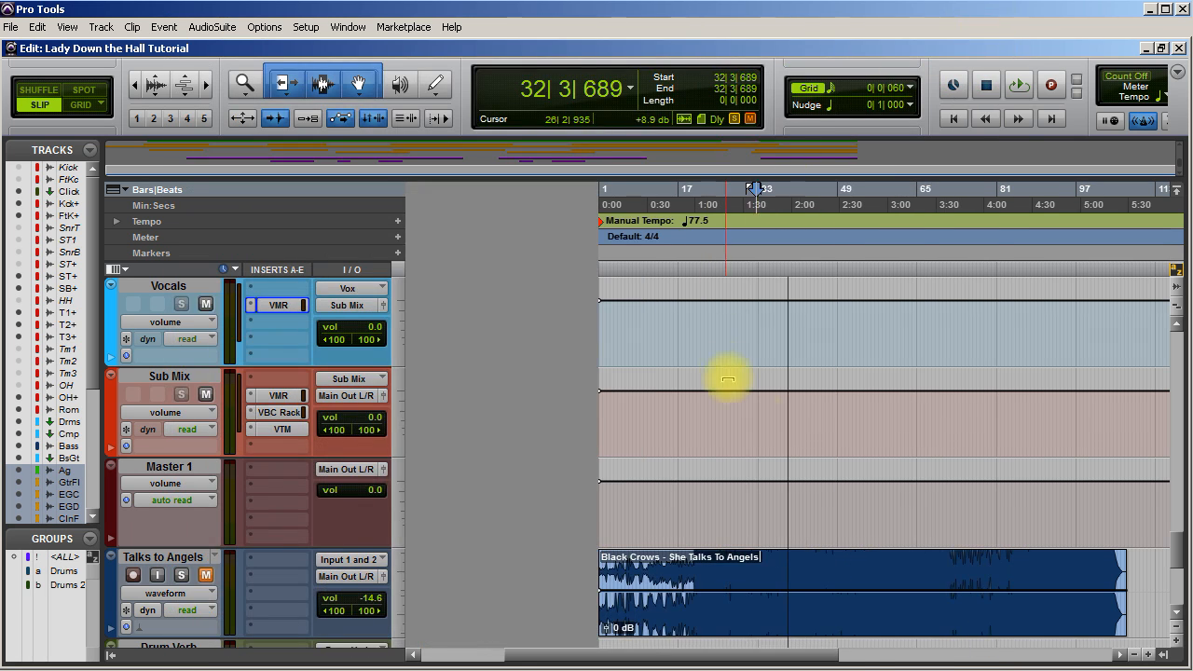
Select the sung part of the last Lead Vox clip, from 65|4|957 to 73|4|110, as the playback range.
scroll(814, 453, "up", 10)
scroll(819, 457, "down", 5)
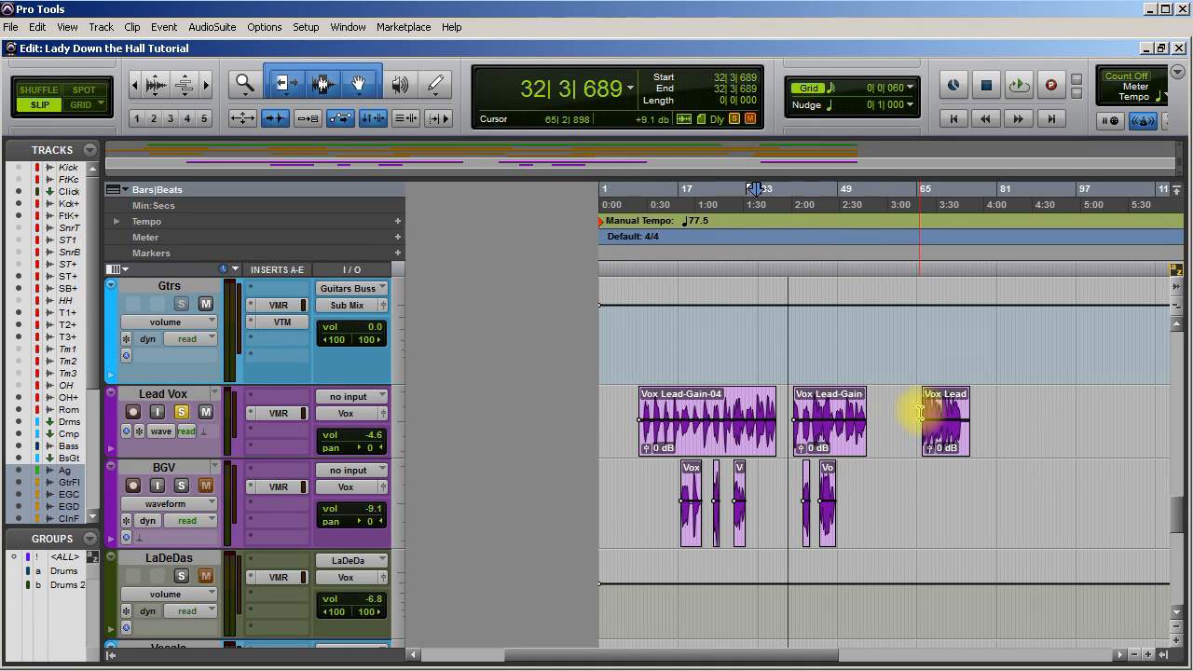
left_click(938, 442)
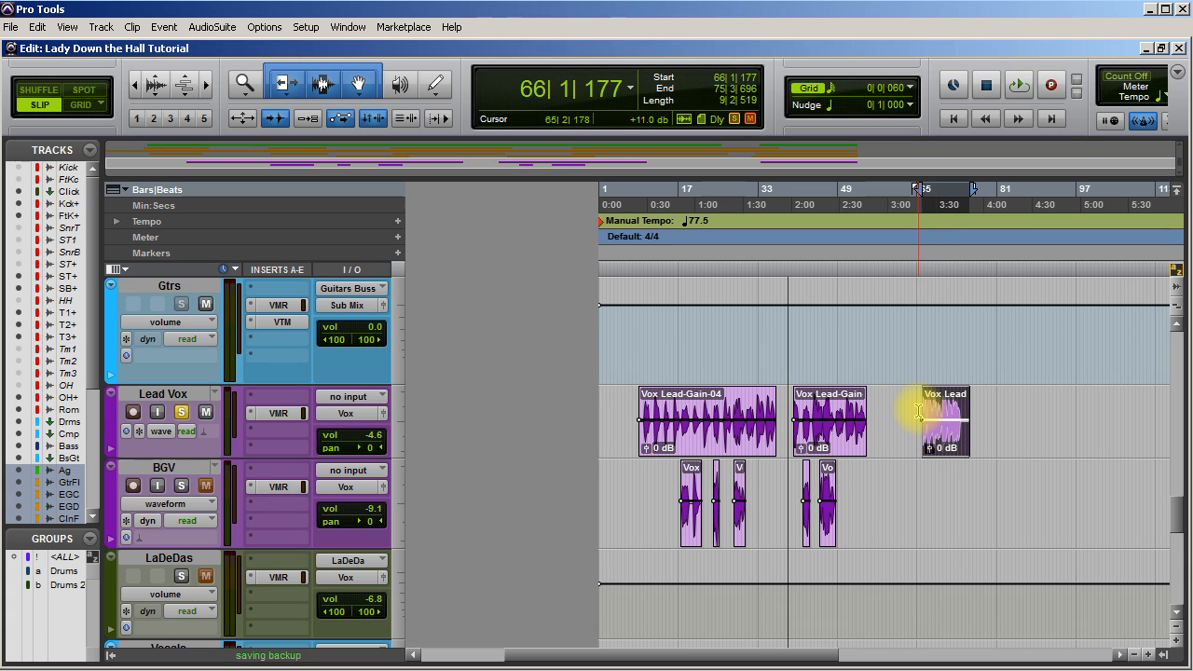
left_click(918, 411)
key("ctrl+bracketright")
key("ctrl+bracketright")
key("ctrl+bracketright")
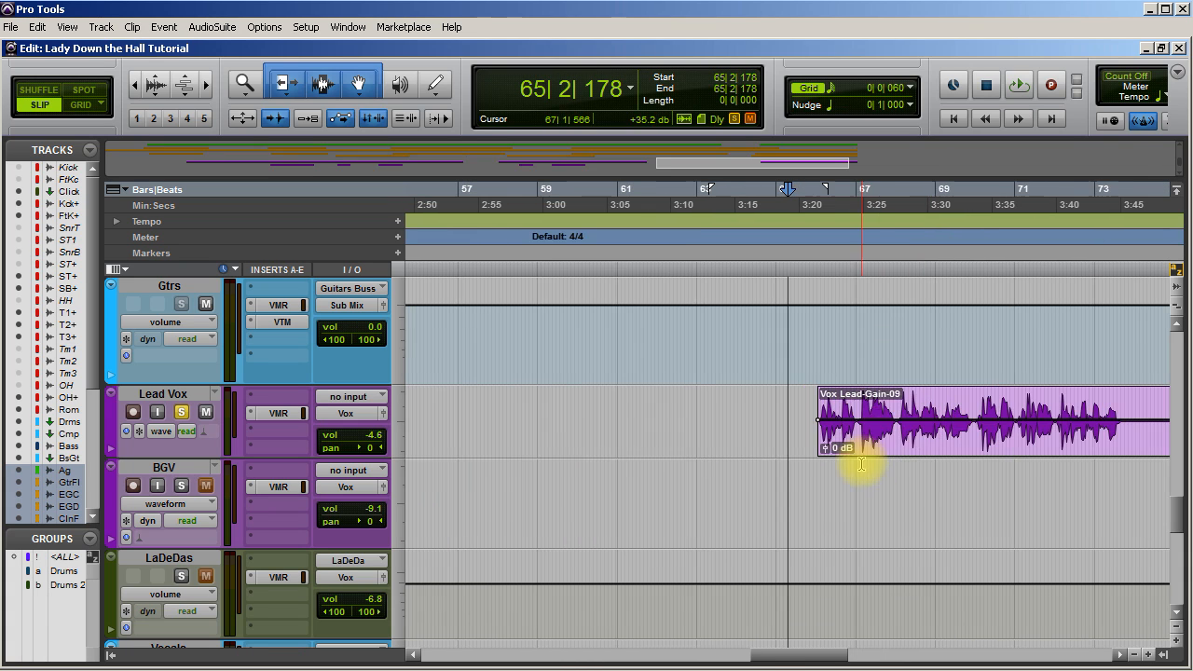
left_click_drag(1125, 400, 812, 391)
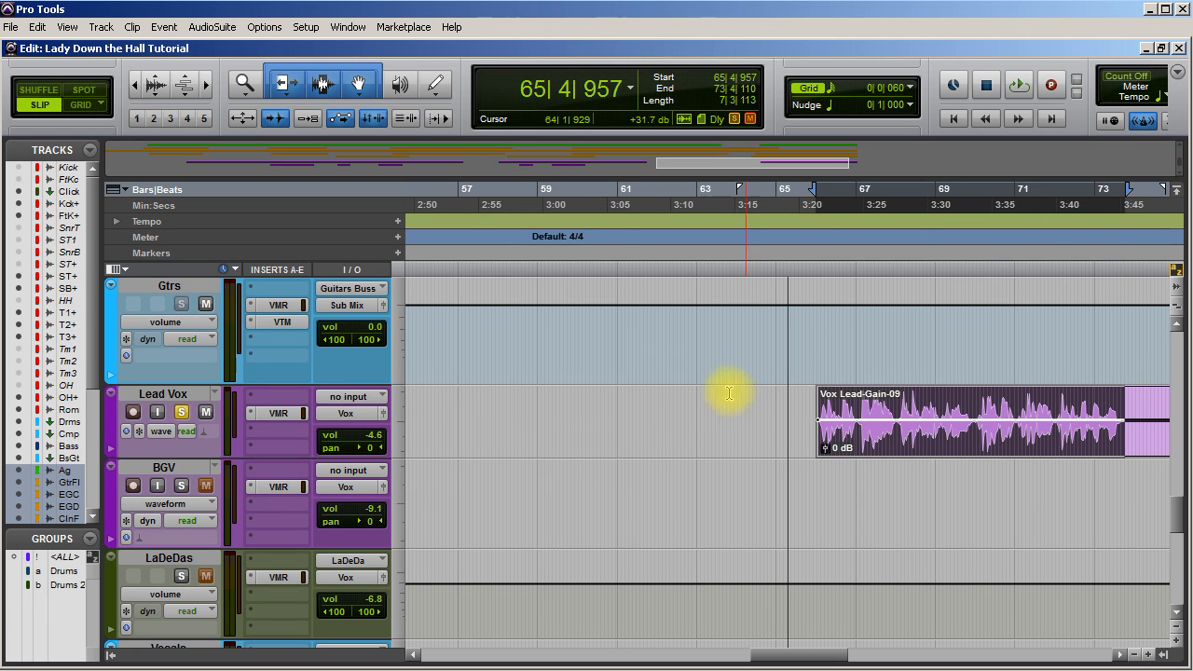
left_click(280, 413)
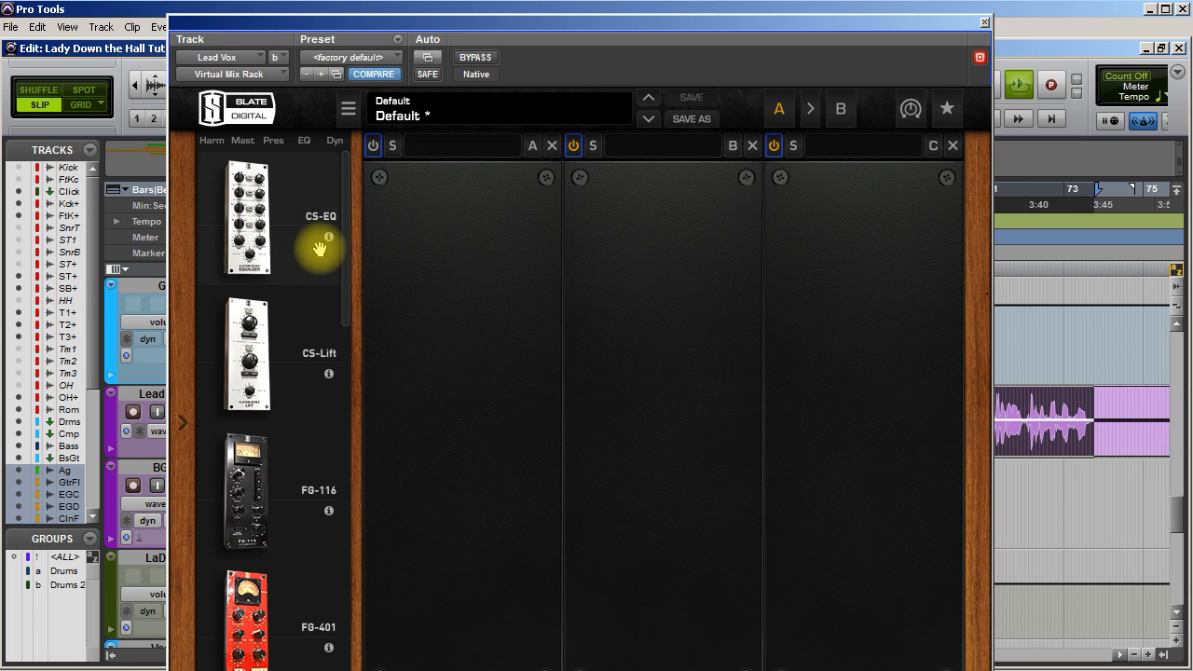
left_click_drag(346, 247, 339, 392)
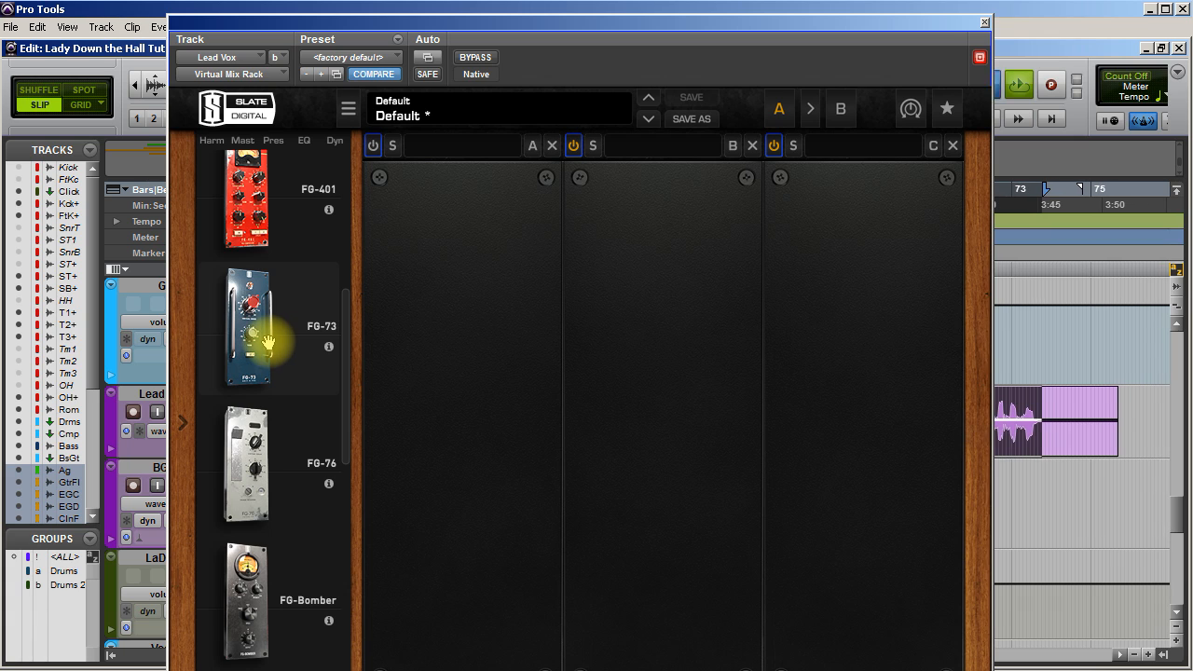
left_click_drag(687, 29, 744, 33)
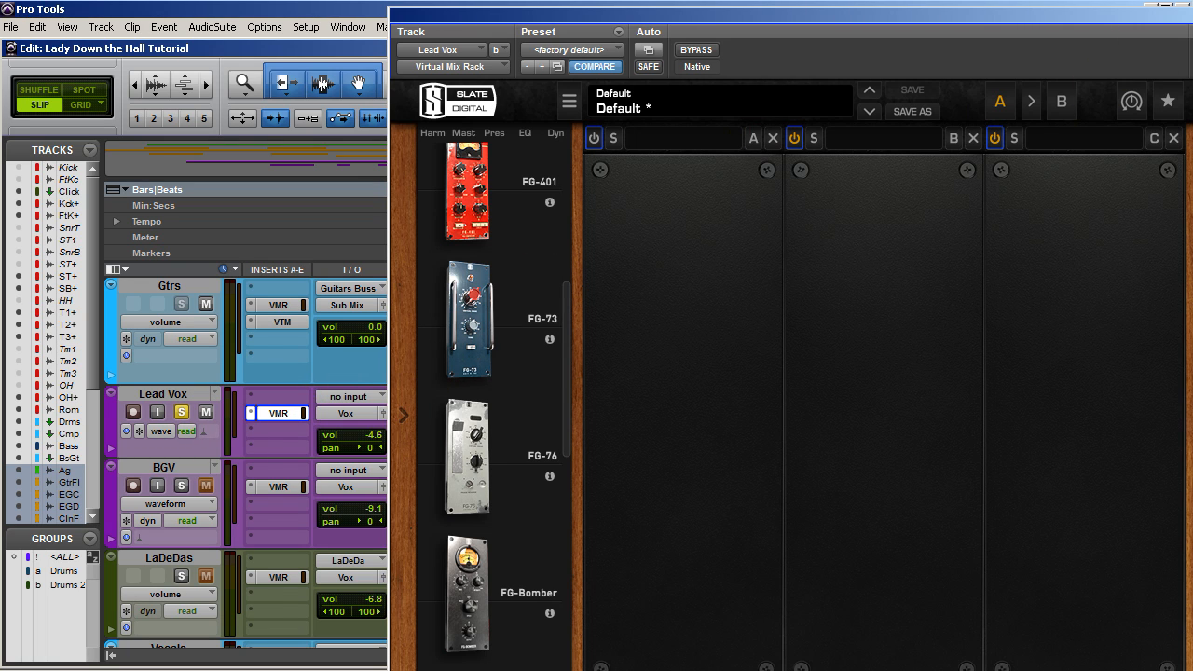
left_click(1186, 14)
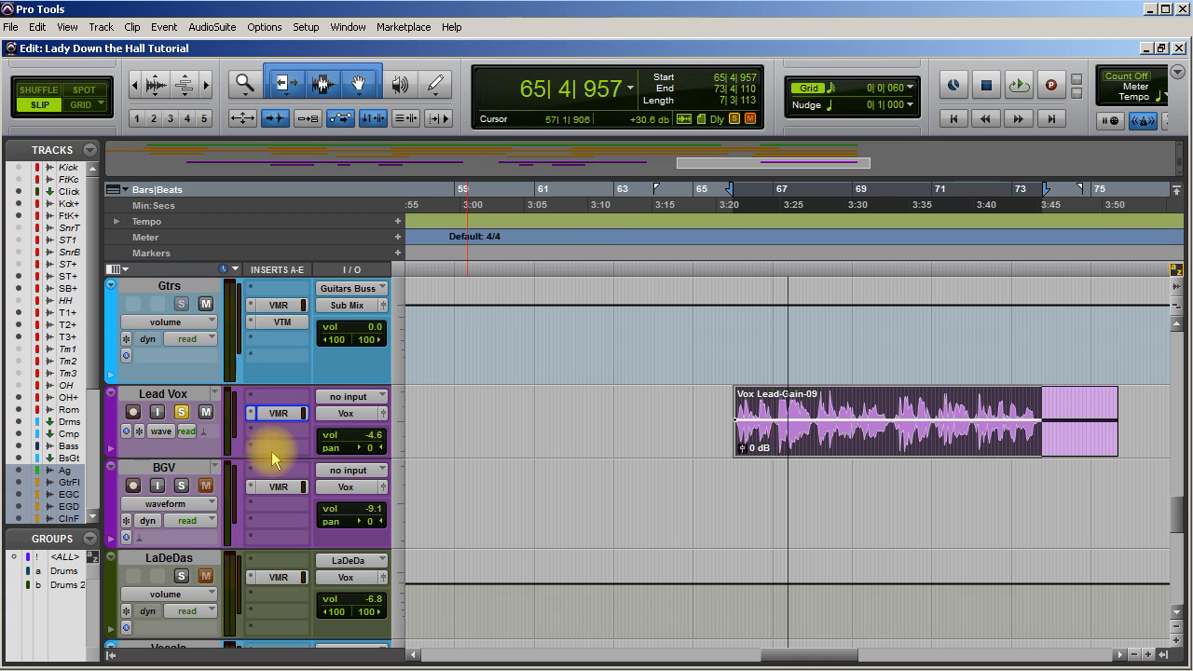
Add an FG-73 to the first slot of the Vocals bus rack, set Virtual Drive to 48.1 dB and check it during playback.
scroll(270, 457, "down", 5)
scroll(270, 456, "up", 1)
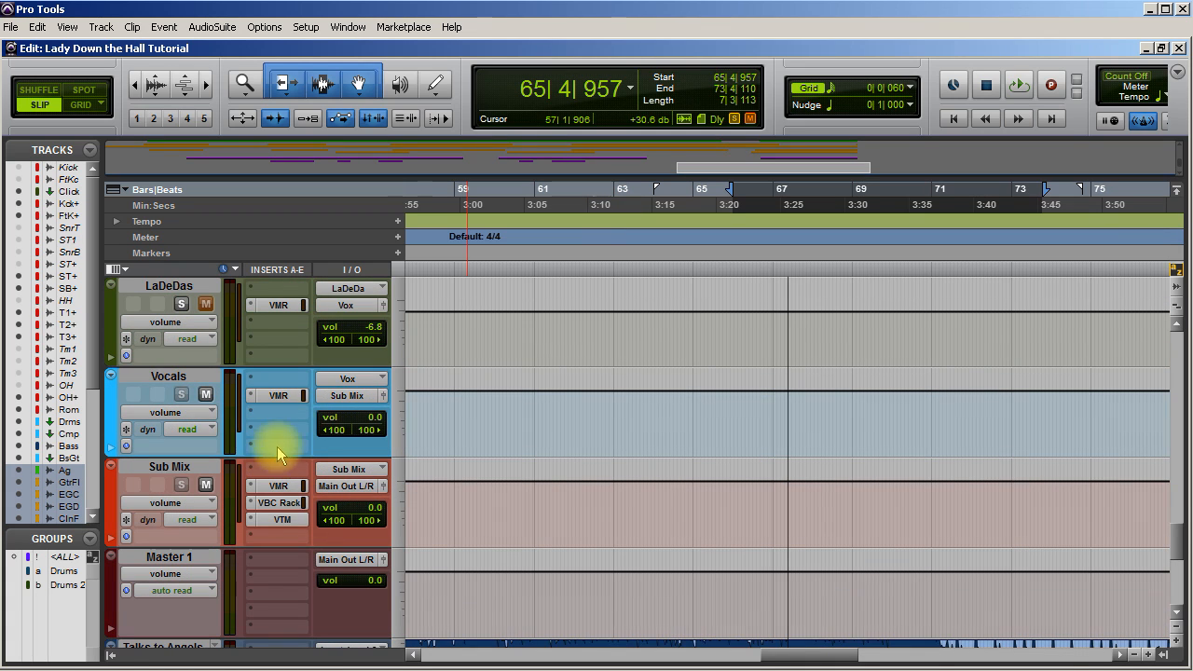
left_click(286, 392)
left_click_drag(568, 280, 549, 409)
scroll(549, 410, "down", 1)
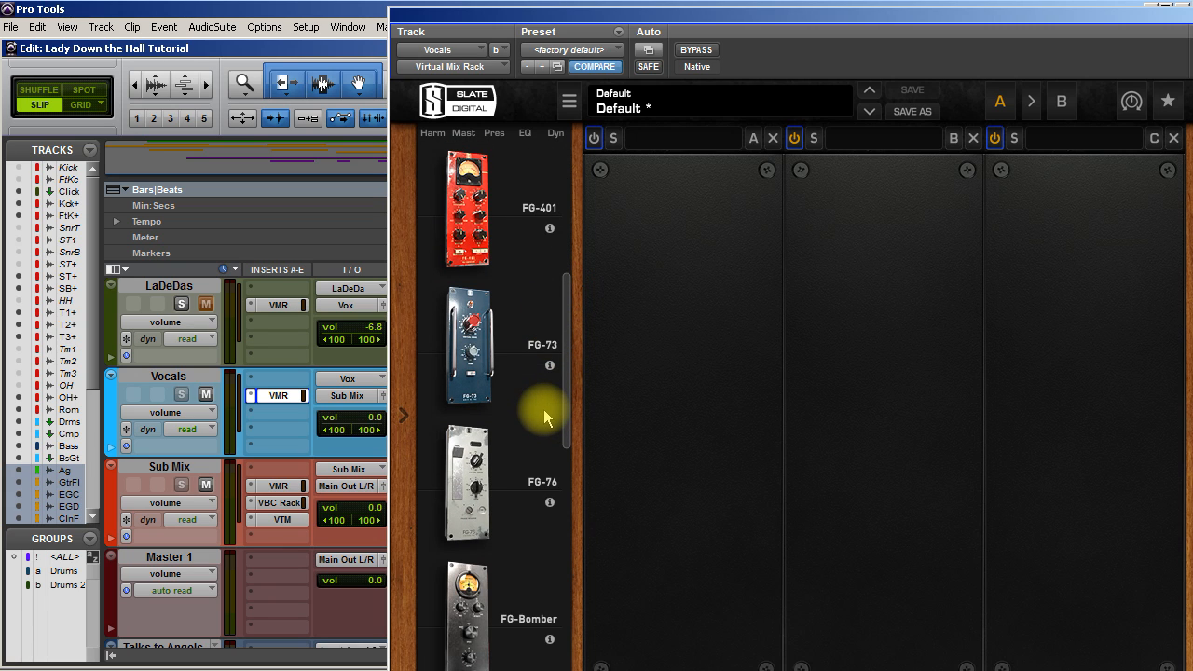
scroll(545, 411, "down", 1)
left_click_drag(484, 315, 659, 207)
key("space")
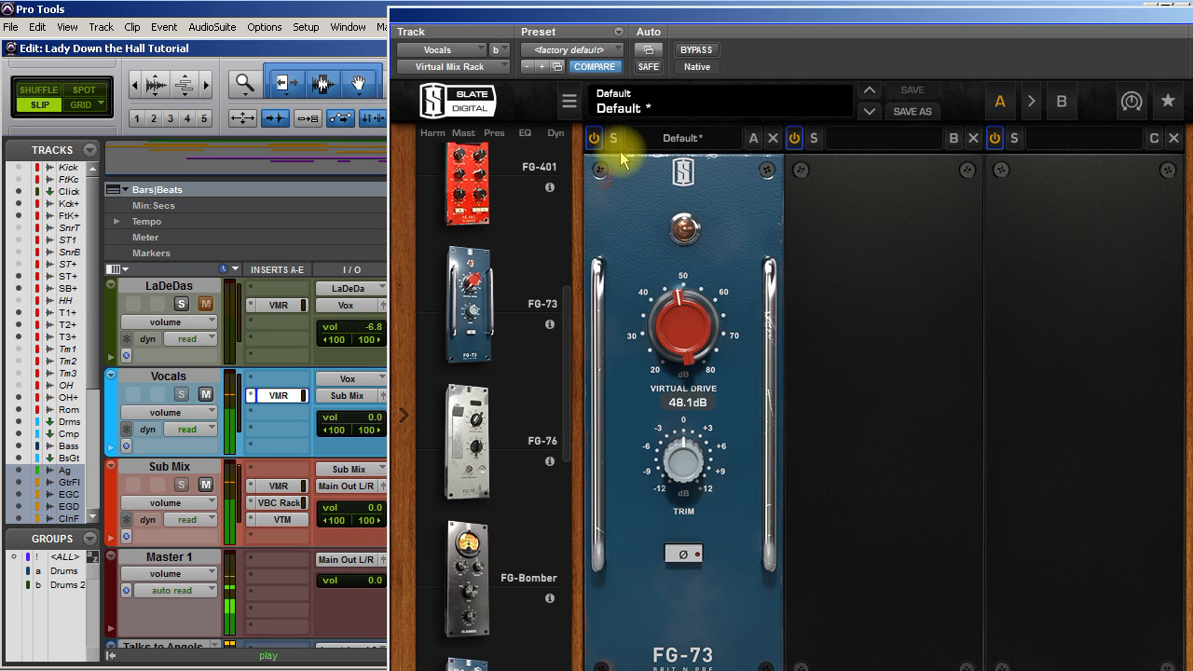
left_click(595, 139)
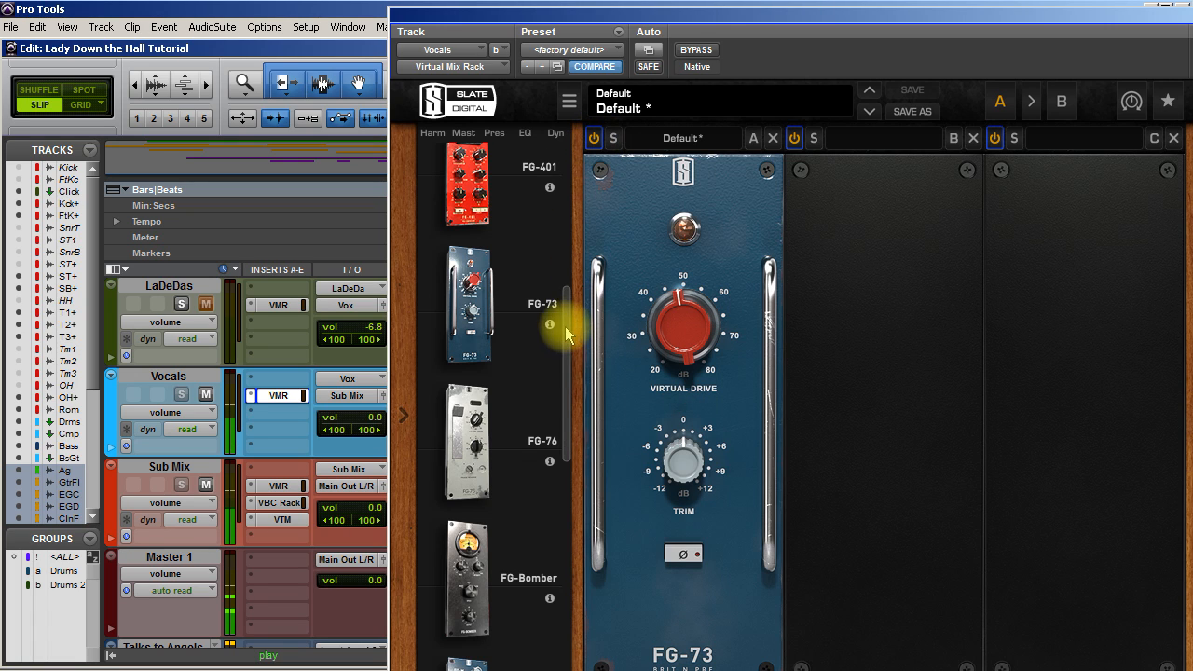
Add a VCC MixBuss after the FG-73, enable Noise Reduction, raise Drive to about 12 and lower the linked input slightly.
scroll(565, 346, "down", 2)
scroll(567, 358, "down", 4)
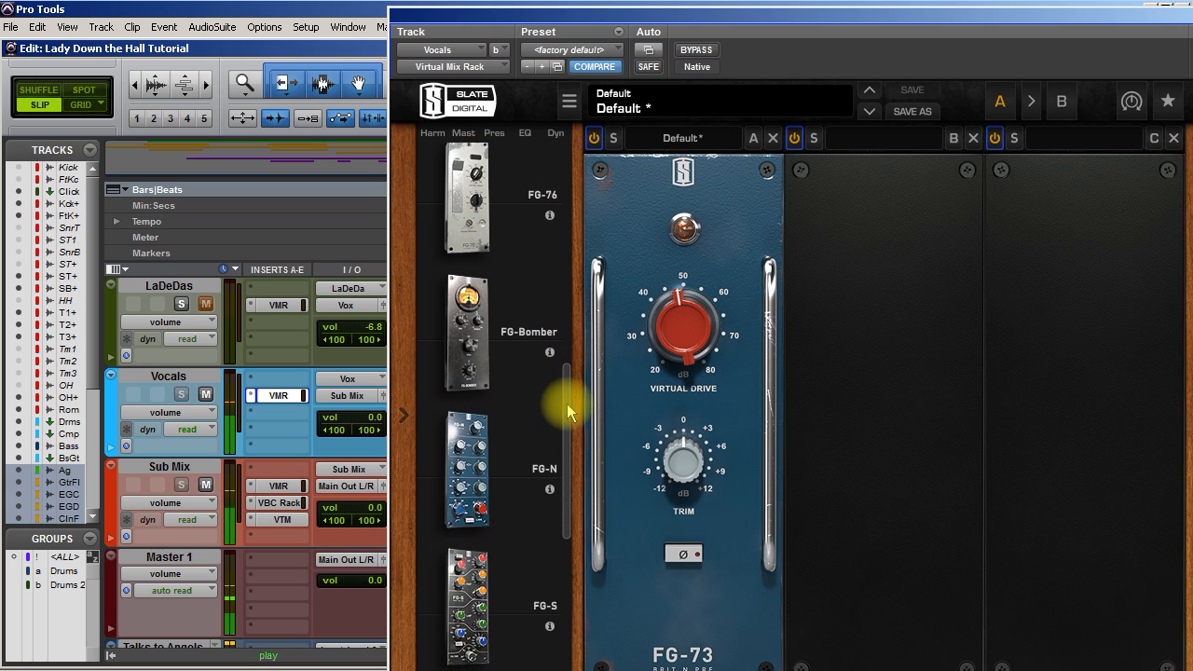
scroll(567, 414, "down", 5)
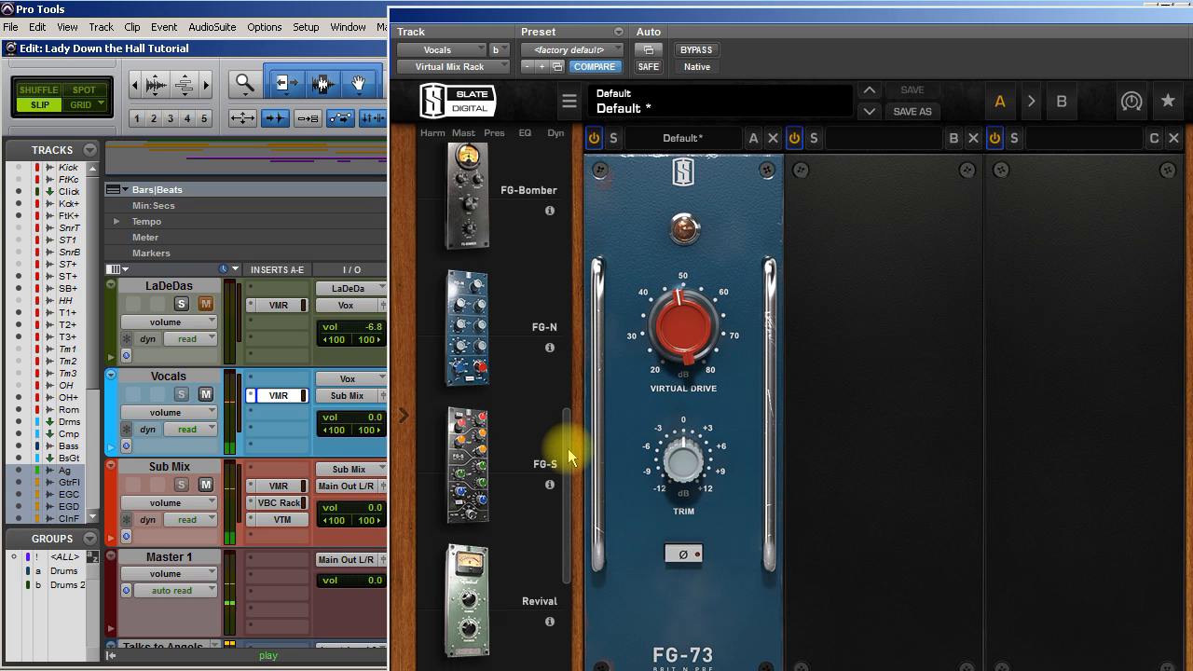
left_click_drag(558, 499, 572, 572)
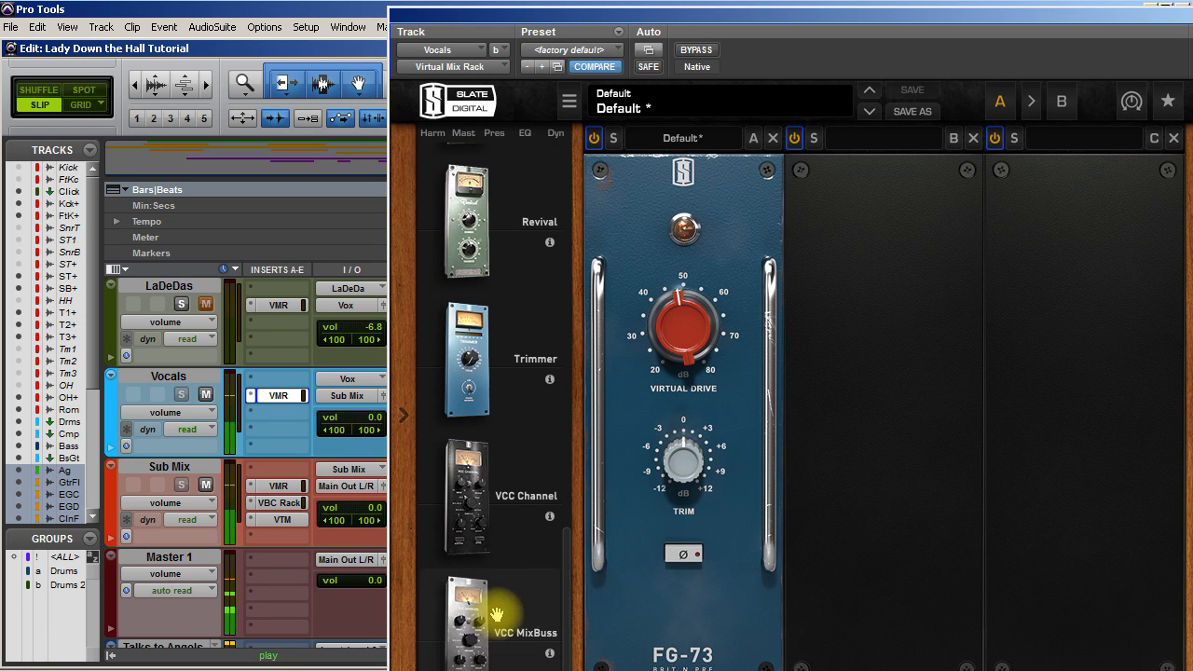
left_click_drag(475, 631, 857, 447)
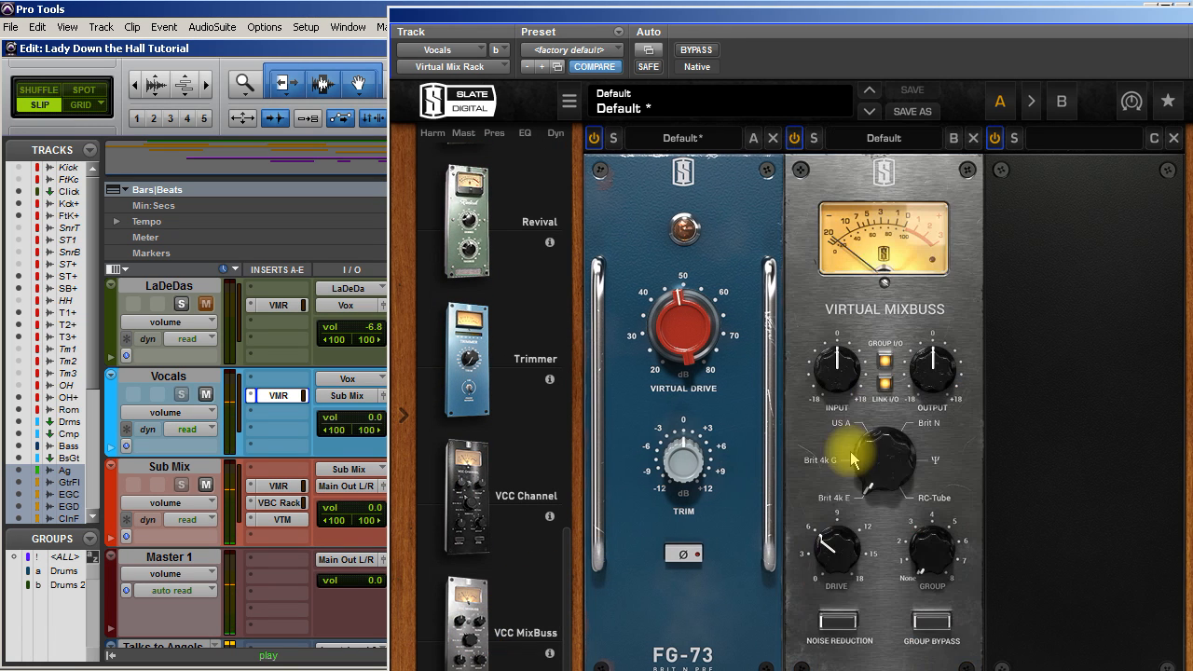
left_click(857, 627)
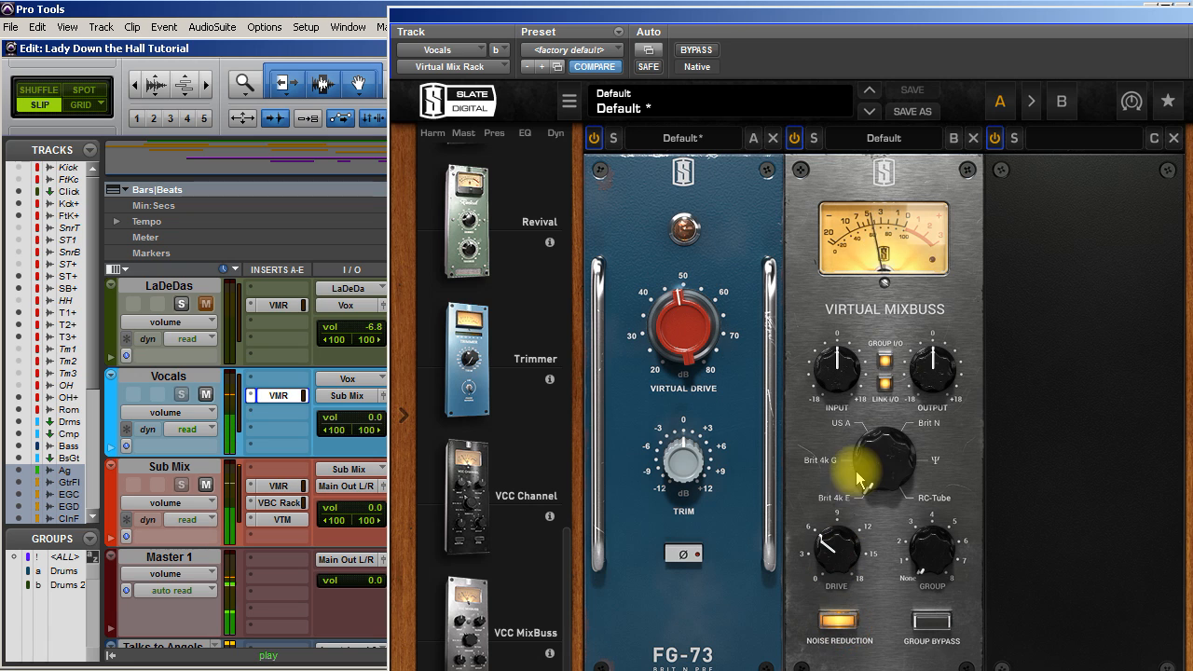
left_click_drag(843, 562, 846, 473)
mouse_move(833, 382)
left_mouse_down()
mouse_move(832, 366)
mouse_move(836, 390)
left_mouse_up()
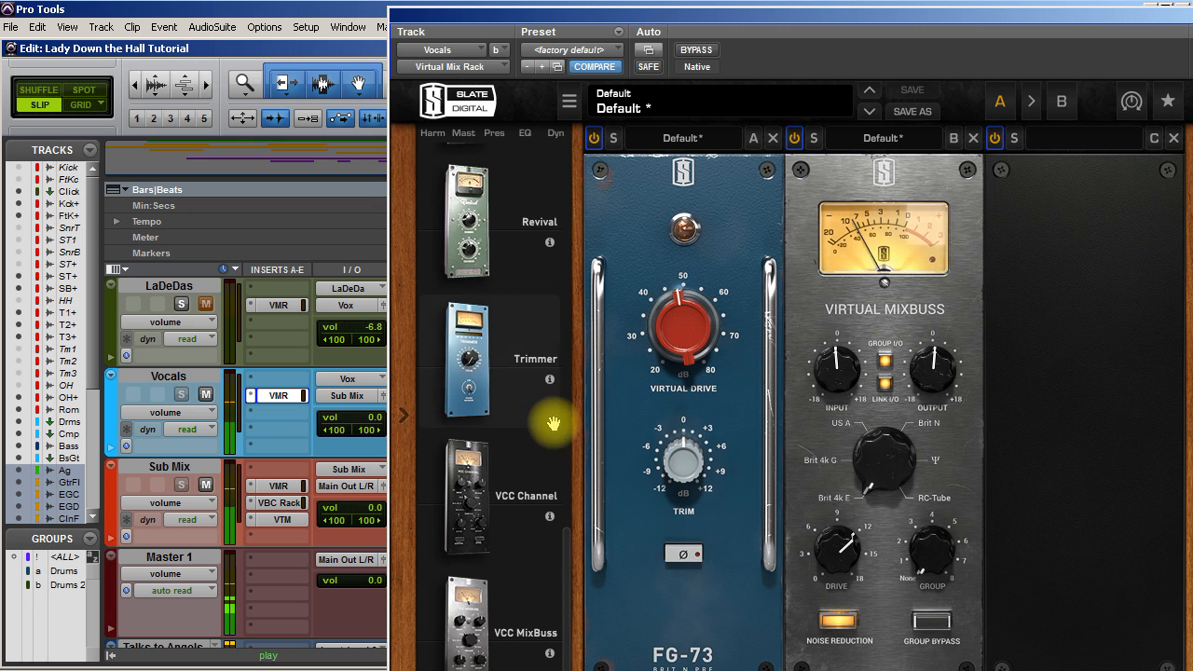
Add an FG-S EQ to the third slot of the Vocals rack and raise its low-cut filter frequency.
left_click_drag(568, 551, 588, 408)
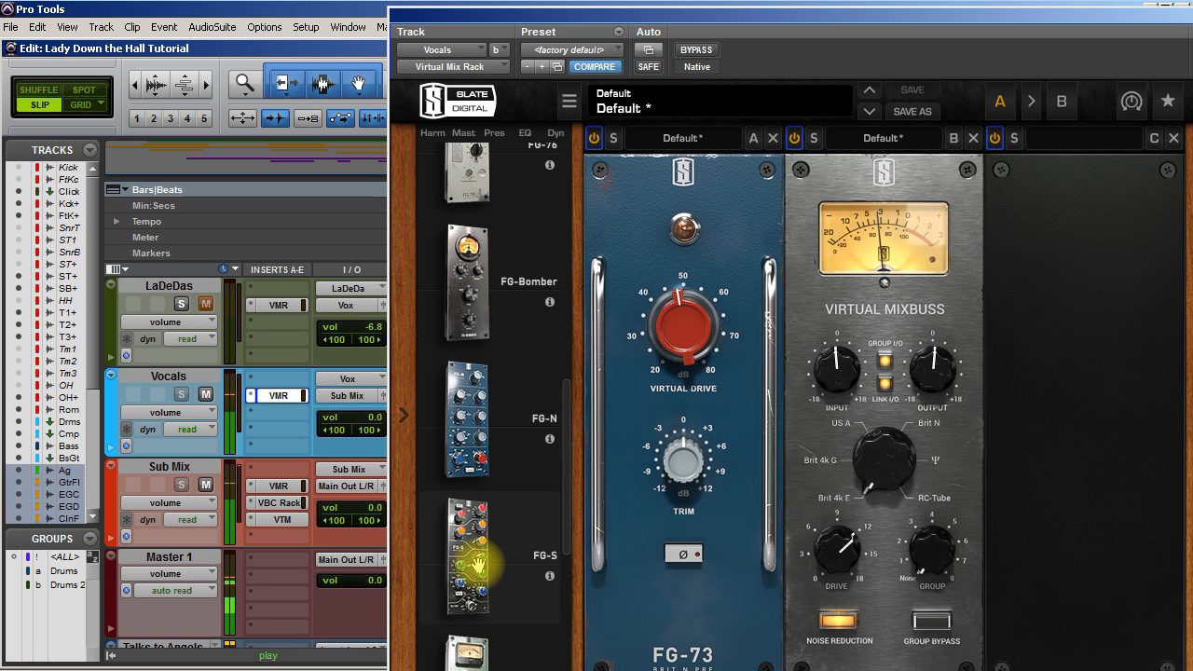
left_click_drag(471, 564, 1025, 488)
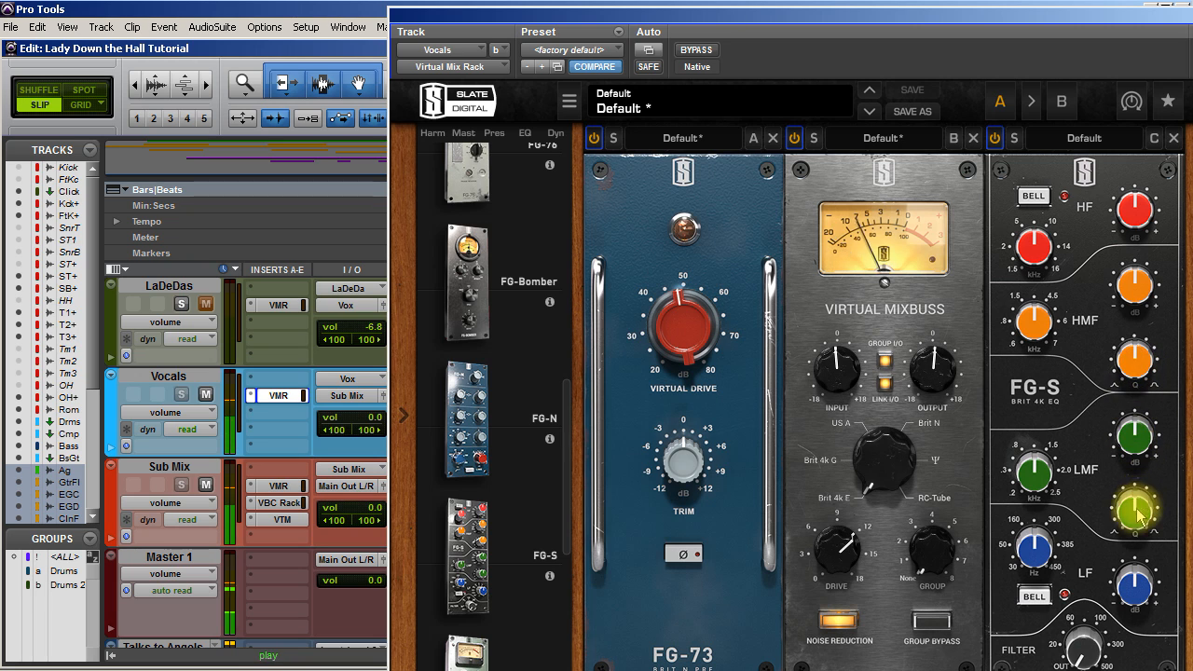
left_click_drag(1081, 643, 1083, 506)
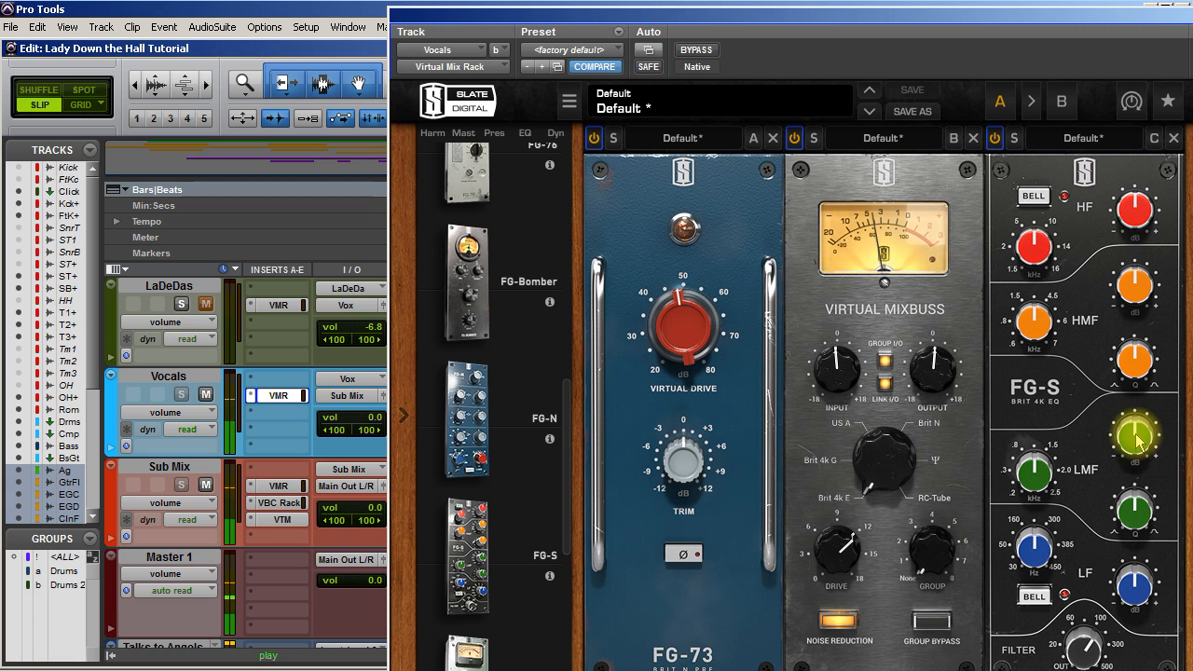
Boost the FG-S LMF band while tuning its frequency to below 500 Hz, and finish with its gain cut by about 3 dB.
left_click_drag(1137, 448, 1135, 402)
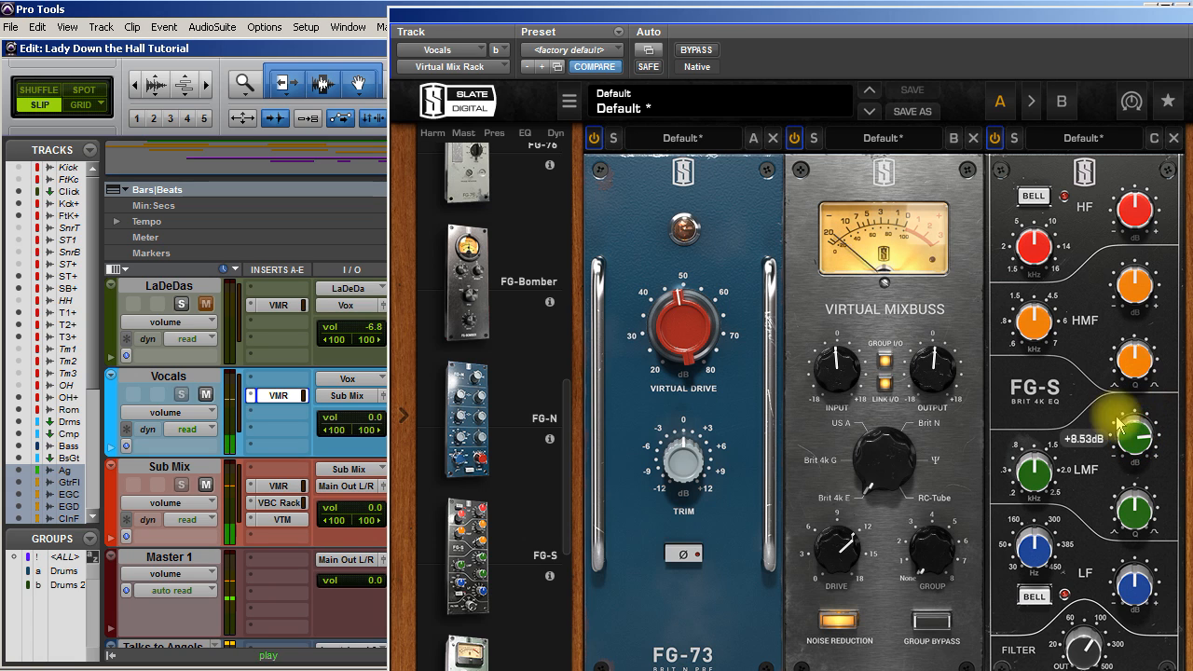
left_click_drag(1034, 486, 1031, 503)
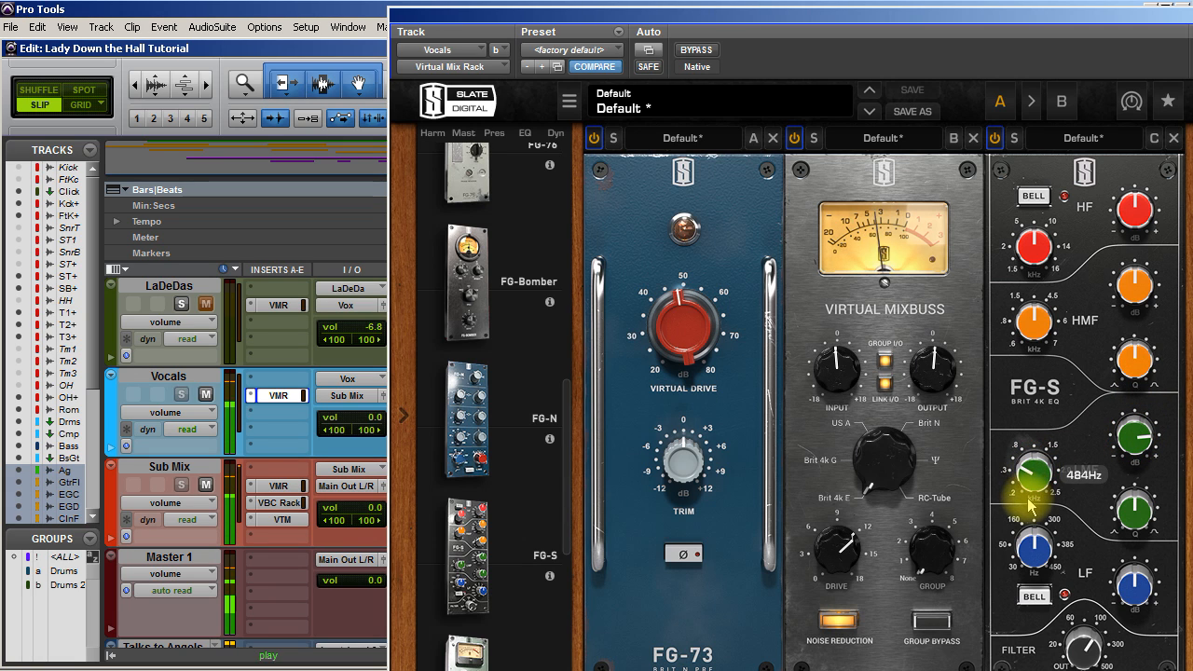
left_click_drag(1031, 502, 1030, 512)
left_click_drag(1142, 434, 1125, 494)
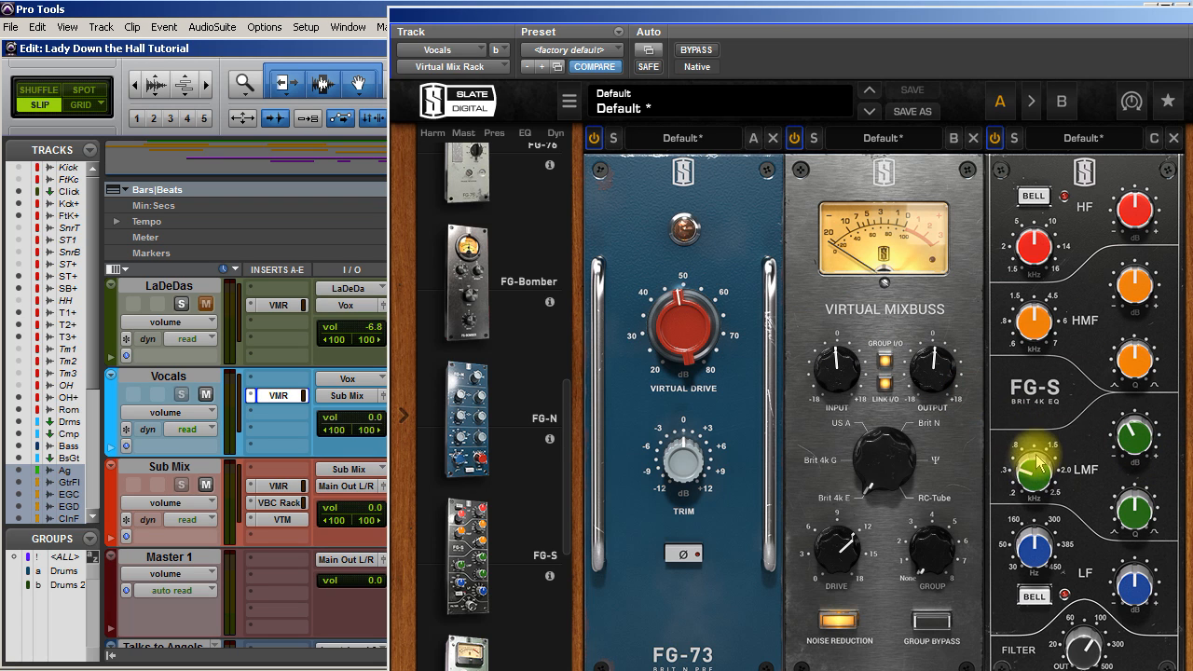
Add a Revival after the FG-S, set Thickness to about 8.70 and Shimmer to about 8.25, and compare with the module switched off.
left_click_drag(562, 439, 559, 531)
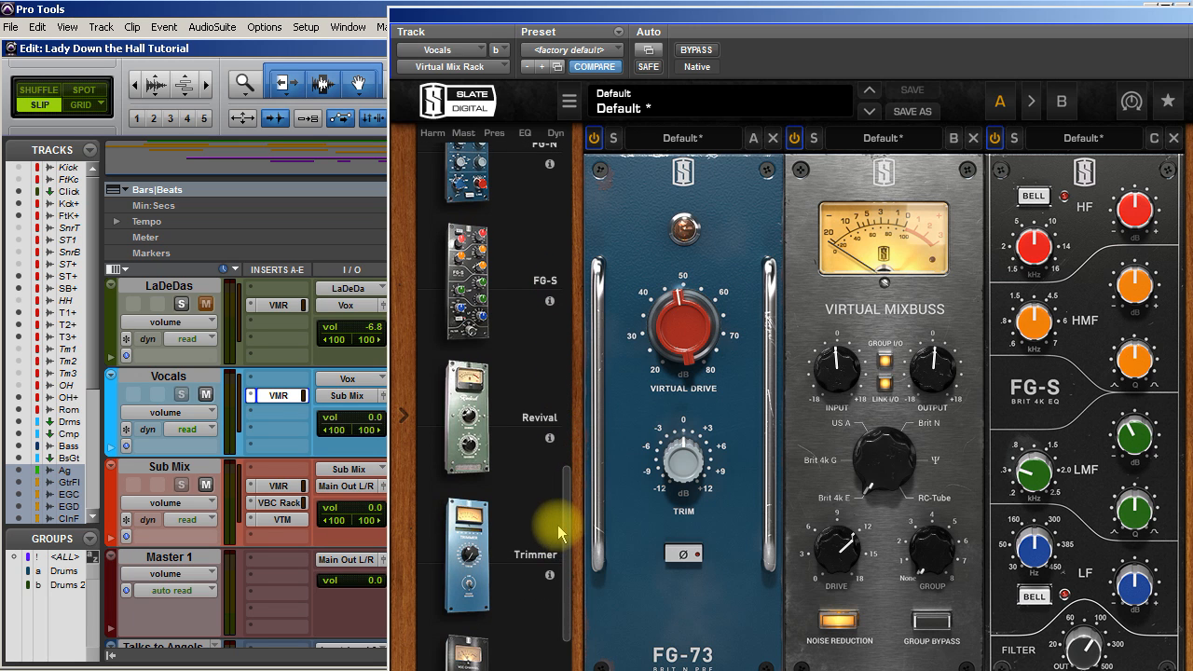
left_click_drag(475, 441, 1188, 439)
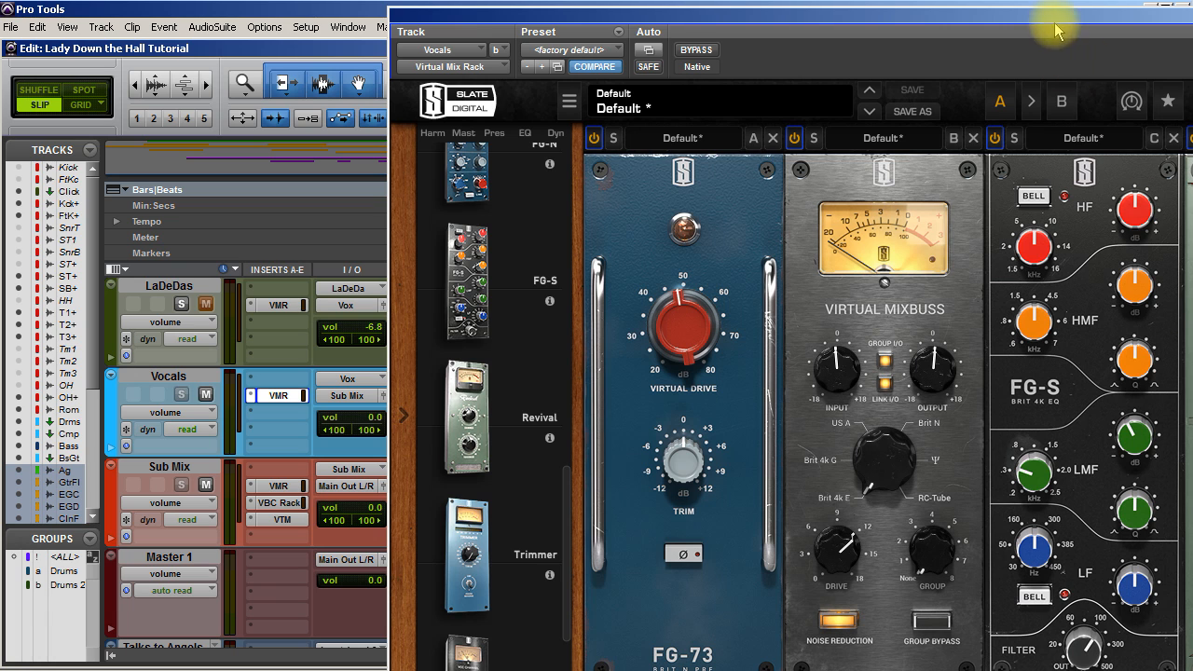
left_click_drag(736, 3, 759, 3)
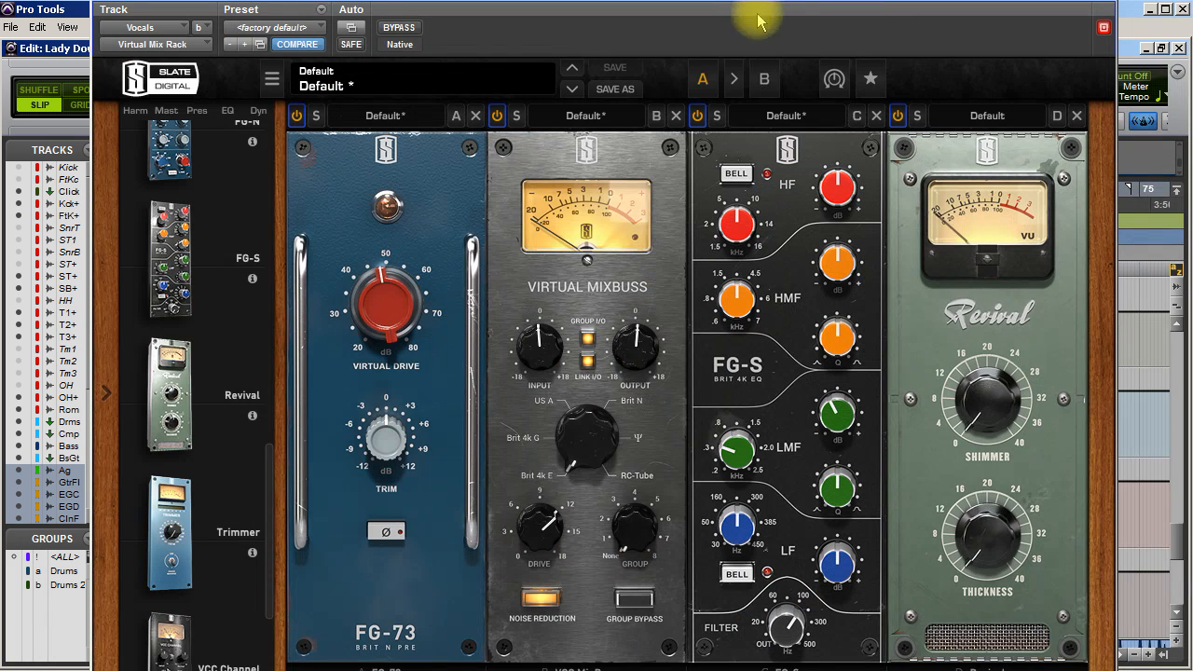
left_click_drag(981, 546, 1000, 466)
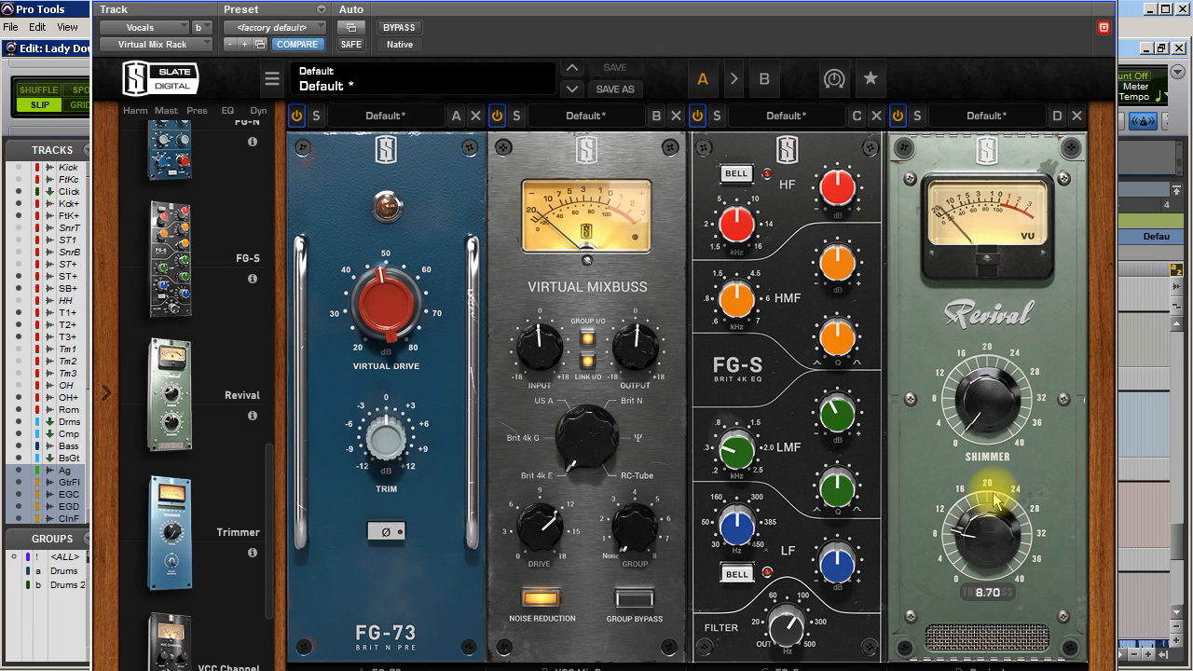
left_click_drag(989, 438, 974, 319)
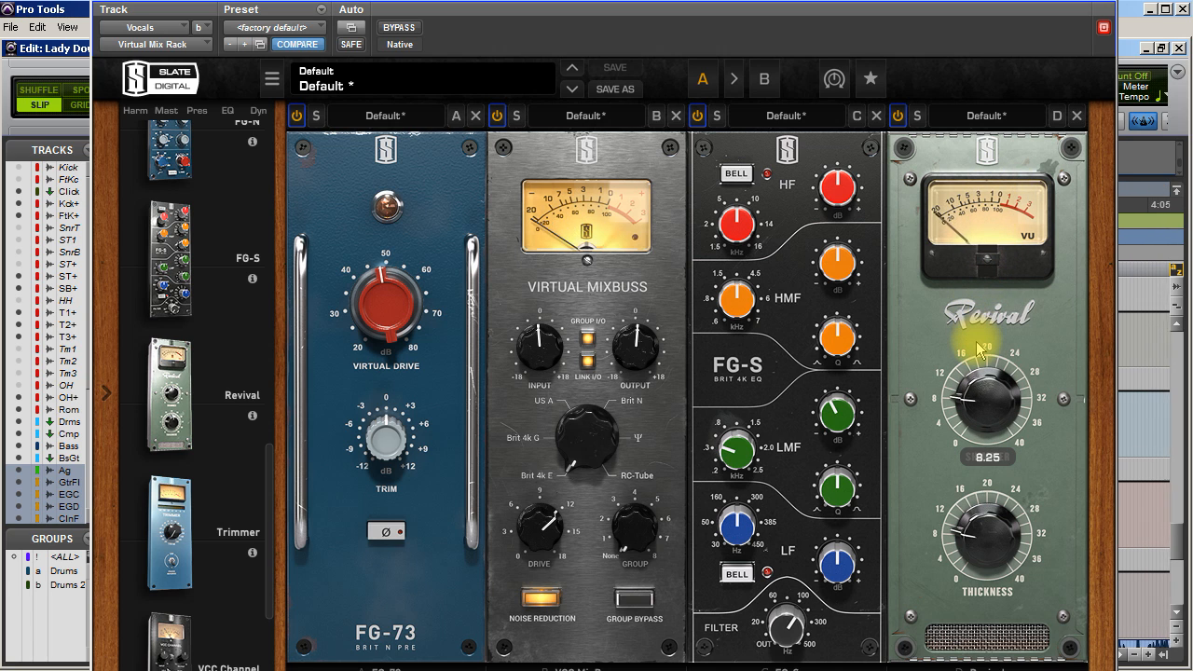
left_click(896, 118)
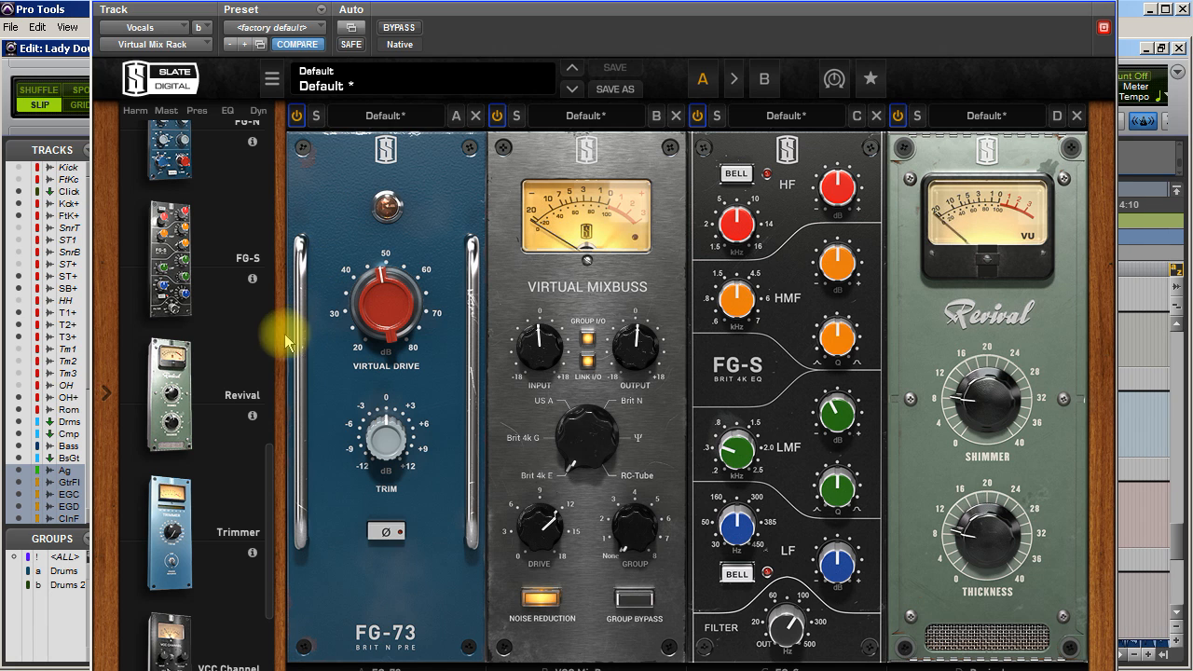
left_click_drag(269, 480, 300, 238)
left_click_drag(226, 333, 1142, 345)
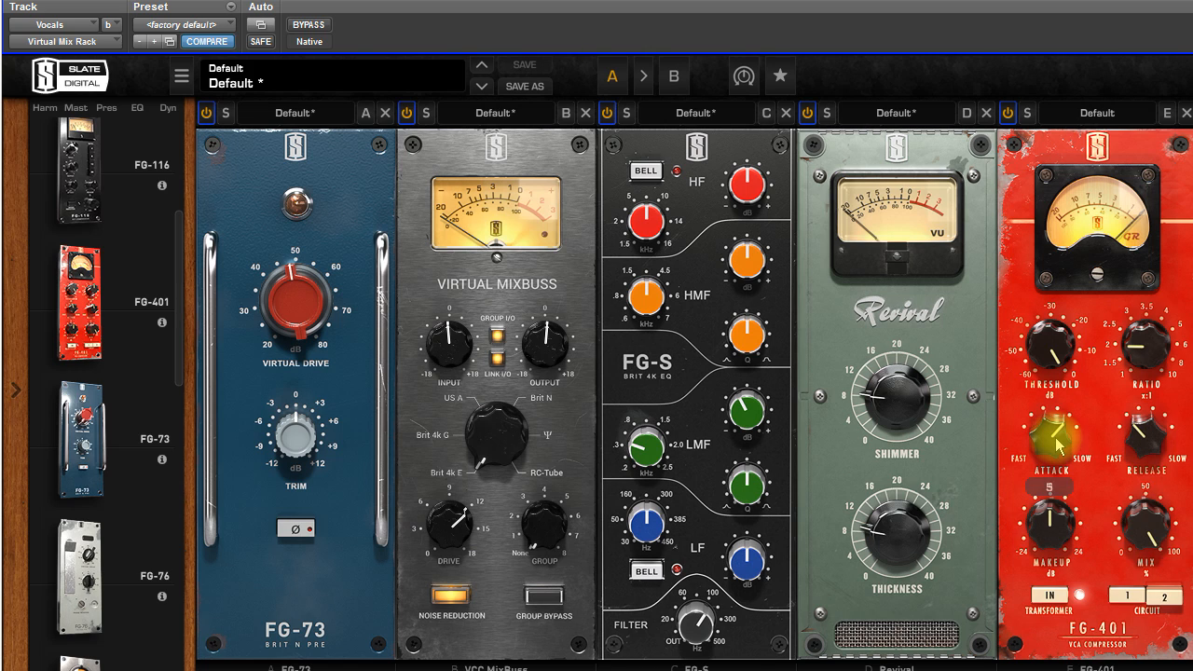
left_click_drag(1059, 445, 1060, 468)
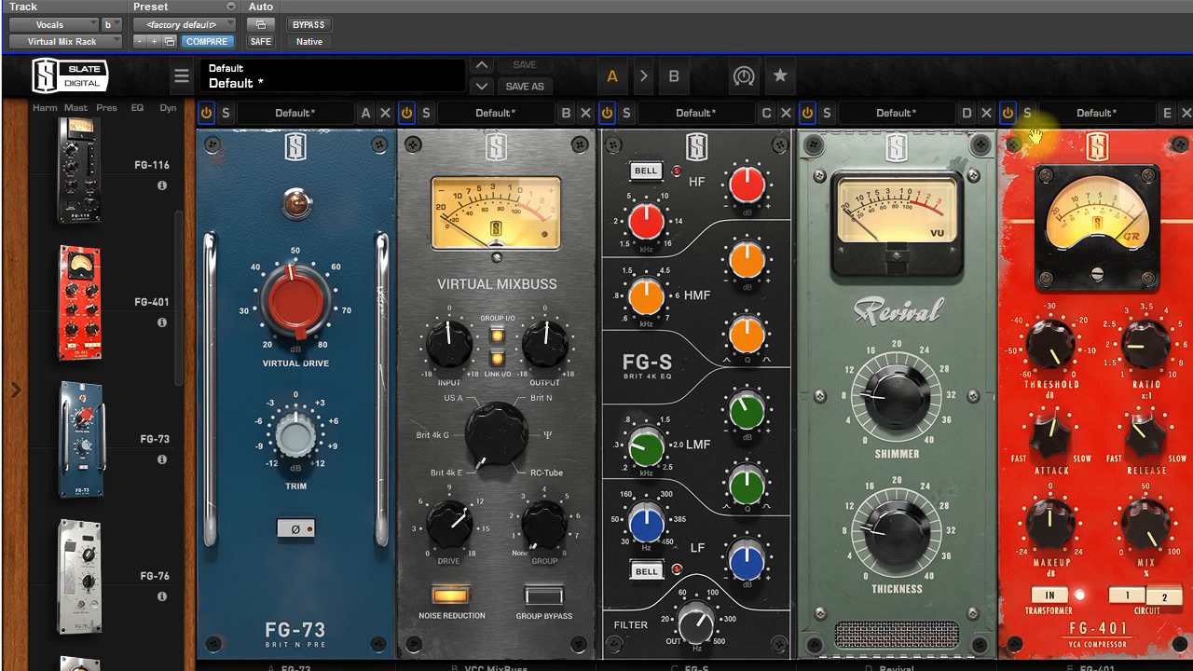
left_click(1185, 111)
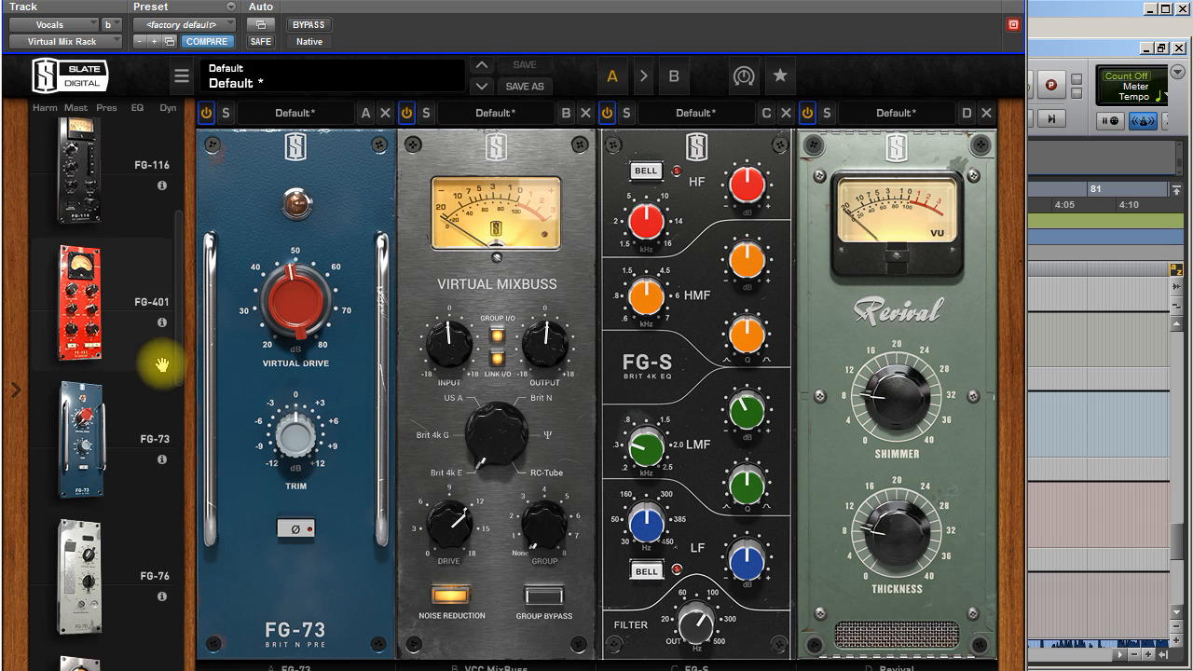
Add an FG-116 compressor after the Revival, load its Vocals Classic preset and set Mix to about 80%.
scroll(180, 331, "up", 3)
left_click_drag(91, 328, 1067, 322)
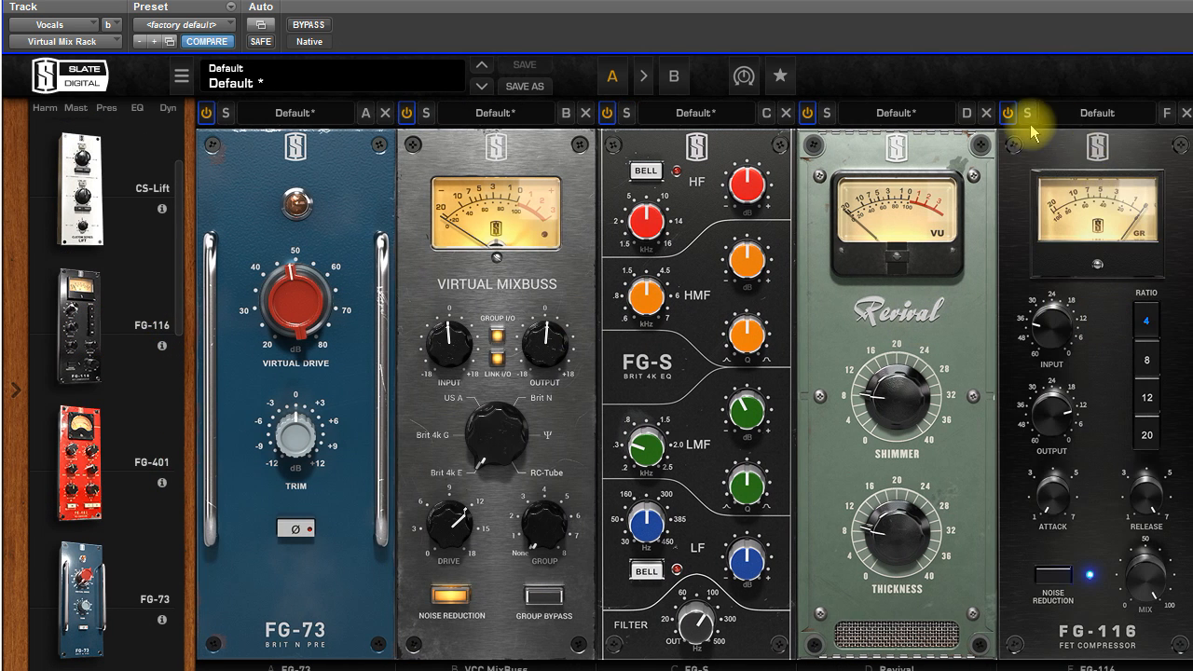
left_click(1118, 113)
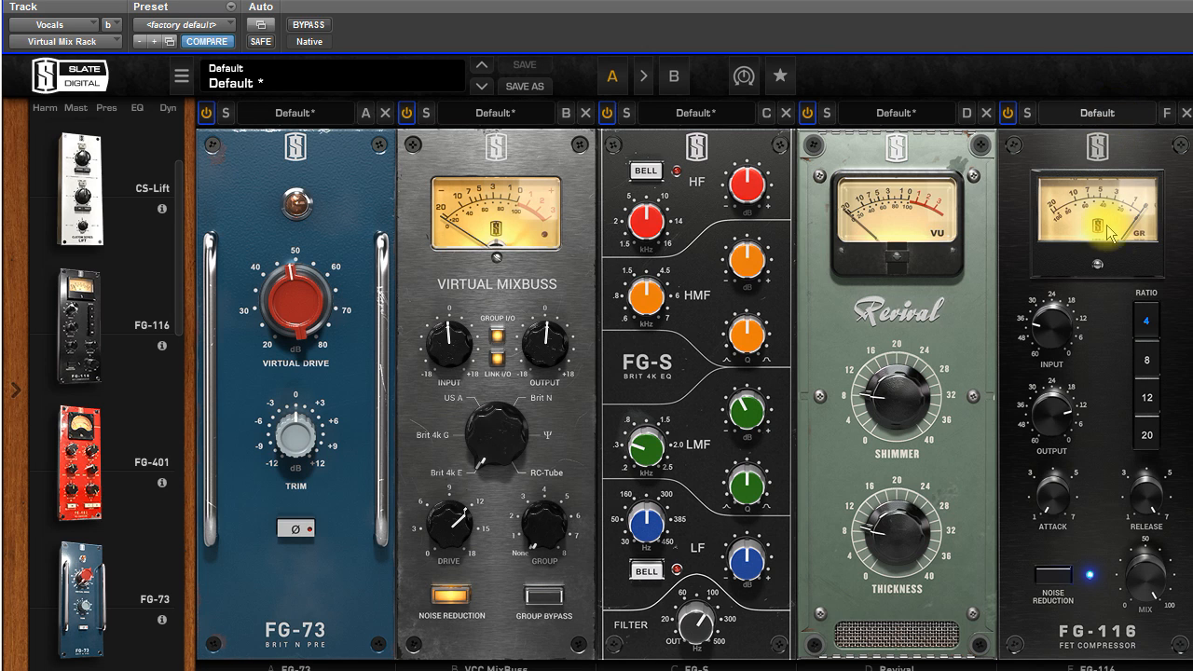
left_click(1110, 445)
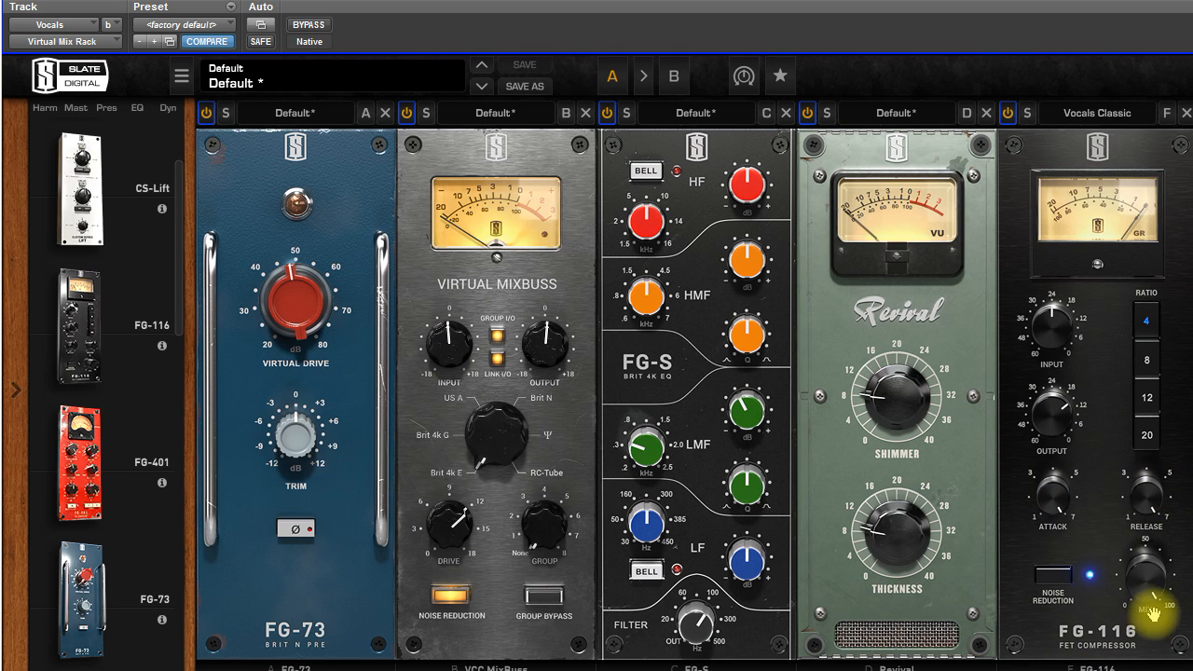
left_click_drag(1146, 573, 1128, 609)
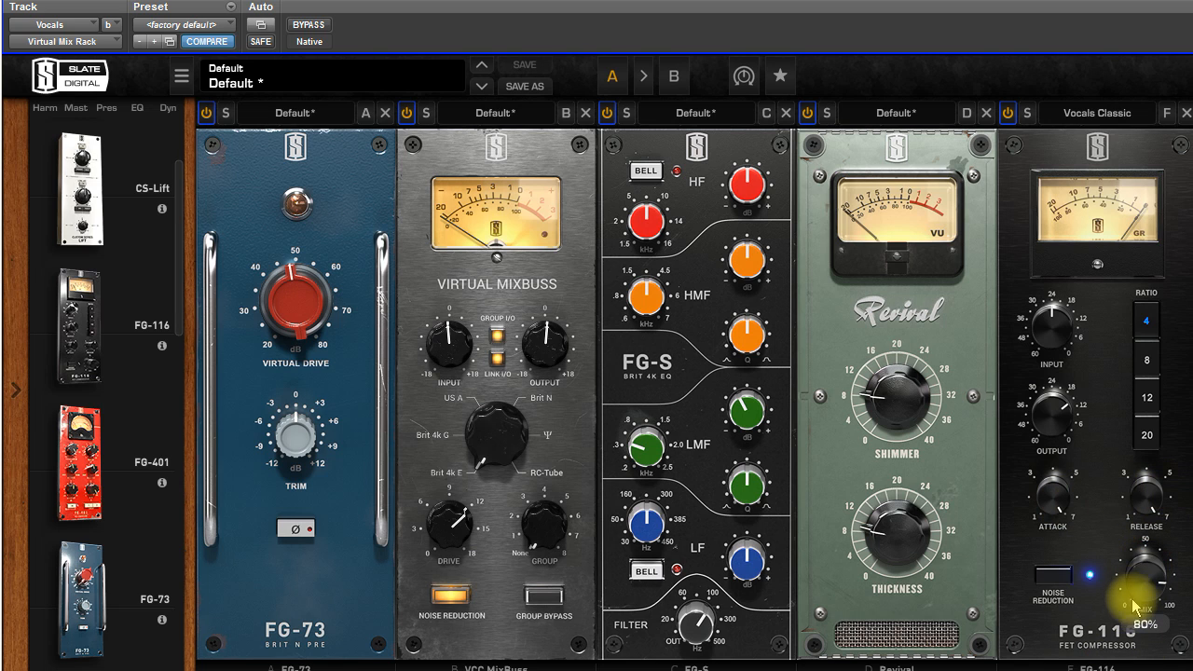
Lower the FG-116 output and set its input to about -28.5 dB, comparing the vocal with the compressor off and on.
left_click_drag(1048, 334, 1049, 289)
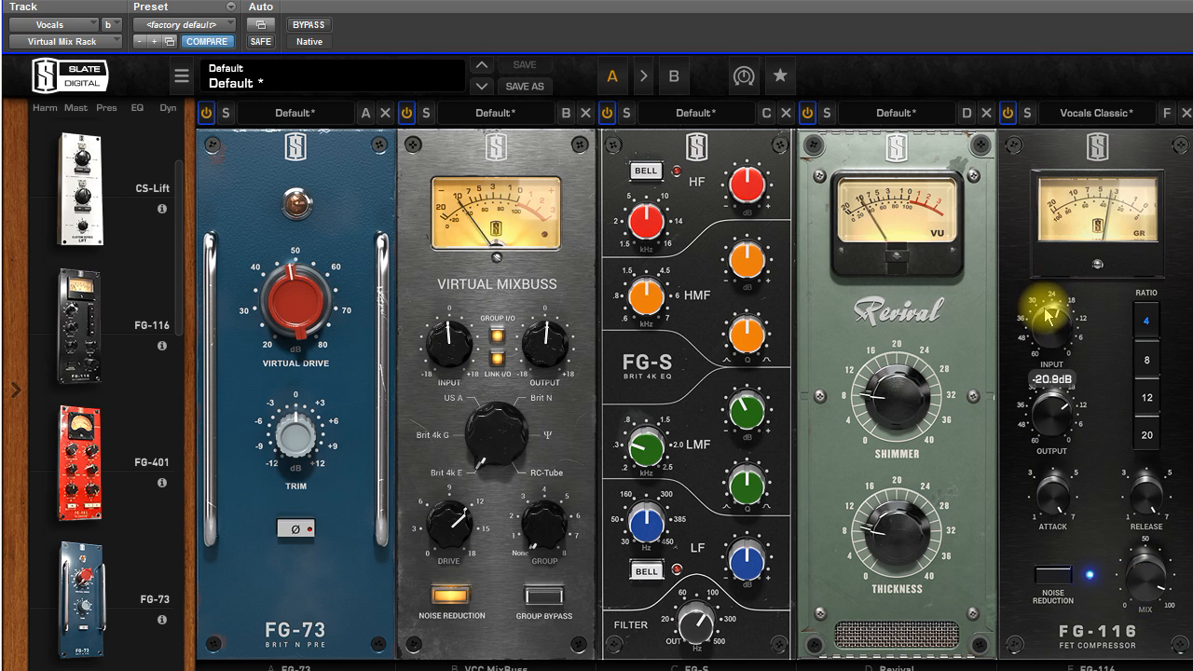
left_click_drag(1051, 411, 1066, 552)
left_click_drag(1046, 317, 1043, 485)
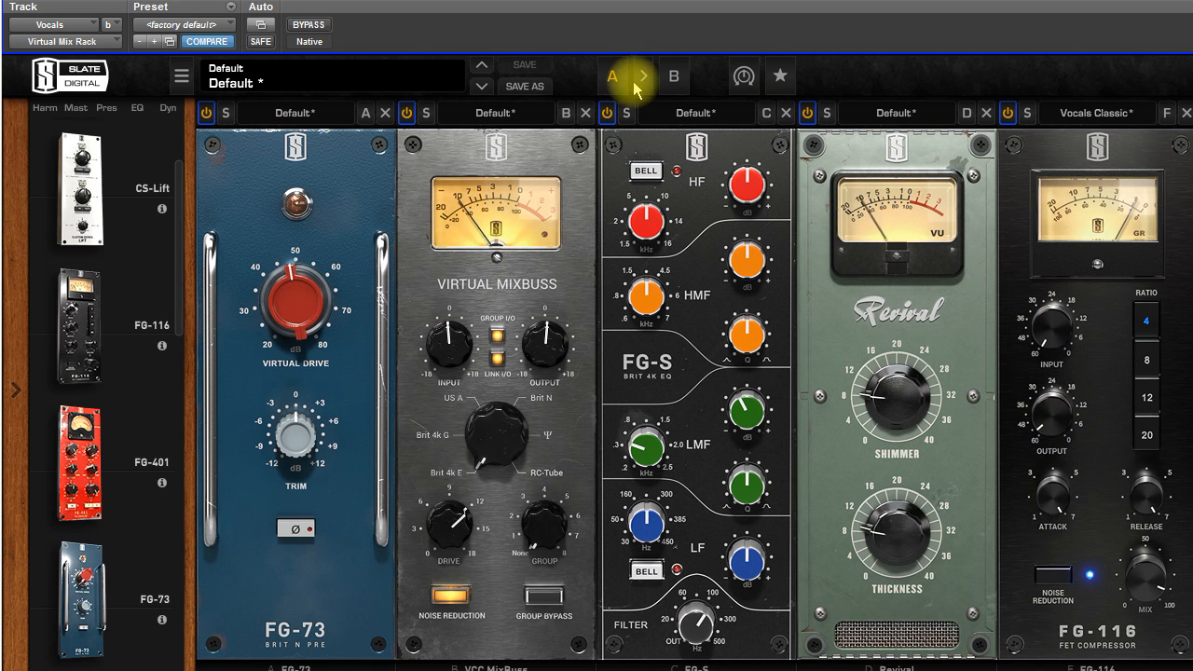
left_click(1010, 114)
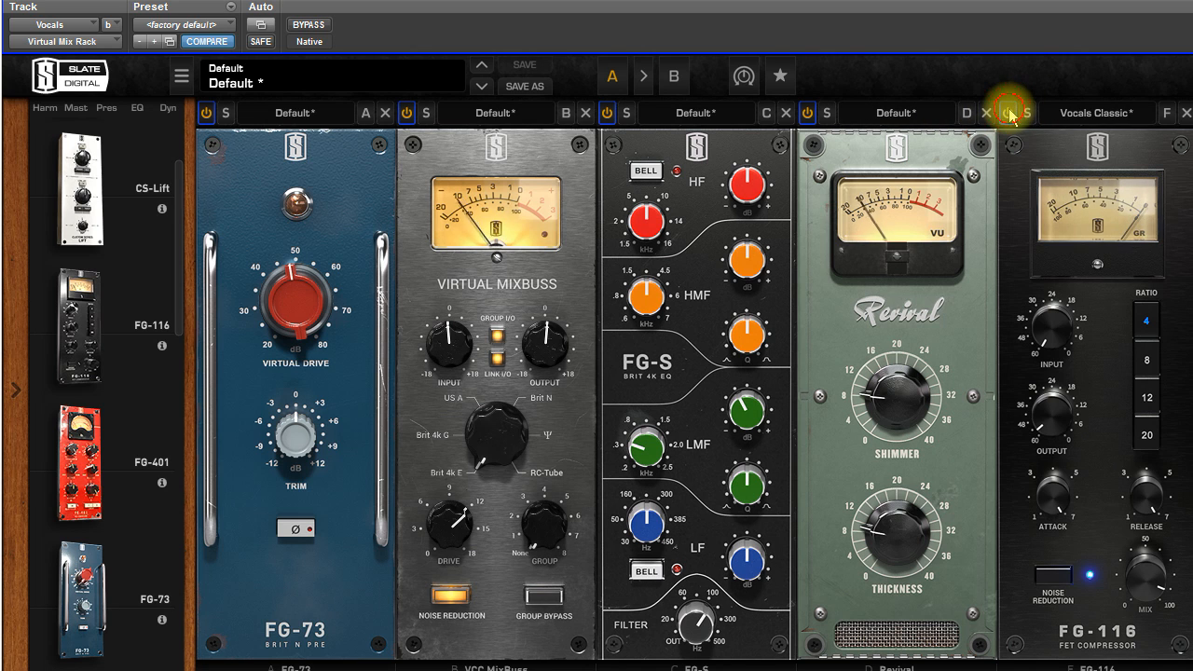
left_click(1010, 114)
left_click_drag(1053, 329, 1047, 270)
left_click_drag(1051, 322, 1045, 304)
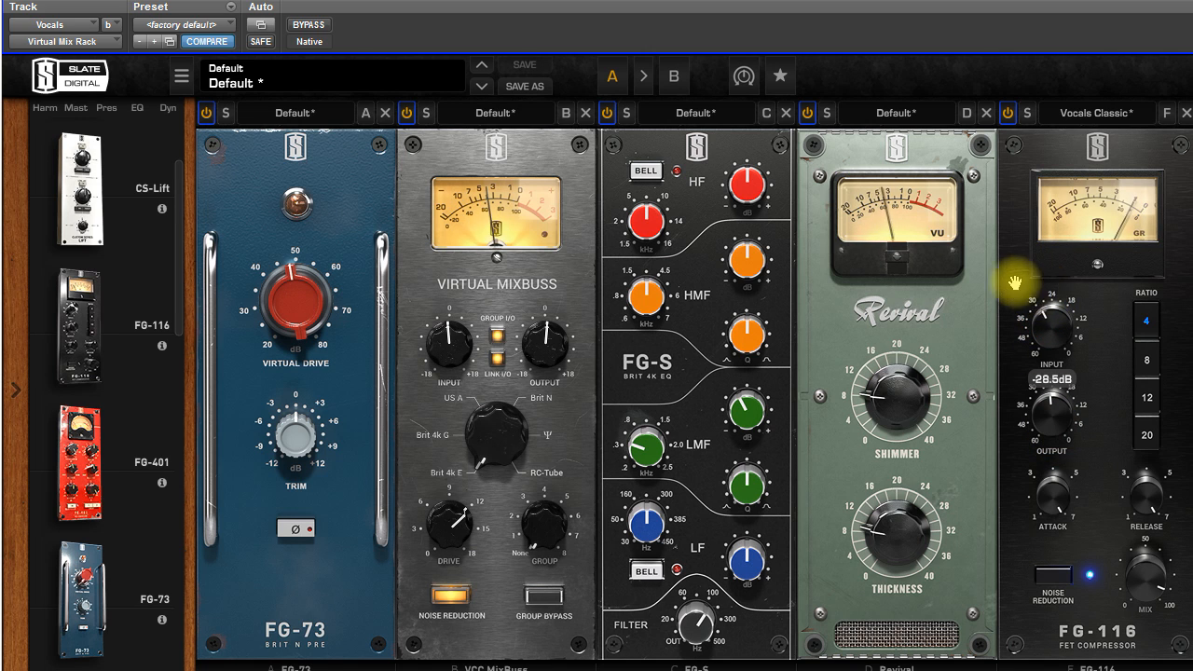
Refine the FG-116 to -18.5 dB output and -29.5 dB input, adjust its Mix and check it against the bypassed module.
left_click(1007, 118)
left_click(1007, 117)
left_click_drag(1056, 410, 1054, 382)
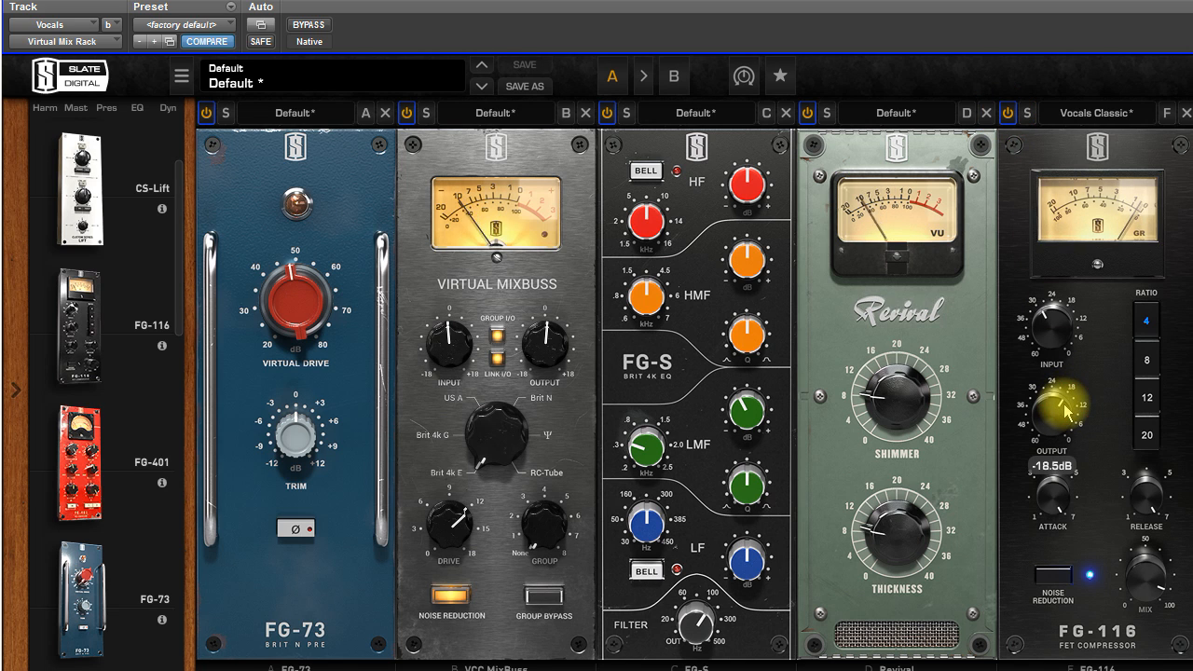
left_click_drag(1139, 569, 1133, 633)
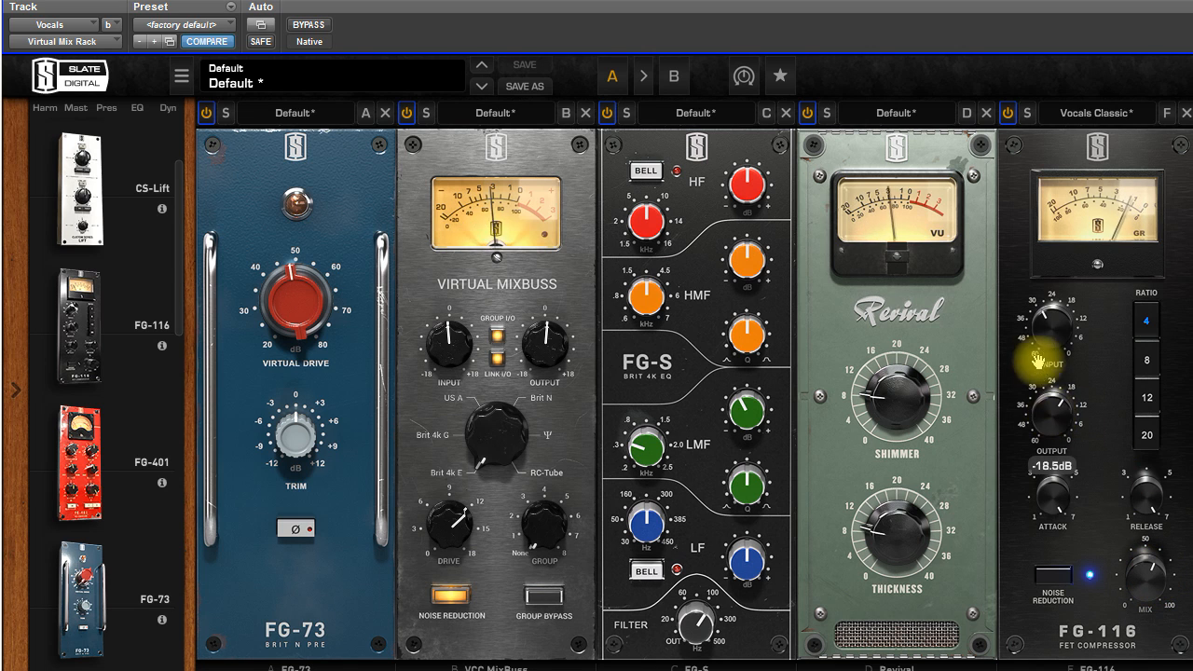
mouse_move(1039, 328)
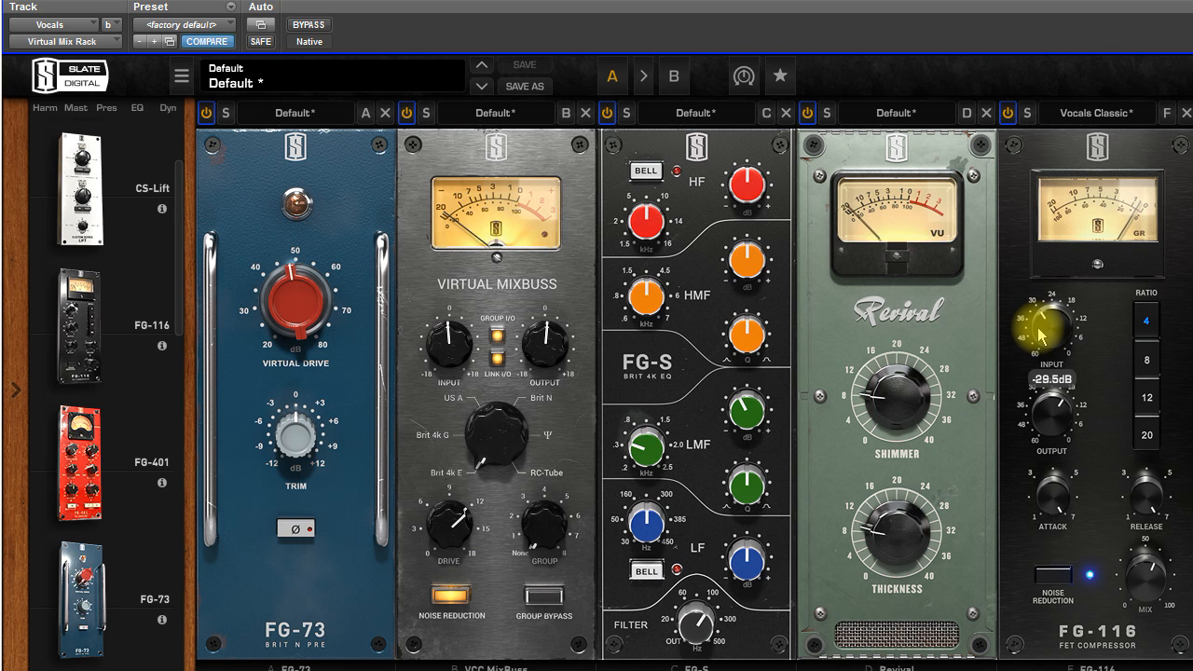
left_click(1008, 113)
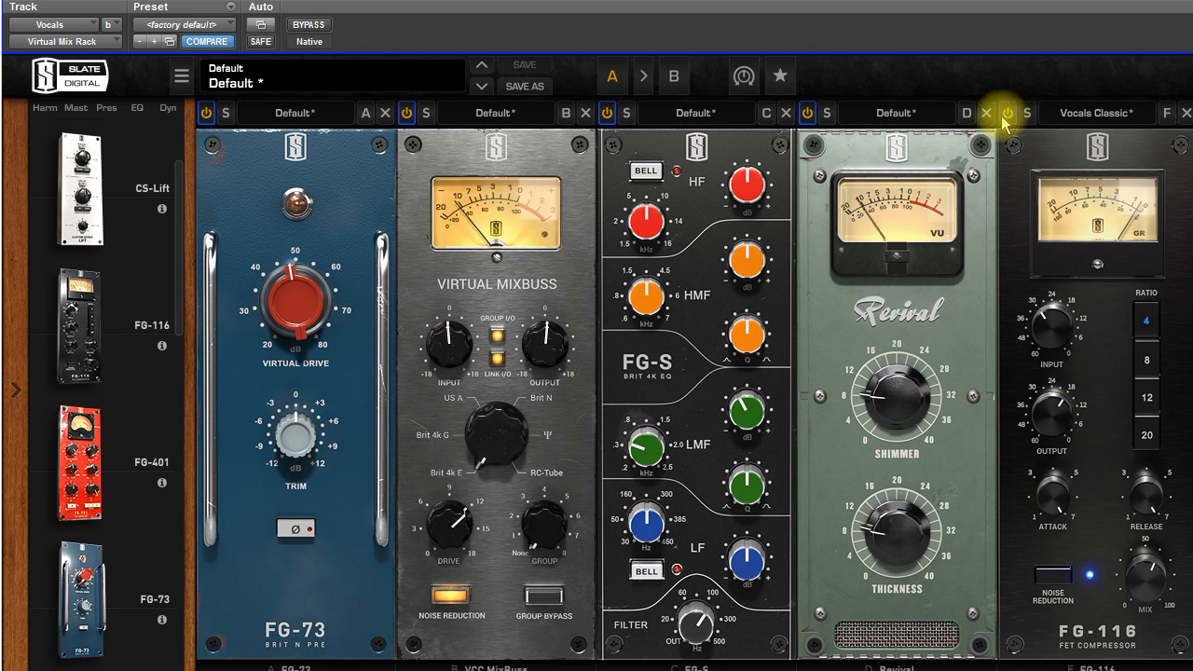
Compare the vocals with the whole Virtual Mix Rack bypassed and active during playback, leaving the rack active.
left_click(310, 27)
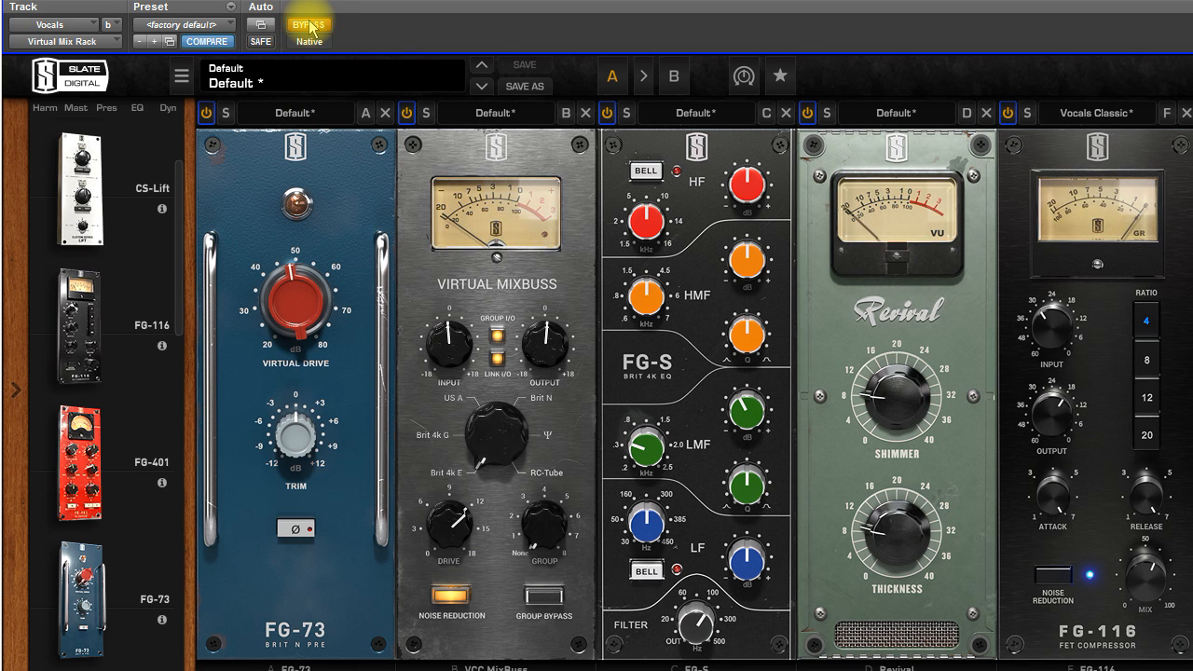
left_click(310, 27)
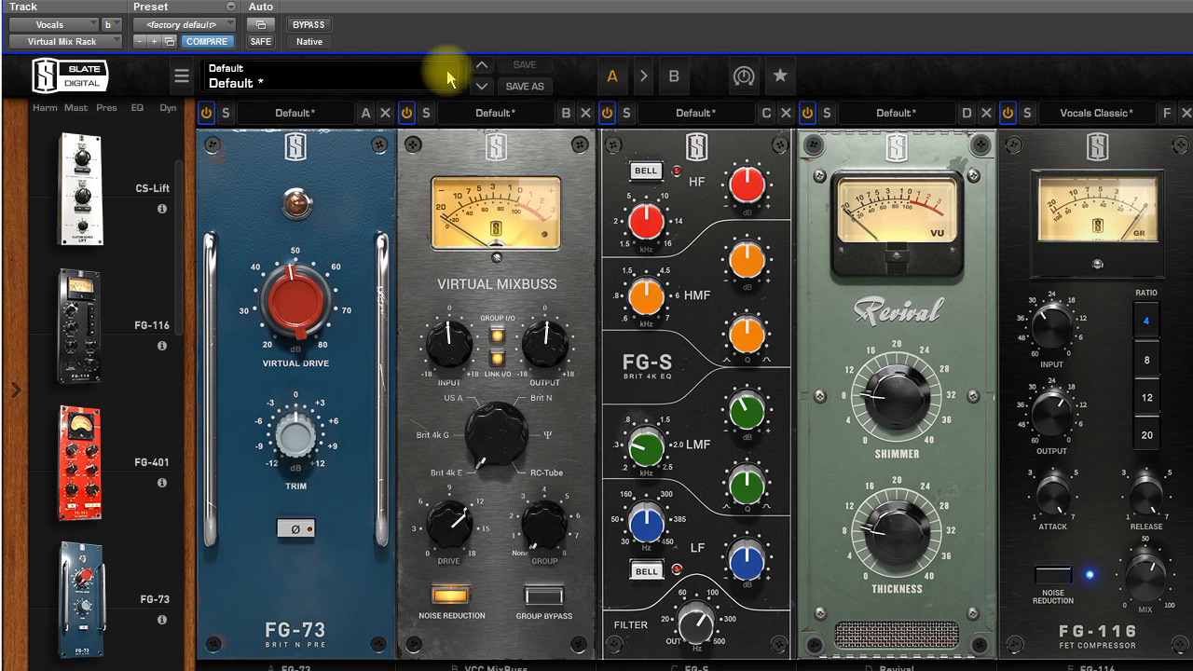
left_click(315, 27)
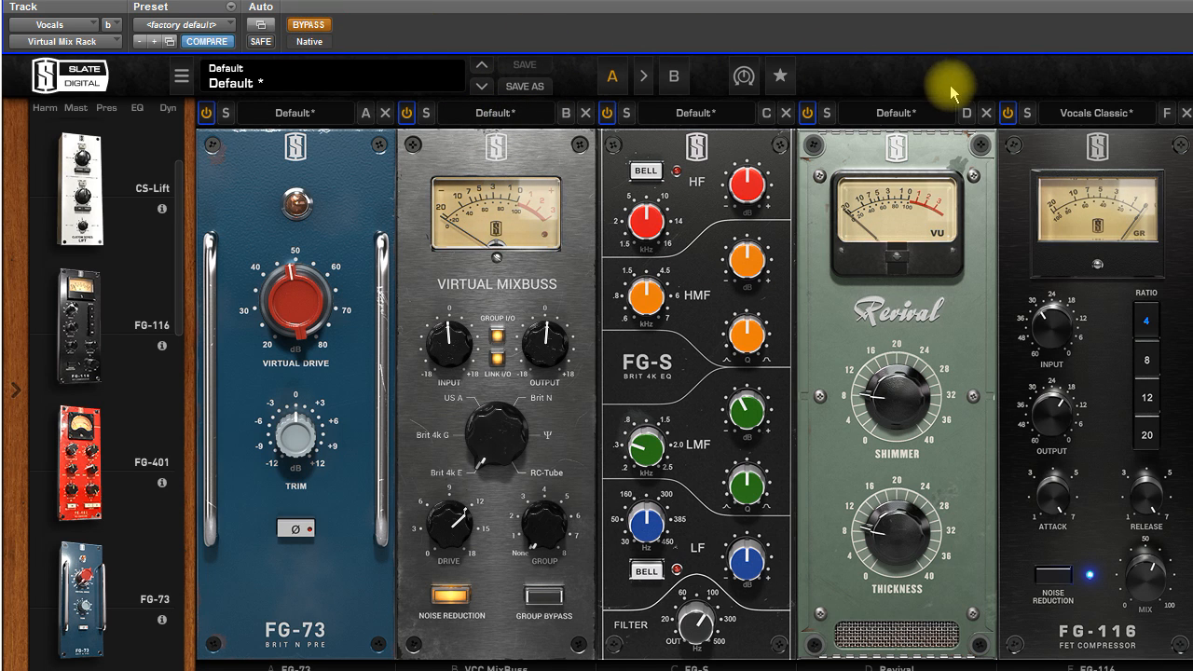
left_click(320, 30)
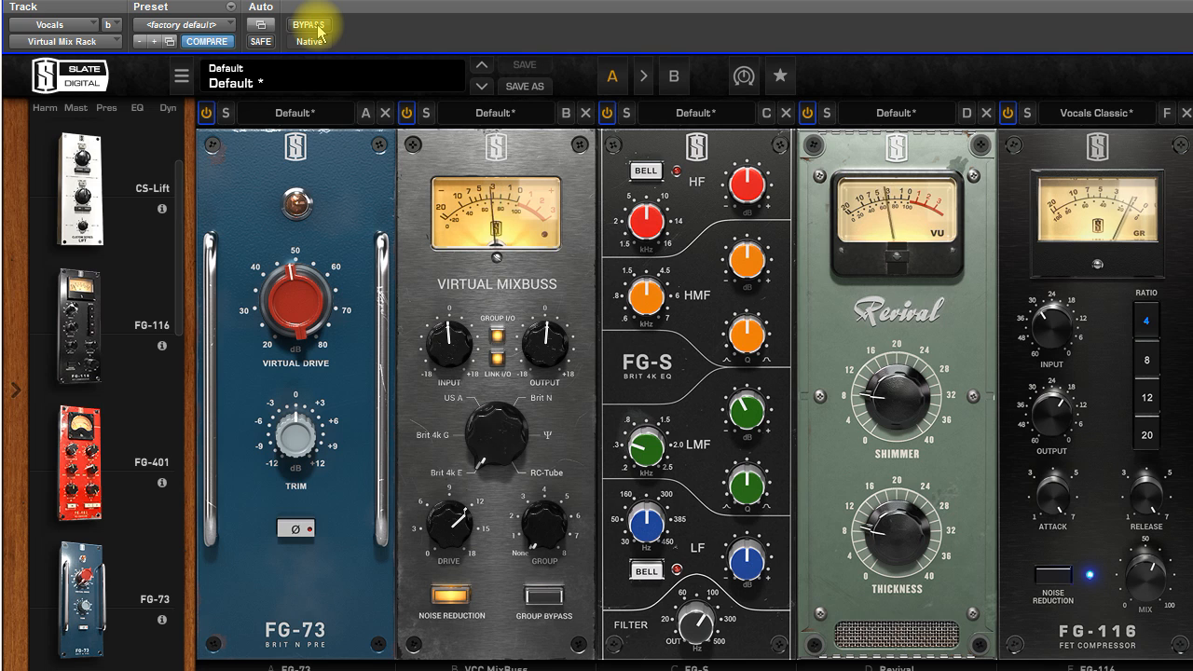
left_click(320, 31)
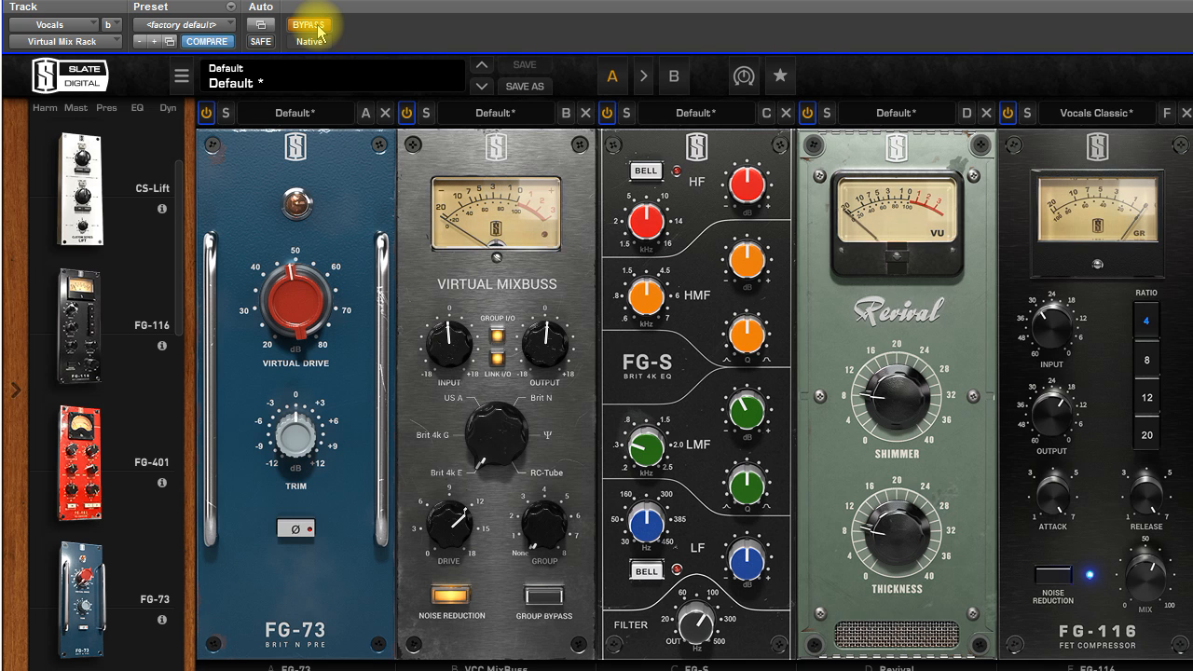
left_click(320, 31)
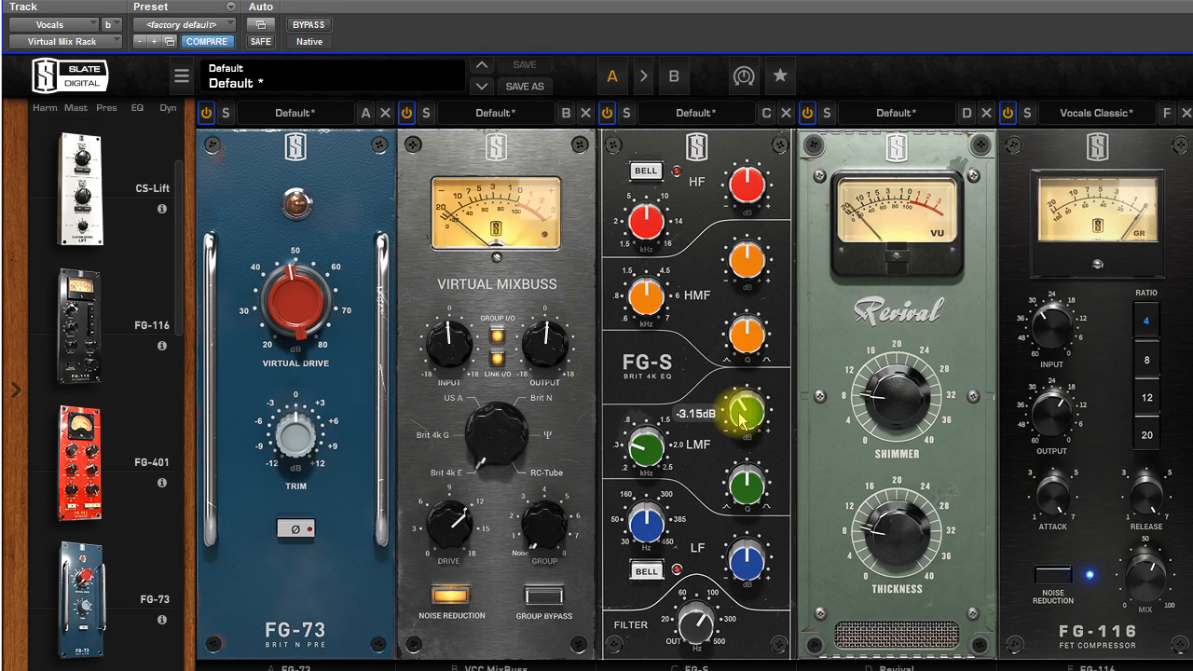
left_click(320, 31)
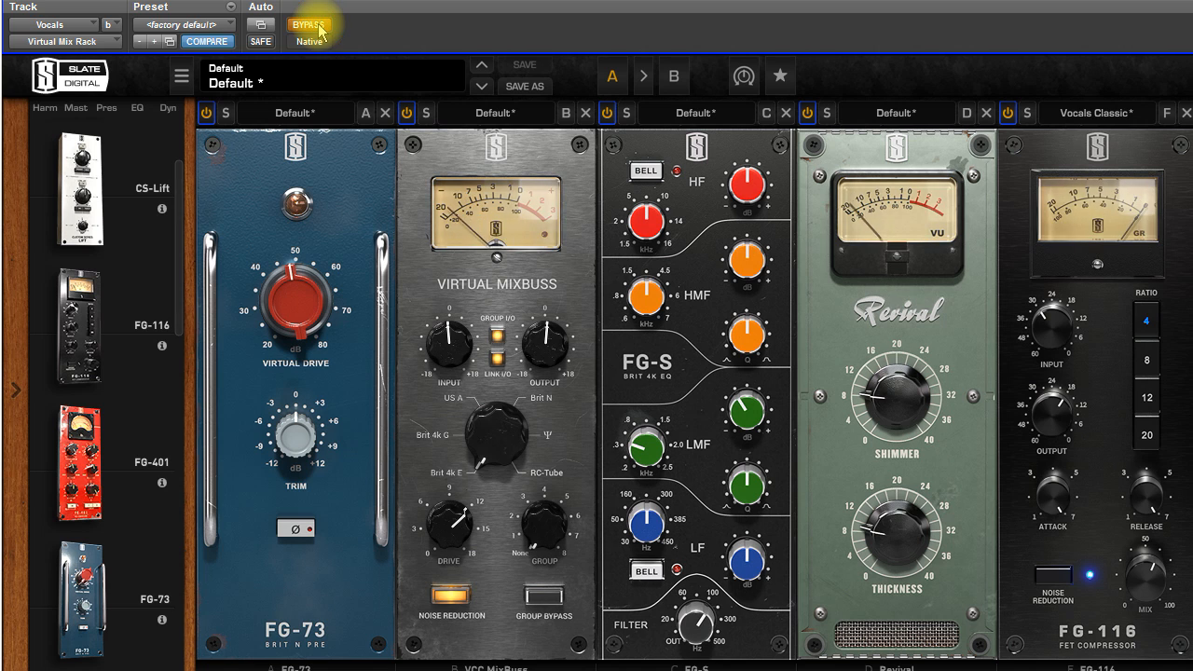
left_click(320, 31)
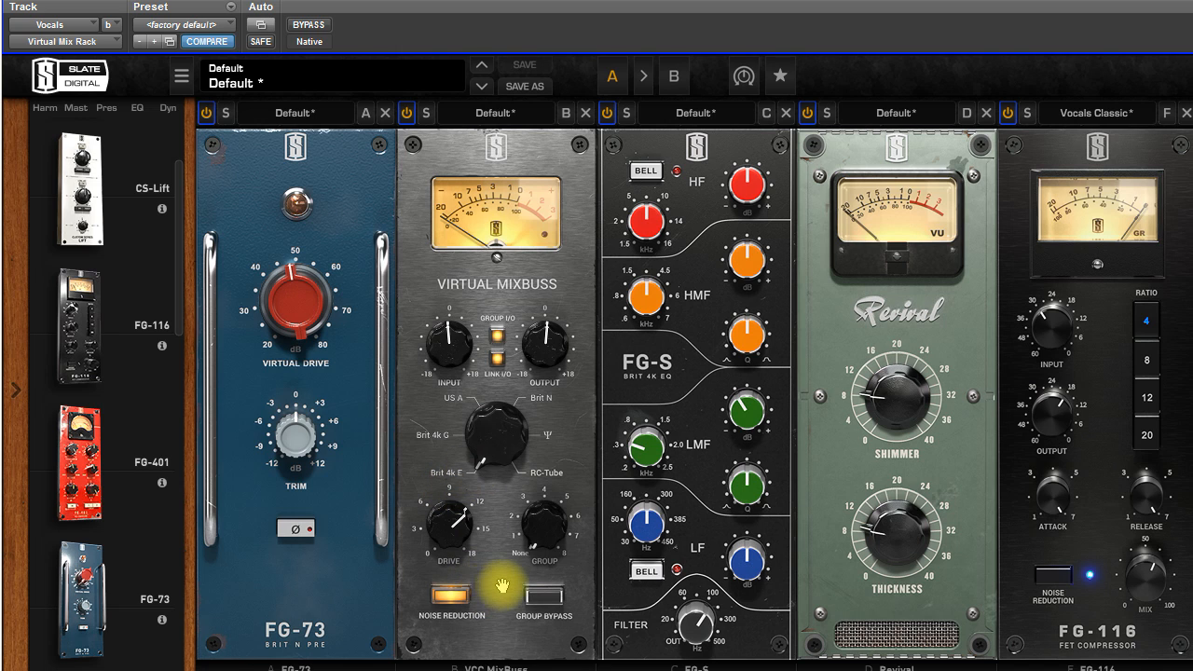
left_click_drag(469, 548, 476, 543)
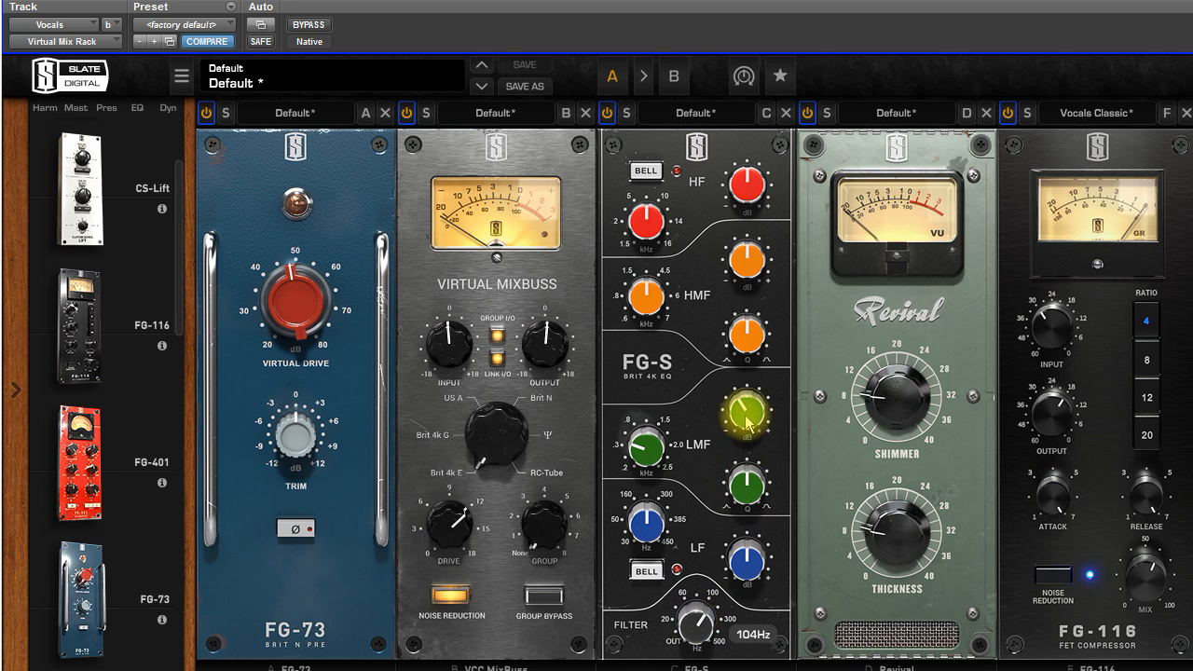
left_click(642, 445)
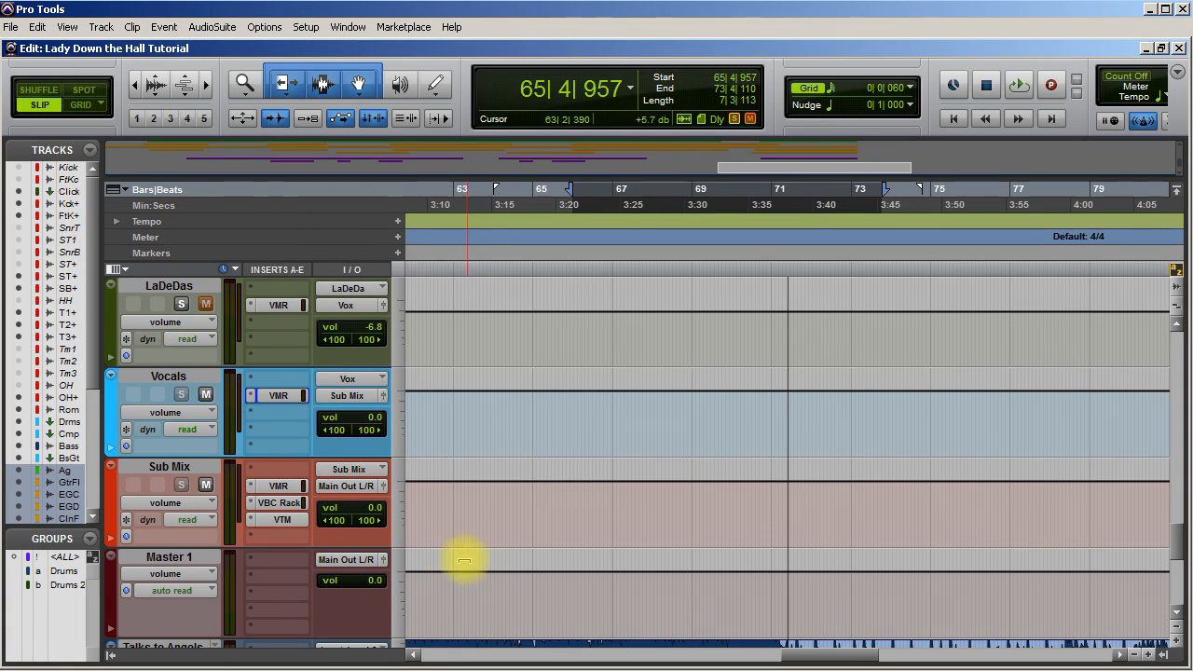
Insert a stereo Virtual Tape Machines plug-in below the Virtual Mix Rack on the Vocals bus in the mixer.
key("ctrl+equal")
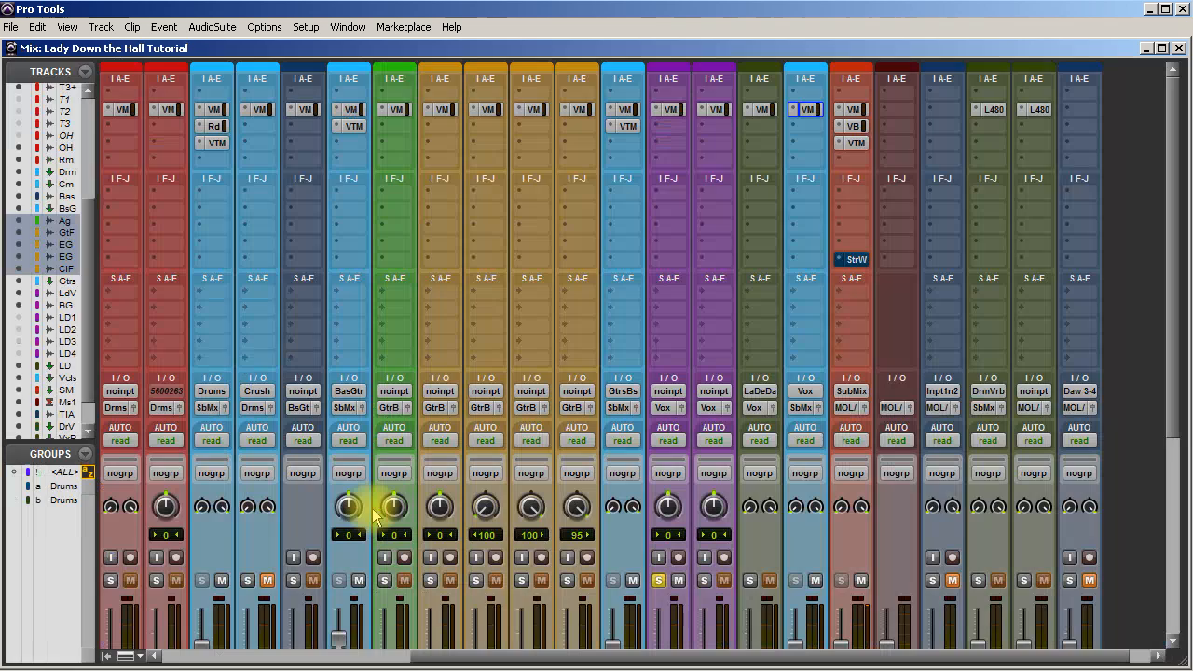
left_click(807, 110)
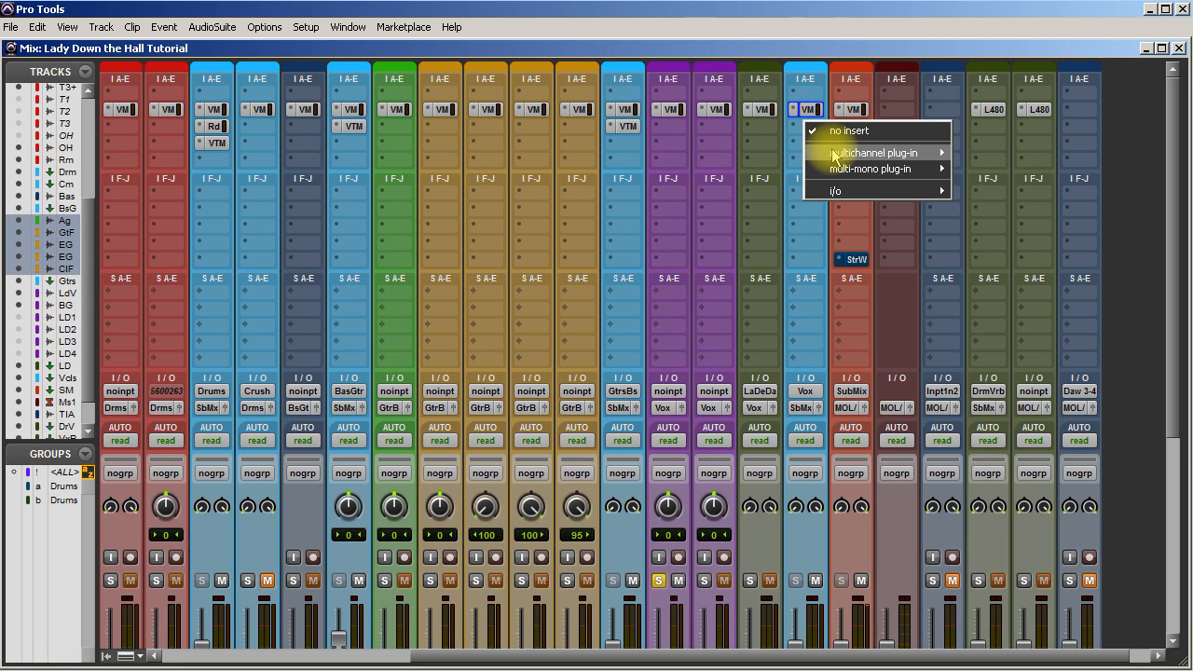
mouse_move(877, 153)
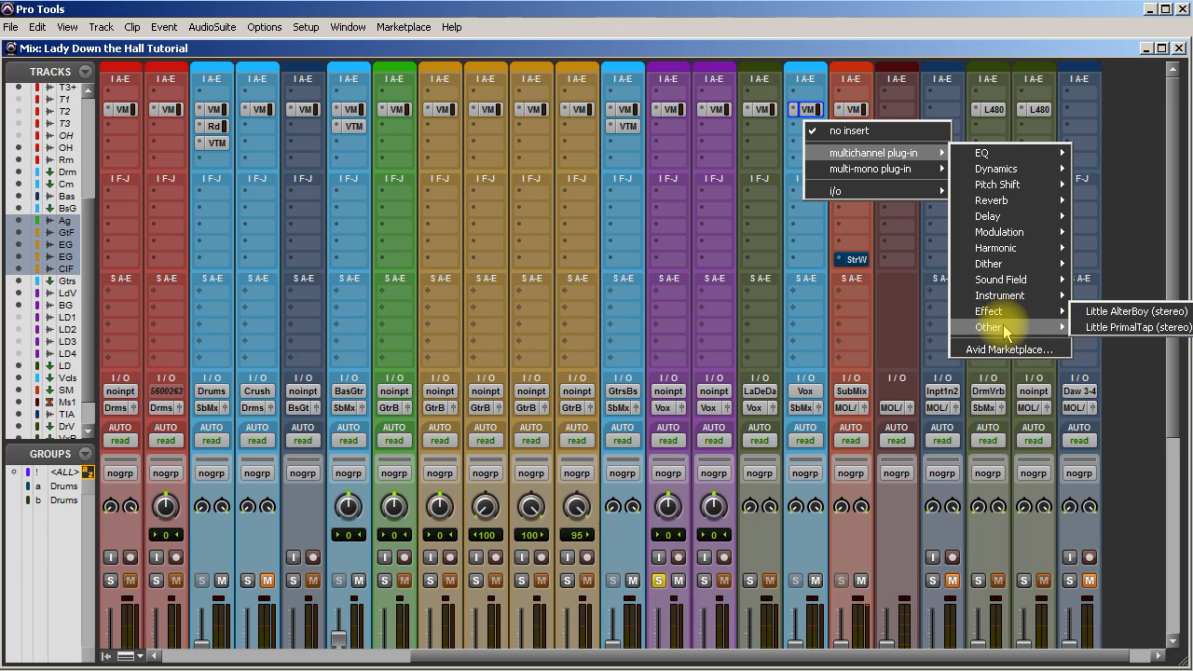
mouse_move(1016, 248)
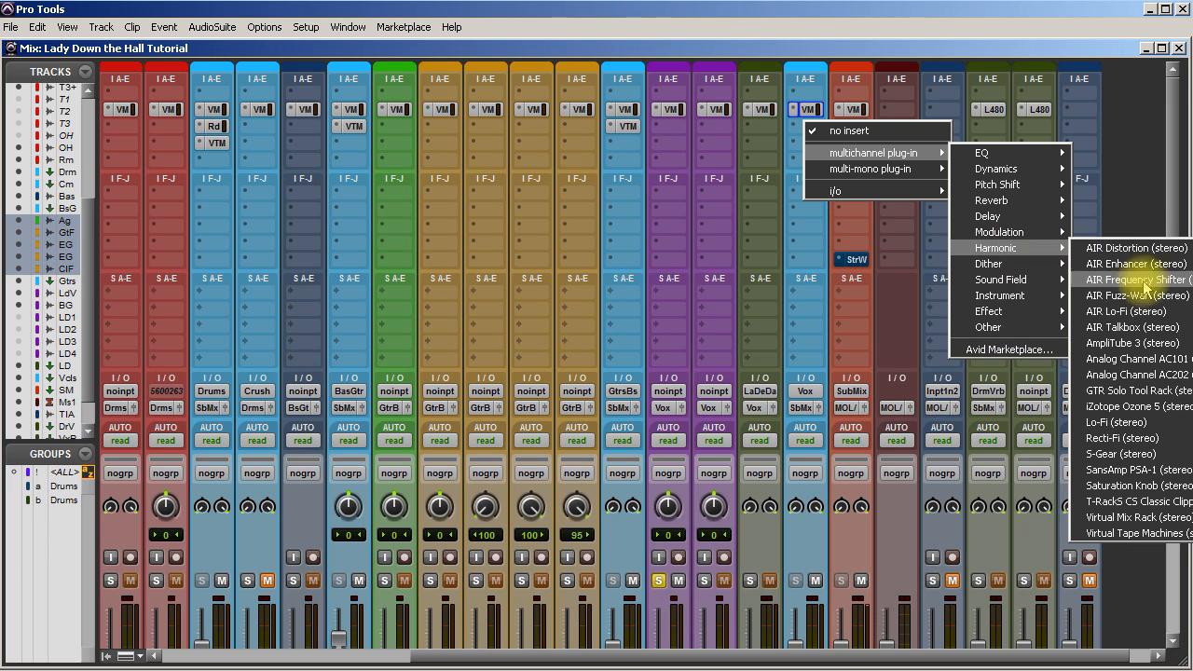
left_click(1163, 539)
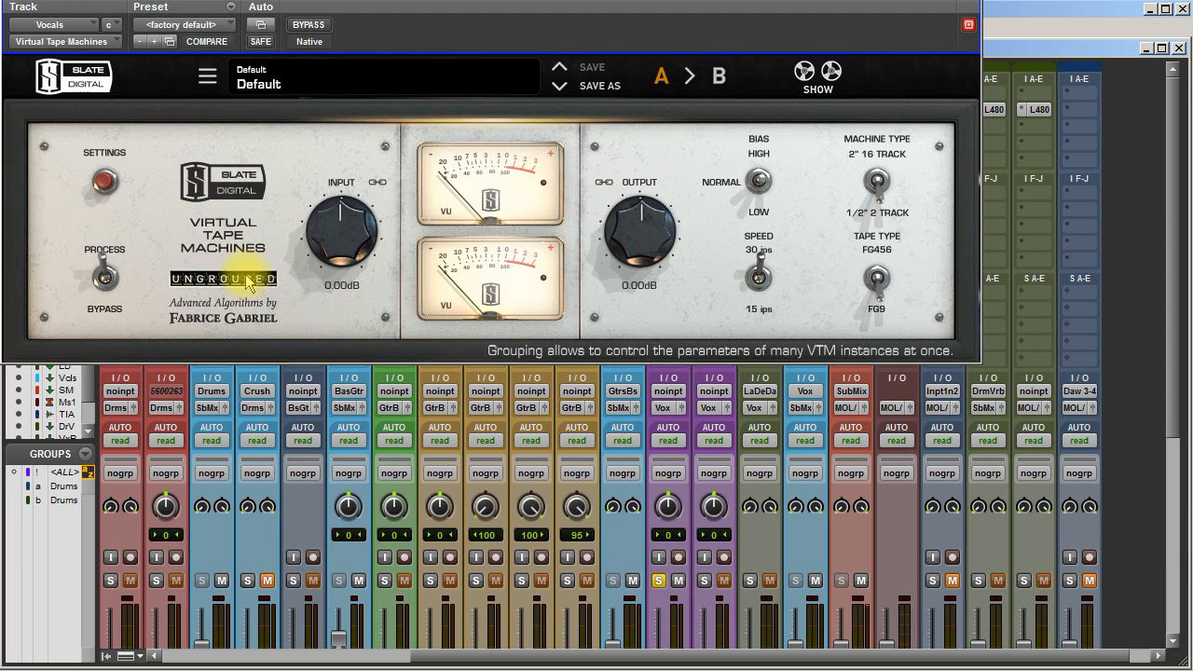
Set the Vocals tape machine to 2" 16 Track and FG456 tape, with linked levels at +7.70 dB input and -7.70 dB output.
left_click(878, 187)
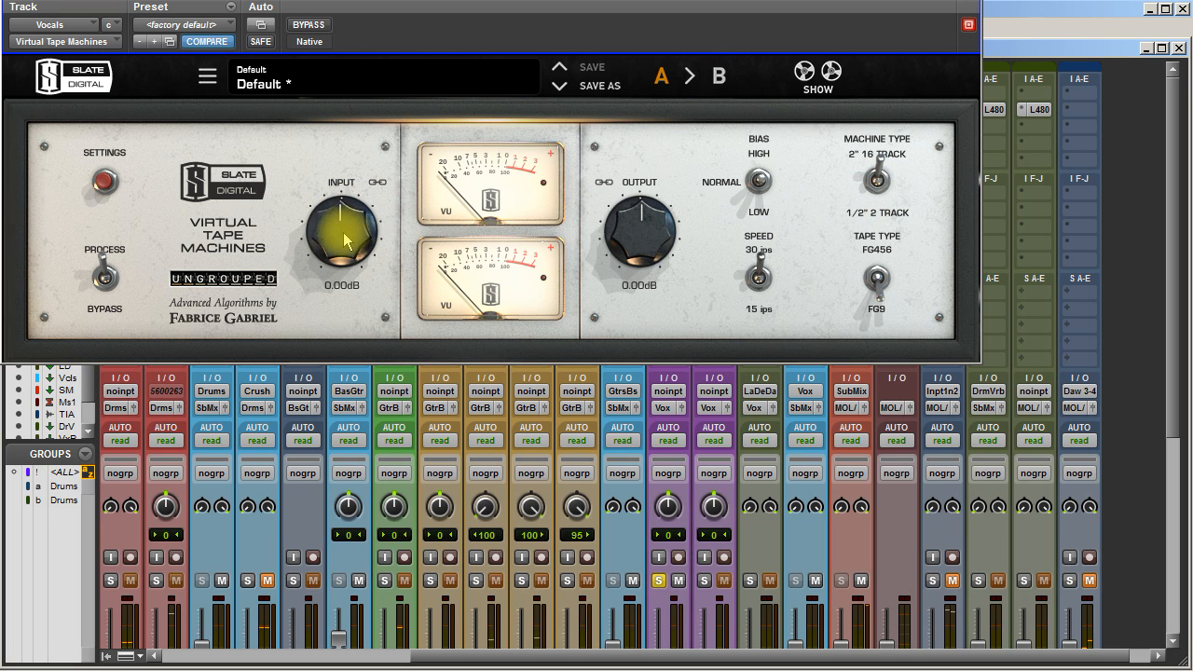
left_click_drag(345, 234, 356, 197)
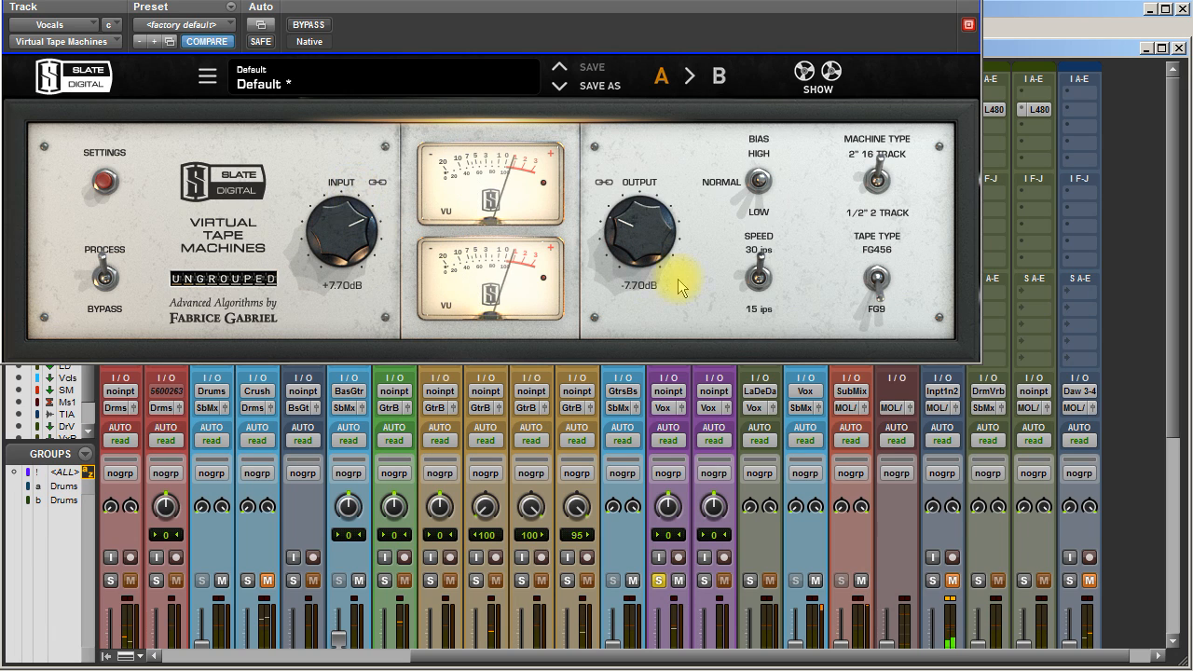
left_click(878, 281)
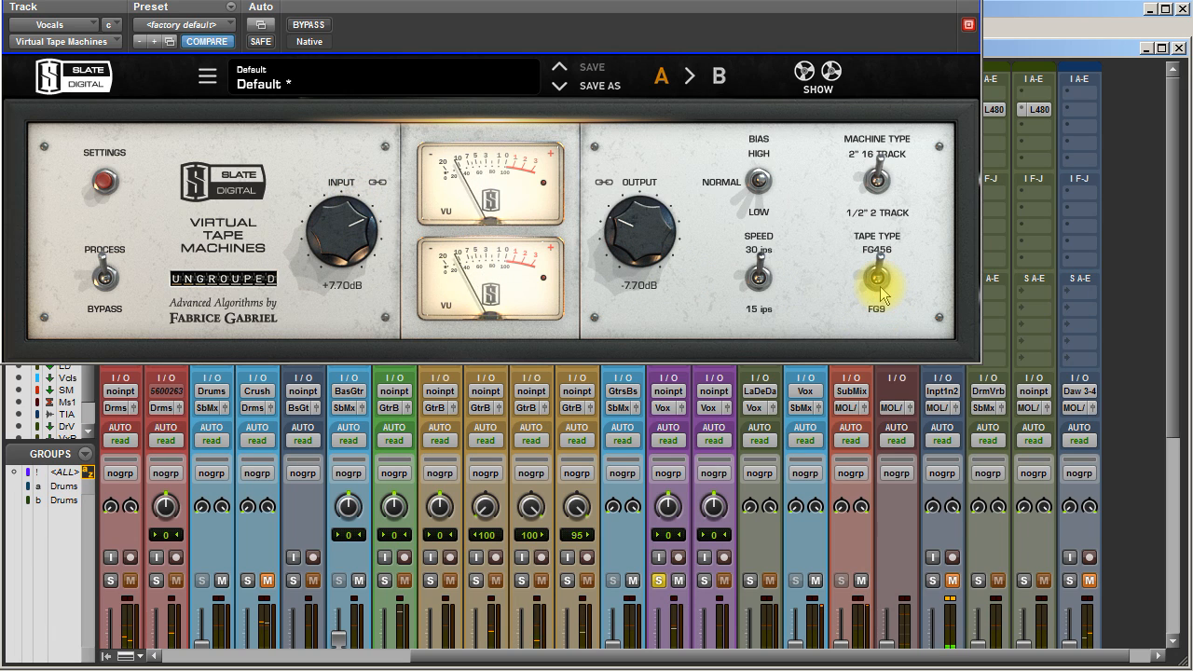
left_click(878, 264)
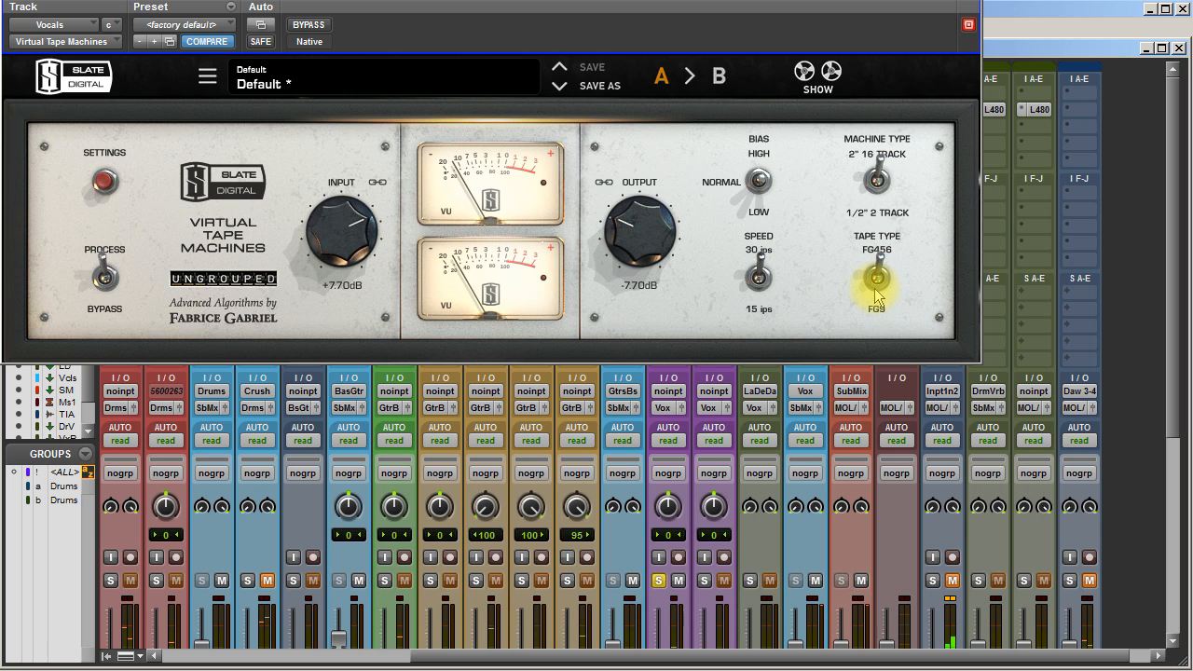
Compare the vocals with the Virtual Tape Machines bypassed and active, leave it active and close its window.
left_click(313, 25)
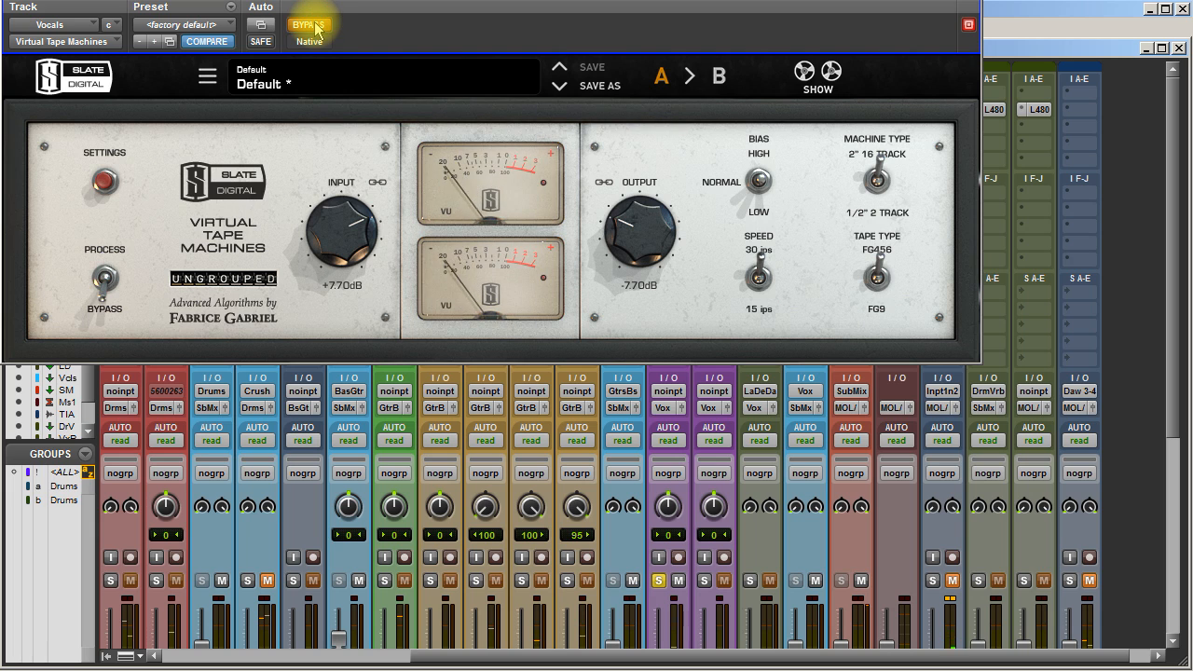
left_click(313, 26)
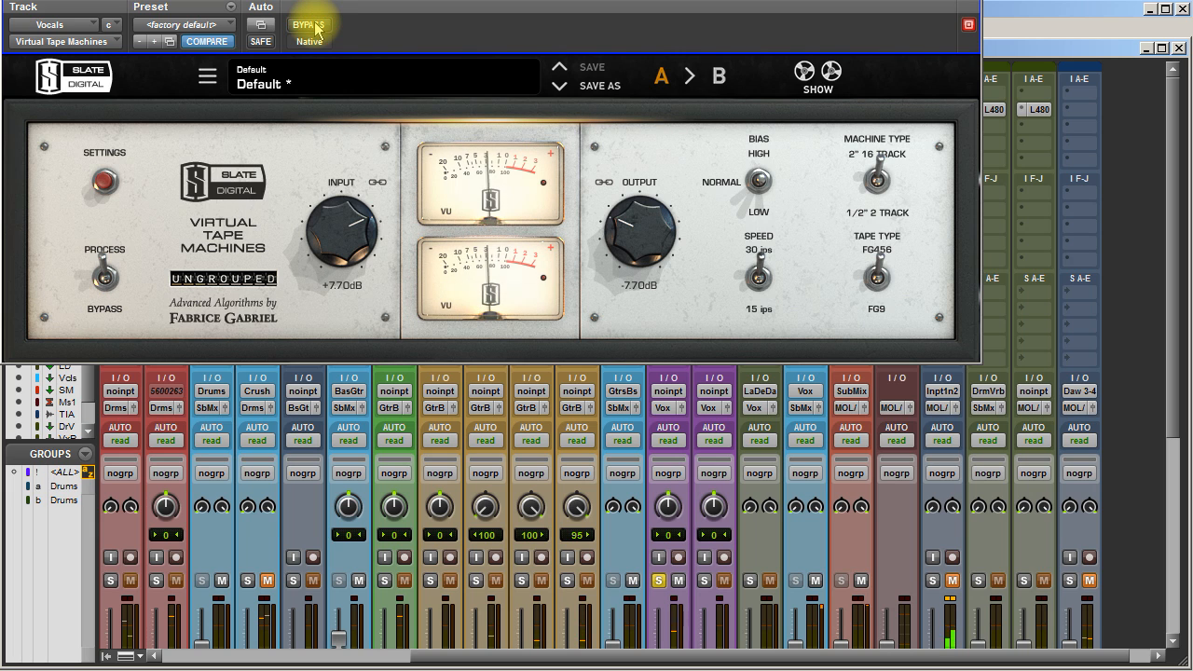
left_click(968, 24)
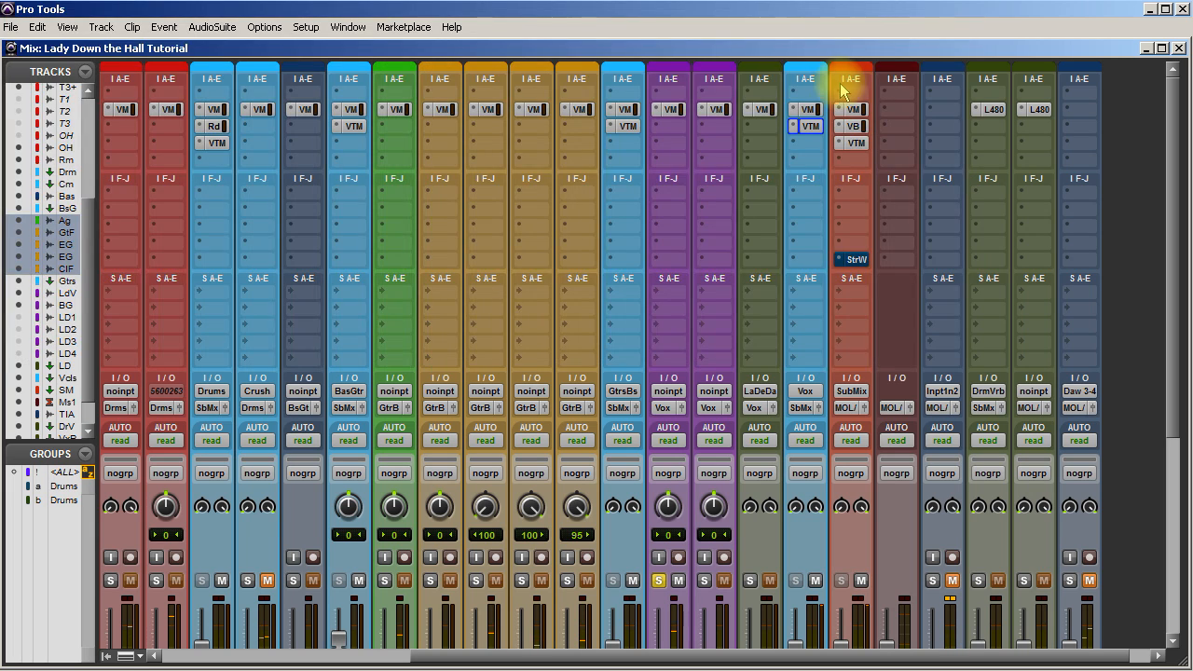
Compare the vocals with both Vocals bus inserts, the mix rack and the tape machine, bypassed and active, leaving both active.
left_click(810, 112)
left_click(805, 121, "ctrl")
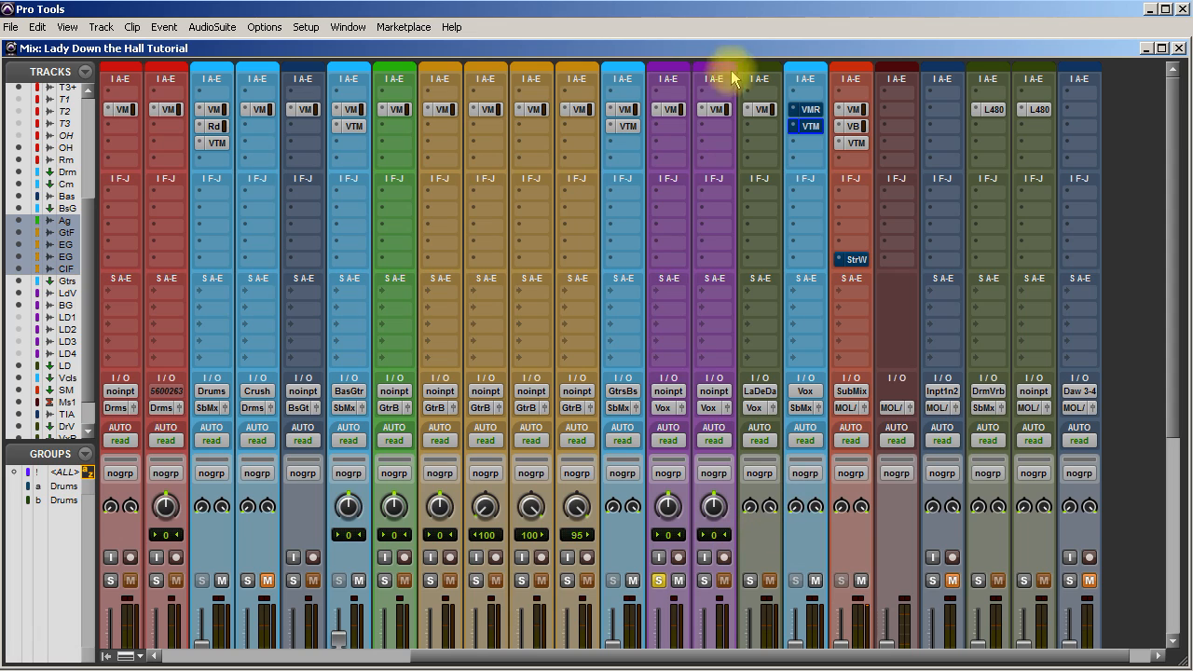
left_click(812, 111, "ctrl")
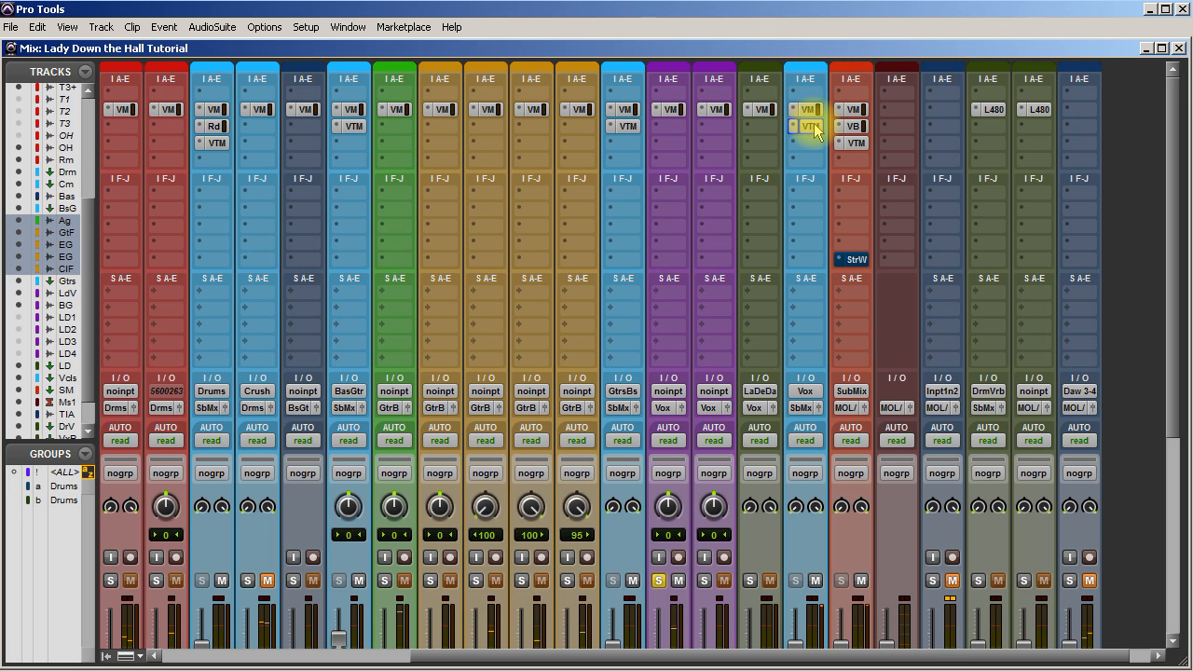
left_click(813, 127, "ctrl")
left_click(810, 127, "ctrl")
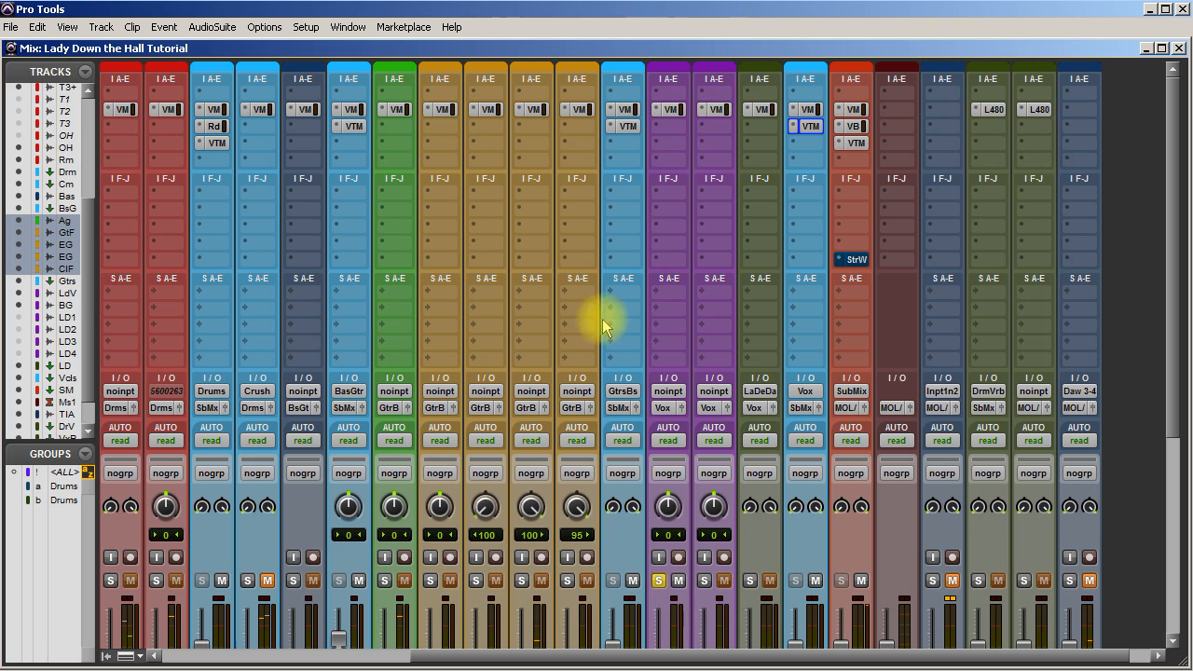
Take the lead vocal track out of solo to hear the full mix.
scroll(737, 421, "down", 1)
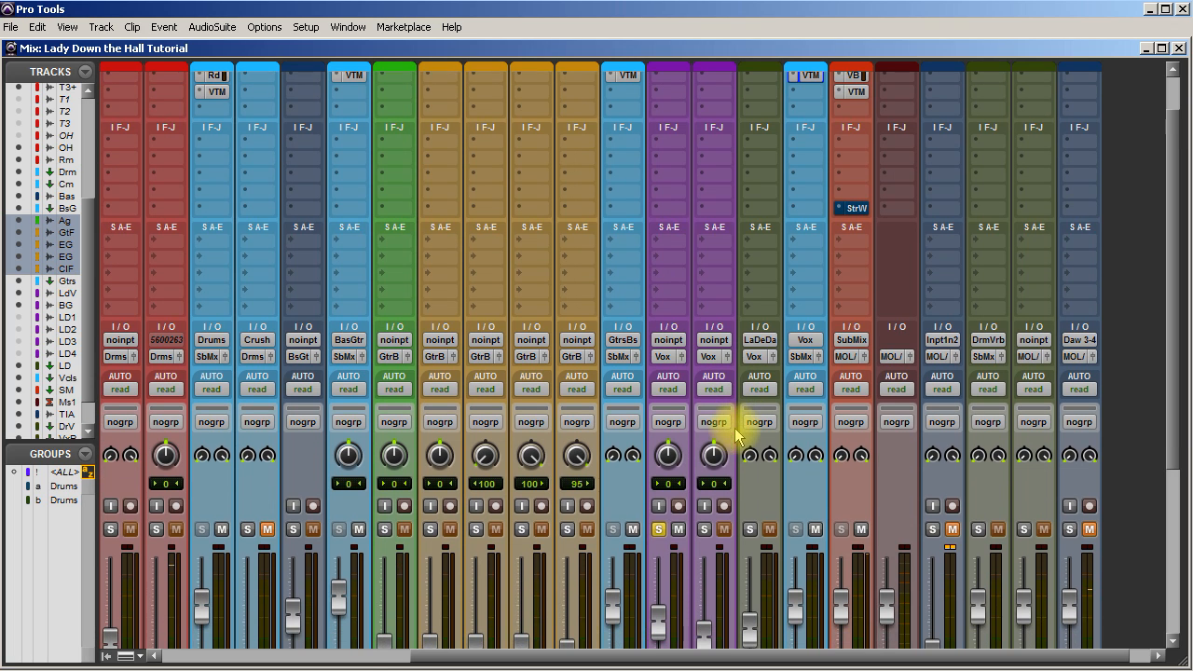
left_click(659, 528)
scroll(776, 501, "up", 1)
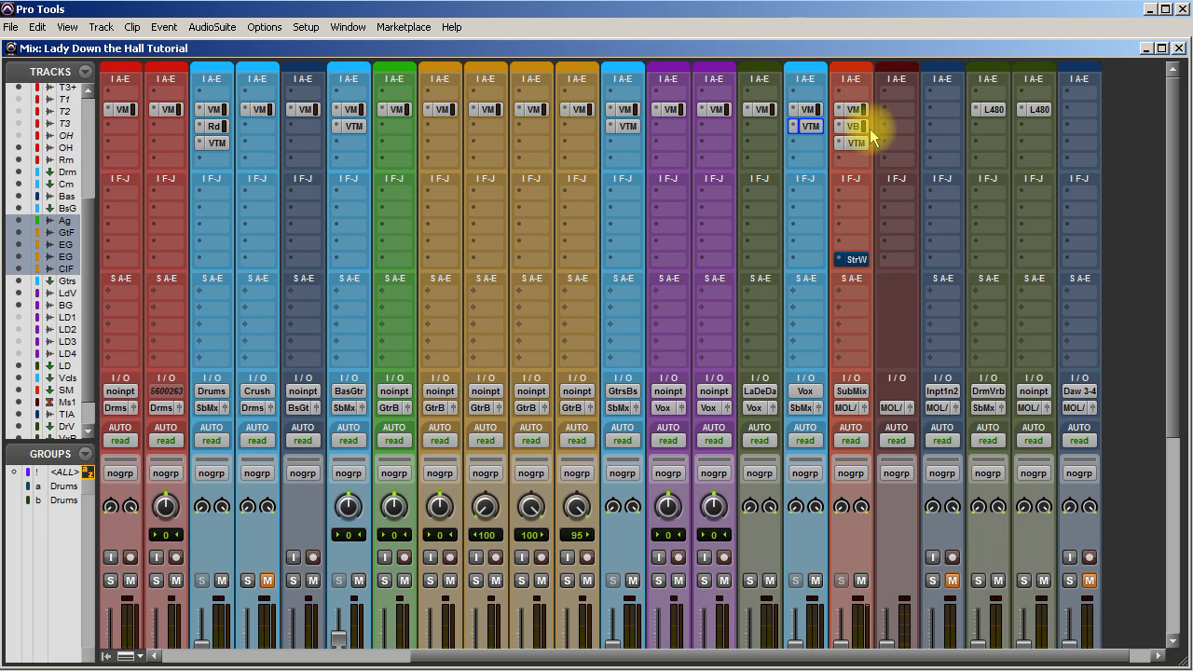
Select every mixer track from Kick+ through SubMx.
scroll(759, 532, "down", 6)
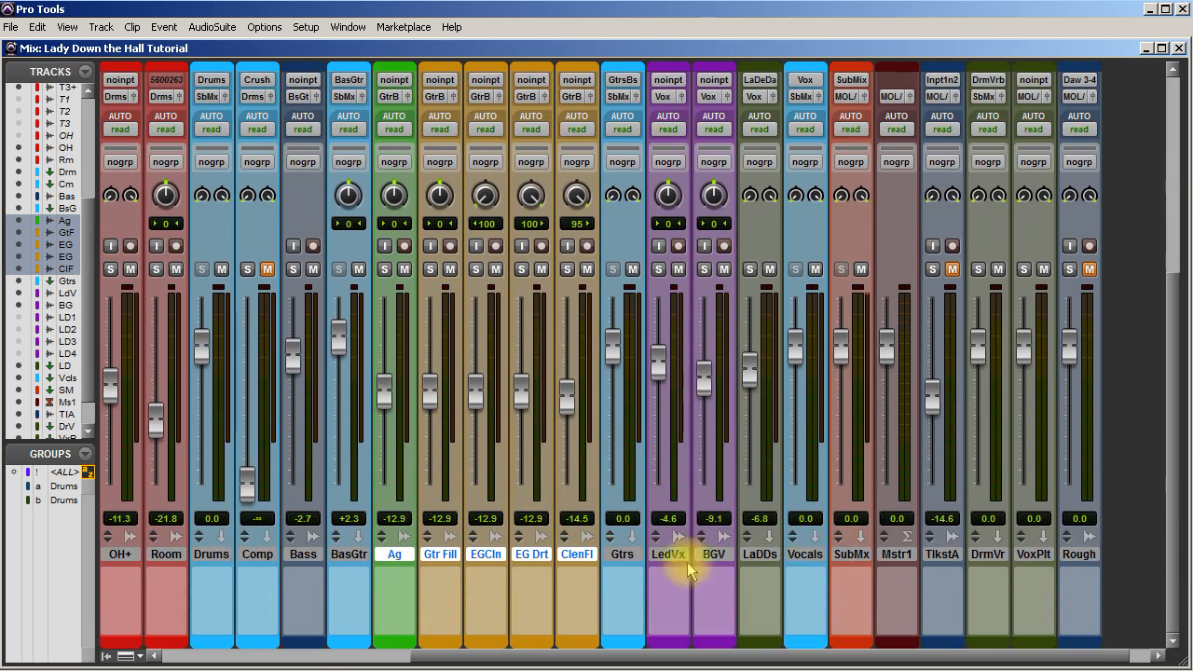
left_click(851, 554)
left_click_drag(659, 658, 163, 599)
left_click(173, 553, "shift")
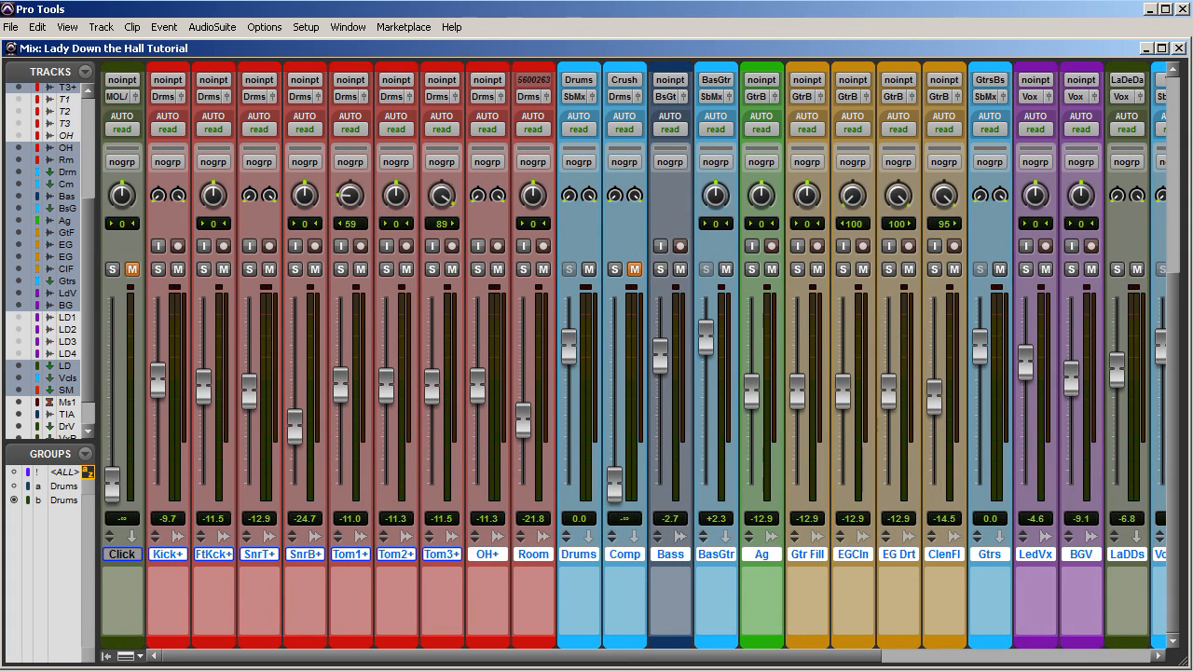
scroll(1029, 388, "up", 6)
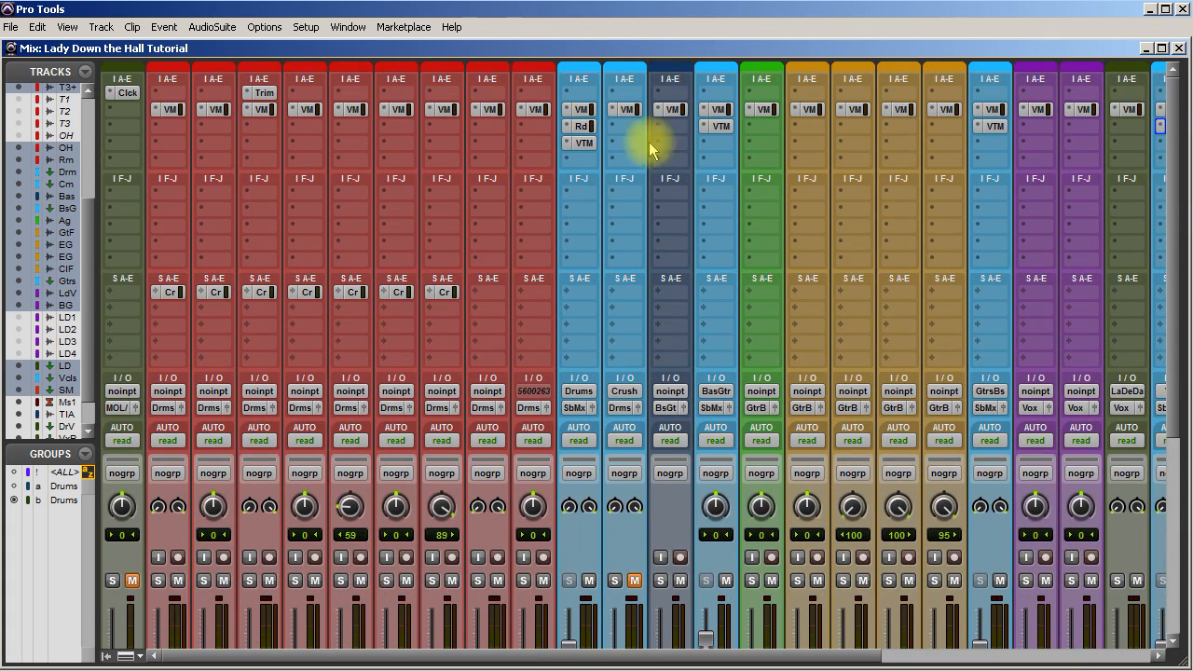
Inspect the Virtual Mix Racks on the Kick+, Gtr Fill and EG Drt tracks, closing each window.
left_click(168, 110)
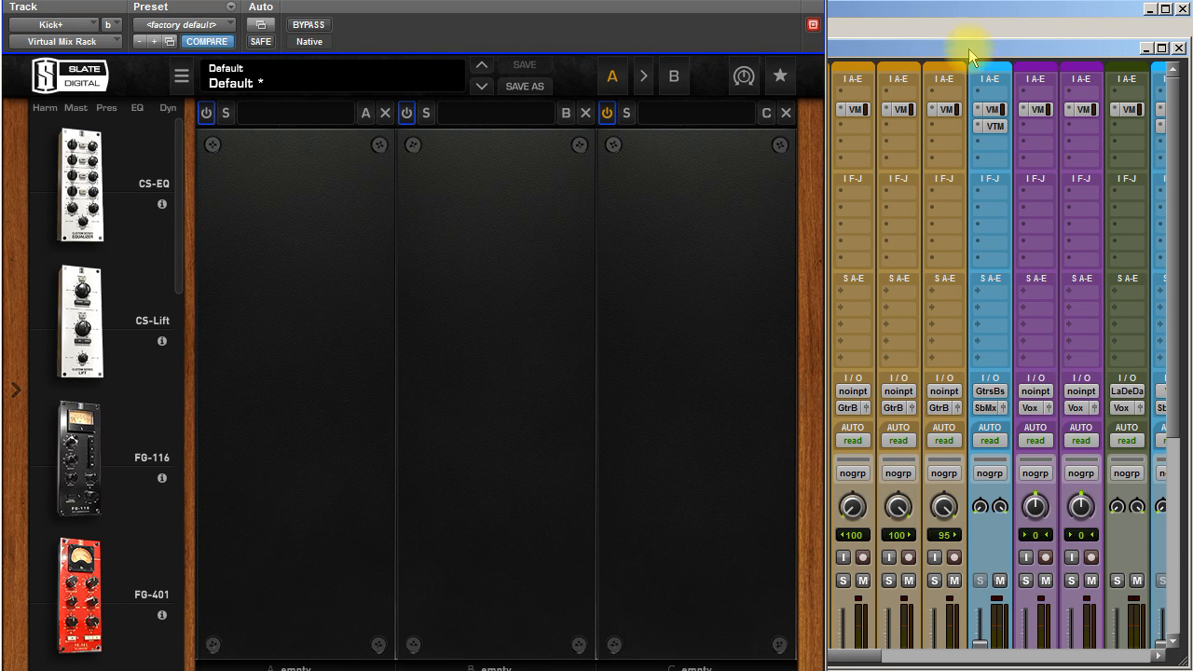
left_click(826, 5)
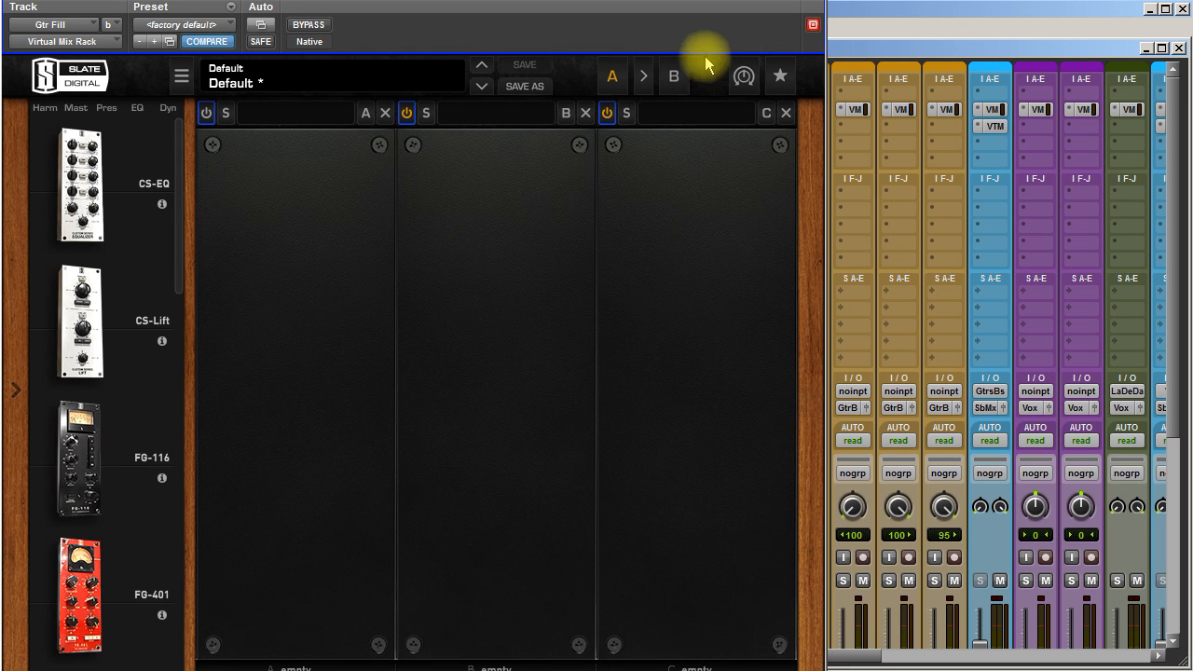
left_click(817, 1)
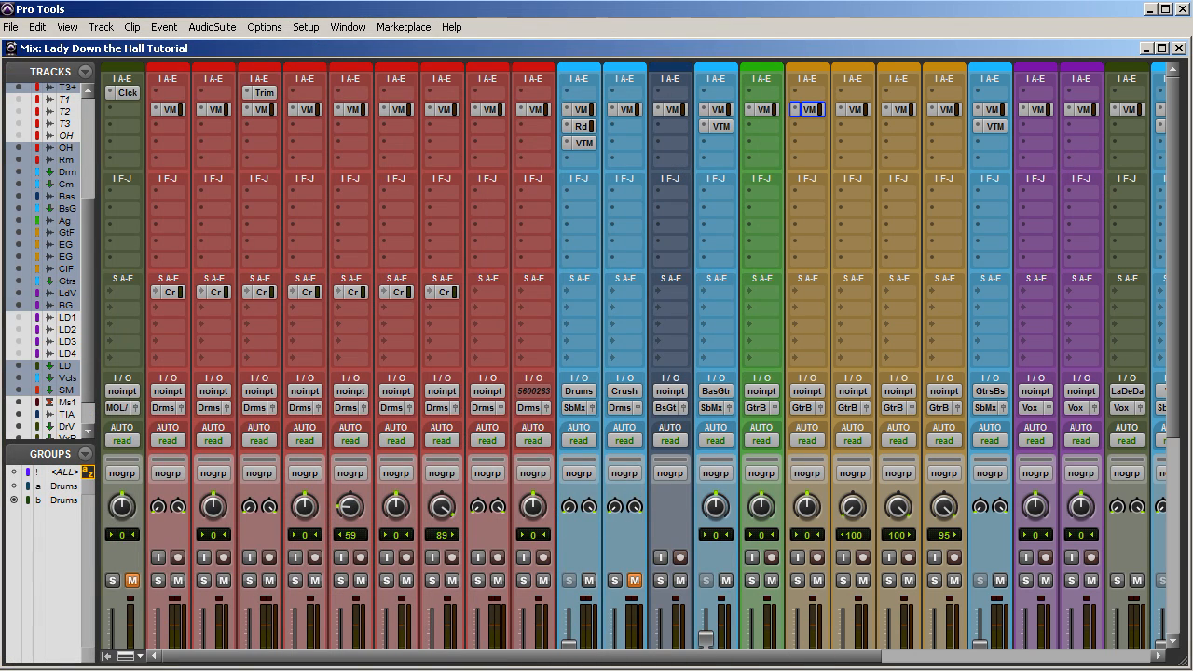
left_click_drag(677, 655, 858, 652)
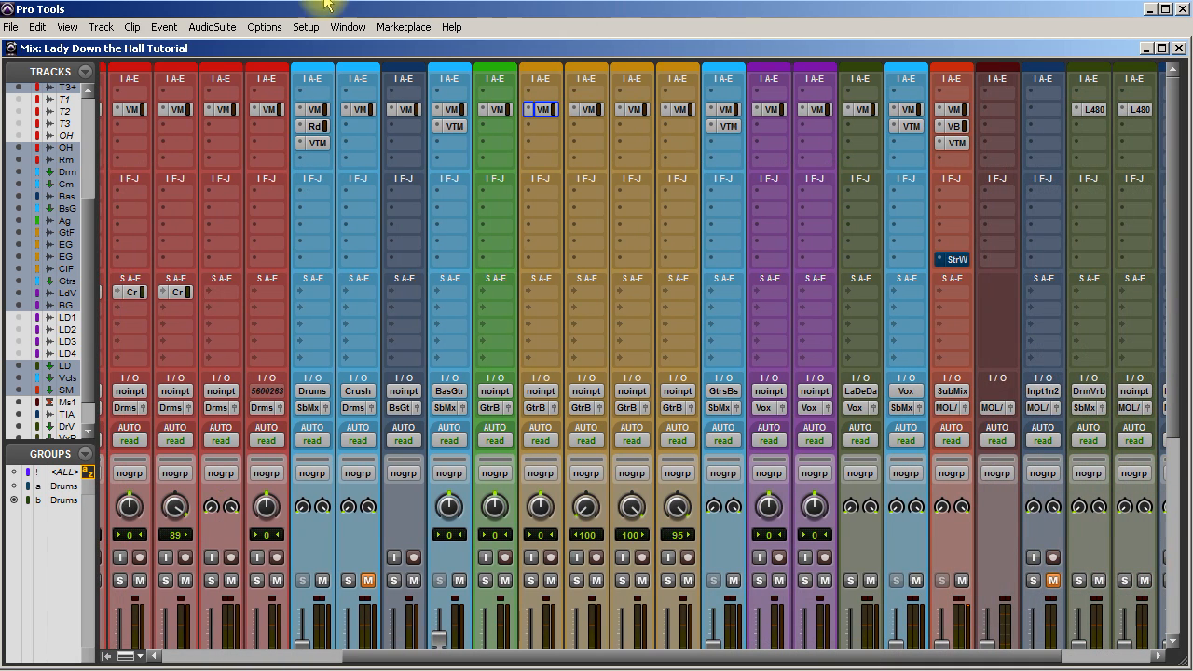
left_click(634, 109)
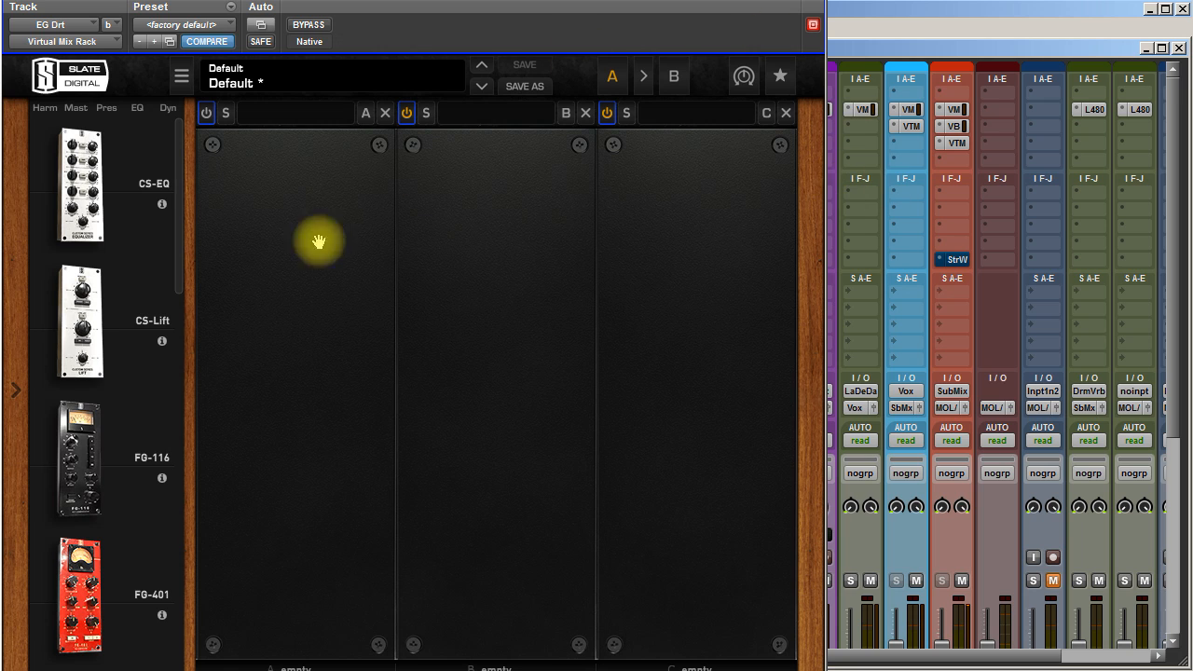
left_click(817, 2)
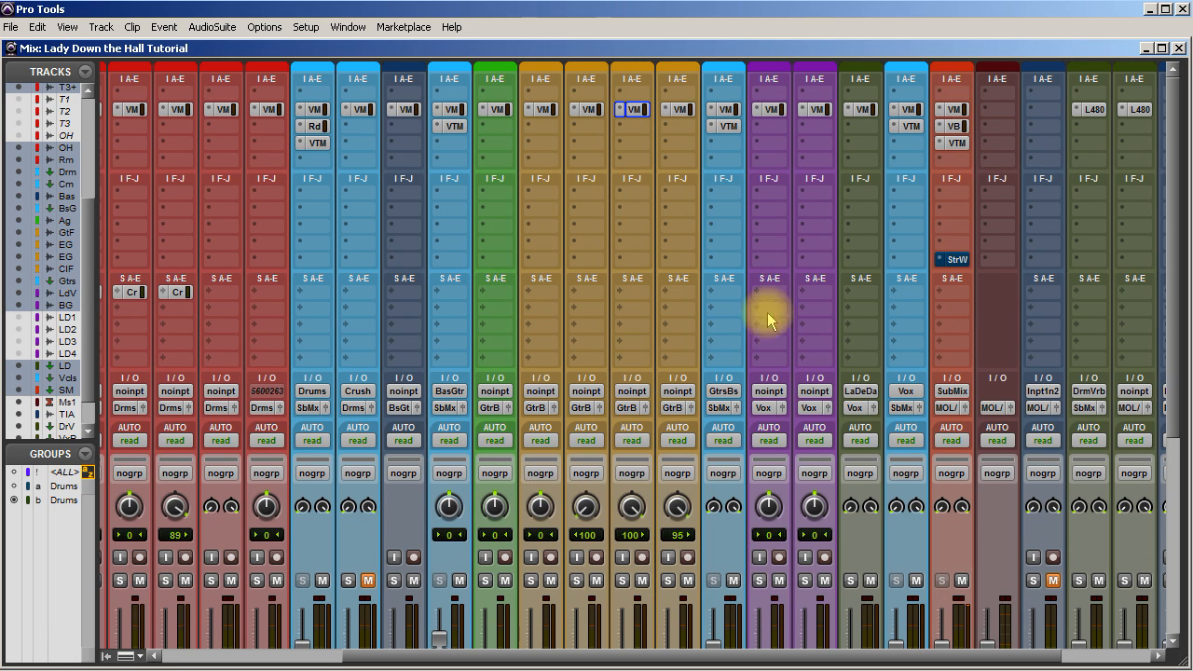
Compare the full mix with insert slots b, c and d bypassed and active on all selected tracks, leaving them active.
left_click(954, 110, "ctrl+alt+shift")
left_click(957, 127, "ctrl+alt+shift")
left_click(958, 142, "ctrl+alt+shift")
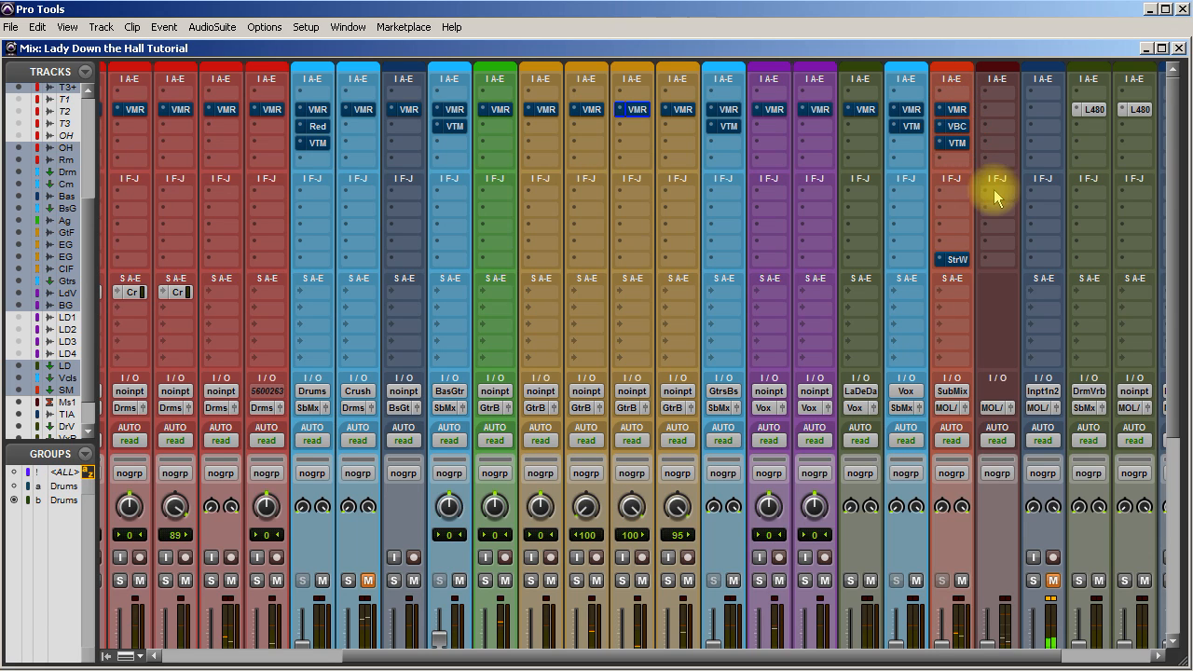
left_click(956, 144, "ctrl+alt+shift")
left_click(956, 126, "ctrl+alt+shift")
left_click(954, 110, "ctrl+alt+shift")
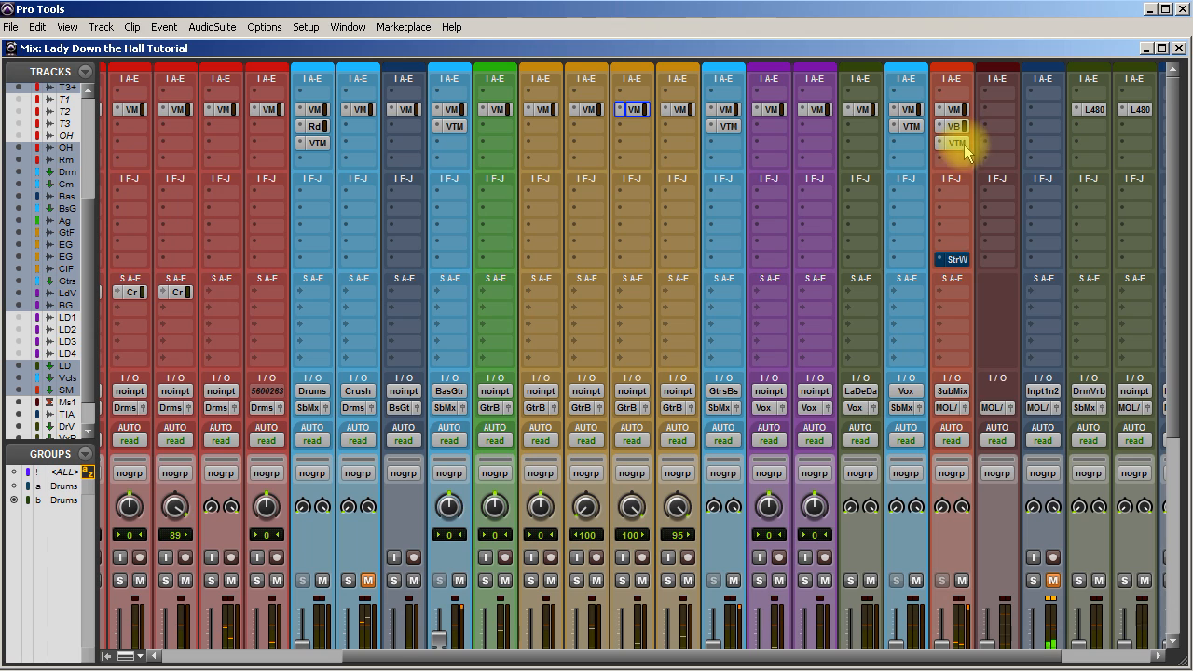
Raise the lead vocal track's fader to -1.7 dB during playback.
scroll(846, 405, "down", 5)
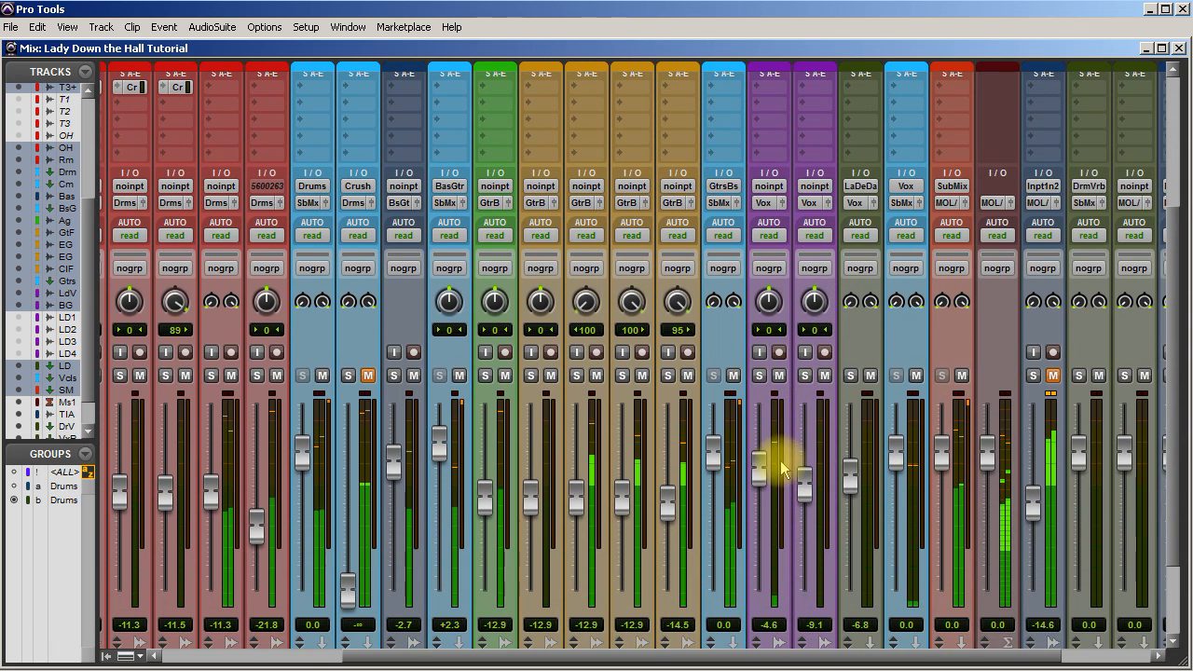
left_click_drag(759, 469, 757, 466)
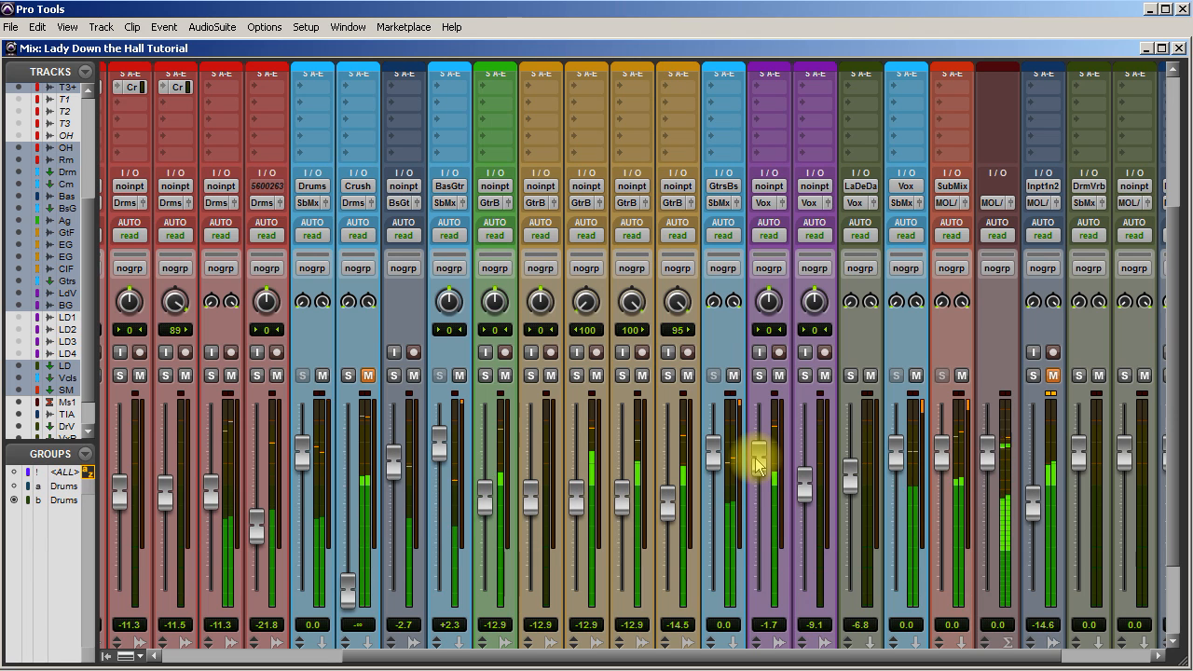
Bypass insert slots b, c and d on all selected tracks for comparison, and reactivate them.
scroll(926, 458, "up", 5)
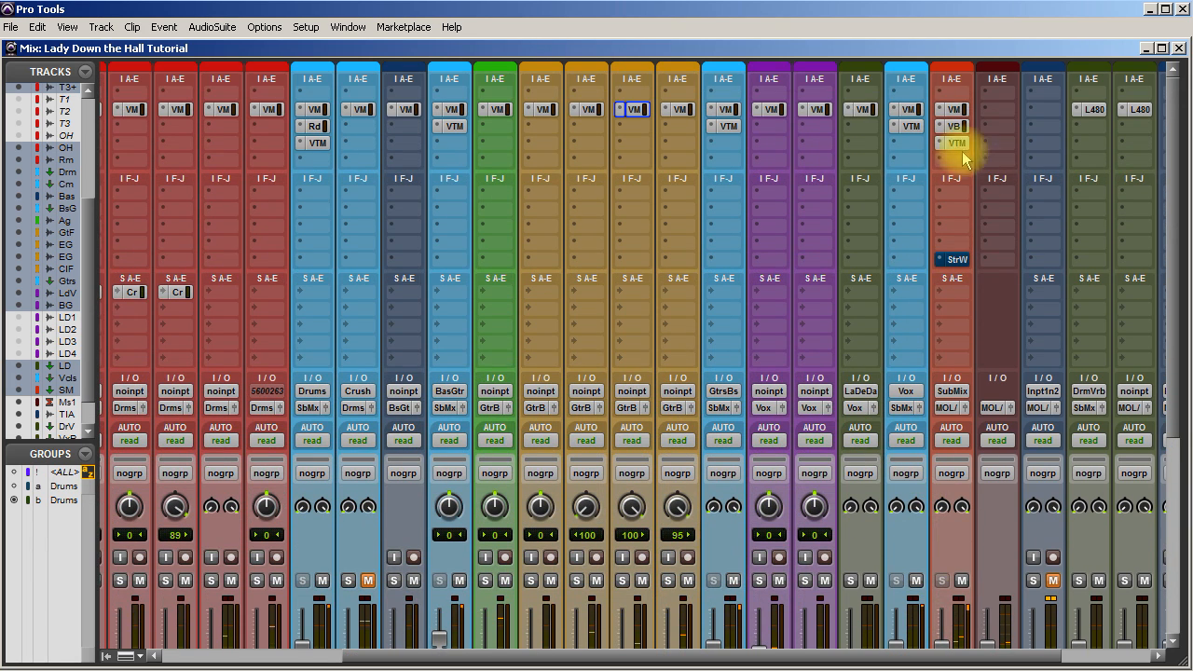
left_click(956, 110, "ctrl+alt+shift")
left_click(952, 126, "ctrl+alt+shift")
left_click(951, 142, "ctrl+alt+shift")
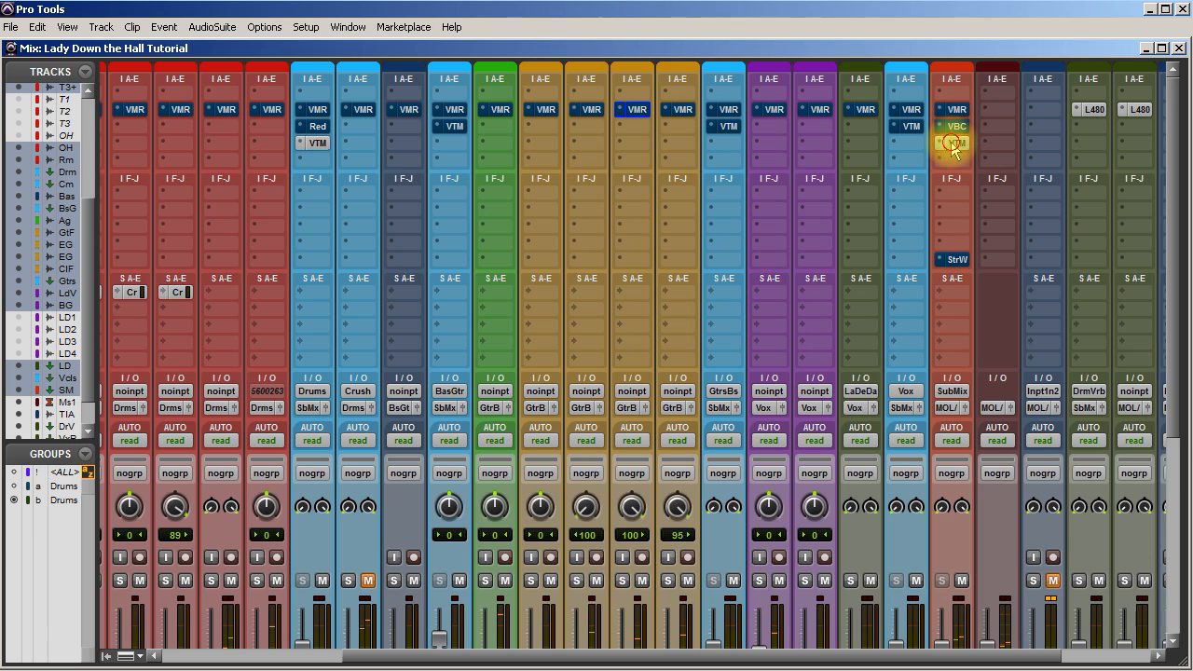
left_click(952, 144, "ctrl+alt+shift")
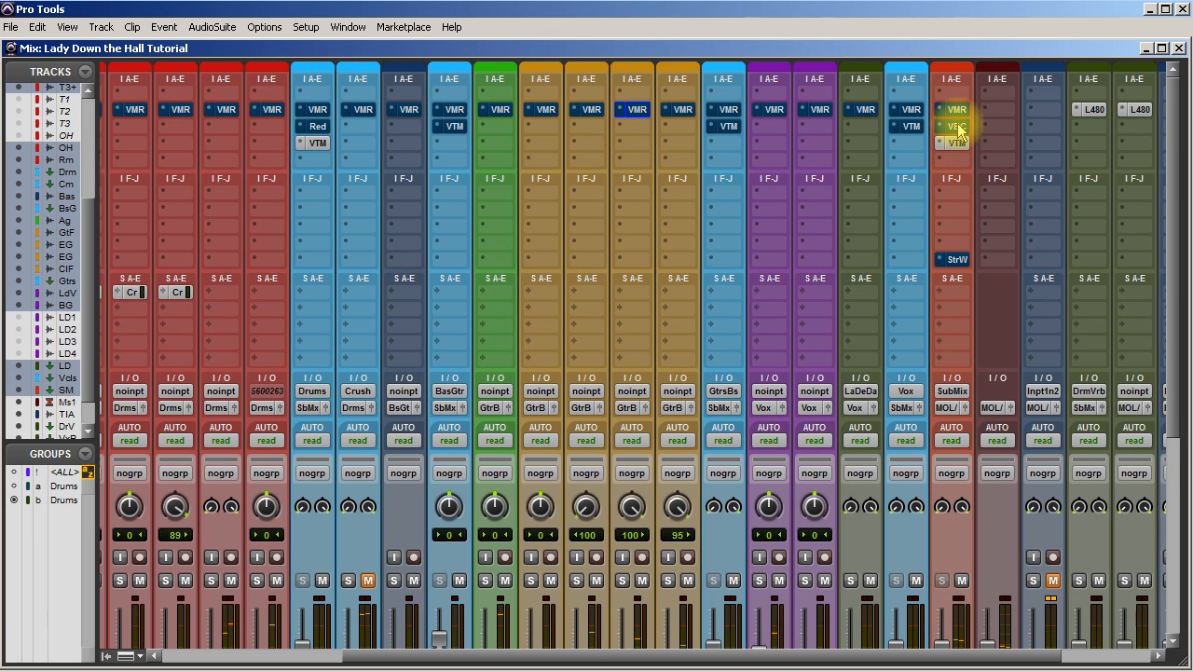
left_click(957, 127, "ctrl+alt+shift")
left_click(957, 110, "ctrl+alt+shift")
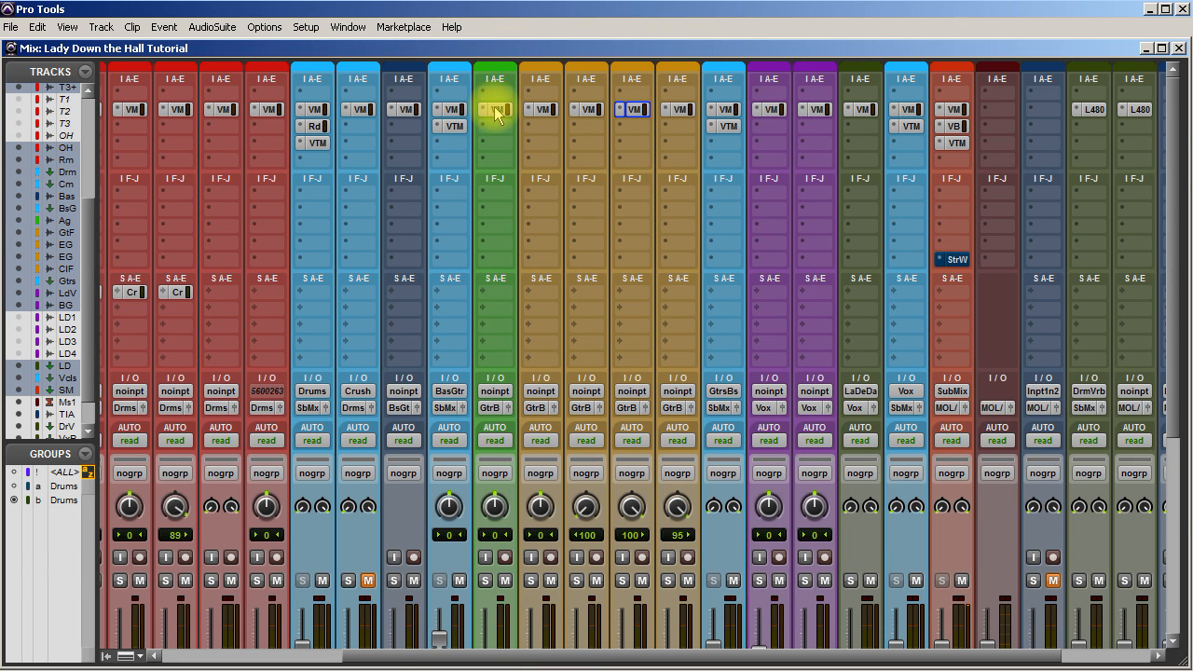
Place the playback position just after bar 5 in the Edit window and return to the Mix window.
key("ctrl+equal")
scroll(533, 301, "up", 10)
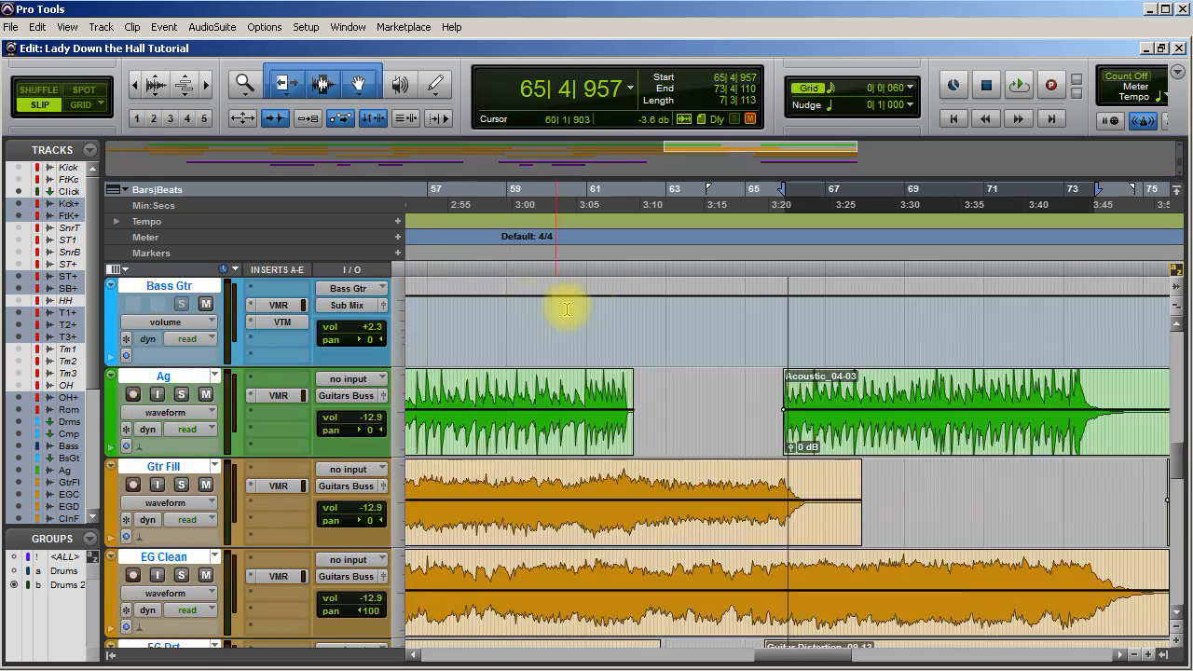
scroll(621, 575, "left", 20)
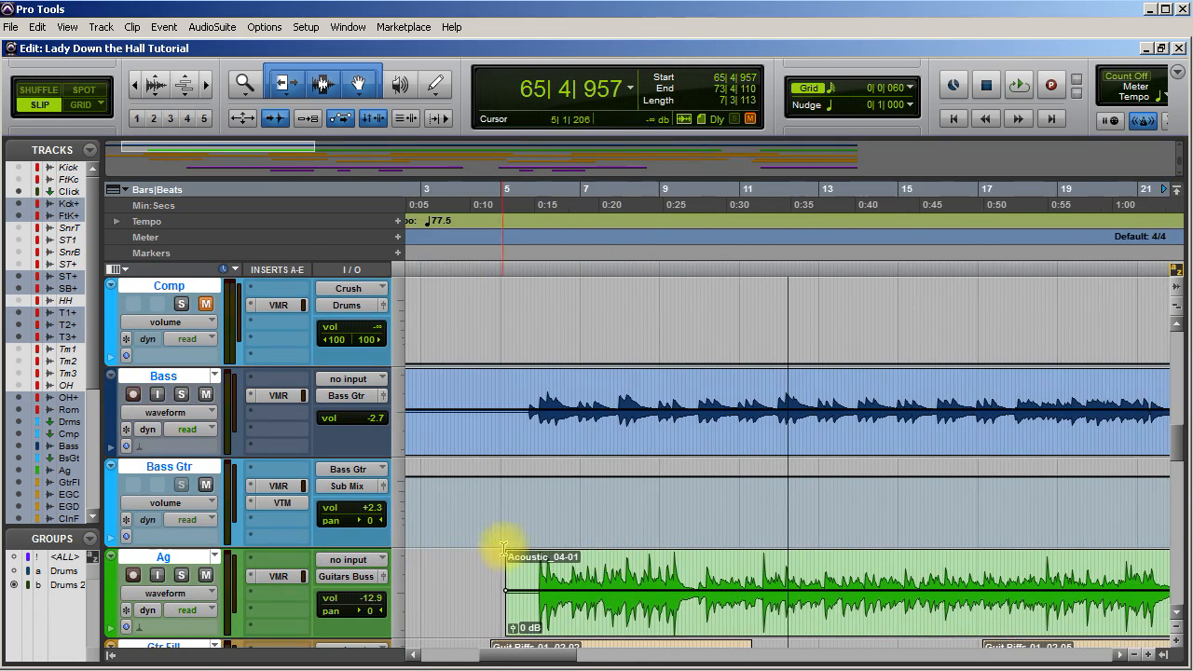
left_click(527, 499)
key("ctrl+equal")
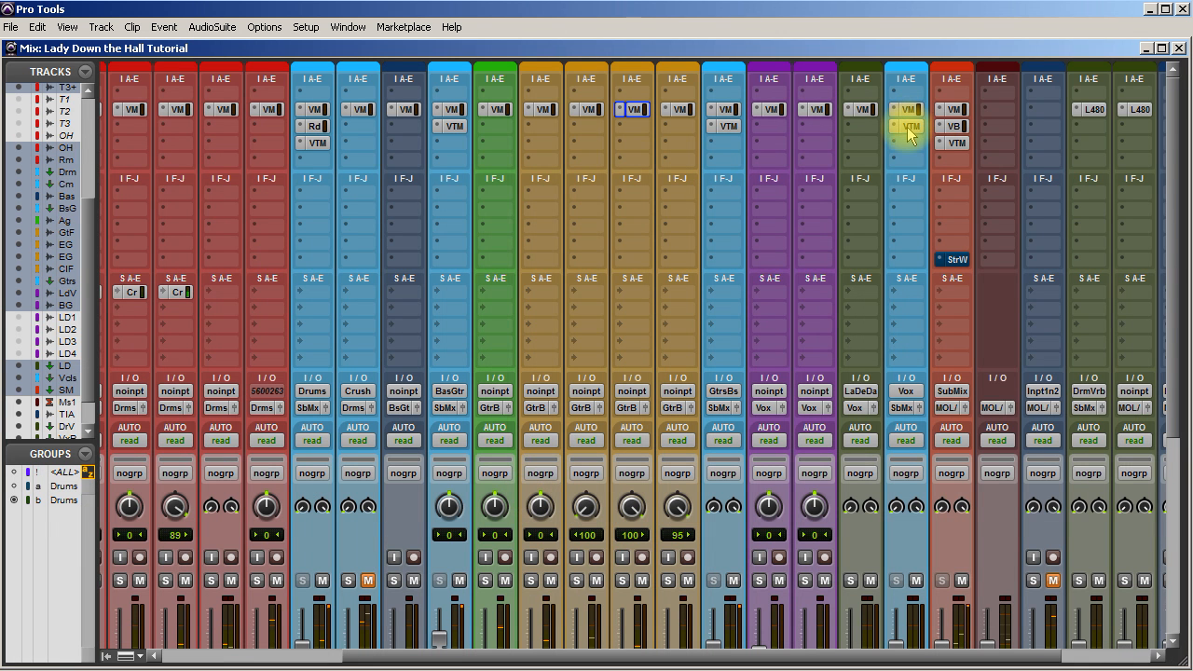
Compare the song's opening section with insert slots b, c and d bypassed and active across the selected tracks, leaving them active.
left_click(956, 127, "ctrl+alt")
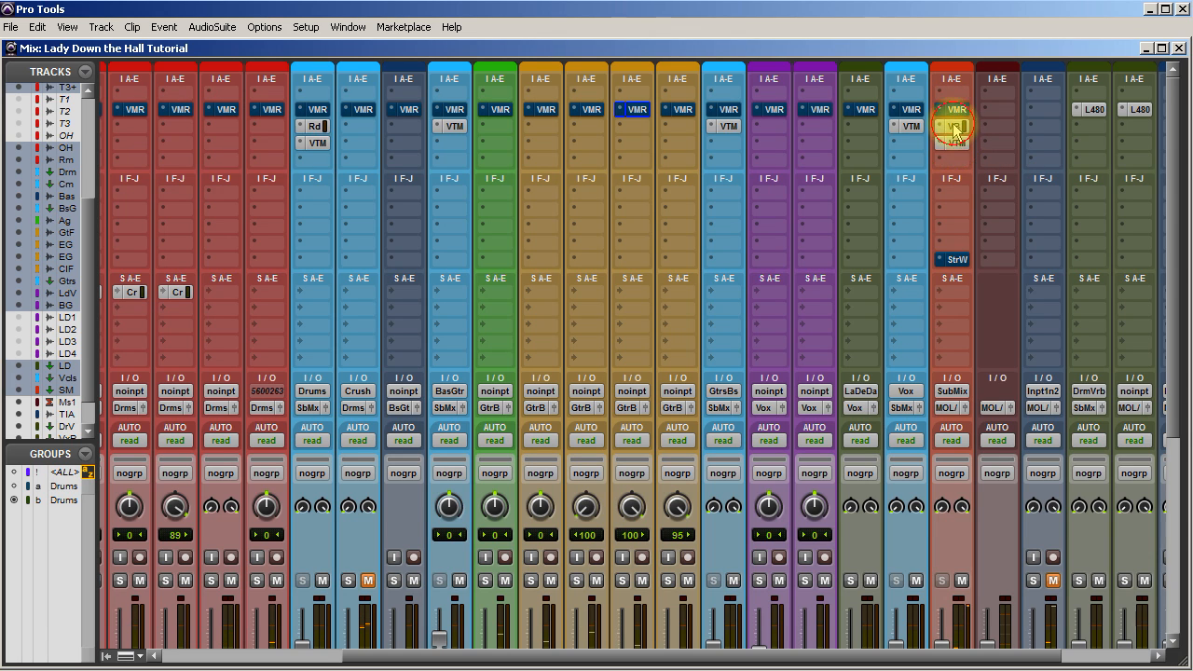
left_click(955, 111, "ctrl+alt")
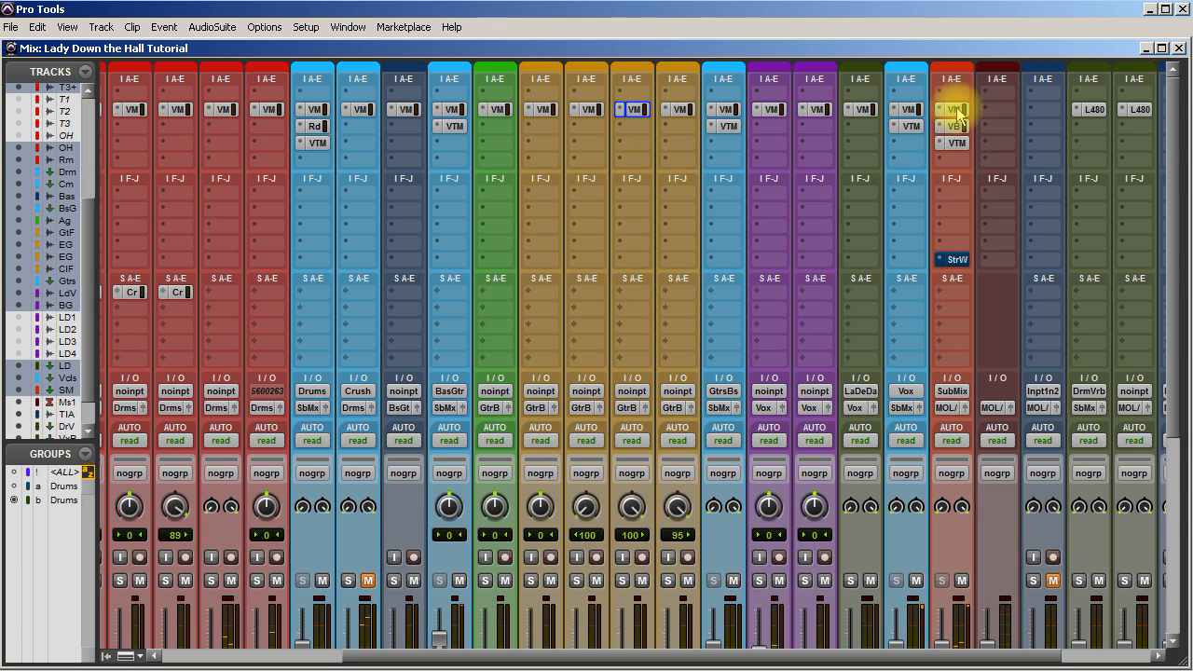
left_click(958, 111, "ctrl+alt+shift")
left_click(959, 126, "ctrl+alt+shift")
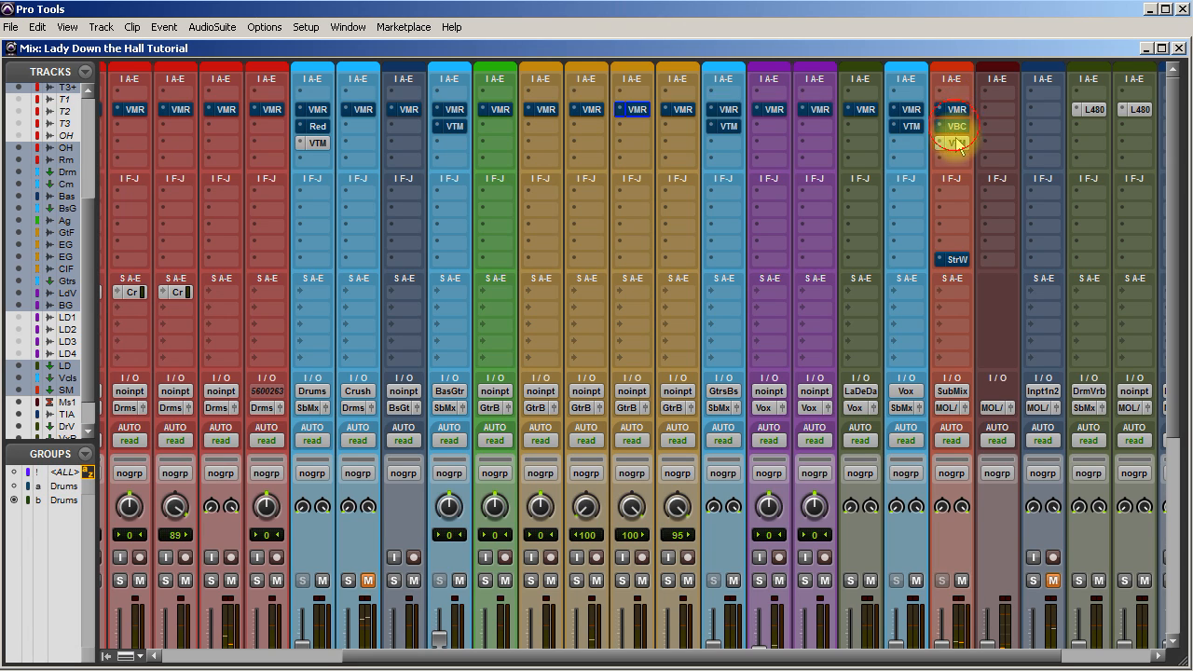
left_click(960, 143, "ctrl+alt+shift")
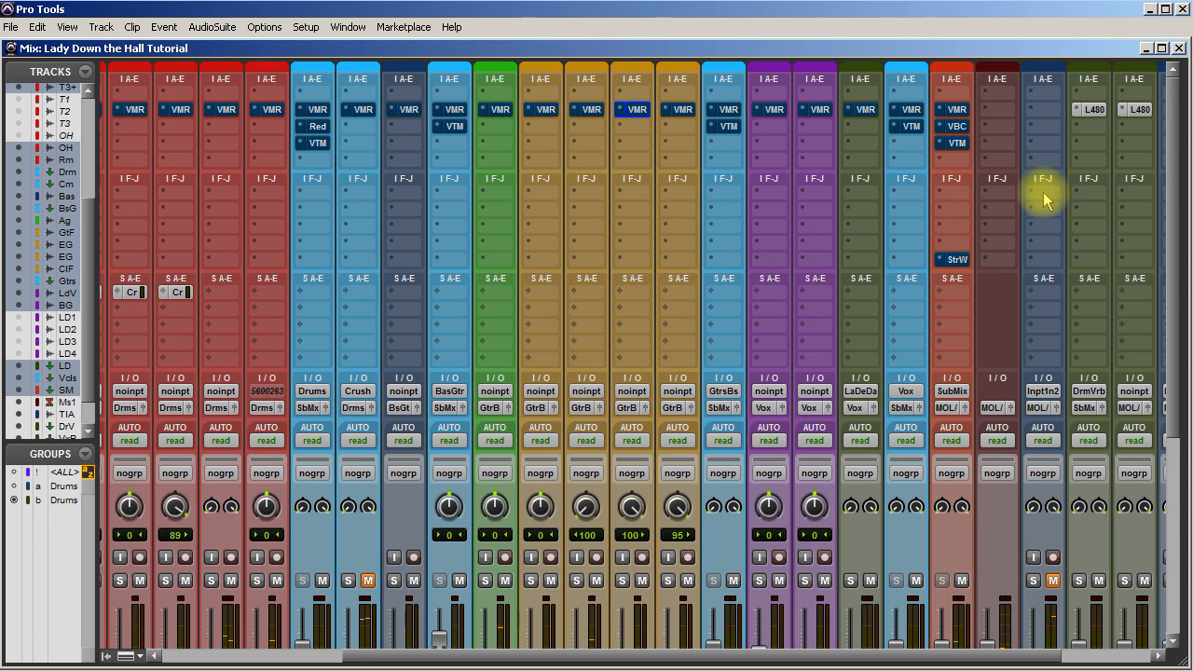
left_click(958, 142, "ctrl+alt")
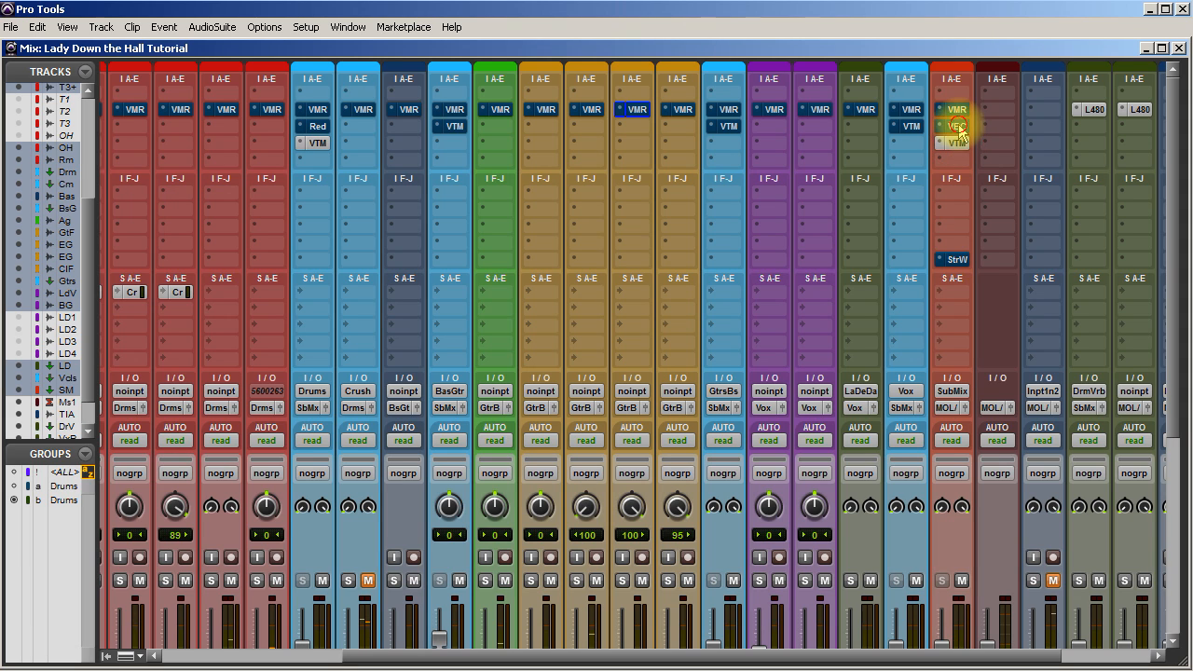
left_click(960, 125, "ctrl+alt")
left_click(961, 110, "ctrl+alt")
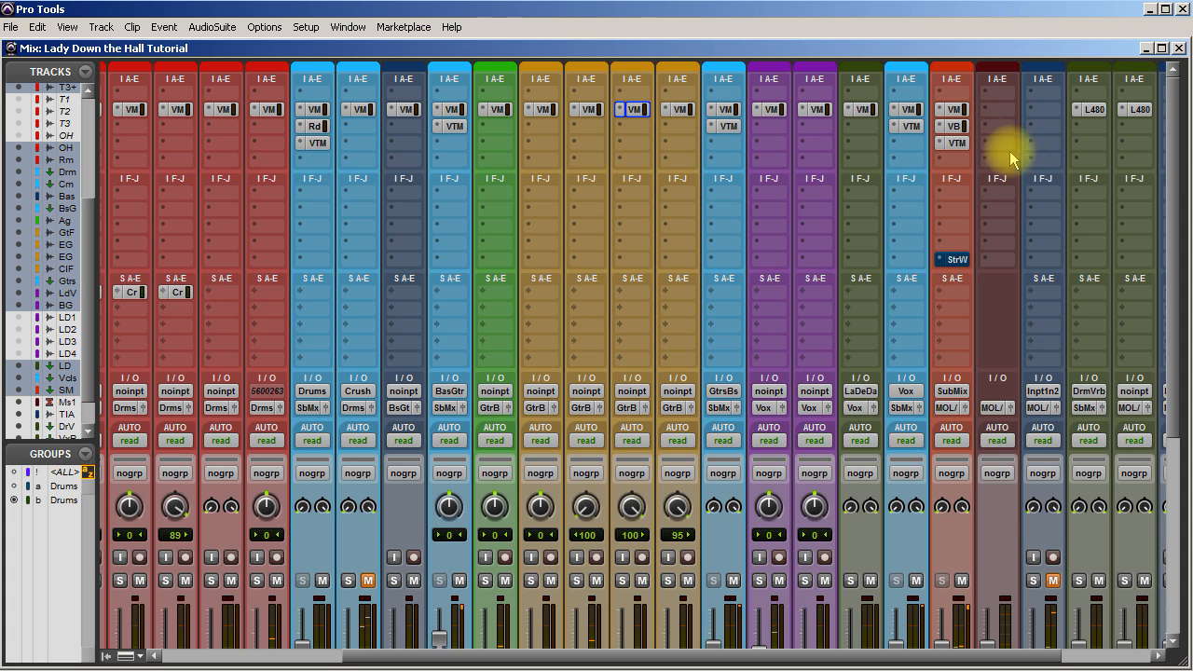
Repeat the bypassed-versus-active comparison of insert slots b, c and d twice more on all selected tracks, ending with them active.
left_click(954, 110, "ctrl+alt")
left_click(955, 126, "ctrl+alt")
left_click(954, 143, "ctrl+alt")
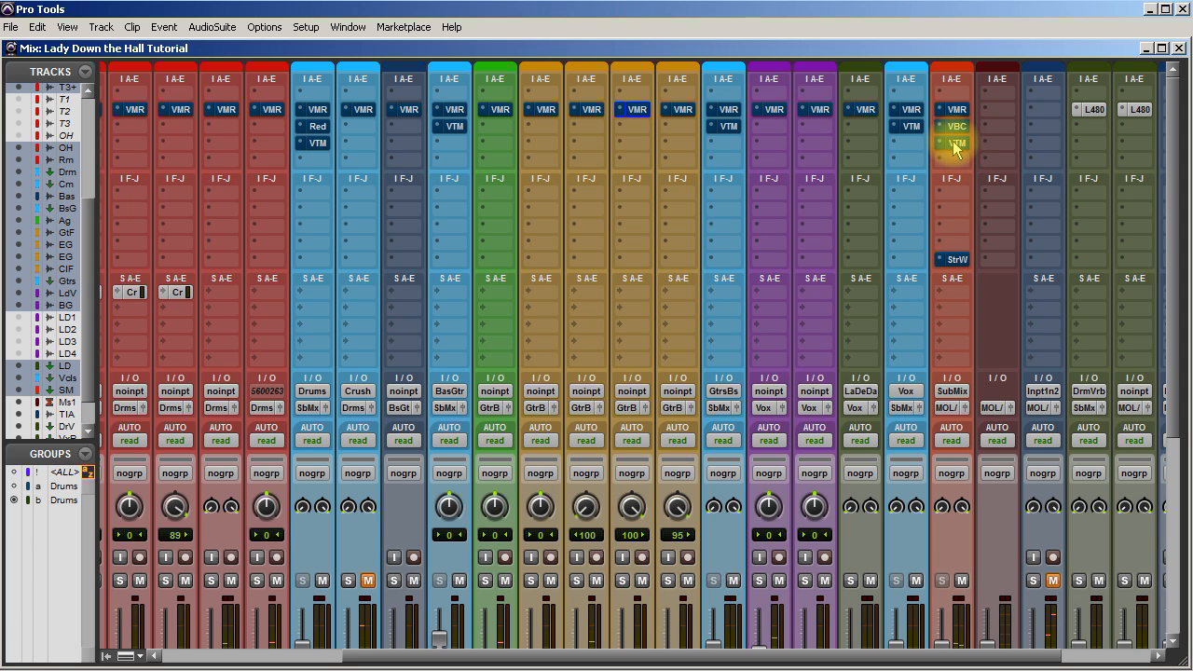
left_click(954, 142, "ctrl+alt")
left_click(954, 126, "ctrl+alt")
left_click(957, 110, "ctrl+alt")
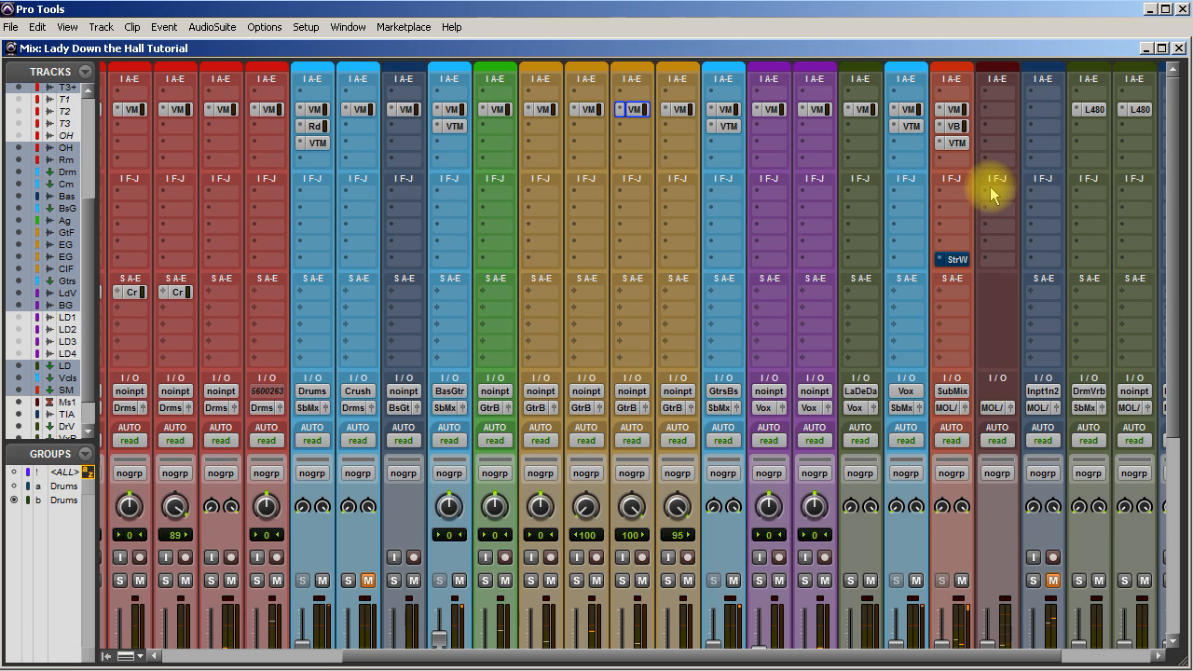
left_click(952, 110, "ctrl+alt+shift")
left_click(956, 126, "ctrl+alt+shift")
left_click(959, 141, "ctrl+alt+shift")
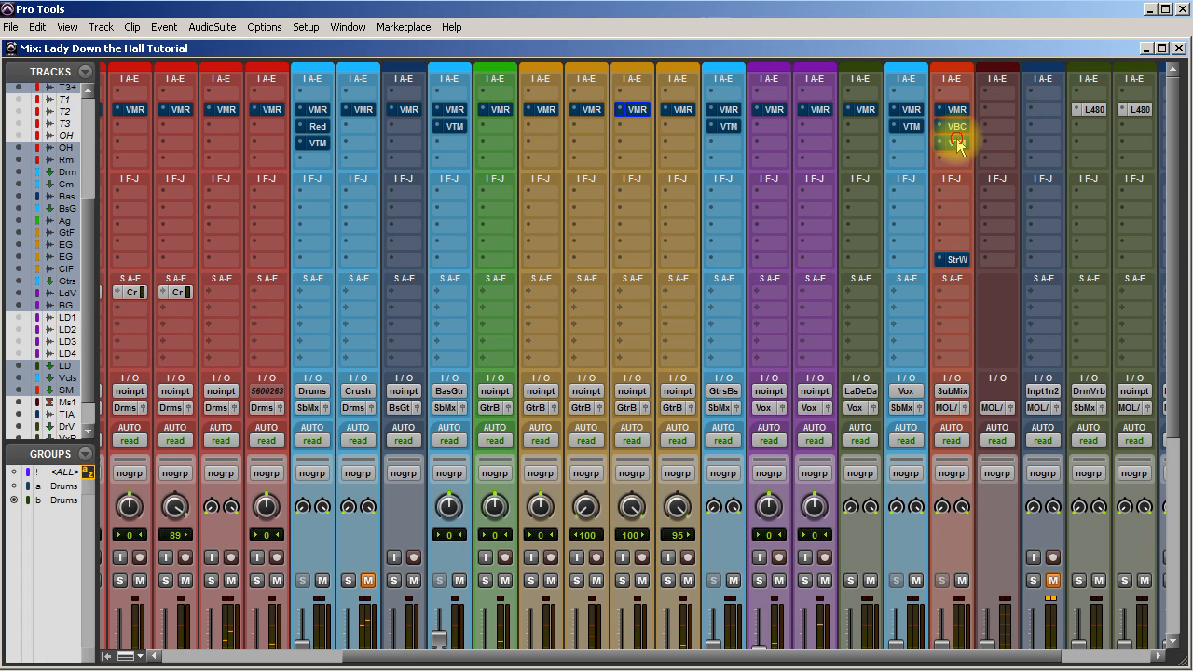
left_click(958, 145, "ctrl+alt")
left_click(957, 127, "ctrl+alt")
left_click(956, 110, "ctrl+alt")
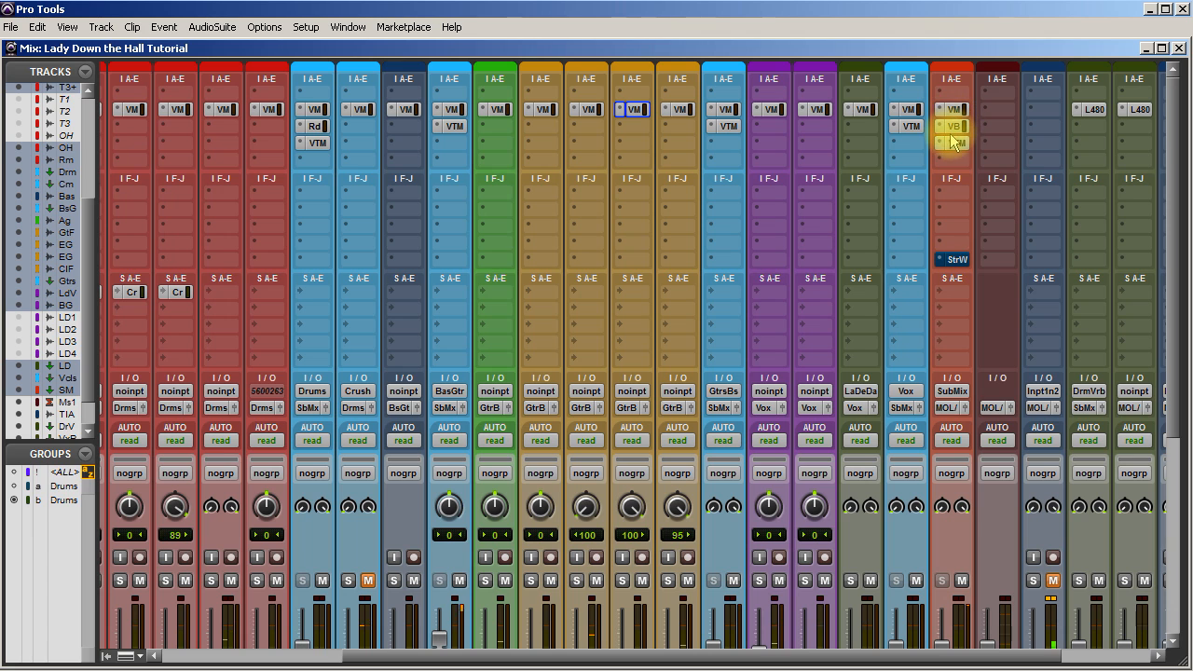
Lower the LedVx track's fader to -2.7 dB during playback.
scroll(847, 321, "down", 1)
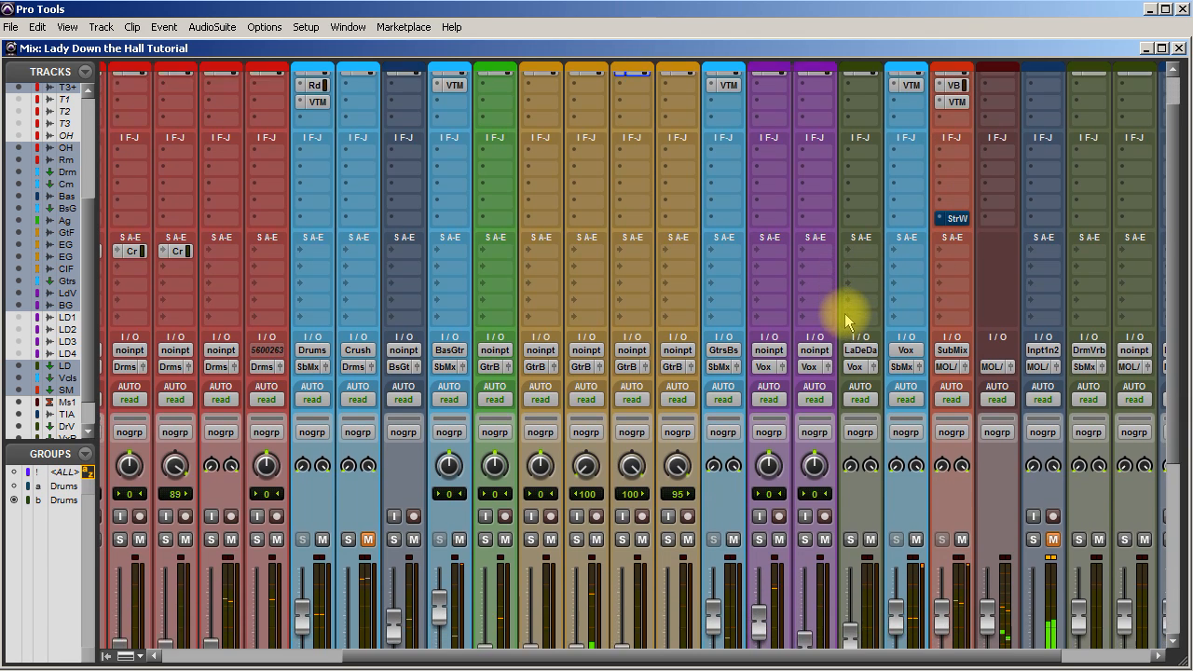
scroll(846, 322, "down", 5)
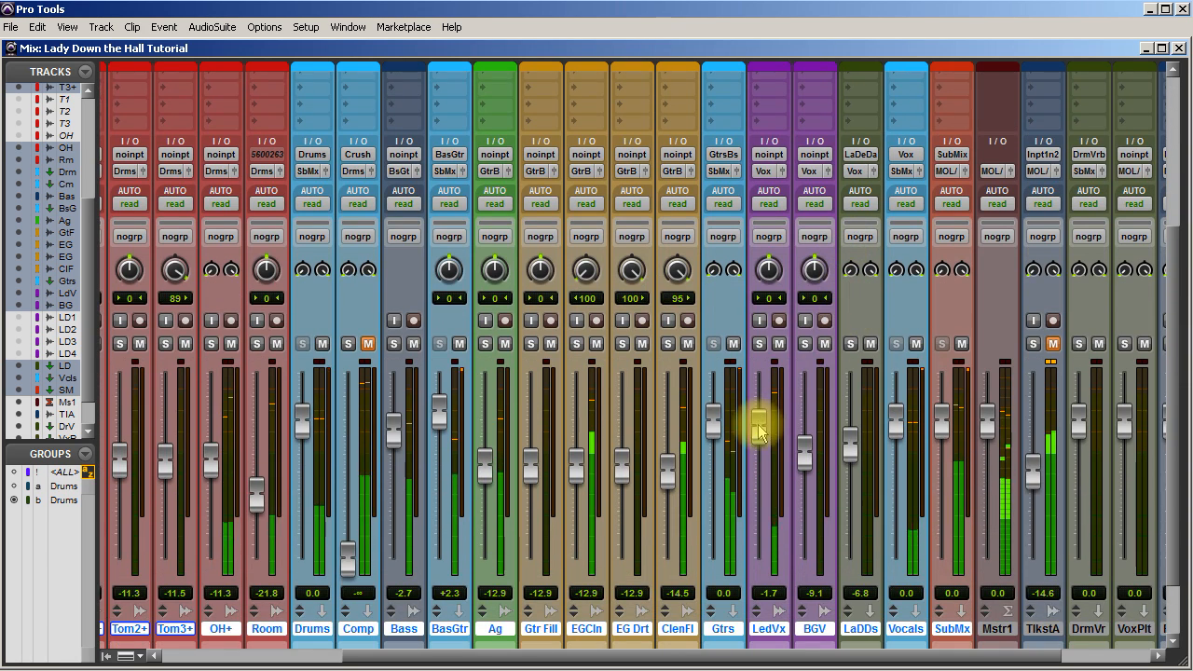
left_click_drag(759, 430, 760, 442)
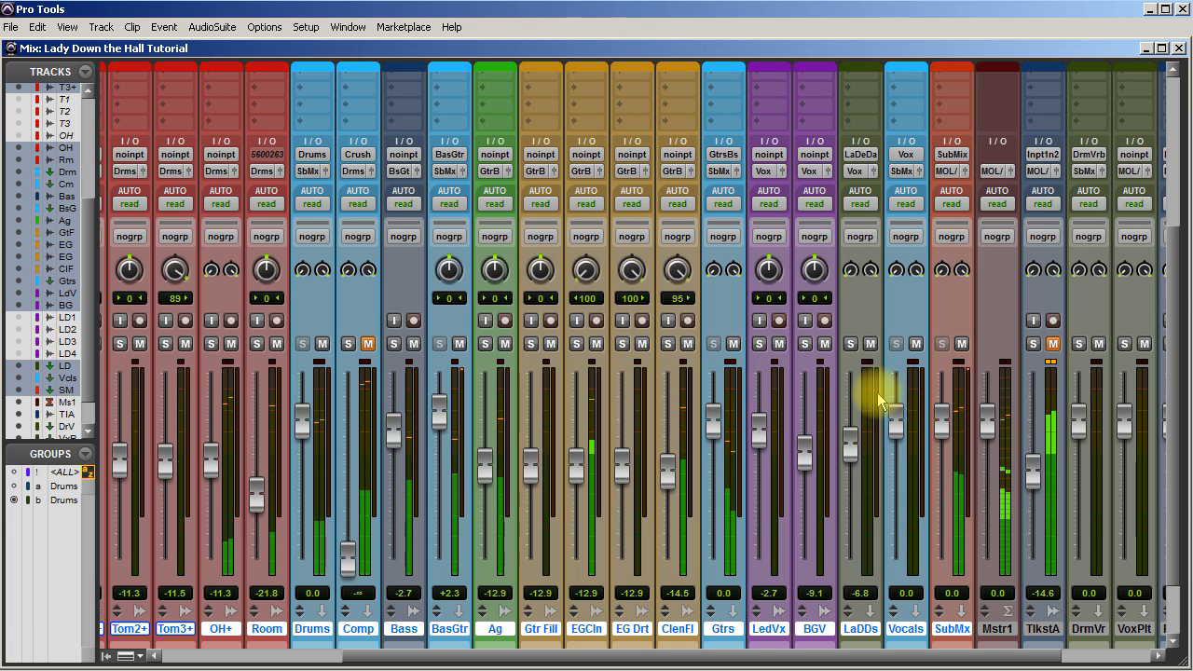